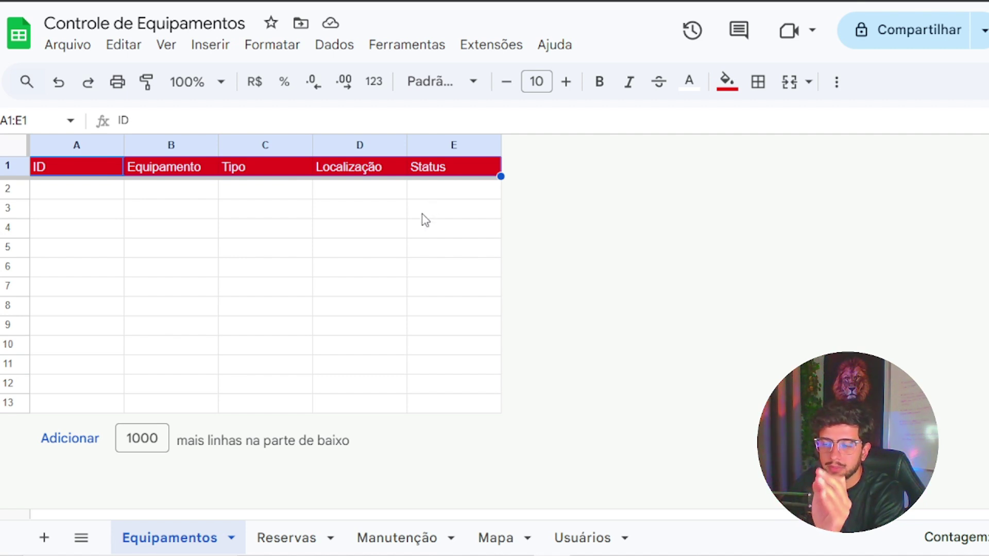
Review the column headers of the Reservas, Manutenção, Mapa and Usuários sheets in the Controle de Equipamentos spreadsheet.
click(271, 541)
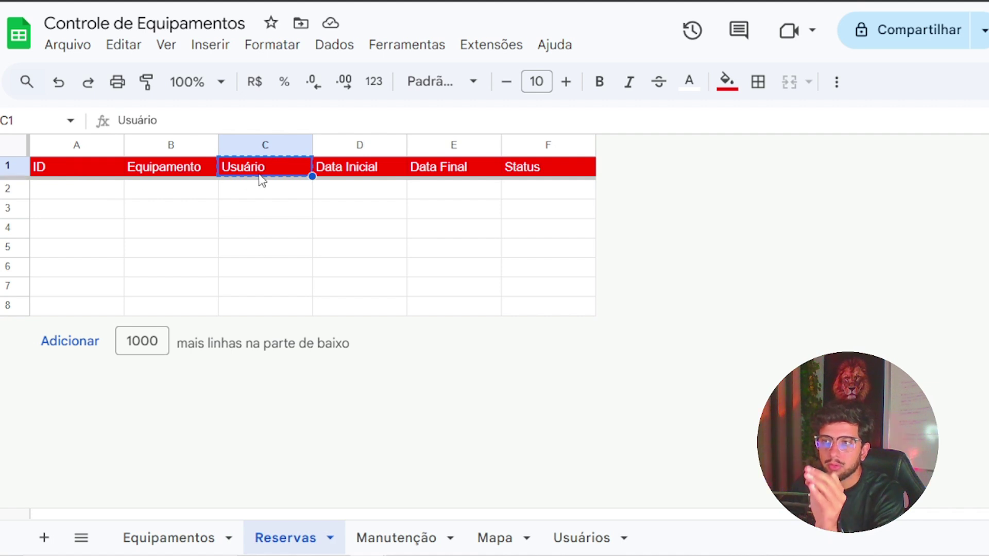
click(352, 168)
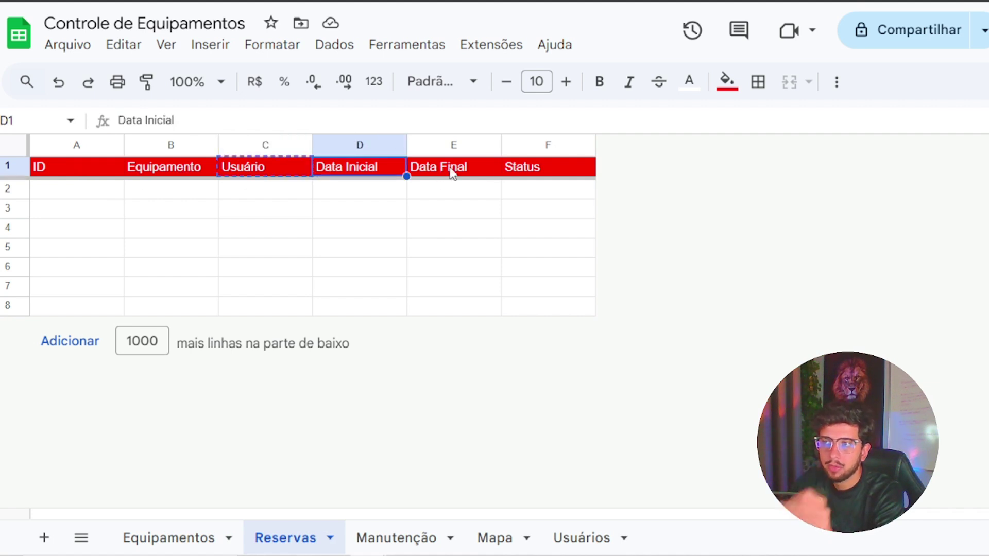
click(402, 537)
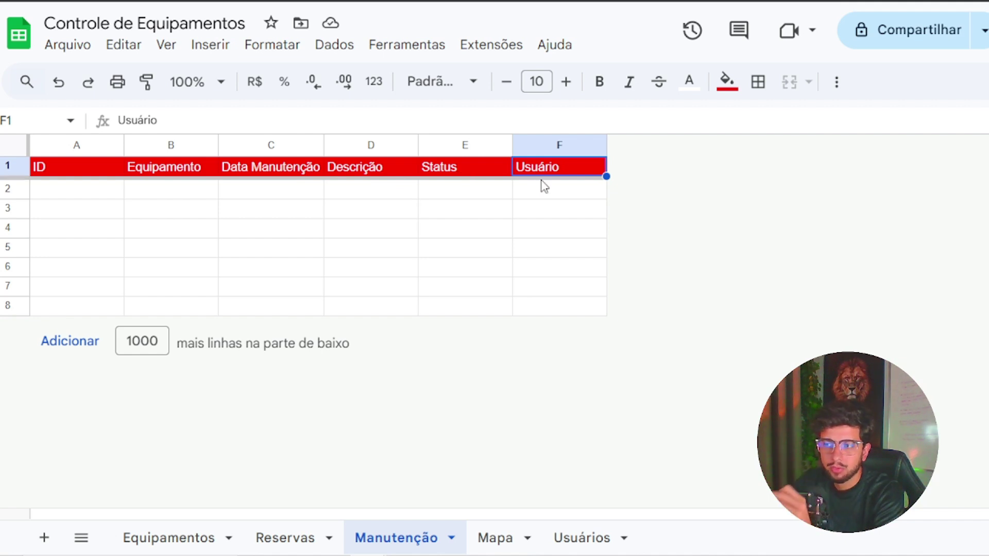
click(502, 538)
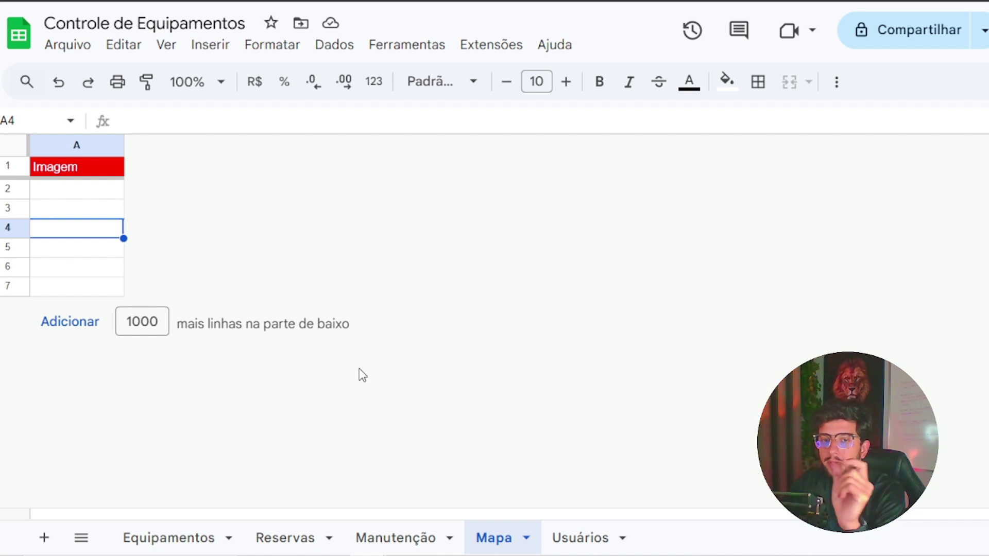
click(574, 542)
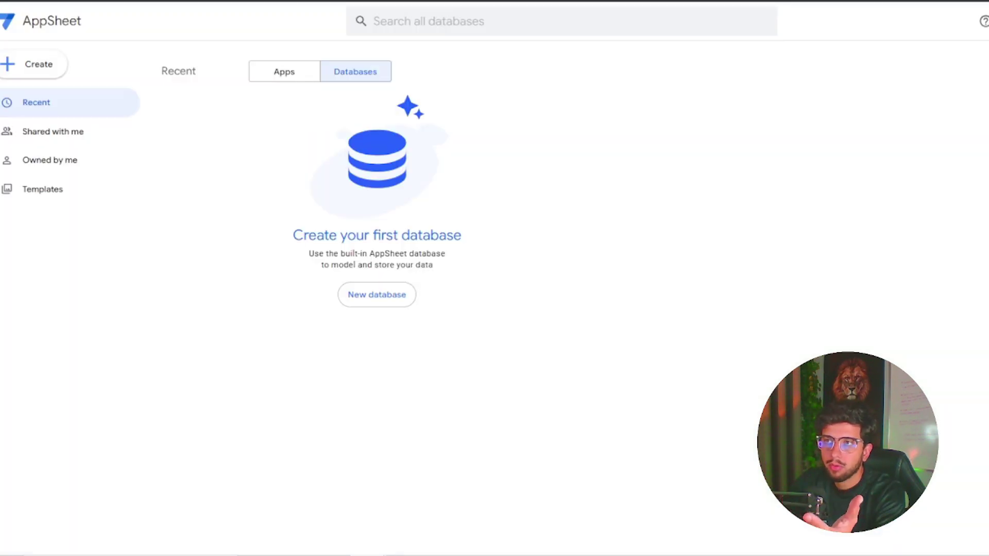
In AppSheet, start a new app from existing data, named Controle de Equipamentos, in the Property Management category.
click(30, 67)
mouse_move(55, 110)
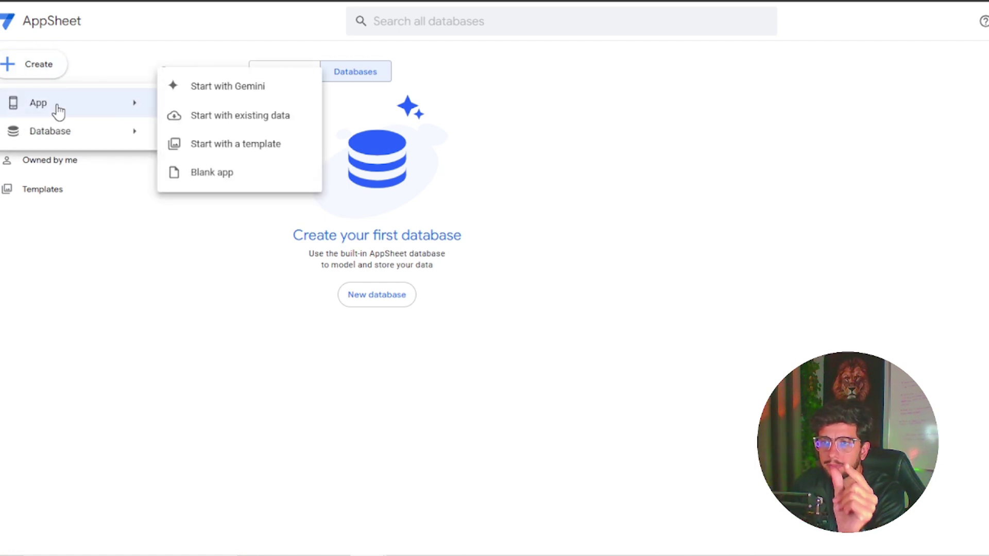
click(212, 125)
triple_click(456, 76)
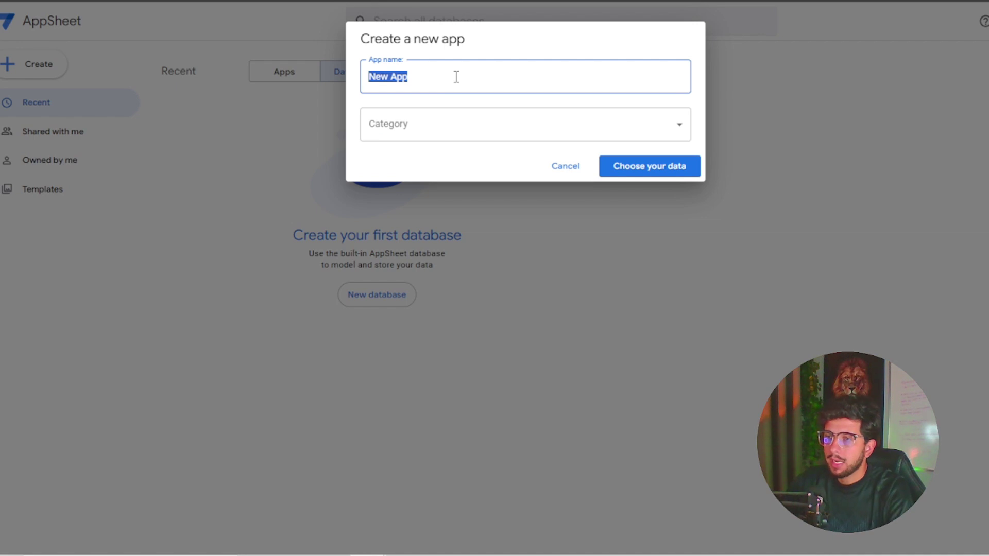
text(Controle de )
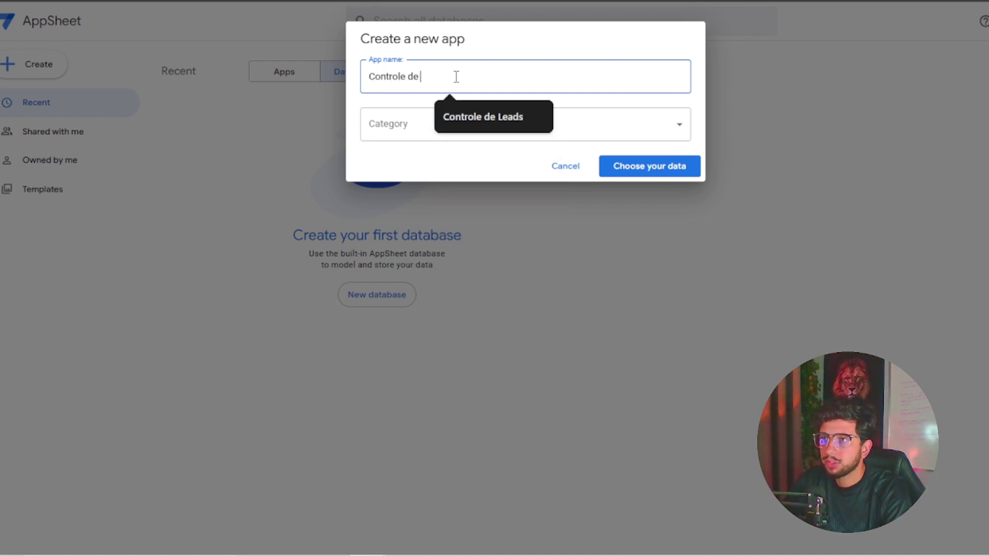
text(Equipamentos)
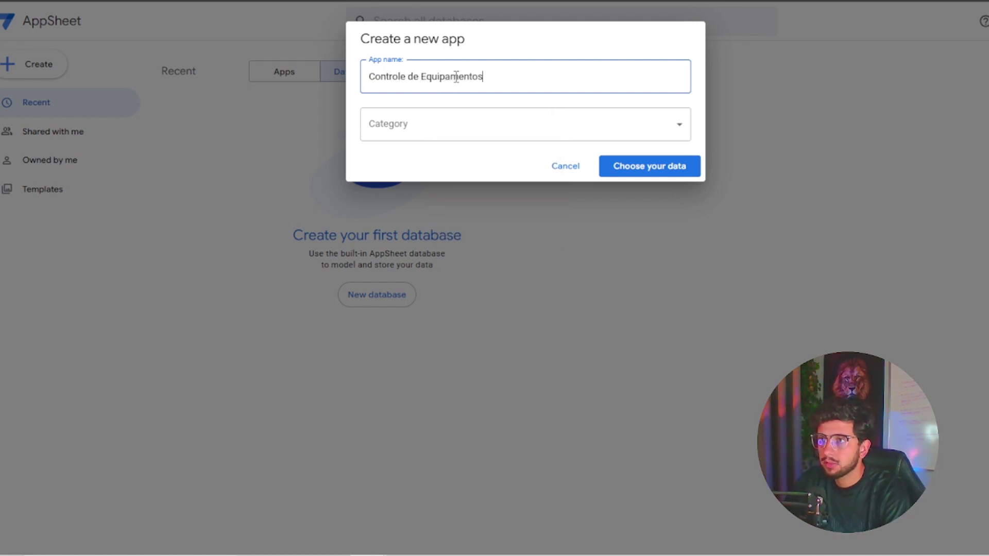
key(Tab)
click(440, 138)
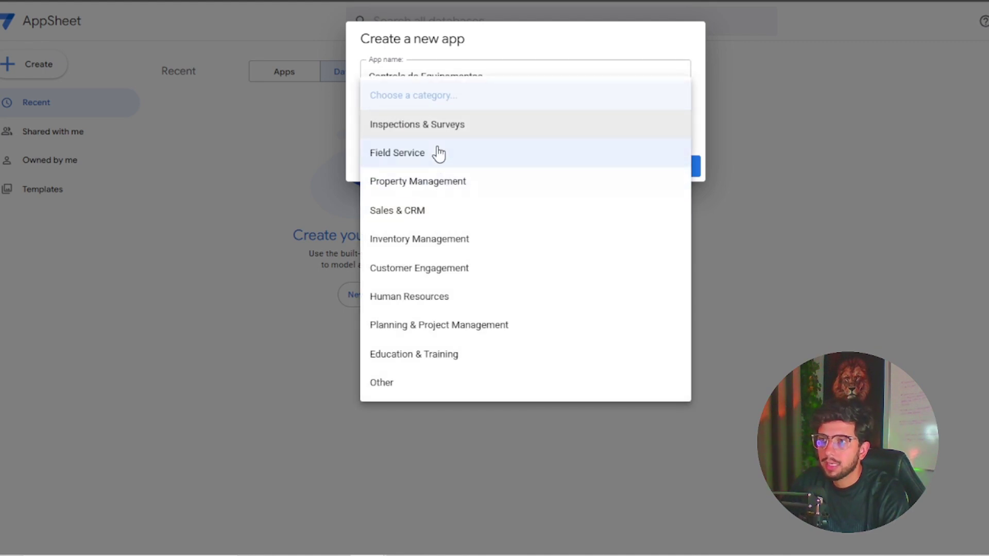
click(453, 186)
click(618, 166)
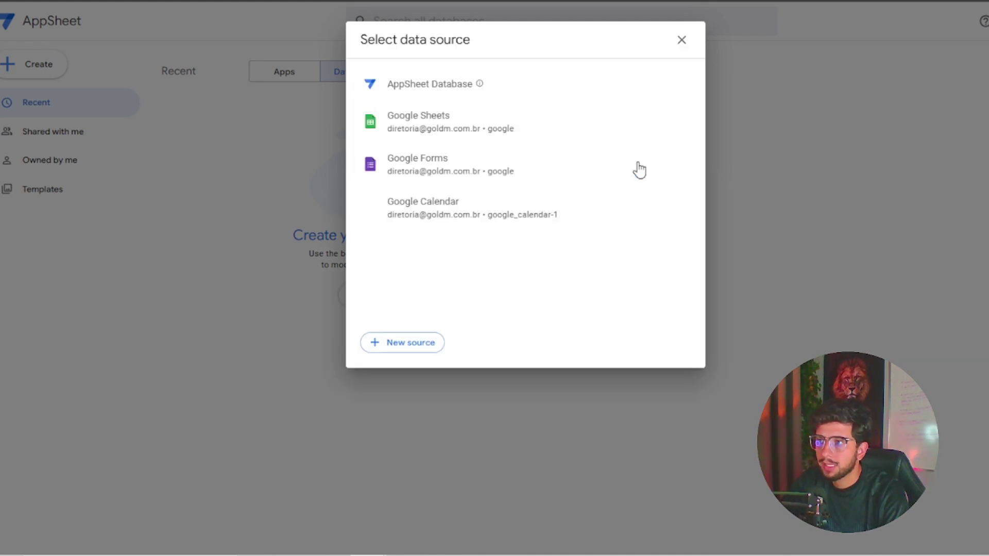
Use Google Sheets as the data source and choose the Controle de Equipamentos spreadsheet.
click(516, 133)
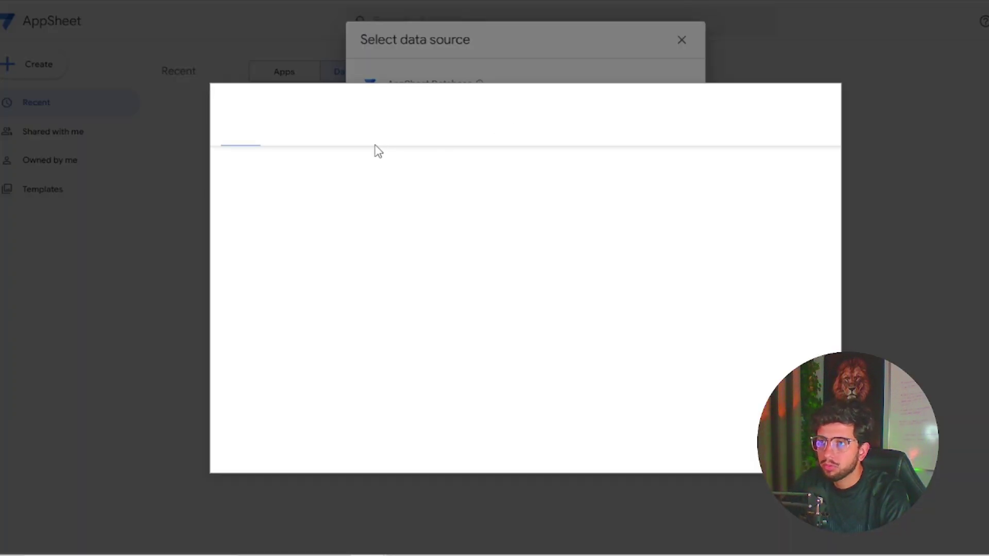
click(385, 163)
text(controle)
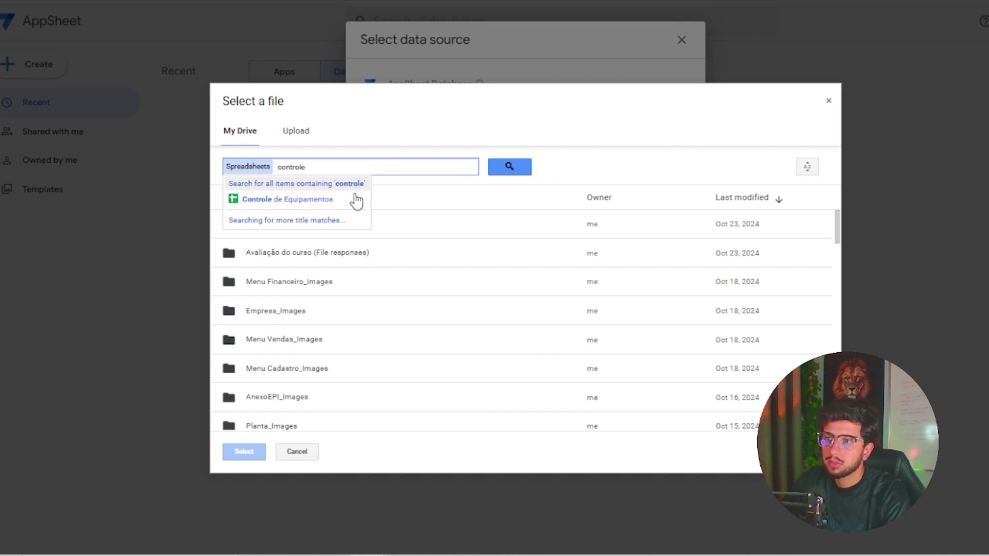
click(356, 201)
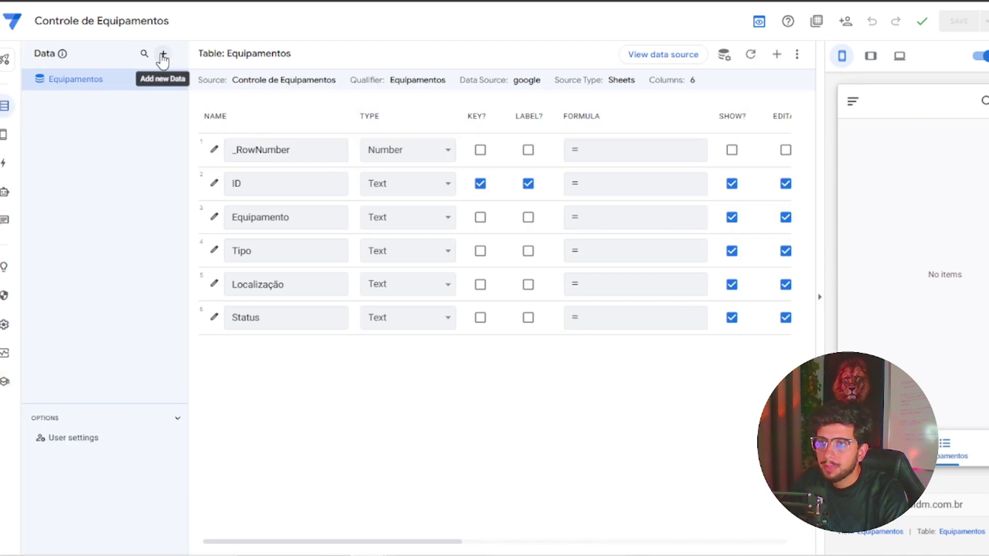
Add the Reservas and Mapa worksheets to the app as tables, with updates, adds and deletes allowed.
click(162, 54)
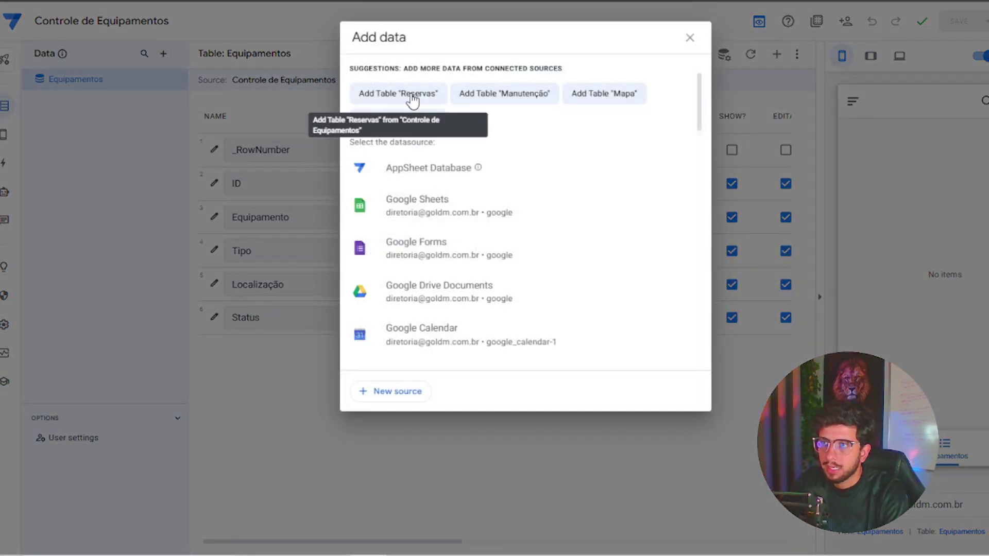
click(412, 94)
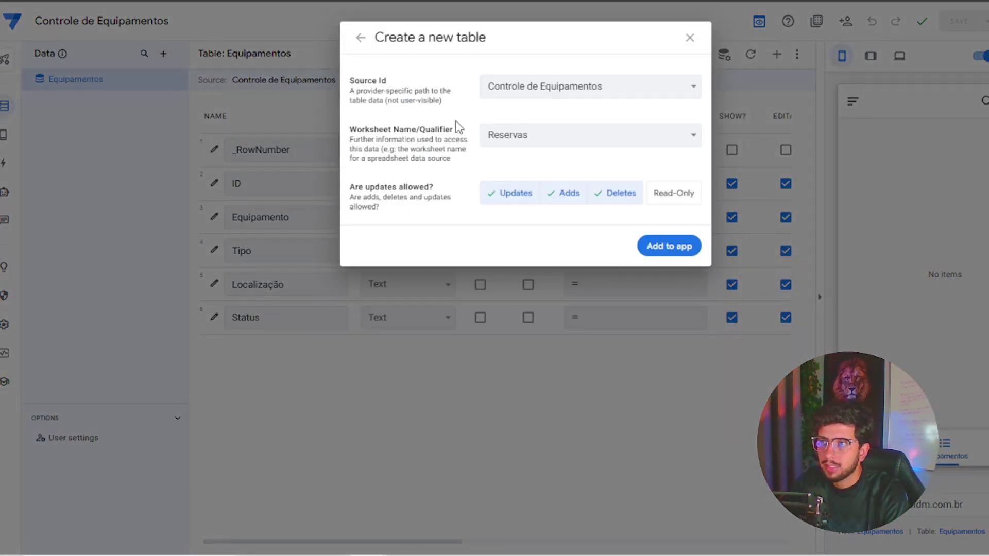
click(669, 247)
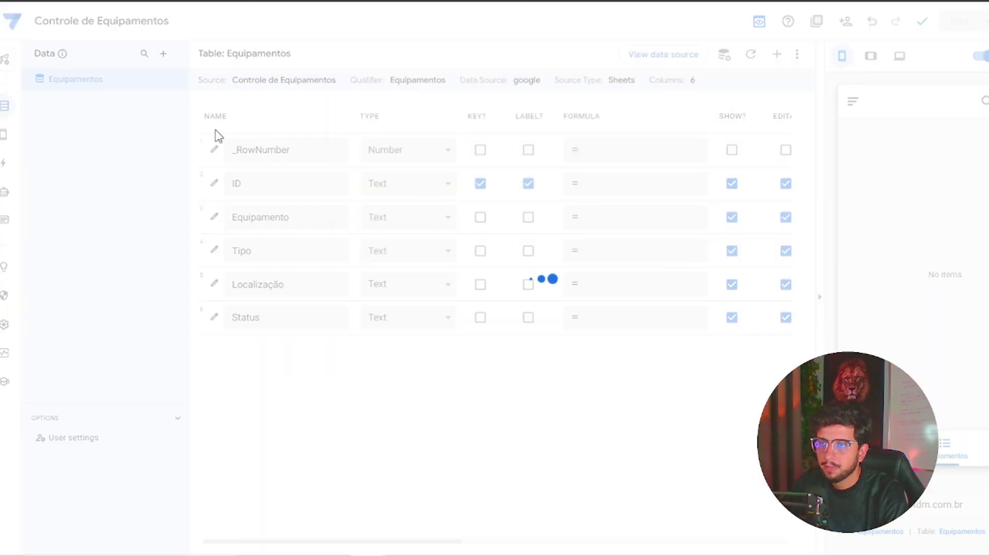
click(163, 54)
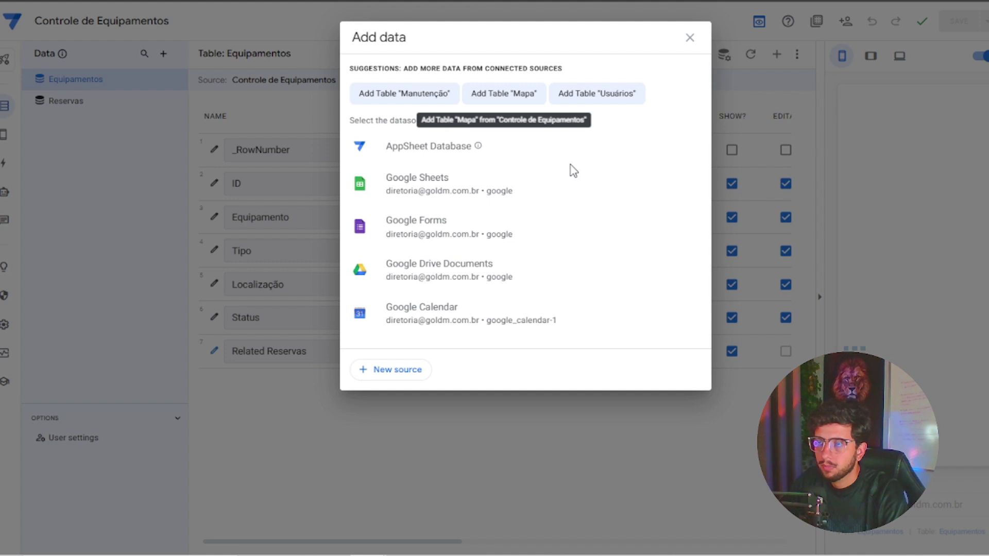
click(524, 101)
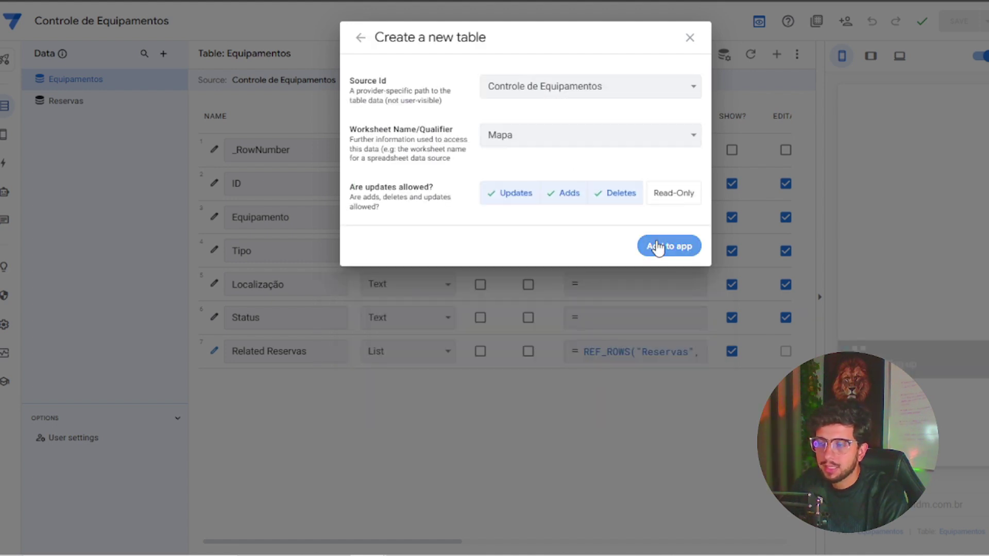
click(657, 247)
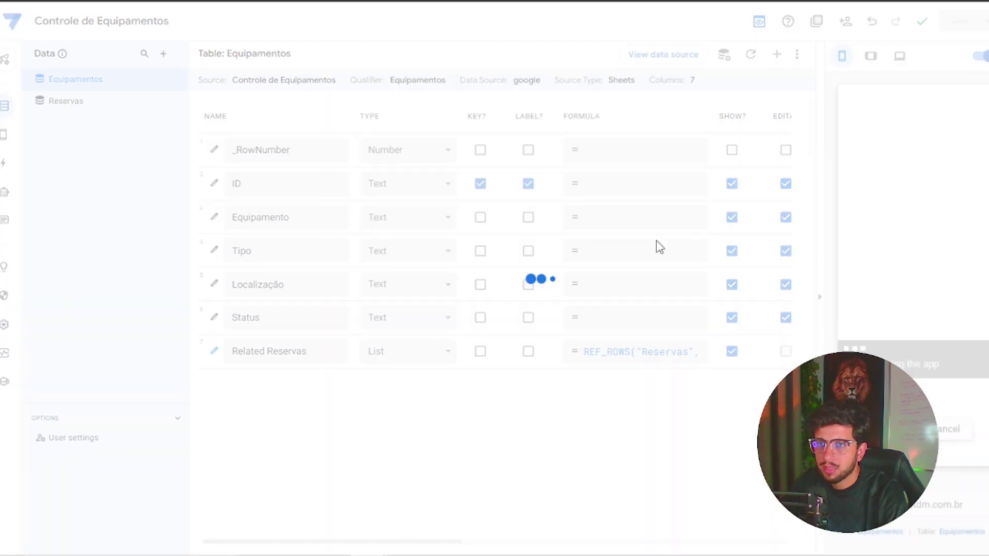
Add the Manutenção and Usuários worksheets to the app as tables.
click(163, 54)
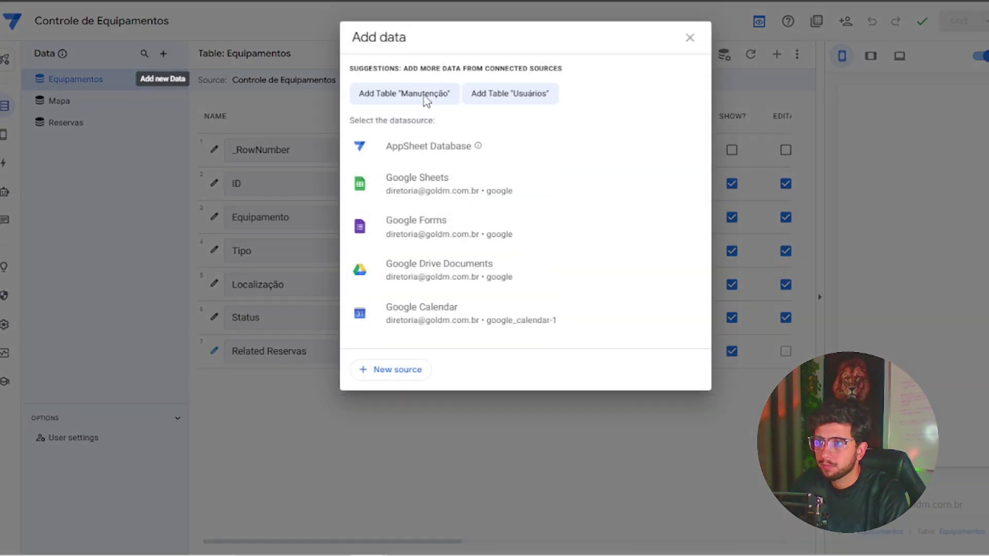
click(425, 97)
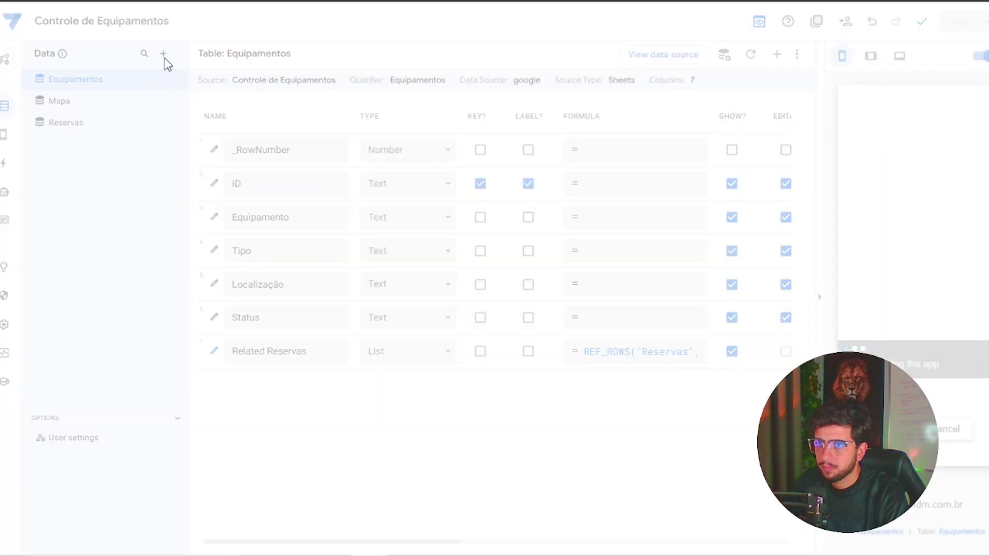
click(163, 55)
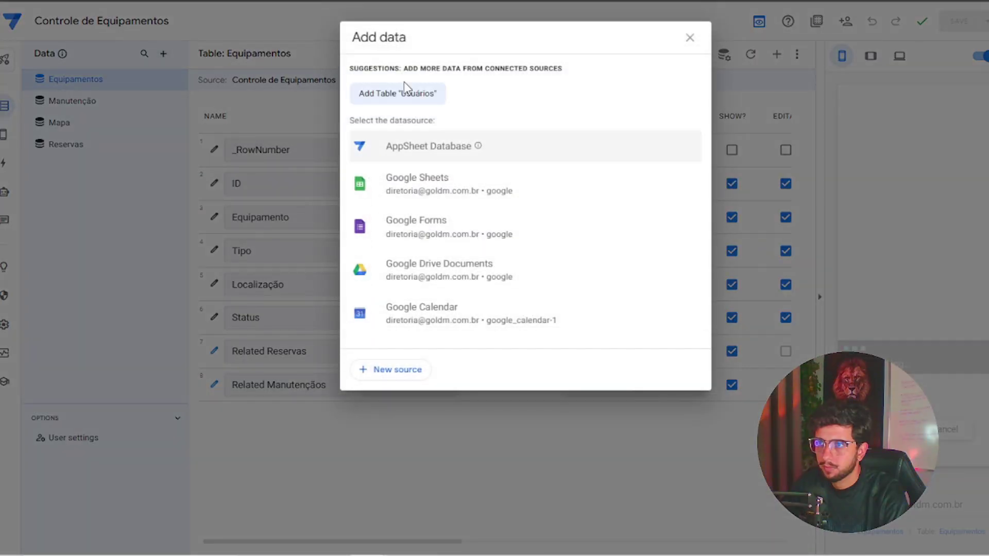
click(406, 94)
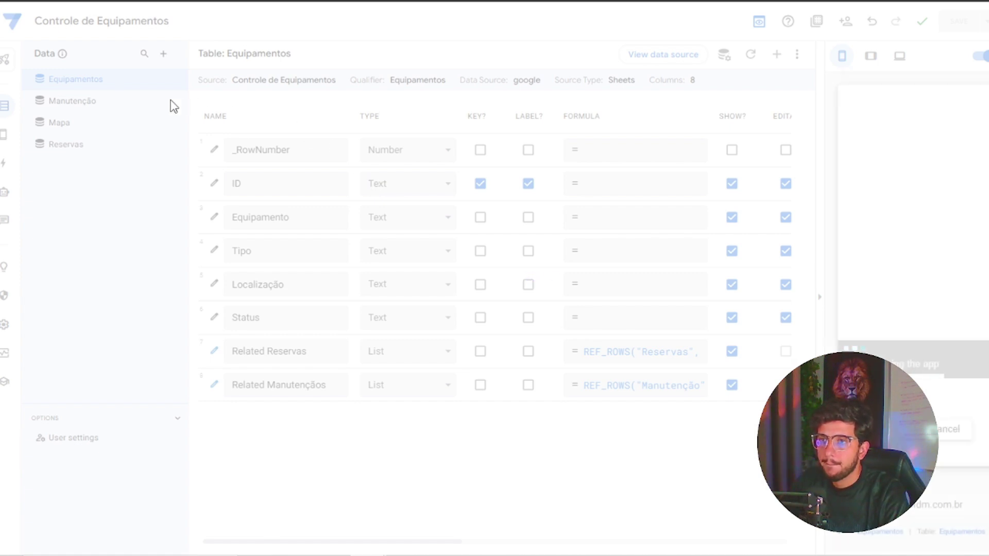
In the Equipamentos table, make the ID column hidden and non-searchable, and move the label from ID to Equipamento.
click(529, 184)
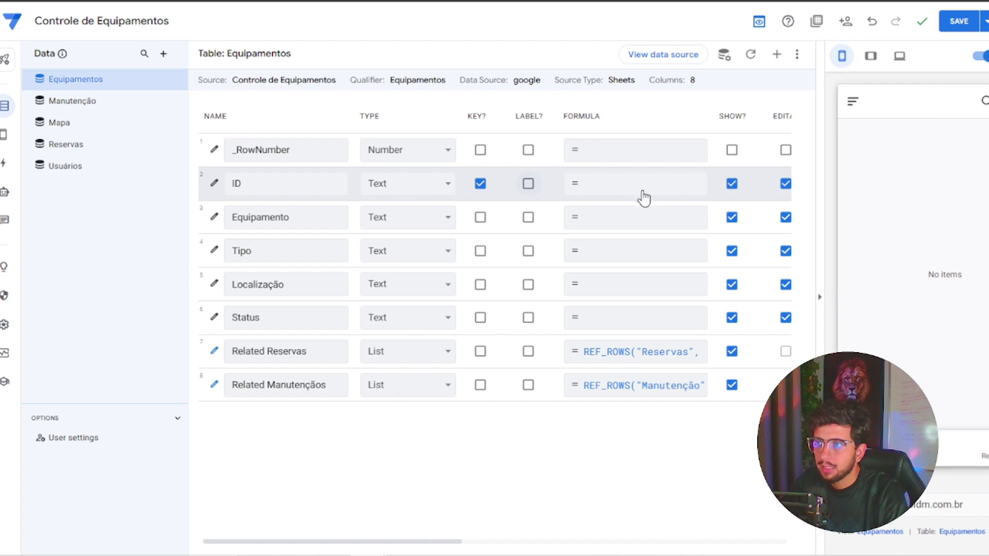
click(732, 184)
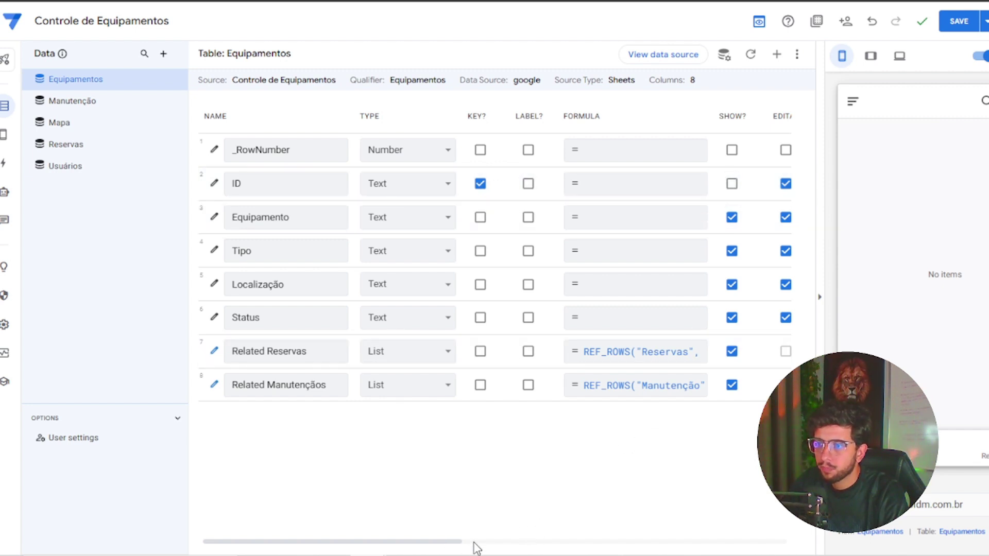
drag(463, 542, 753, 508)
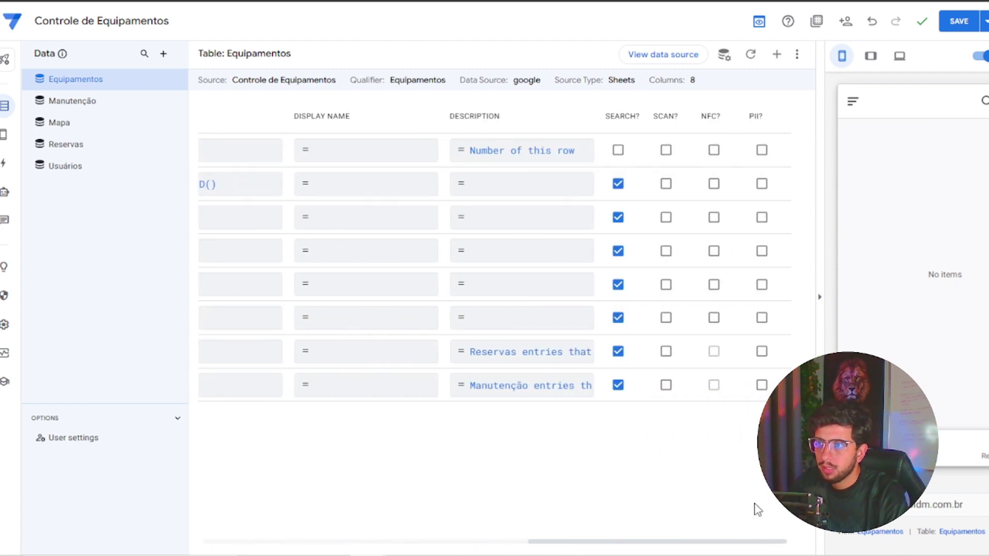
click(619, 187)
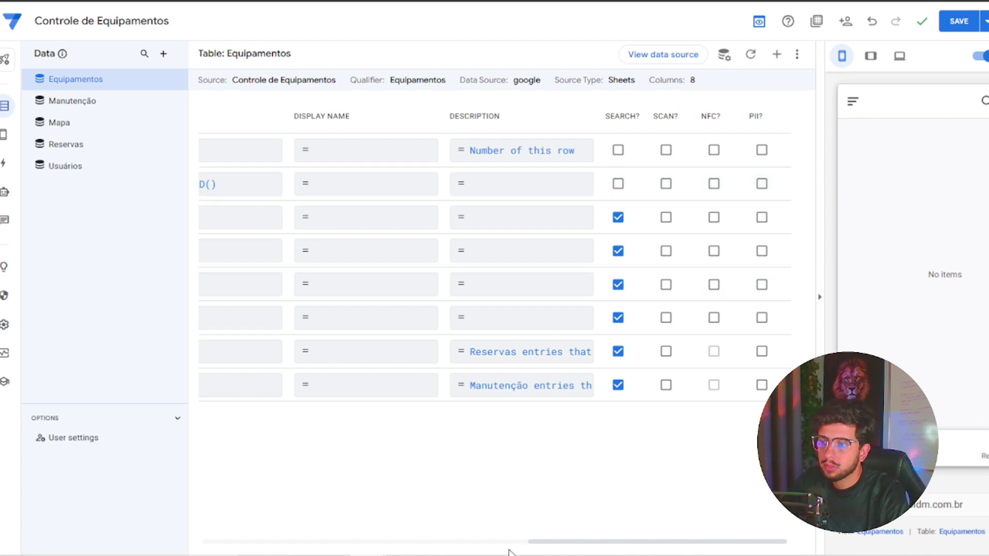
scroll(510, 549, left, 10)
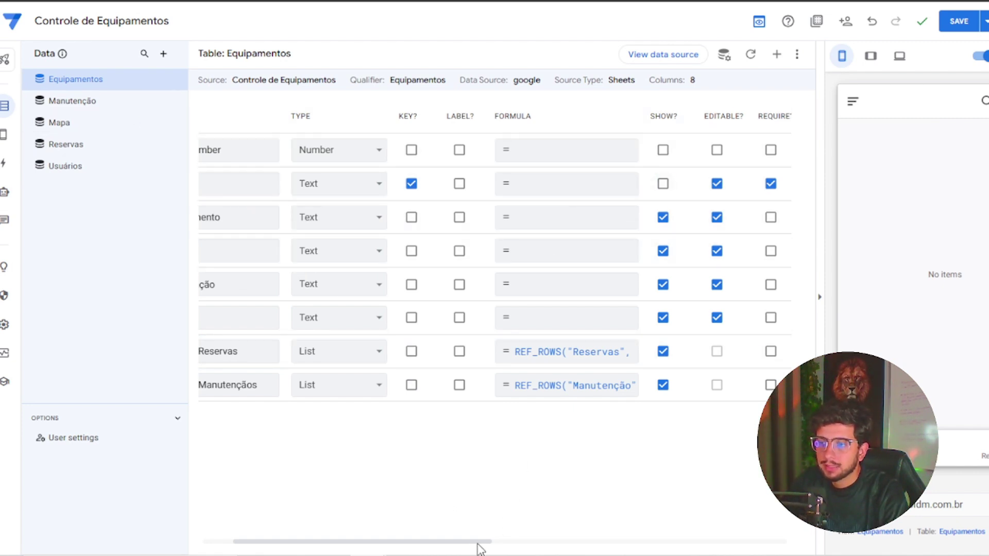
drag(478, 544, 448, 546)
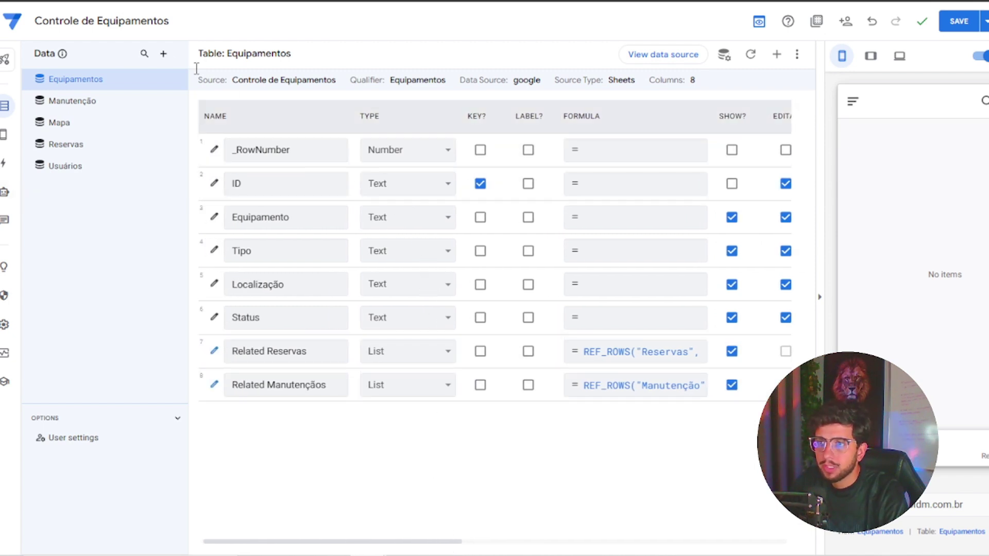
click(531, 218)
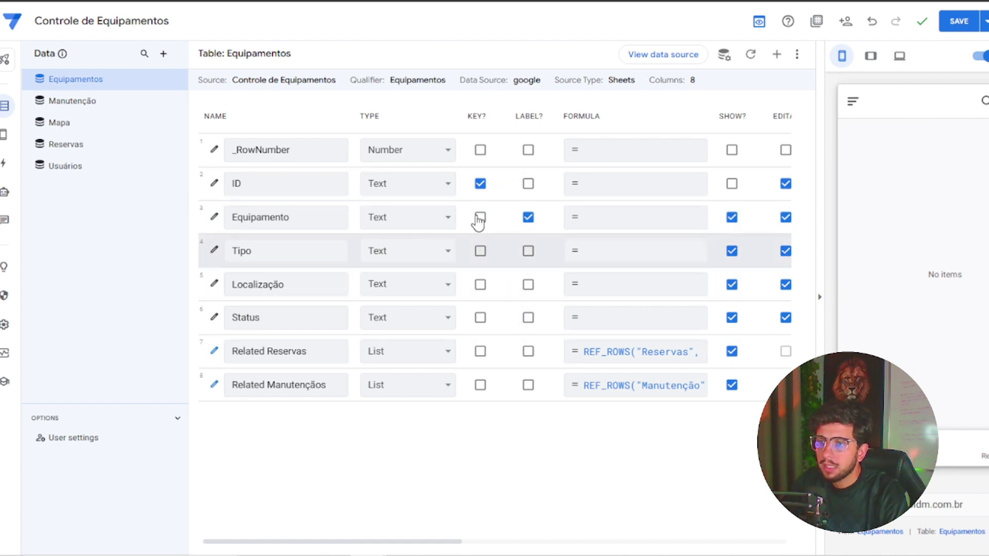
In the Manutenção table, move the label from ID to Descrição, and make the ID column hidden and non-searchable.
click(77, 100)
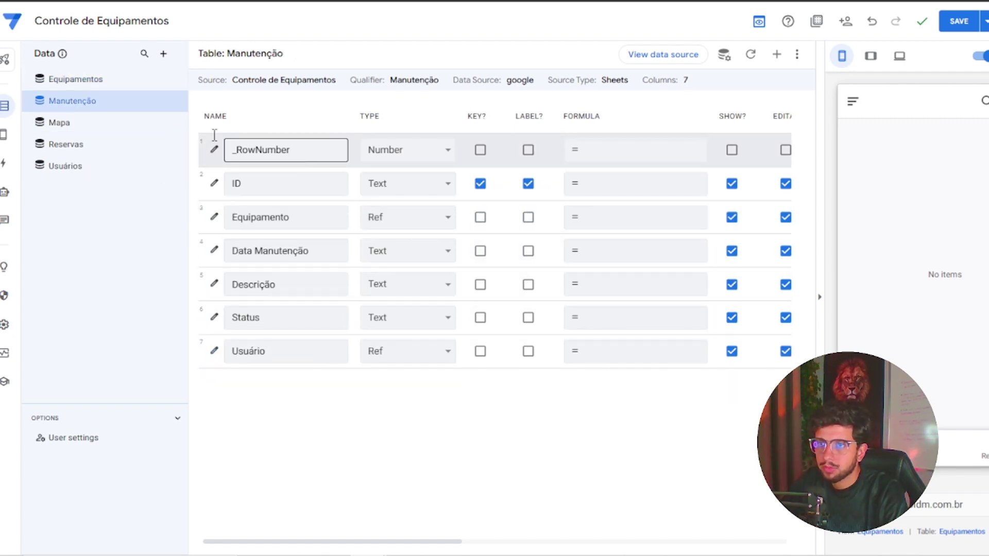
click(528, 184)
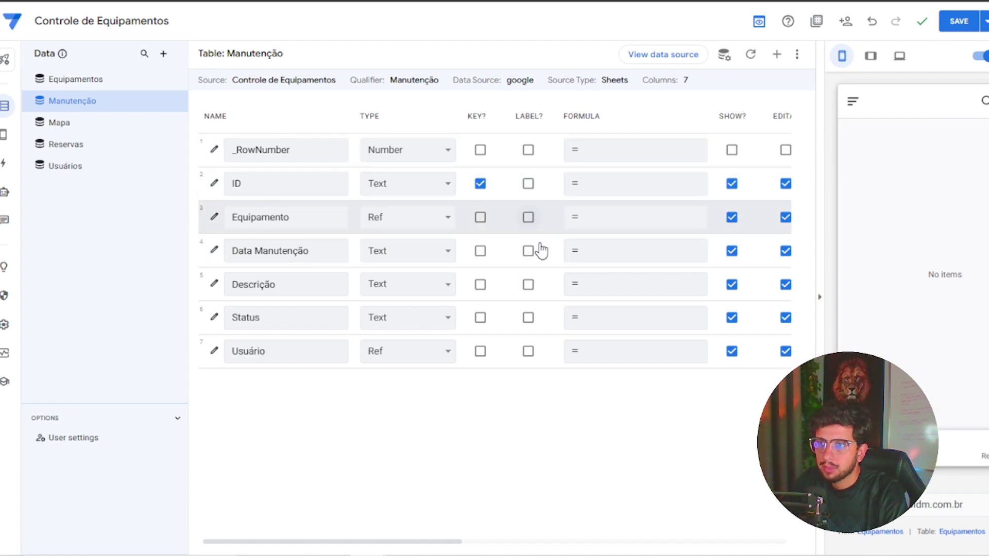
click(528, 284)
click(731, 184)
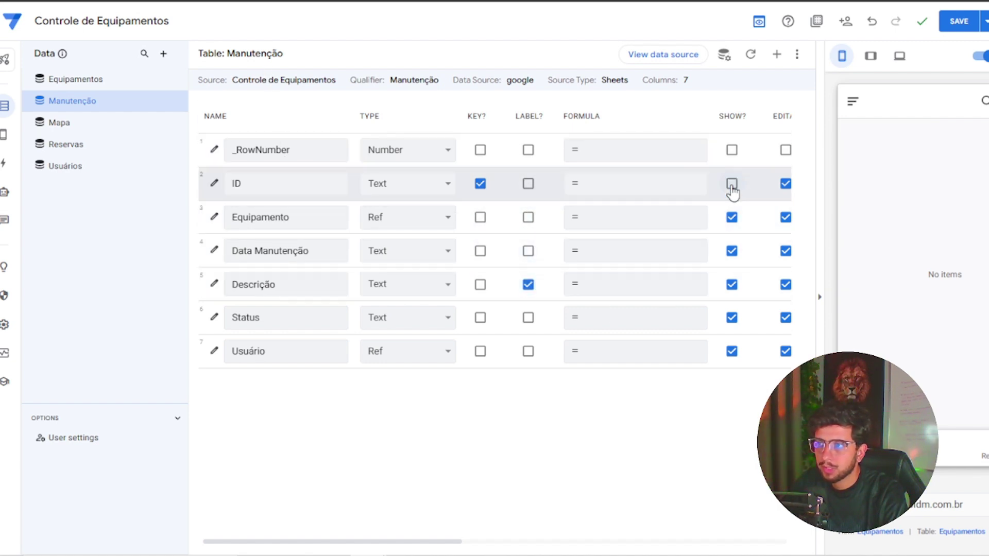
click(704, 540)
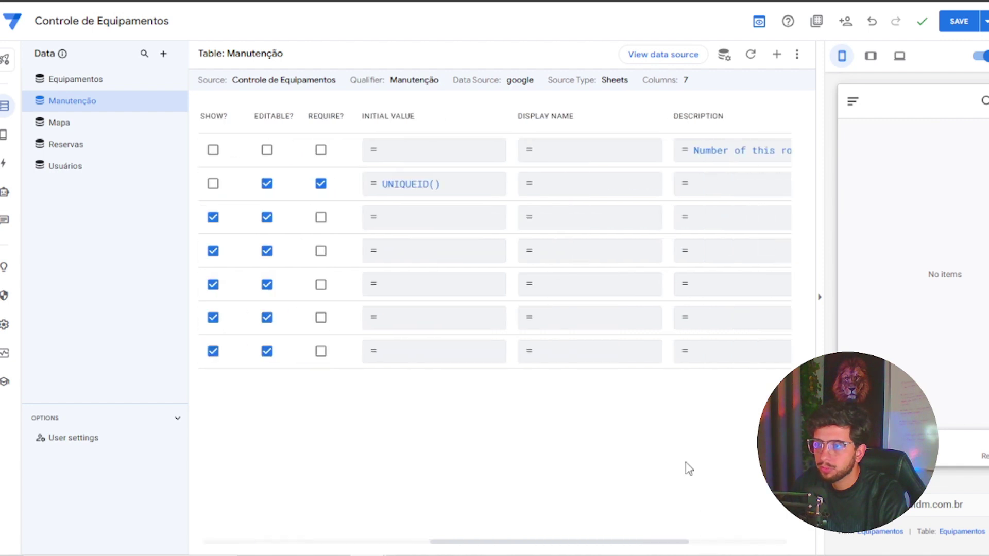
click(770, 542)
click(617, 184)
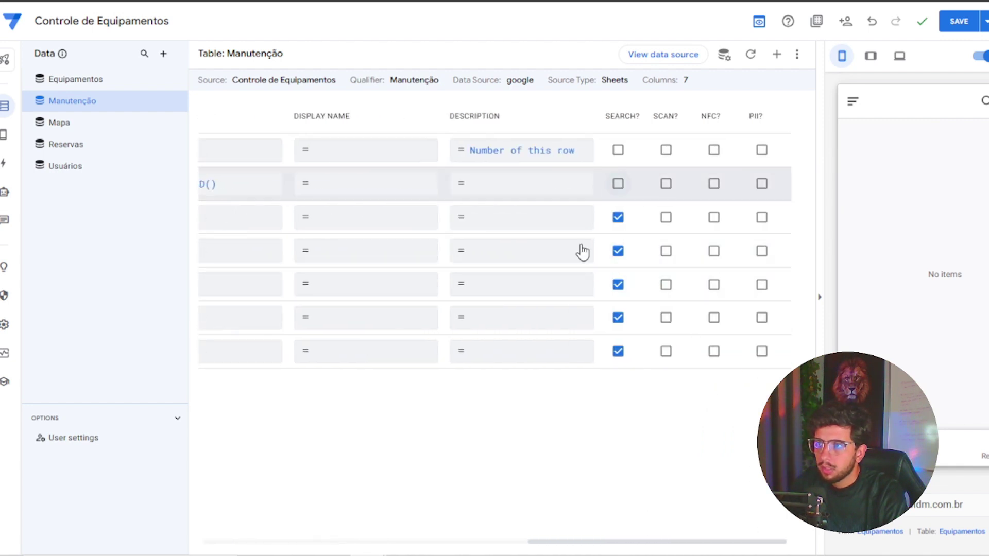
click(487, 541)
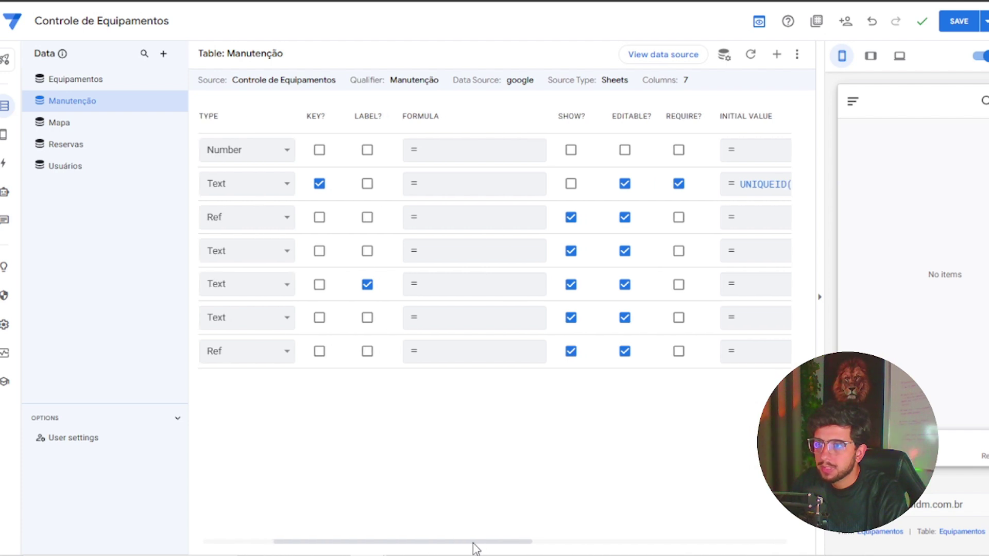
drag(472, 545, 554, 544)
drag(470, 115, 535, 119)
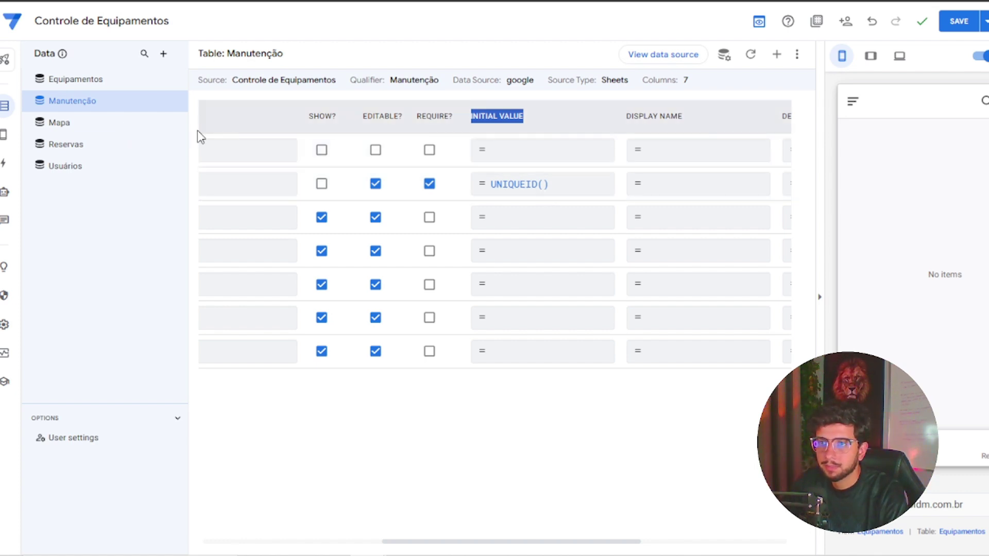
click(348, 542)
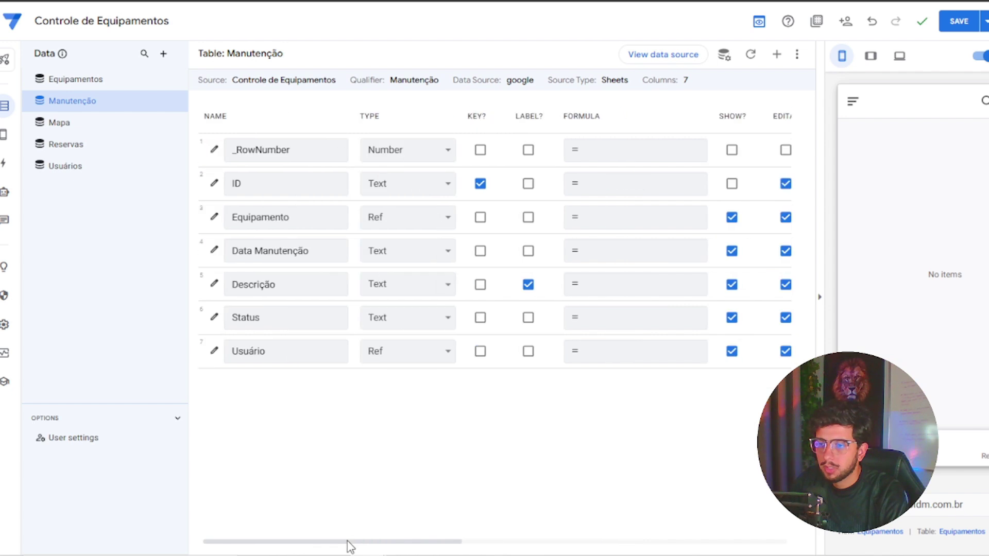
In the Mapa table, set the Imagem column's type to Image.
click(86, 124)
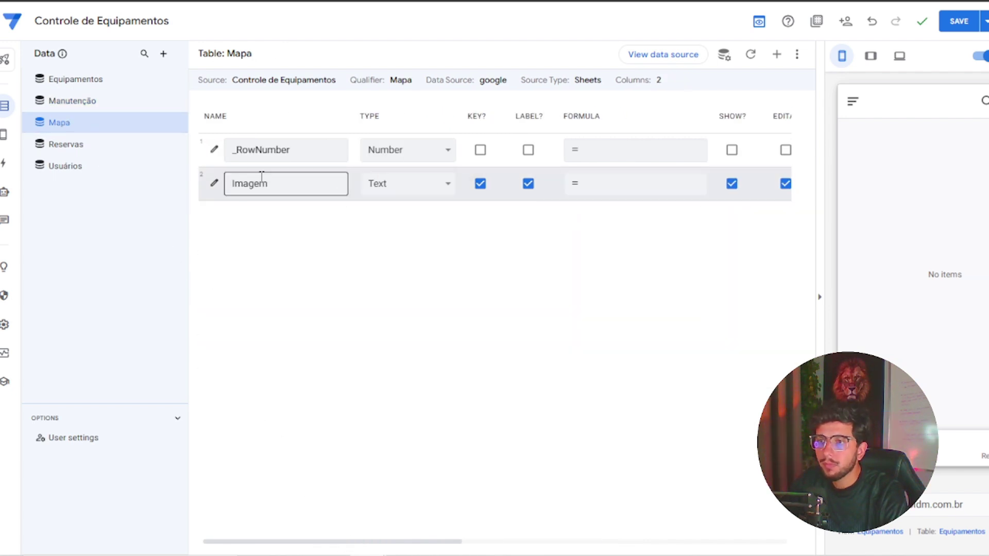
click(402, 180)
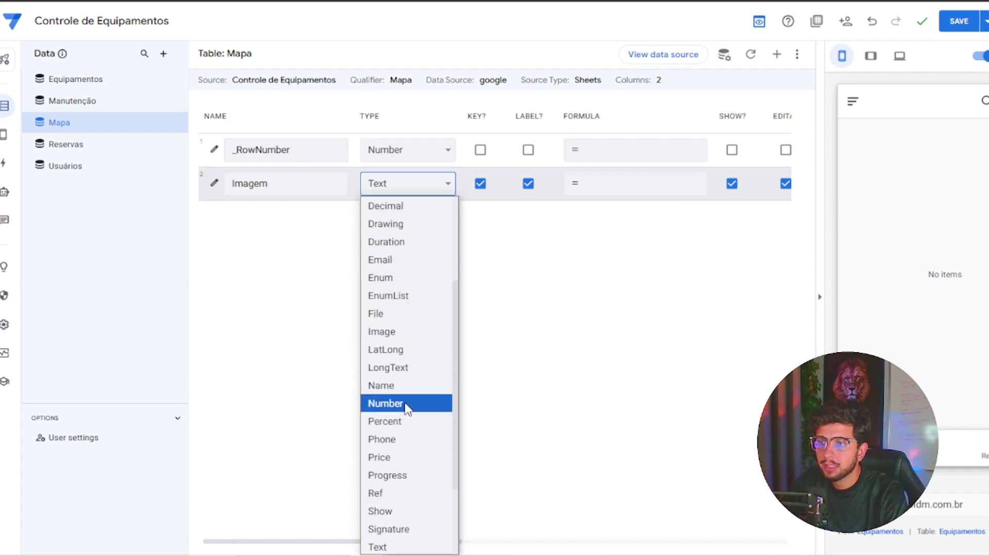
scroll(406, 289, up, 3)
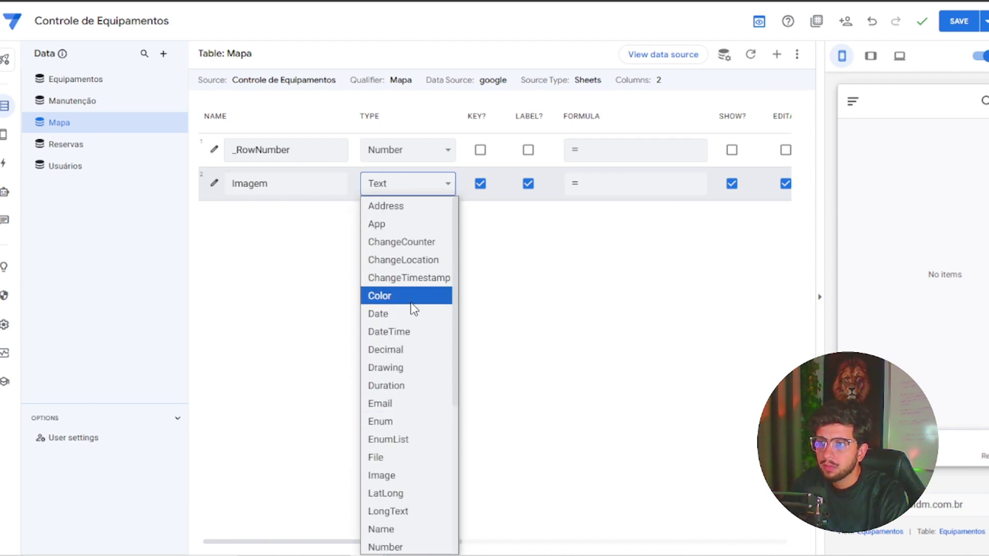
scroll(412, 308, down, 3)
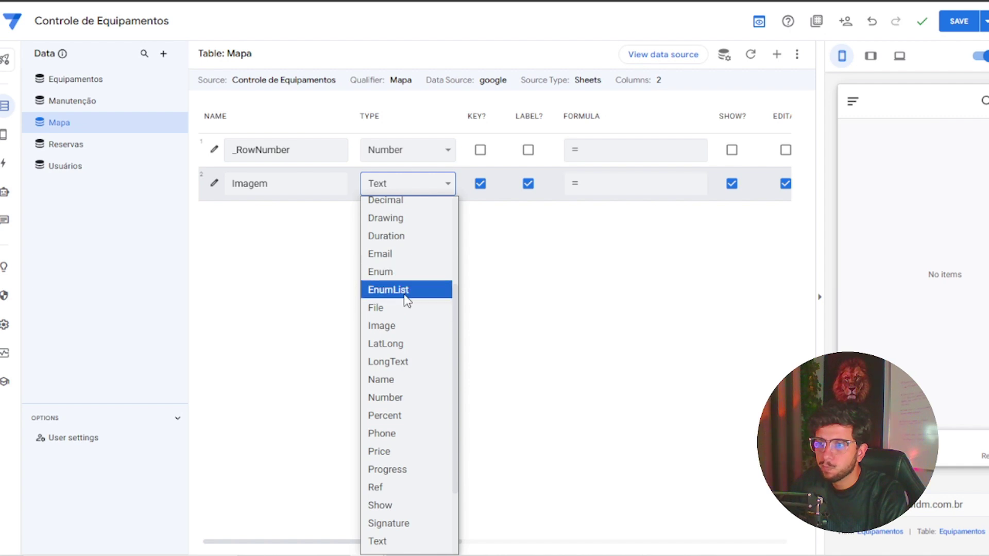
scroll(403, 370, up, 3)
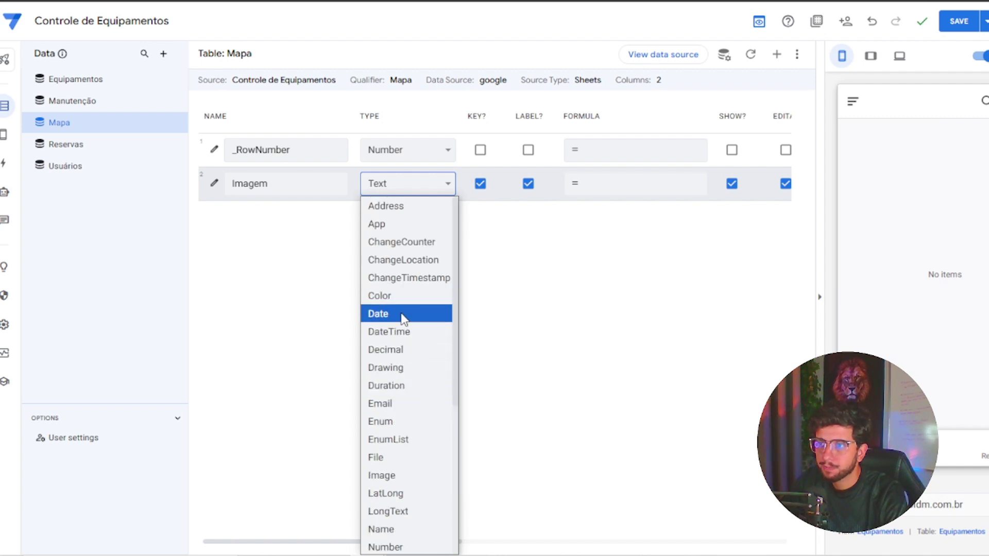
click(394, 475)
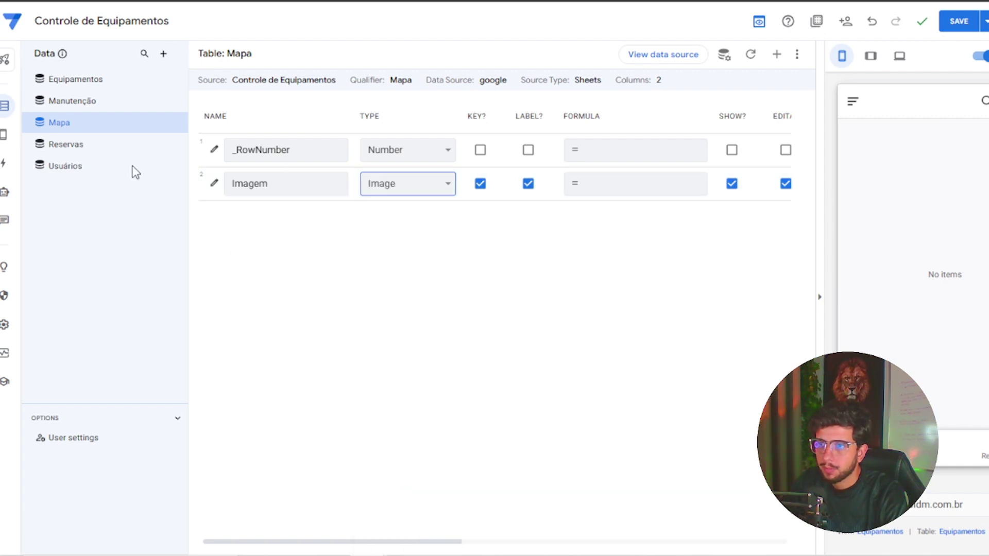
In the Reservas table, move the label from ID to Usuário, and make the ID column hidden and non-searchable.
click(110, 150)
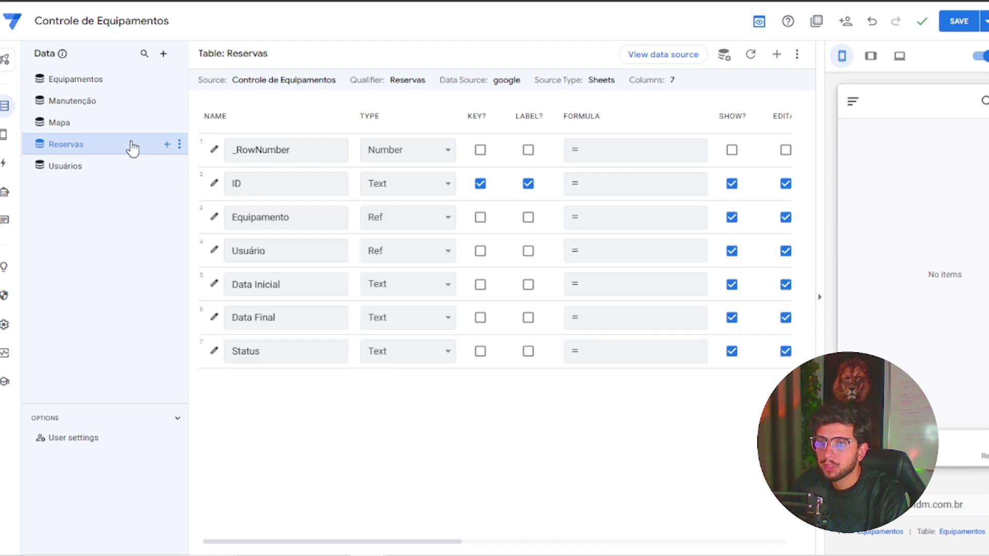
click(528, 184)
click(731, 183)
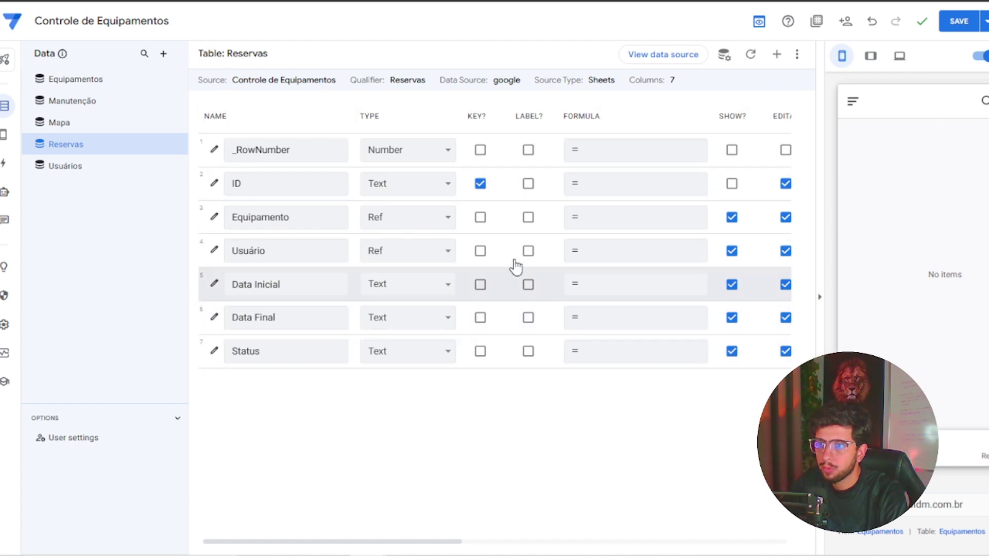
click(529, 251)
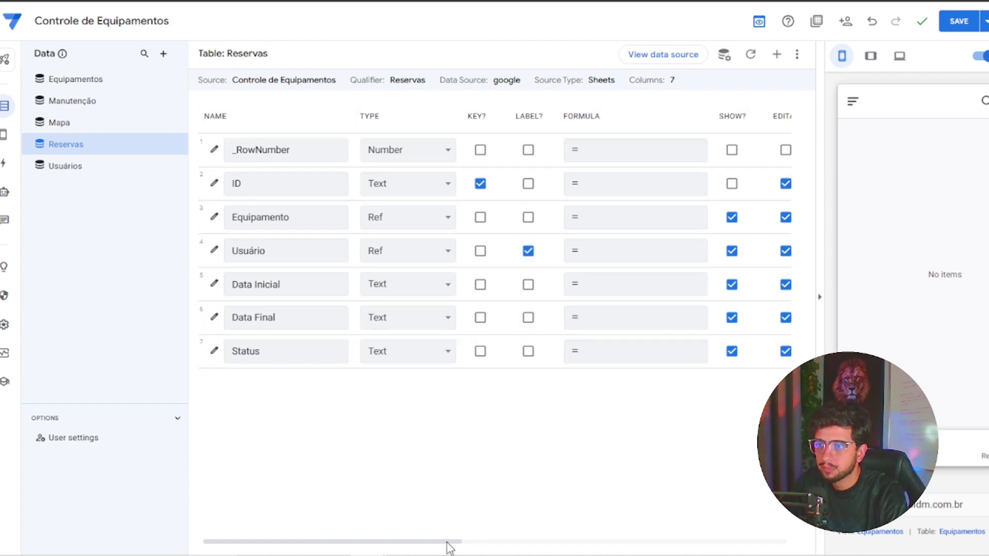
drag(449, 547, 745, 547)
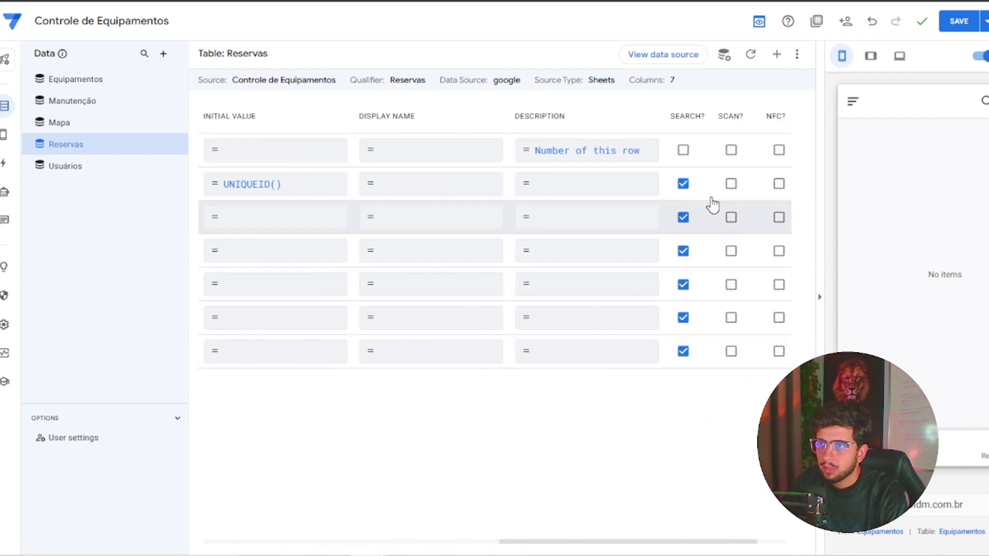
click(682, 183)
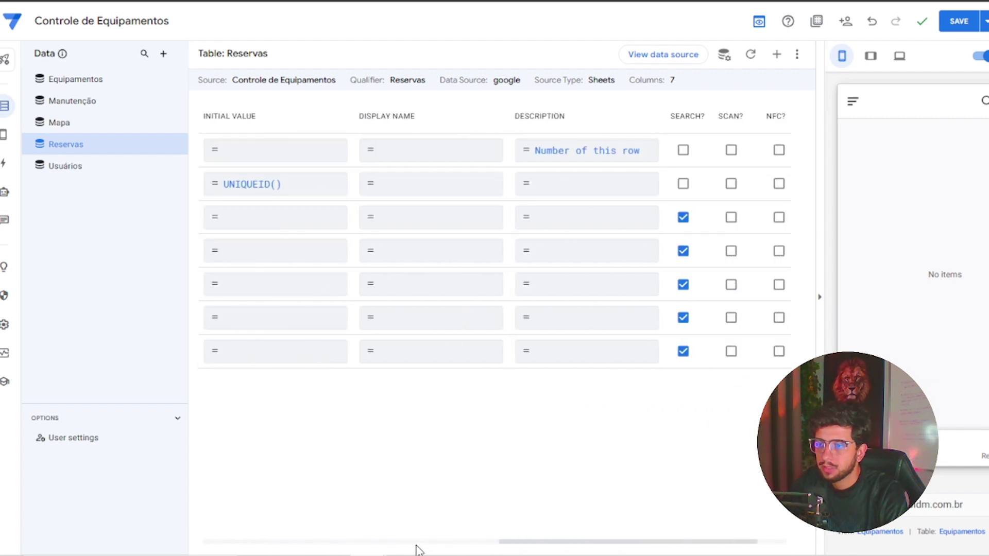
drag(417, 546, 335, 546)
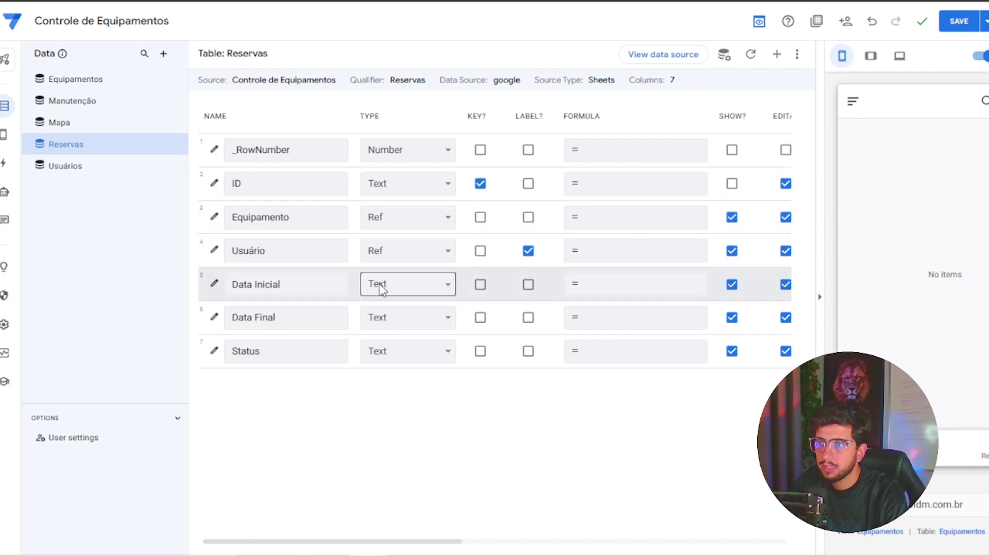
In the Usuários table, hide the ID column, make it non-searchable and label rows by Usuário, and save the app.
click(91, 172)
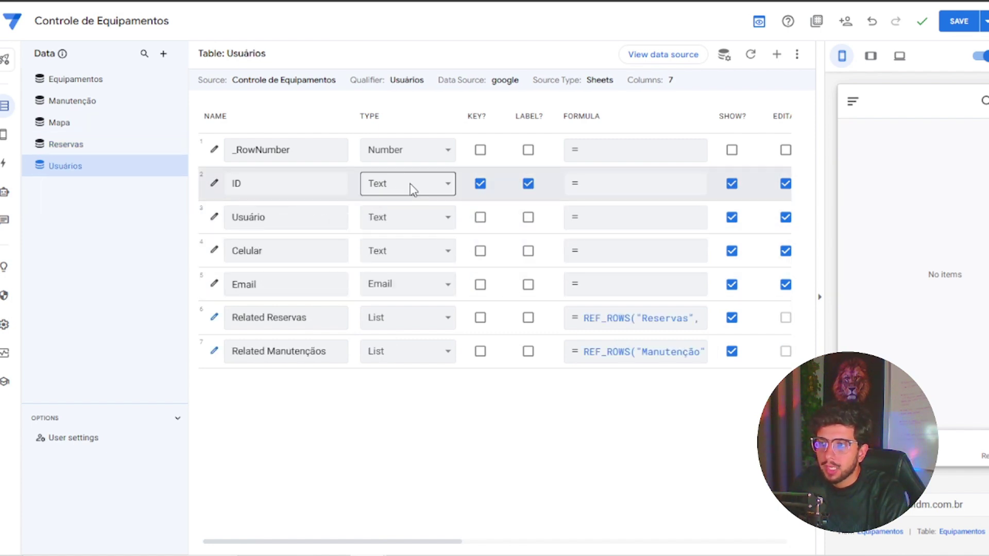
click(734, 185)
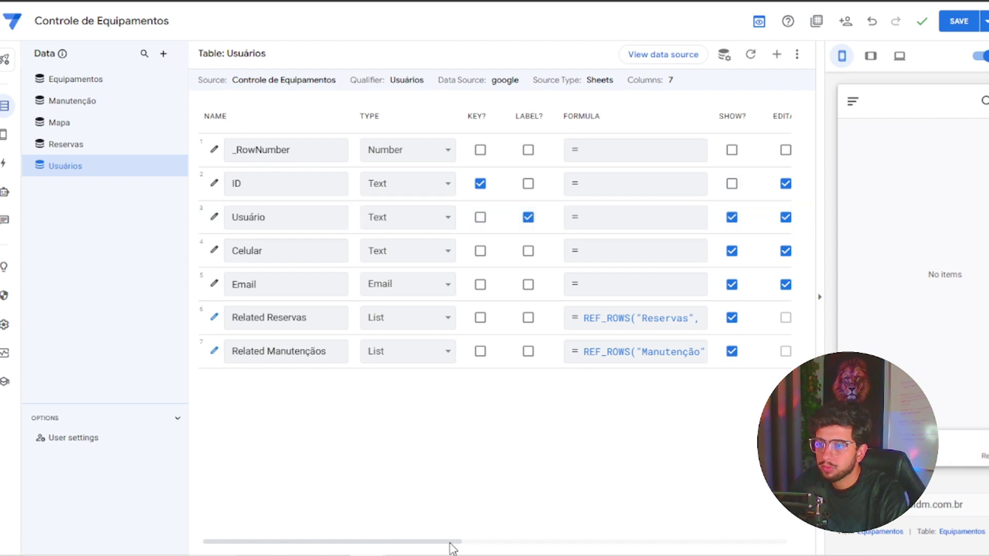
drag(453, 545, 738, 542)
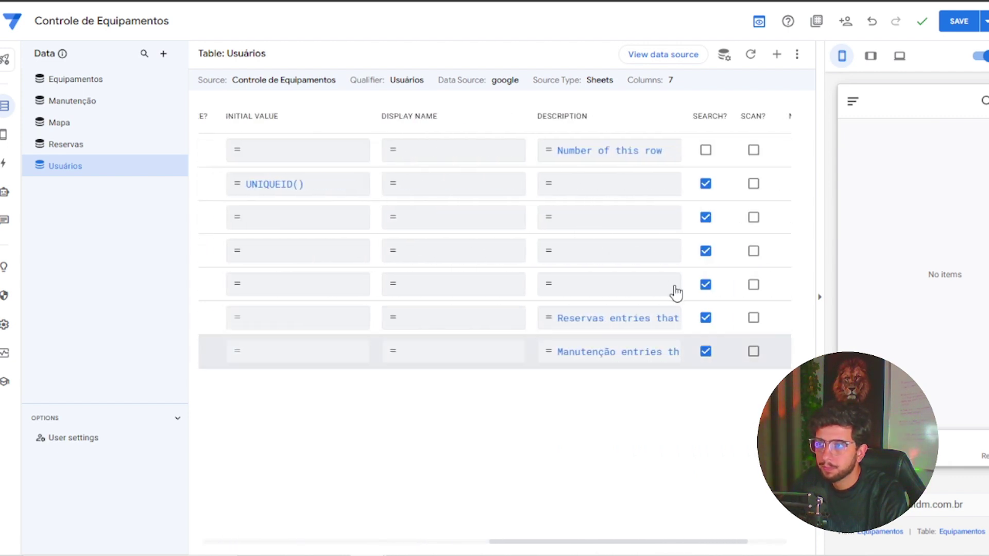
click(705, 184)
click(381, 541)
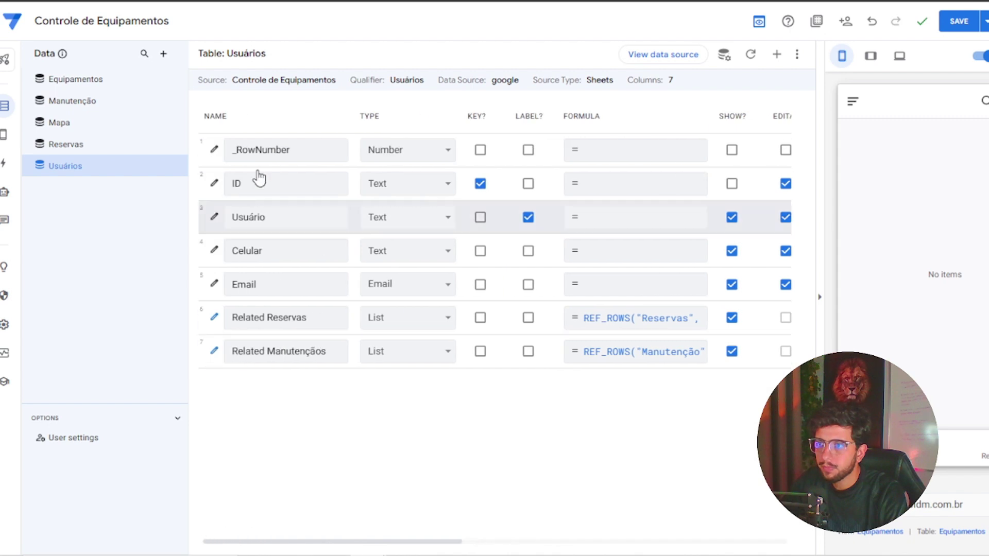
click(959, 21)
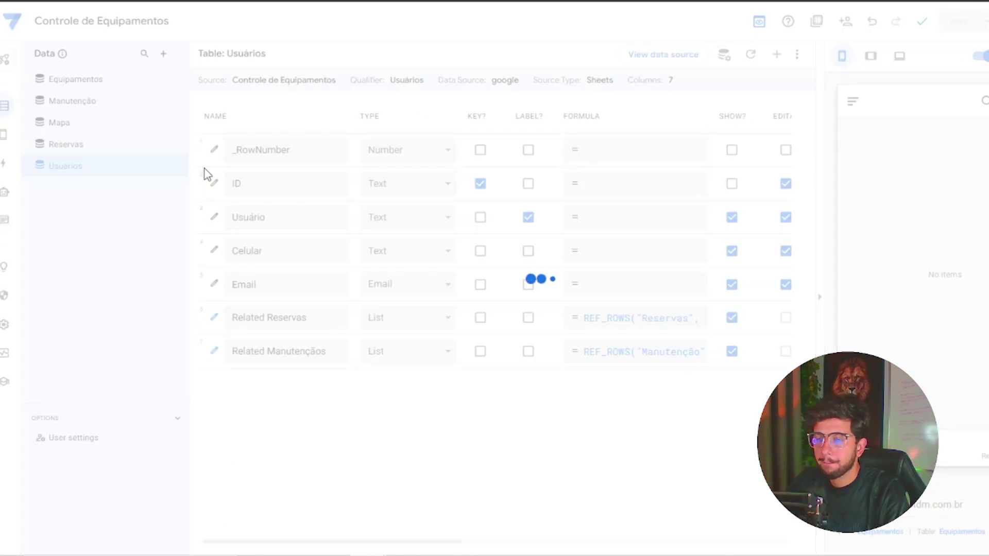
In the Equipamentos table, set the Tipo column's type to Enum.
click(109, 85)
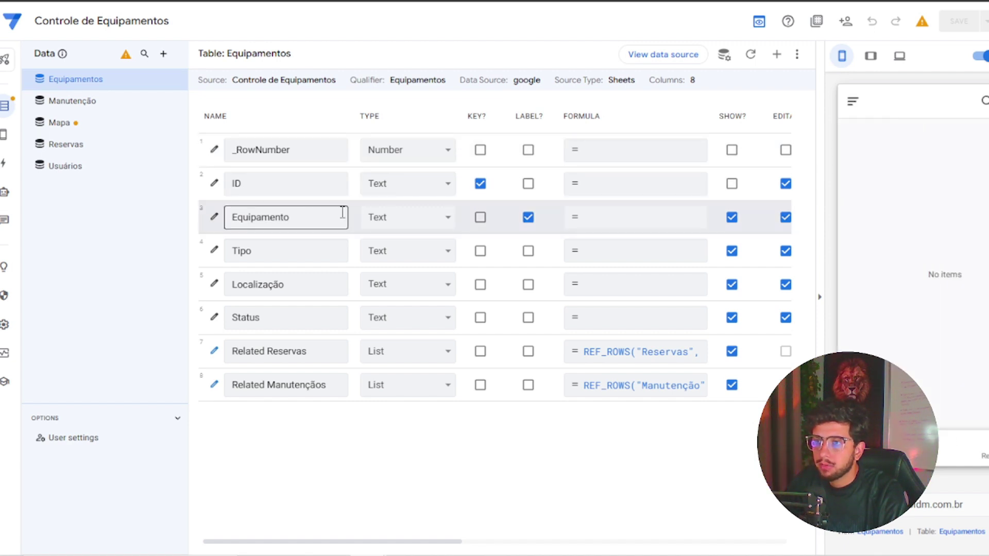
click(400, 255)
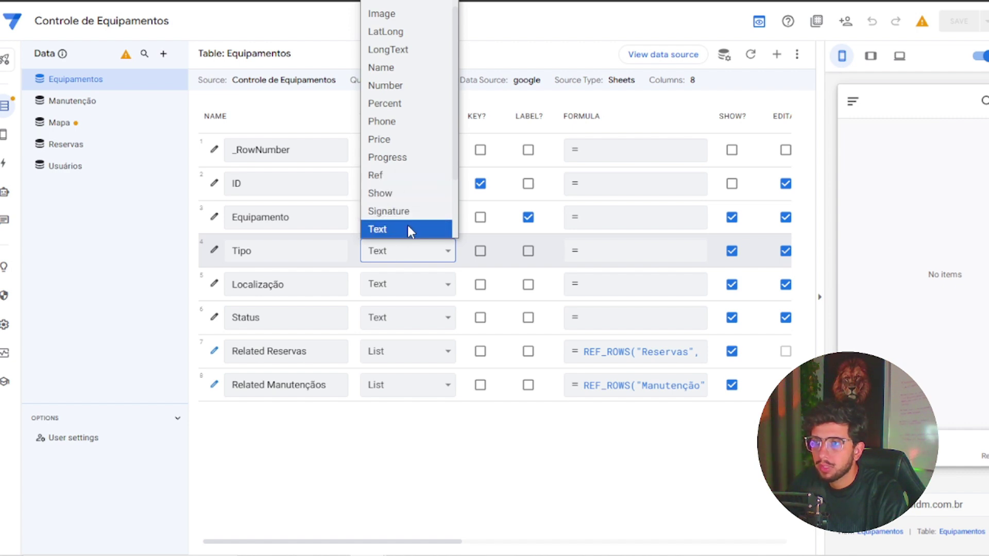
click(406, 227)
click(413, 263)
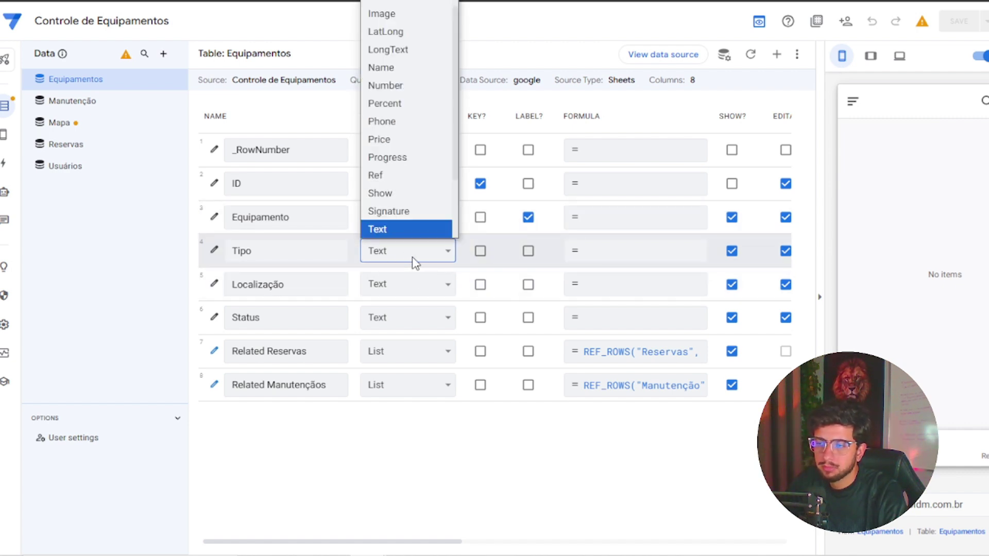
click(399, 1)
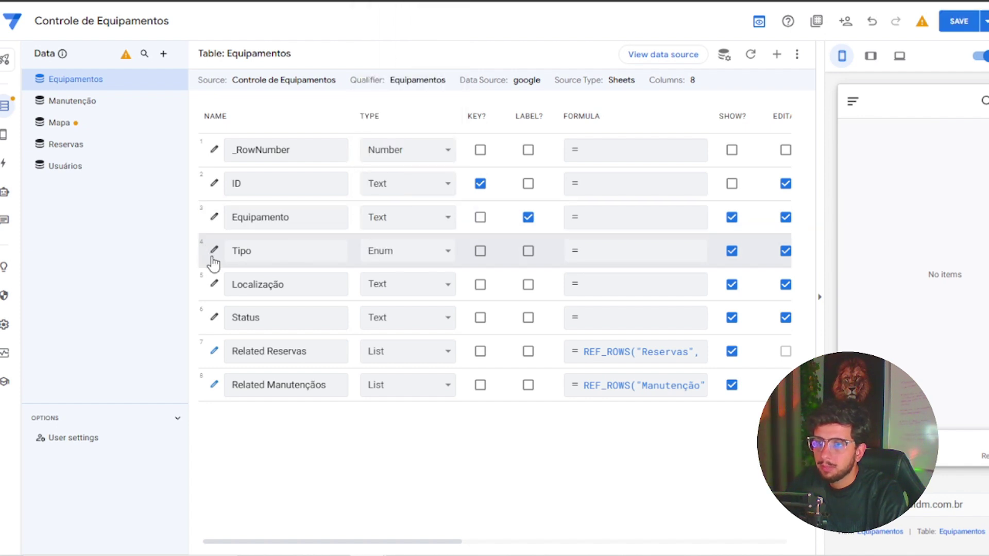
Add Computadores and Acessórios as the allowed values of the Tipo column.
click(279, 255)
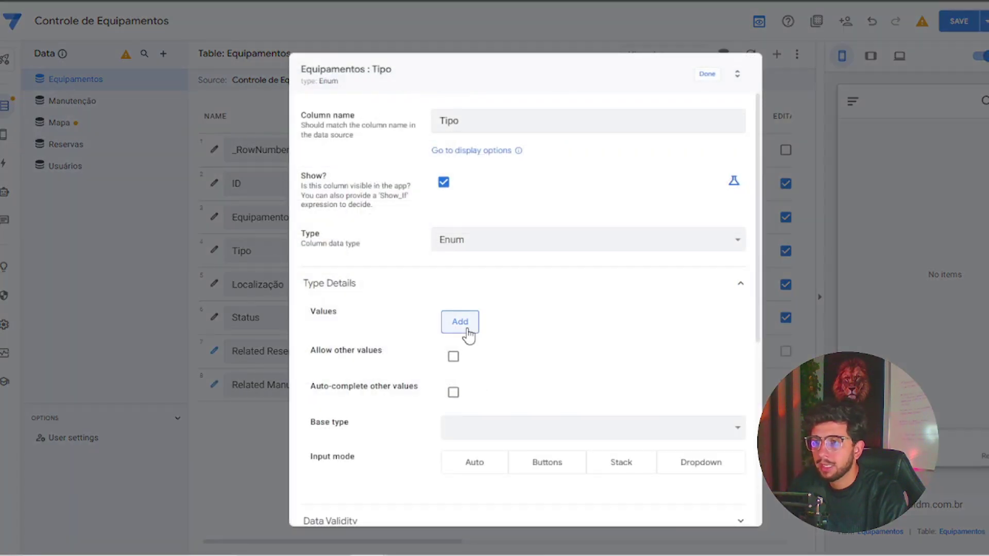
click(460, 321)
click(464, 358)
click(506, 325)
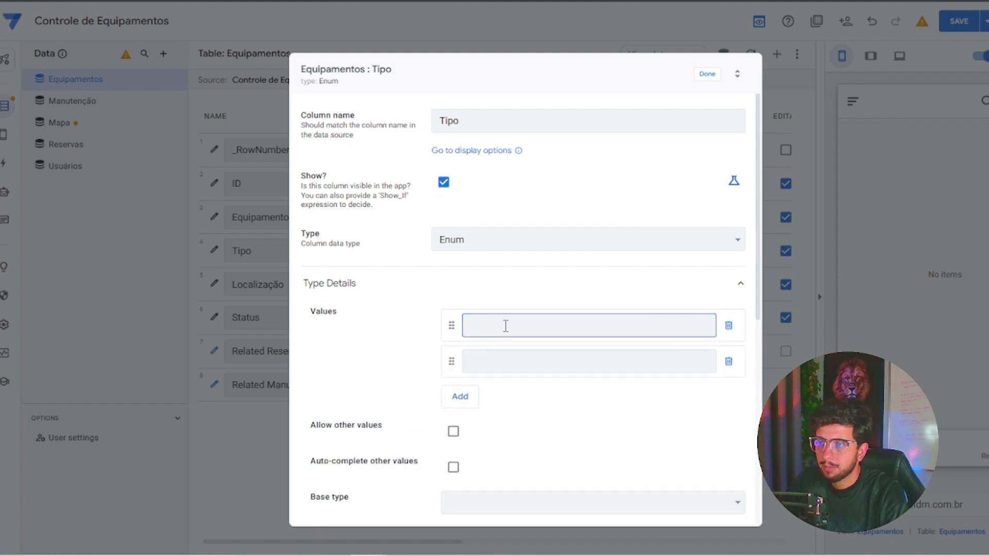
text(Computador)
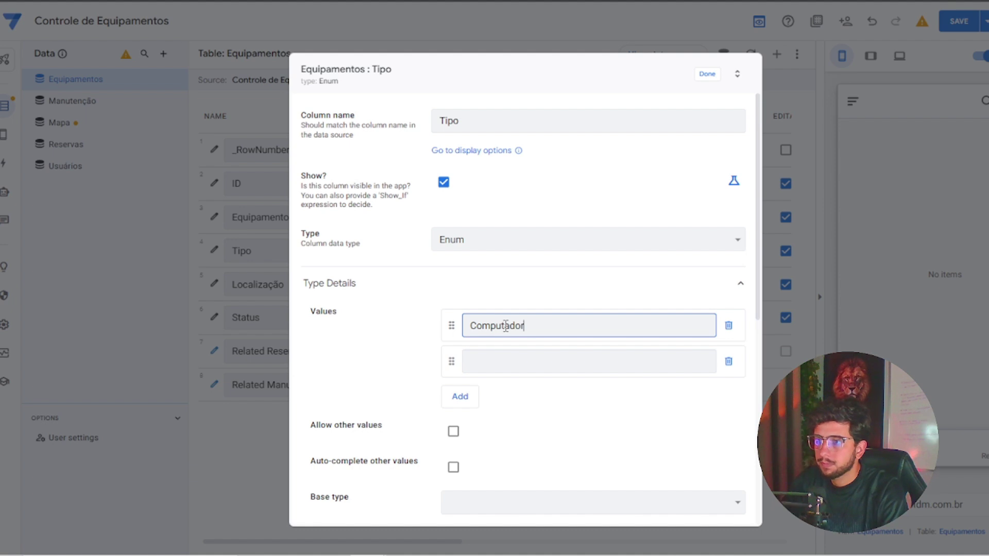
key(Tab)
key(Tab)
text(A)
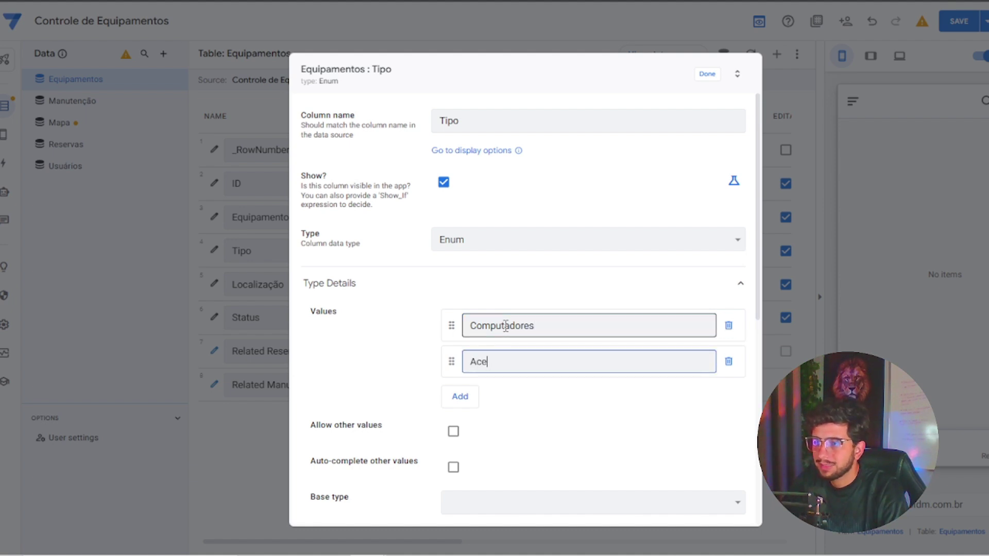
key(Tab)
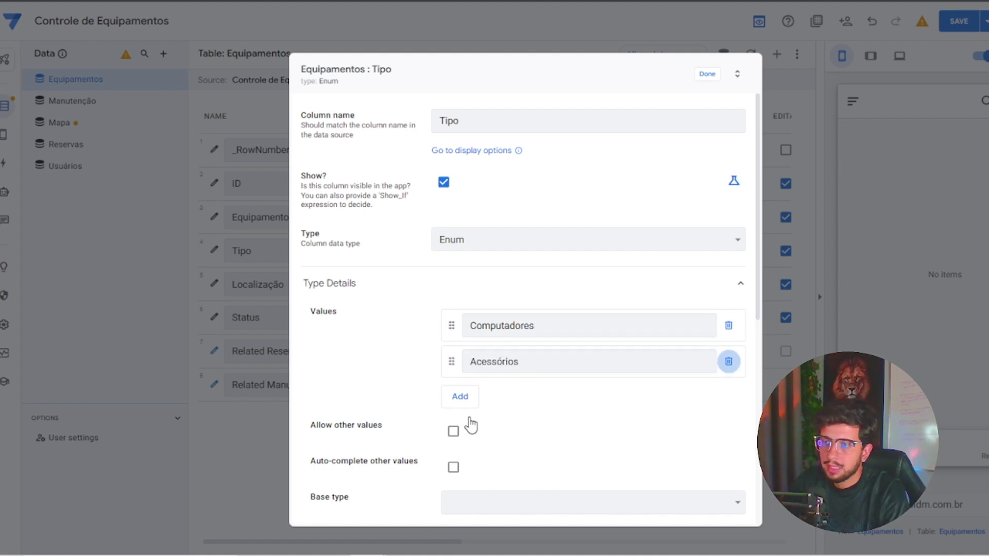
Set the Tipo column's base type to Text and its input mode to Buttons, and finish editing the column.
click(507, 502)
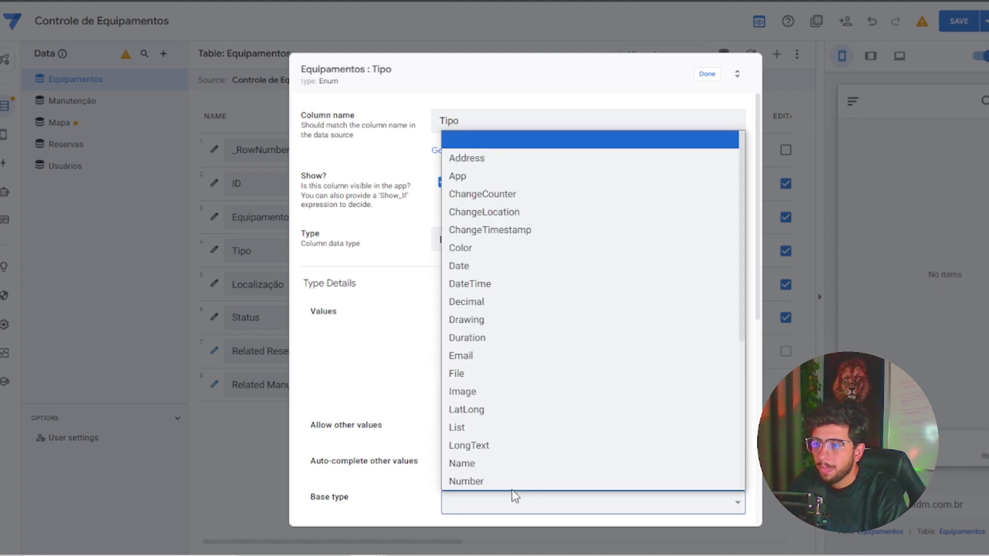
scroll(512, 485, down, 3)
click(511, 481)
scroll(516, 453, down, 2)
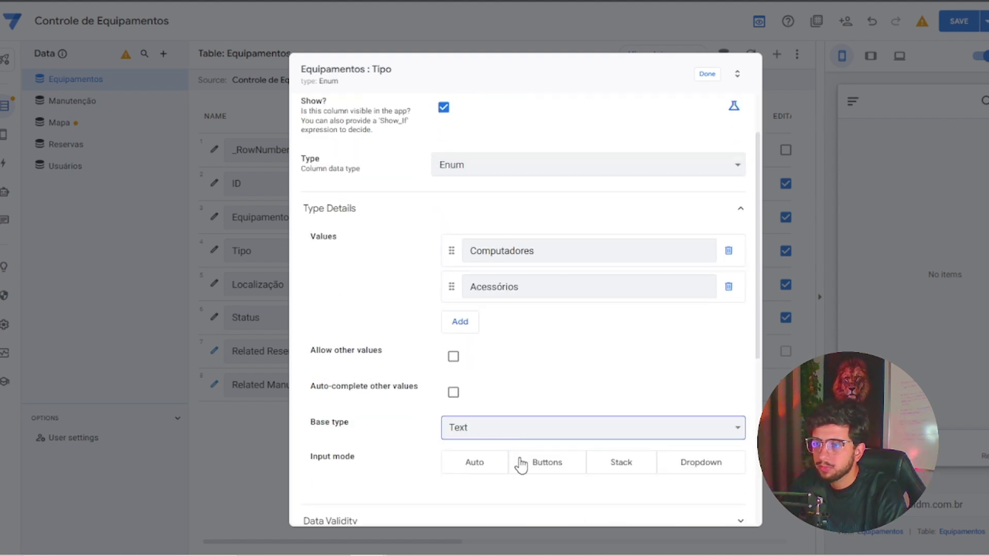
click(531, 475)
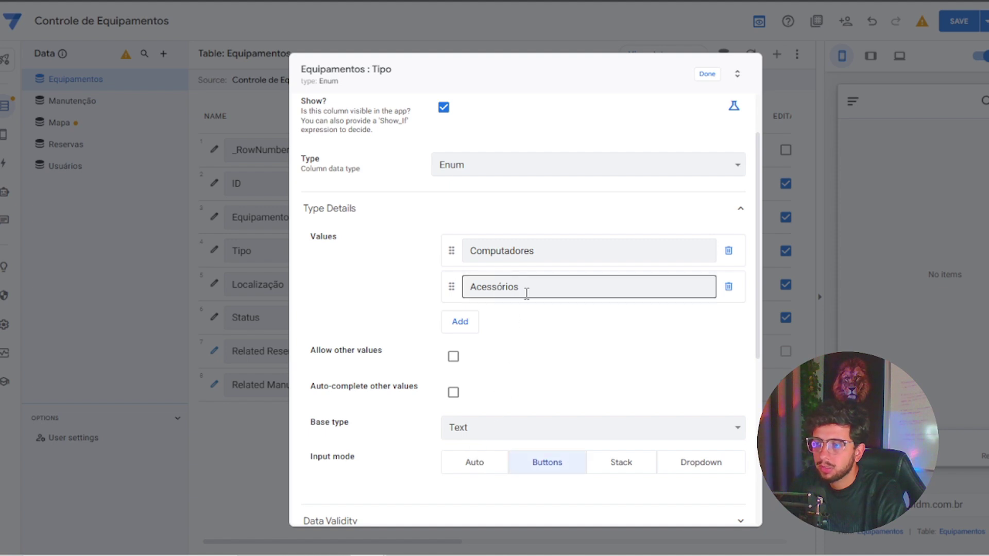
click(707, 74)
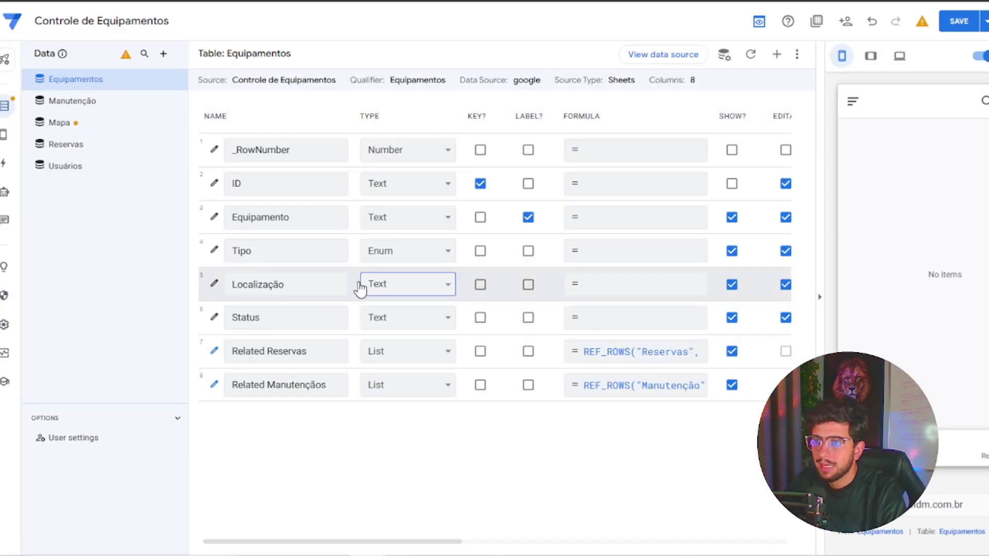
In the Equipamentos table, set the Localização column's type to XY and the Status column's type to Enum.
click(379, 287)
scroll(401, 246, down, 2)
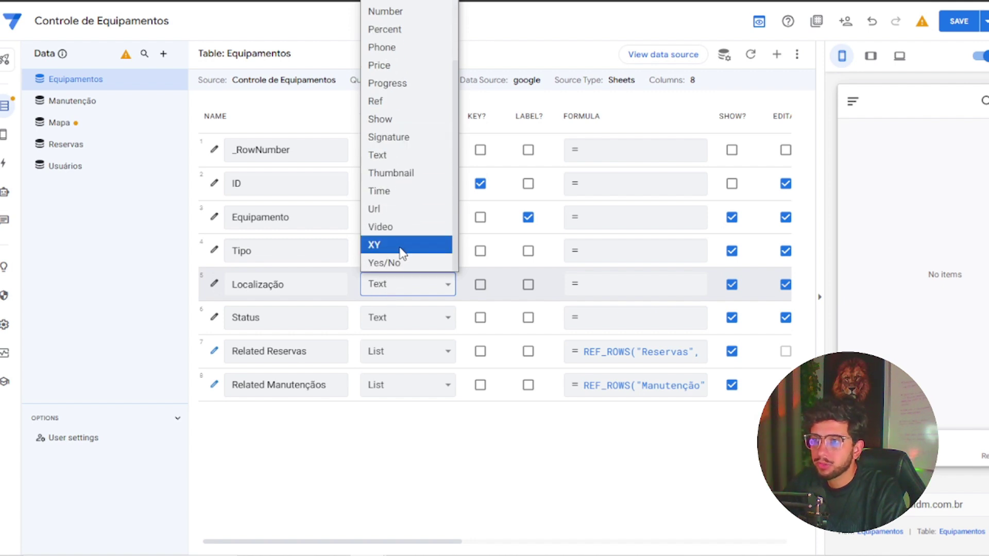
click(400, 247)
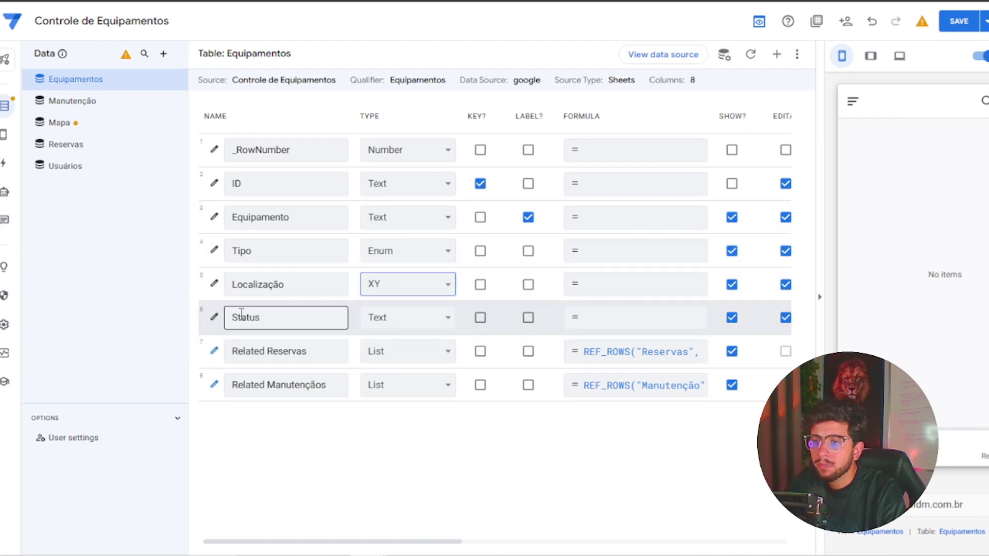
click(375, 320)
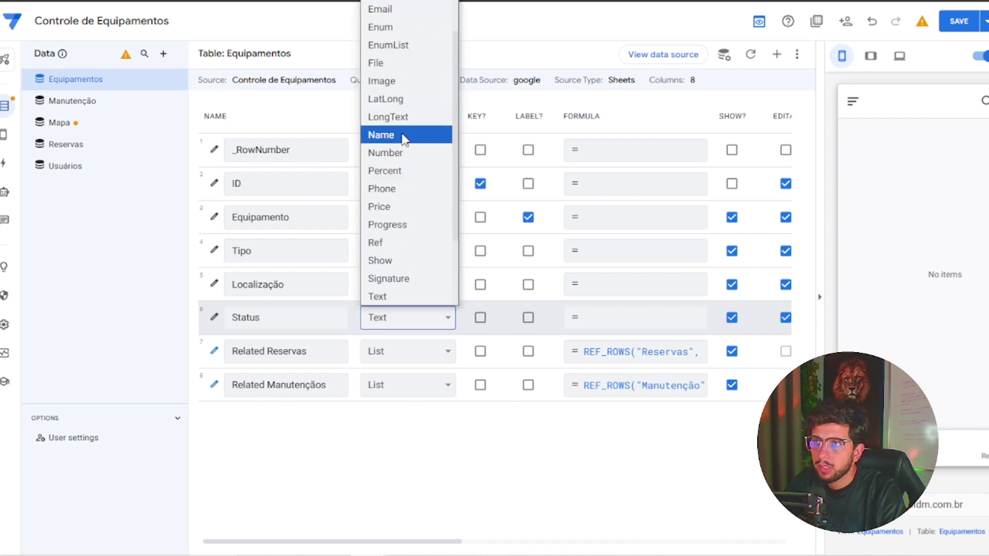
scroll(405, 139, up, 1)
scroll(404, 129, up, 2)
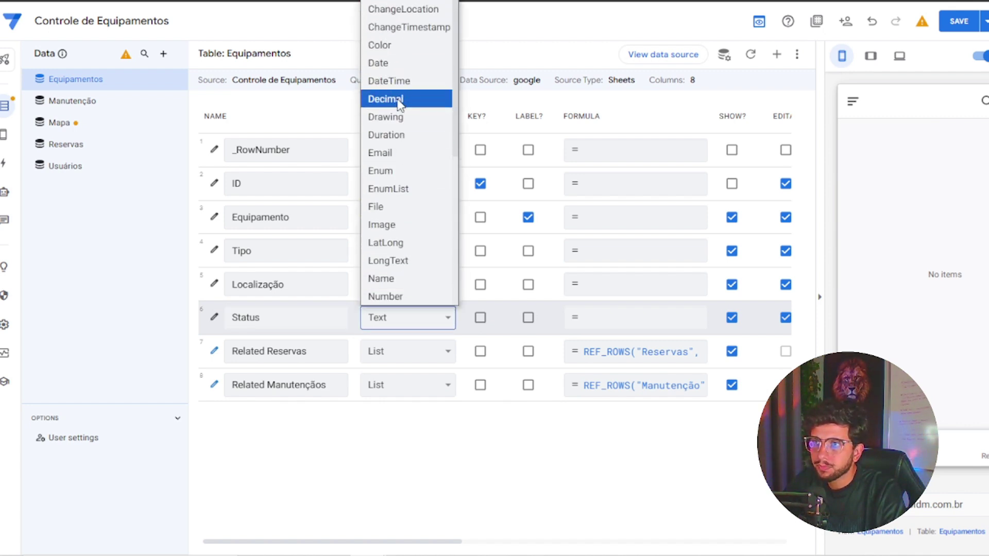
click(402, 168)
Add DISPONIVEL, EM MANUTENÇÃO and RESERVADO as the allowed values of the Equipamentos table's Status column.
click(214, 317)
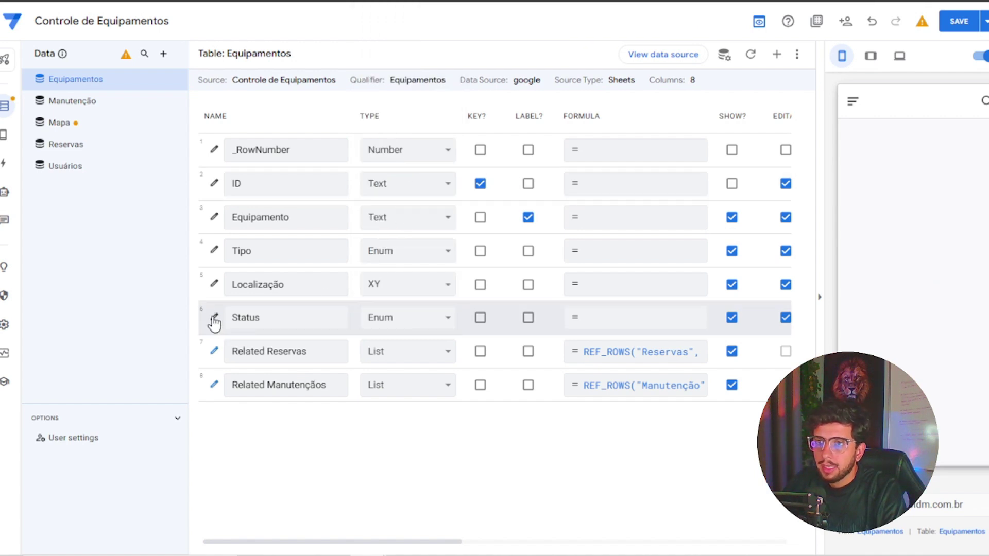
click(466, 324)
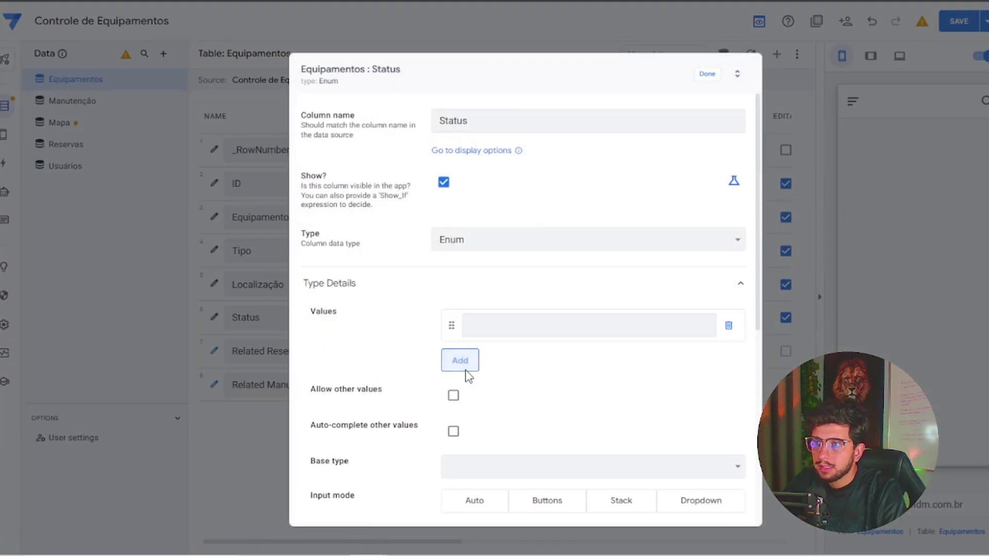
click(463, 360)
click(500, 327)
text(DISPONIVEL)
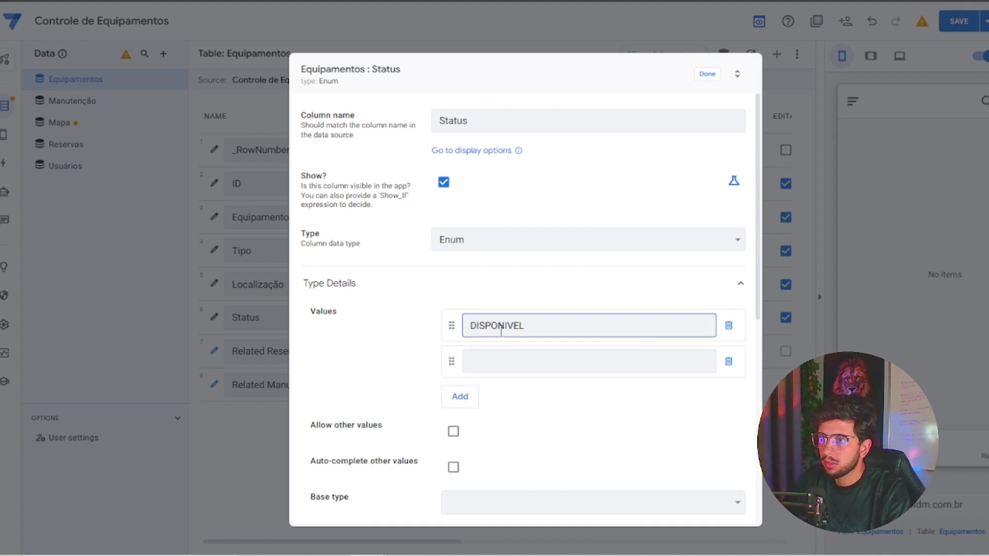
click(505, 359)
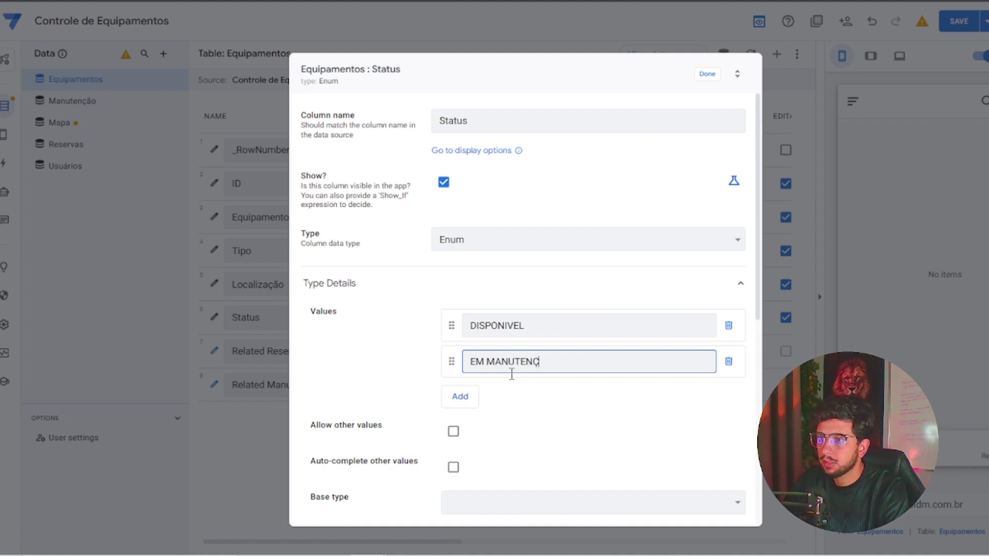
click(469, 399)
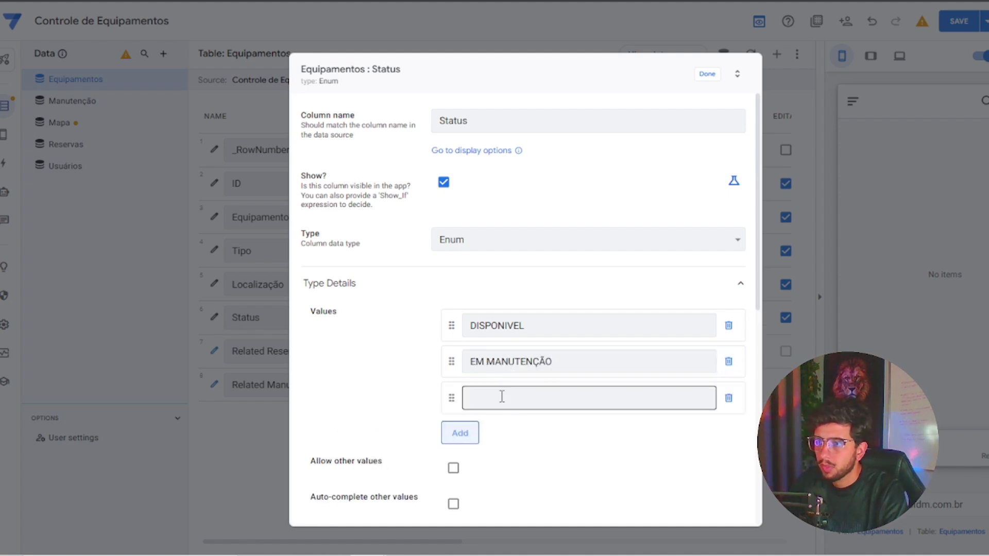
click(501, 397)
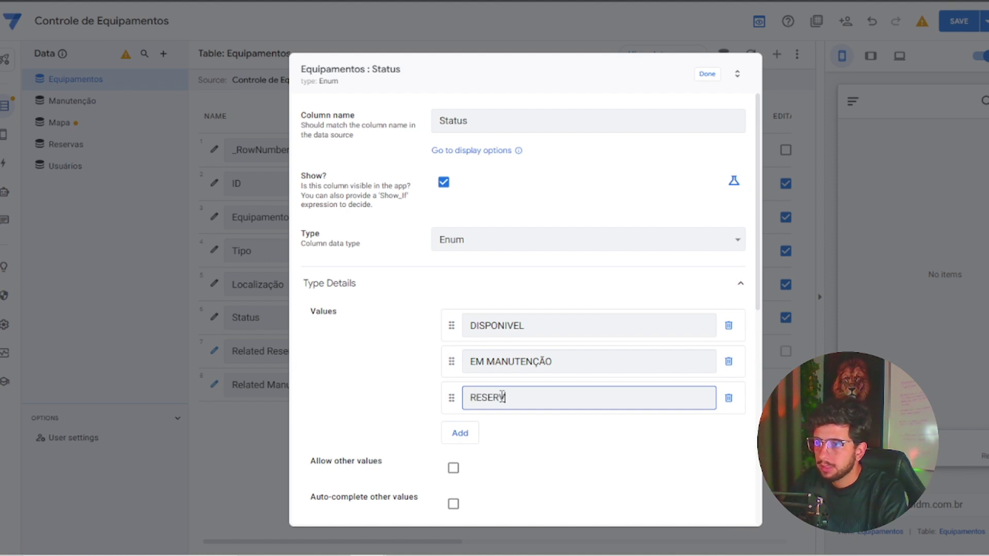
click(581, 399)
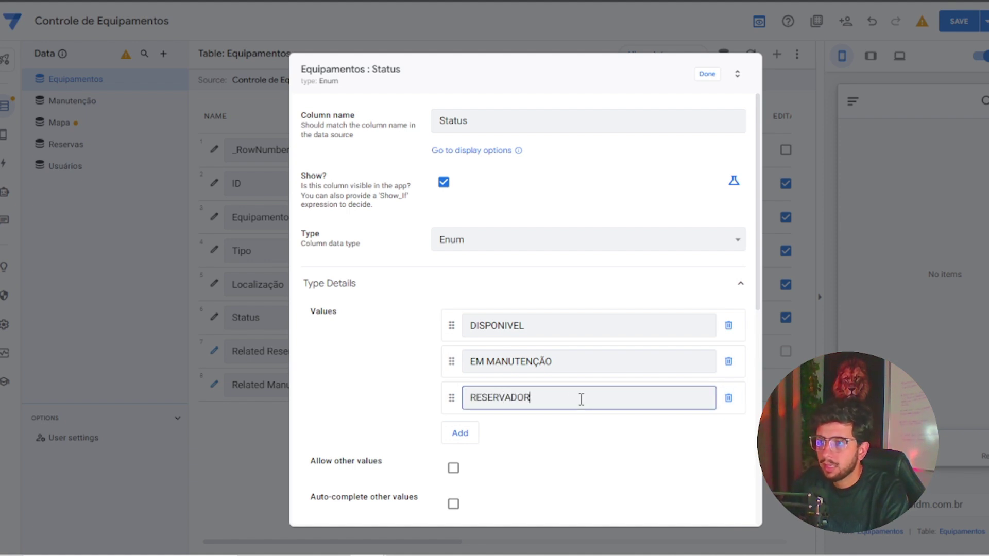
Give the Equipamentos Status column the base type Text and the Buttons input mode, and finish editing it.
scroll(512, 402, down, 3)
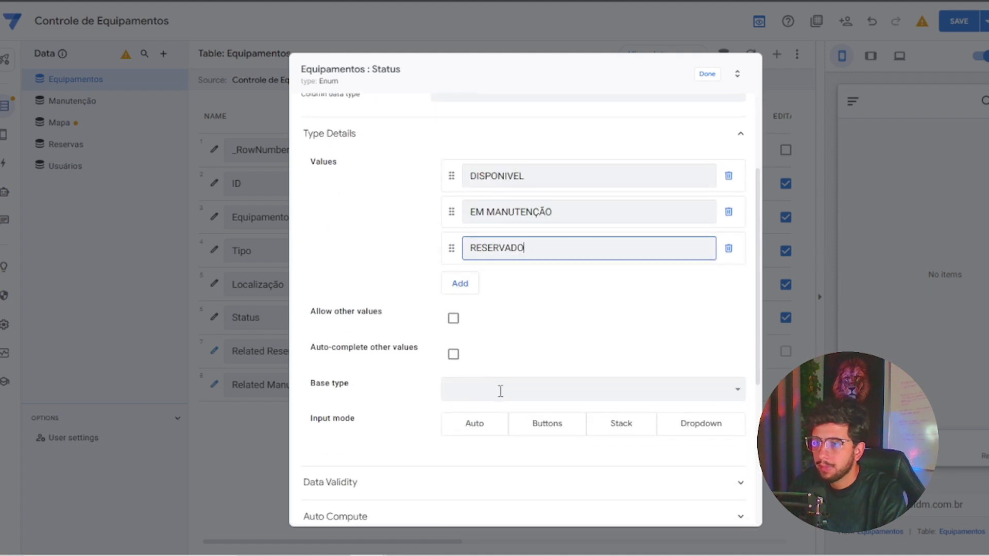
click(489, 392)
key(t)
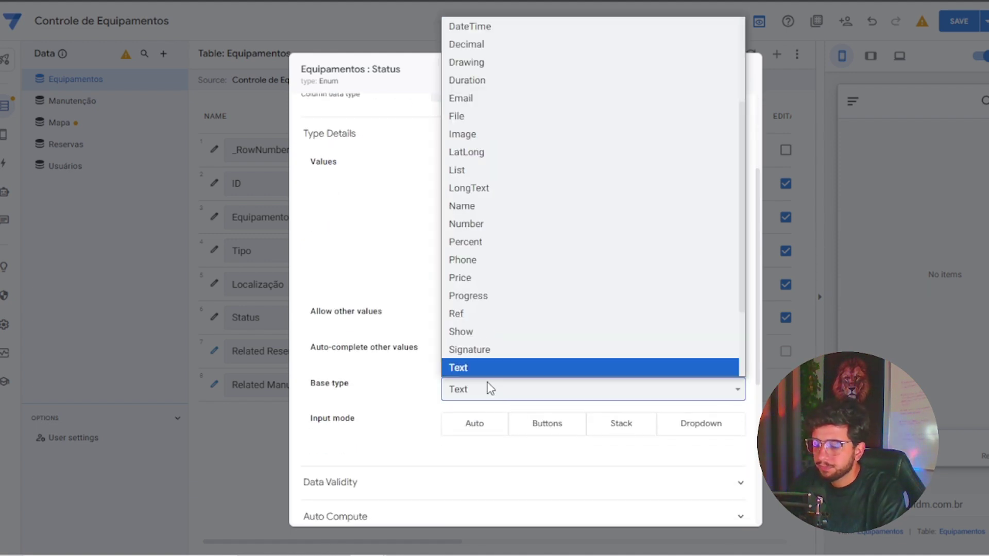
click(482, 374)
click(544, 433)
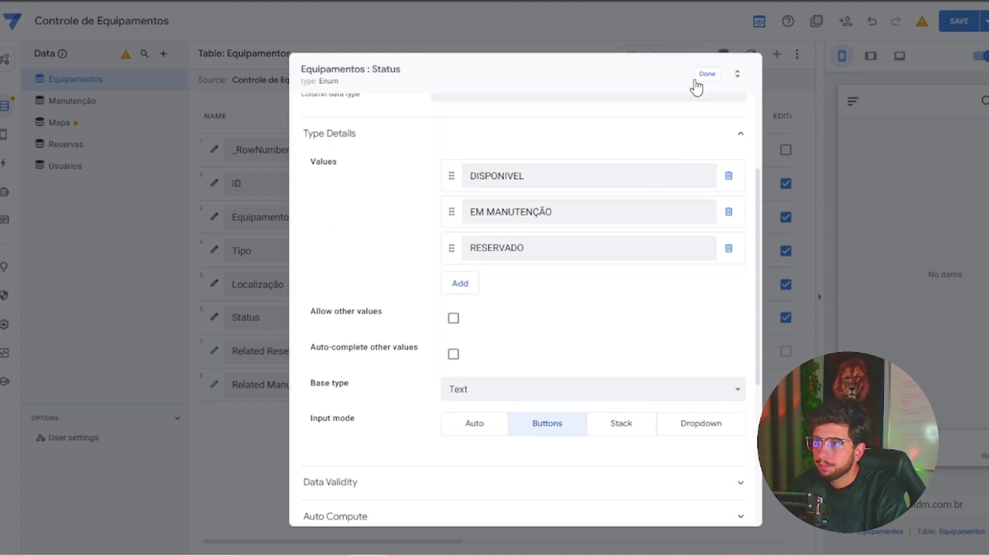
click(704, 75)
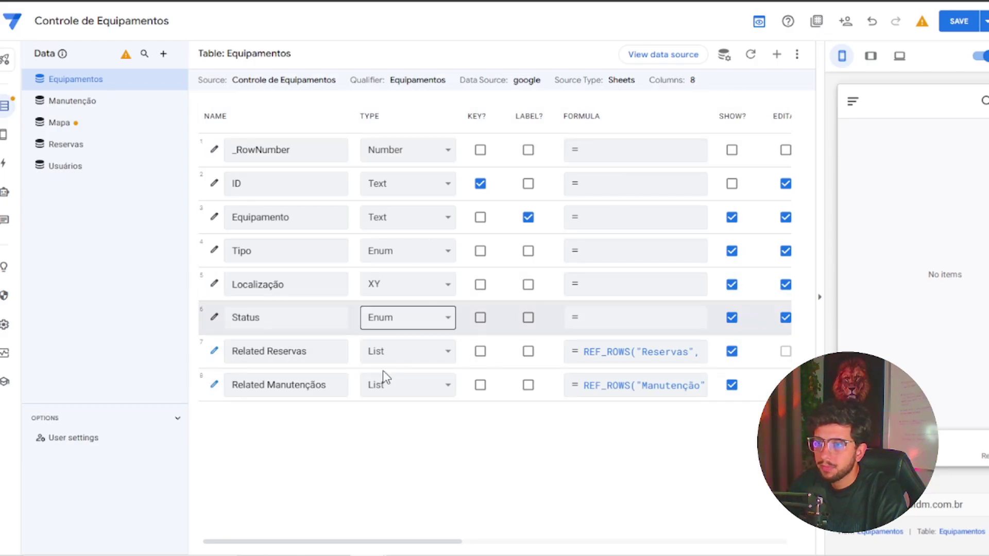
In the Manutenção table, set the Data Manutenção column's type to Date and the Descrição column's type to LongText.
click(129, 103)
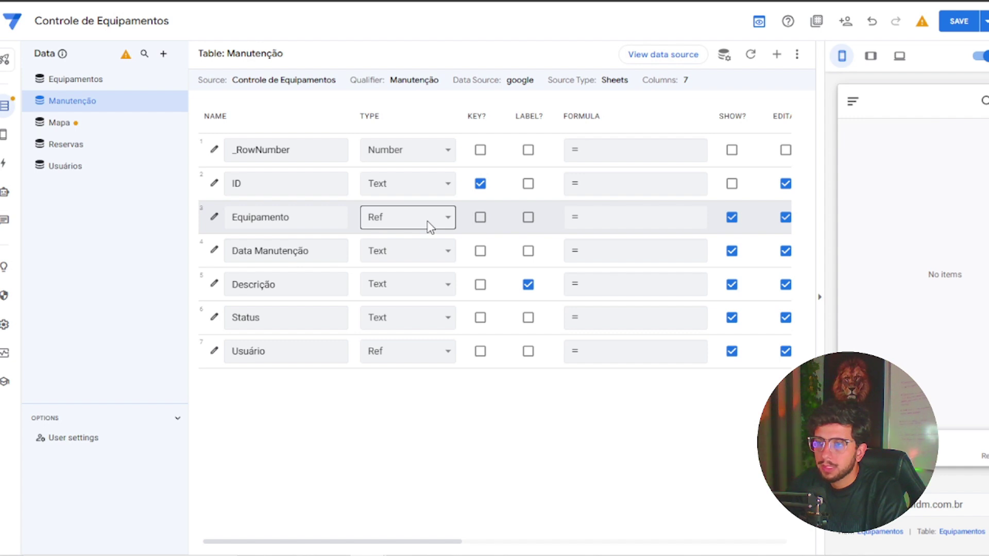
click(416, 248)
scroll(407, 154, up, 5)
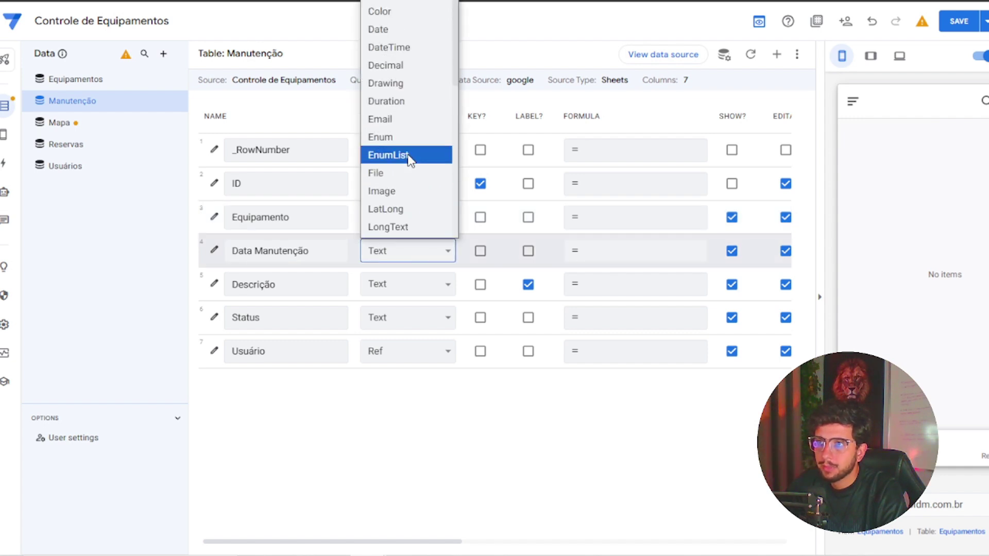
click(394, 28)
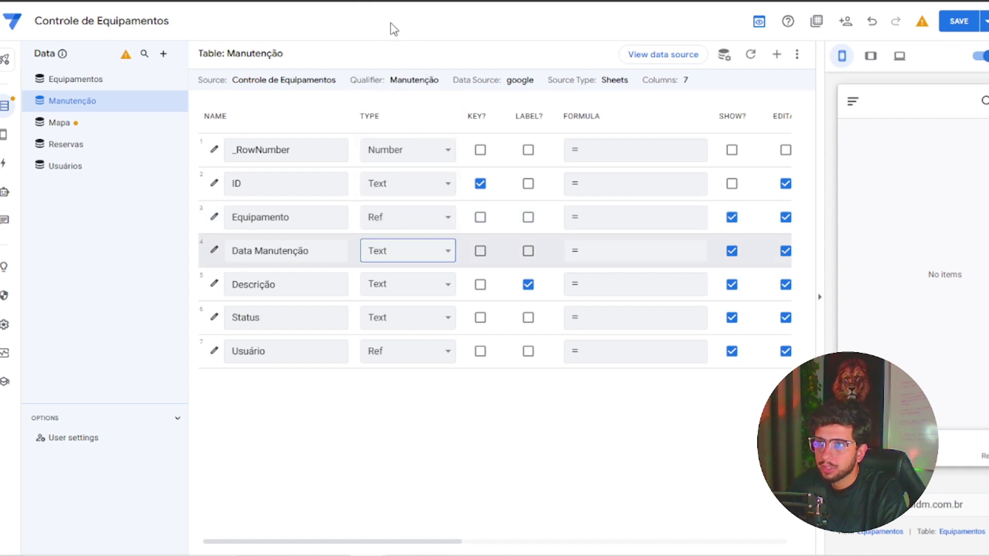
click(389, 289)
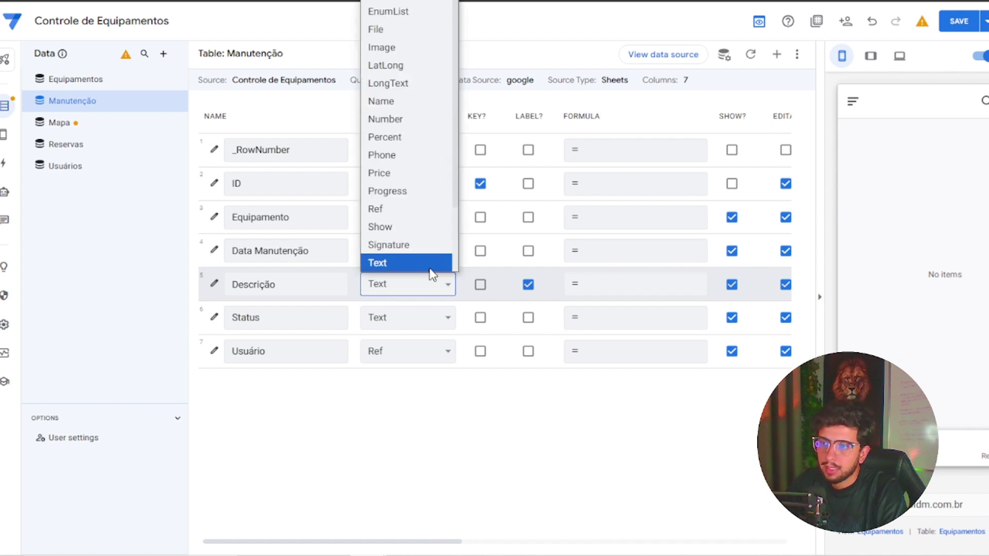
click(407, 82)
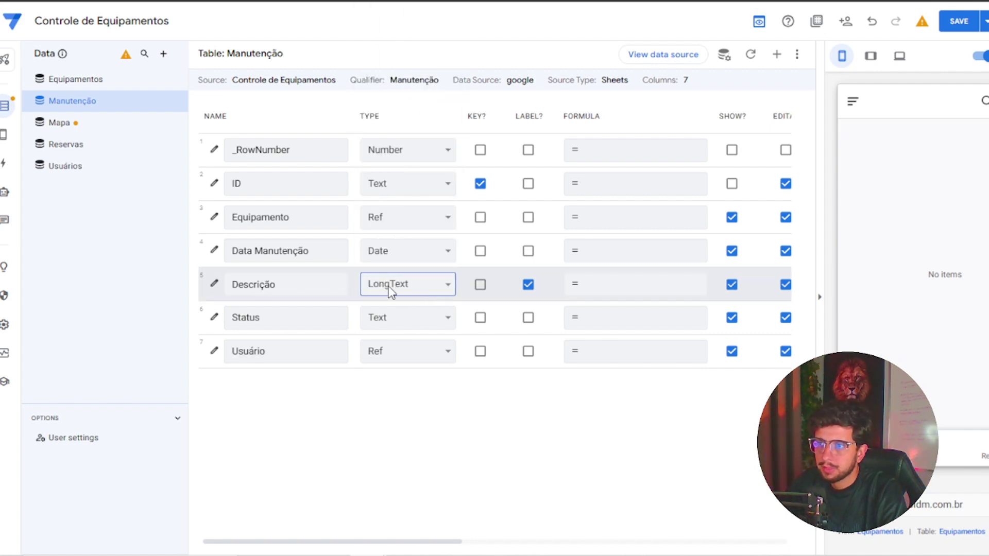
Make the Manutenção table's Status column an Enum with the allowed values PENDENTE and FINALIZADO.
click(399, 327)
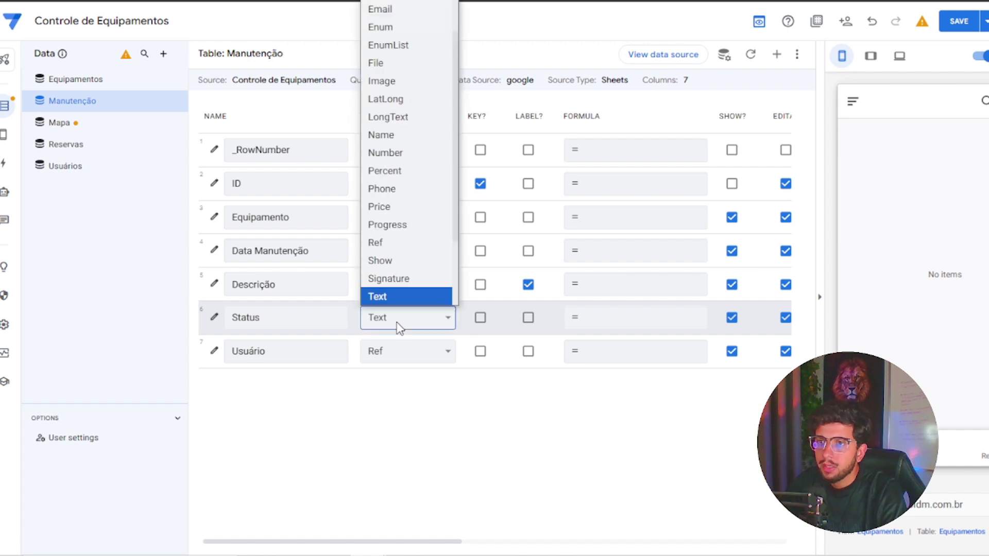
click(406, 29)
click(215, 318)
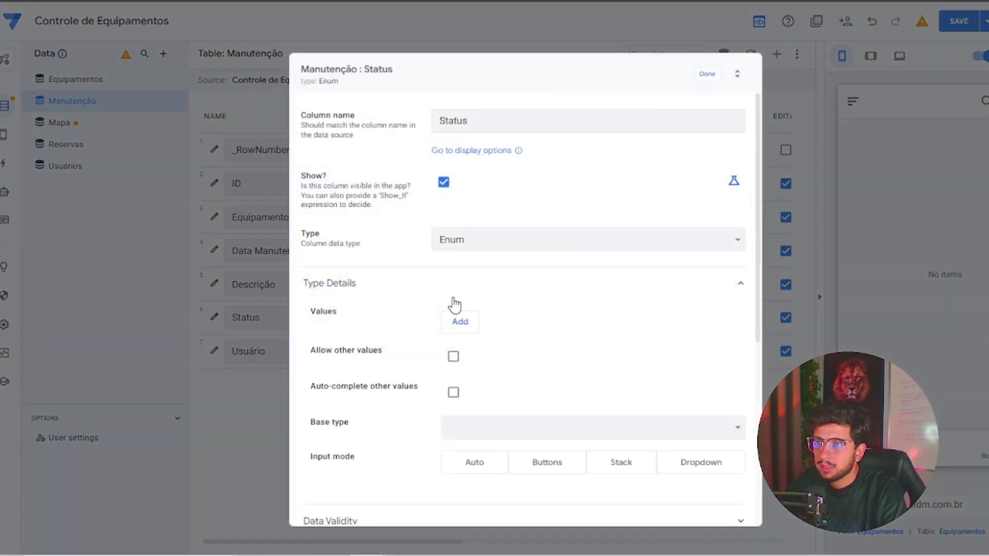
click(460, 321)
click(465, 359)
click(503, 325)
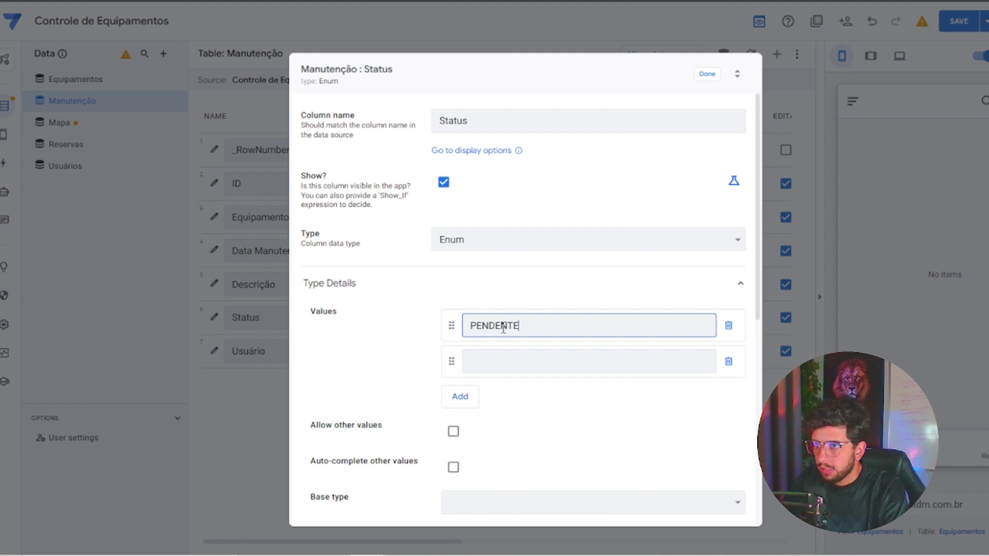
click(524, 355)
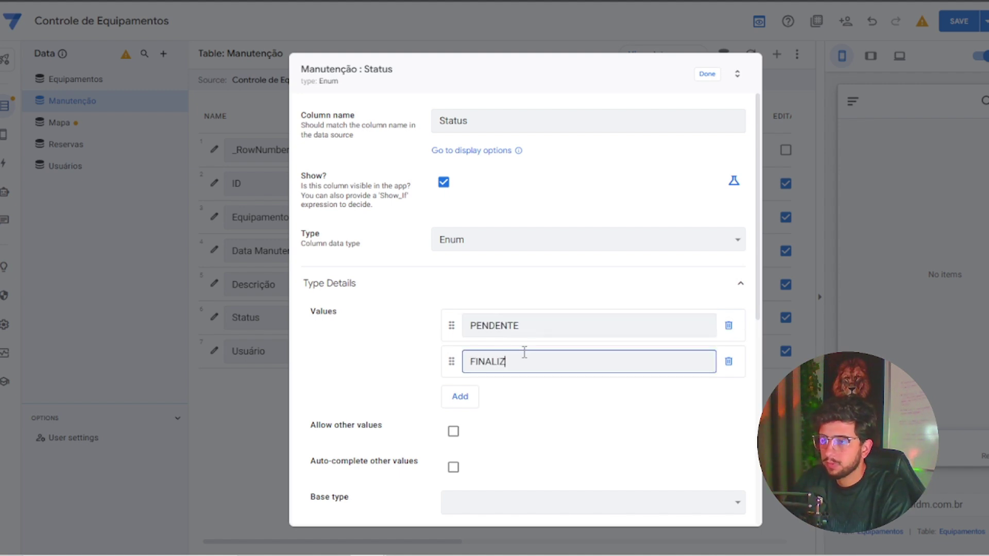
key(Tab)
click(514, 326)
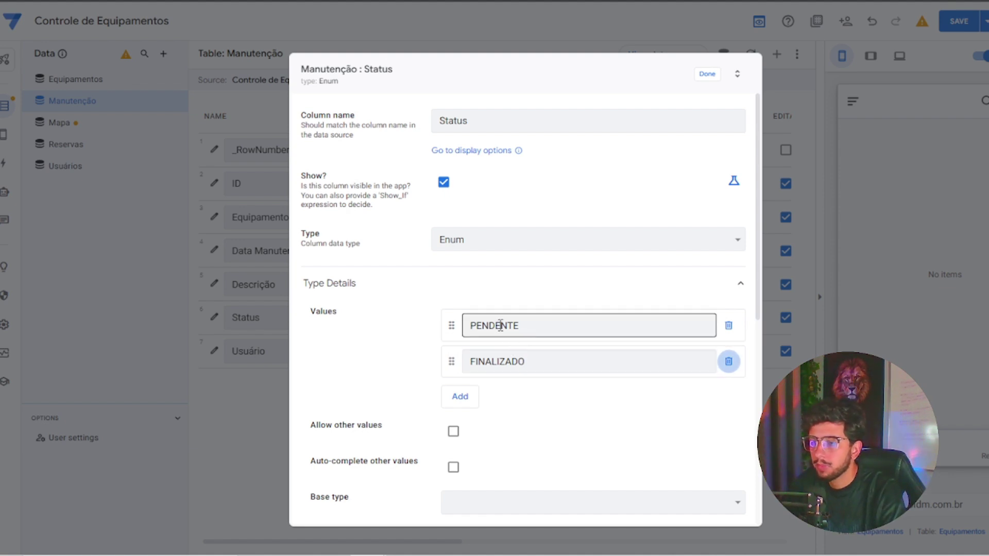
Set the Manutenção Status column's base type to Text and its input mode to Buttons, and finish editing it.
scroll(483, 404, down, 3)
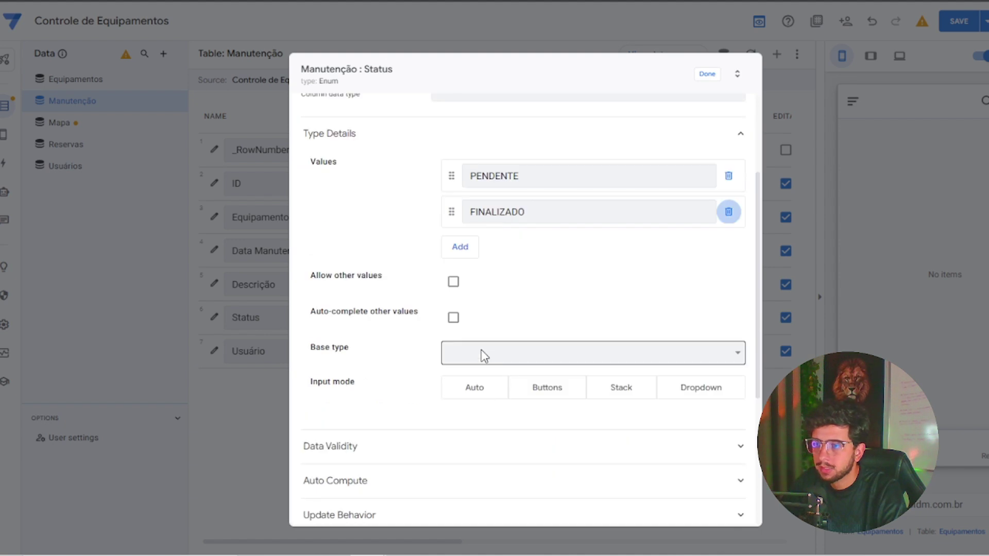
click(481, 350)
click(487, 335)
click(537, 400)
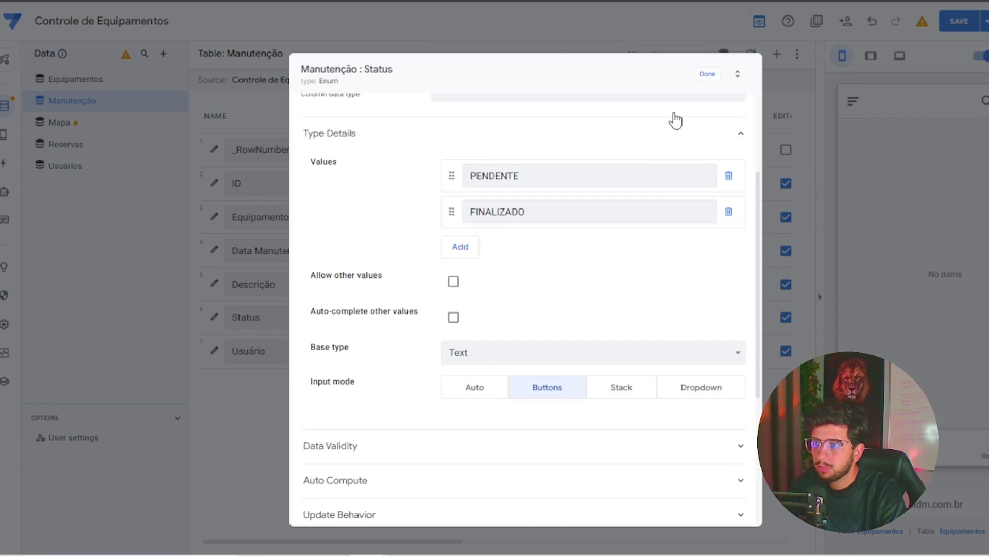
click(706, 75)
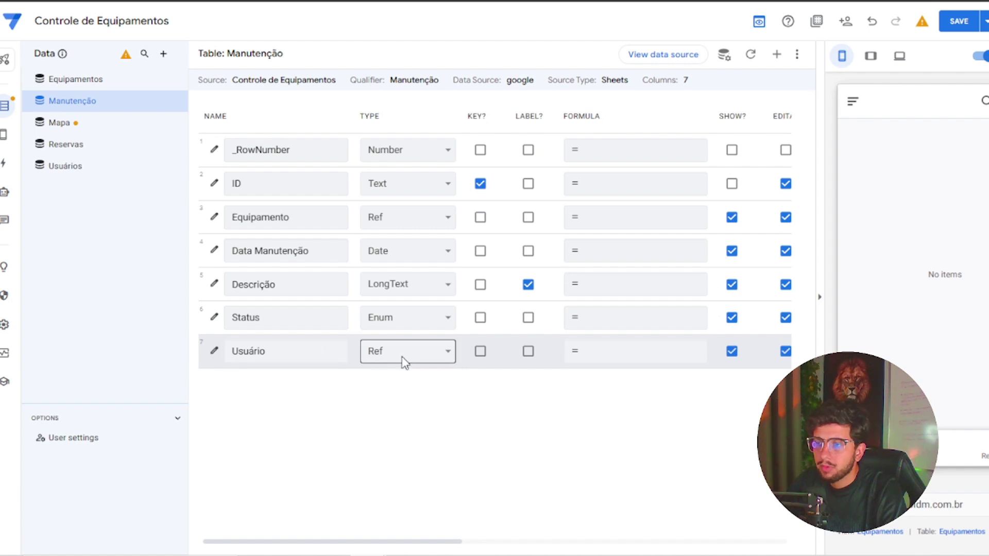
Check which source table the Manutenção table's Usuário column references, and open the Mapa table.
click(214, 352)
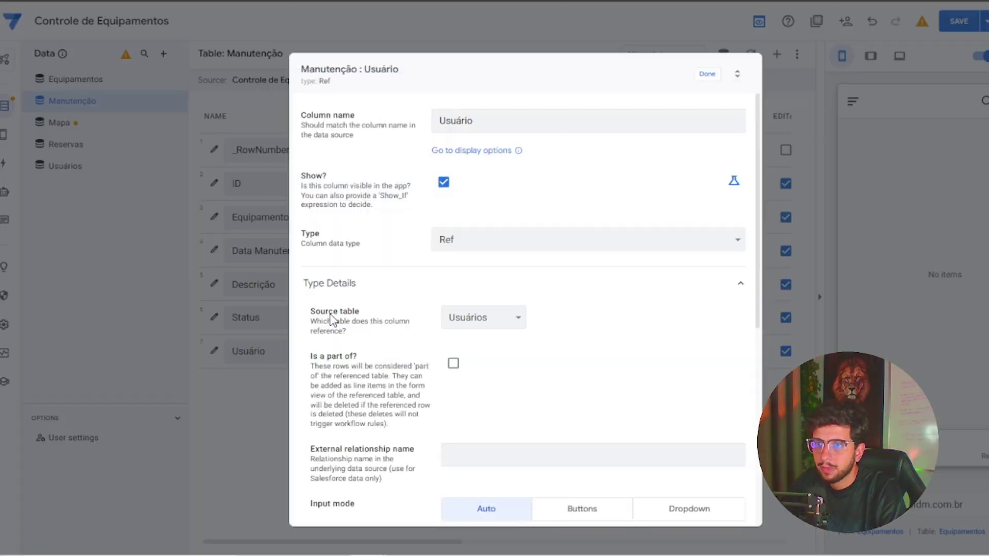
click(706, 74)
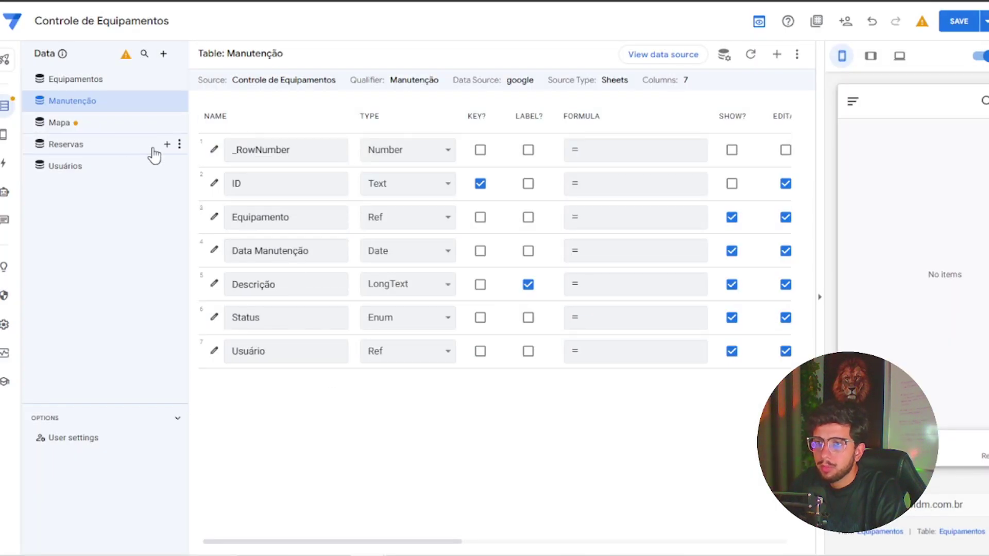
click(129, 122)
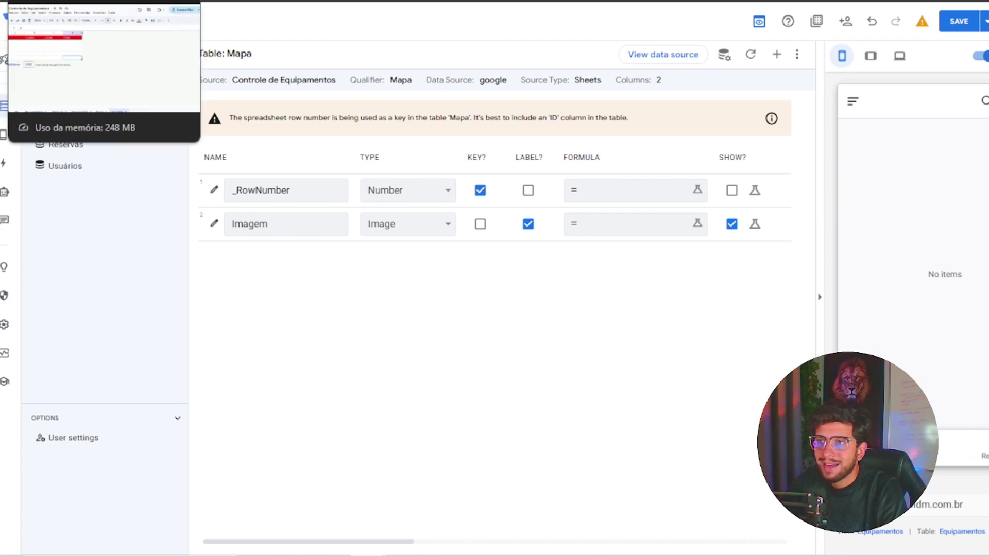
Switch to the Controle de Equipamentos spreadsheet in Google Sheets and open the Mapa sheet.
click(77, 1)
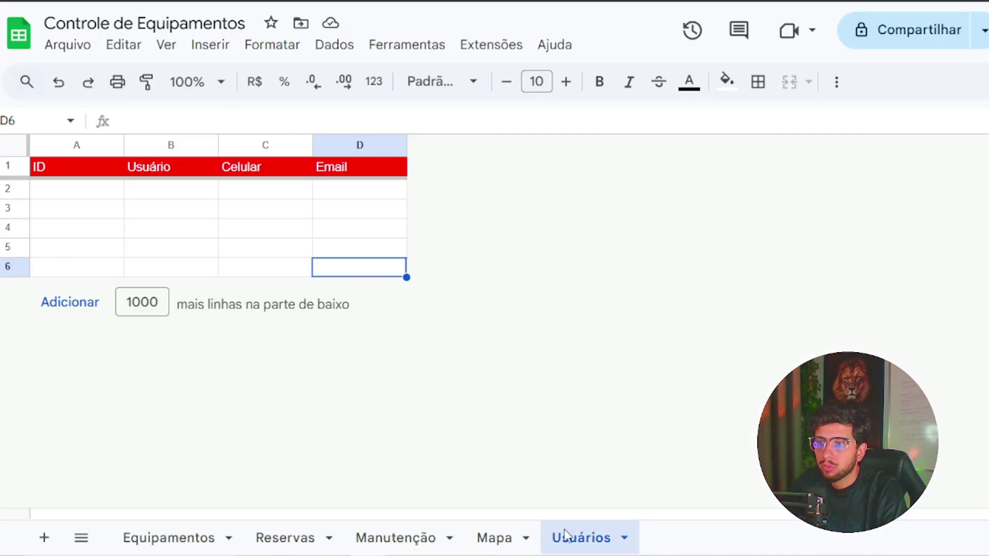
click(489, 538)
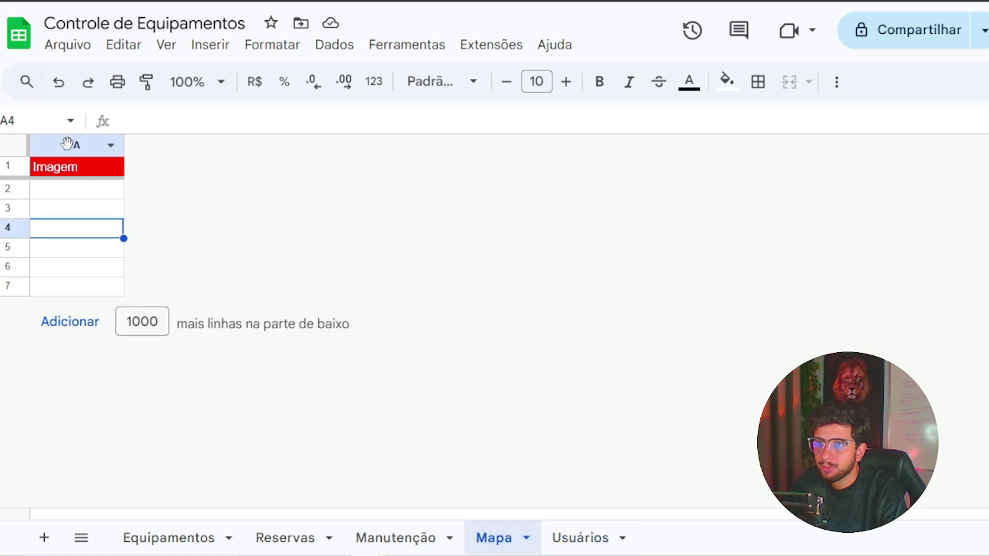
right_click(67, 143)
click(149, 264)
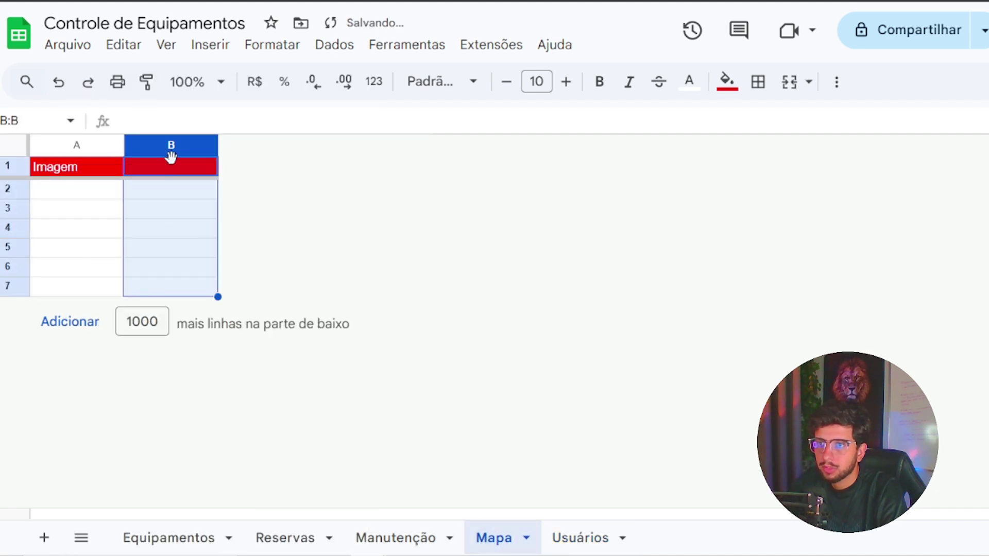
key(ctrl+z)
Insert a column before Imagem in the Mapa sheet and give it the header Local.
right_click(106, 150)
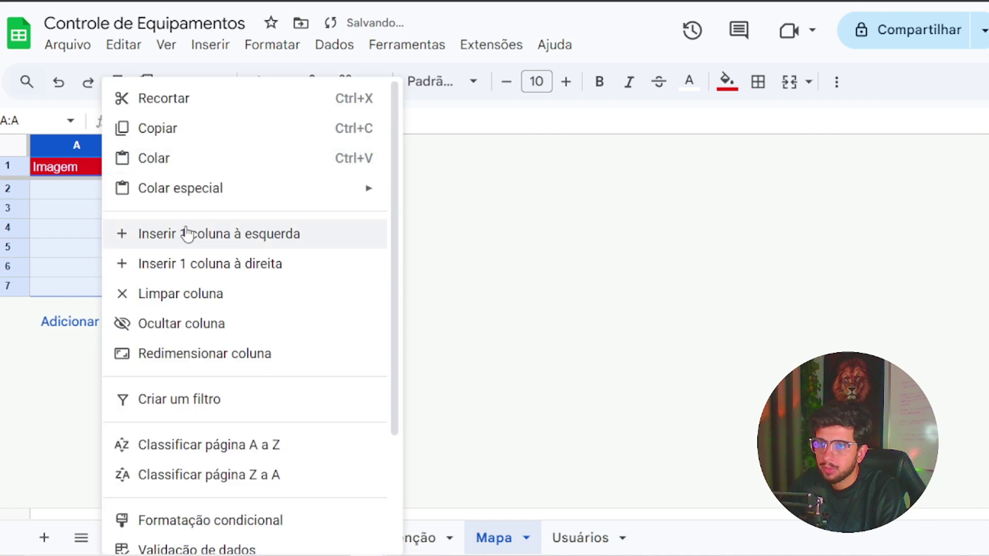
click(188, 231)
click(86, 168)
text(IOCV)
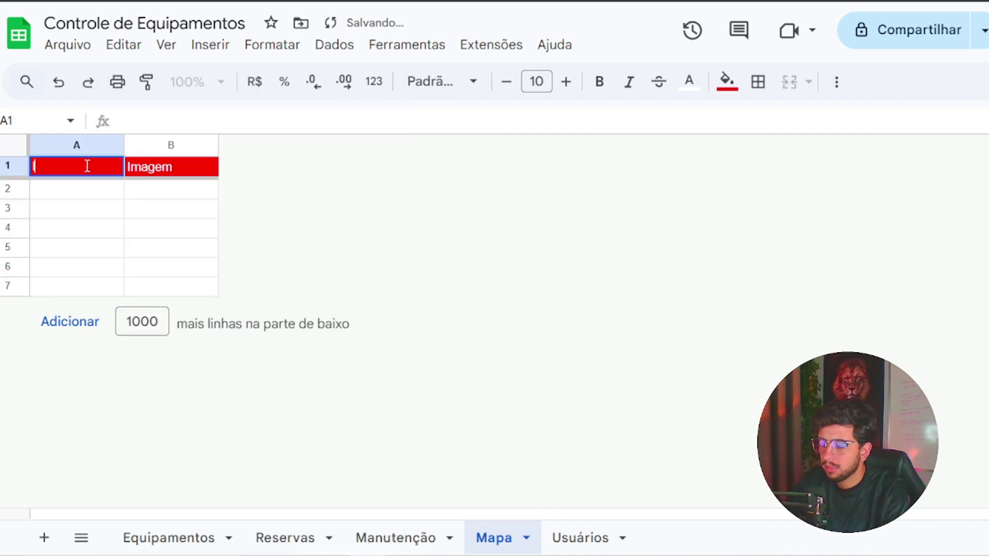
key(BackSpace)
key(BackSpace)
key(BackSpace)
key(BackSpace)
text(Loca)
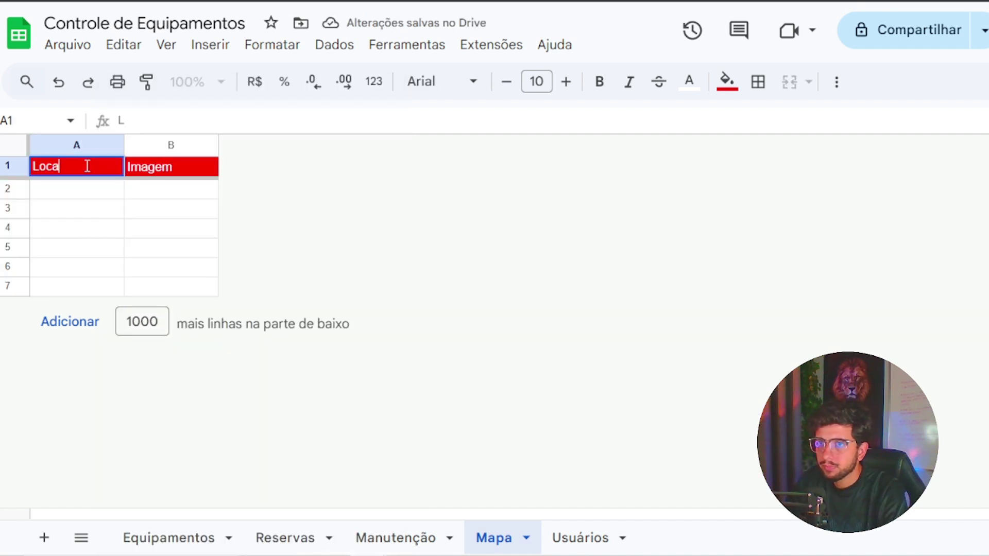
text(l)
key(Tab)
key(Down)
key(Down)
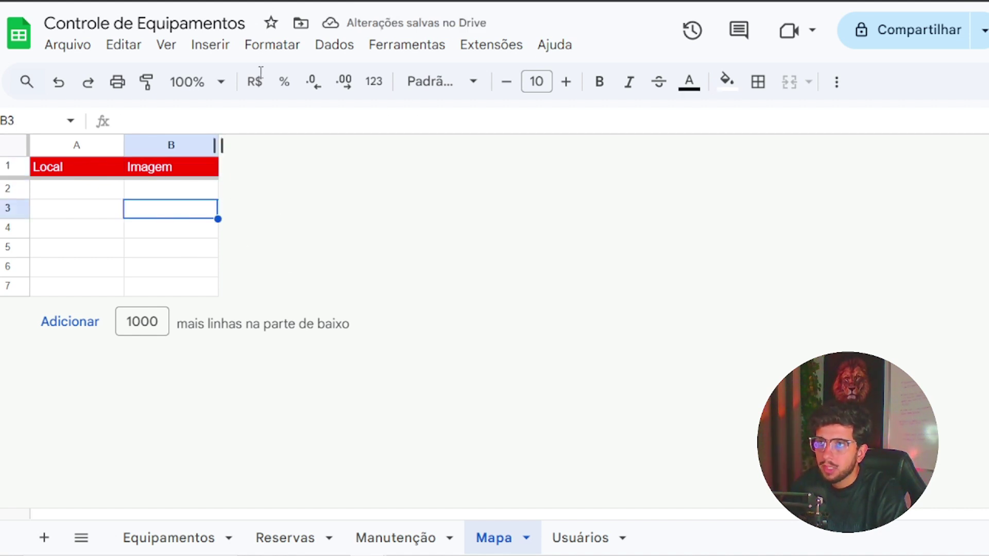
Insert a column before Localização in the Equipamentos sheet and give it the header Local.
click(377, 547)
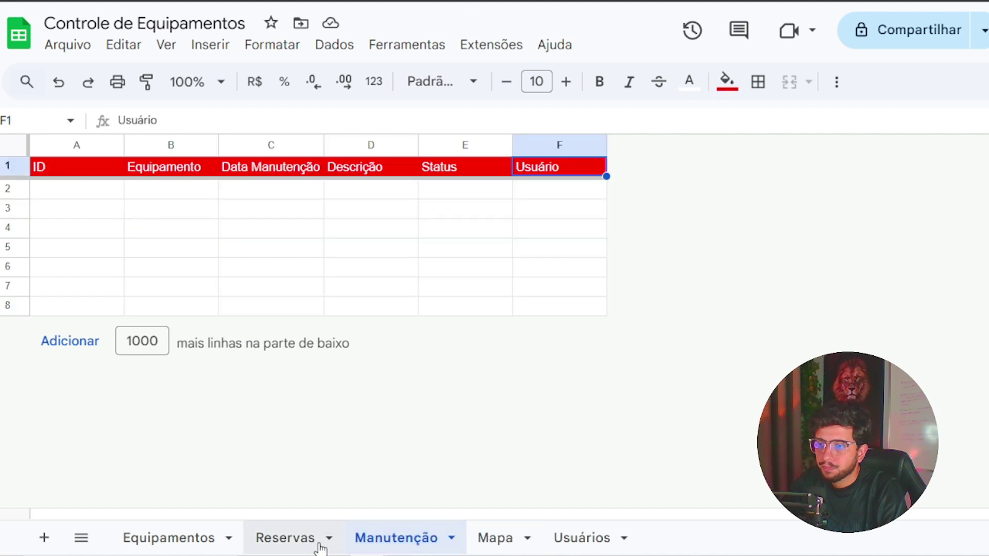
click(210, 538)
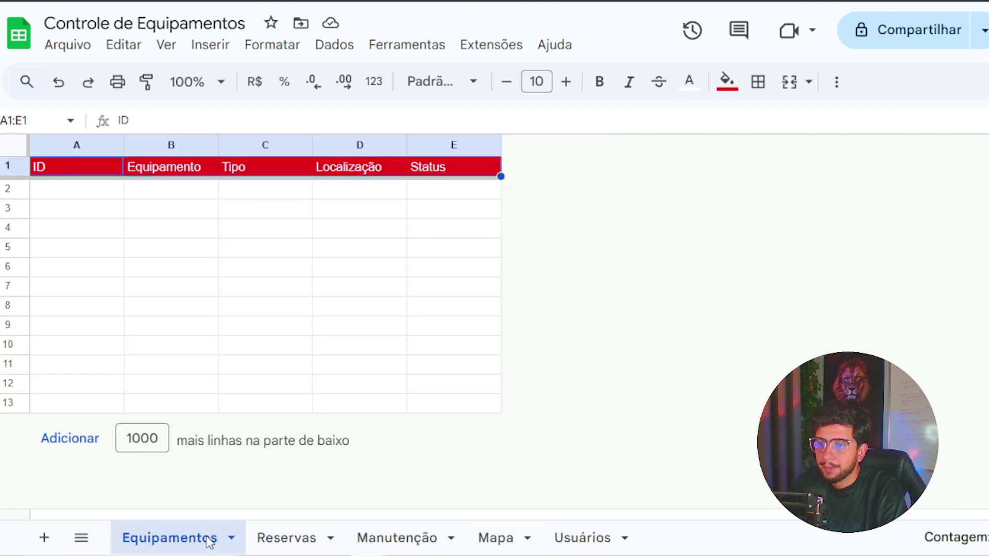
click(303, 547)
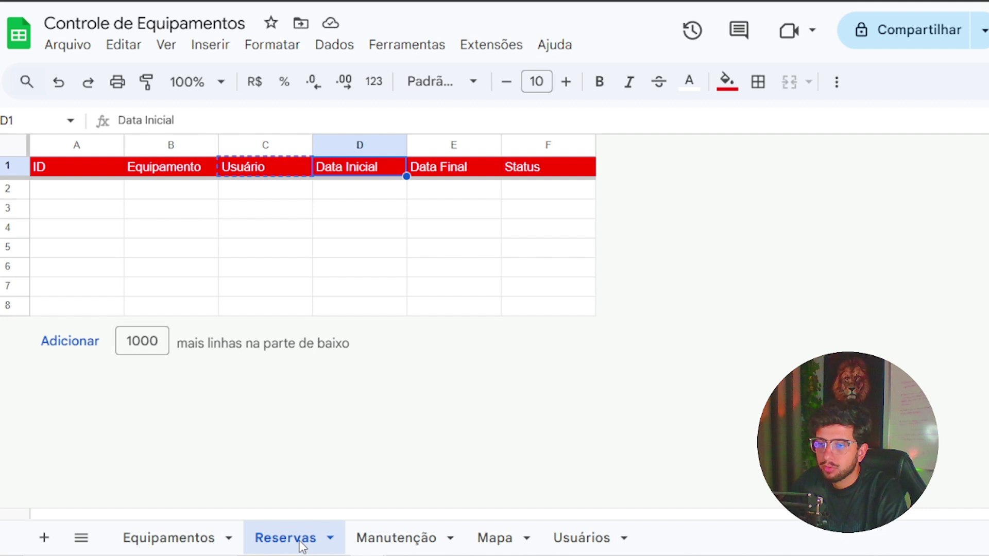
click(386, 528)
click(490, 536)
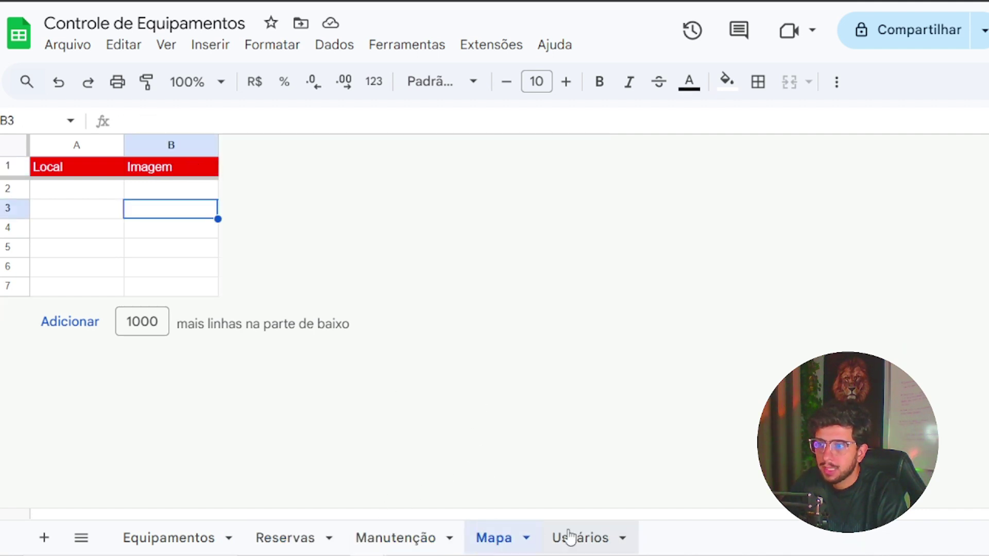
click(177, 543)
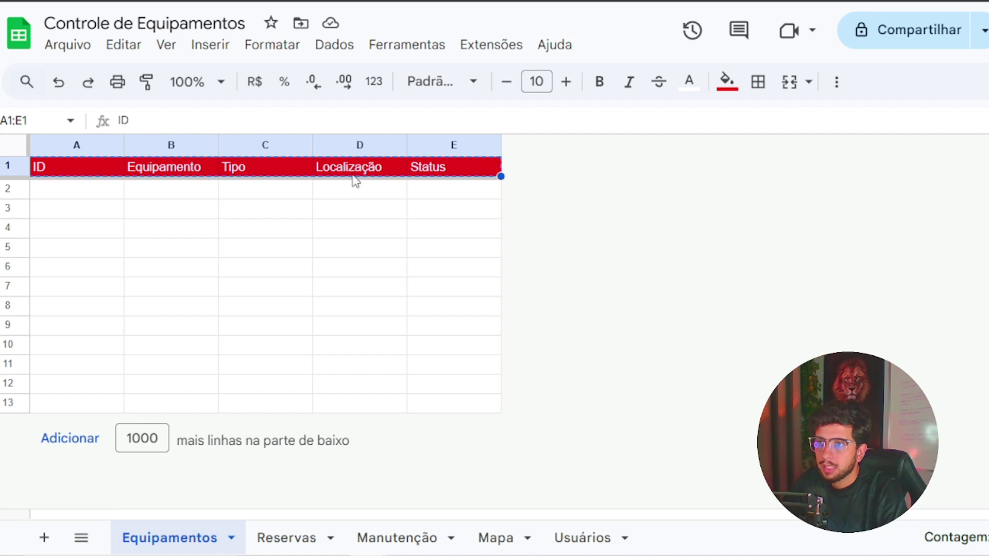
right_click(345, 145)
click(412, 250)
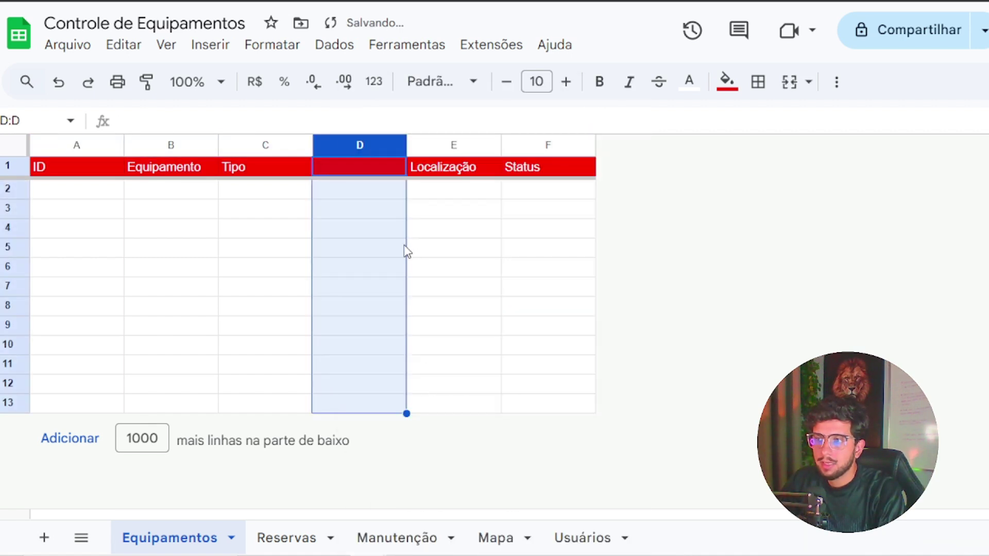
click(383, 169)
text(Local)
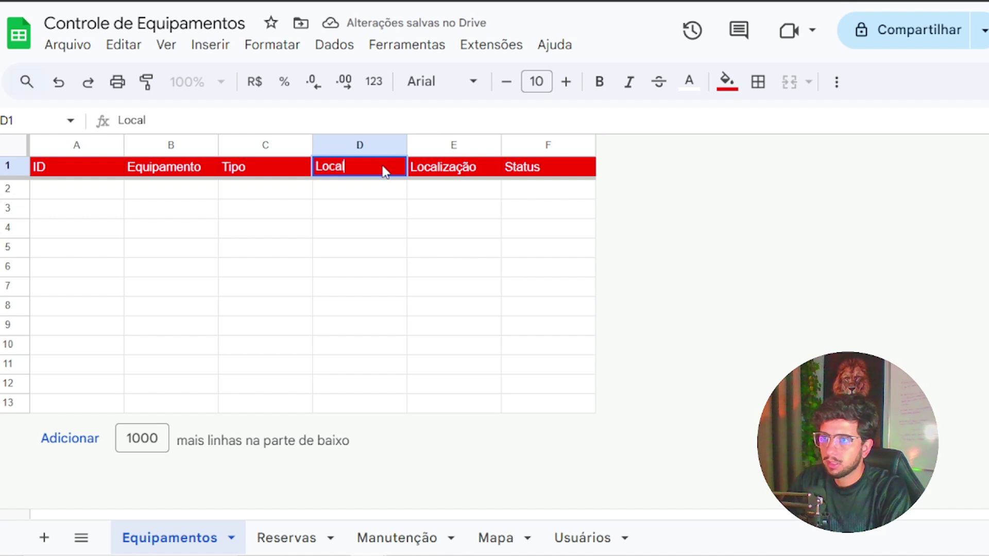
key(Tab)
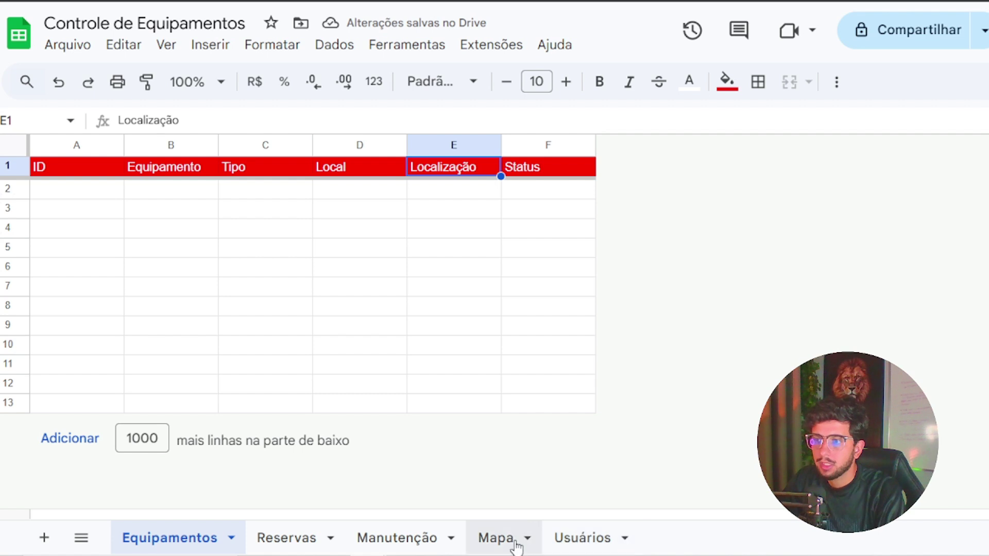
Return to AppSheet and regenerate the column structure of the Mapa and Equipamentos tables.
click(747, 189)
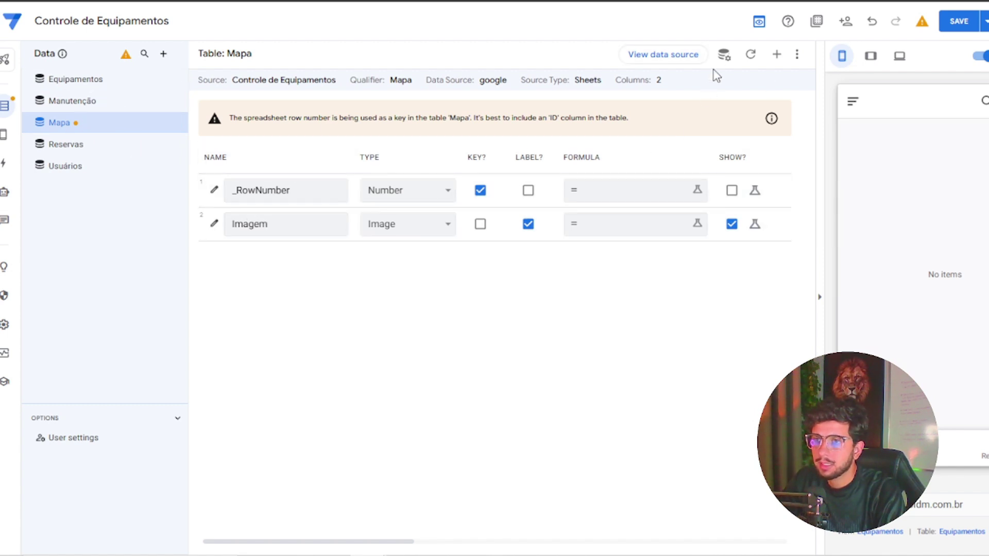
click(750, 55)
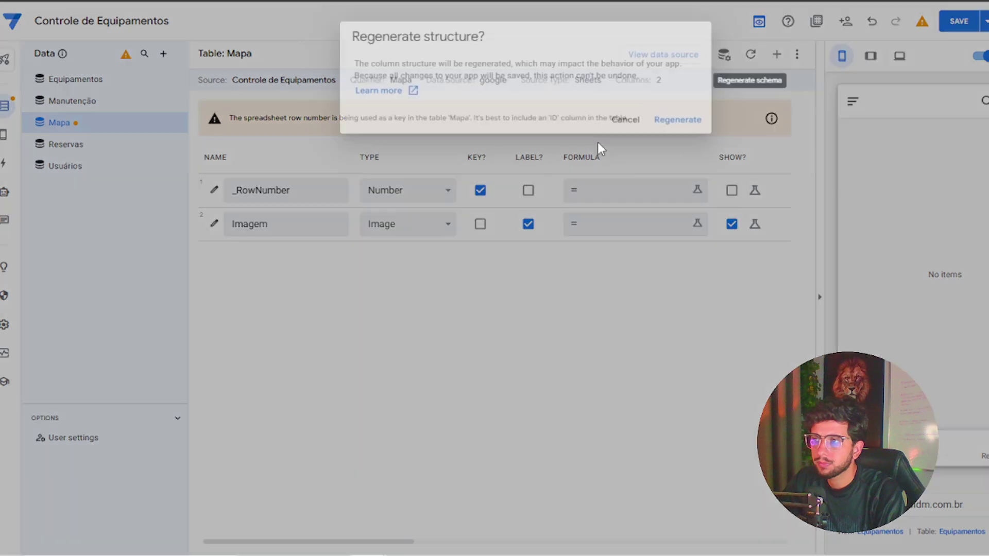
click(664, 121)
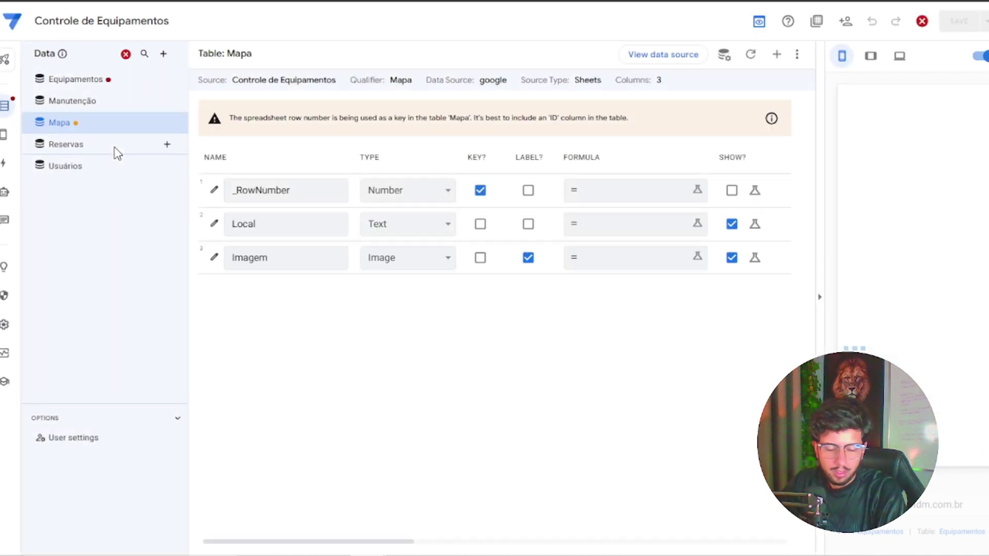
click(107, 86)
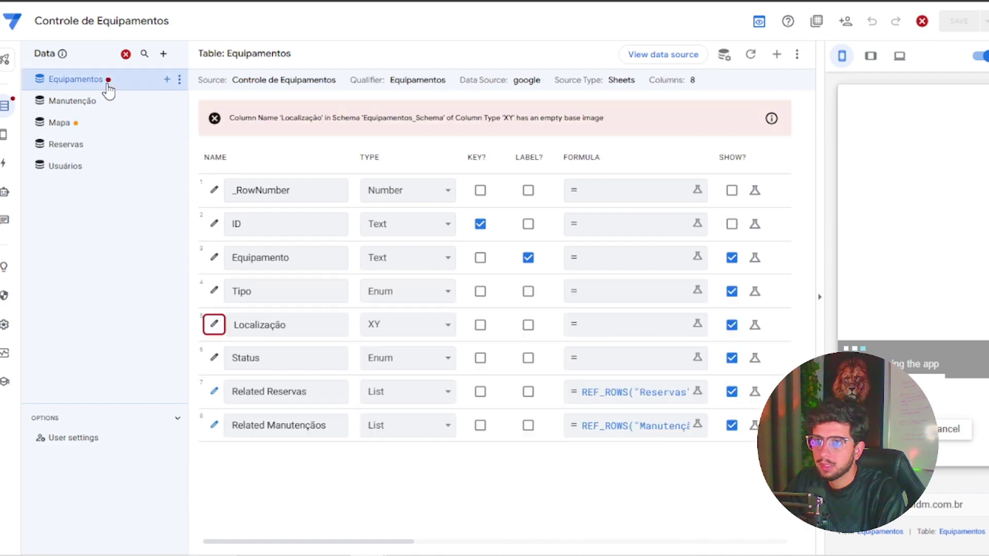
click(746, 59)
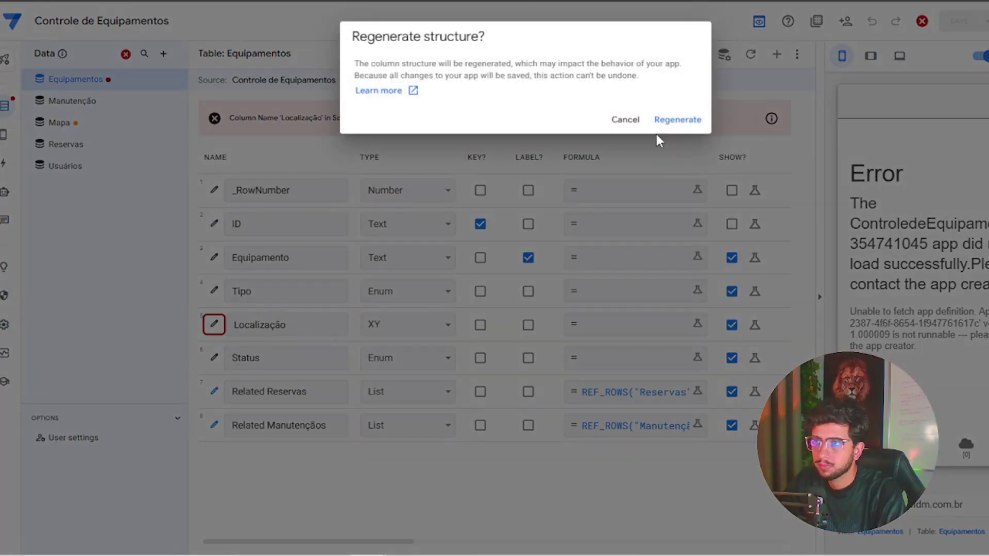
key(Return)
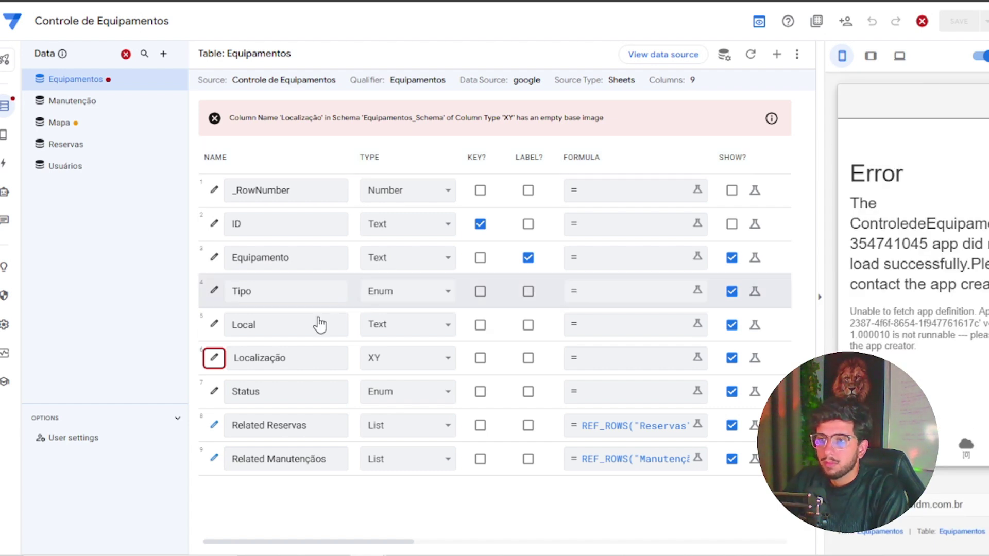
Make the Equipamentos table's Local column a Ref with Mapa as its source table.
click(407, 328)
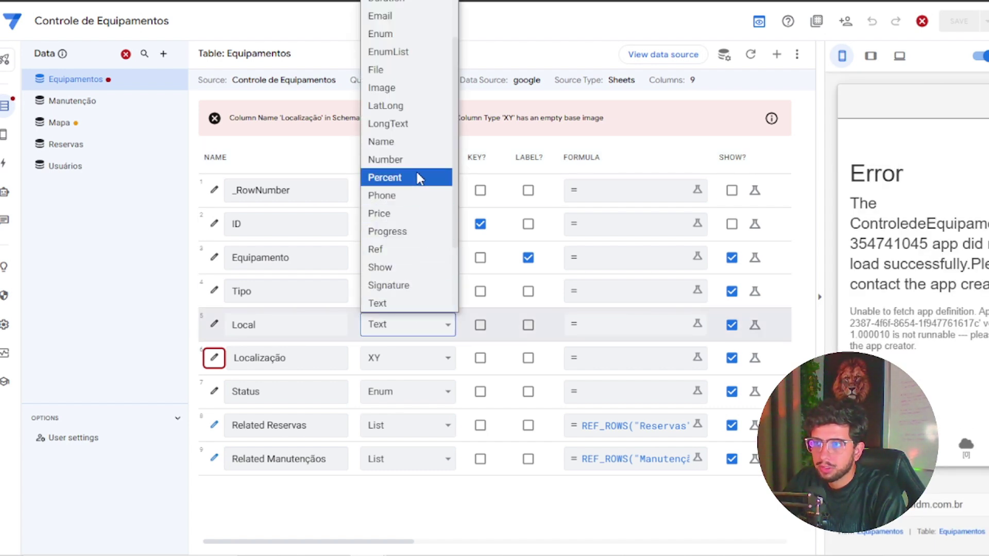
click(406, 251)
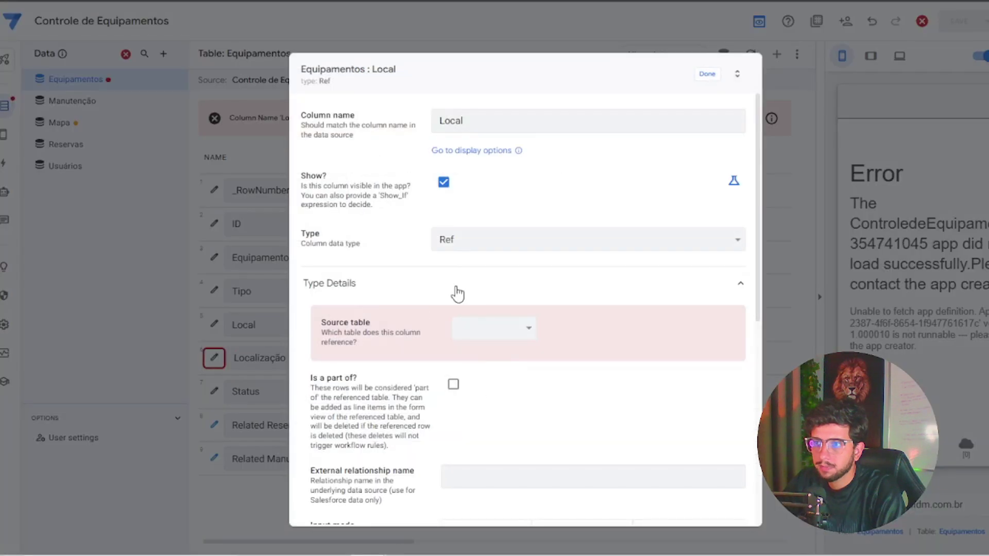
click(493, 328)
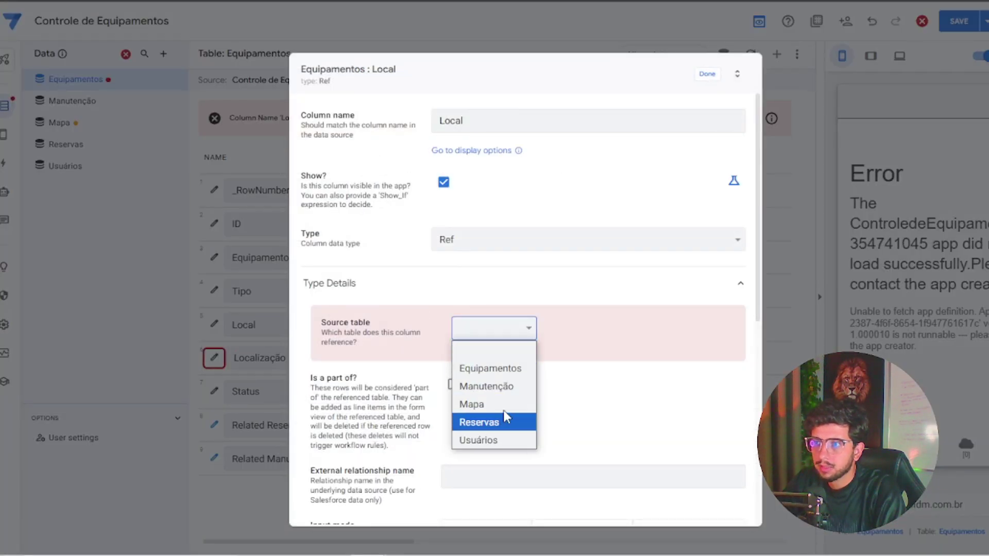
click(502, 407)
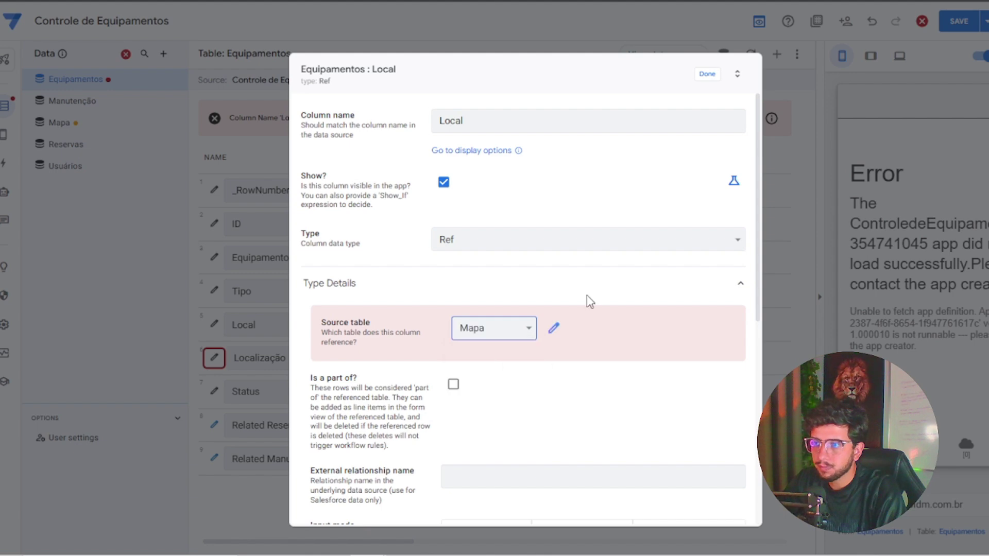
click(706, 73)
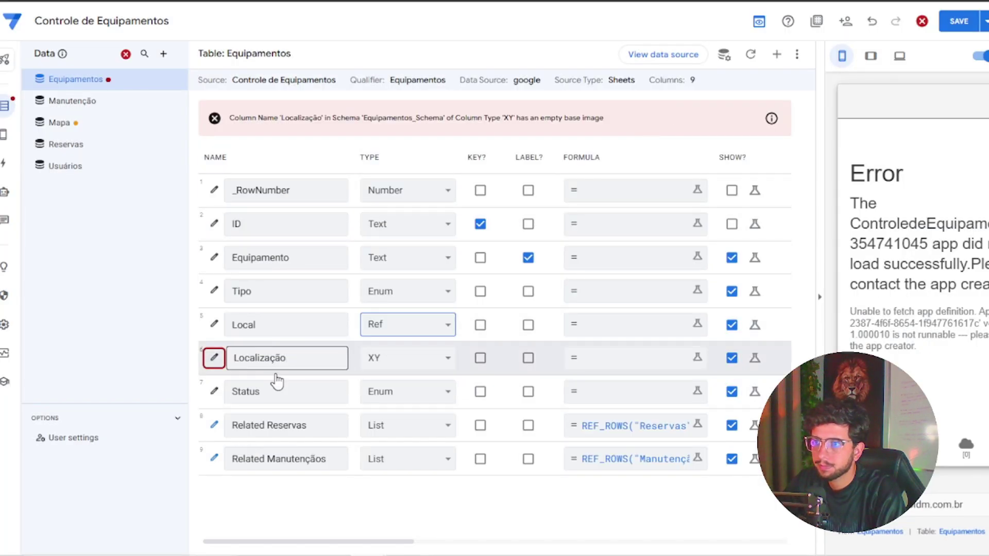
Set the background image of the Equipamentos table's Localização XY column to the expression [Local].[Imagem].
click(214, 358)
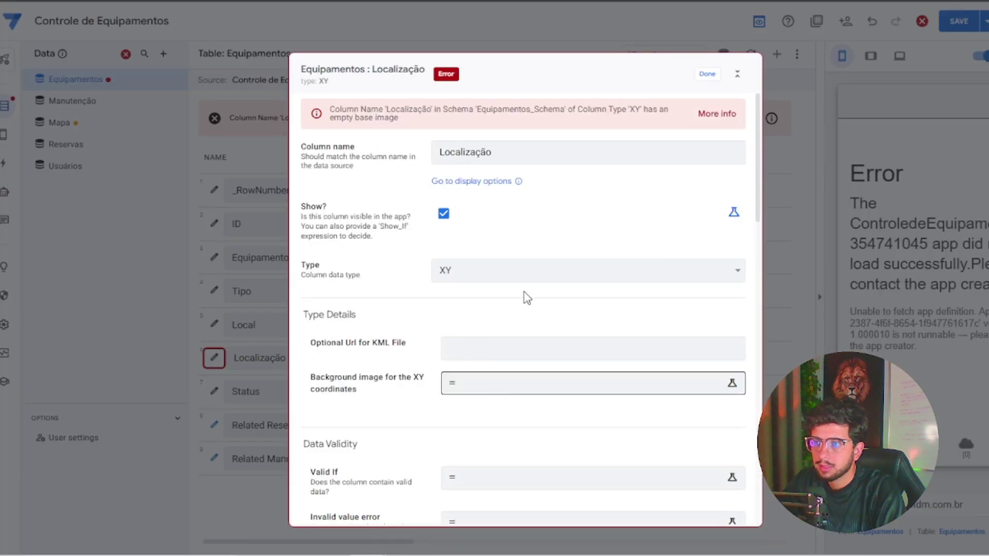
text([local)
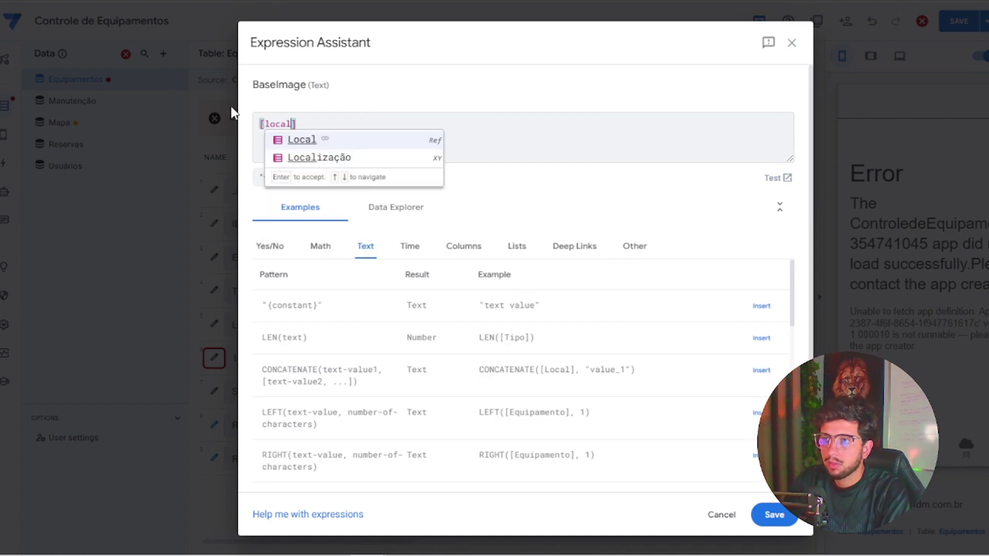
key(Return)
text(.[)
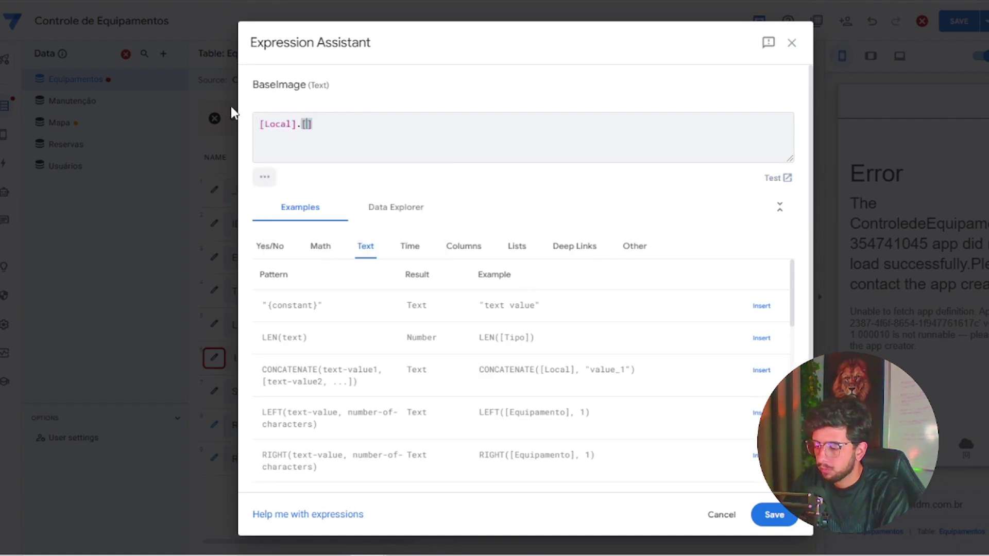
text(Im)
key(Return)
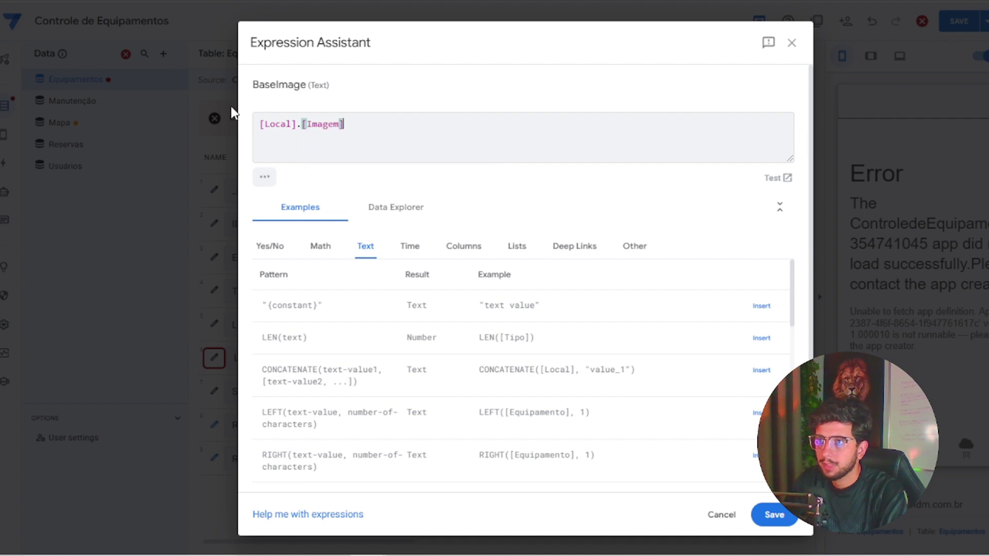
click(774, 515)
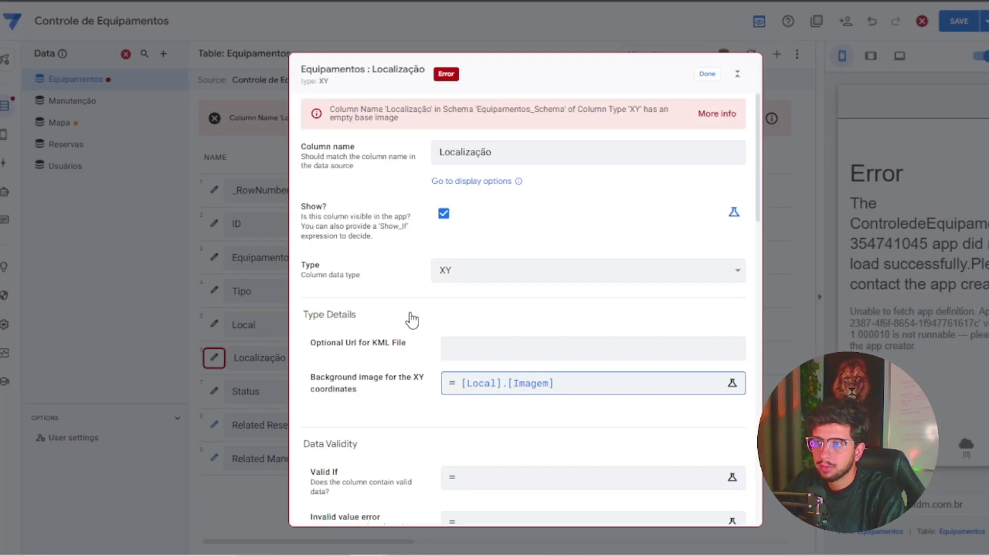
click(705, 76)
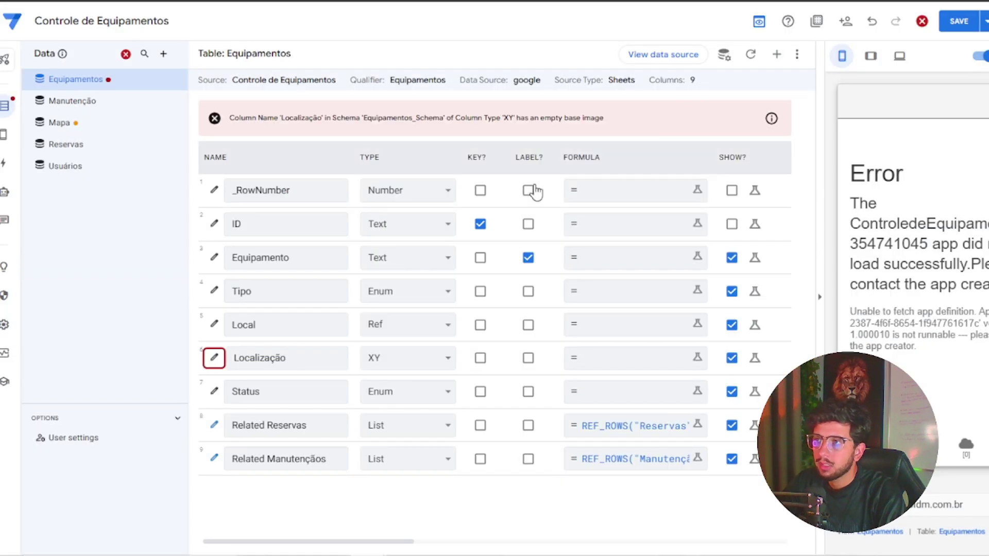
In the Mapa table, make Local the key column in place of _RowNumber.
click(123, 124)
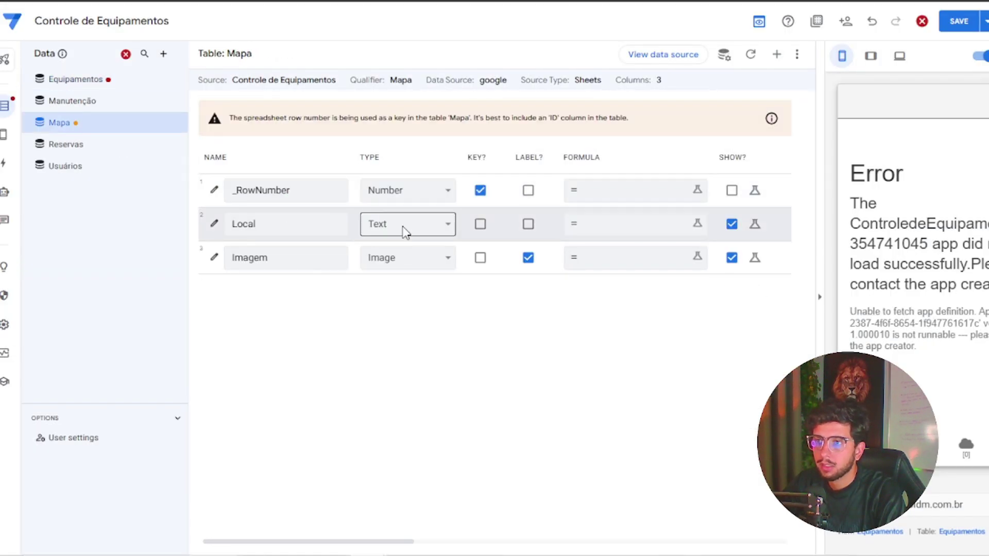
click(480, 191)
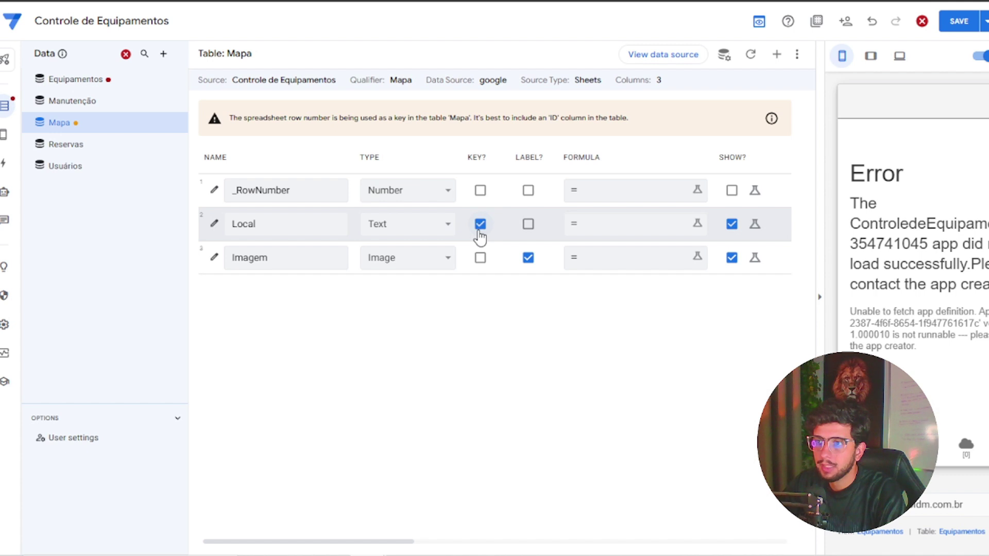
drag(371, 545, 528, 541)
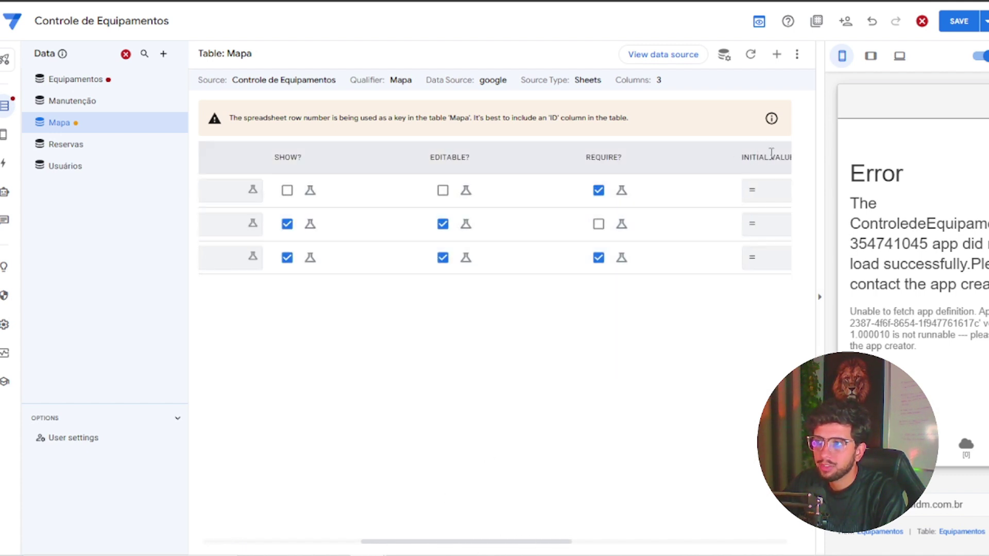
Save the app, make Local the label column of the Mapa table in place of Imagem, and save again.
drag(560, 545, 407, 542)
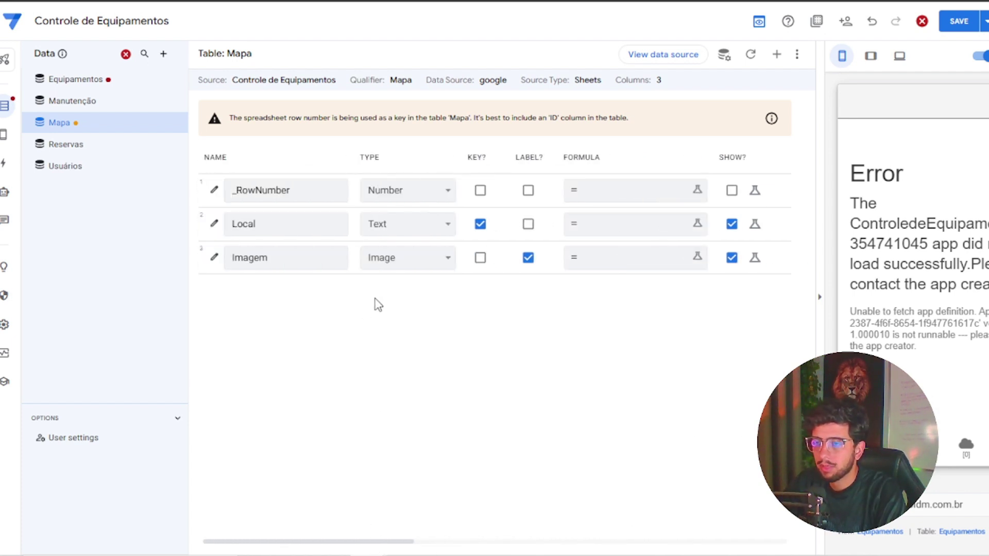
click(959, 21)
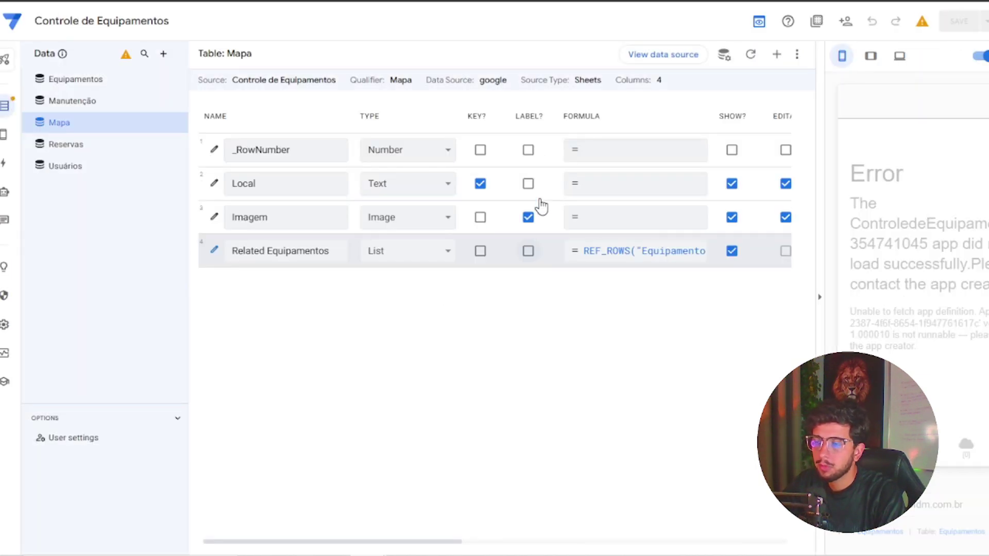
click(527, 217)
click(528, 184)
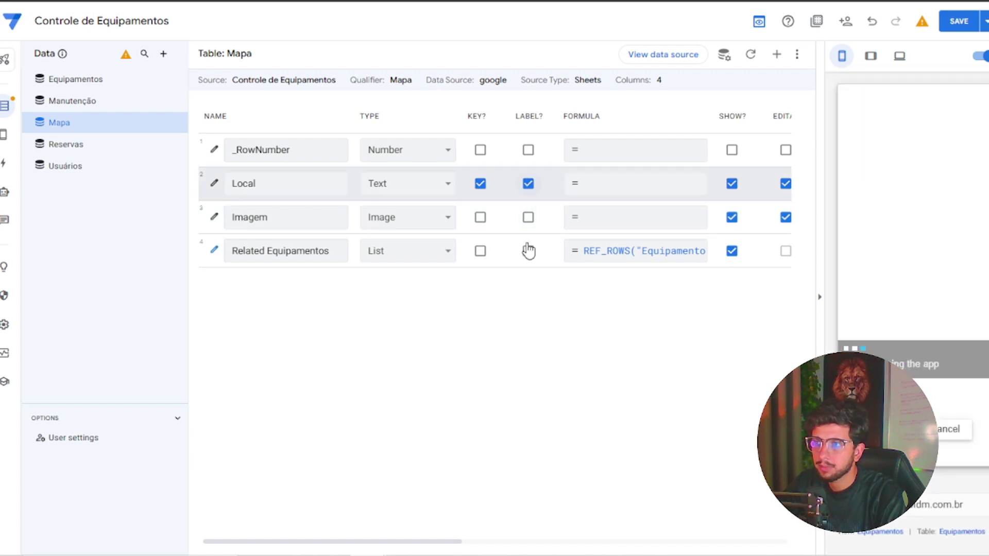
click(958, 23)
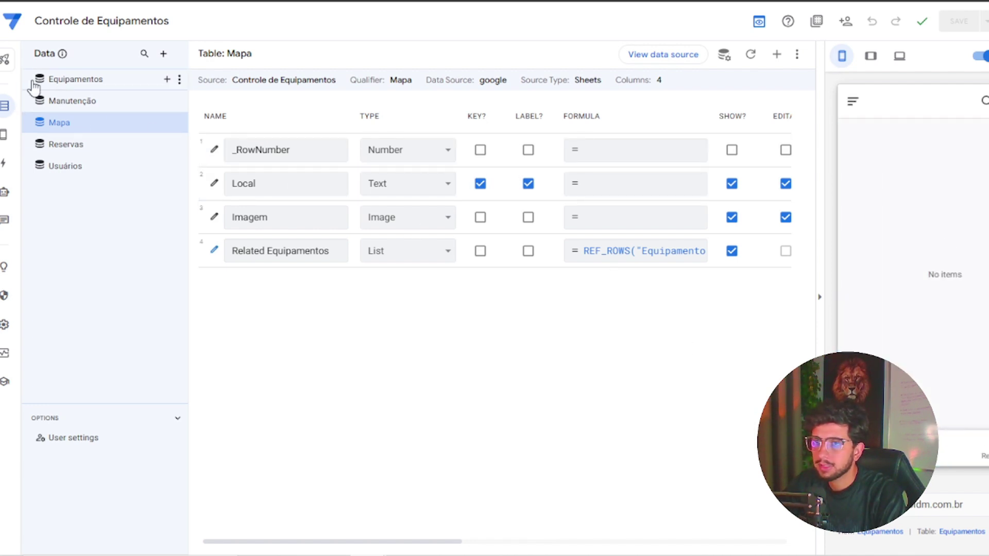
Switch to the Controle de Equipamentos spreadsheet in Google Sheets and add a new sheet named Menu.
click(5, 134)
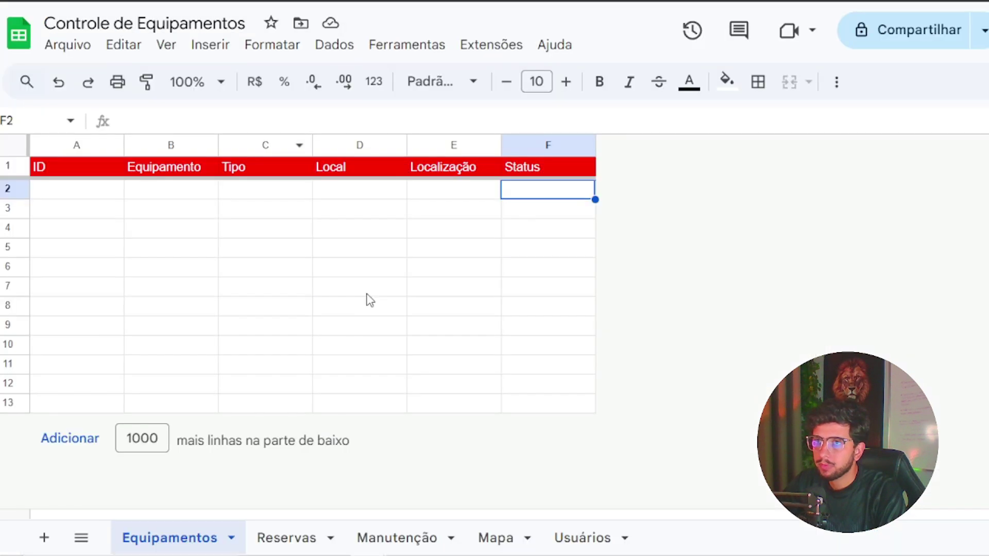
right_click(598, 537)
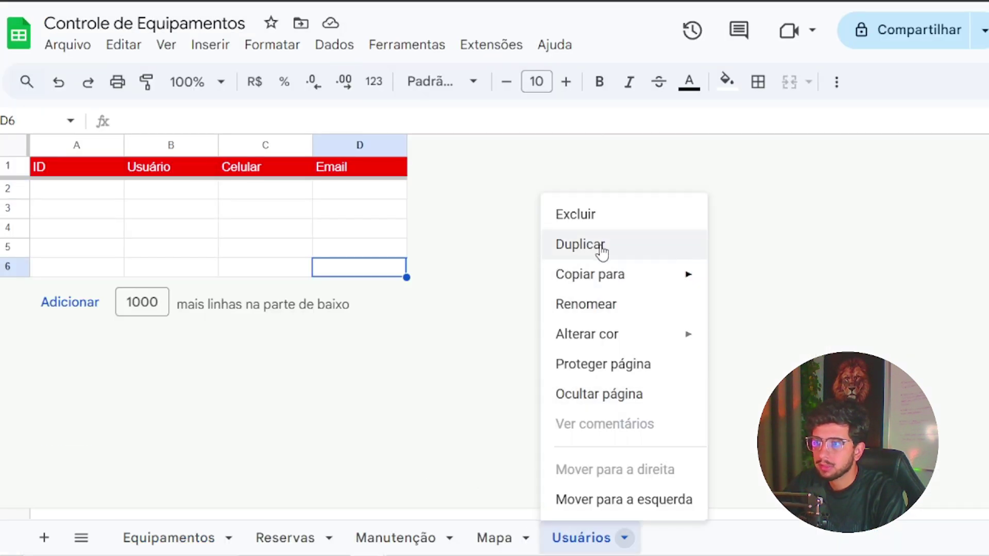
click(42, 537)
click(44, 537)
right_click(673, 537)
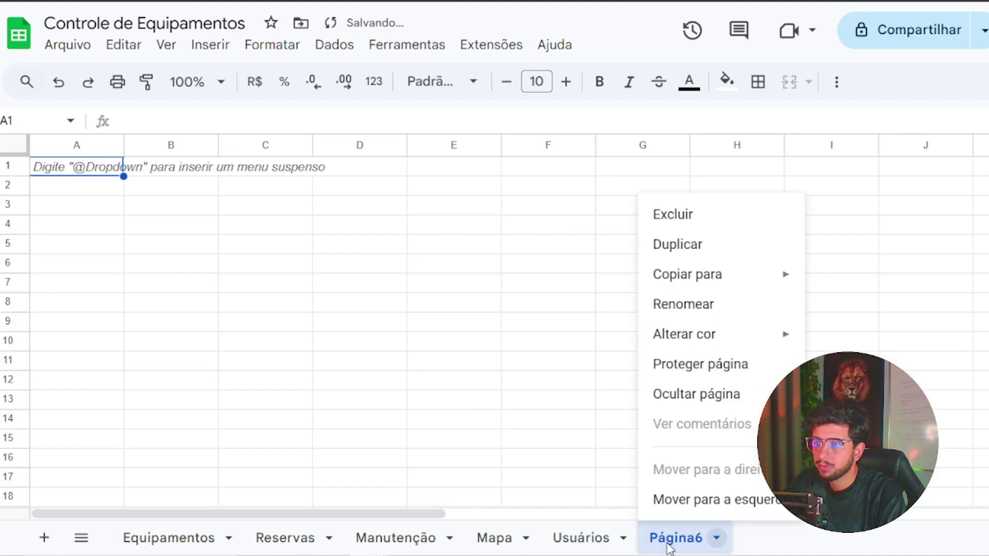
click(667, 303)
text(Menu)
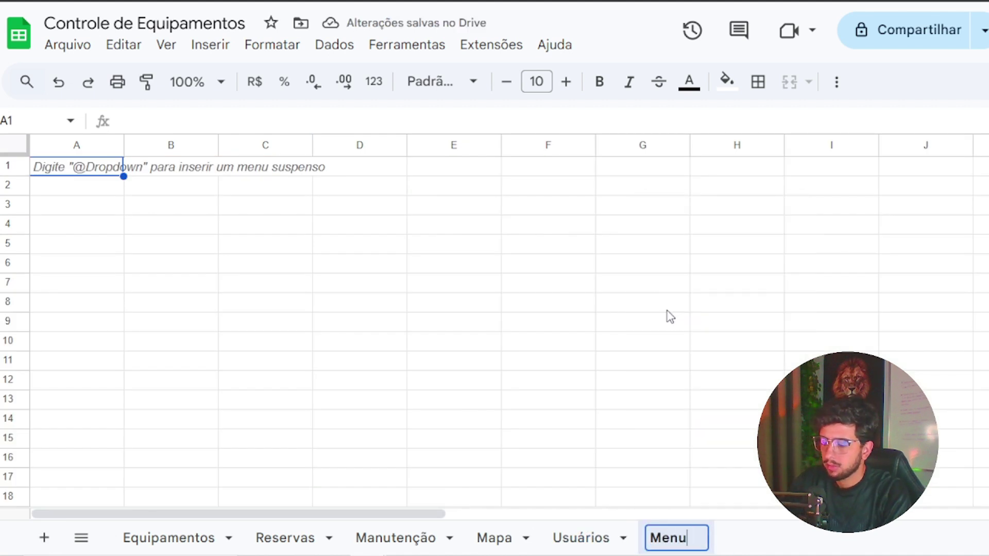
key(Return)
Enter the headers ID, Descrição and Imagem in cells A1 to C1 of the Menu sheet.
click(103, 171)
text(Ima)
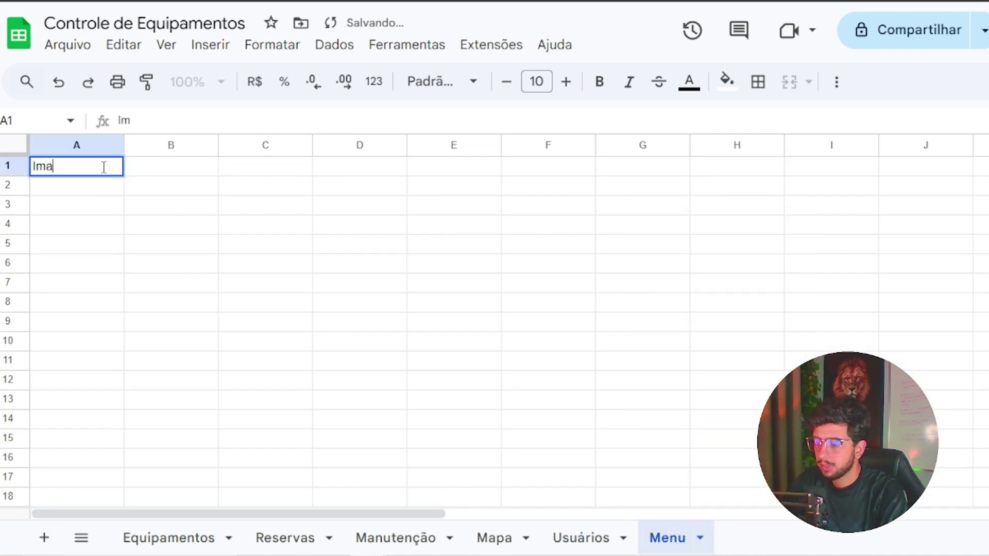
text(ID)
key(Tab)
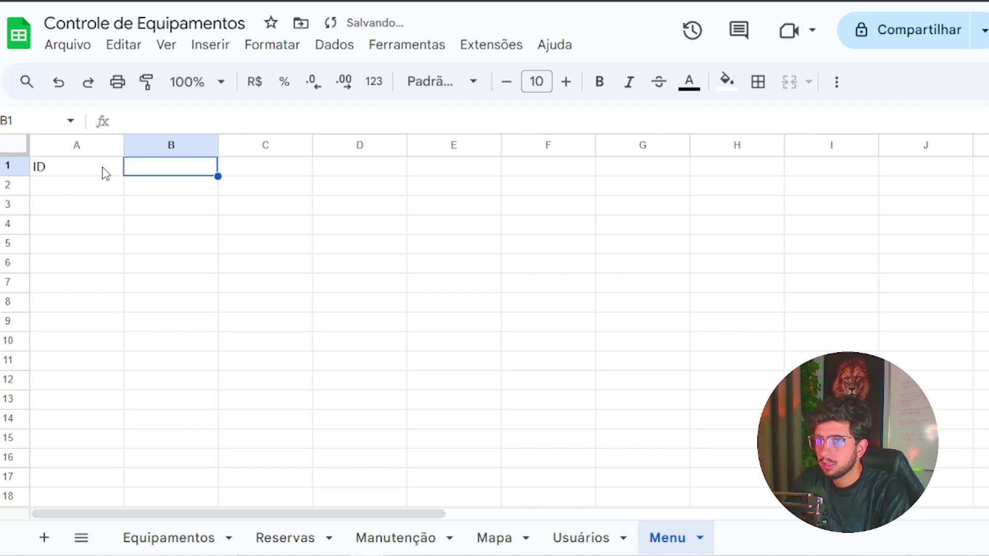
text(Descrição)
key(Tab)
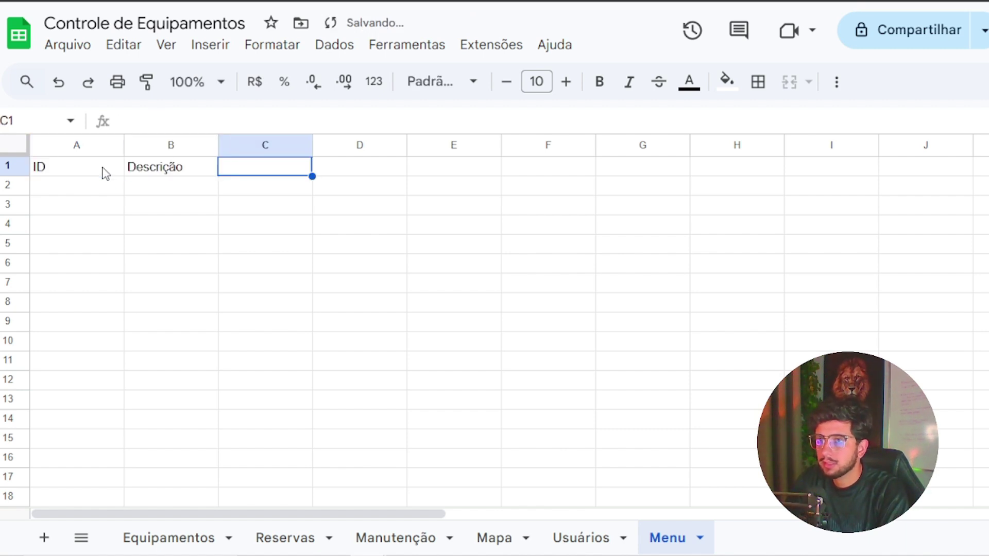
text(Imag)
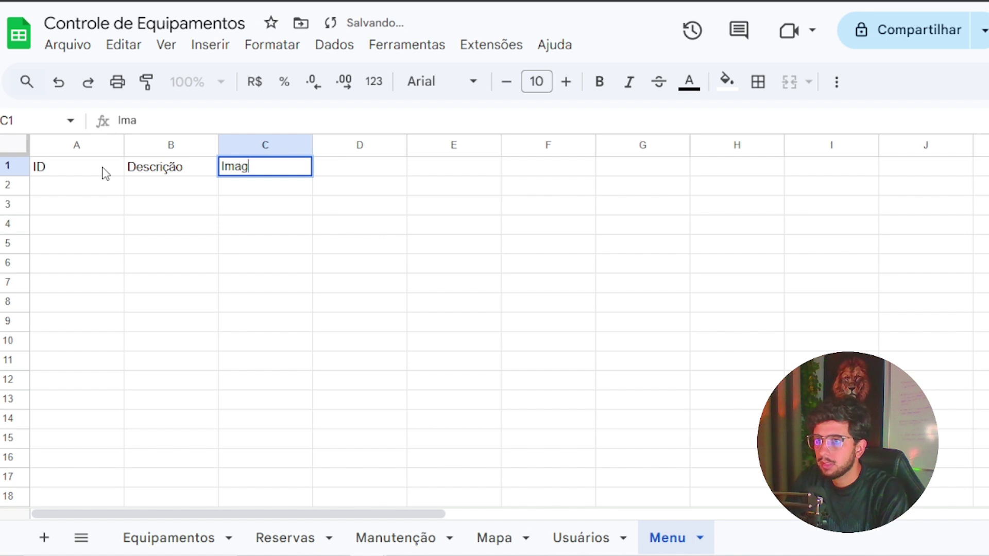
text(em)
key(Tab)
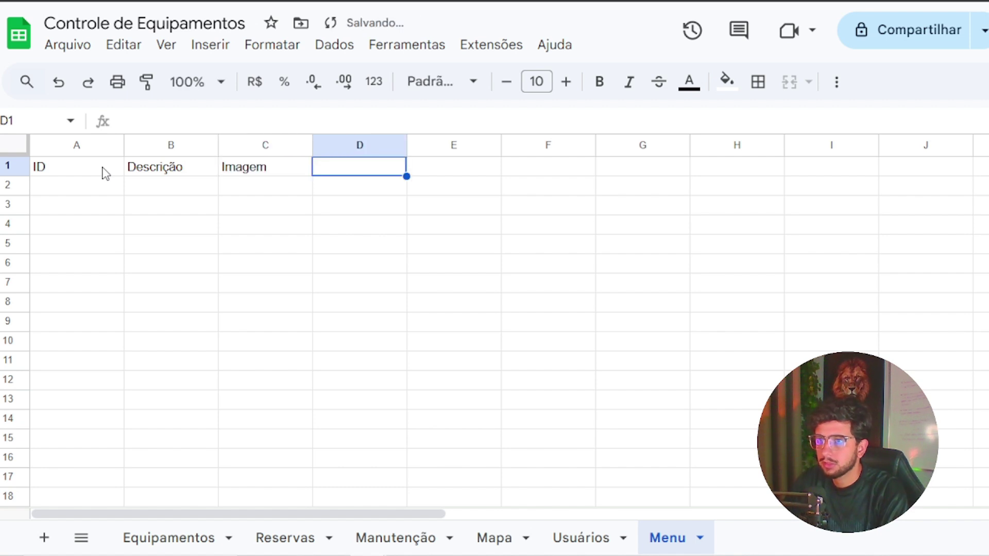
Delete the unused columns D to Z and rows 8 to 1000 from the Menu sheet.
click(347, 149)
key(ctrl+shift+Right)
right_click(348, 145)
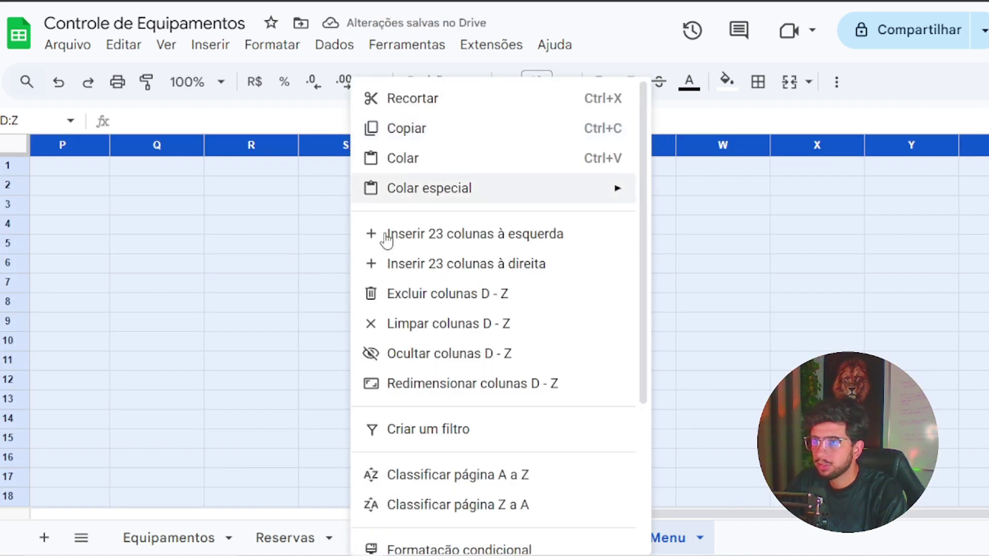
click(389, 295)
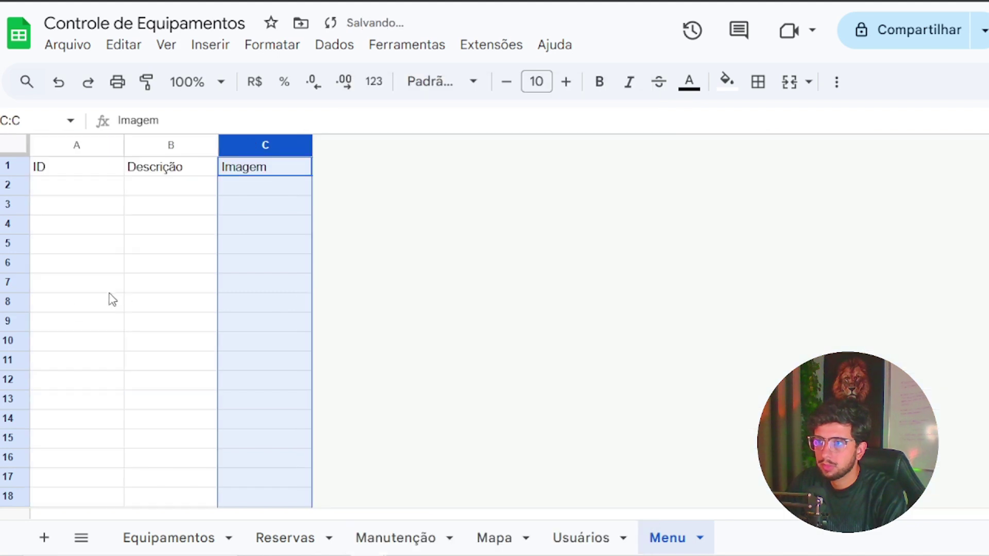
click(16, 307)
key(ctrl+shift+Down)
right_click(14, 304)
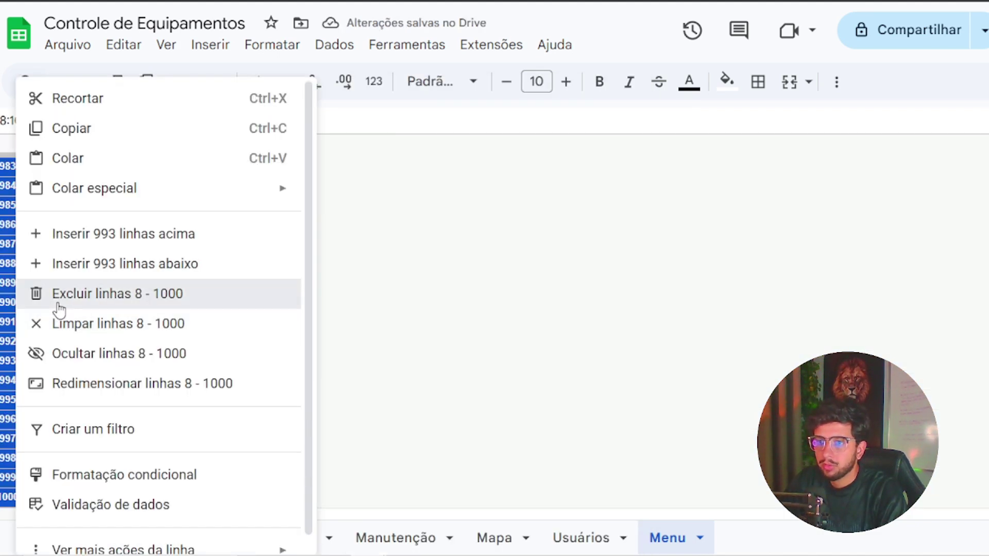
click(58, 304)
Freeze the Menu sheet's header row and format it with a red fill and white text.
shift+click(9, 166)
mouse_move(8, 157)
mouse_down()
mouse_move(11, 177)
mouse_move(11, 166)
mouse_up()
click(9, 165)
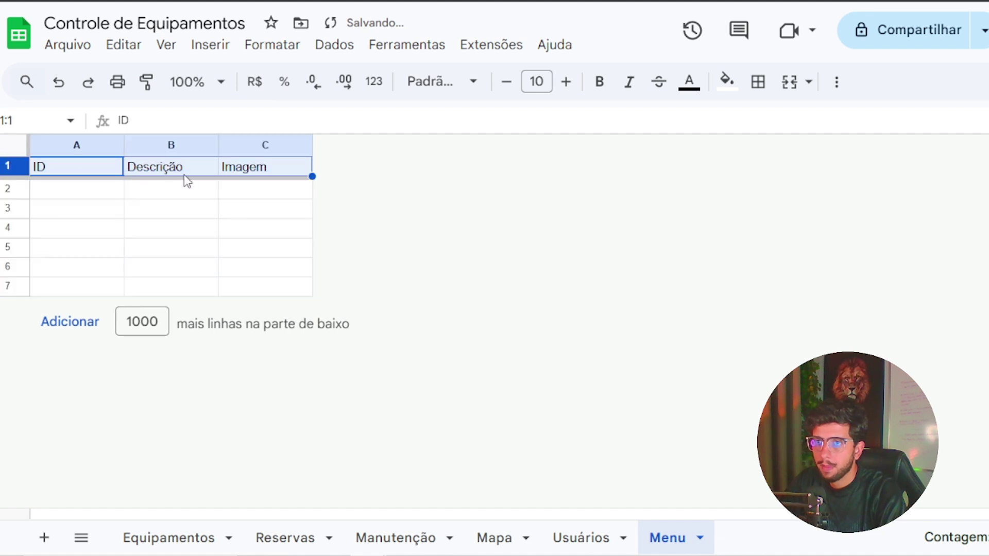
click(727, 81)
click(715, 168)
click(689, 81)
click(876, 148)
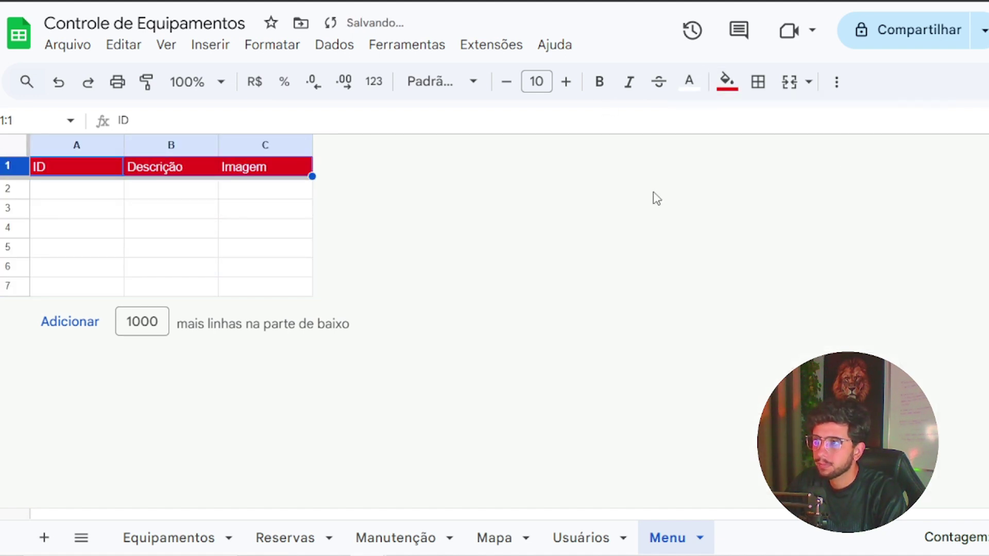
click(265, 209)
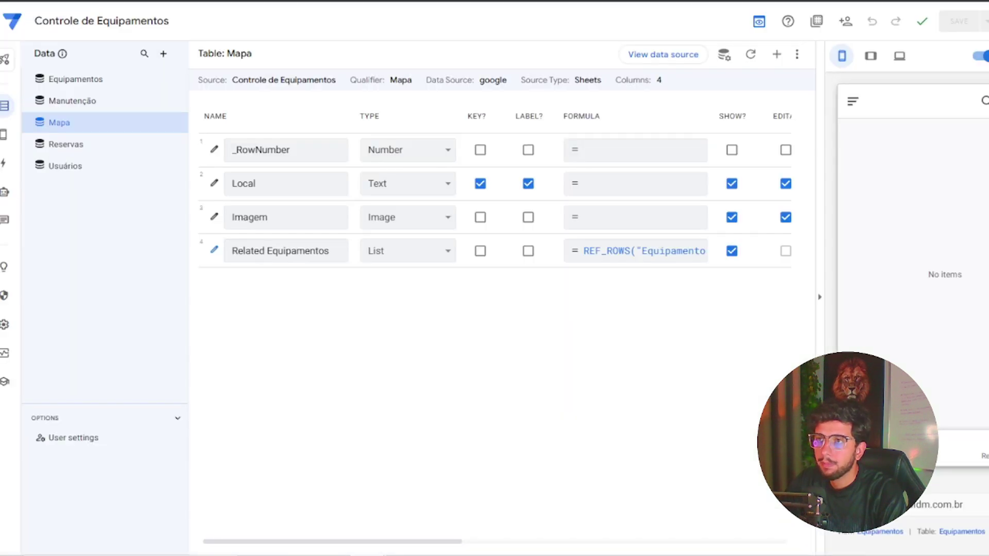
Return to AppSheet and add the Menu table from the Controle de Equipamentos spreadsheet to the app's data.
click(163, 54)
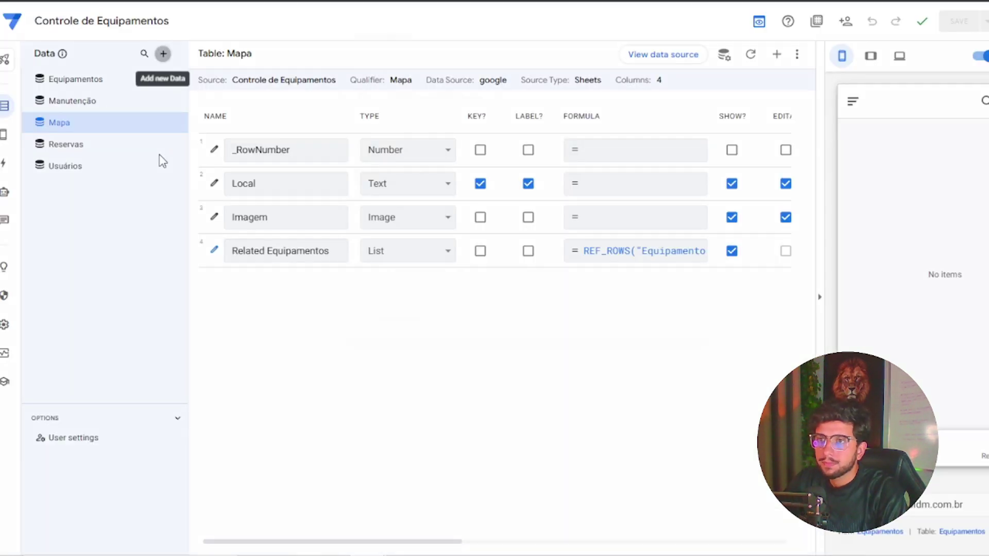
click(471, 135)
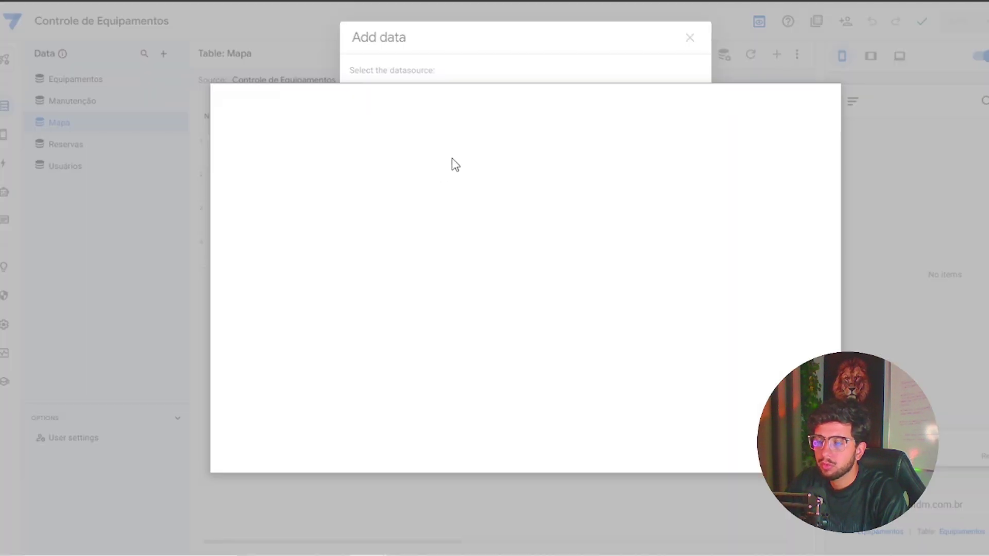
text(c)
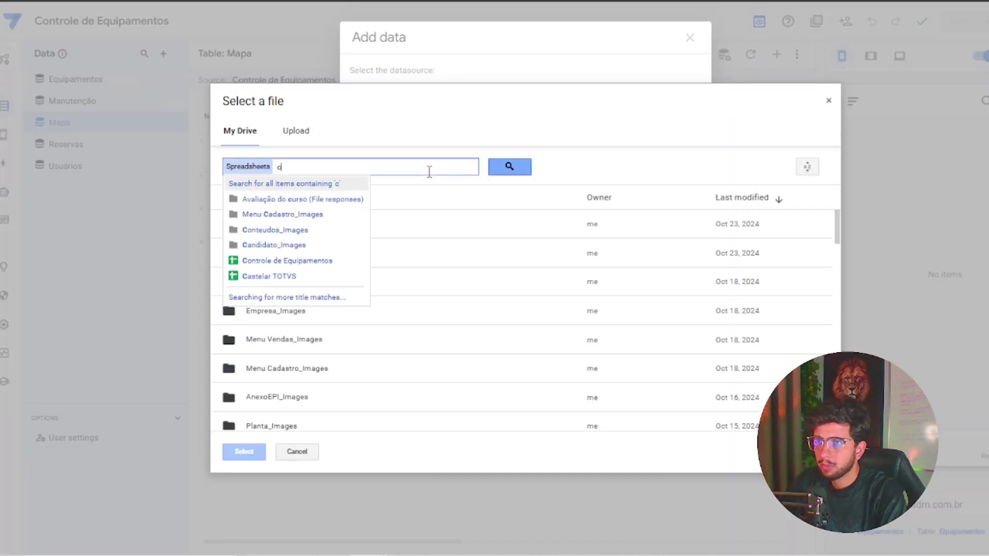
text(ontrole)
click(330, 198)
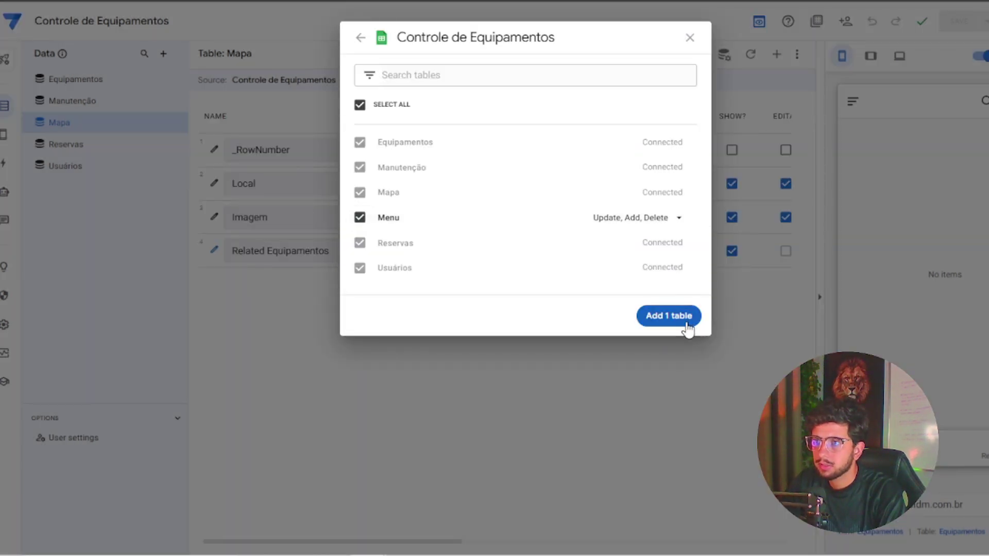
click(678, 322)
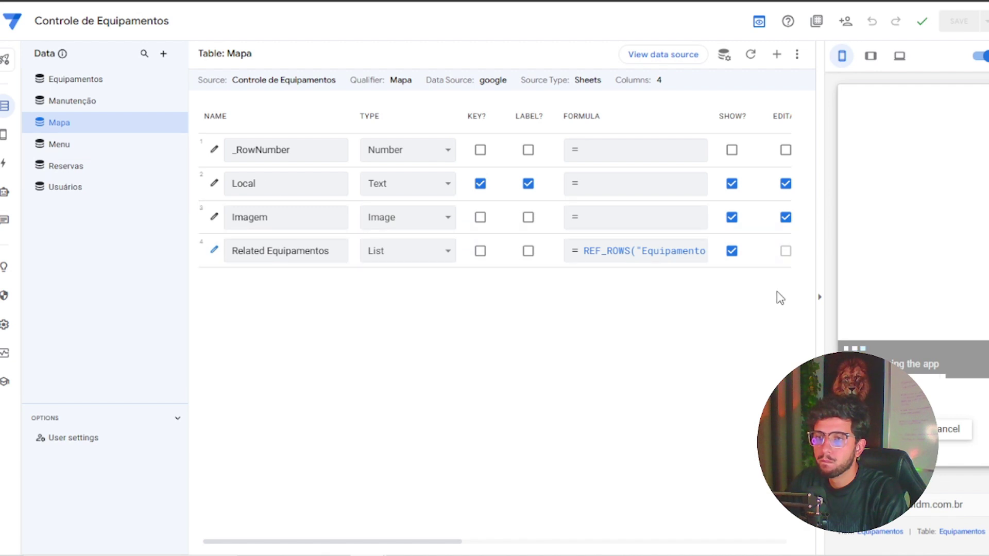
Set the position of the Equipamentos and Reservas views to ref.
mouse_move(4, 134)
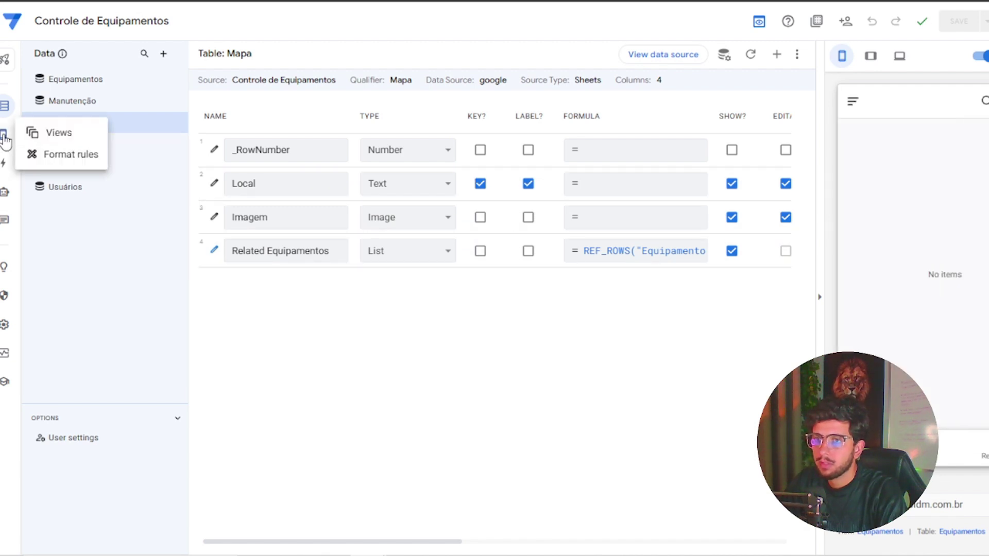
click(60, 135)
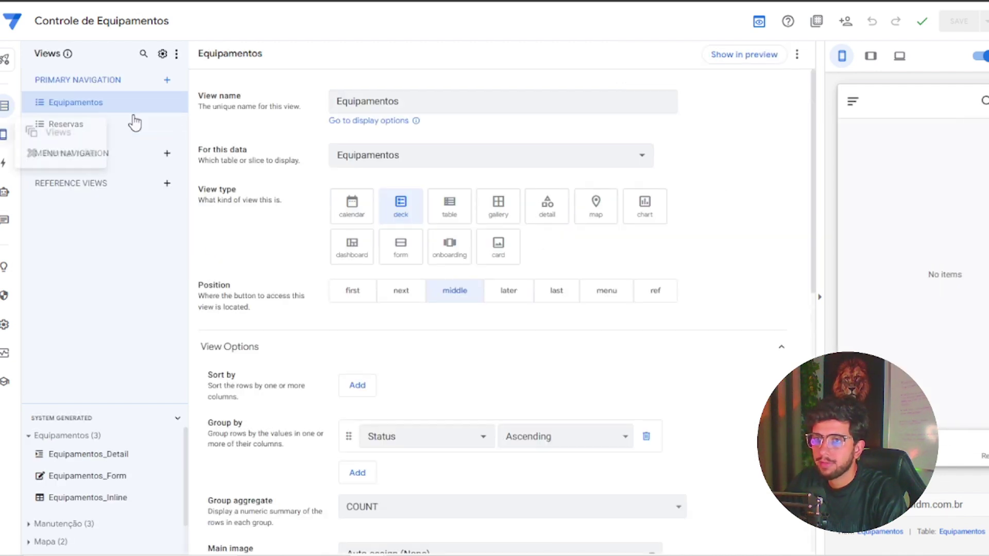
click(655, 291)
click(126, 111)
click(667, 293)
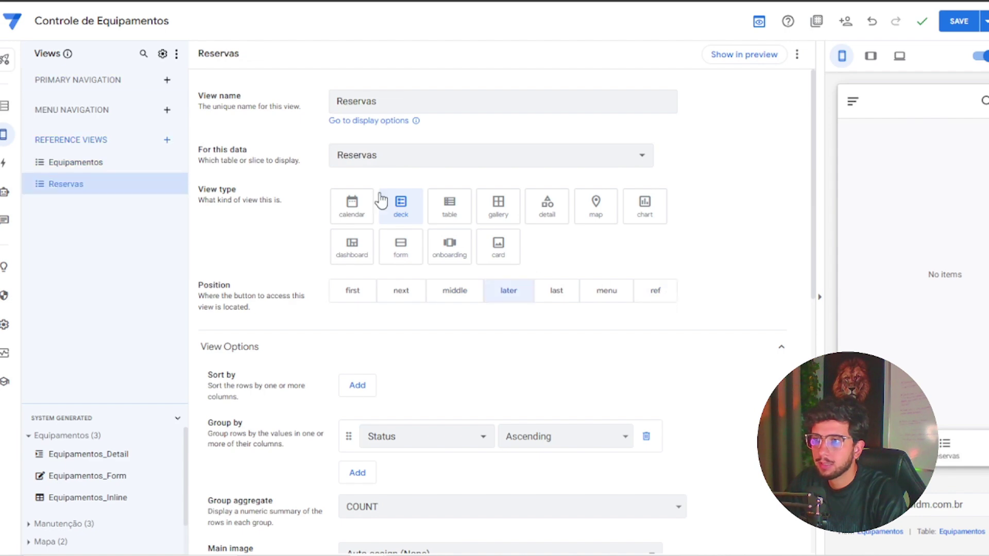
Create a new primary navigation view and name it Menu.
click(166, 79)
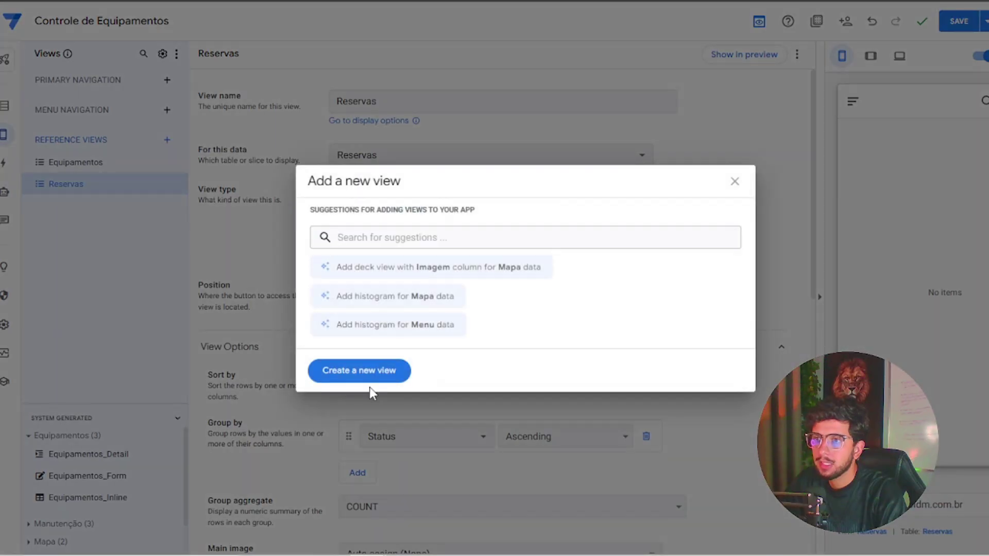
click(407, 373)
click(420, 100)
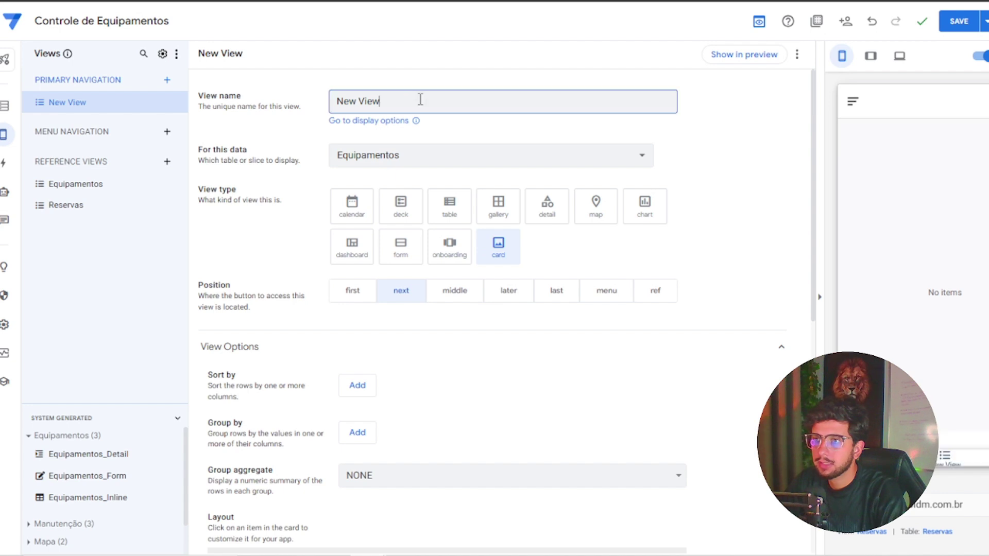
key(ctrl+a)
text(Menu)
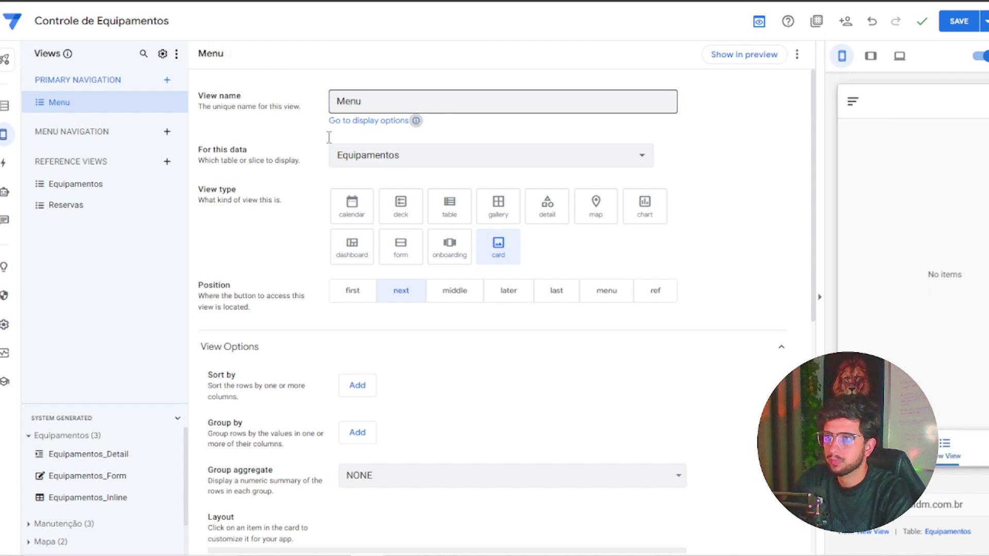
Make the Menu view a gallery based on the Menu table and save the app.
scroll(391, 269, down, 8)
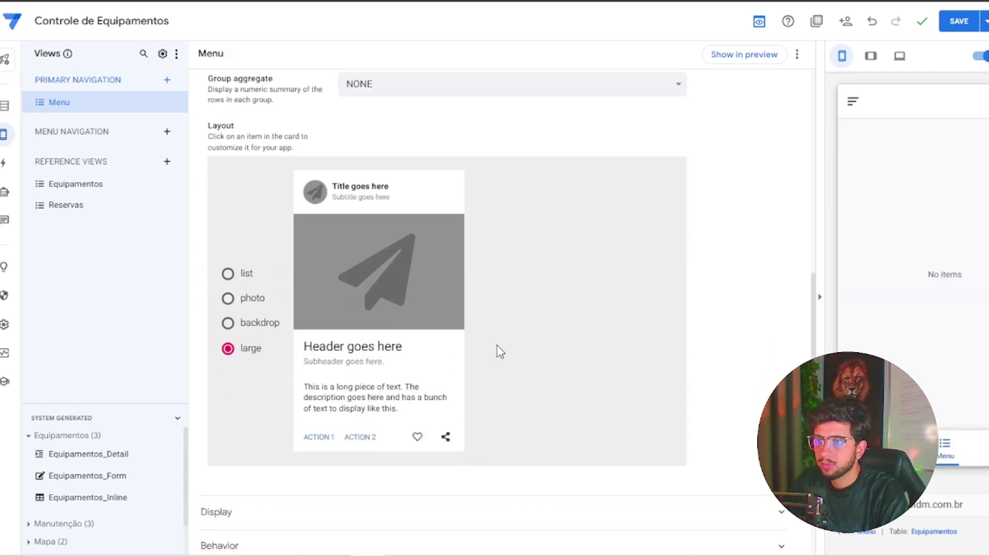
scroll(497, 350, up, 8)
click(482, 213)
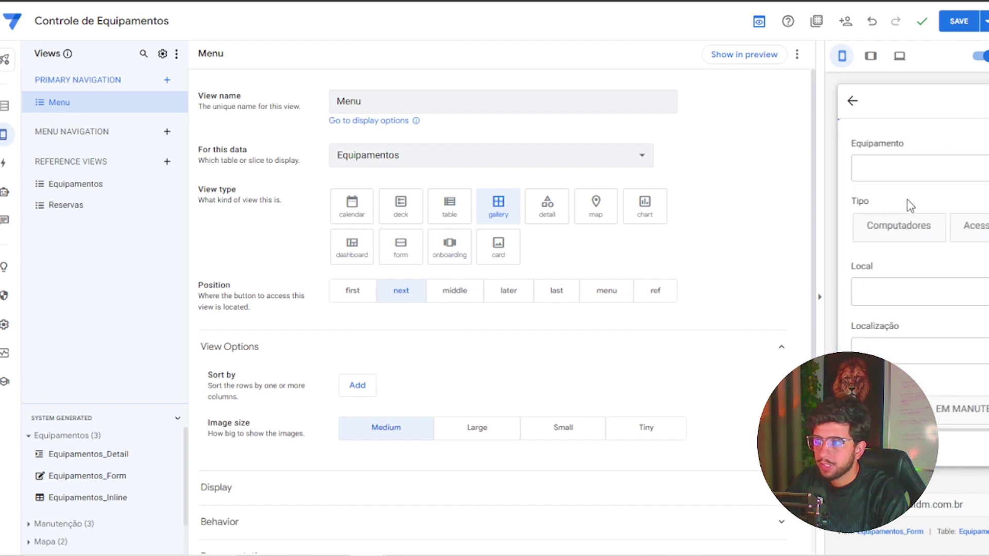
click(904, 170)
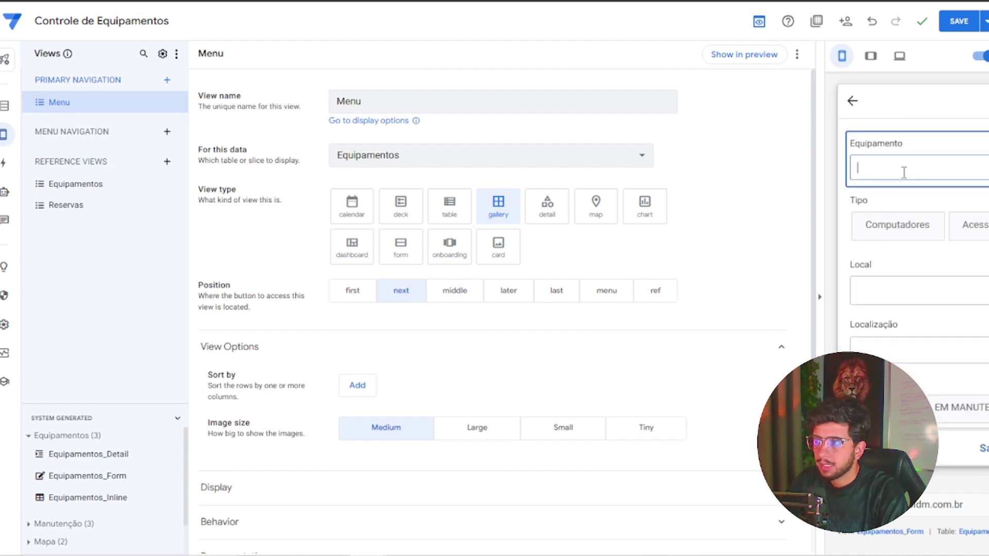
click(853, 102)
click(418, 163)
click(379, 294)
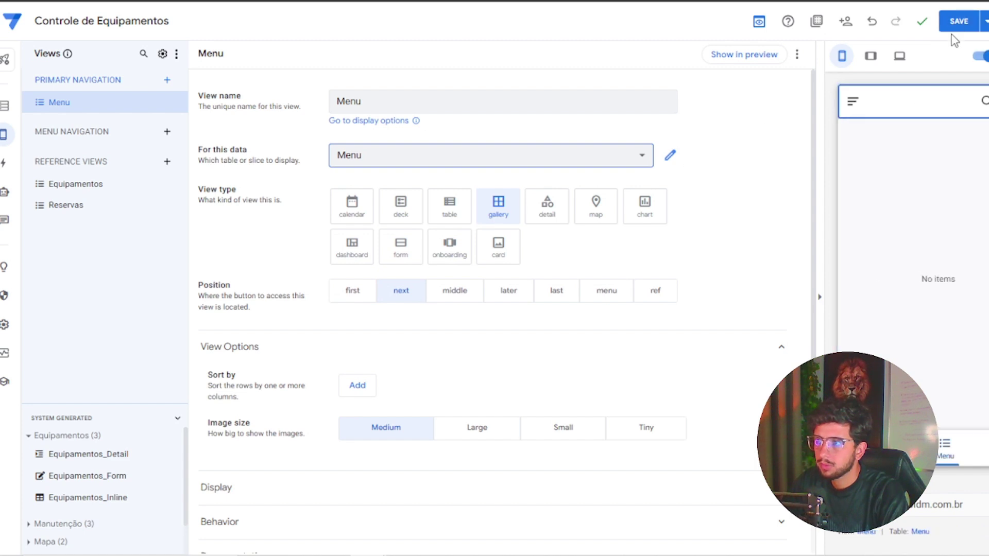
click(968, 20)
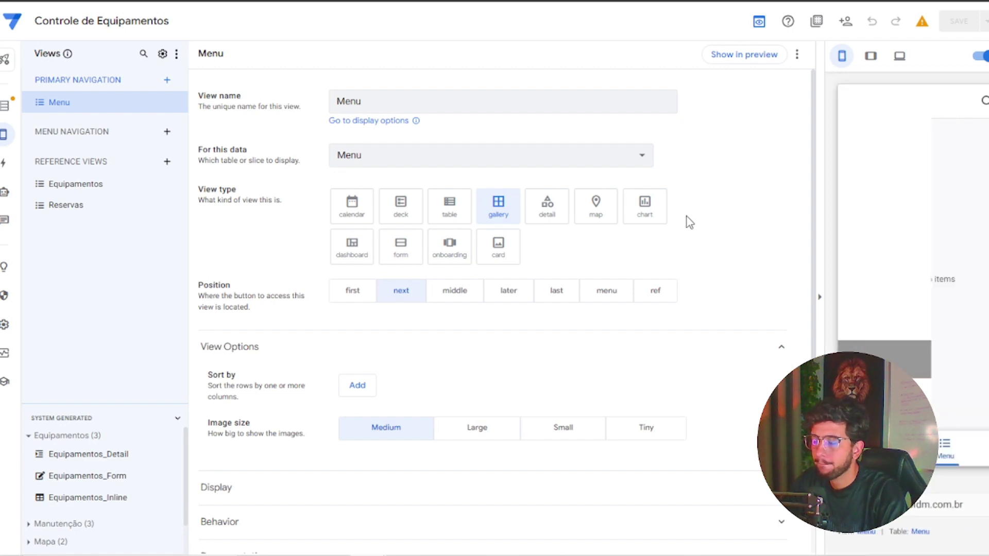
Open the Menu table's column settings and stop showing the ID column in the app.
click(936, 342)
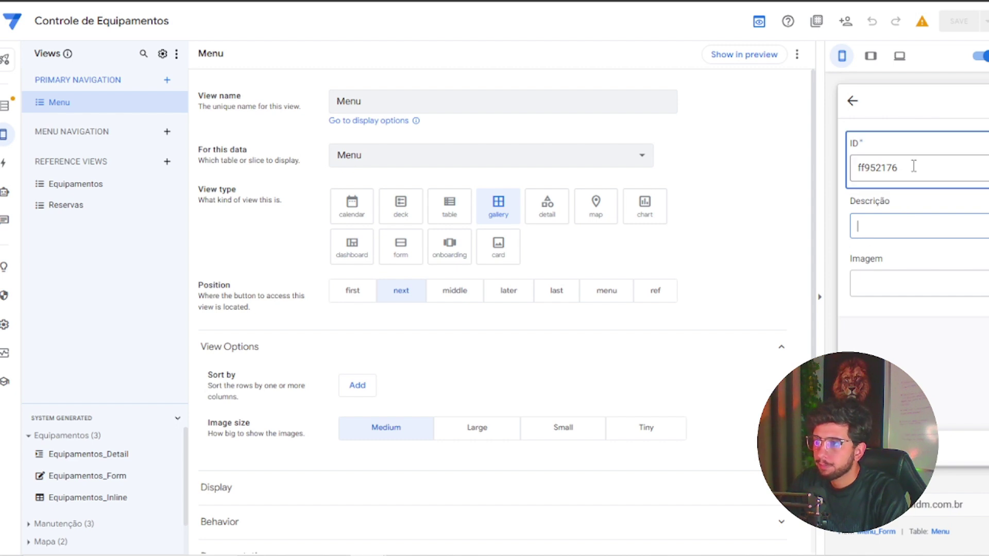
click(5, 103)
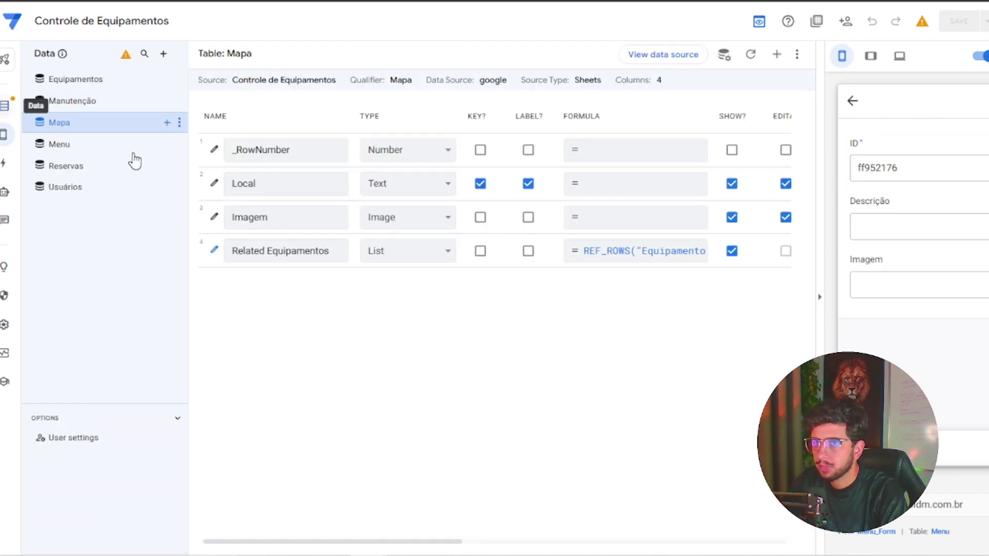
click(88, 145)
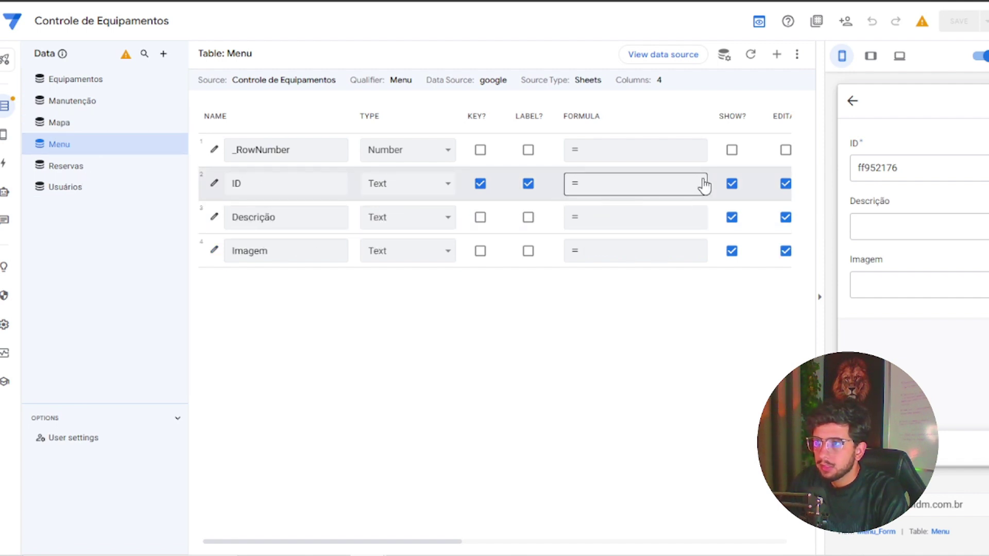
click(732, 184)
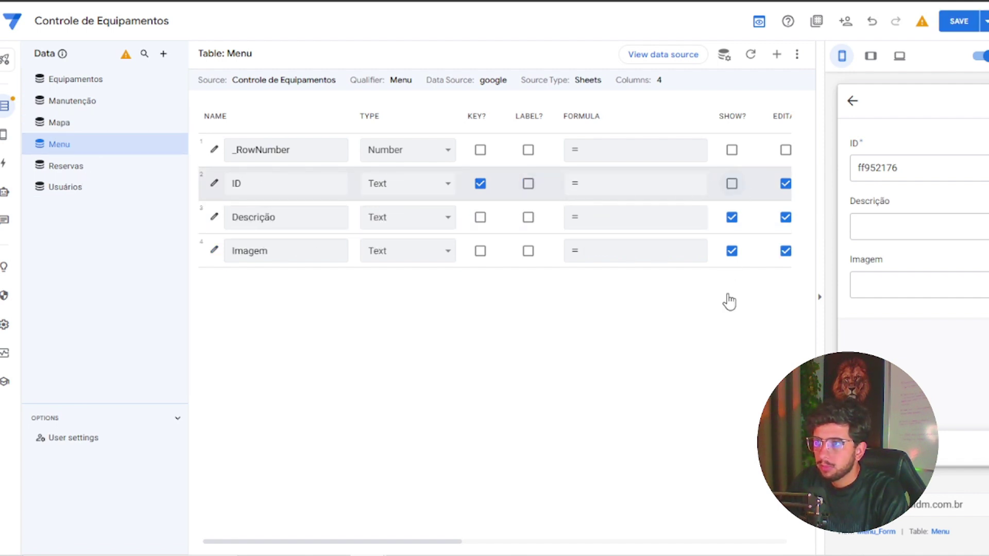
Set the Menu table's Imagem column type to Image, make Descrição the label, and save the app.
click(737, 542)
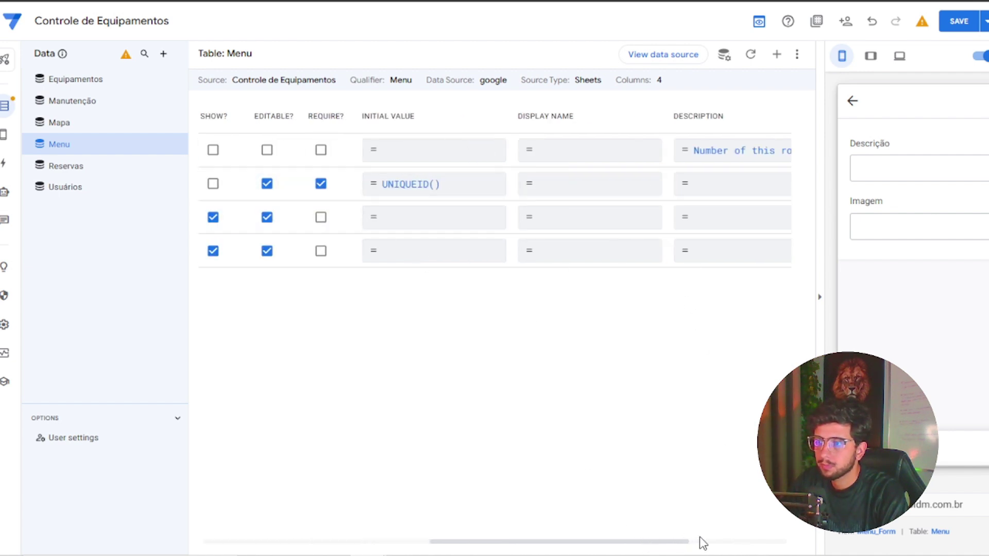
click(712, 547)
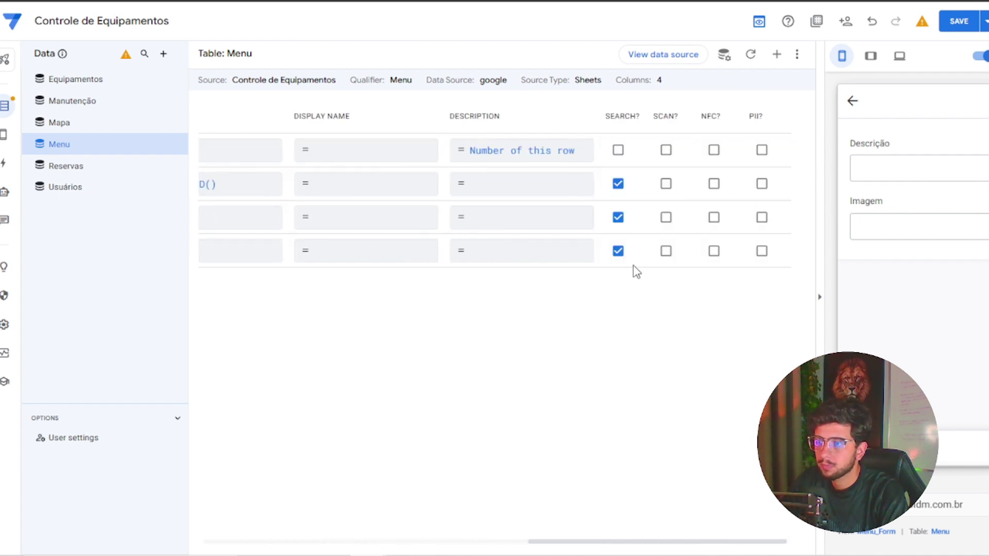
click(453, 547)
drag(469, 542, 361, 542)
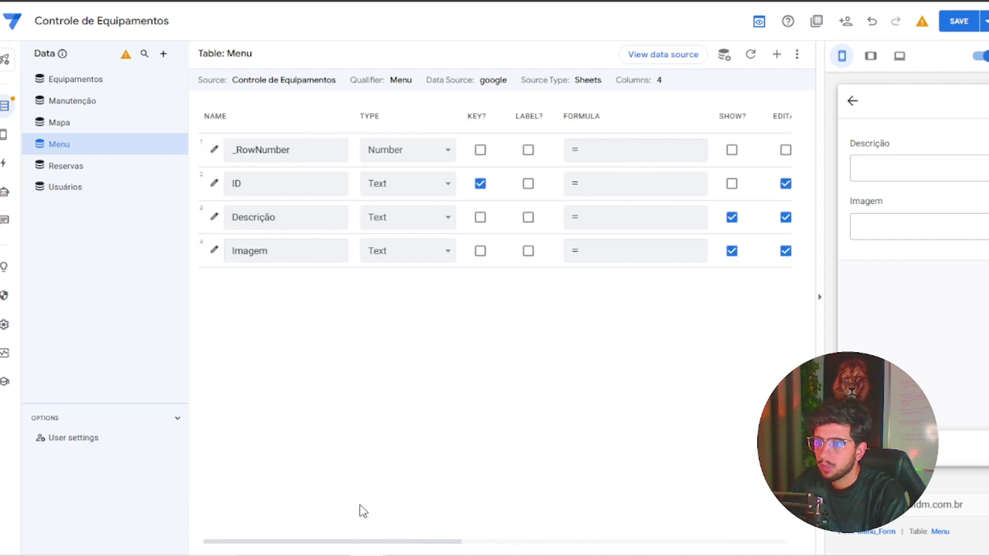
click(415, 256)
click(391, 13)
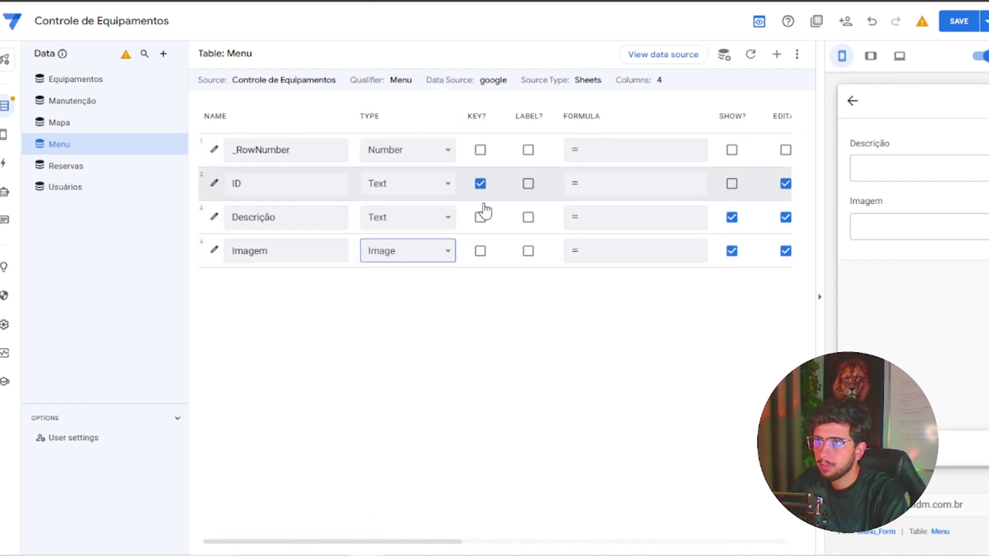
click(528, 218)
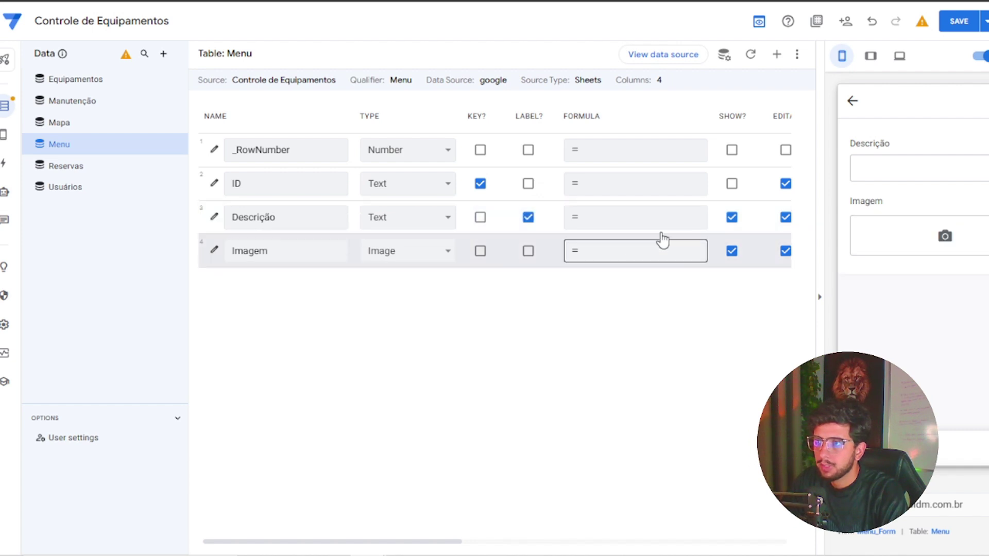
click(972, 21)
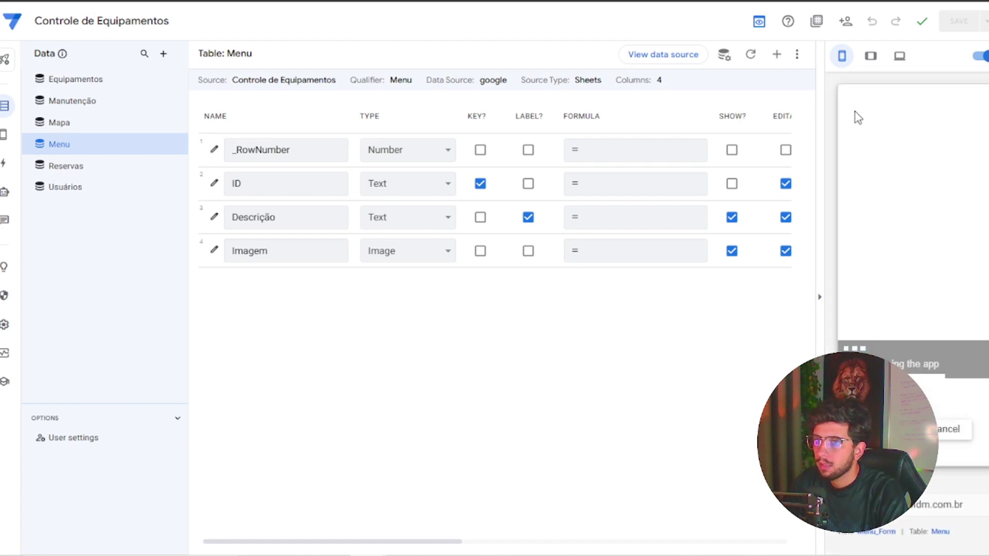
Add a Menu record with the description Equipamentos and no image in the app preview.
click(935, 166)
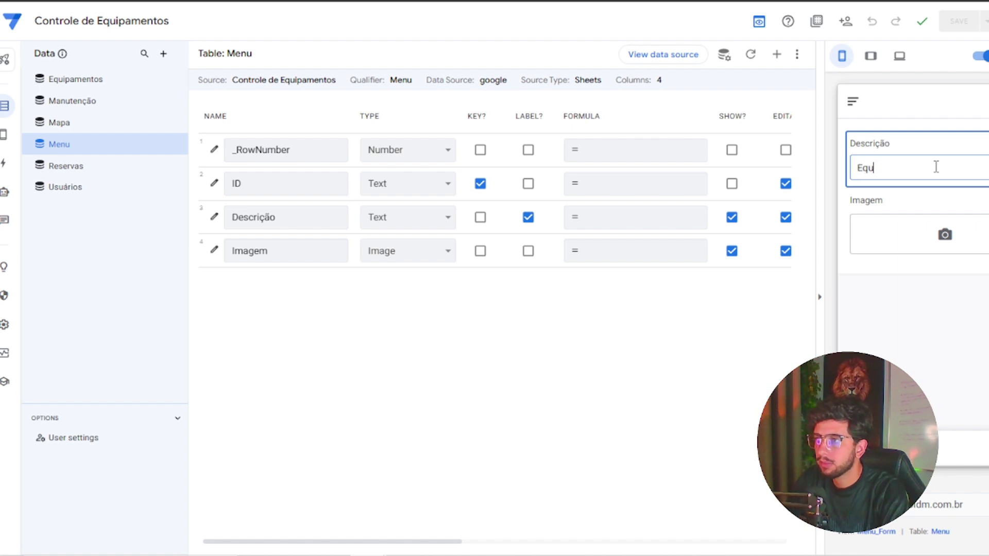
text(Equipamentos)
click(947, 237)
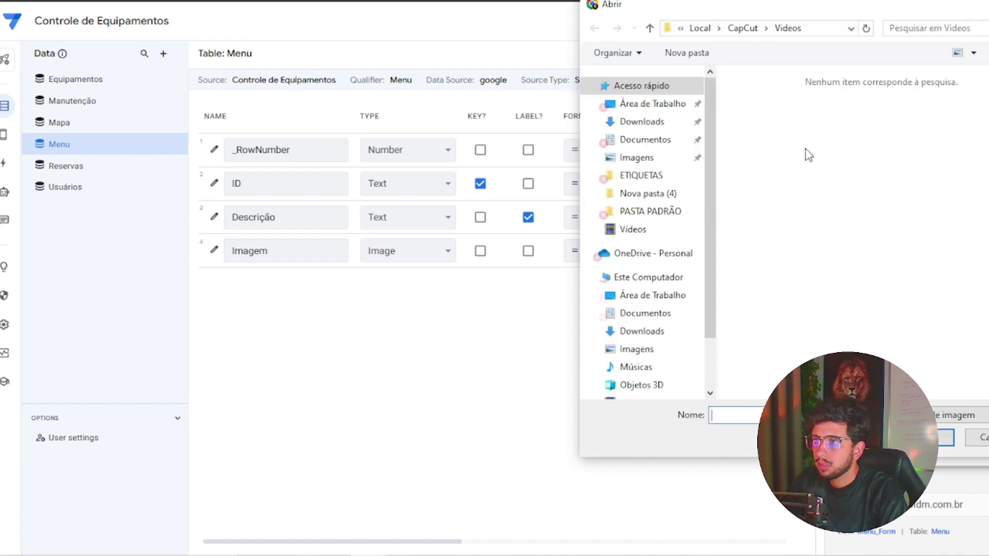
key(Escape)
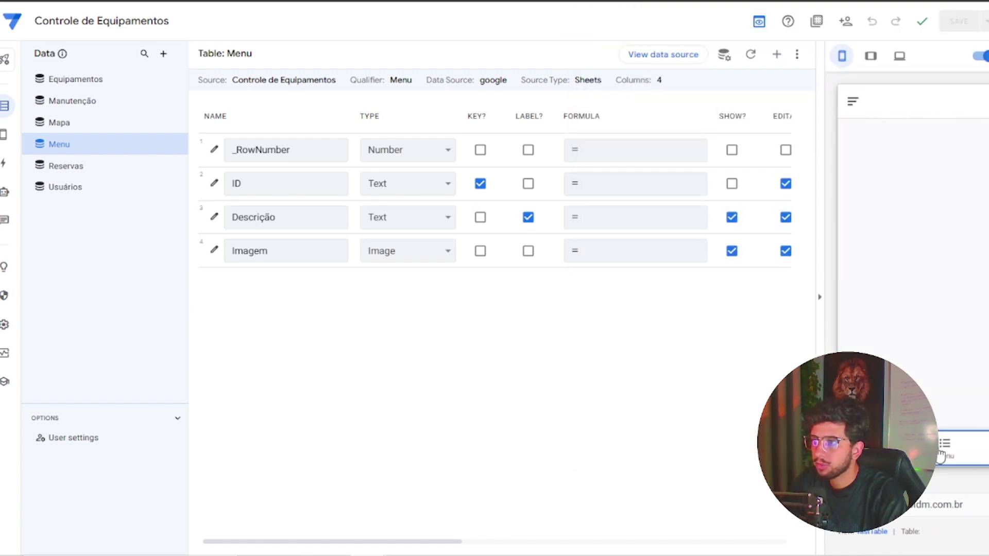
click(940, 457)
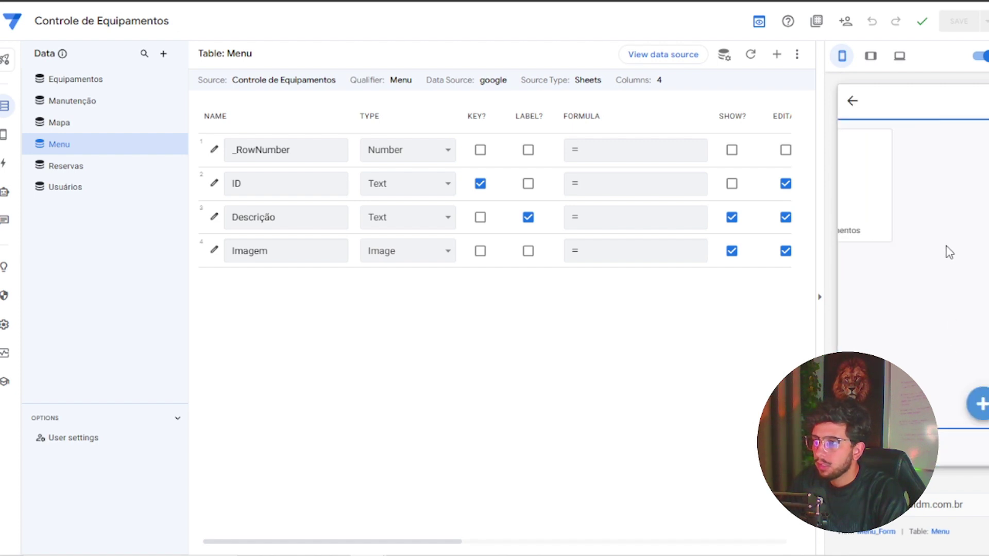
Add two more Menu records with the descriptions Reservas and Manutenção, leaving their images empty.
click(918, 170)
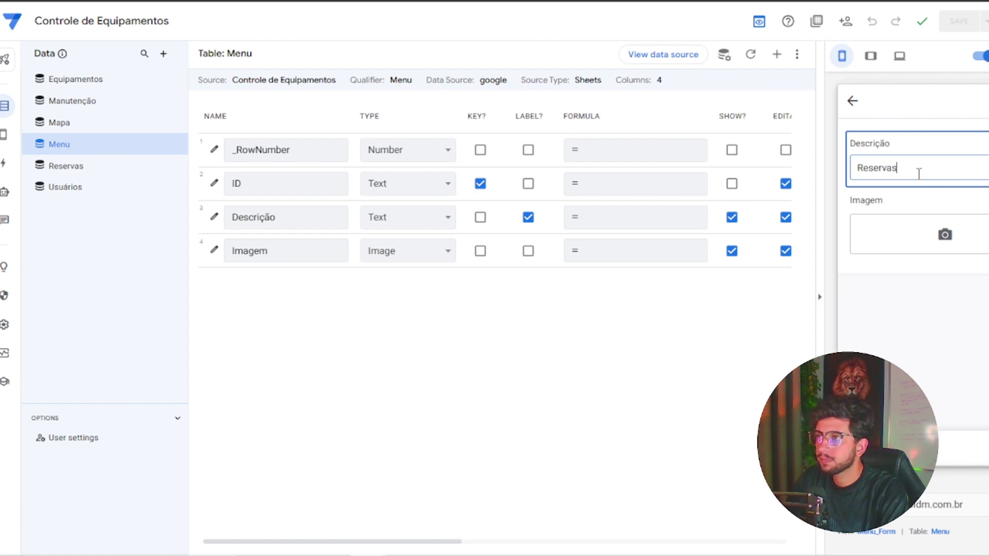
key(Return)
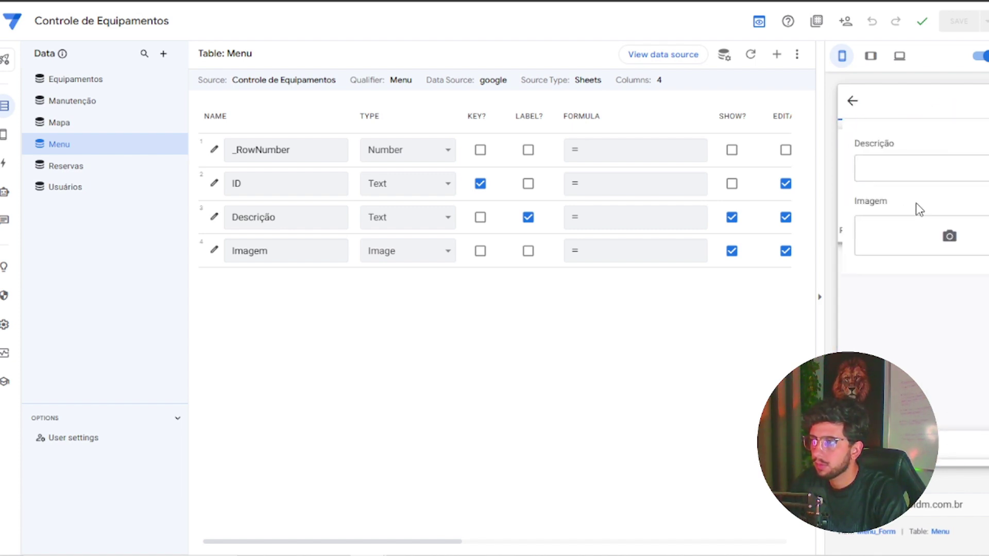
click(907, 171)
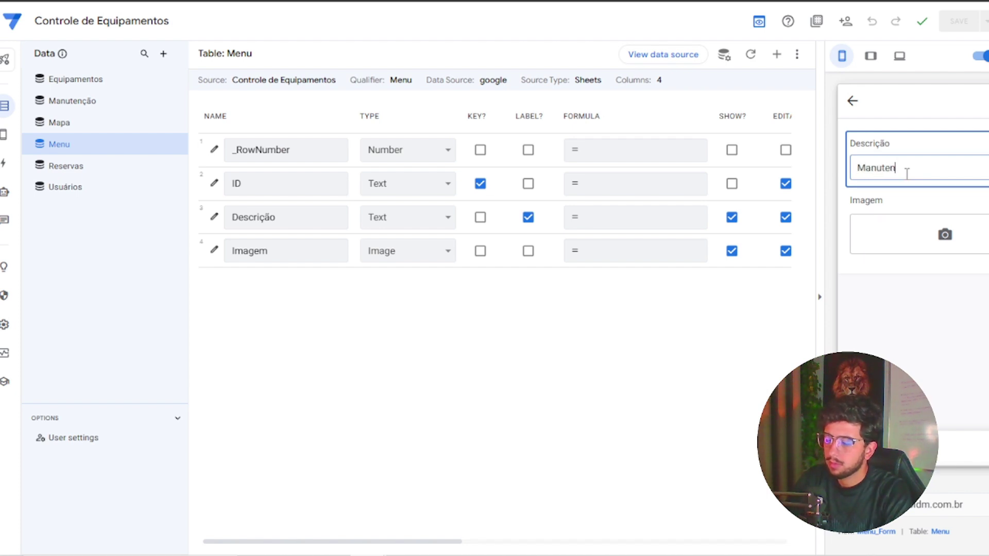
key(Return)
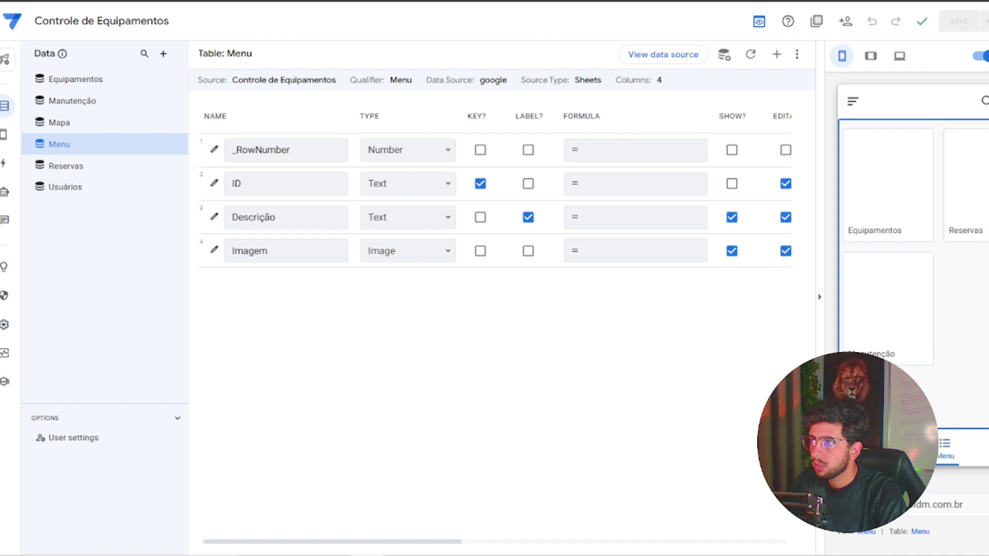
Add a fourth Menu record with the description Usuários and no image.
click(981, 403)
click(908, 166)
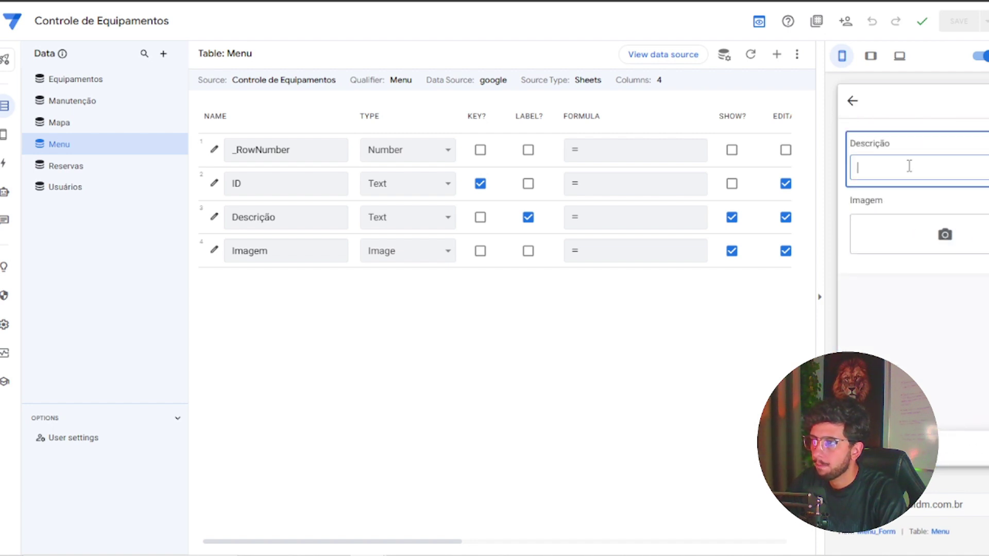
text(Usuários)
key(Return)
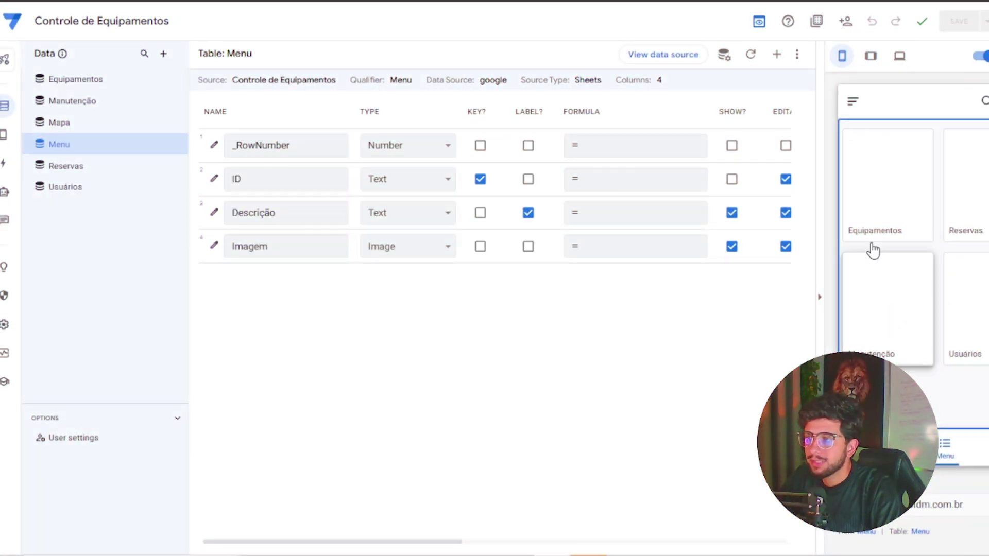
Edit the Equipamentos record, give it image 30 from Downloads, and return to the Menu gallery.
click(901, 203)
click(988, 406)
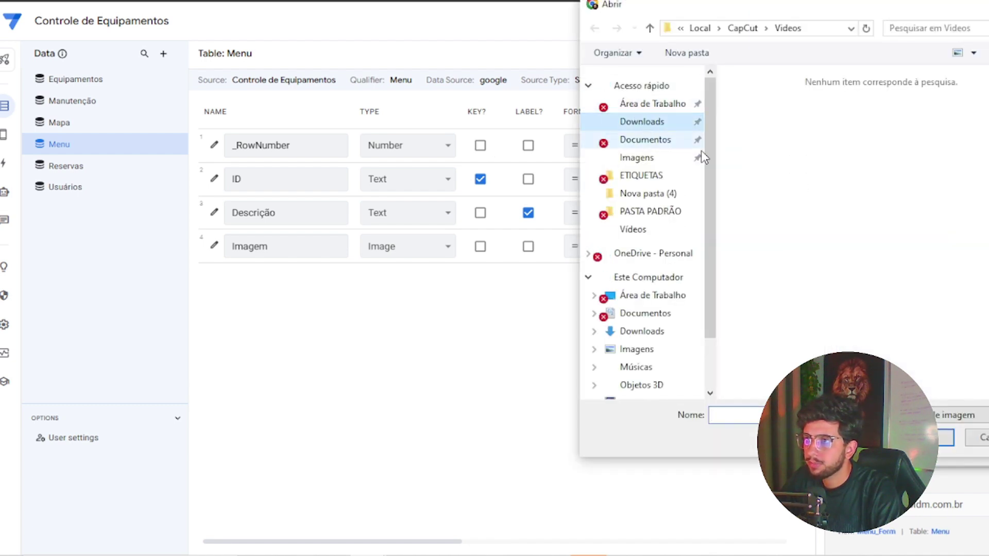
click(644, 121)
click(772, 126)
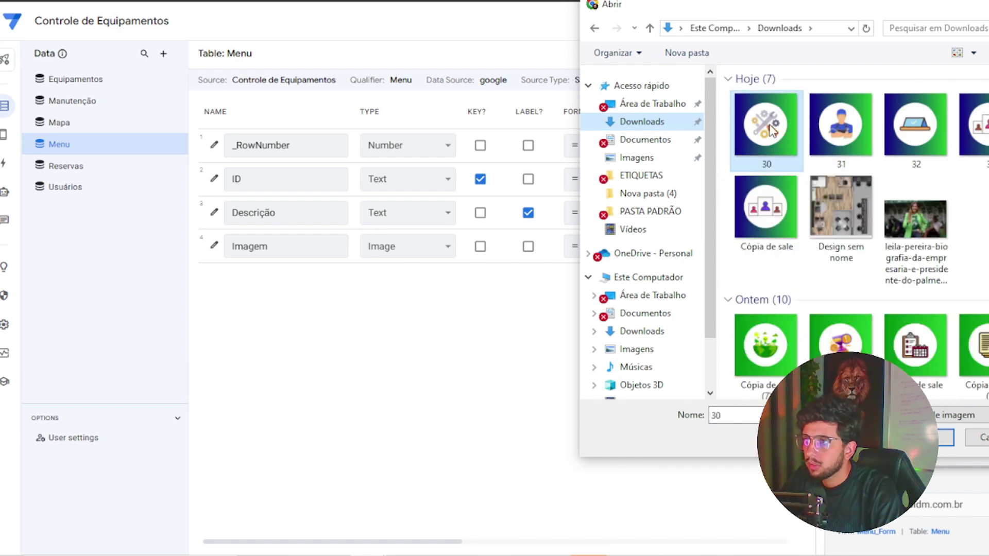
double_click(772, 126)
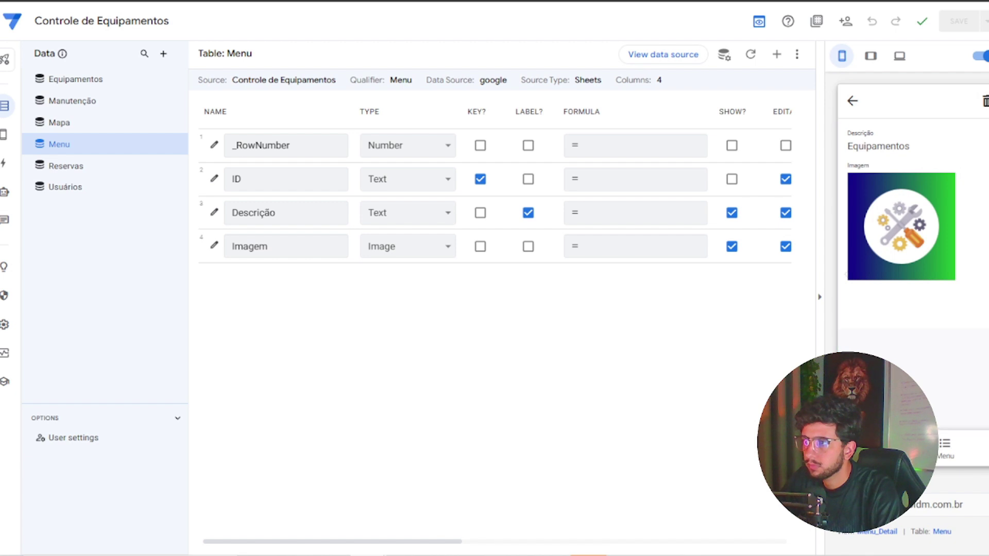
click(853, 102)
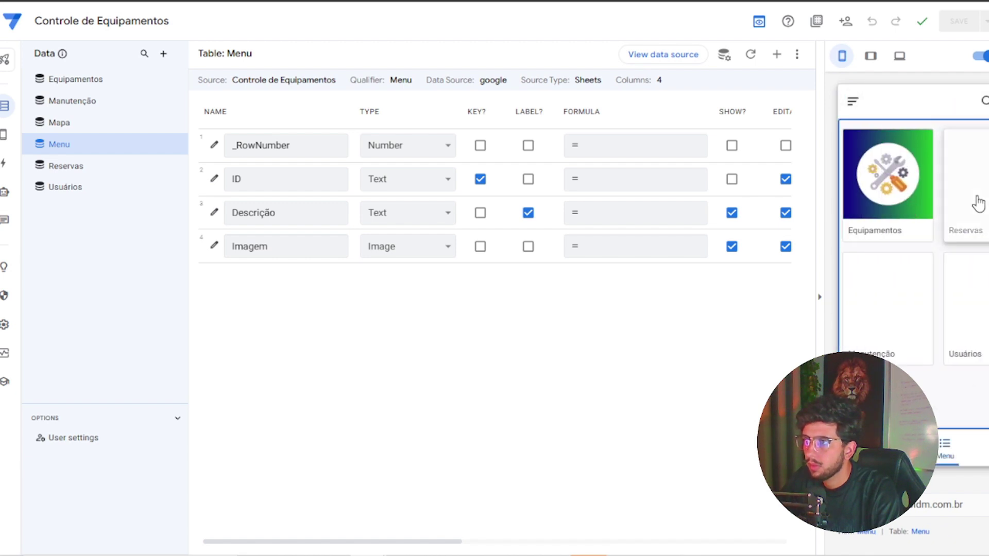
Edit the Reservas record, give it image 32 from Downloads, and return to the Menu gallery.
click(915, 202)
click(981, 385)
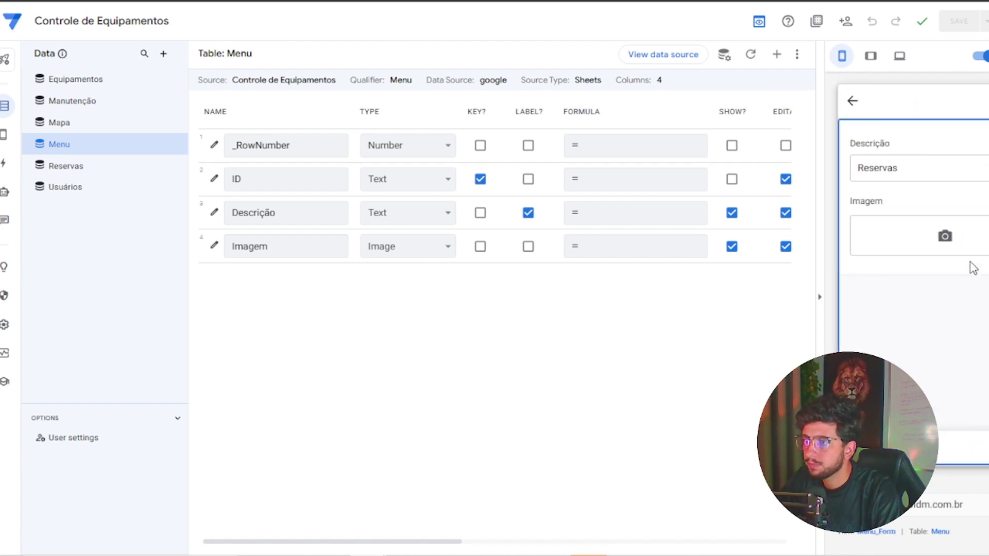
click(925, 255)
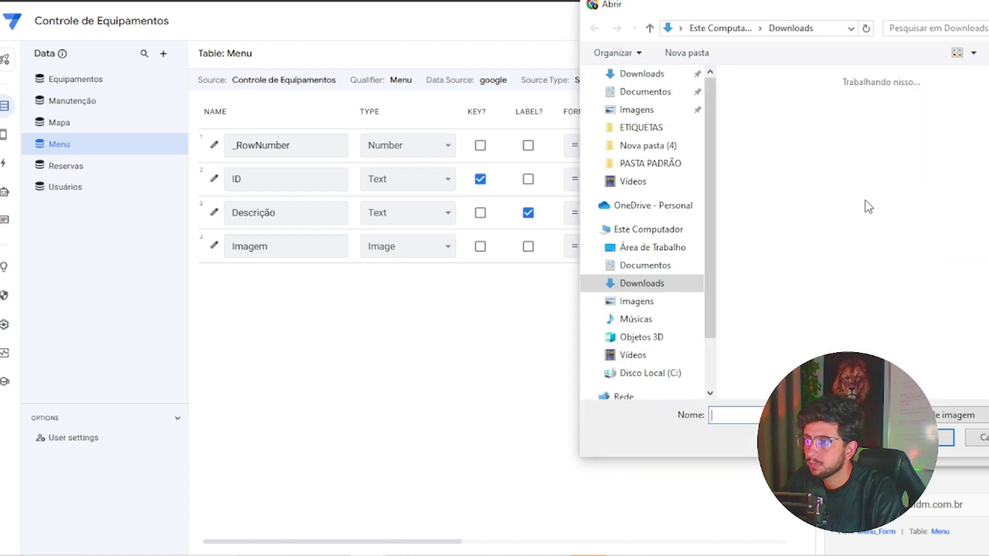
click(920, 139)
double_click(922, 140)
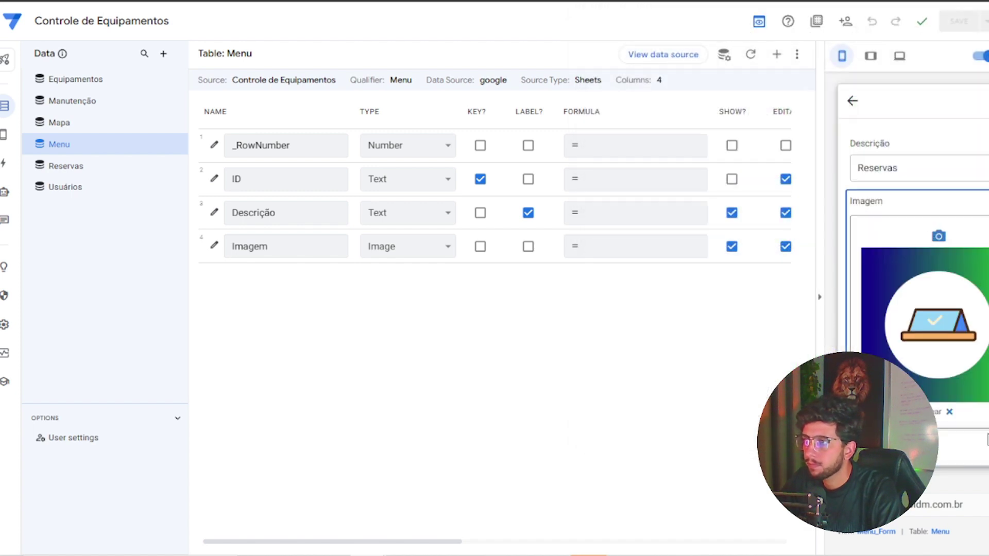
click(852, 101)
Edit the Manutenção record, give it image 31 from Downloads, and return to the Menu gallery.
click(905, 331)
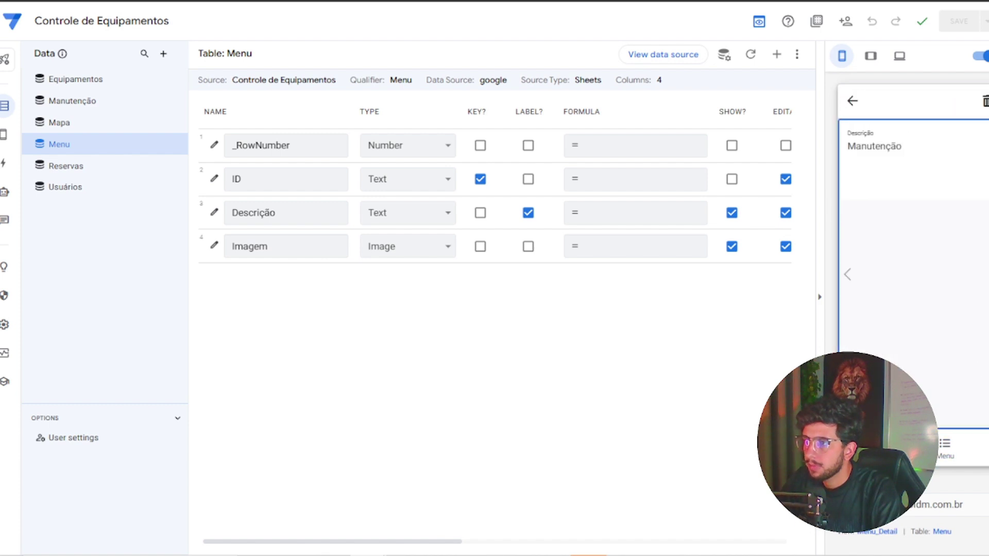
click(964, 362)
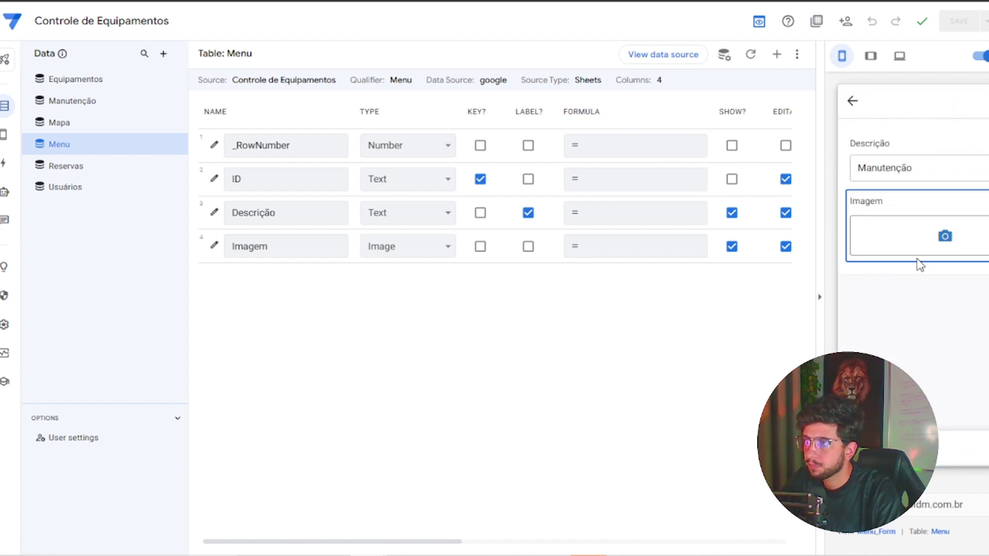
click(936, 245)
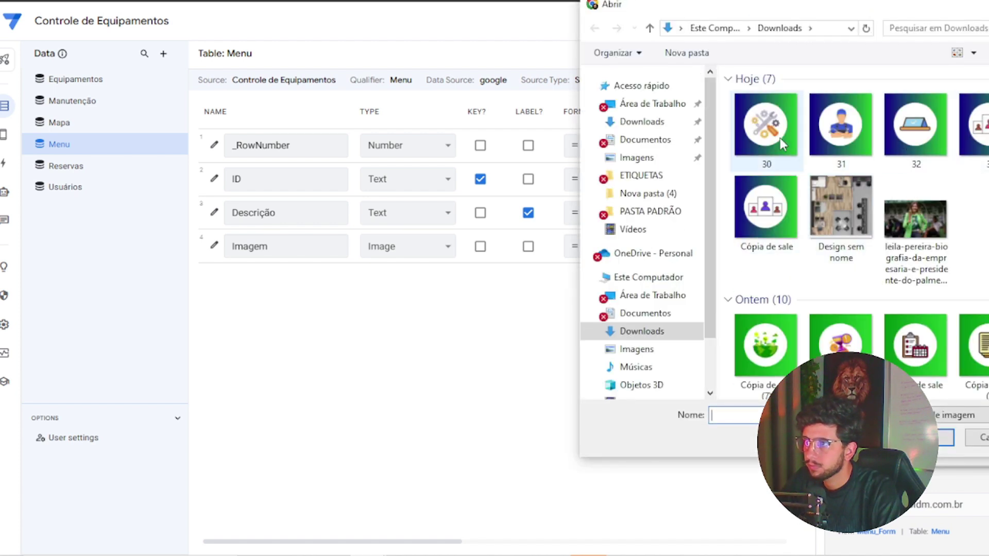
click(848, 130)
double_click(849, 130)
click(984, 447)
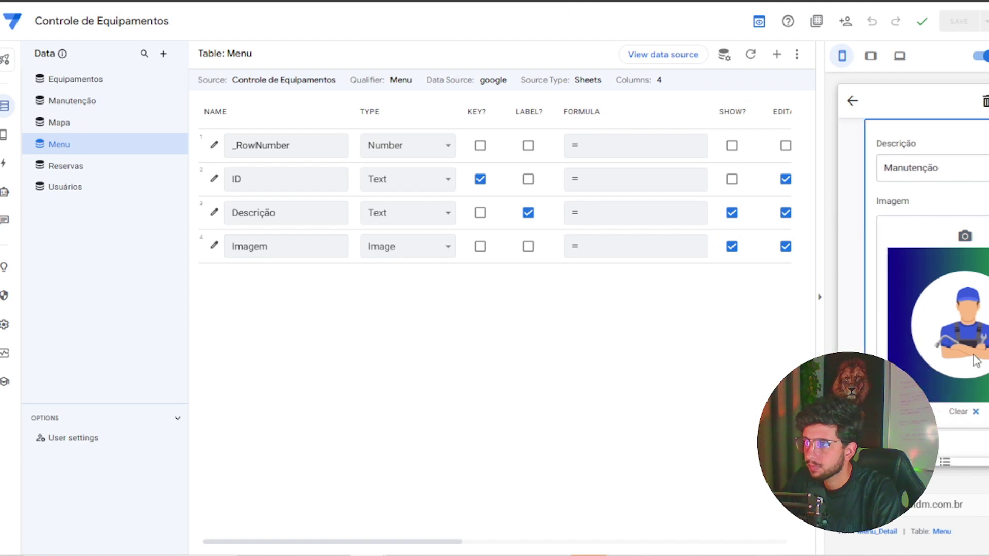
click(852, 101)
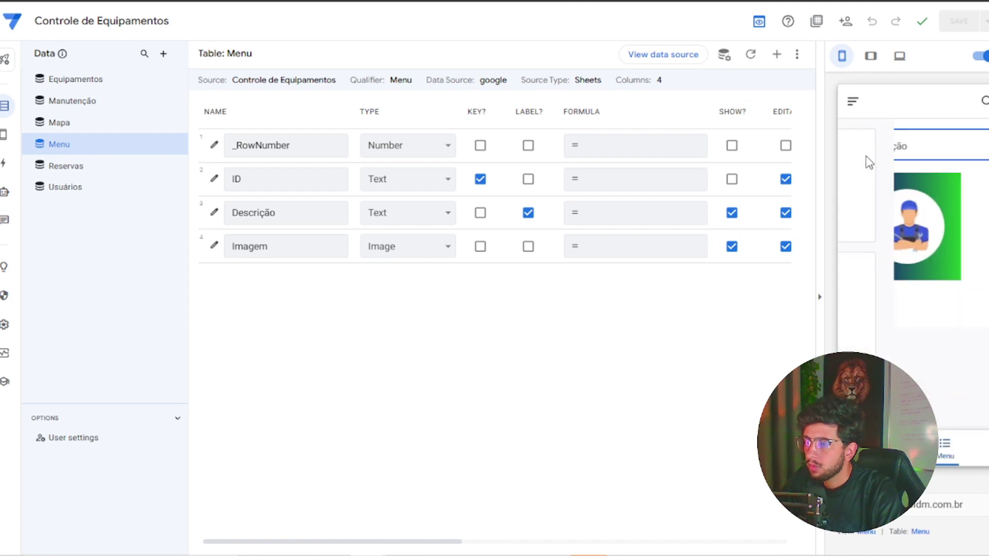
Edit the Usuários record and give it the image Cópia de sale from Downloads.
click(958, 269)
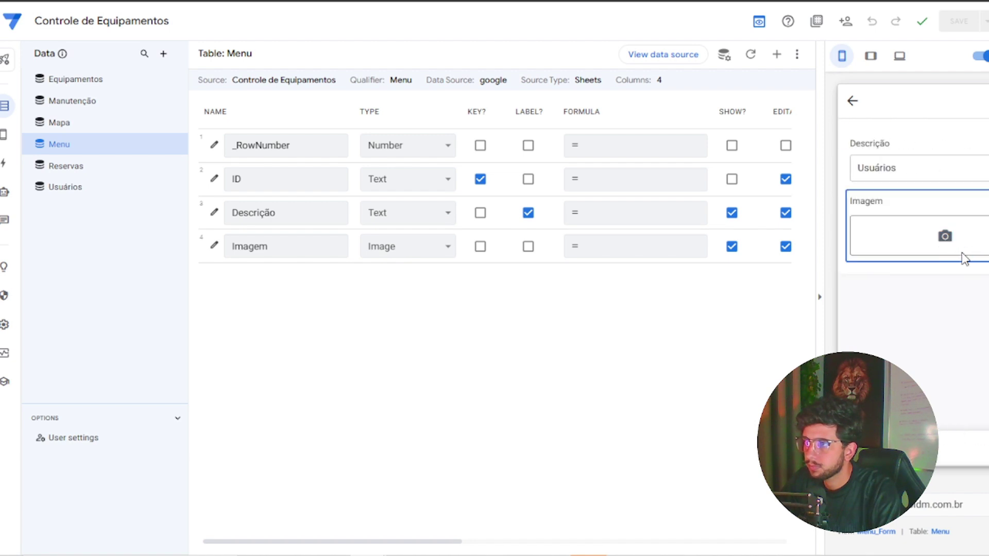
click(962, 255)
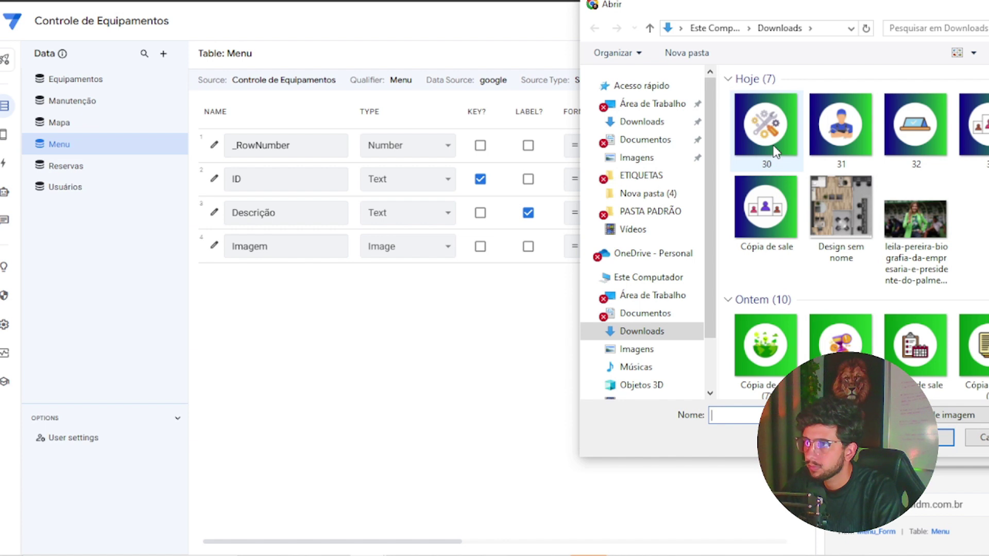
double_click(766, 209)
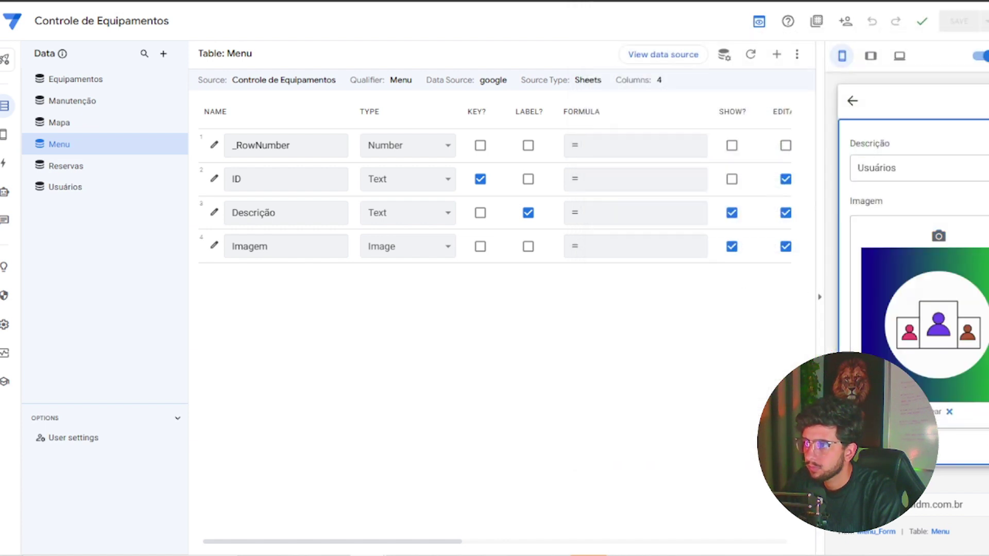
Save the Usuários record's form and make the Menu table read-only in its table settings.
click(972, 412)
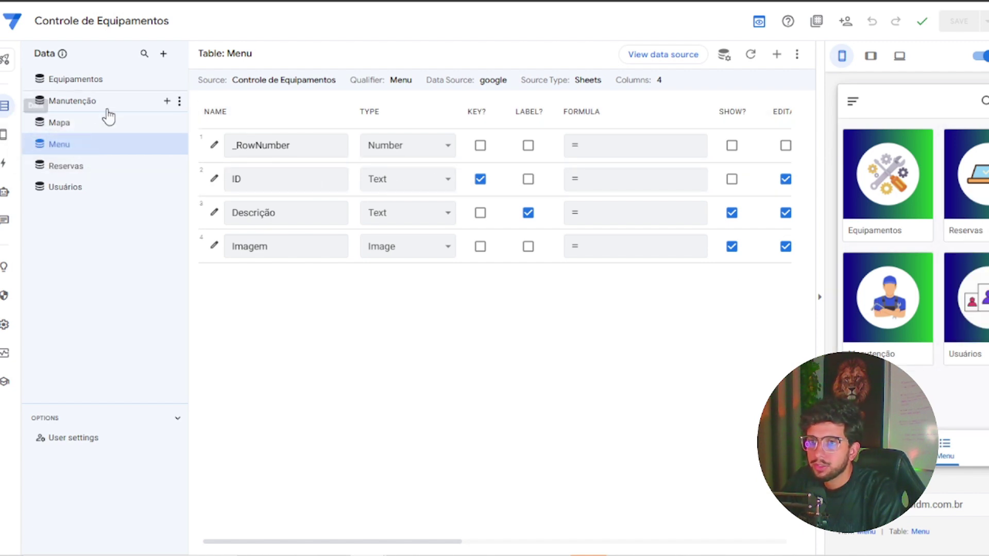
click(724, 56)
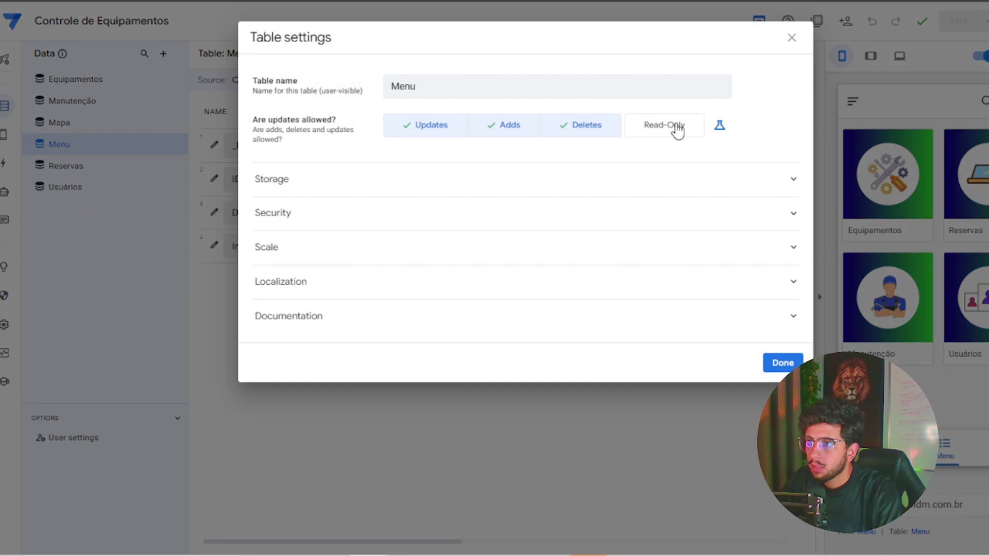
click(677, 131)
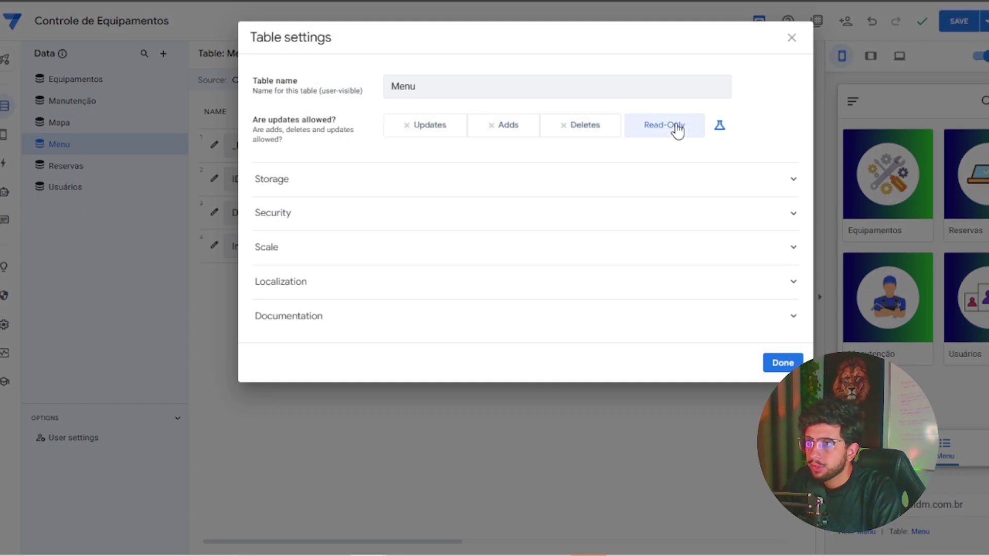
click(782, 363)
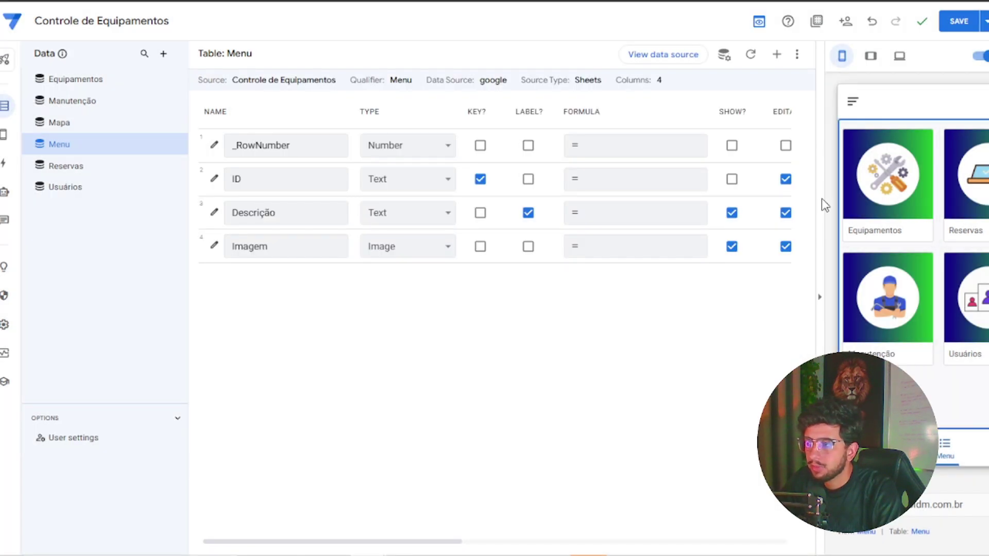
Give the Menu view a house icon found by searching for "home", and save the app.
mouse_move(5, 135)
click(60, 135)
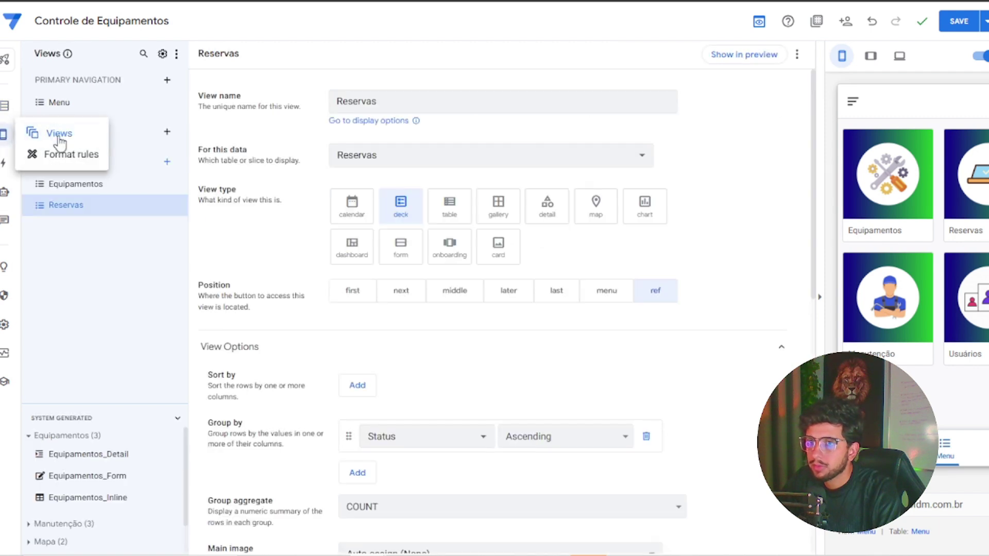
click(112, 109)
scroll(339, 230, down, 1)
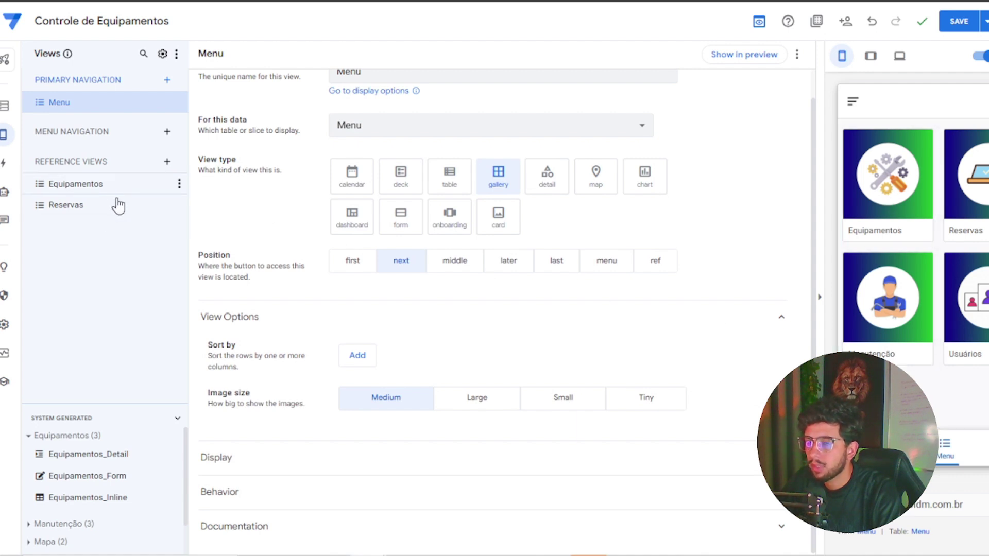
click(334, 462)
scroll(345, 428, down, 5)
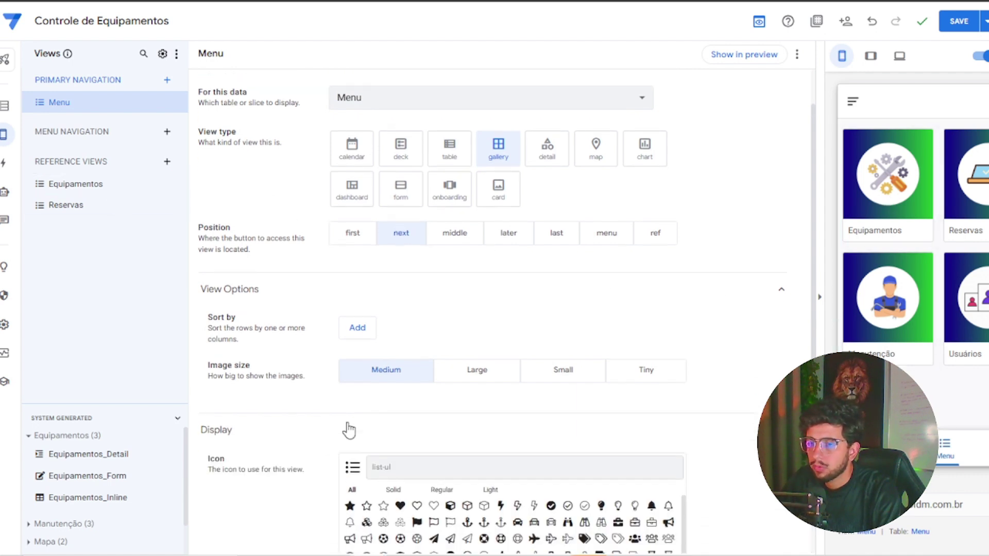
click(443, 353)
text(ho)
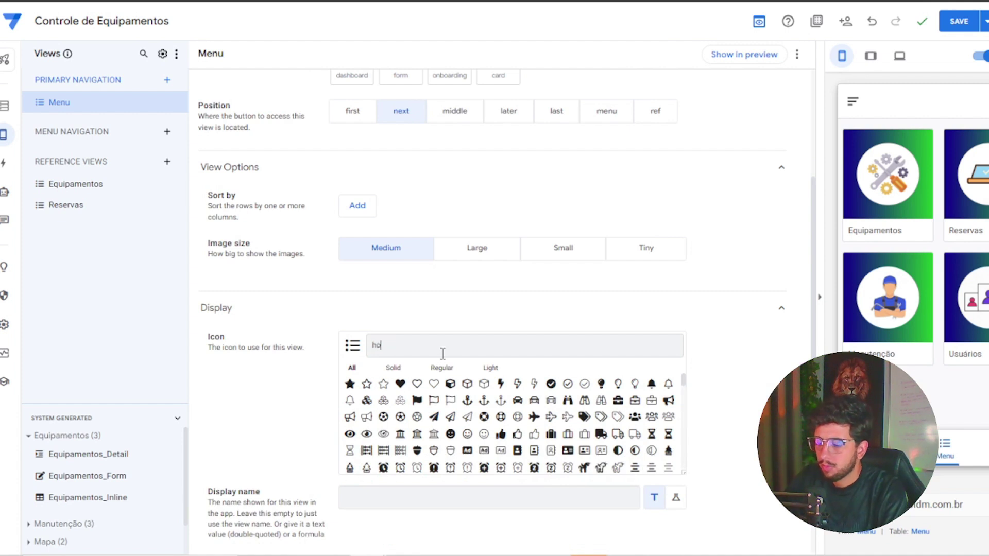
text(me)
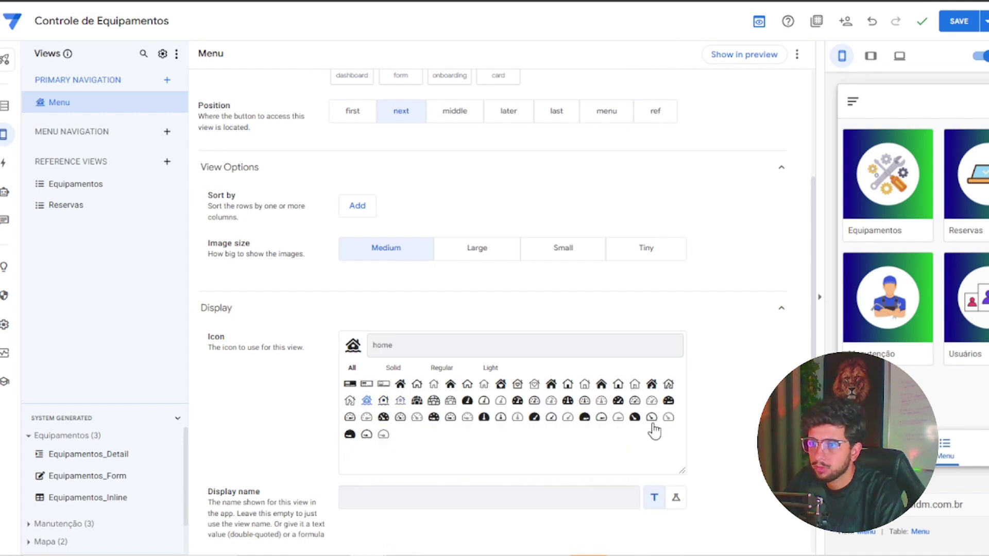
click(958, 21)
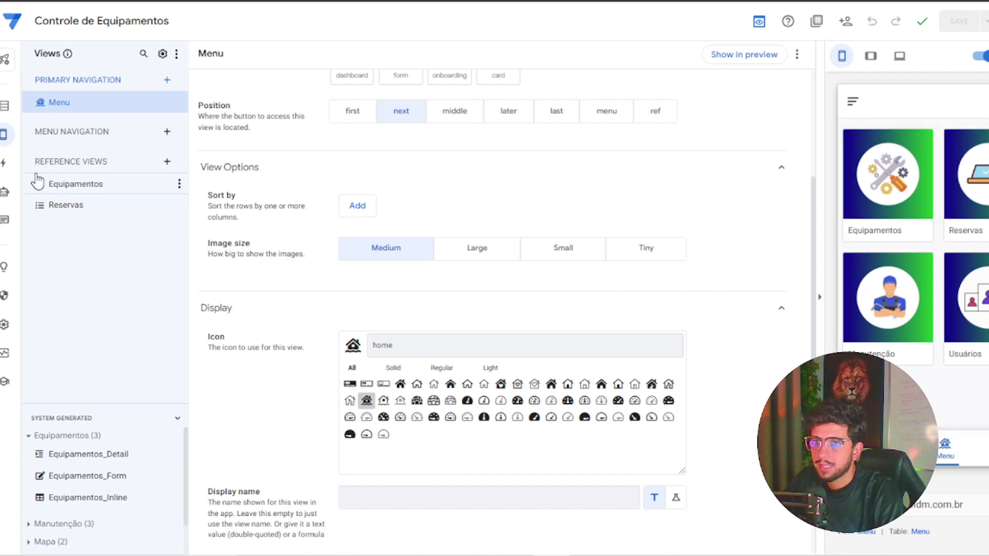
Create an action named "Ação do Menu" for the Menu table that performs "App: go to another view within this app".
click(5, 164)
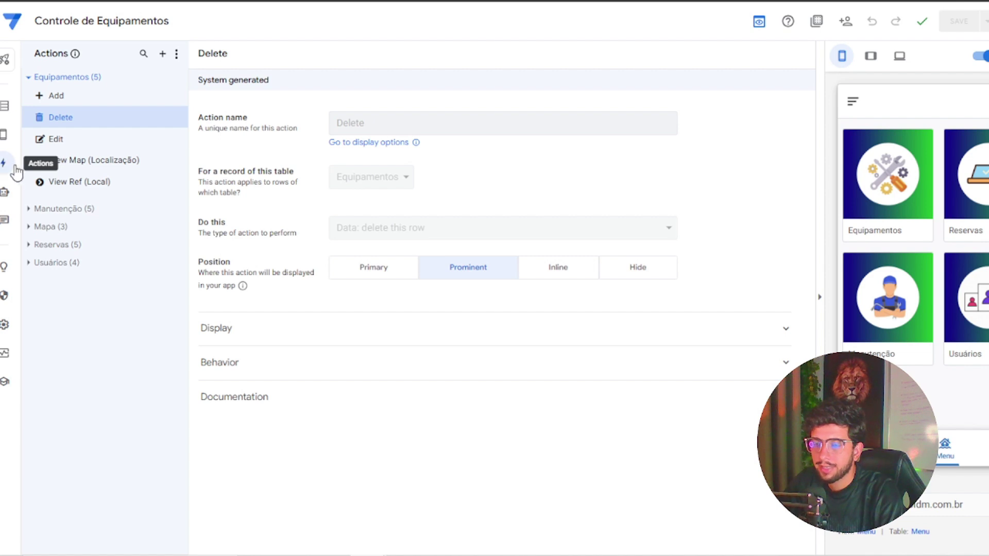
click(29, 78)
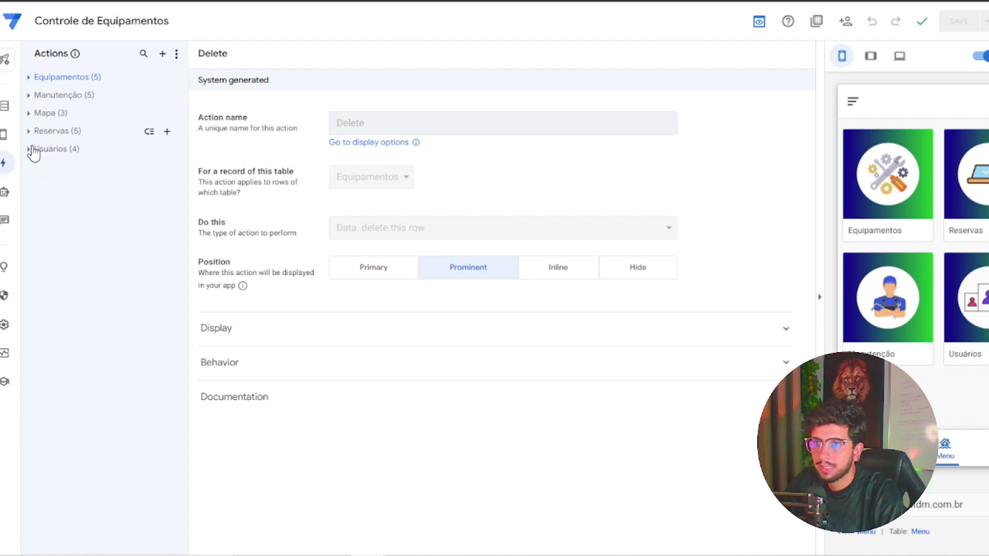
click(162, 53)
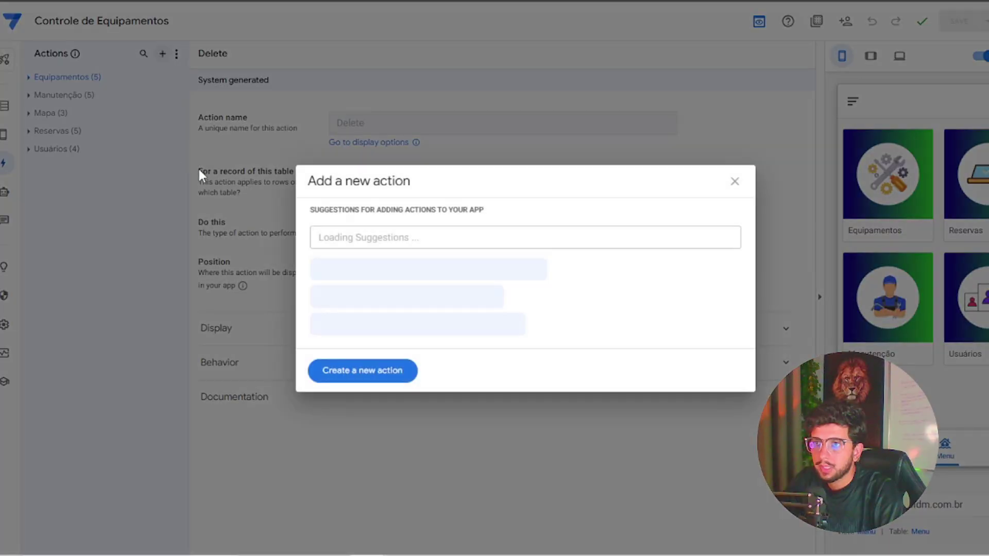
click(364, 371)
click(375, 191)
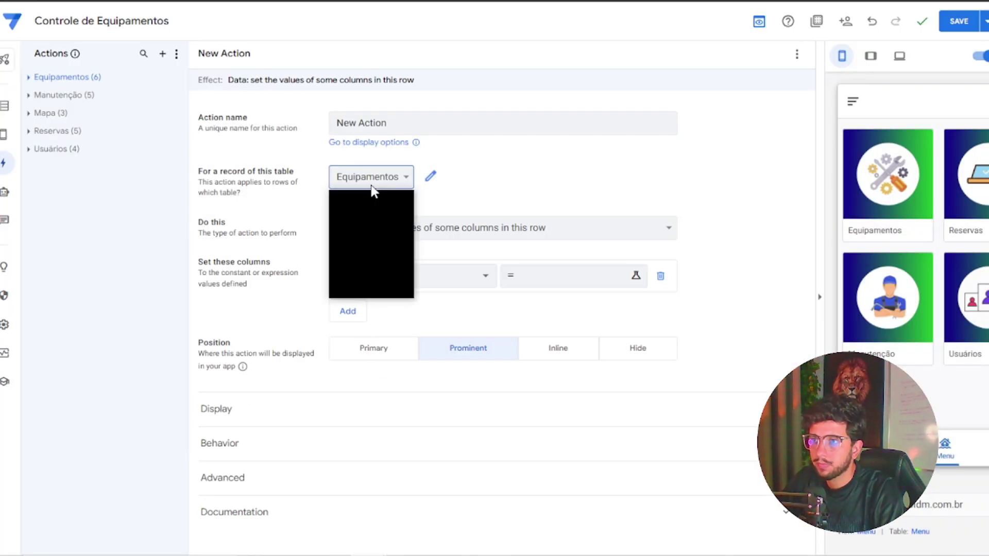
click(384, 254)
click(413, 123)
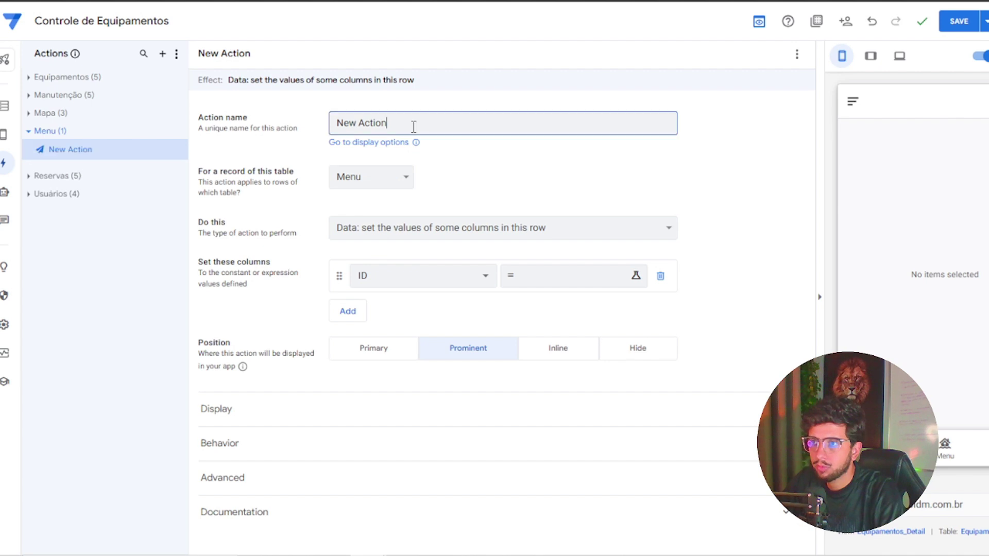
text(Ação do Menu)
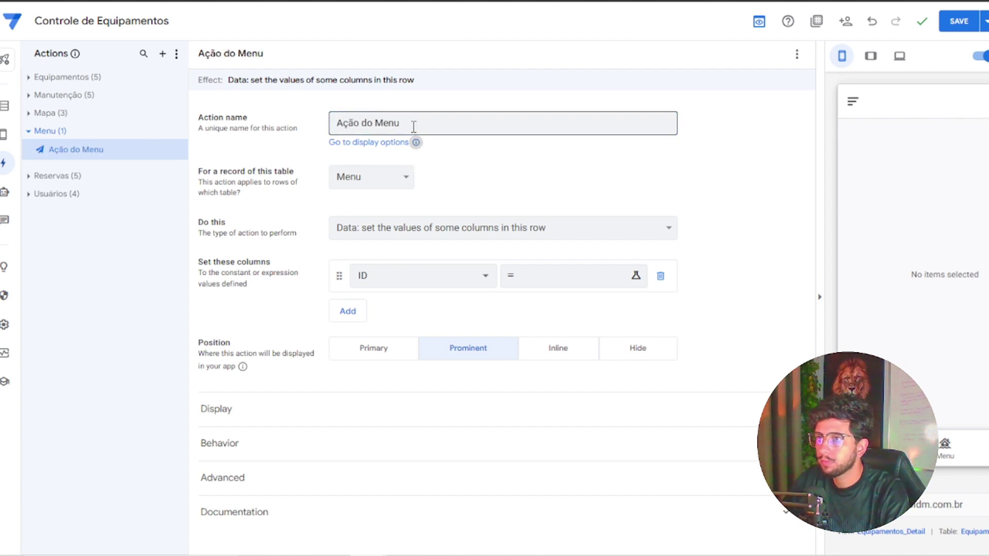
click(426, 229)
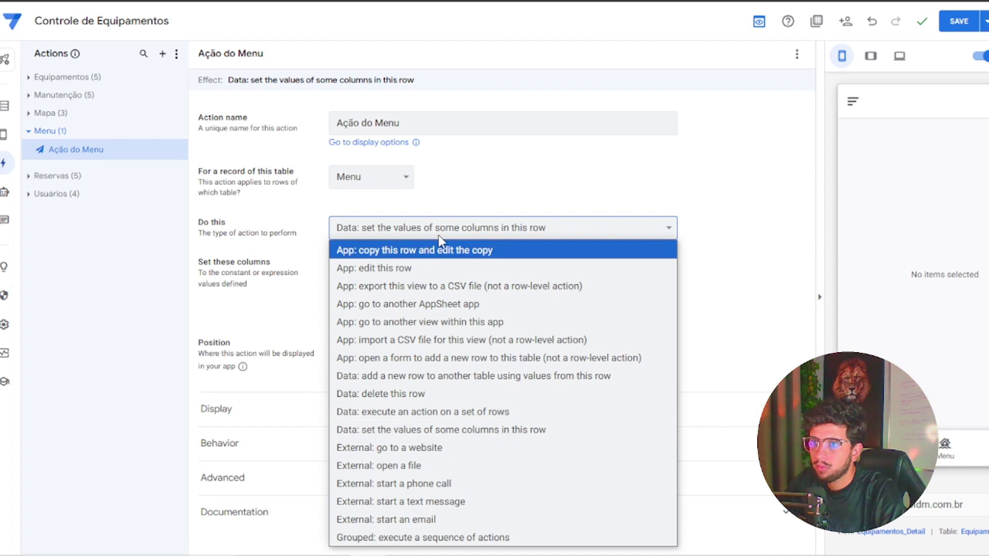
click(441, 322)
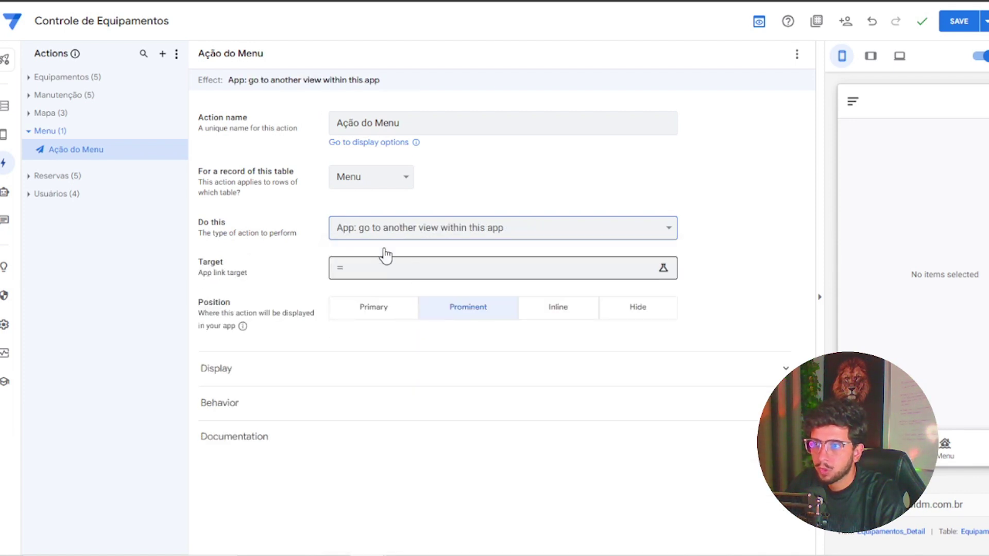
Begin the action's target expression with a Switch function that evaluates the [Descrição] column.
click(463, 272)
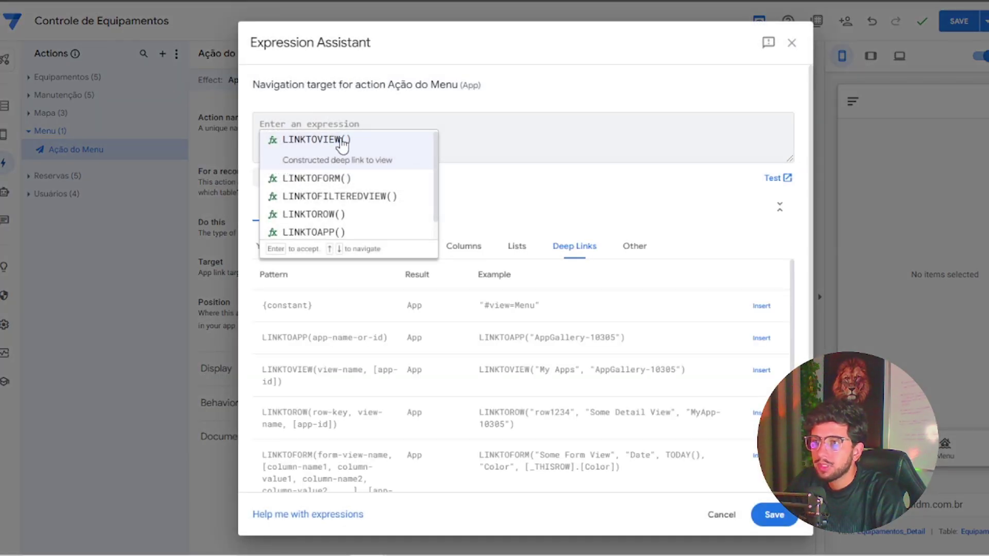
click(458, 131)
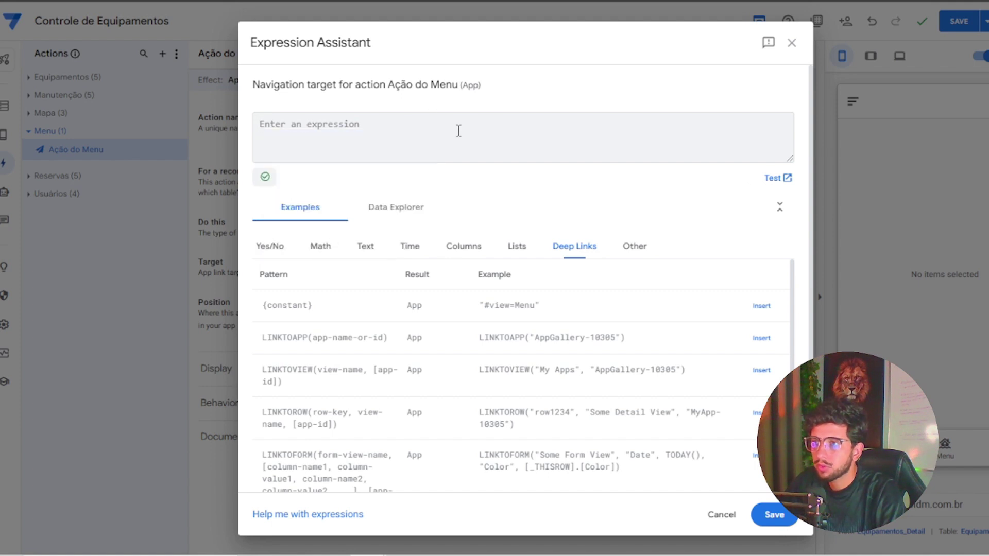
text(Sw)
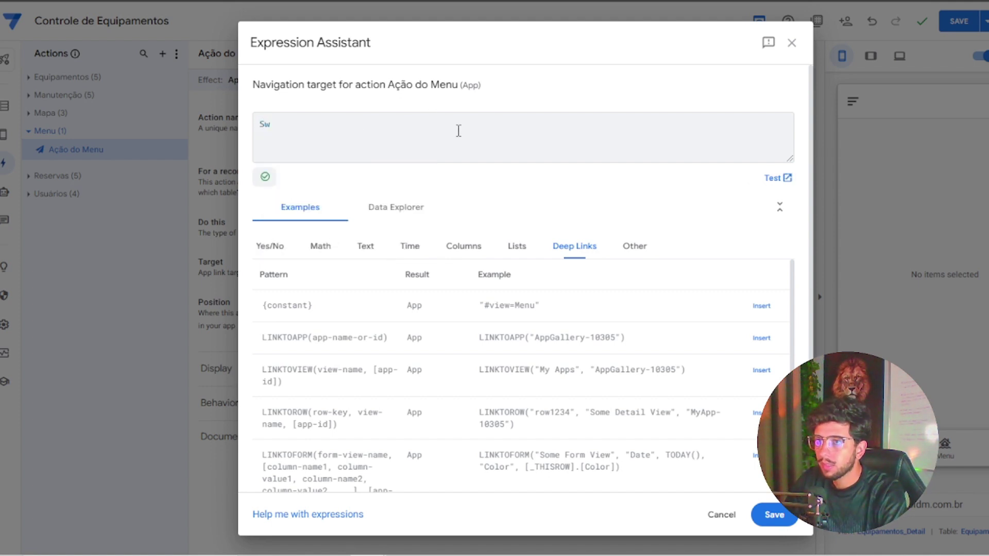
text(ot)
key(BackSpace)
text(itch)
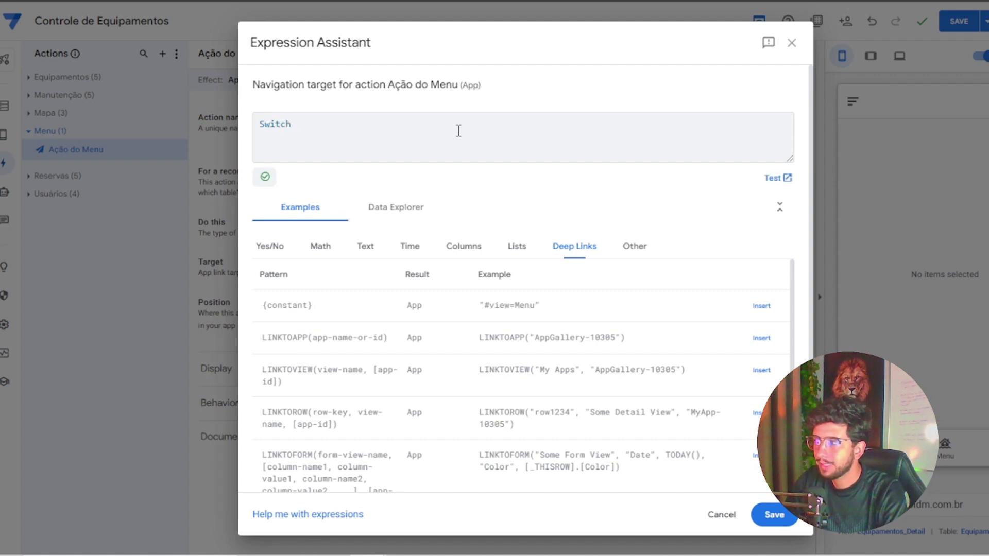
text(()
key(Return)
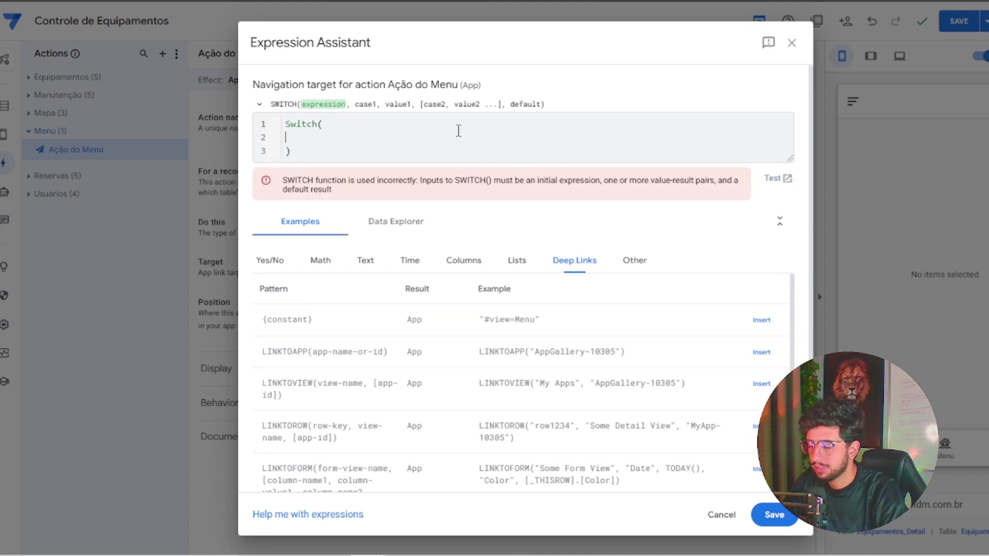
text([De)
key(Return)
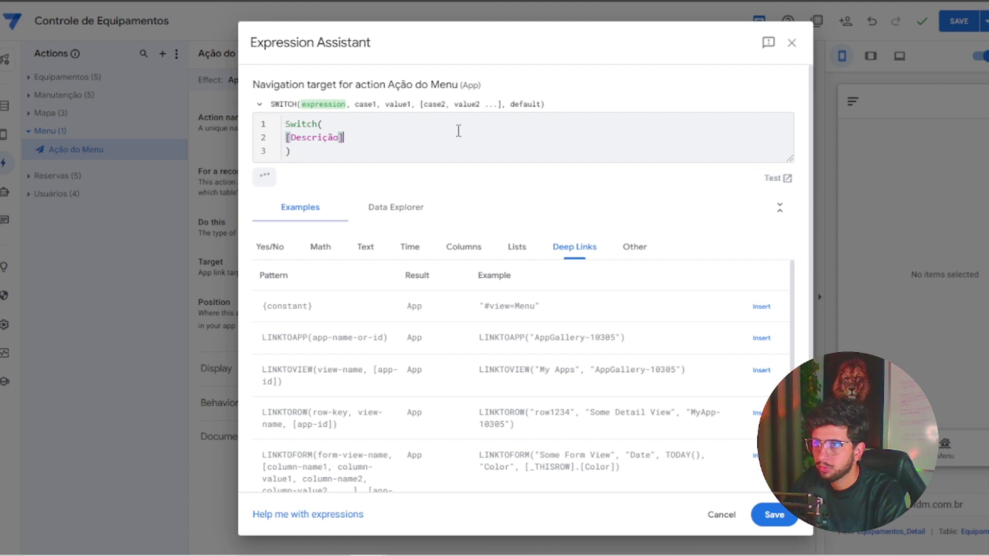
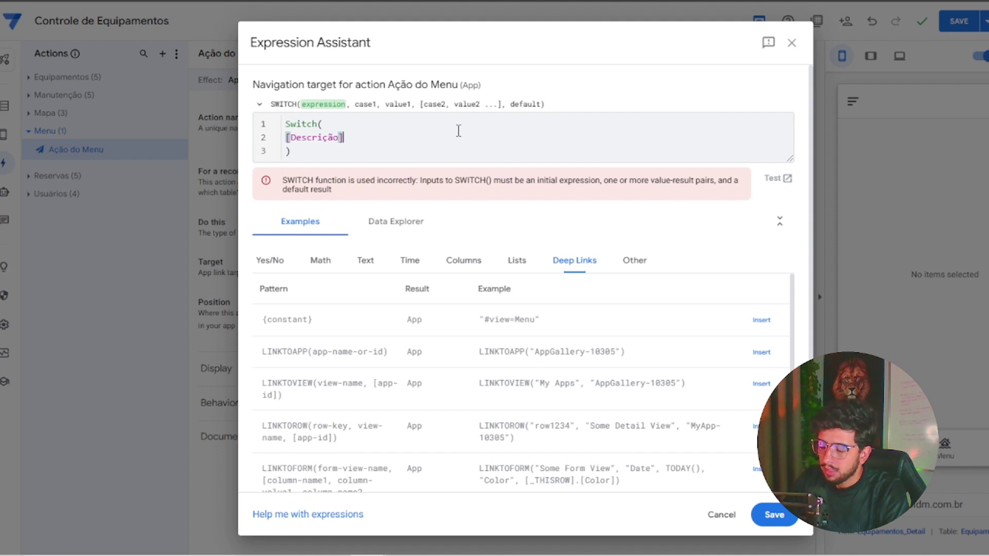
text(,)
key(Return)
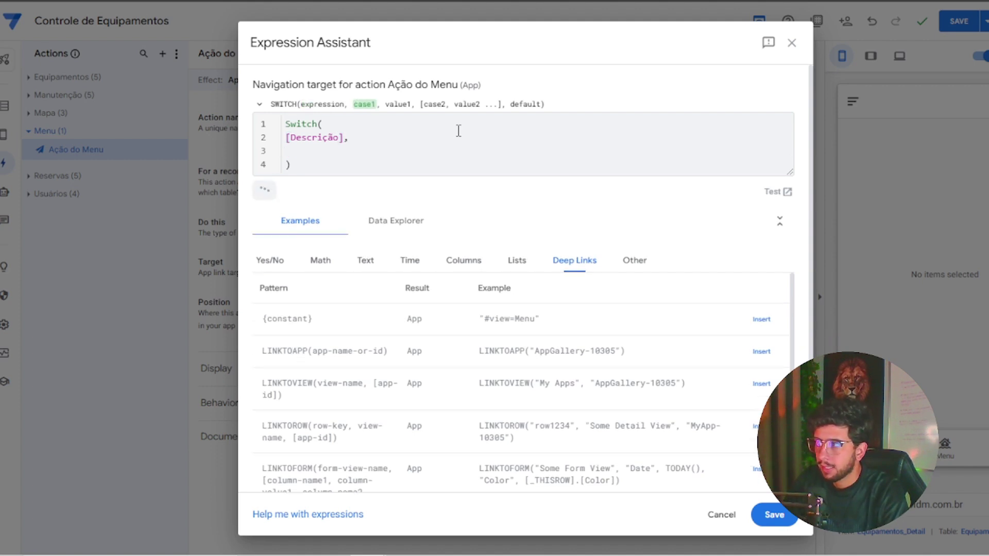
Add the first Switch case as "Equipamentos", linktoview("Equipamentos"), on its own line.
text("Equipamentos)
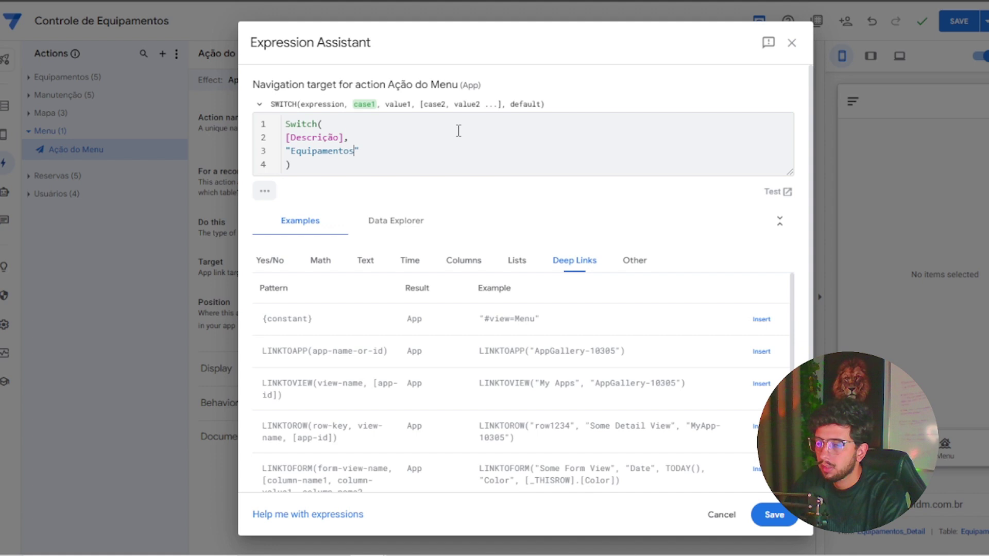
key(Down)
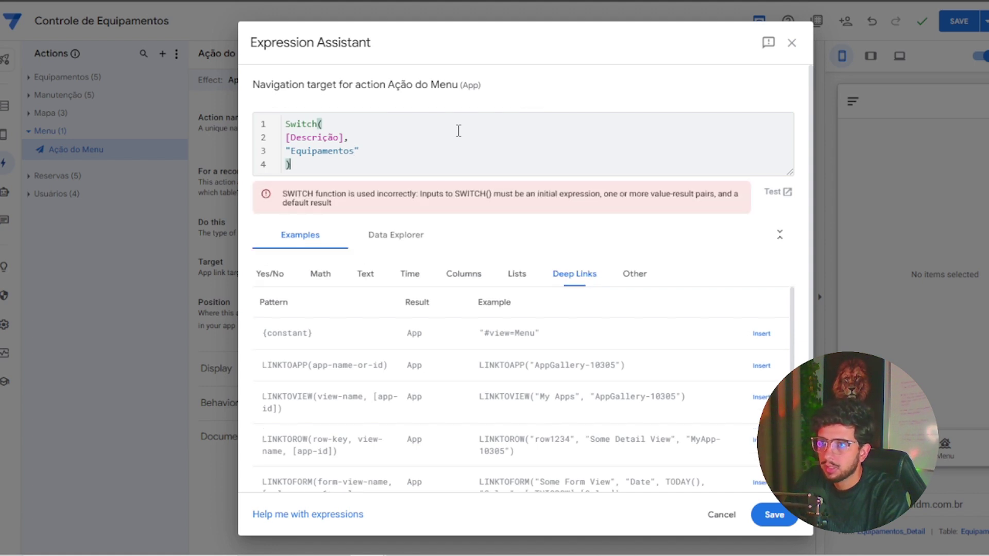
click(448, 145)
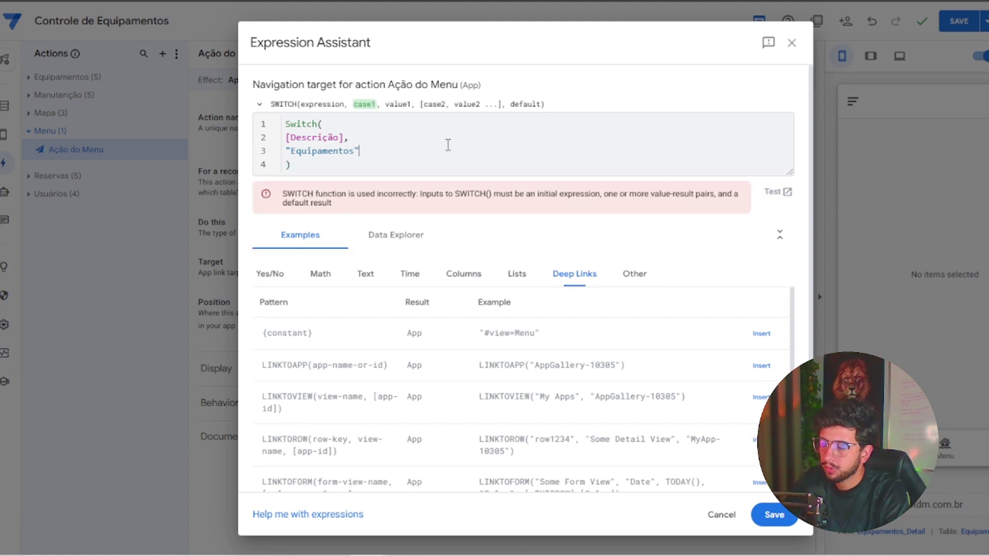
text(, )
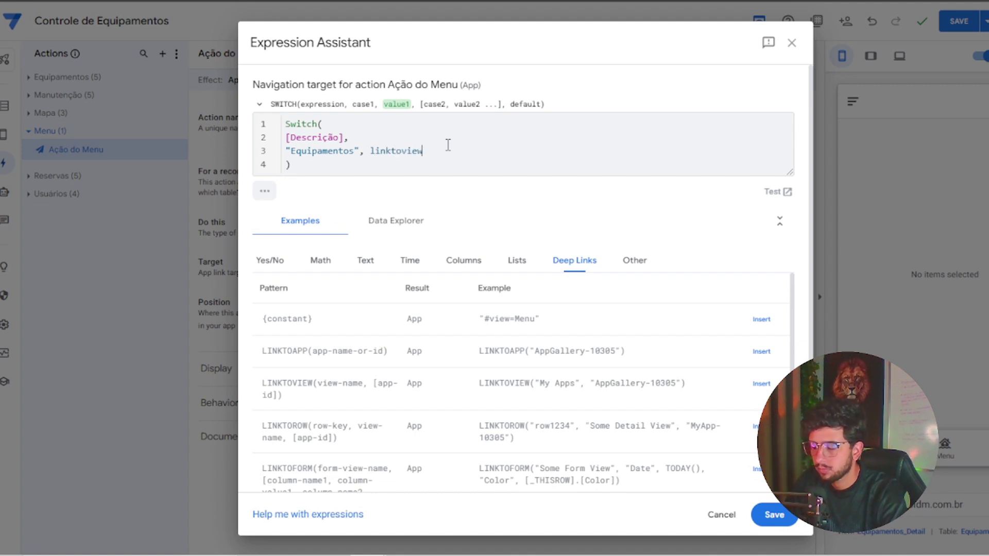
text(linktoview(")
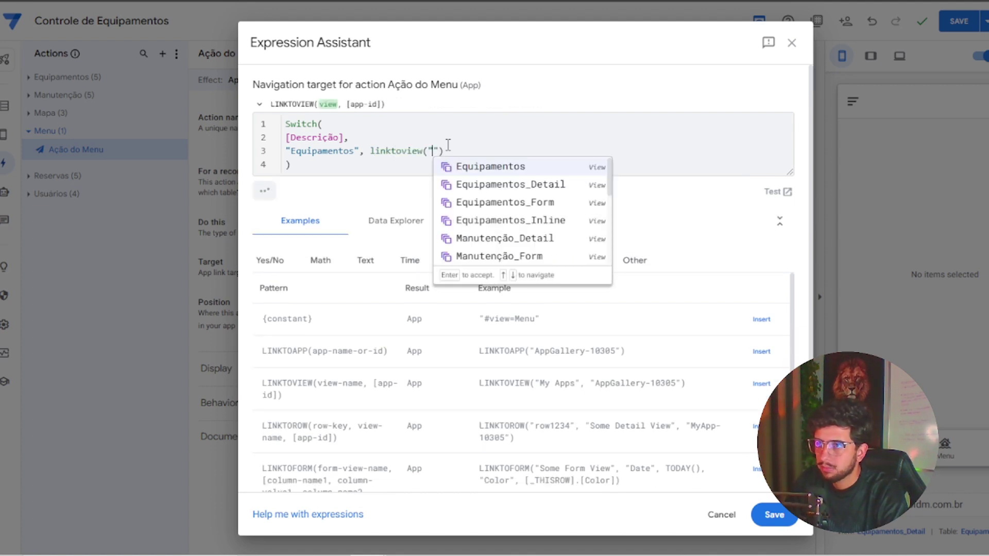
key(Return)
text(),)
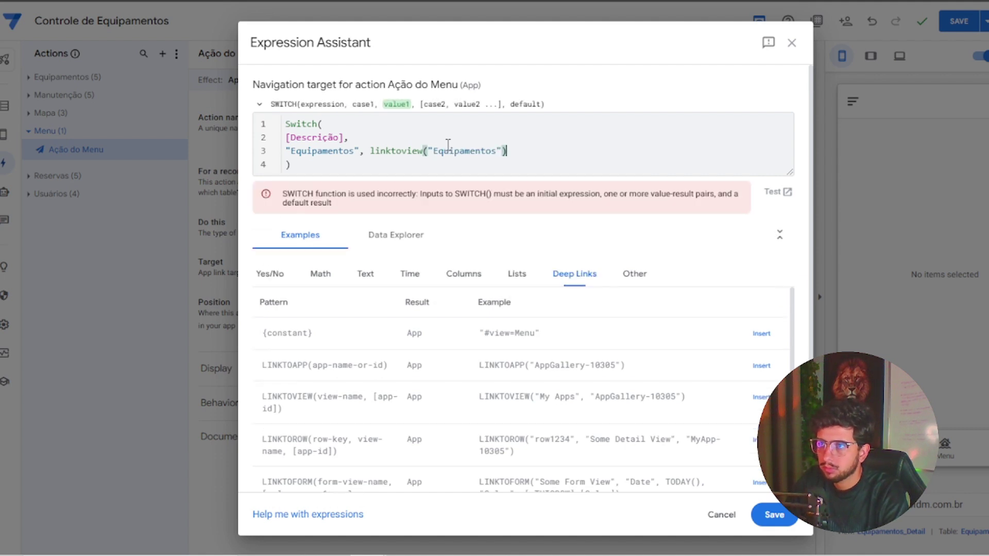
key(Return)
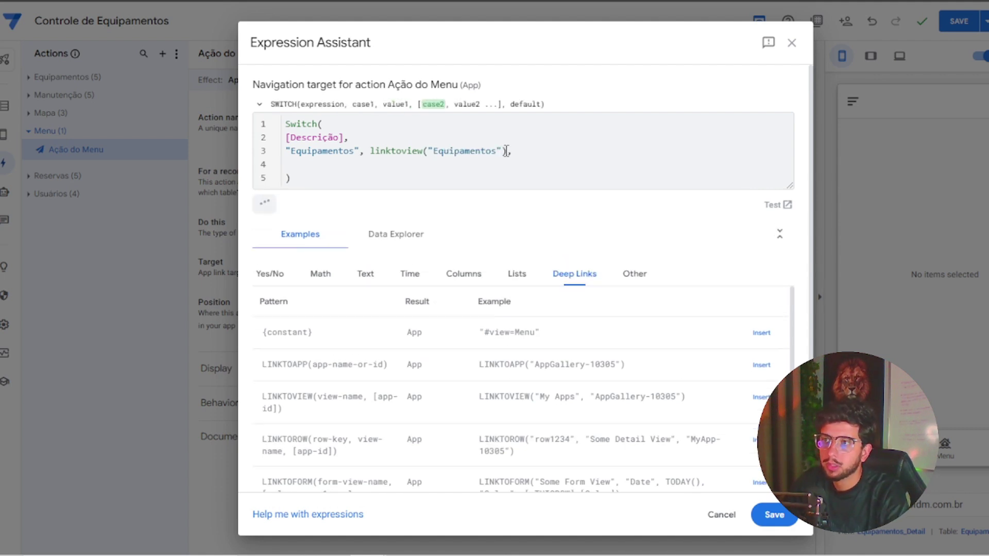
Duplicate the "Equipamentos" case line three times below the original in the Switch expression.
drag(511, 151, 290, 157)
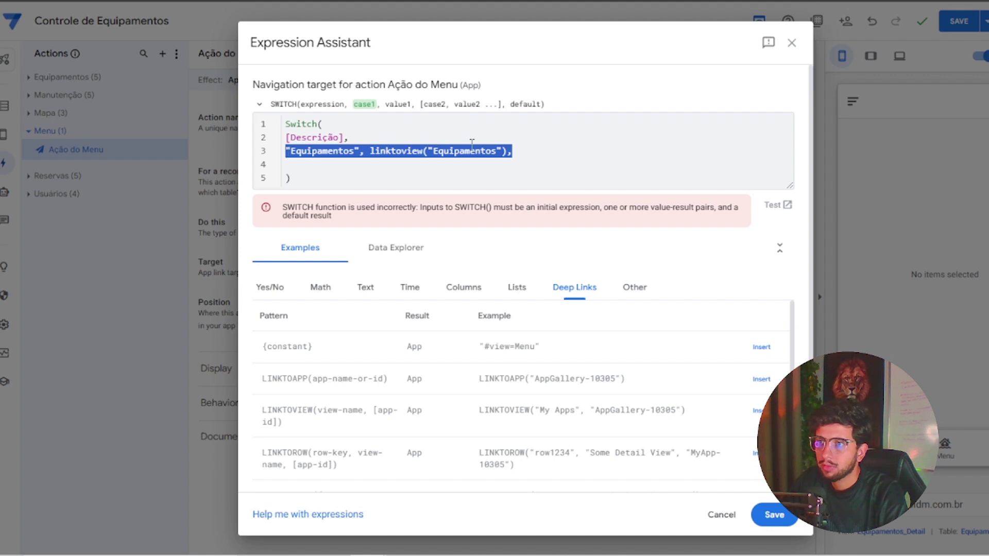
key(ctrl+c)
click(549, 156)
key(Return)
key(ctrl+v)
key(Return)
key(ctrl+v)
key(Return)
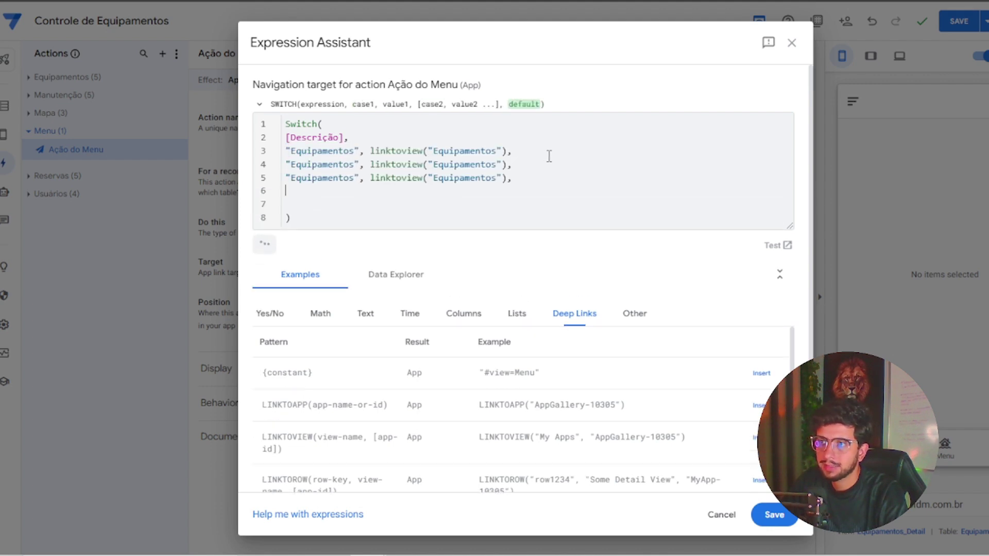
key(ctrl+v)
Change the second Switch case to "Manutenção", linktoview("Manutenção").
double_click(323, 165)
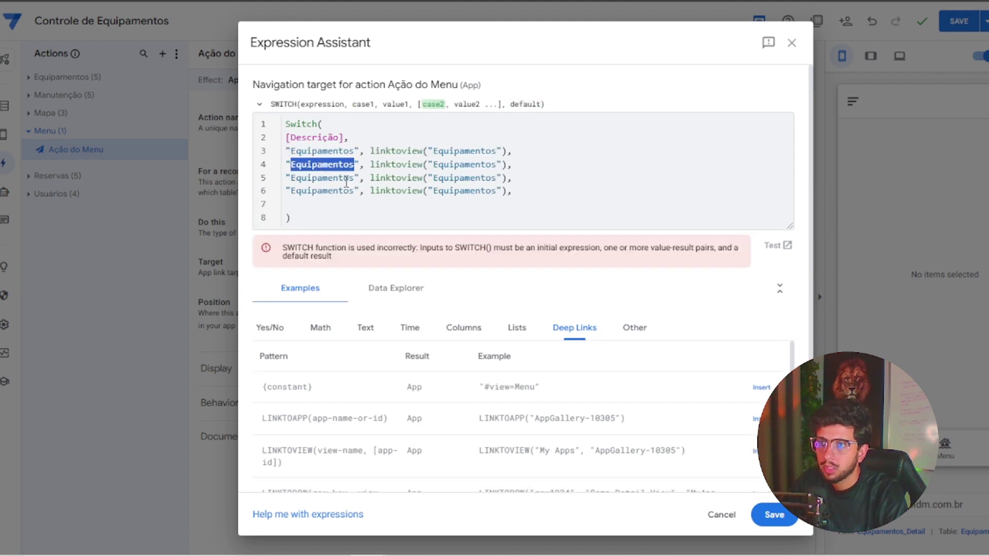
text(M)
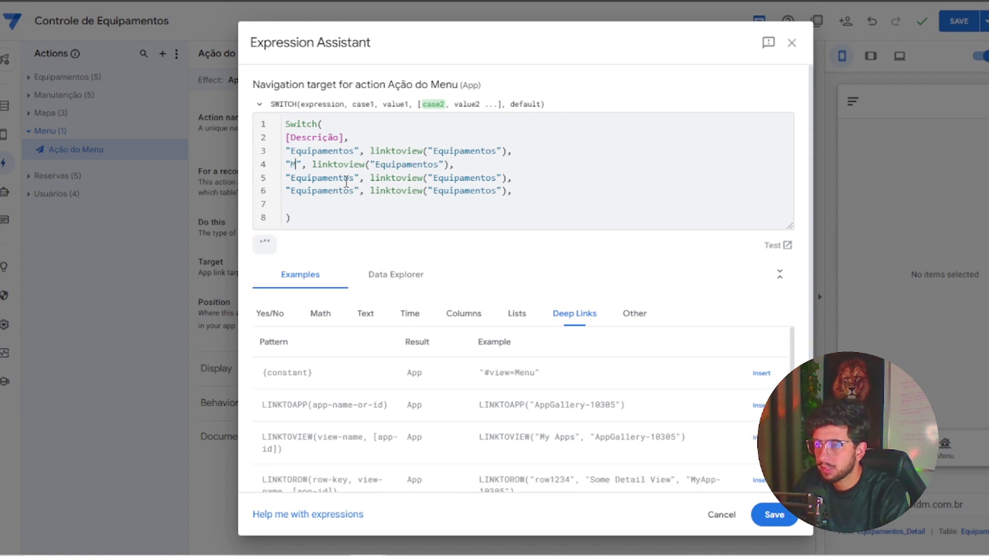
text(anun)
key(BackSpace)
text(tenção)
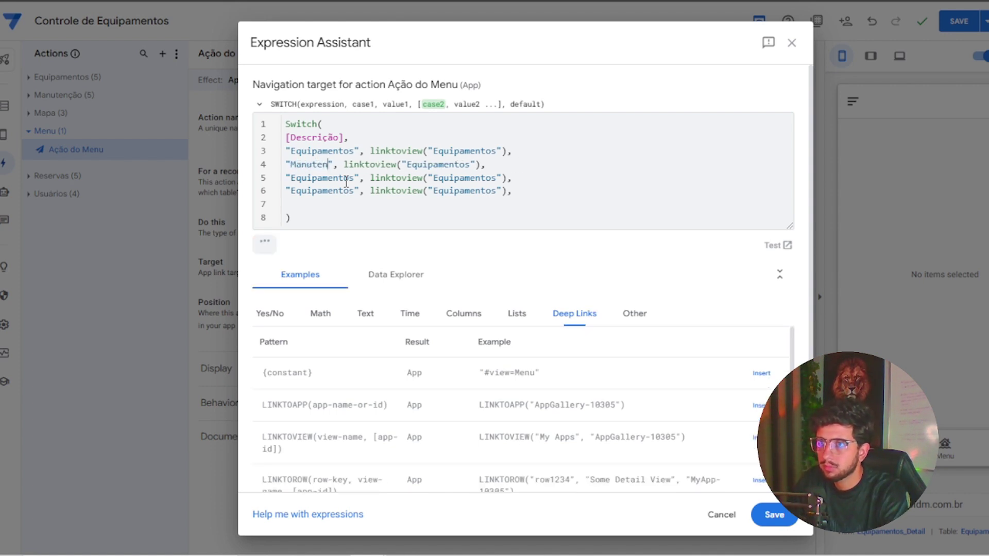
double_click(428, 165)
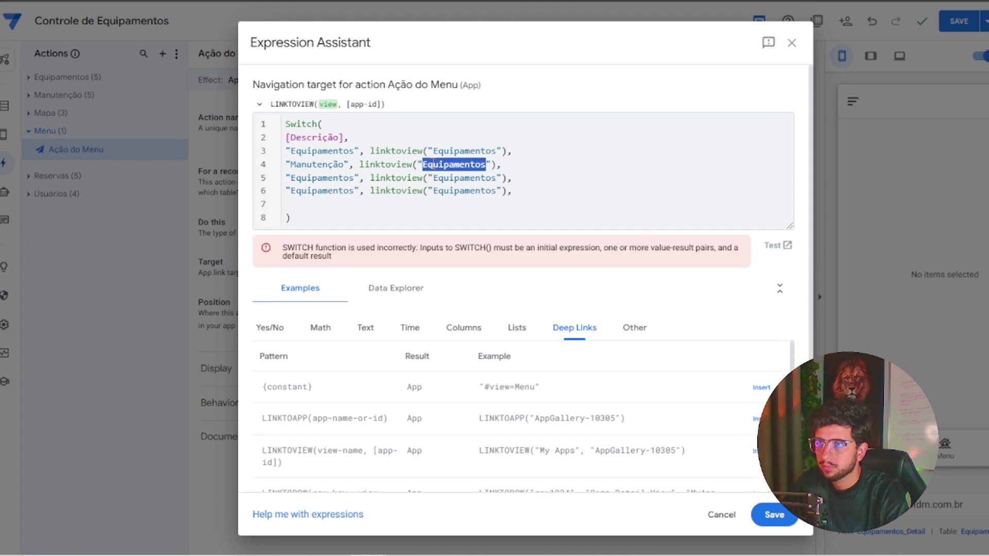
text(ma)
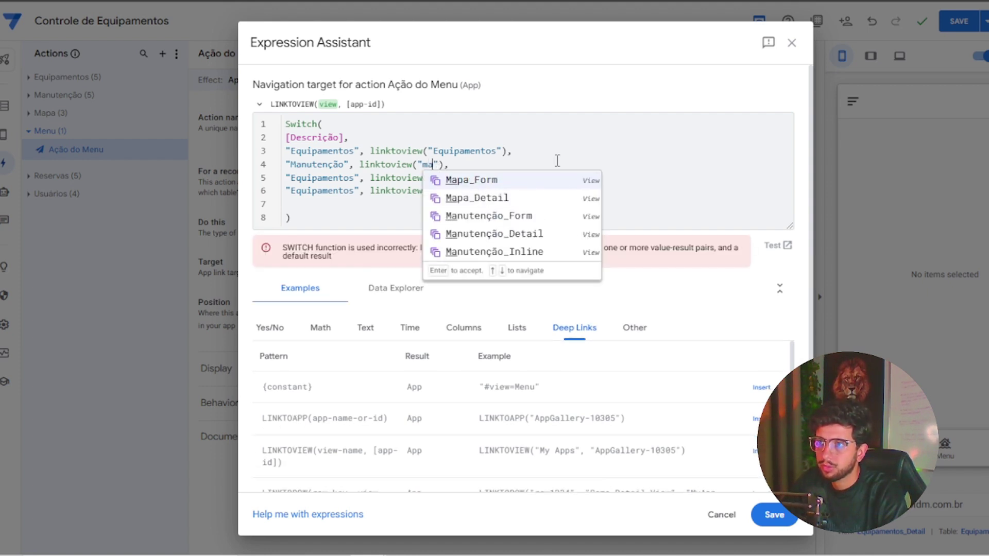
click(473, 161)
click(433, 165)
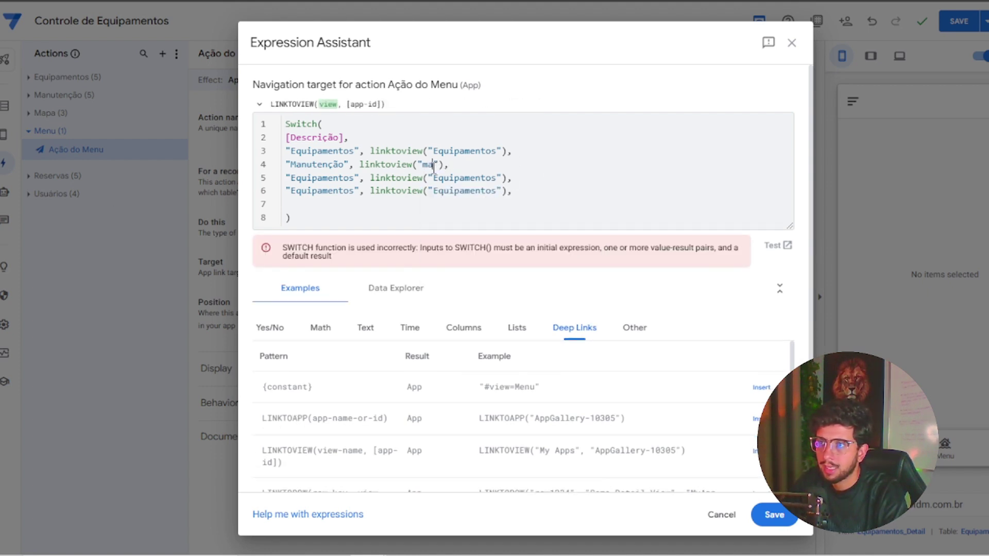
double_click(312, 164)
key(ctrl+c)
double_click(427, 164)
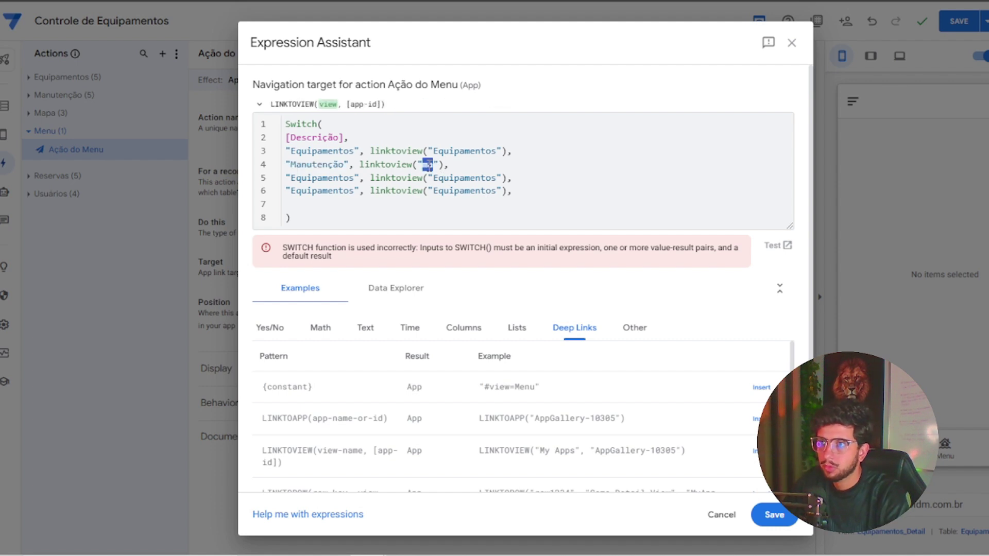
key(ctrl+v)
Change the third Switch case to "Usuários", linktoview("Usuários").
double_click(324, 177)
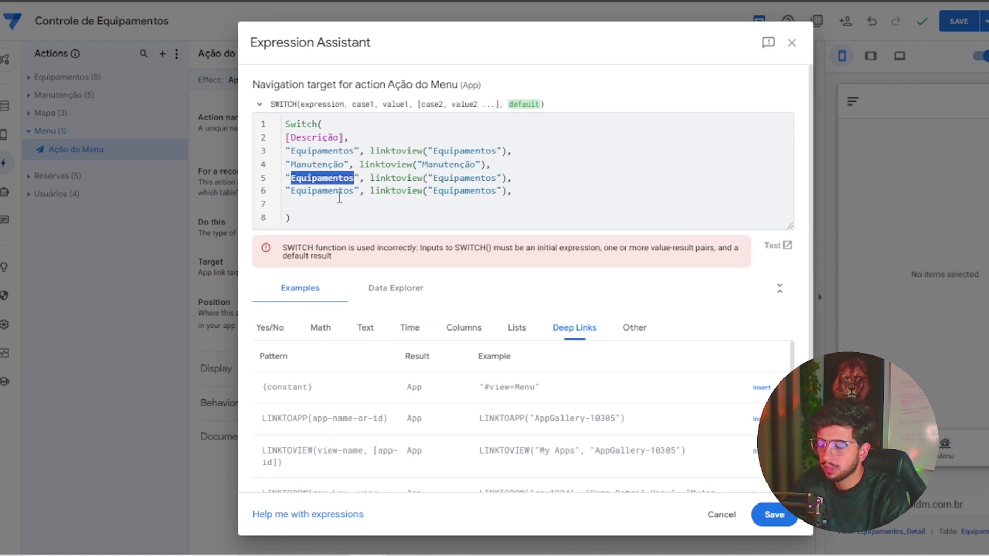
text(Us)
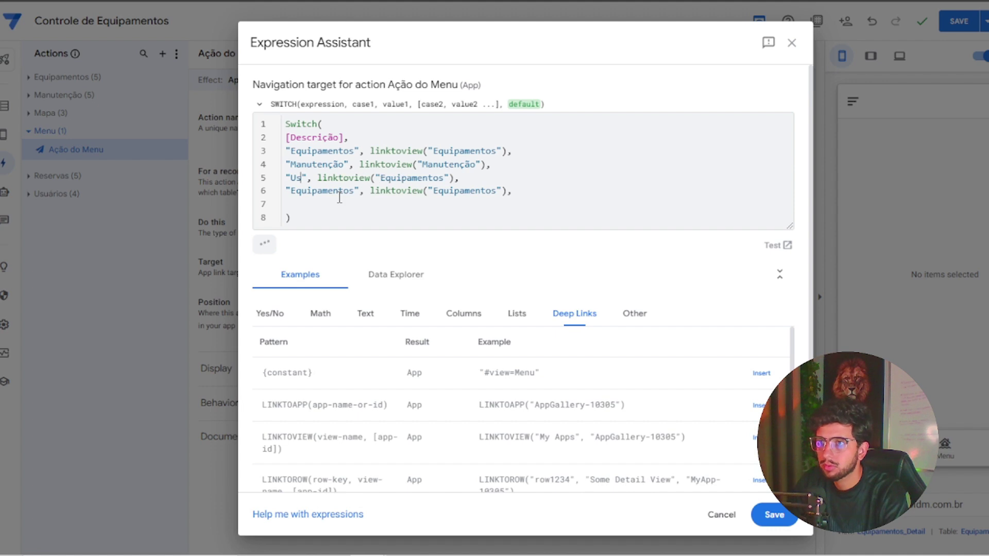
text(uários)
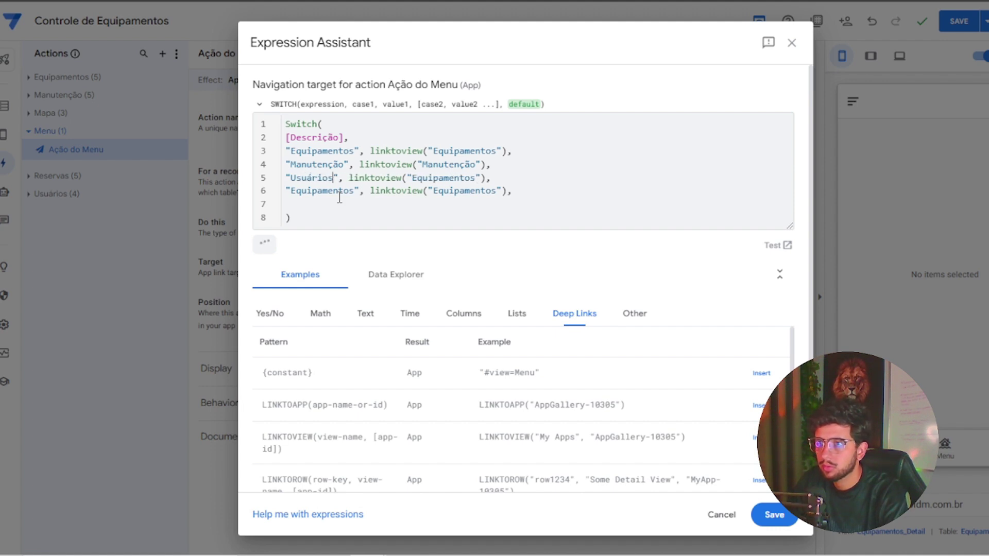
double_click(323, 190)
double_click(311, 177)
key(ctrl+c)
double_click(421, 178)
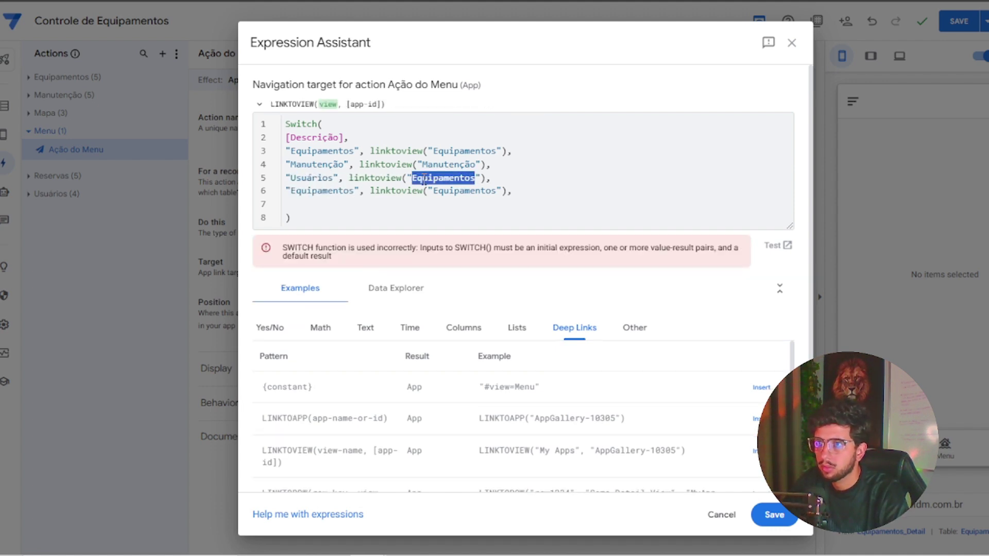
key(ctrl+v)
Change the fourth Switch case to "Reservas", linktoview("Reservas").
double_click(329, 191)
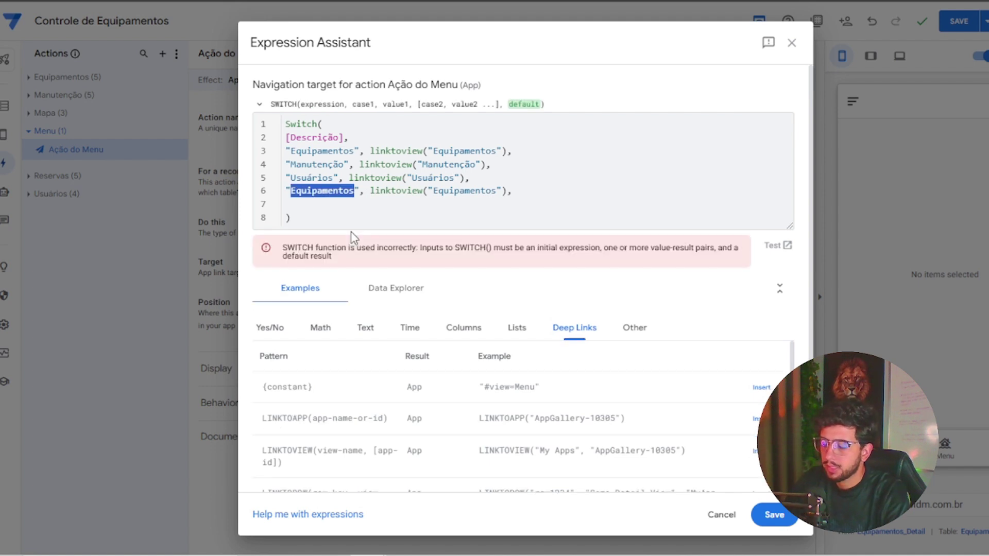
text(Reser)
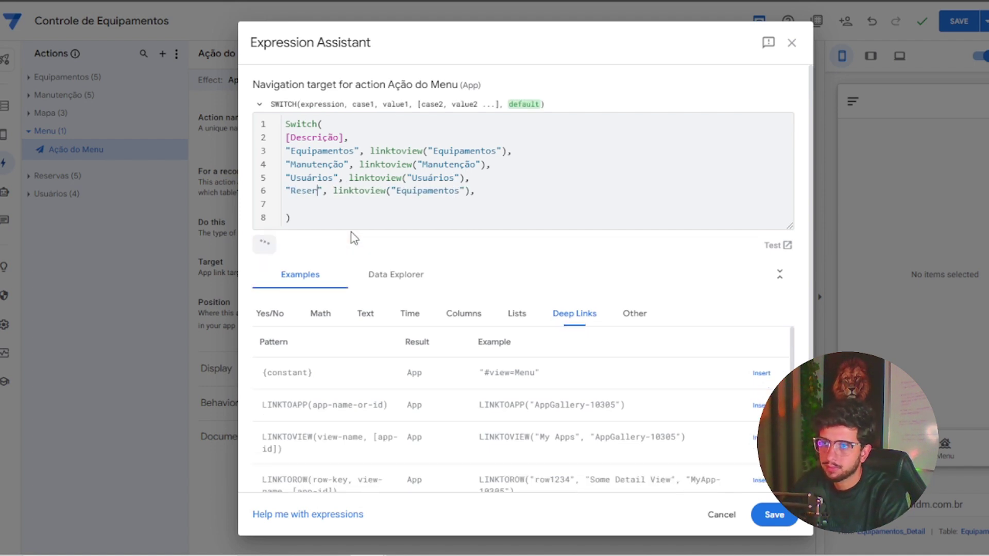
text(vas)
double_click(323, 191)
key(ctrl+c)
double_click(455, 191)
key(ctrl+v)
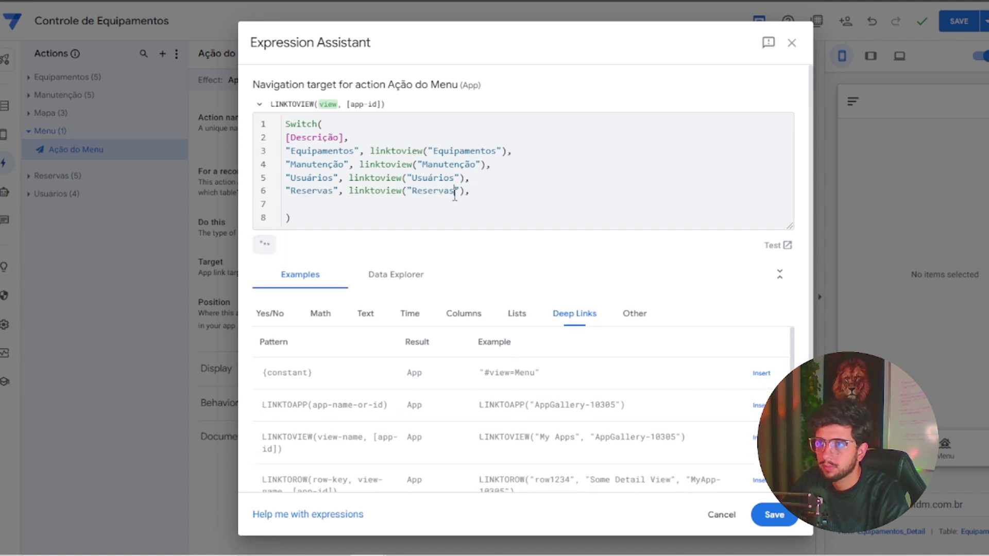
Complete and save the Switch expression with an empty "" default before the closing parenthesis, and set the action's position to Hide.
click(496, 193)
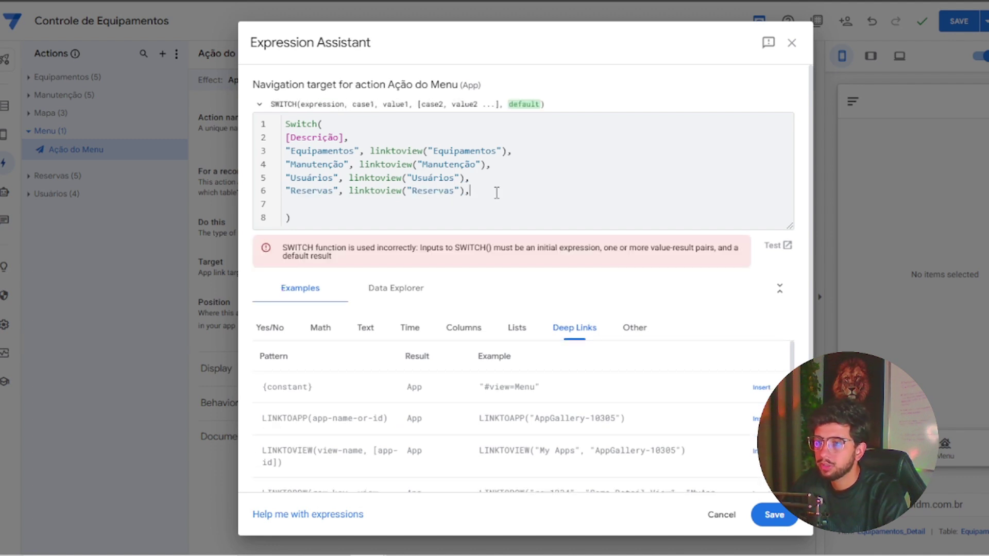
key(Return)
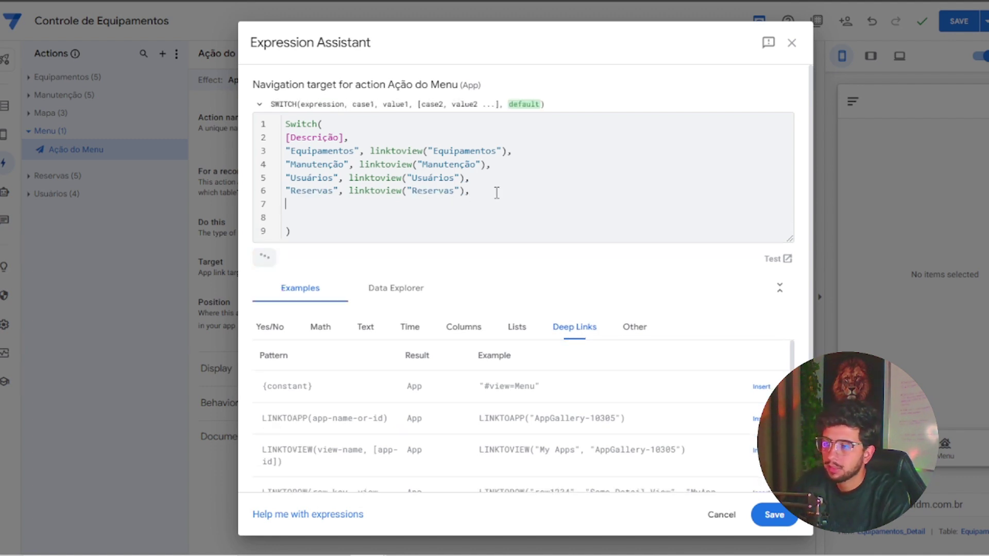
text(")
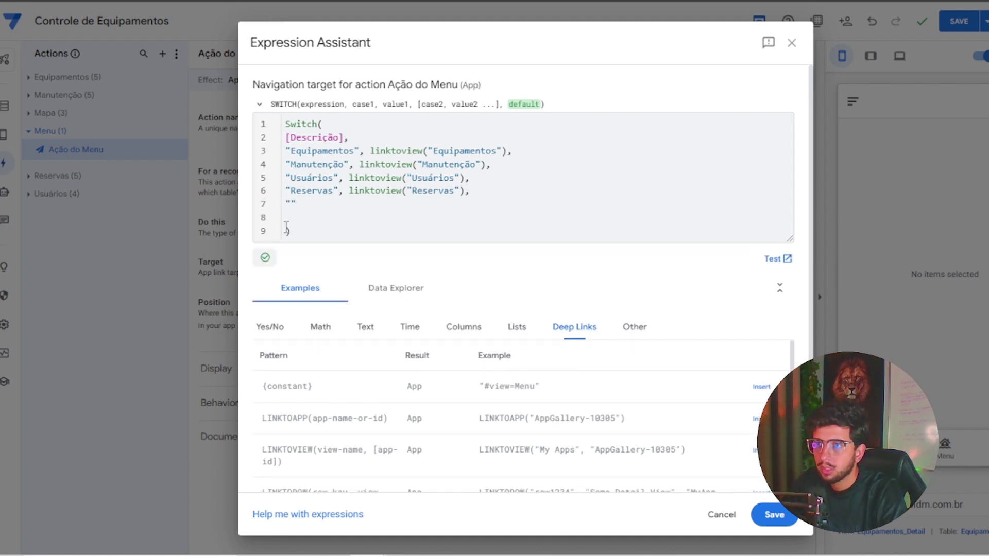
key(BackSpace)
key(BackSpace)
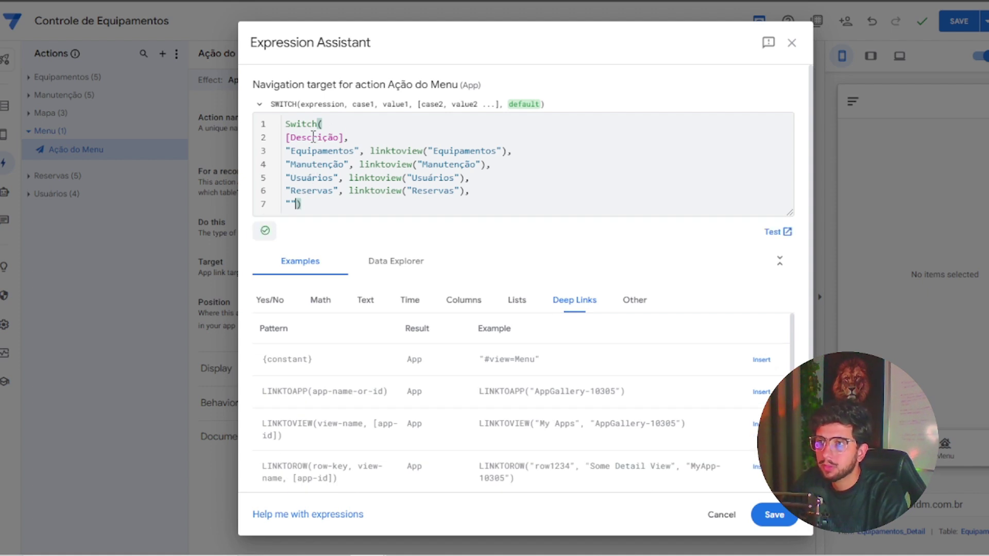
click(772, 514)
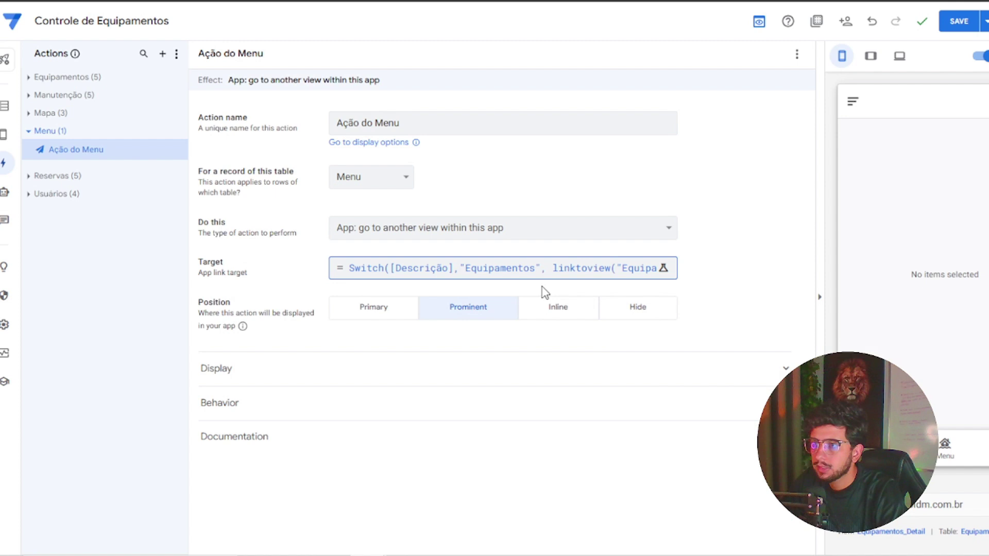
click(652, 311)
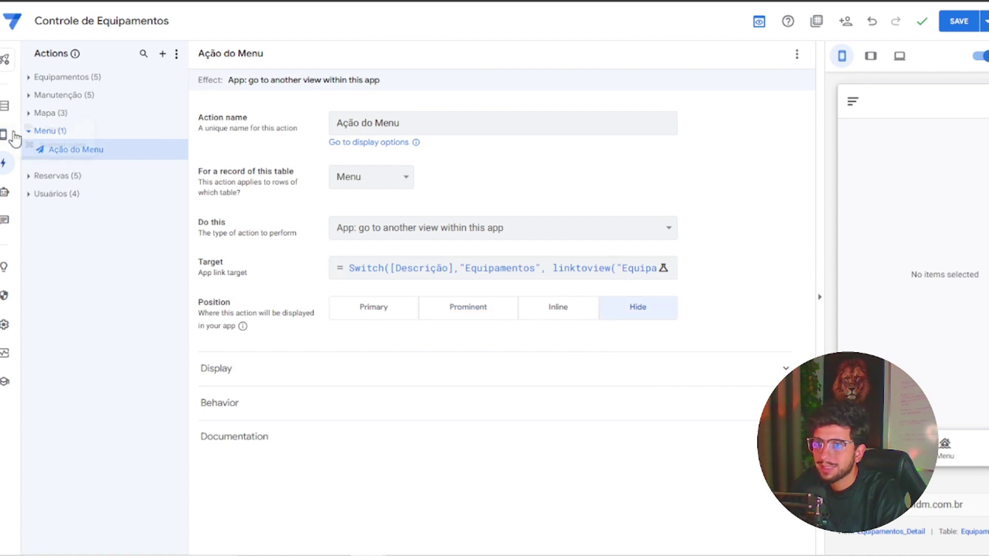
Assign Ação do Menu as the Menu view's Row Selected event action and save the app.
mouse_move(4, 134)
click(61, 134)
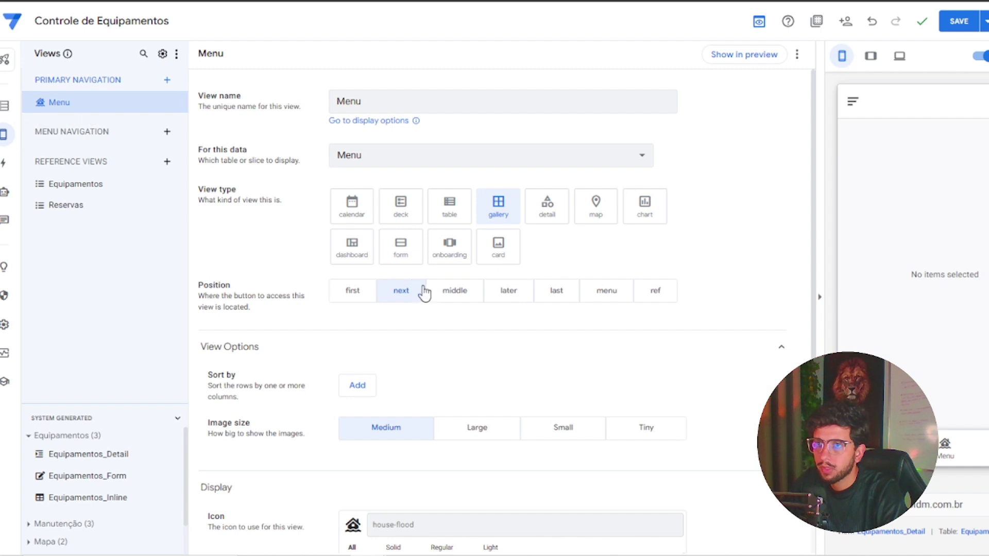
scroll(407, 308, down, 5)
scroll(278, 448, down, 3)
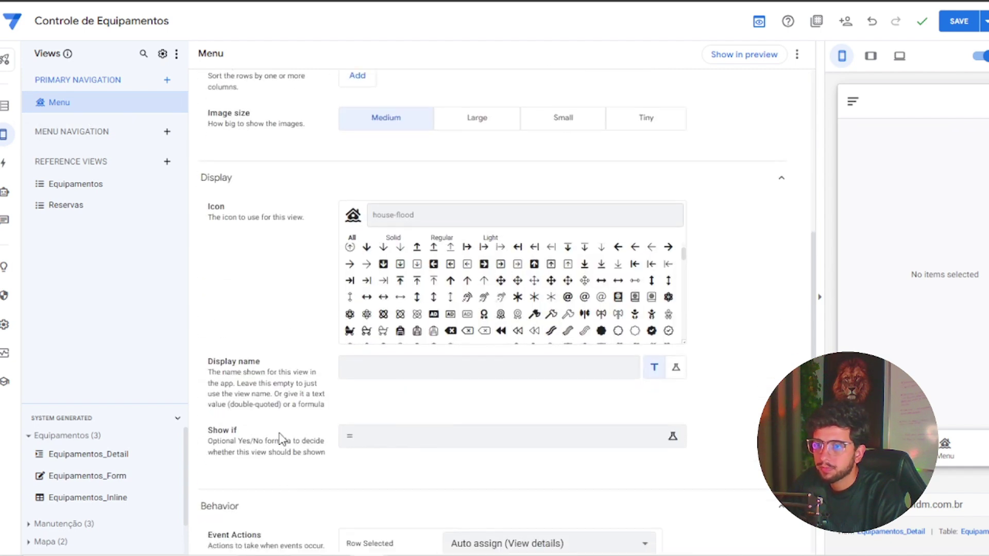
click(494, 419)
click(513, 475)
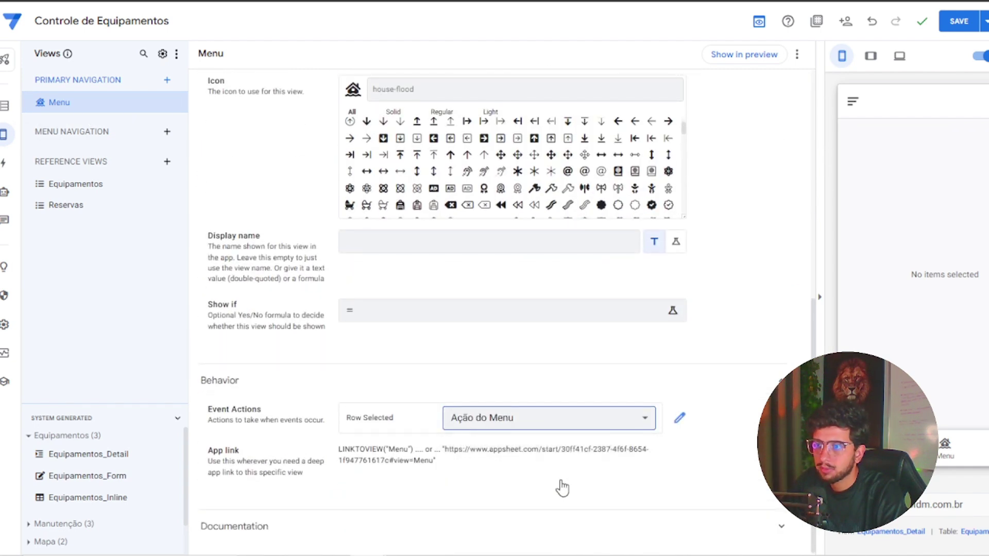
click(959, 23)
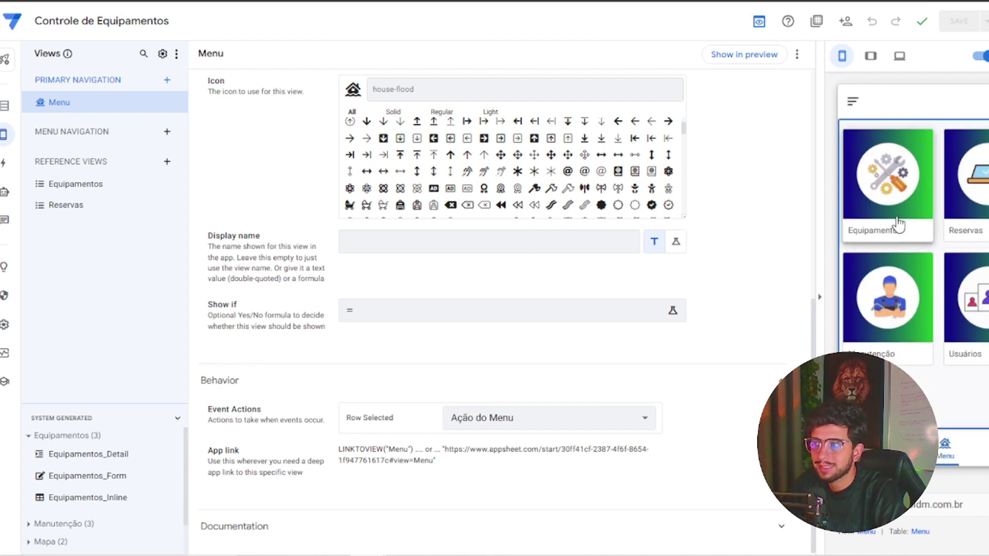
Test the Equipamentos card of the Menu gallery in the app preview and return to the Menu.
click(908, 282)
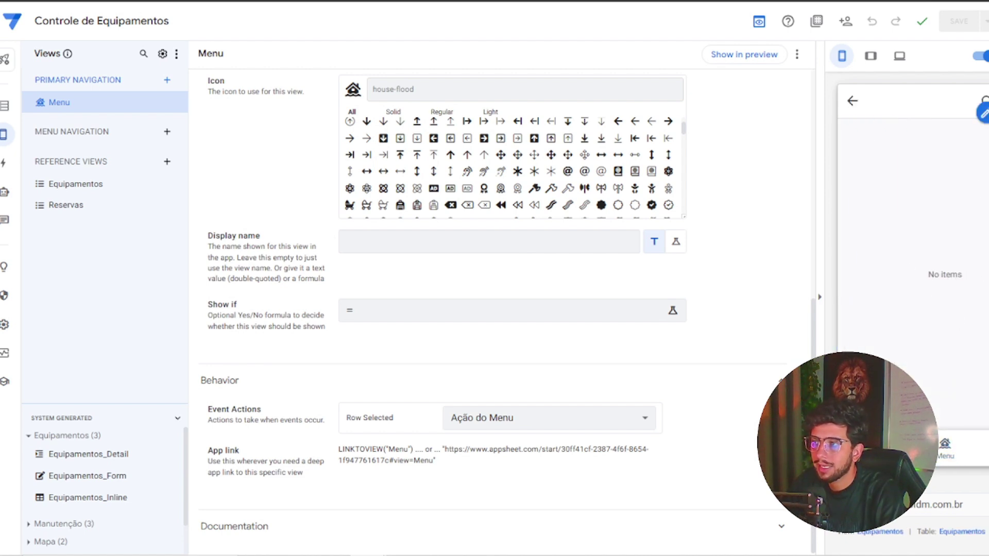
click(853, 102)
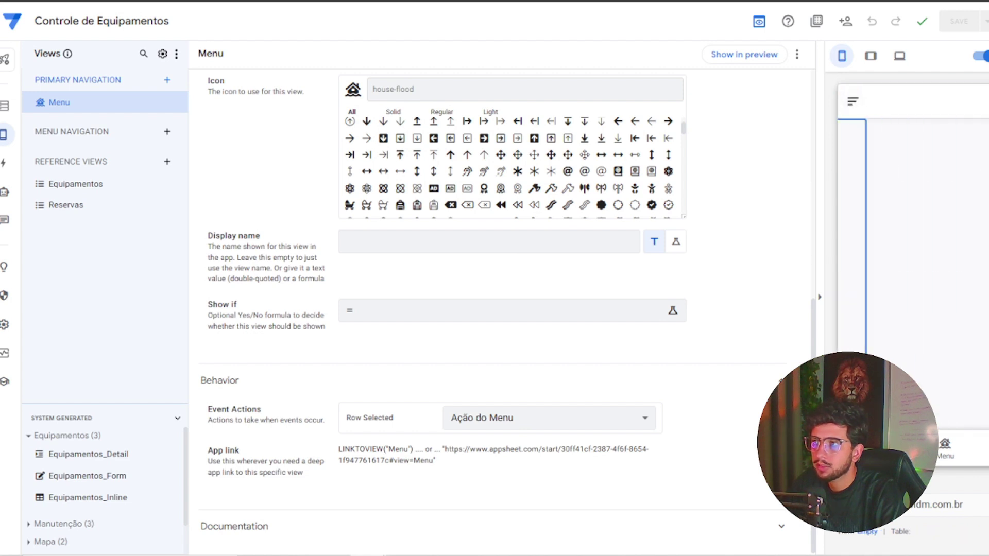
click(944, 447)
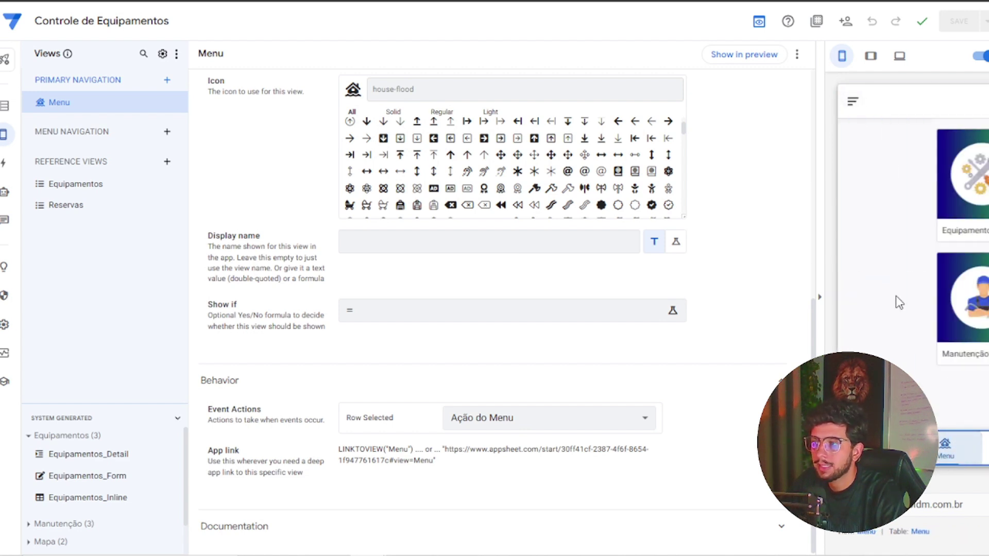
click(983, 226)
click(942, 453)
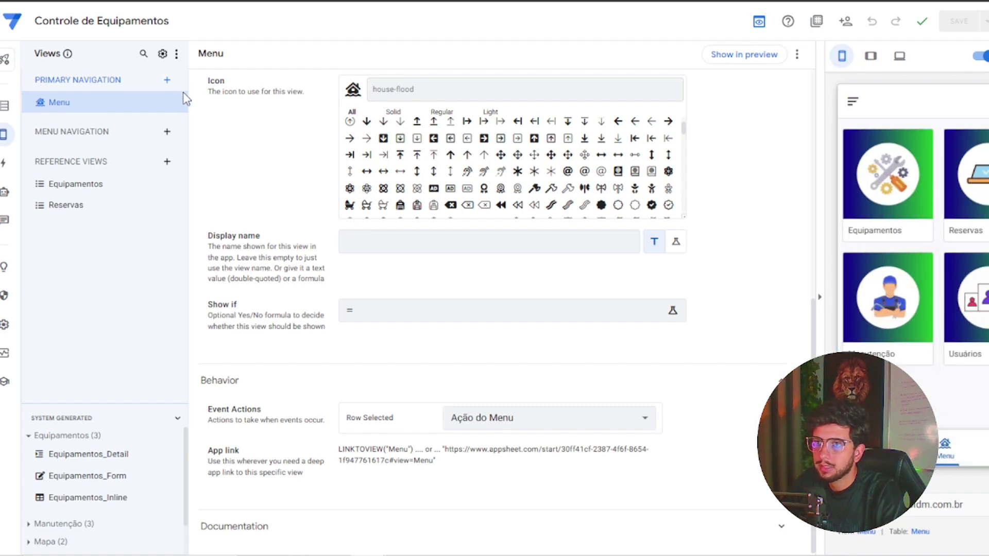
Create a new reference view based on the Manutenção table and name it Manutenção.
click(167, 161)
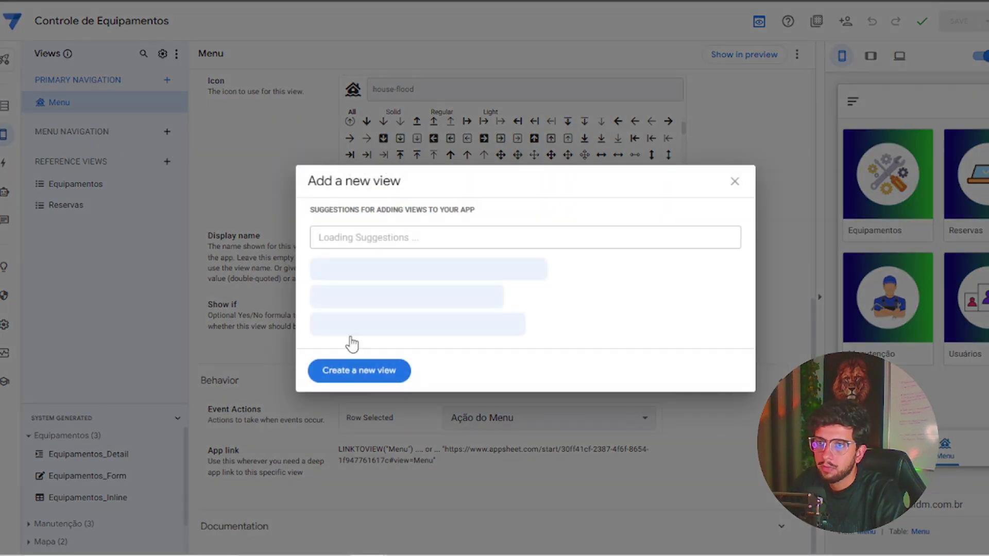
click(374, 381)
scroll(375, 249, up, 10)
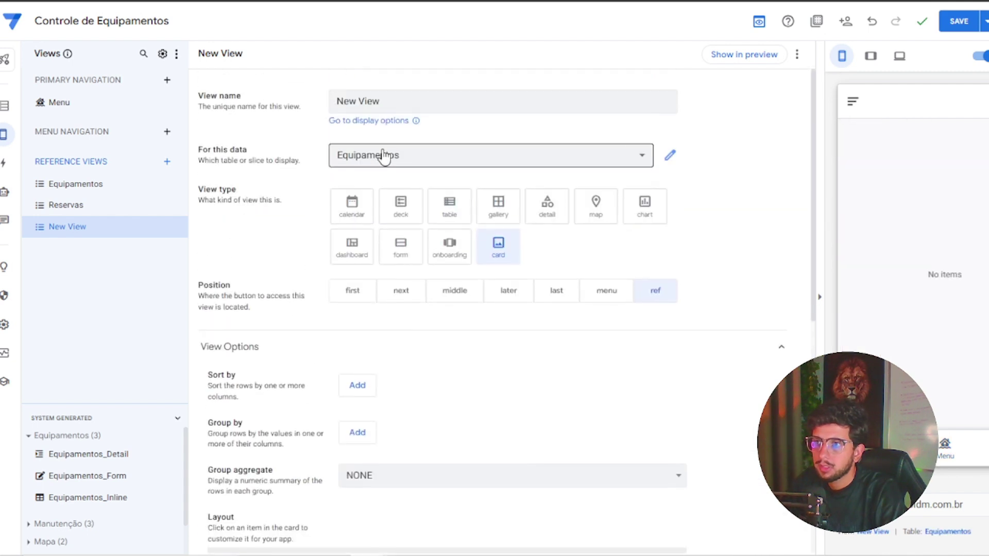
click(383, 156)
click(375, 254)
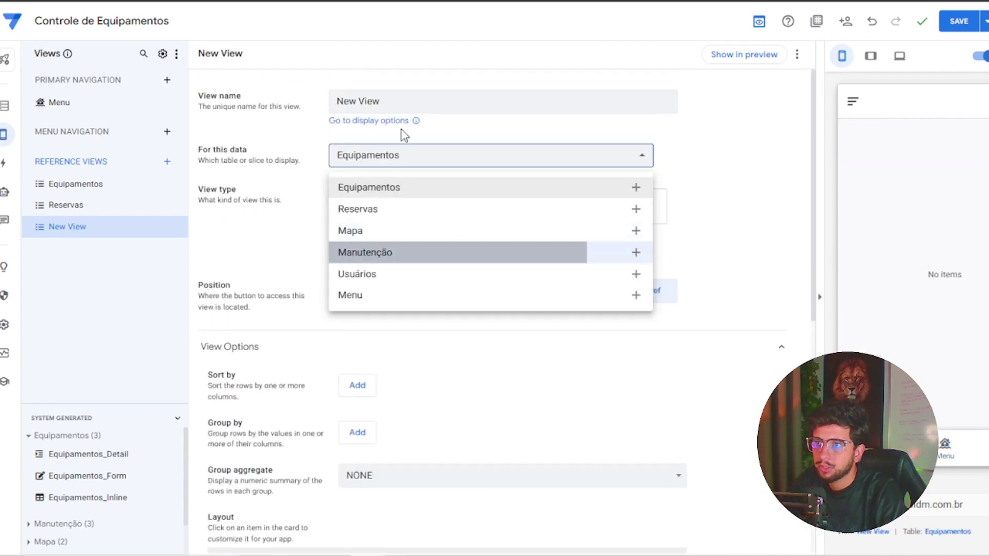
click(395, 98)
double_click(394, 98)
click(395, 98)
double_click(395, 100)
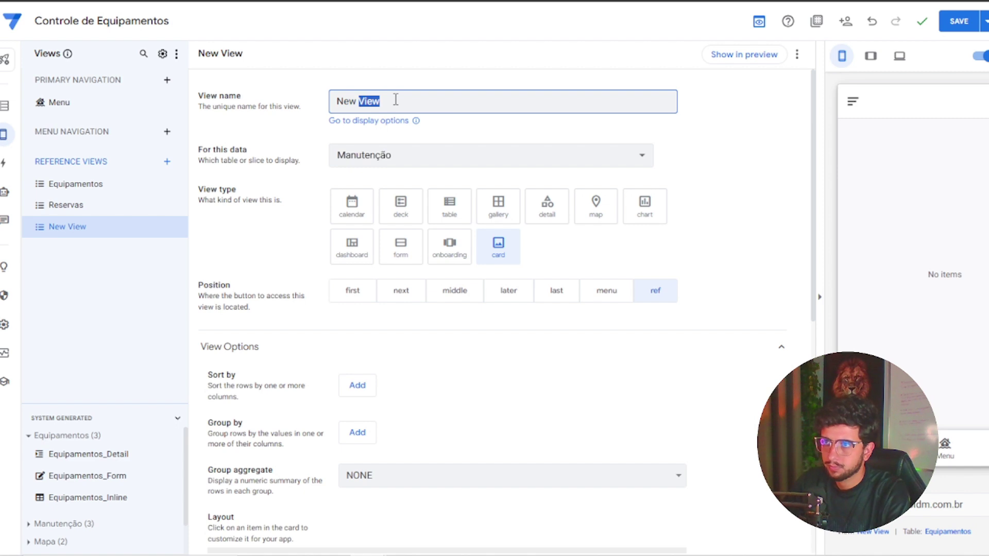
triple_click(395, 99)
text(Manutenção)
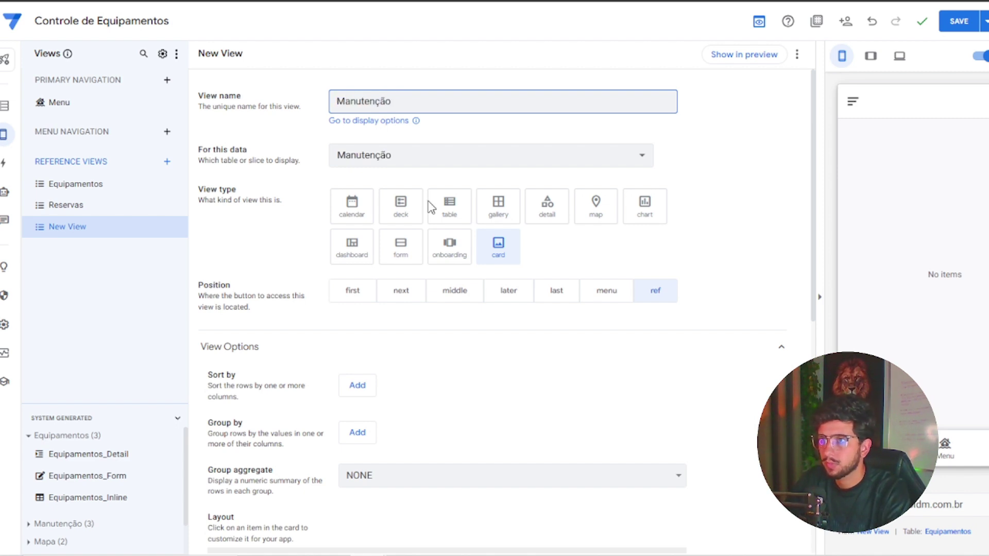
Set the Manutenção view's type to table and review its view options.
click(482, 210)
click(449, 205)
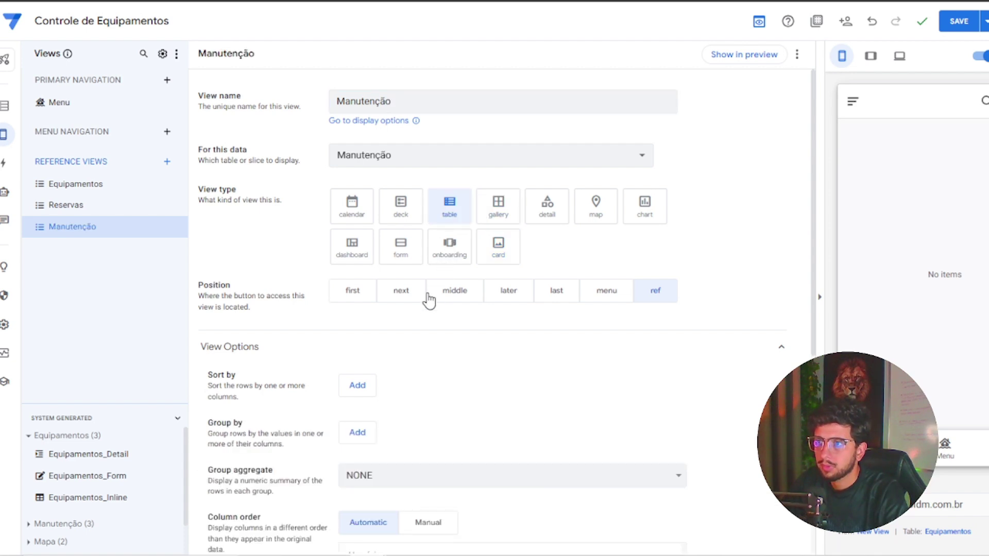
scroll(426, 288, down, 4)
scroll(427, 343, up, 2)
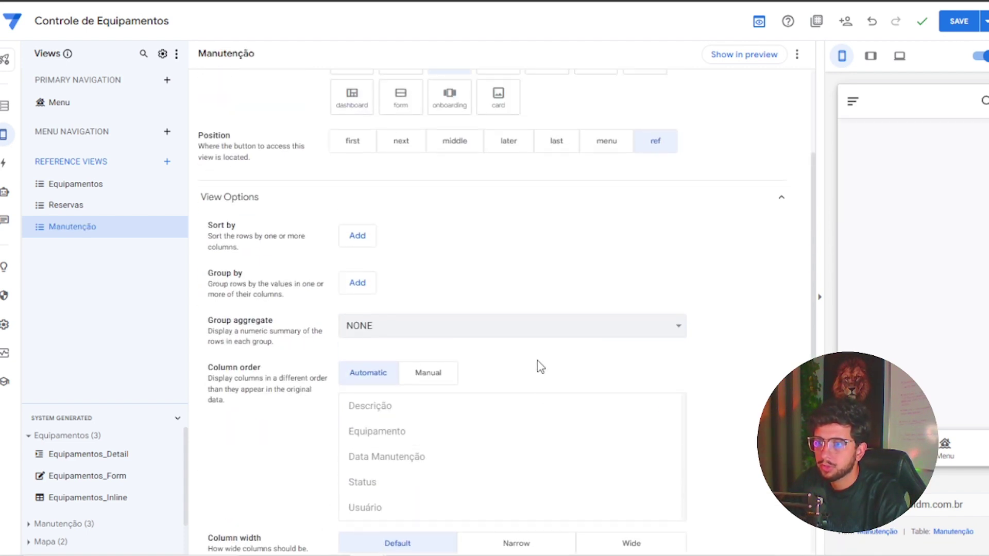
scroll(536, 366, down, 2)
scroll(503, 335, up, 5)
Create a reference view named Usuários based on the Usuários table, and save the app.
click(167, 162)
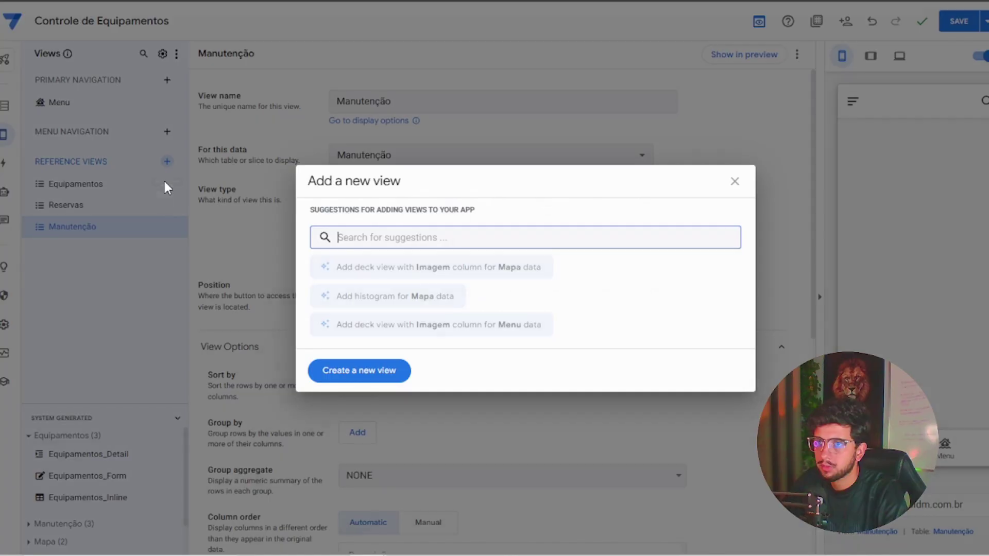
click(379, 371)
triple_click(387, 99)
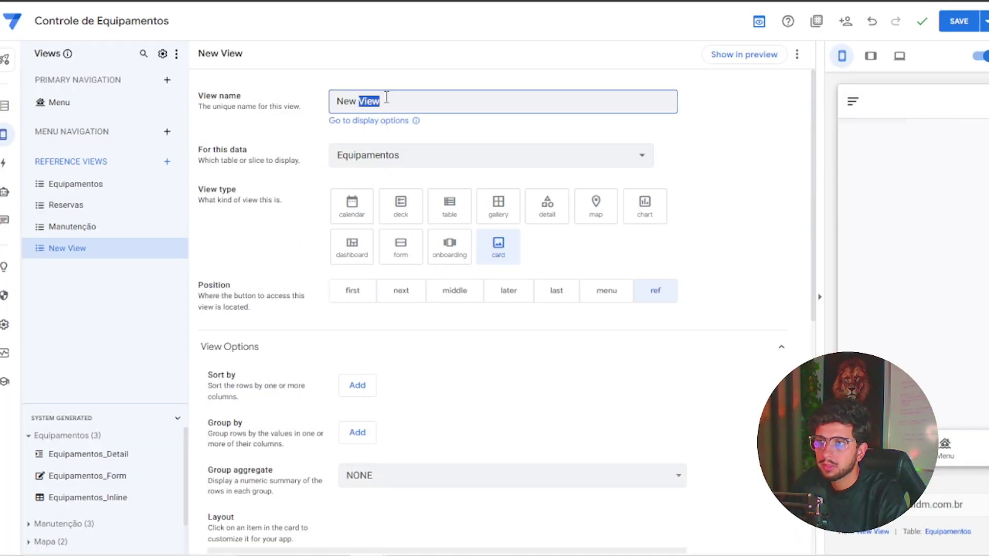
text(Us)
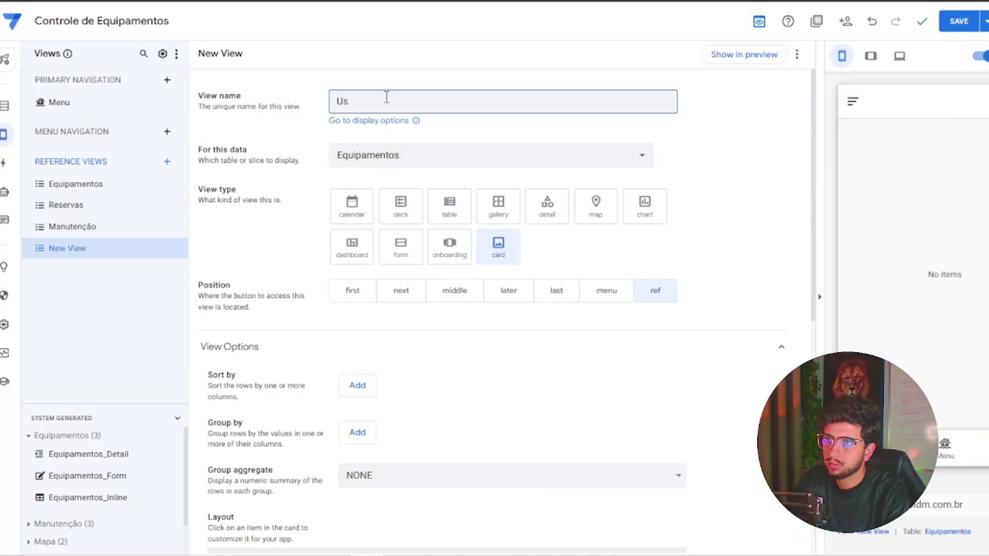
text(uários)
click(409, 157)
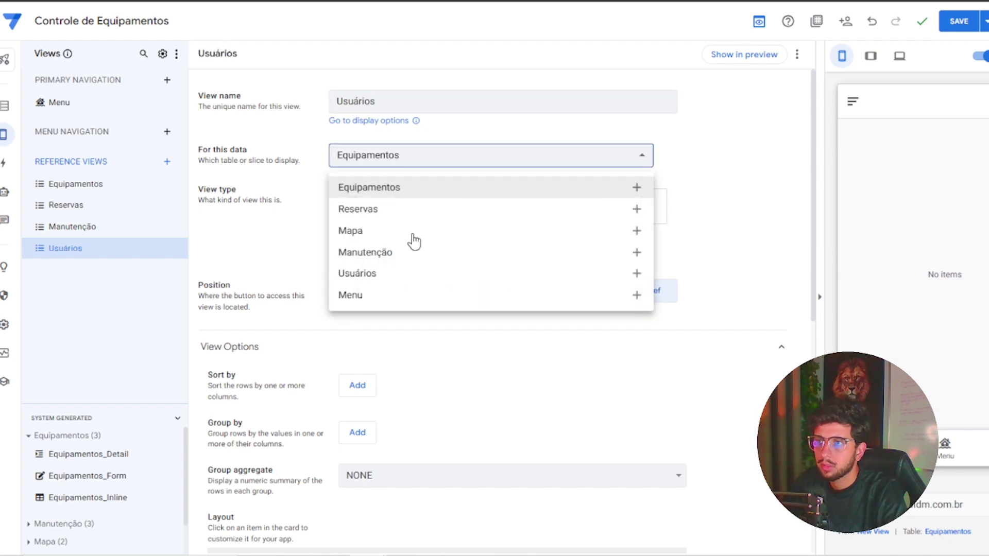
click(385, 278)
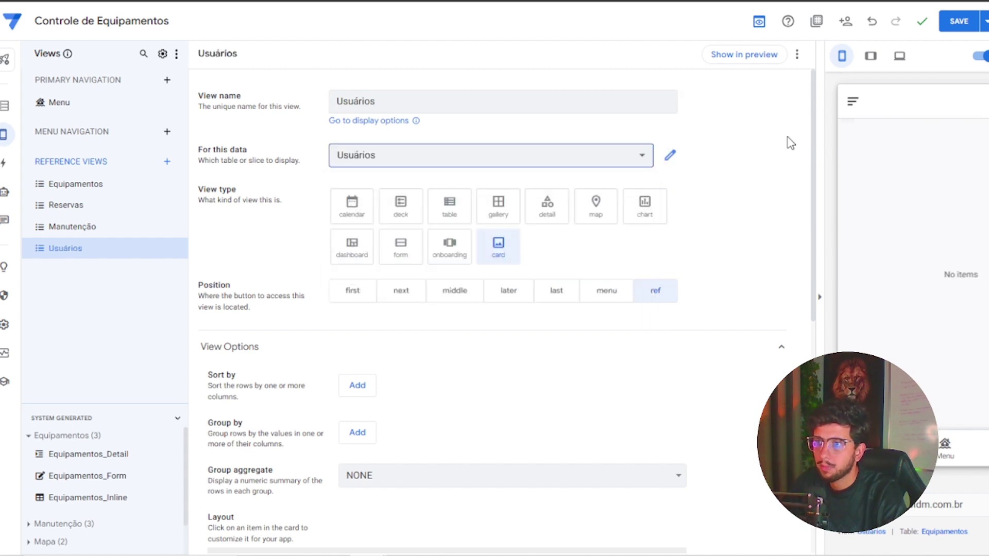
click(957, 23)
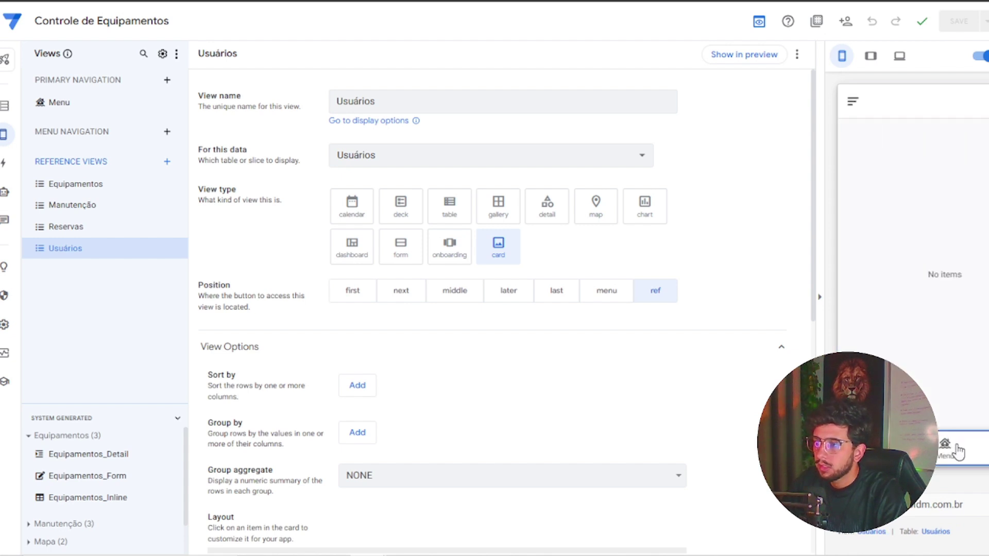
Test the Usuários and Reservas cards of the Menu gallery in the app preview, returning to the Menu after each.
click(943, 446)
click(973, 330)
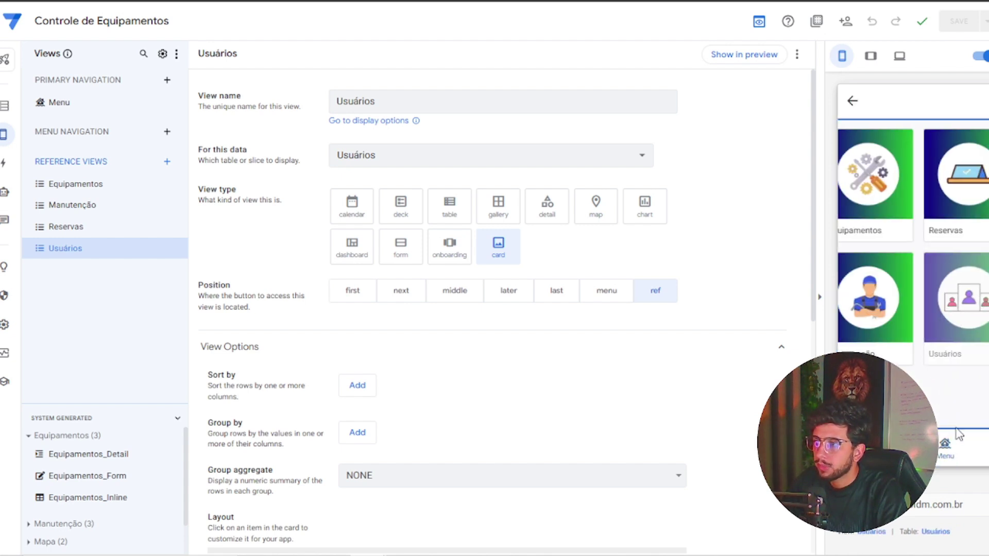
click(945, 446)
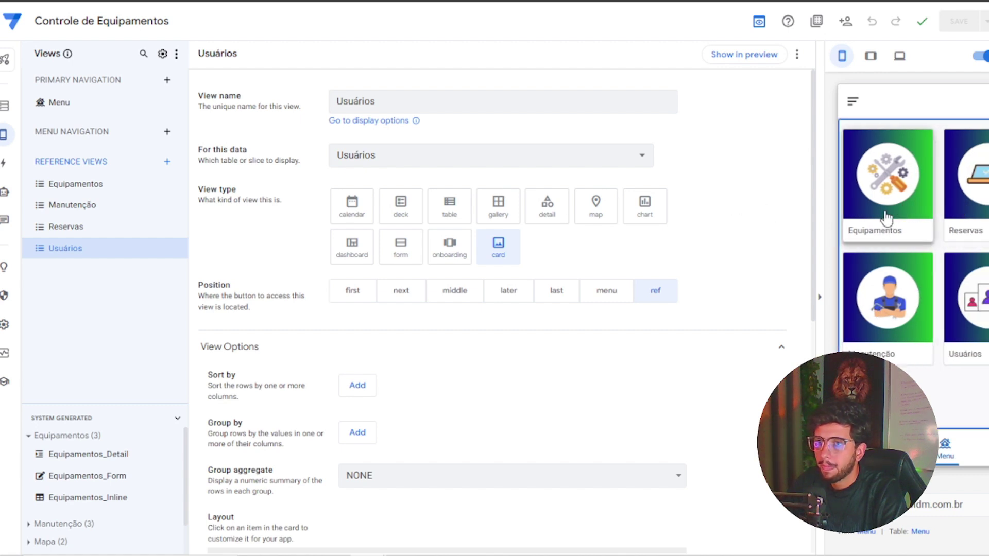
click(967, 196)
click(942, 459)
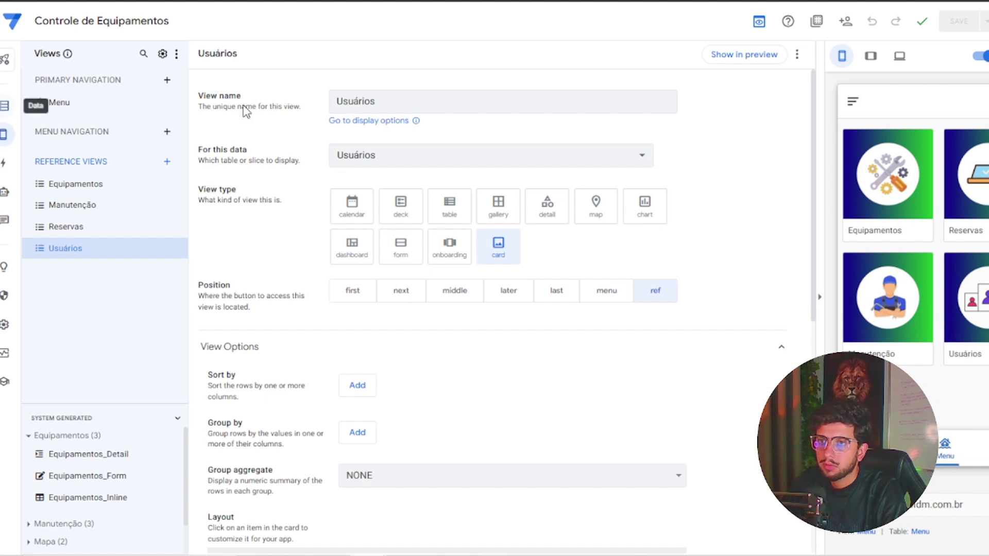
Show the Equipamentos table's columns in the data editor and start a new Equipamentos record in the app preview.
click(5, 105)
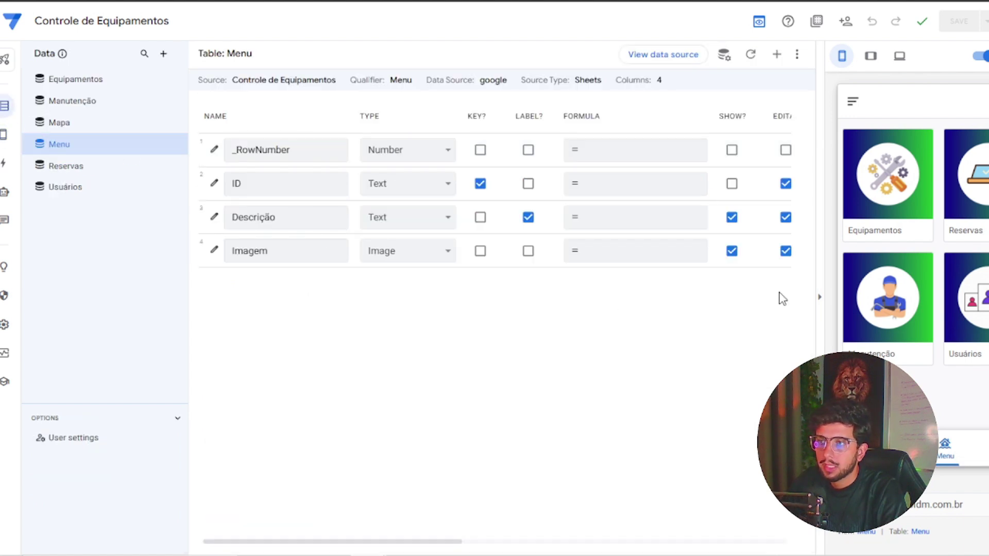
click(105, 90)
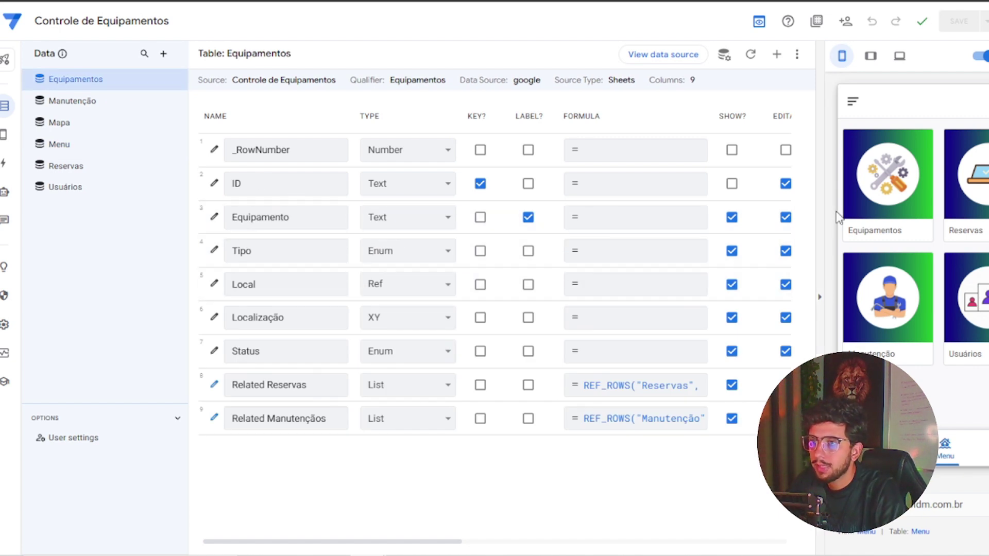
click(887, 175)
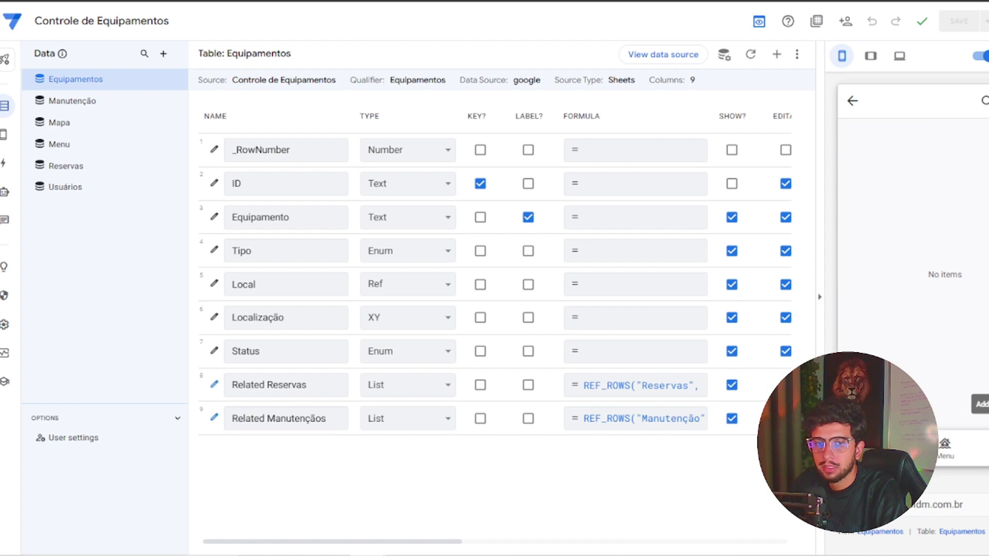
click(978, 405)
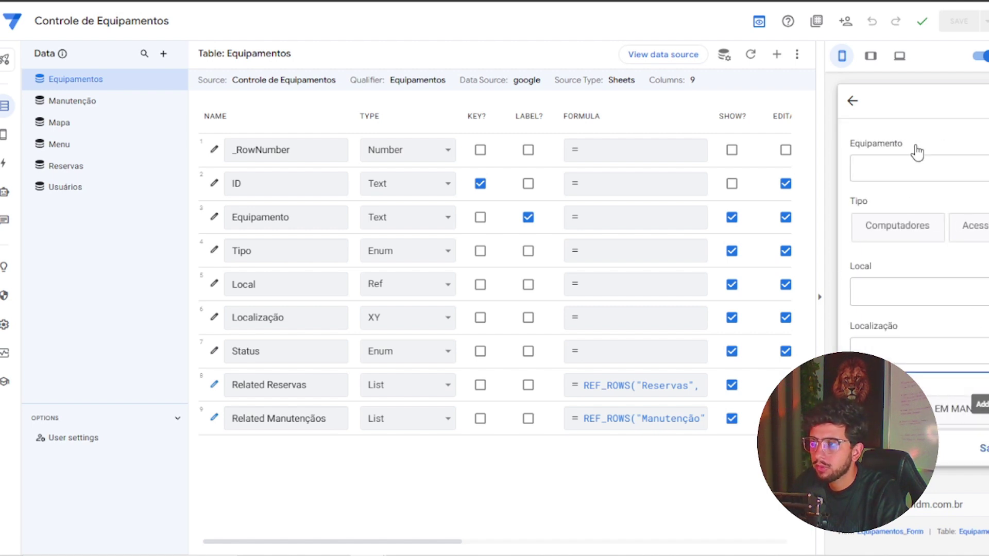
Enter "Notebook I5 8Geração DELL" as the new record's Equipamento and choose Computadores as its Tipo.
click(912, 168)
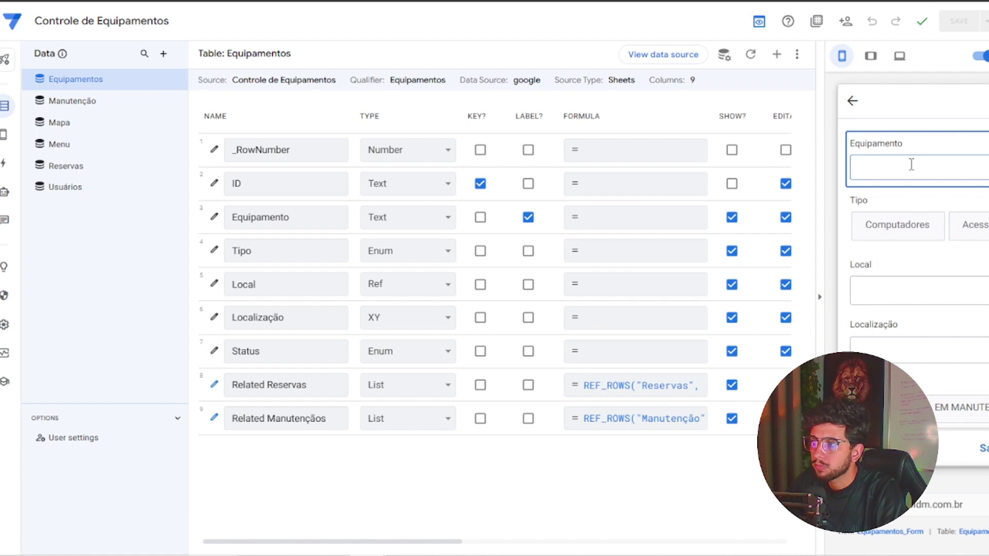
text(Notebook)
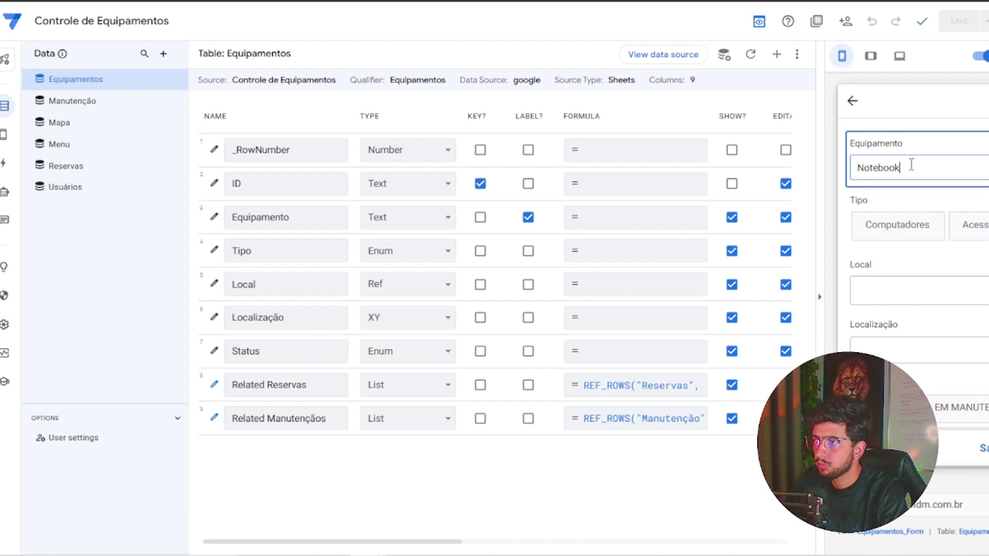
text( I)
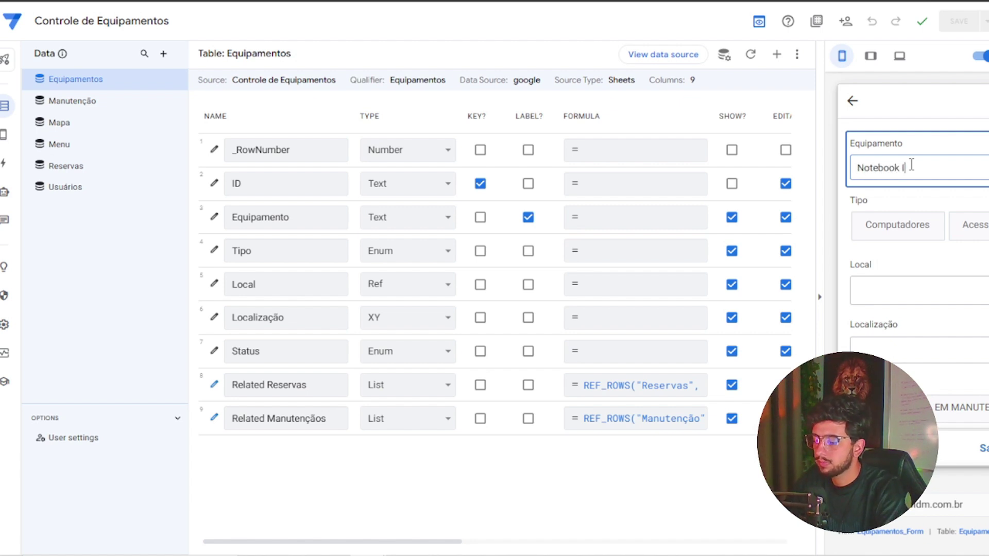
text(5 8Ge)
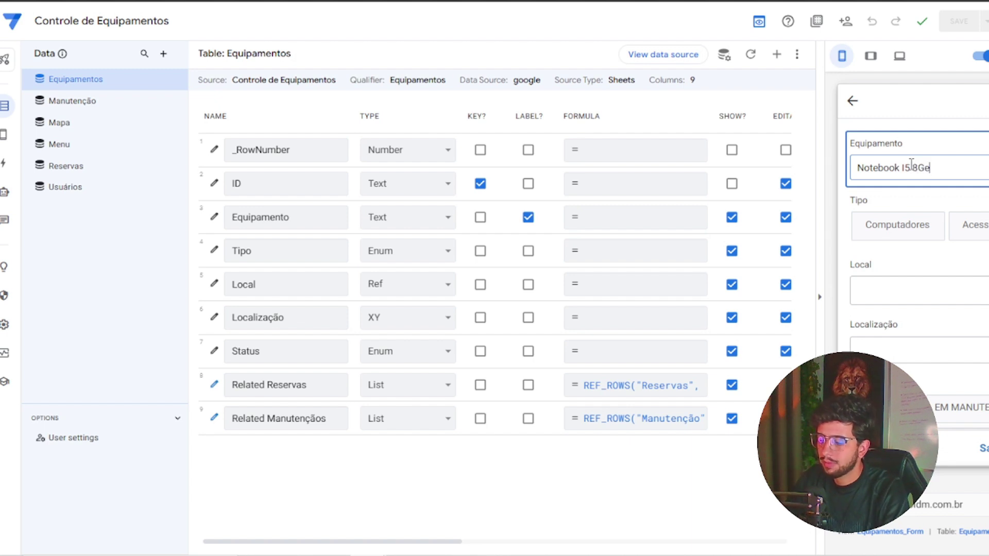
text(ração)
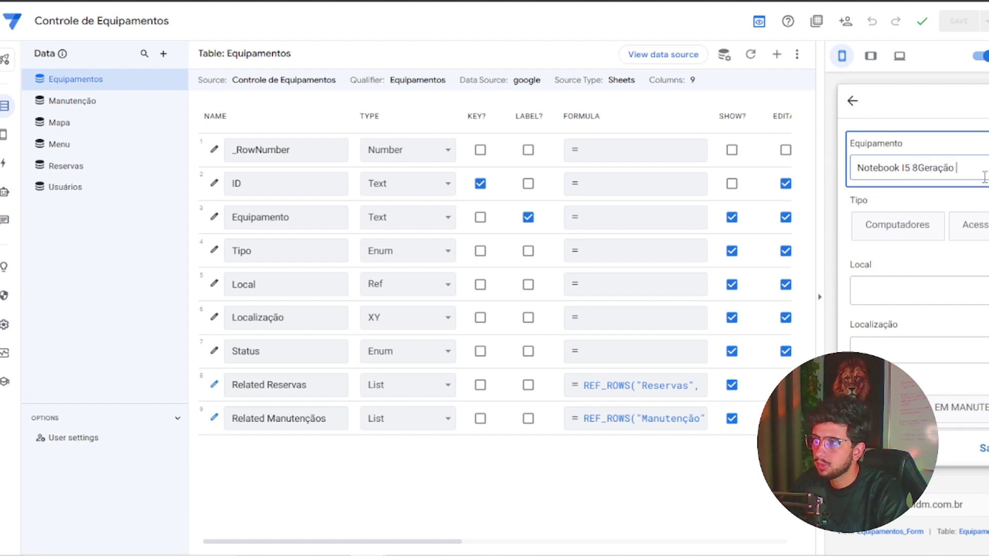
text( DELL)
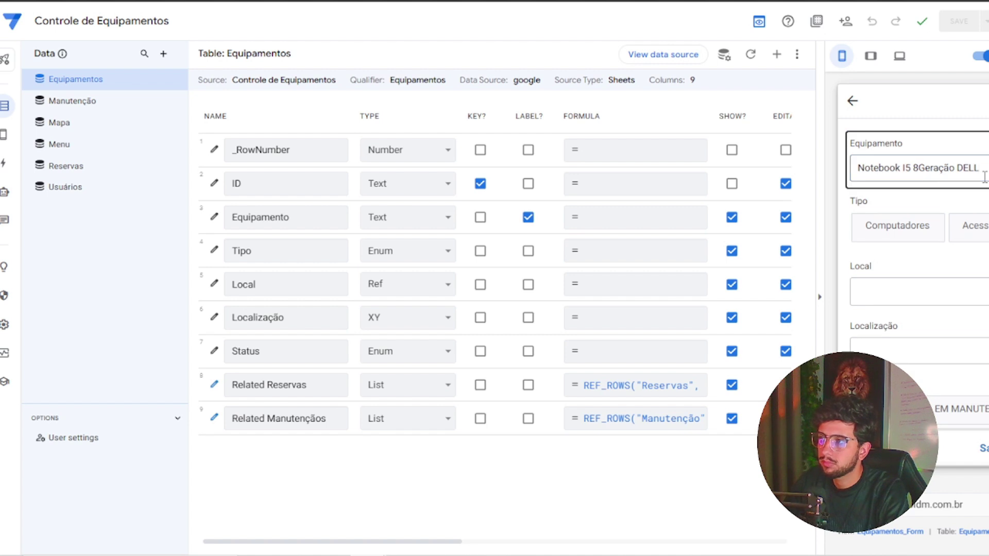
click(933, 226)
Add a new Local named Escritório with the floor plan image "Design sem nome" and save it for the equipment record.
click(919, 281)
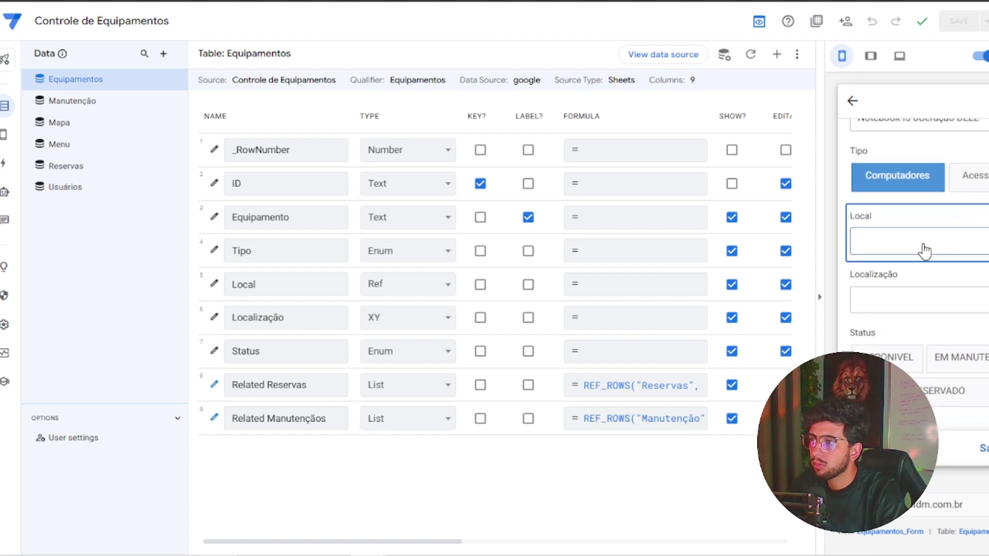
click(926, 246)
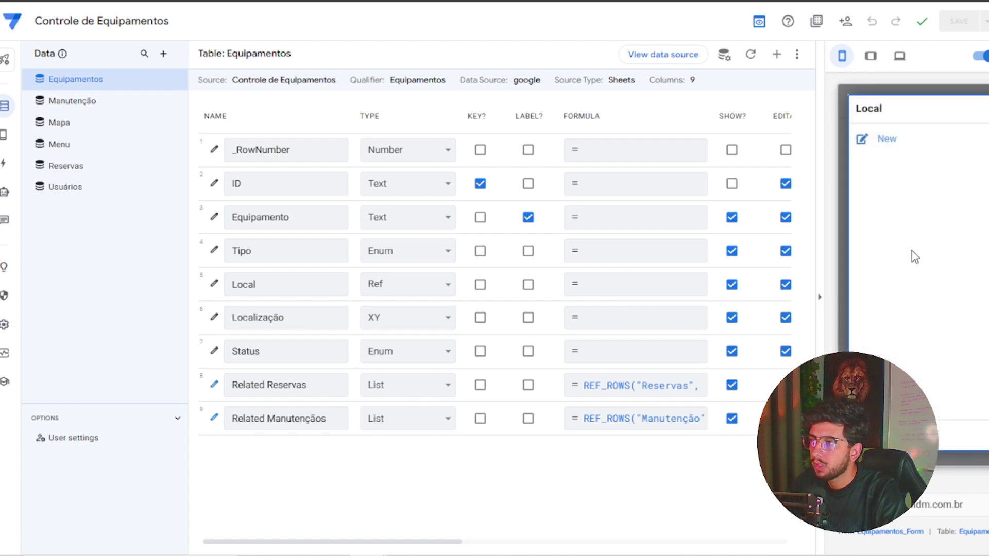
click(886, 145)
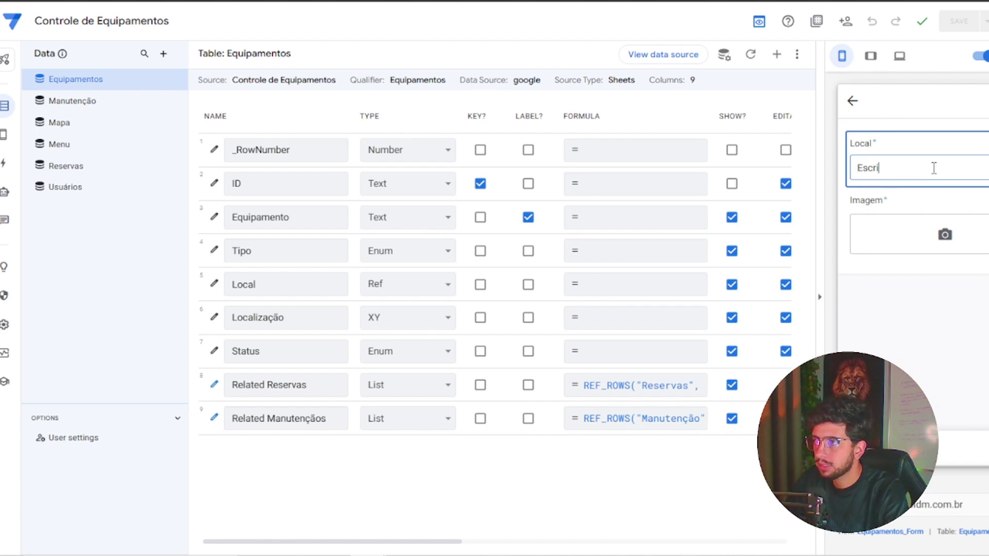
text(o)
click(943, 235)
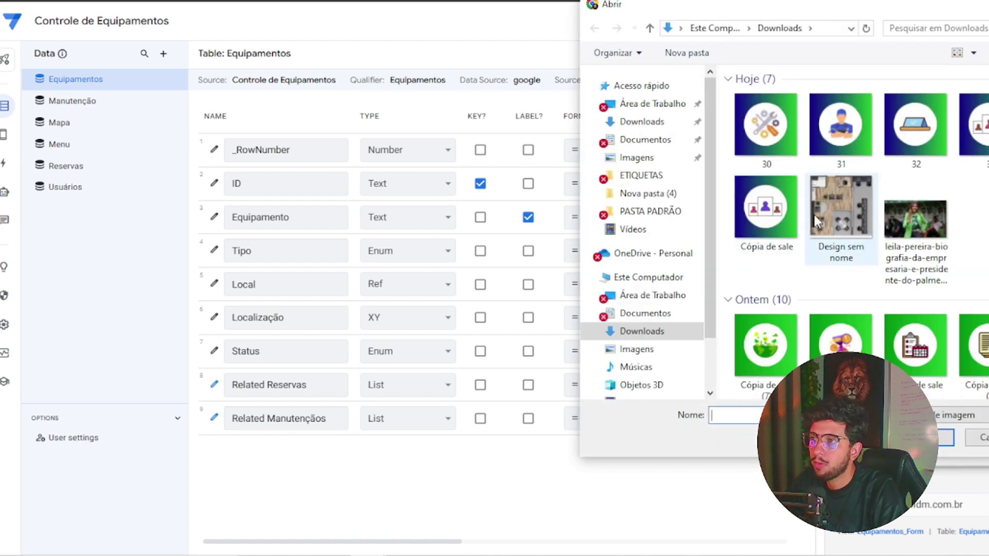
click(833, 214)
double_click(833, 214)
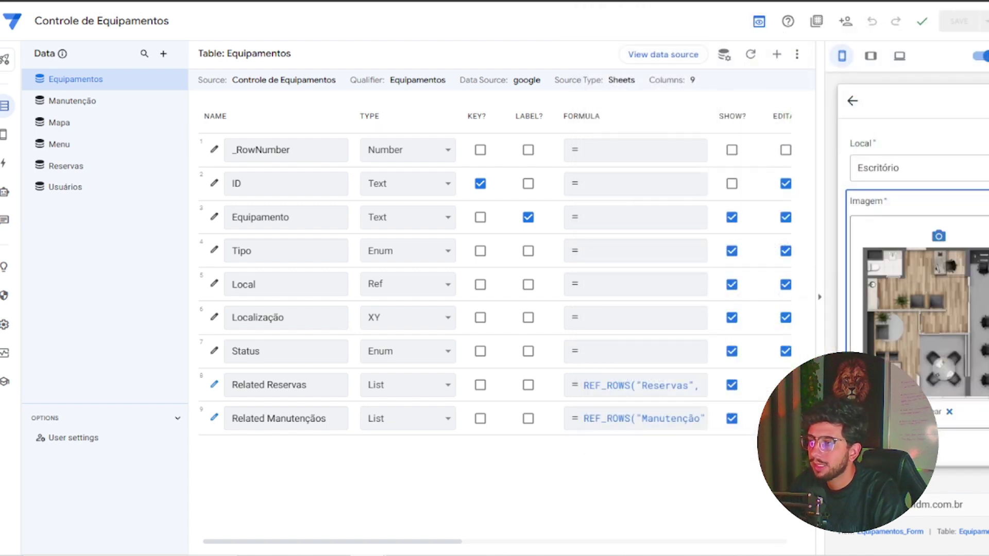
scroll(949, 271, up, 3)
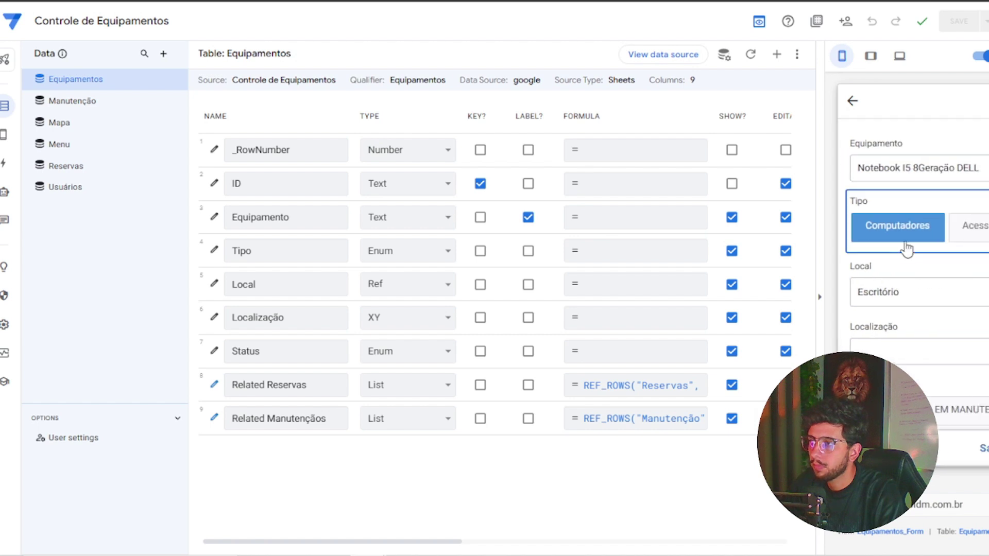
Set the equipment record's Status to DISPONIVEL, leaving Localização empty, and save the record.
scroll(954, 275, down, 1)
click(917, 286)
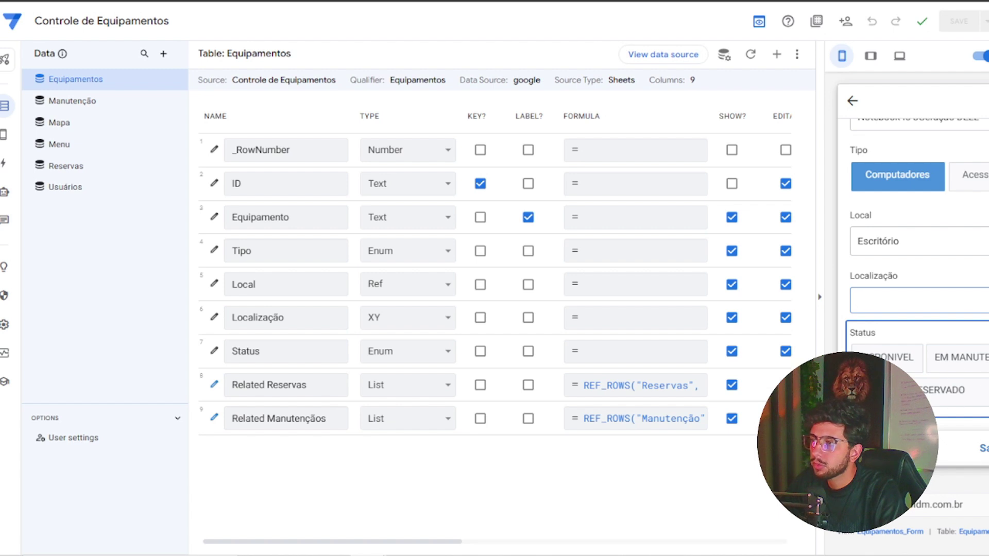
click(886, 357)
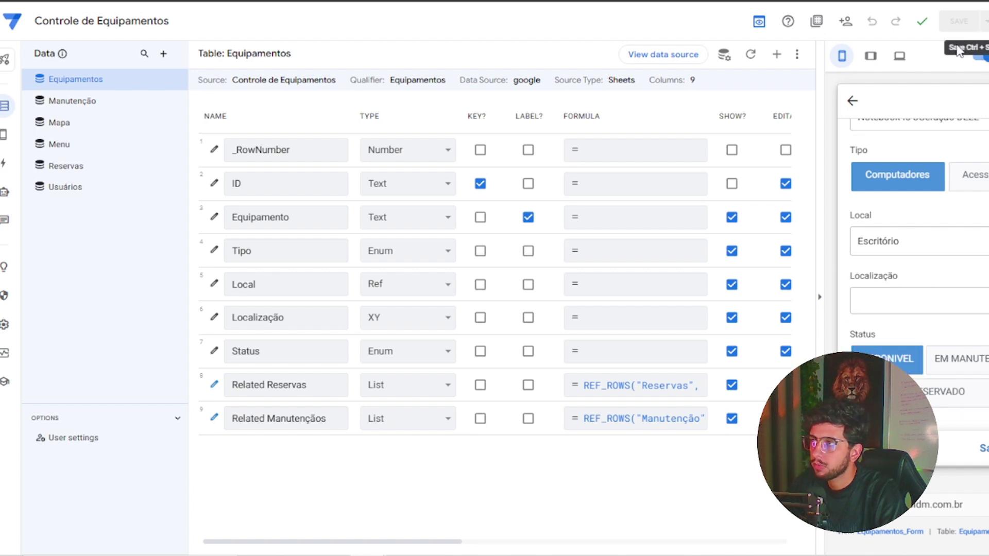
click(983, 449)
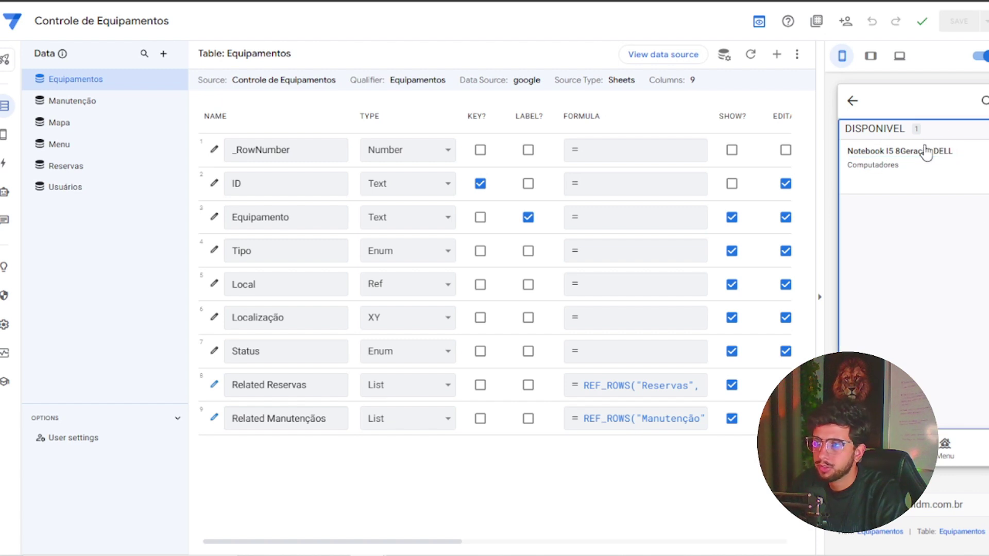
Change the Equipamentos view's type from deck to table and inspect its columns in the app preview.
click(978, 151)
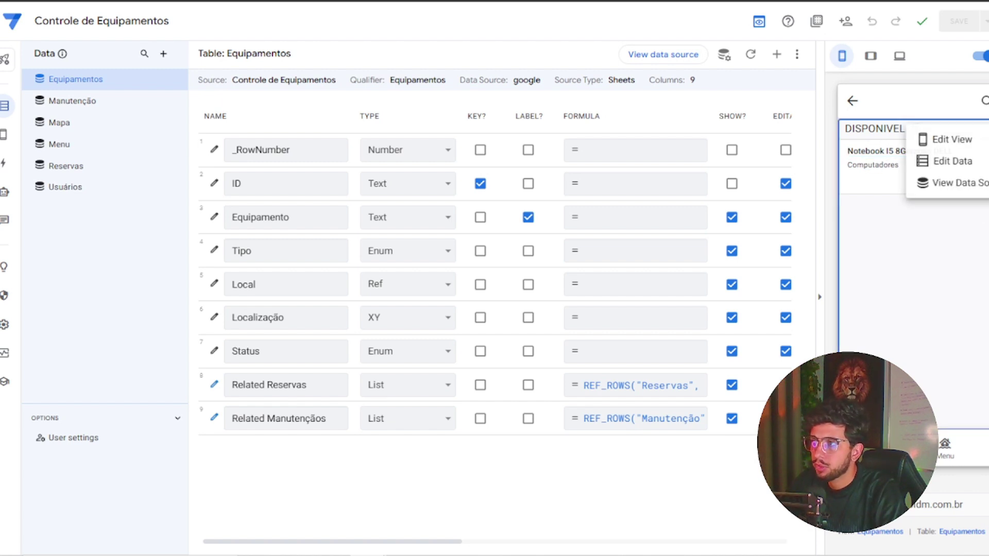
click(973, 141)
scroll(473, 328, down, 2)
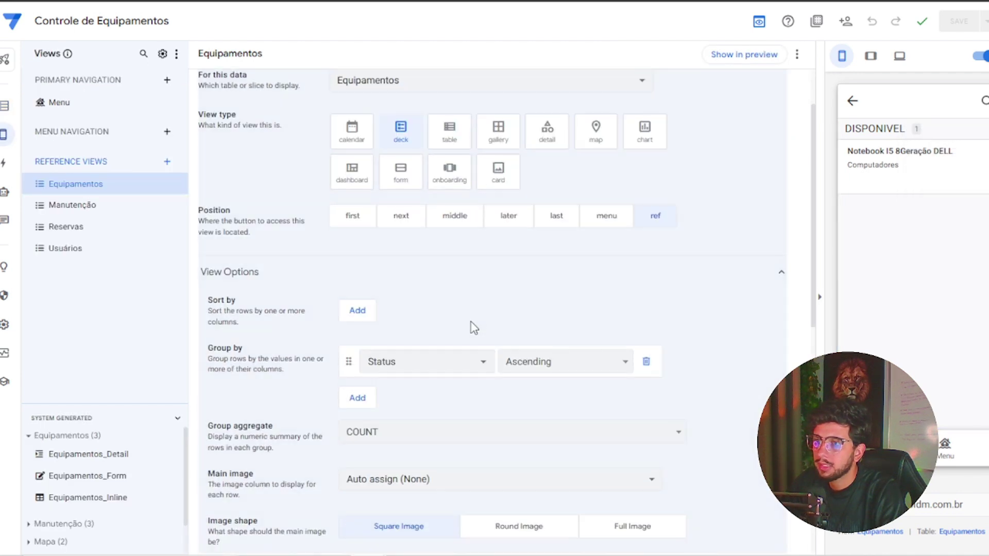
click(448, 128)
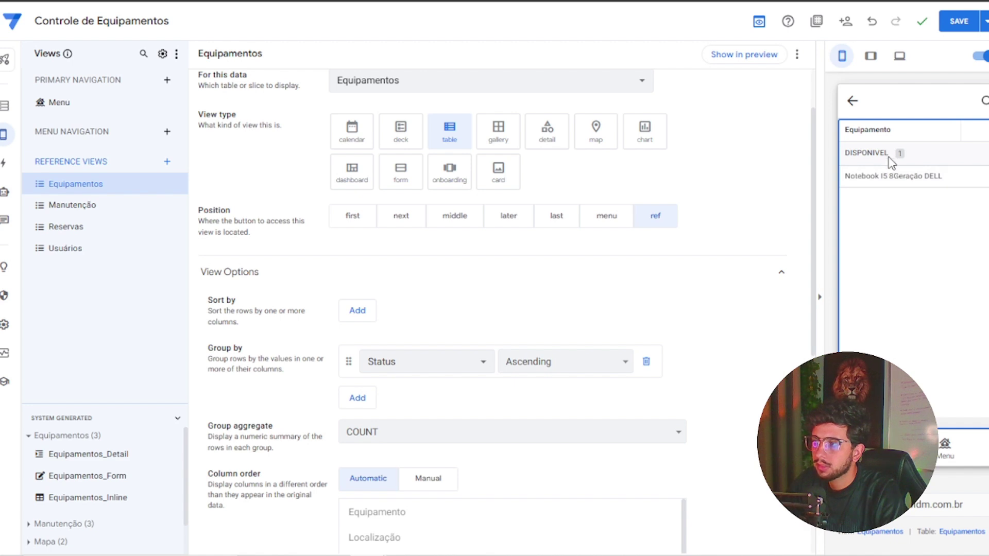
scroll(911, 216, right, 5)
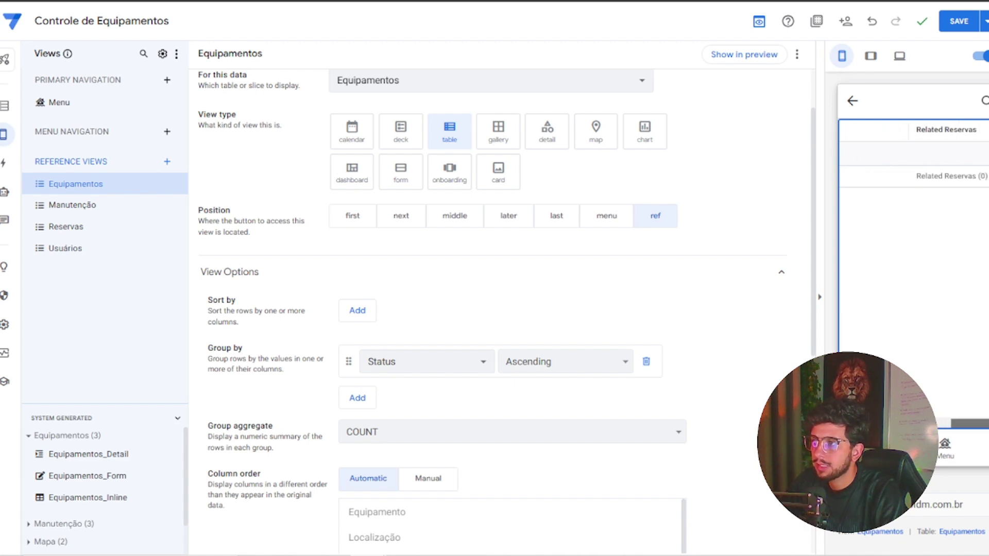
scroll(940, 232, right, 4)
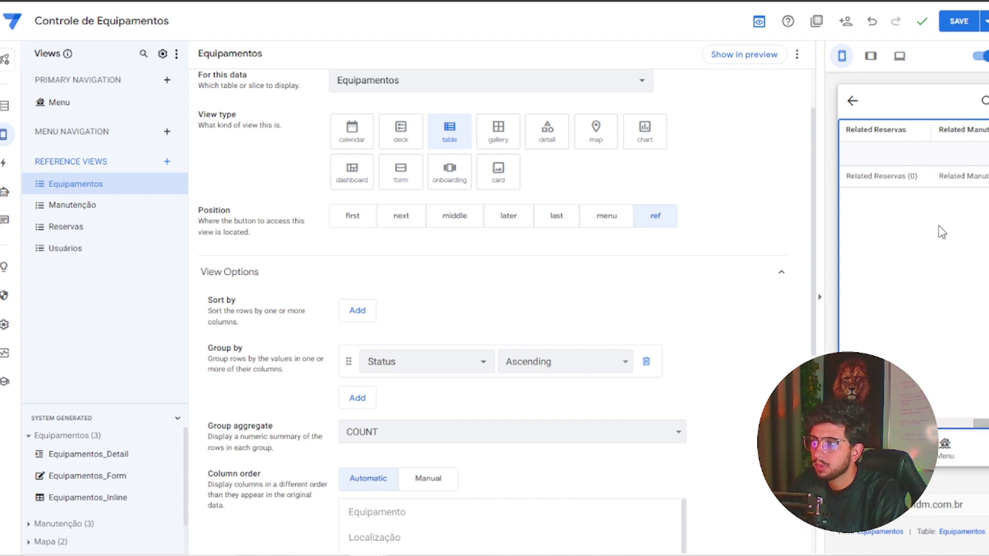
Switch the Equipamentos view's column order to manual and remove the Related Reservas and Related Manutençãos columns.
scroll(589, 335, down, 4)
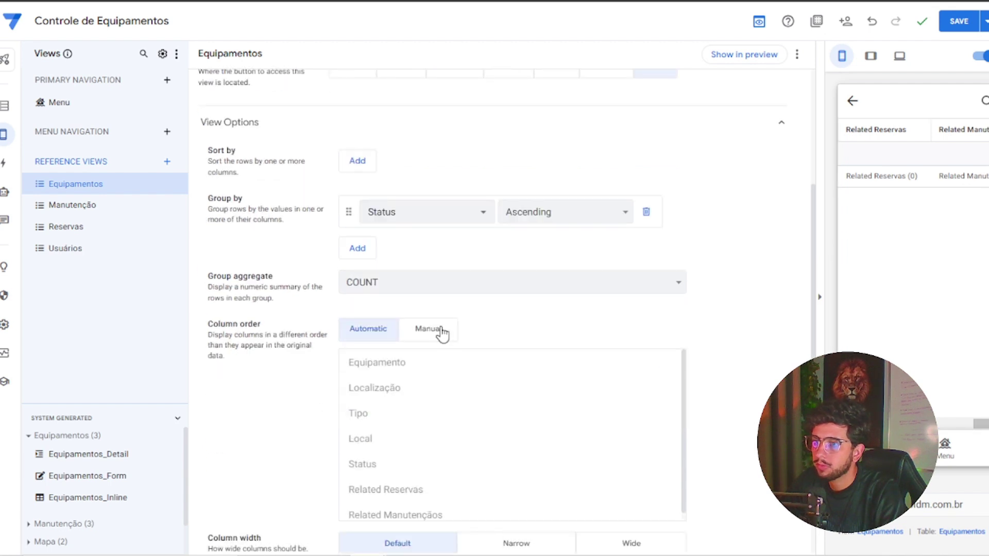
click(428, 331)
scroll(463, 340, down, 1)
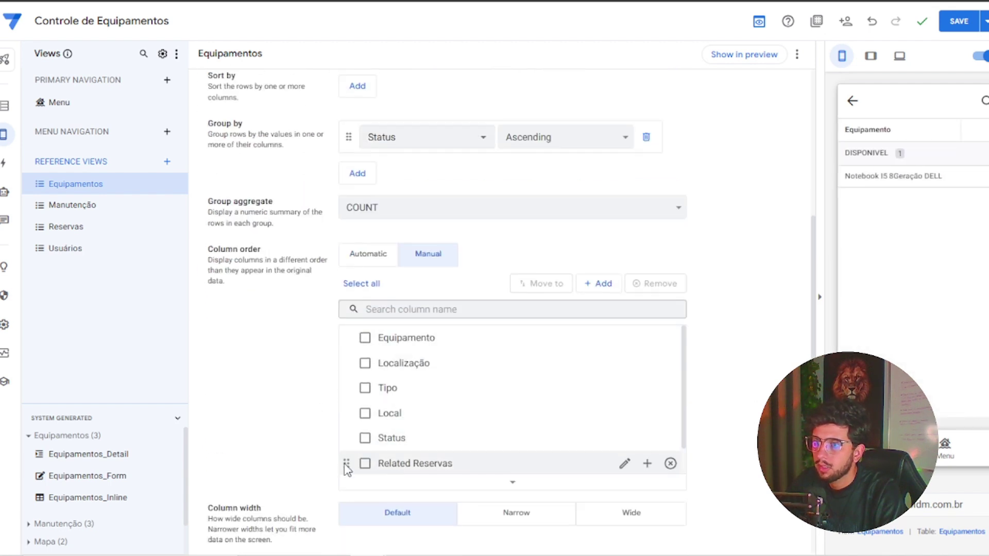
click(669, 464)
scroll(617, 436, down, 3)
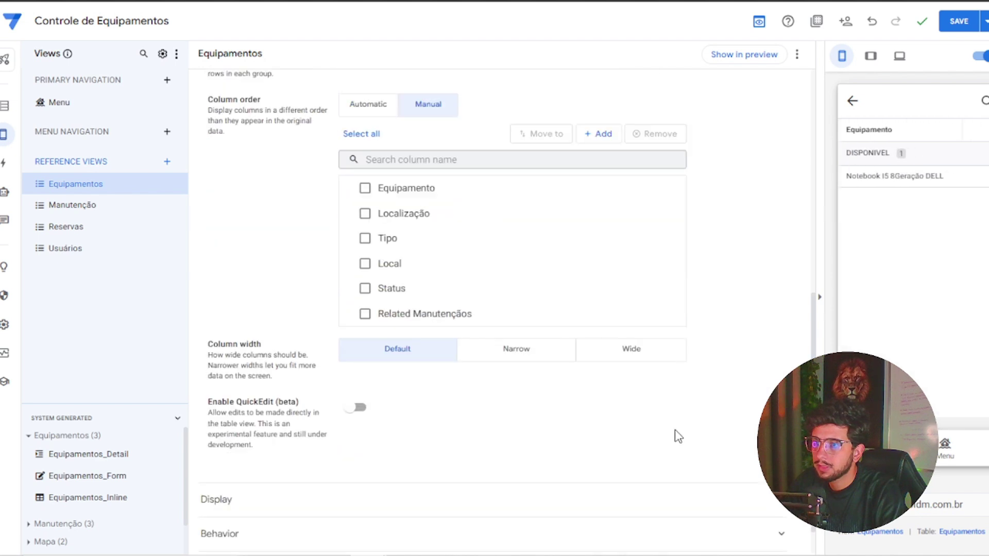
click(674, 313)
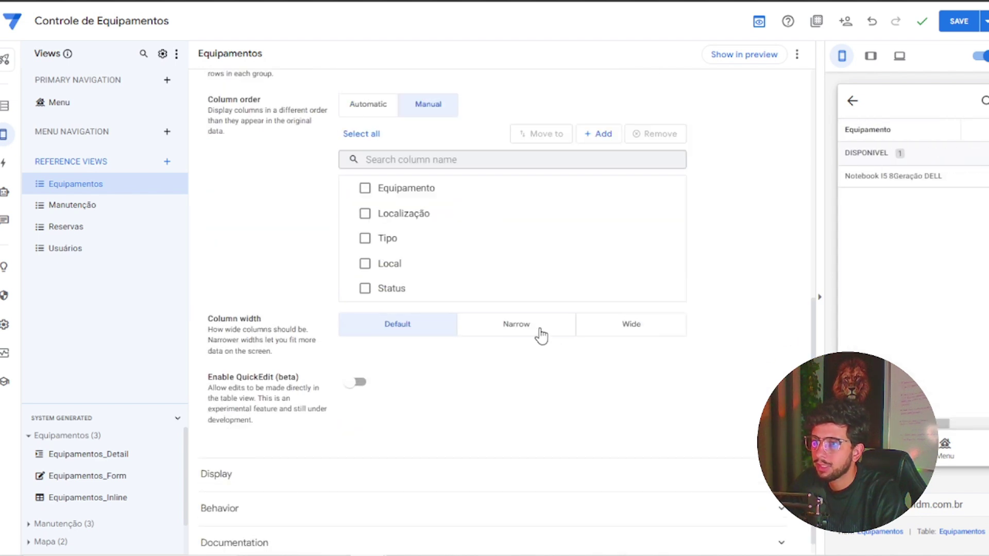
Set the Equipamentos table's column width to Narrow and save the app.
click(564, 334)
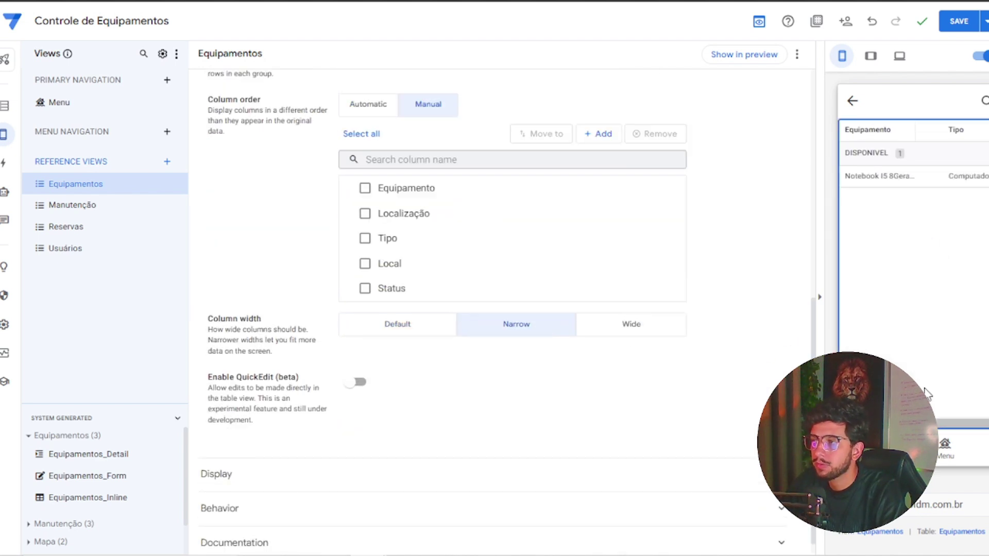
drag(953, 423, 965, 423)
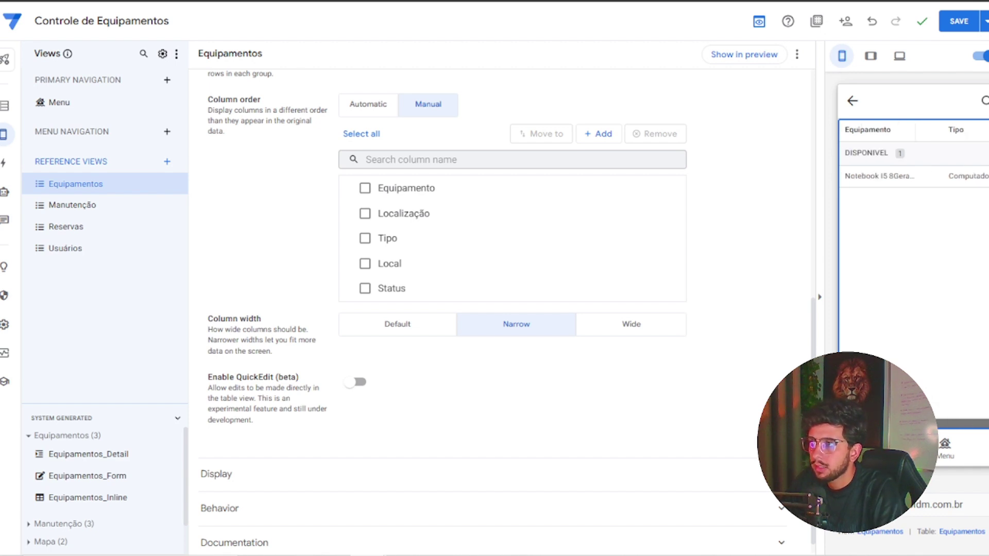
click(958, 21)
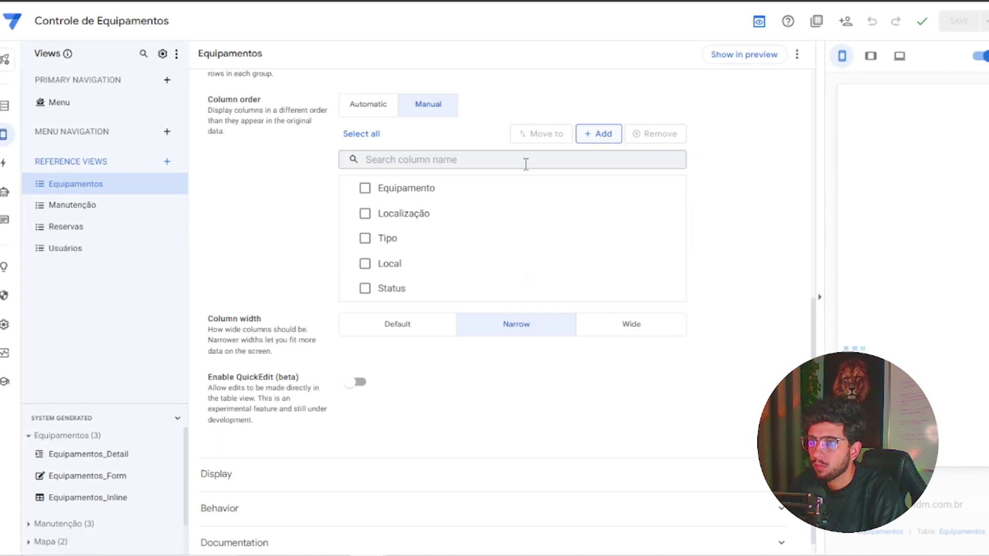
scroll(760, 317, up, 3)
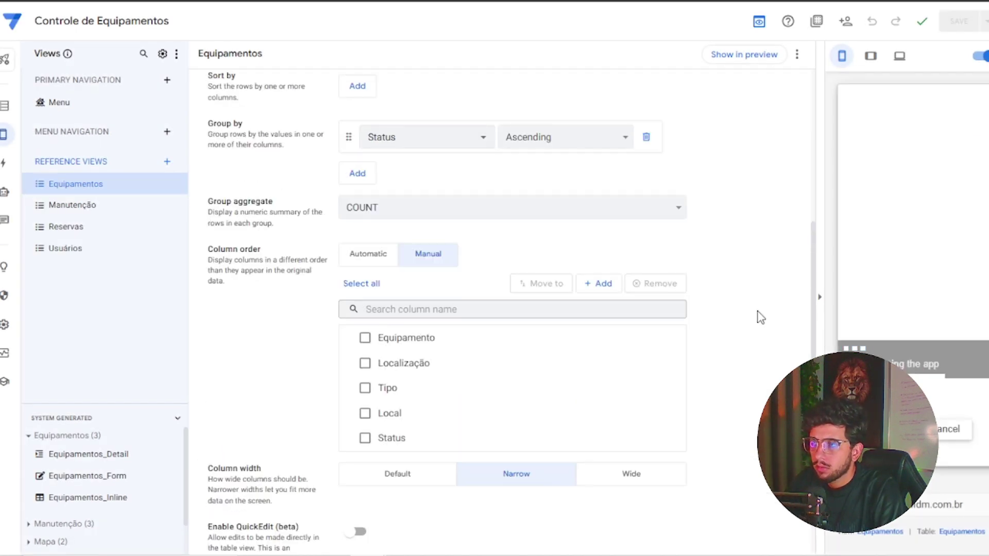
scroll(761, 317, up, 4)
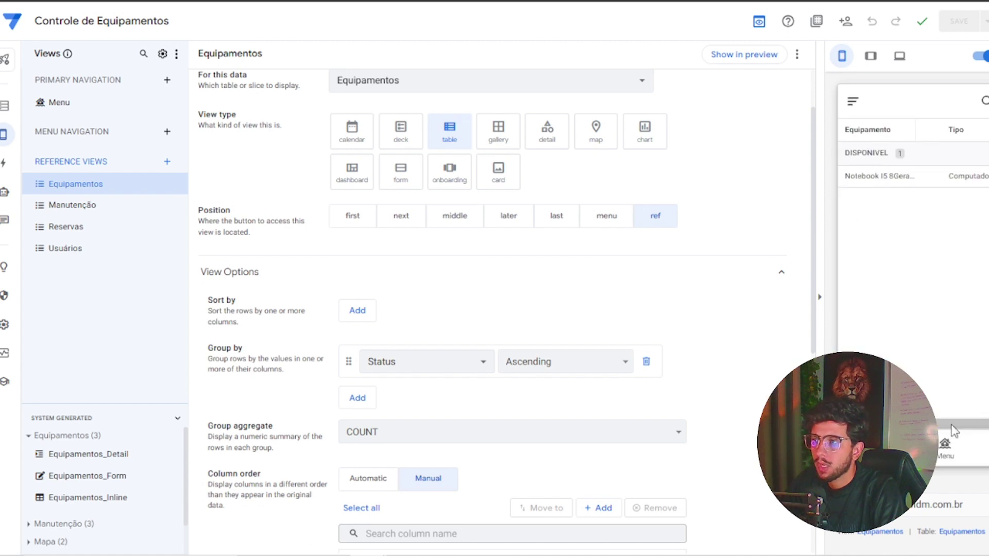
Start a new reservation from the Menu's Reservas card and choose "Notebook I5 8Geração DELL" as its Equipamento.
click(945, 445)
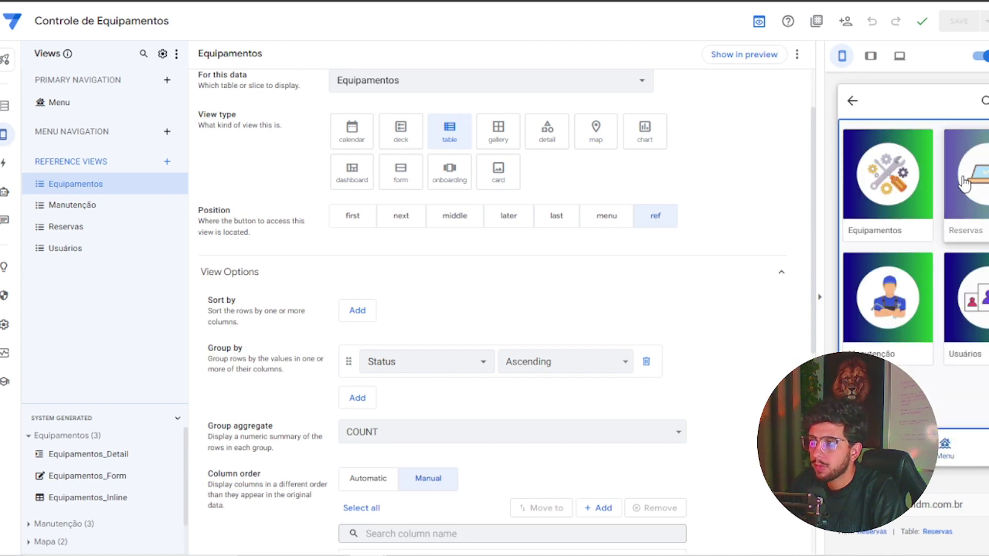
click(964, 183)
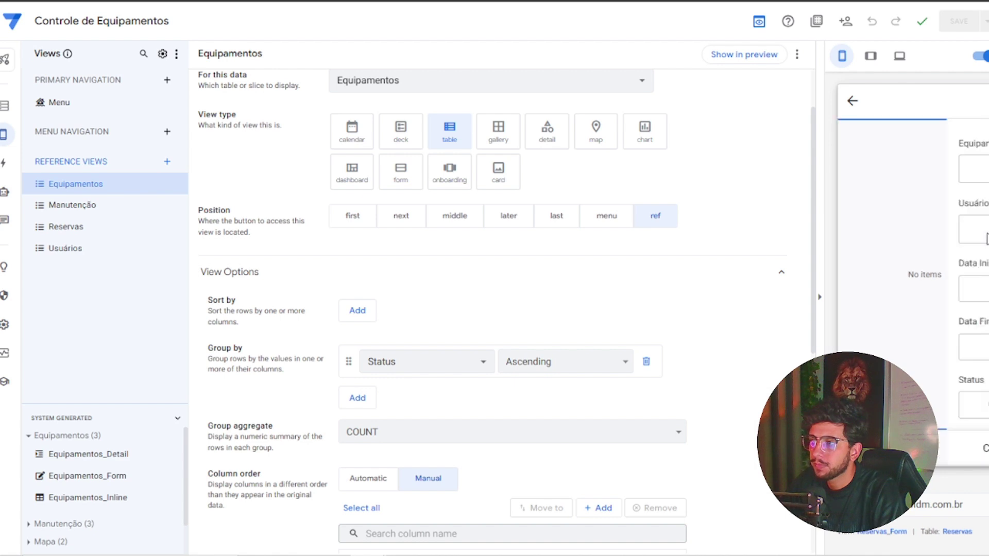
click(972, 169)
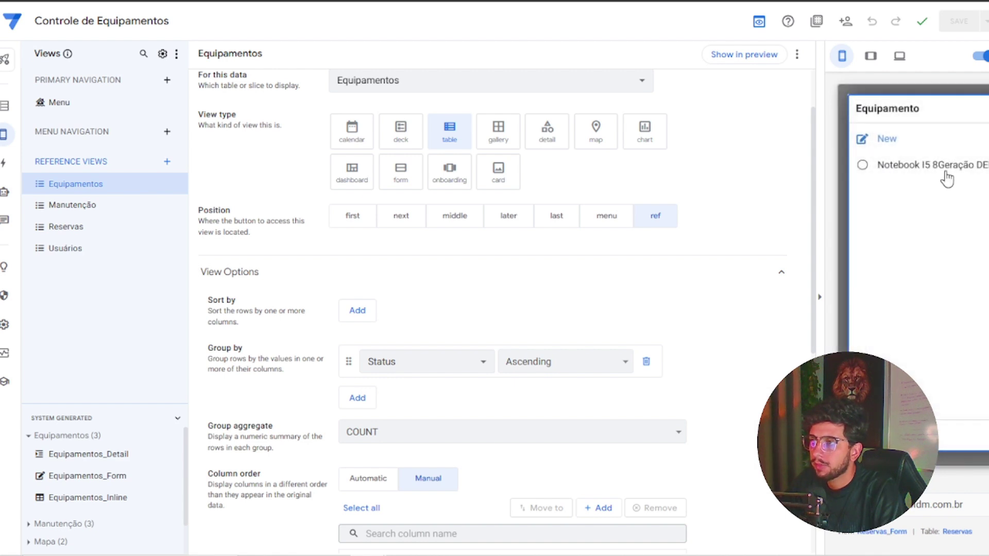
click(947, 177)
Add a new Usuário from the reservation form and enter the user's name.
click(924, 245)
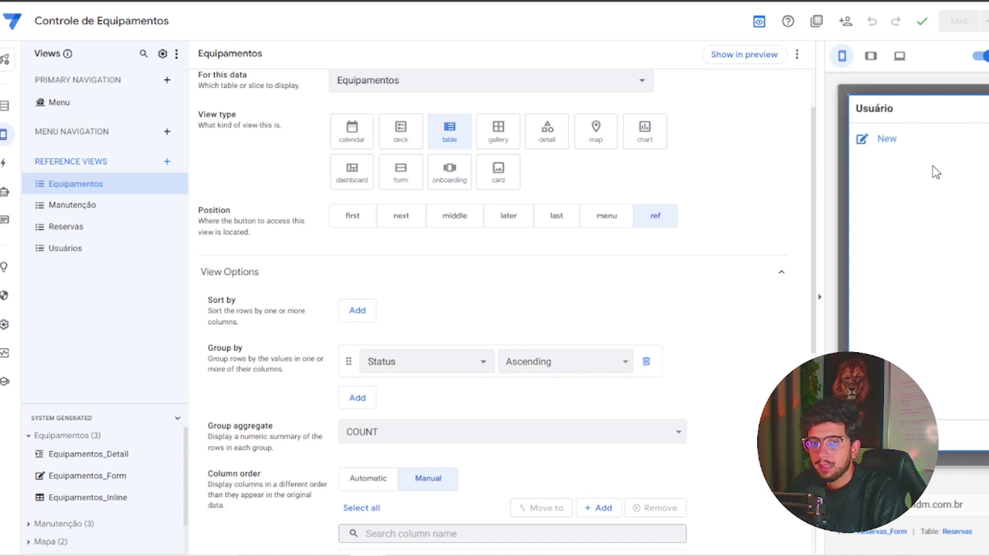
click(887, 139)
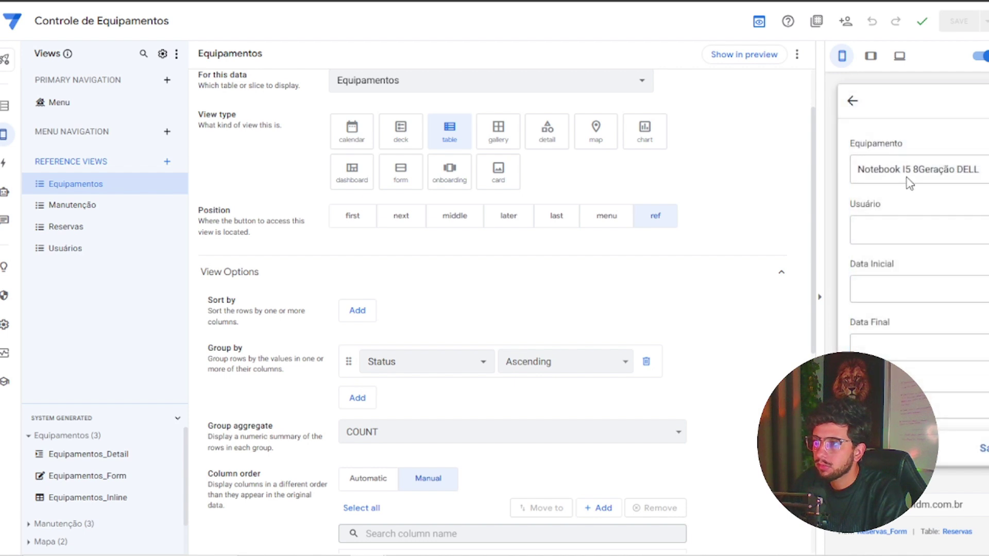
click(920, 168)
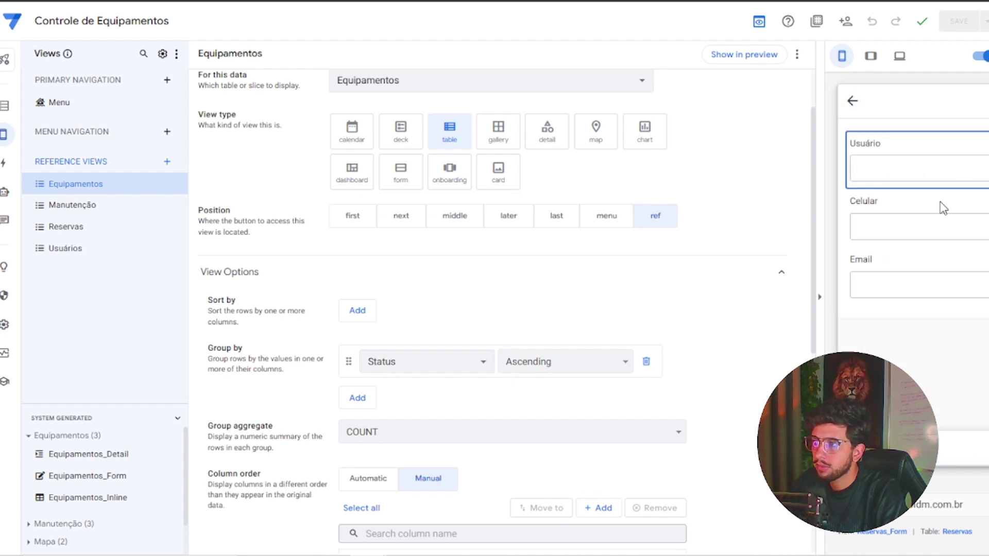
text(Matheus)
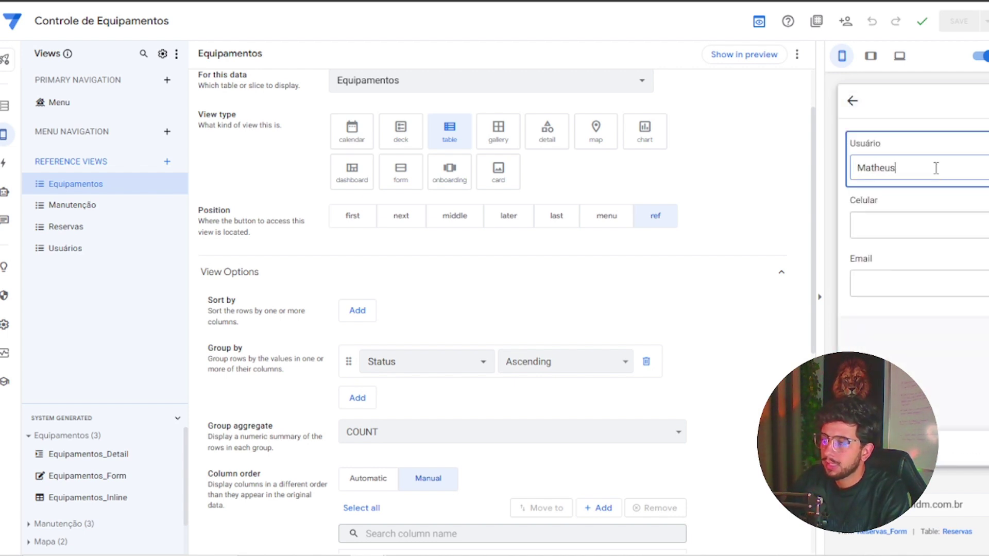
Fill in the new user's Celular with a placeholder phone number.
click(937, 229)
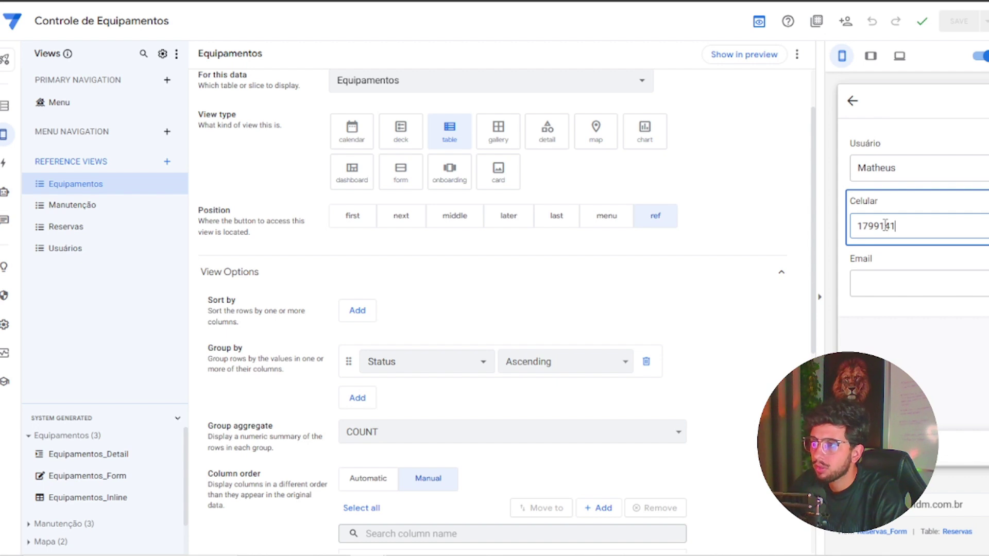
double_click(884, 226)
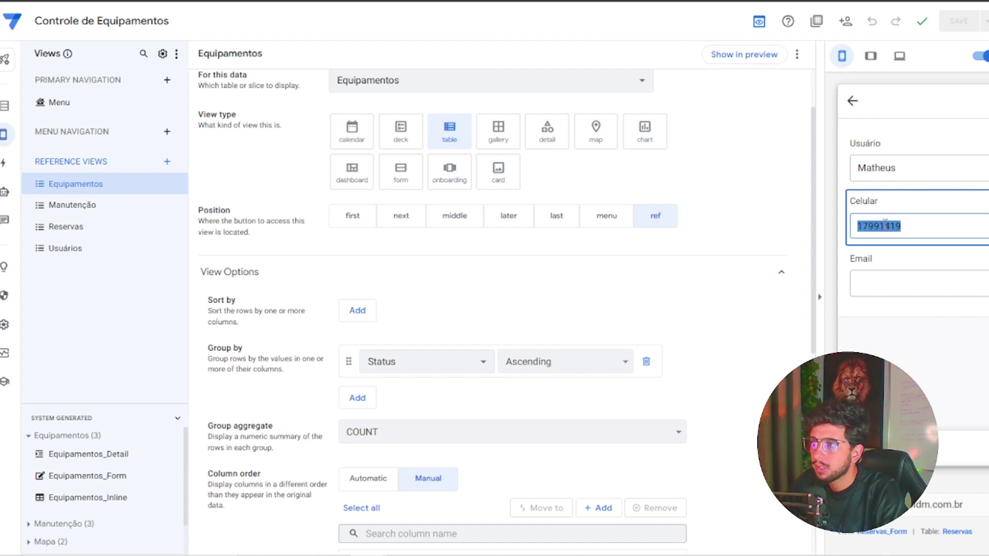
text(11111)
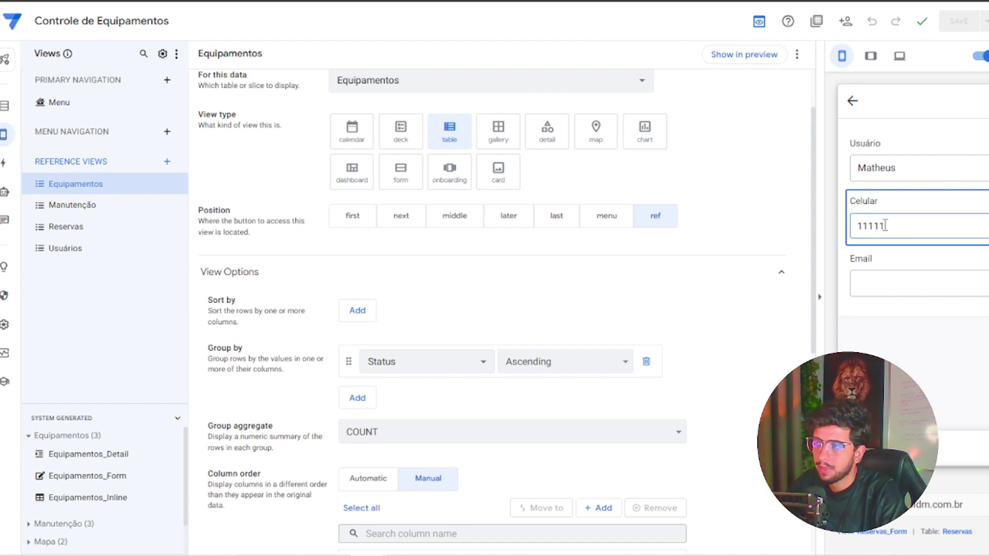
double_click(885, 226)
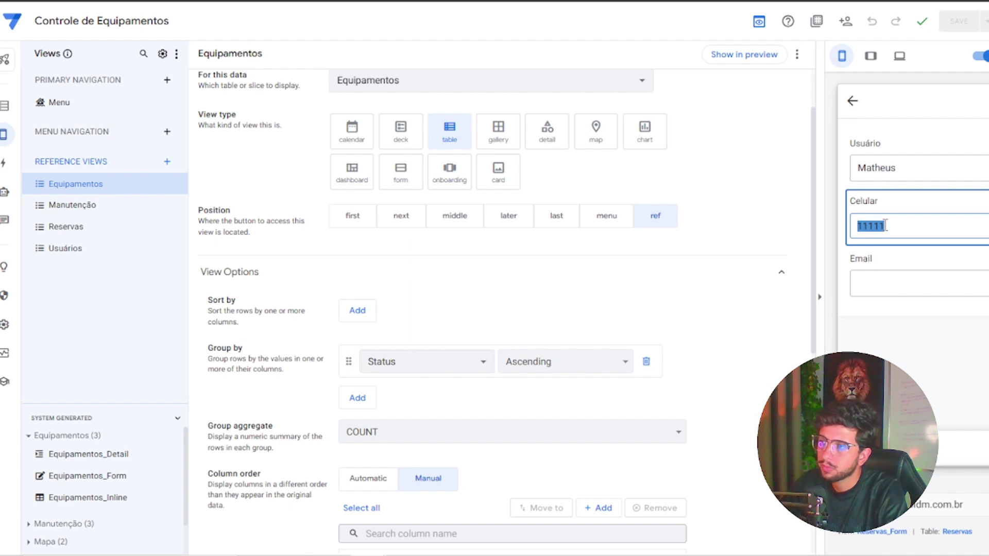
text(119)
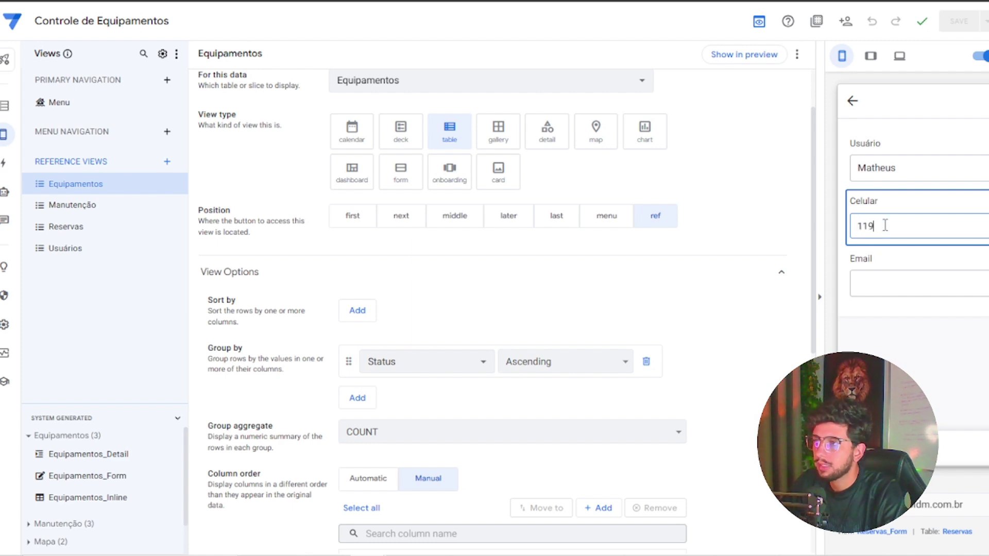
Fill in the new user's mobile number and e-mail in the Usuários form of the app preview.
text(9999999)
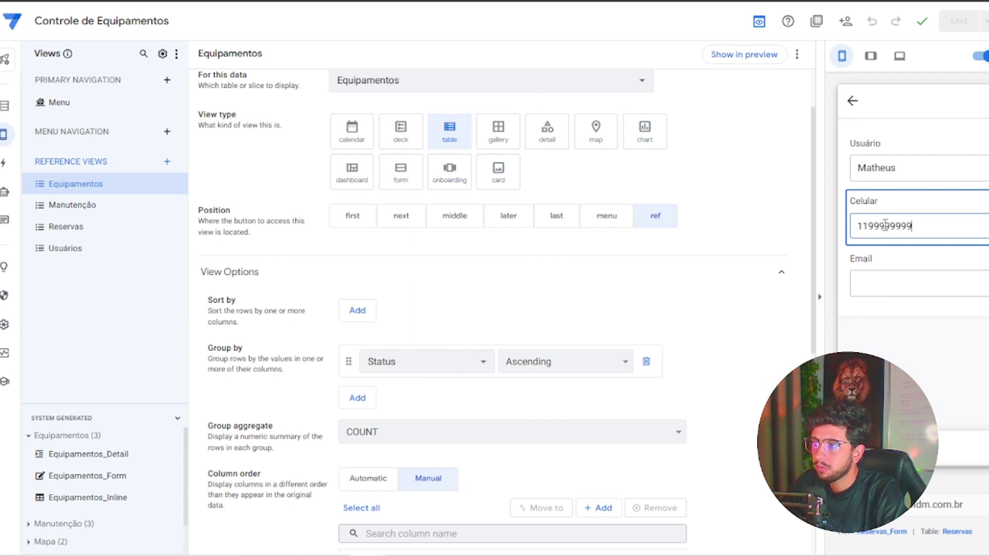
click(894, 284)
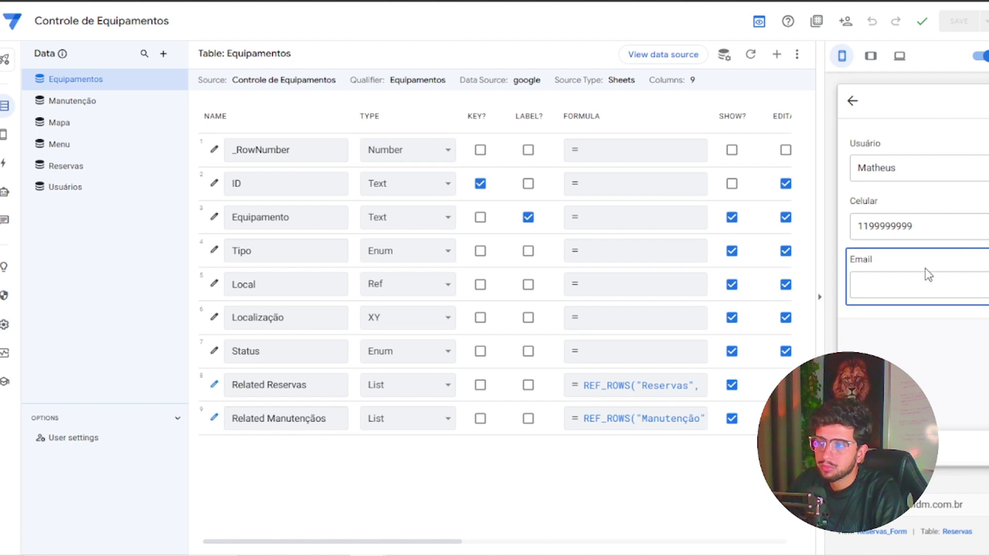
click(918, 283)
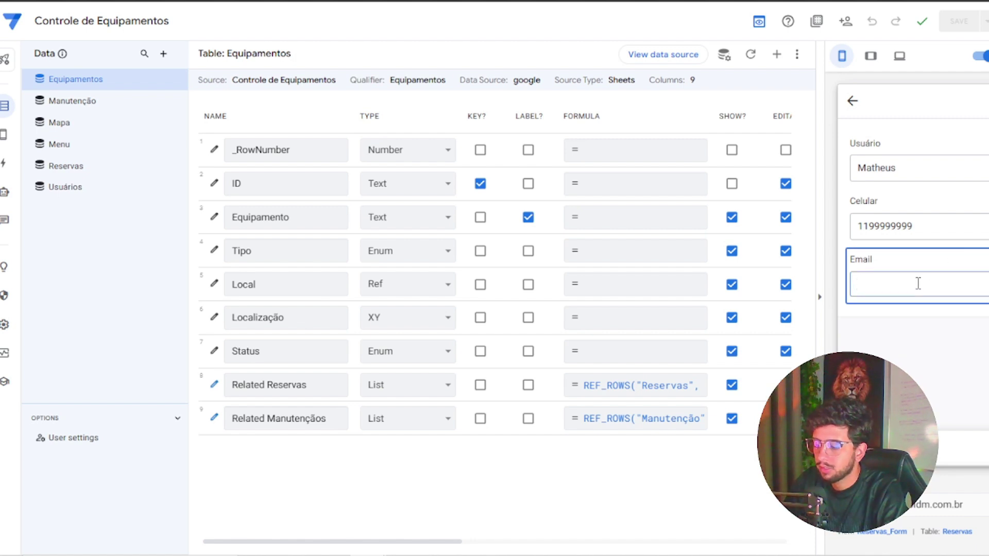
text(dire)
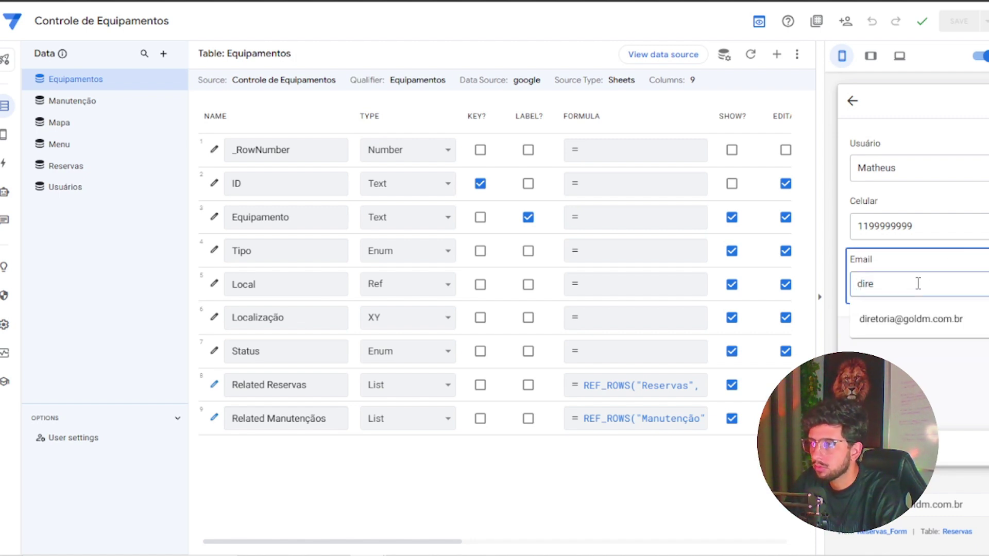
click(916, 322)
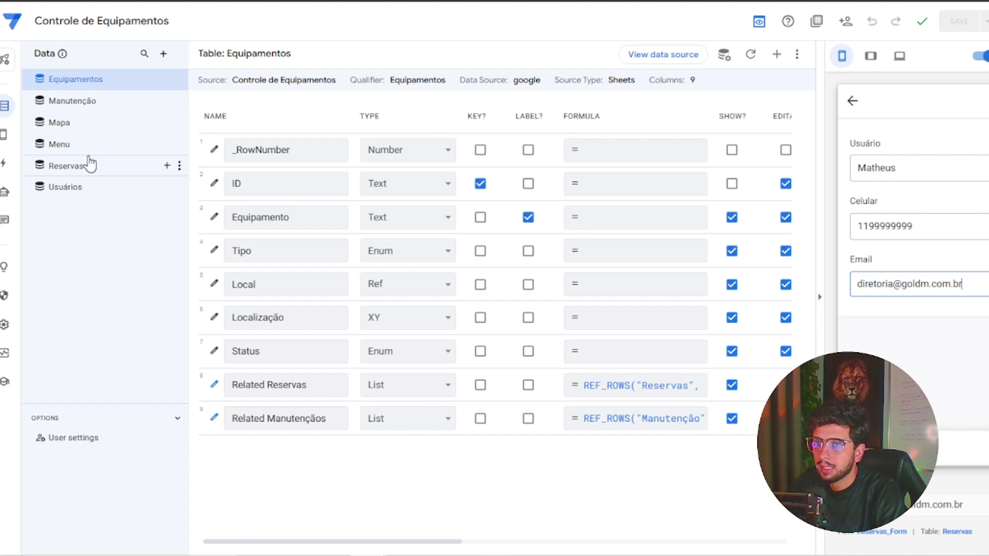
Set the app formula of the Usuários table's Email column to useremail() and save the app.
click(85, 188)
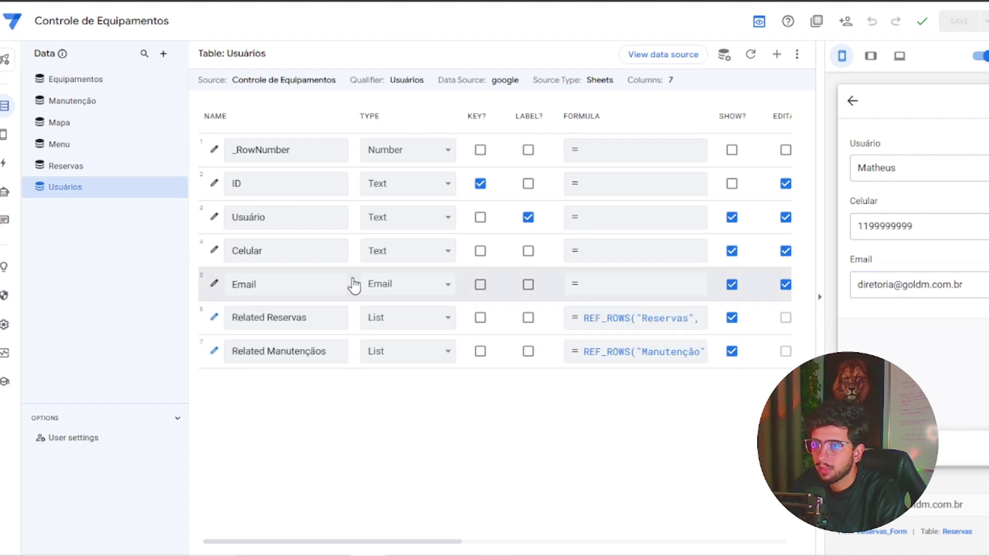
click(600, 290)
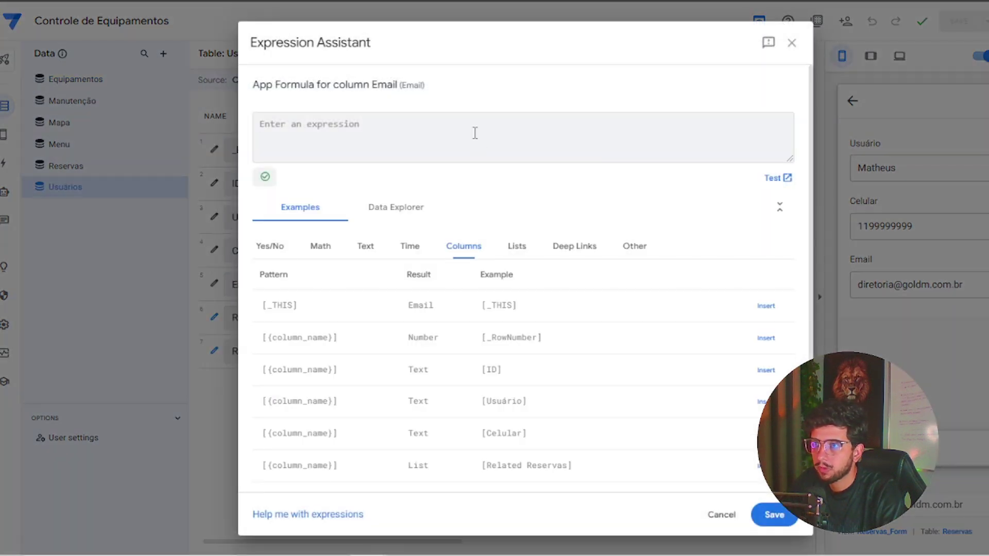
text(ise)
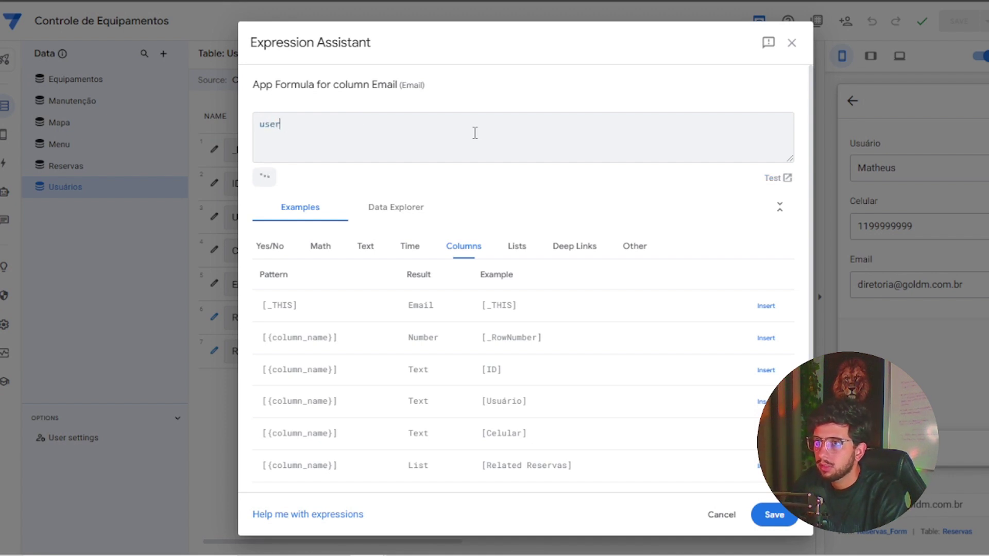
text(remail())
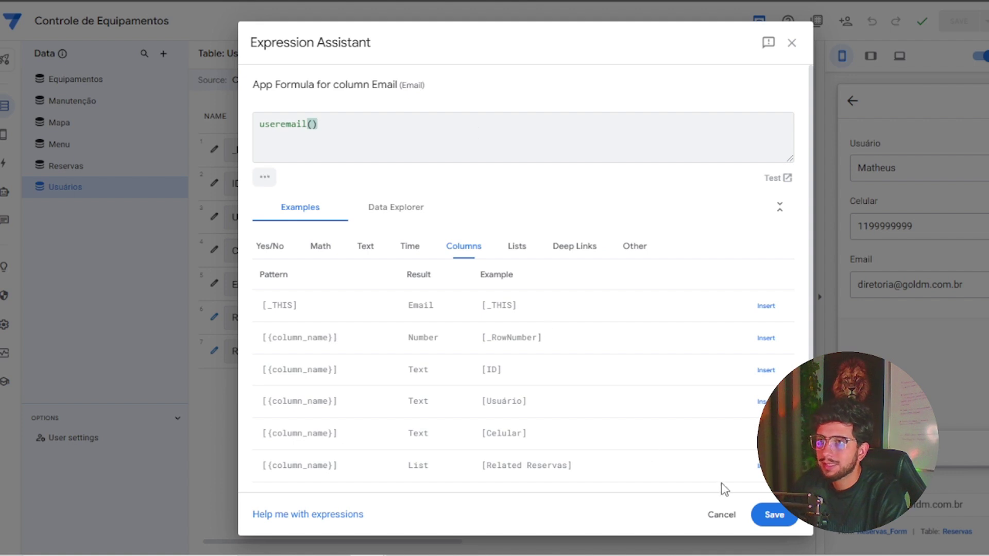
click(770, 512)
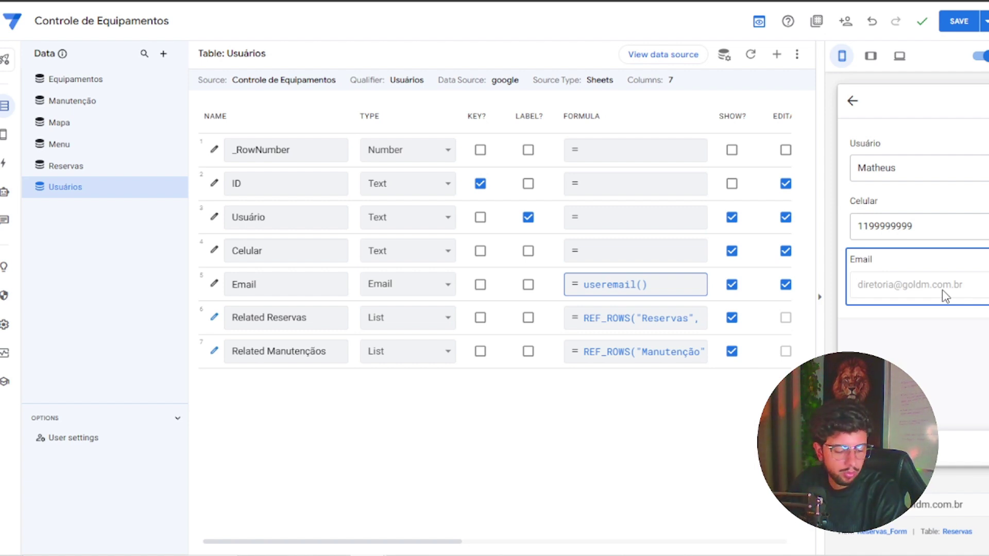
click(957, 23)
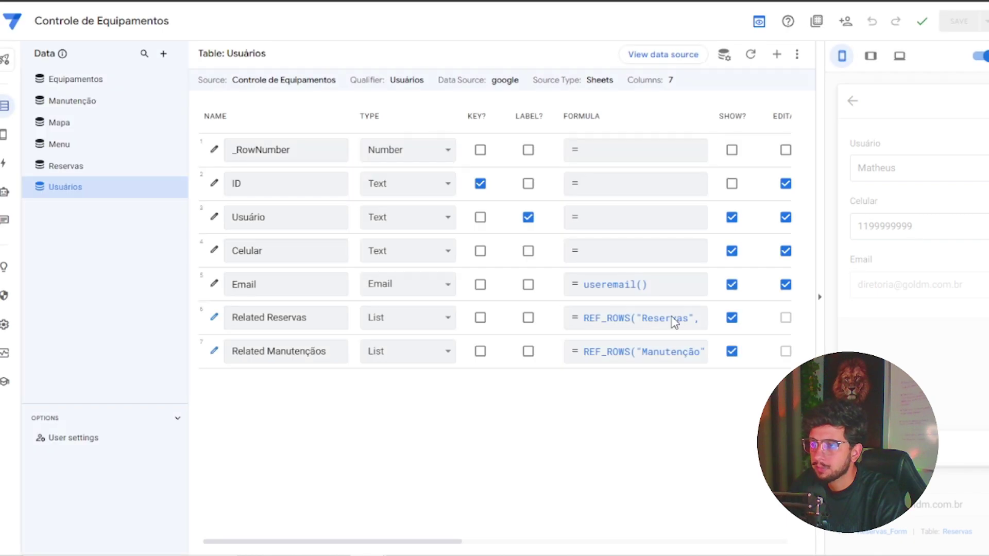
Remove the app formula from the Email column and save the app.
click(667, 296)
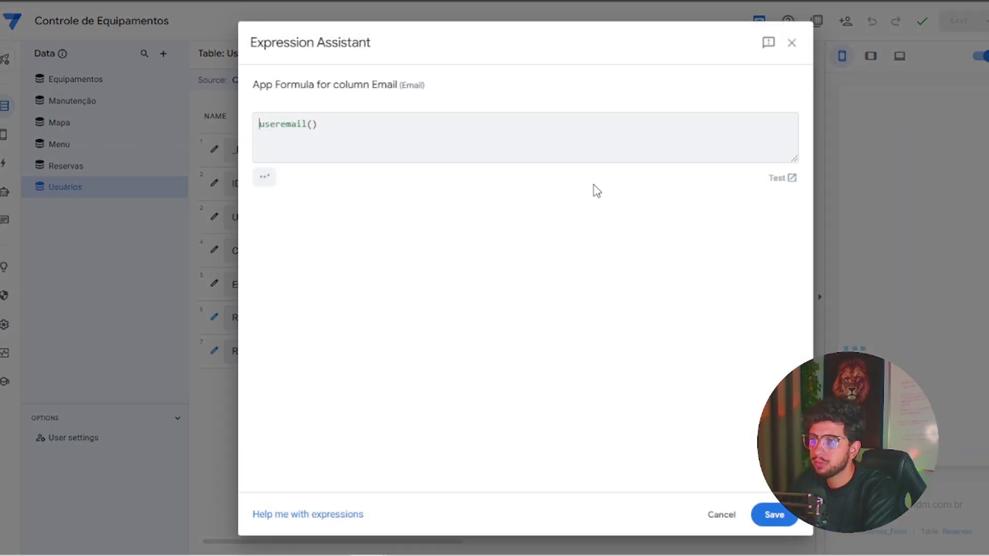
triple_click(528, 144)
key(BackSpace)
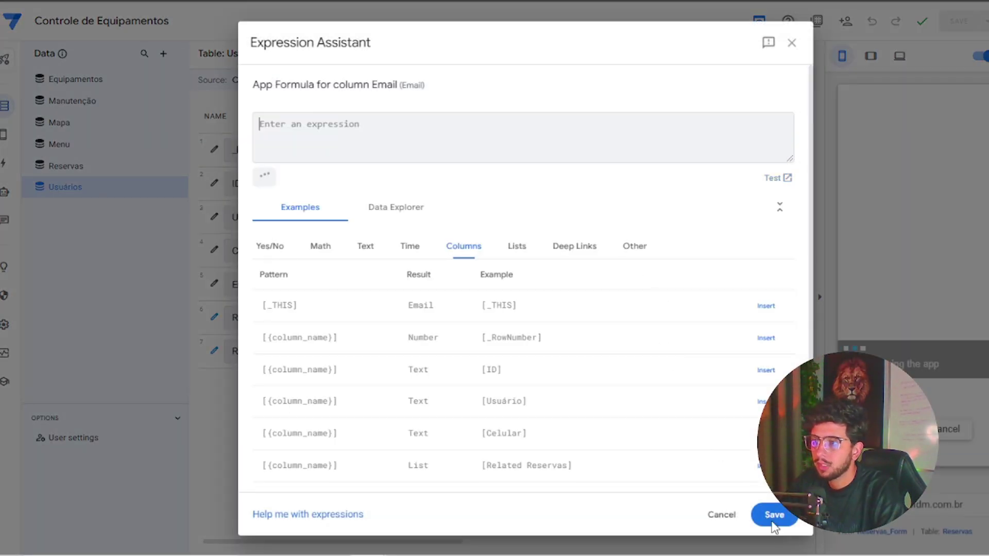
click(773, 515)
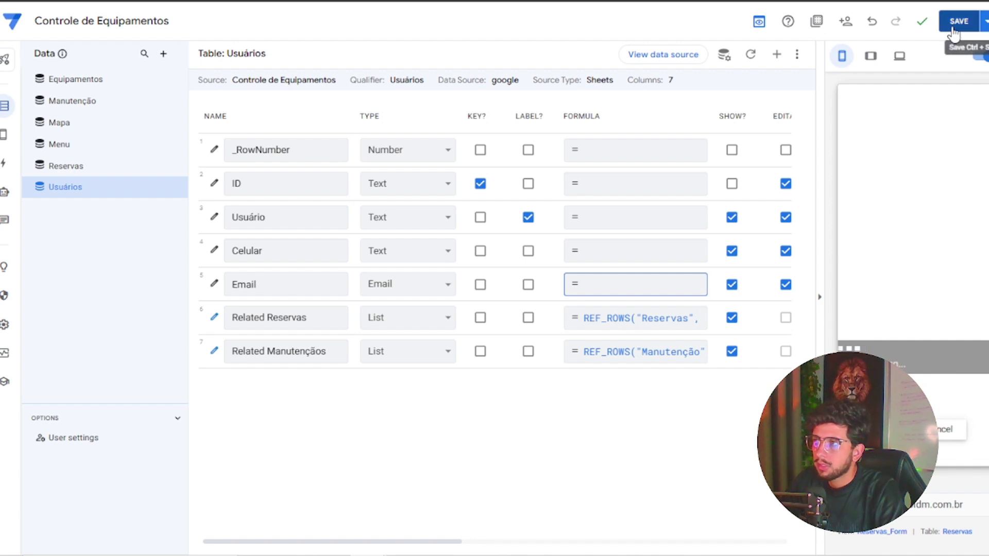
click(955, 25)
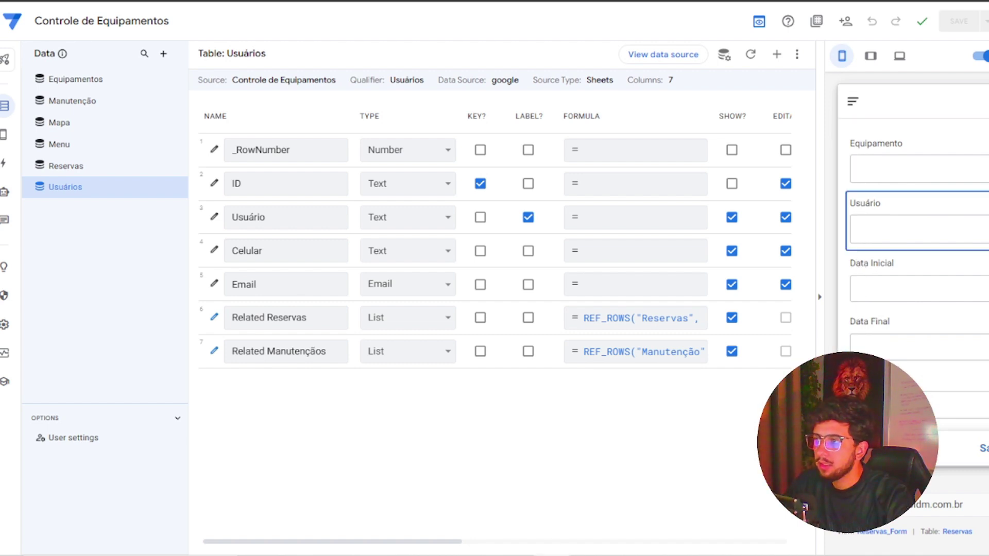
In the preview's reservation form, choose Notebook I5 8Geração DELL as the equipment and start a new user record from the Usuário field.
click(916, 169)
click(978, 227)
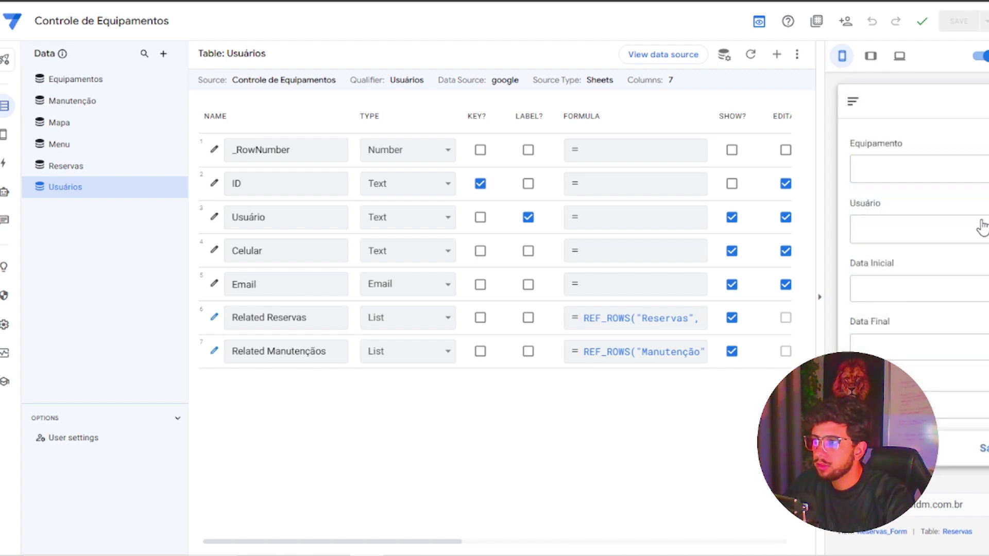
click(937, 229)
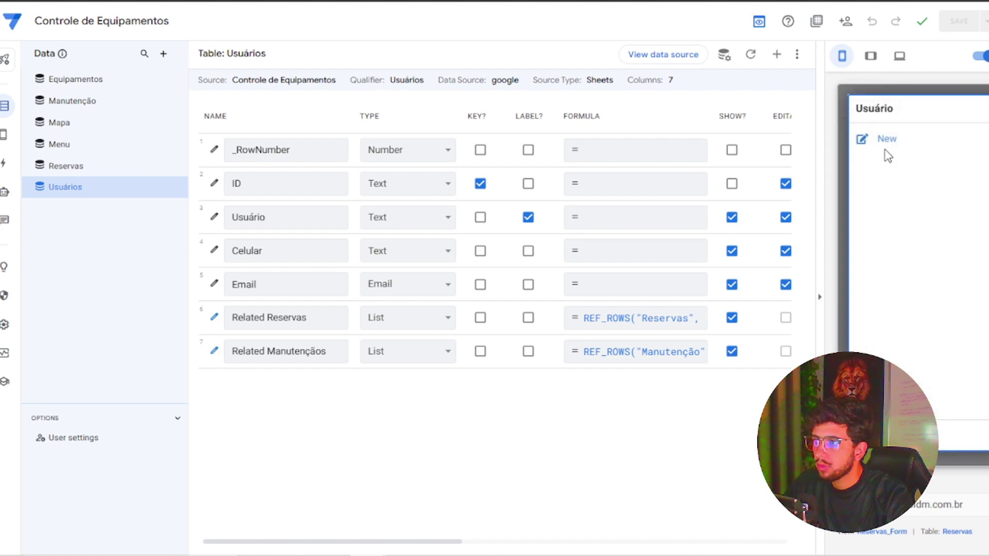
click(885, 146)
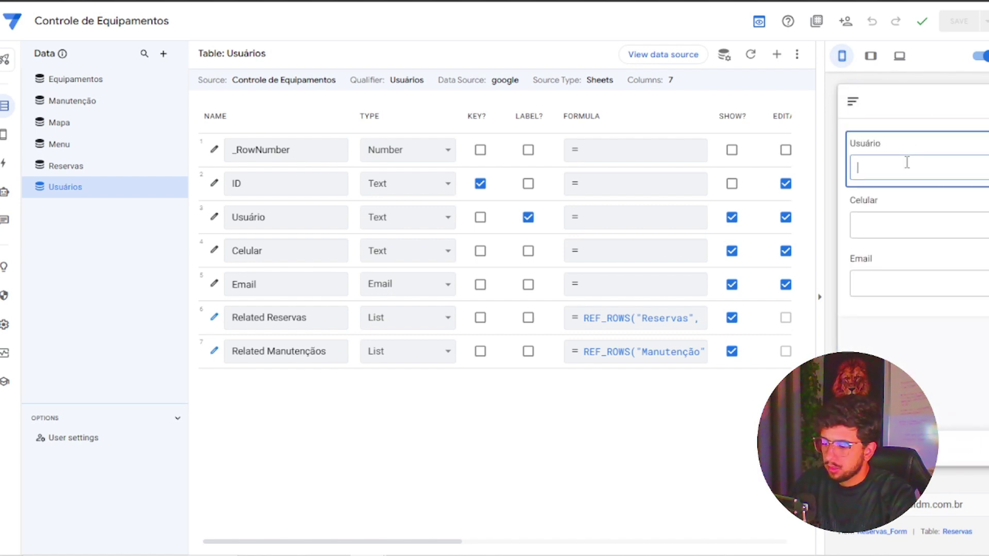
Enter the user's name, mobile number and e-mail, and save the new user into the reservation.
text(Matheus)
key(Tab)
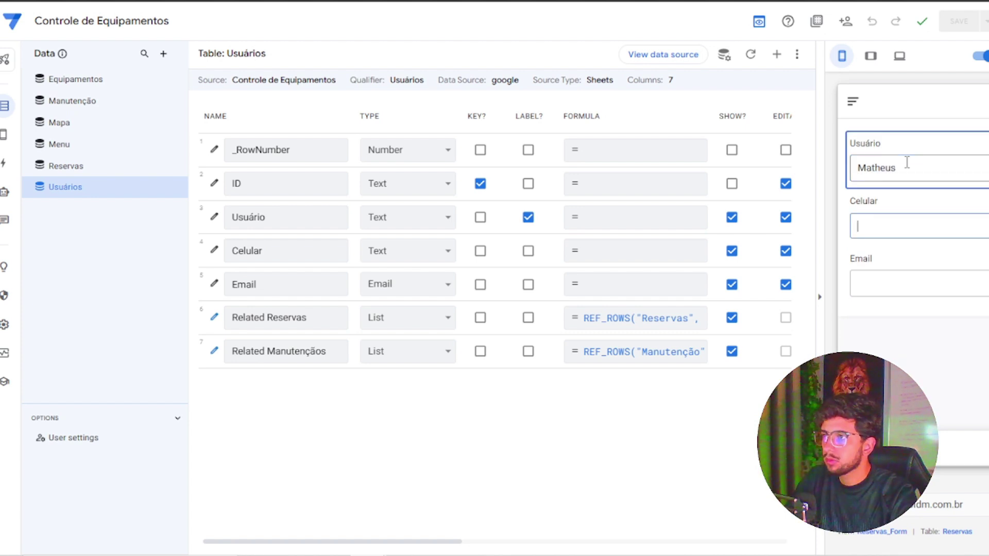
text(1199999999)
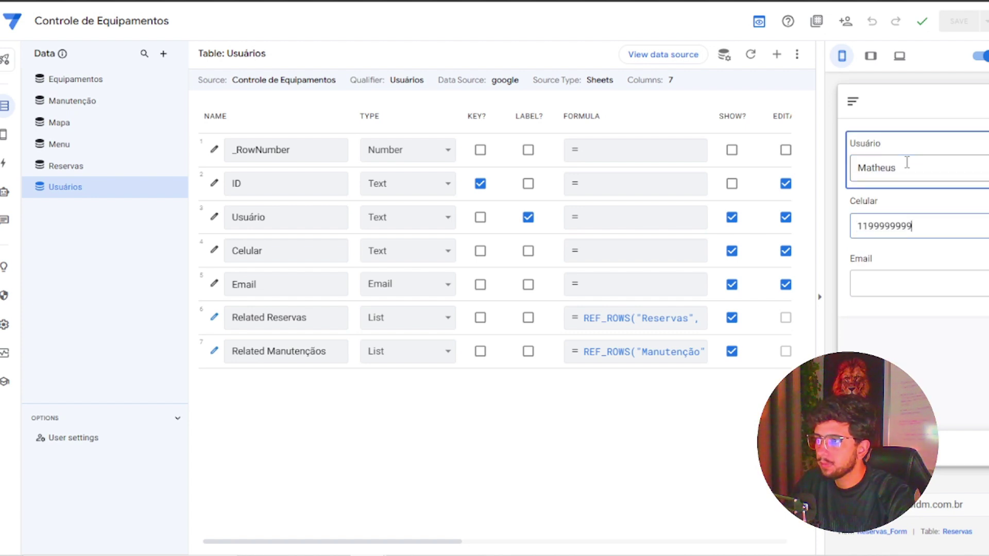
text(99)
key(Tab)
text(m)
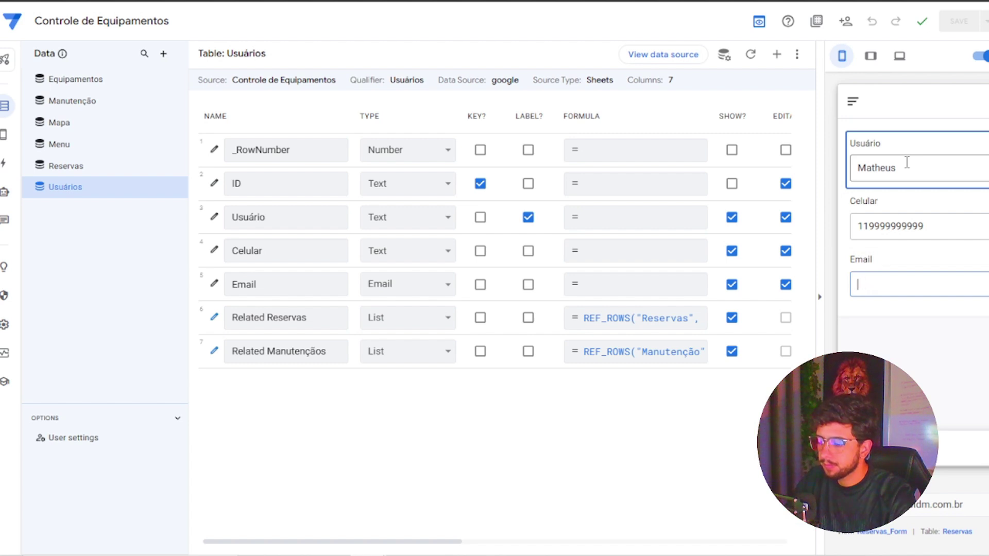
text(dir)
key(Down)
key(Return)
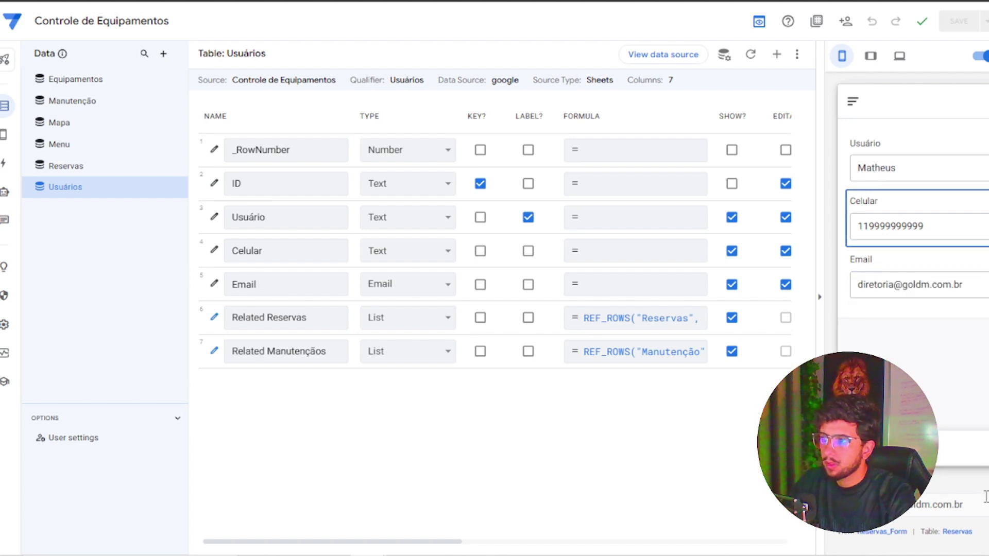
click(981, 448)
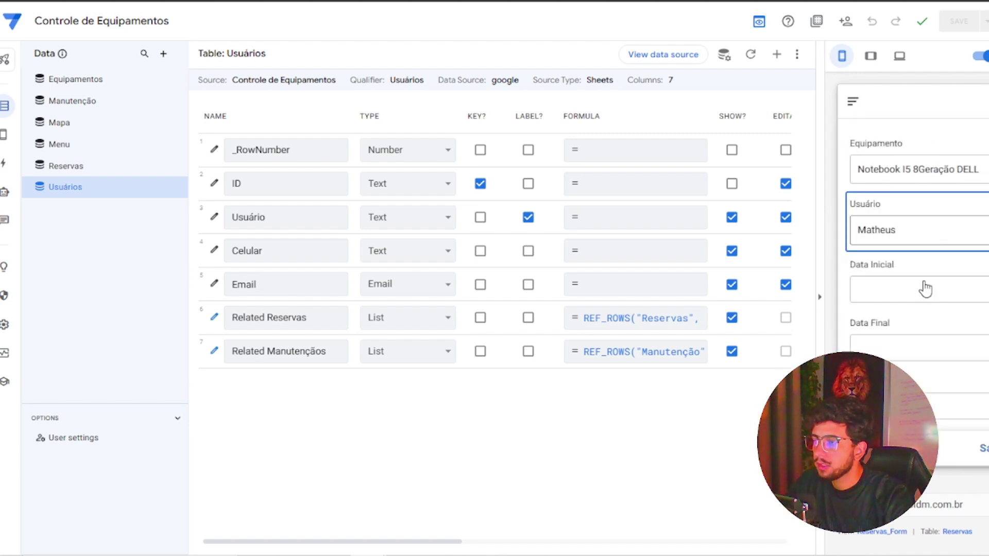
Check how the Data Inicial and Data Final fields accept input in the reservation form.
click(911, 289)
click(915, 367)
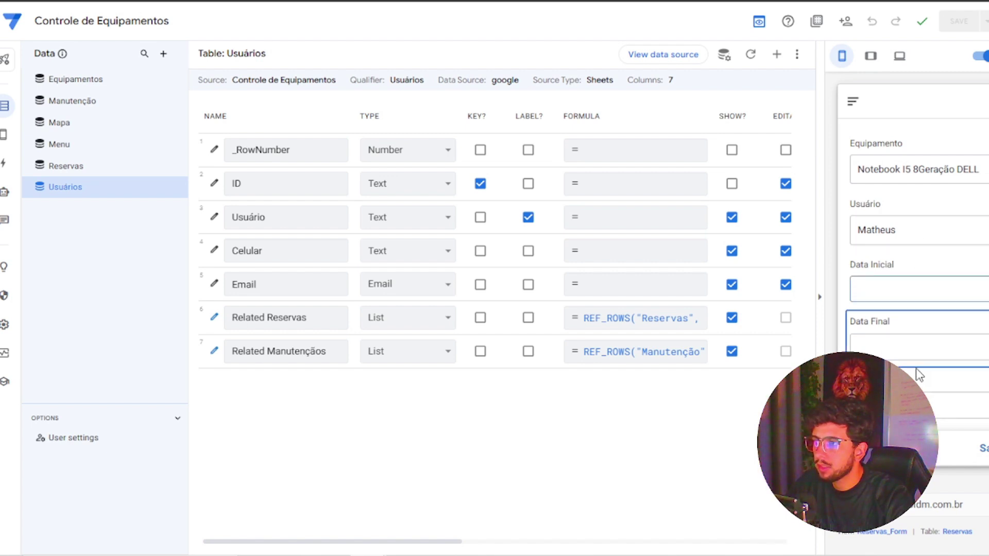
click(909, 289)
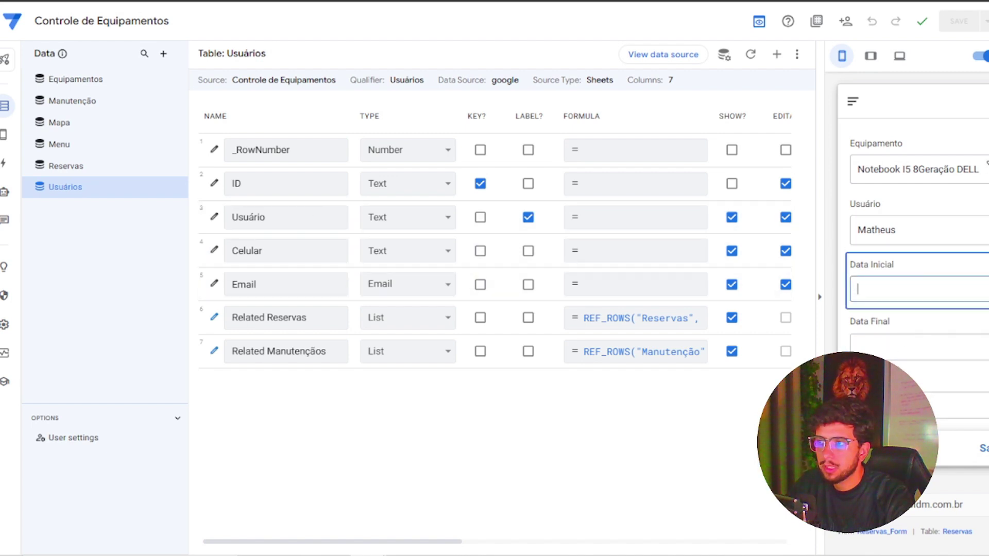
Change the Data Inicial and Data Final columns of the Reservas table to the Date type.
click(88, 165)
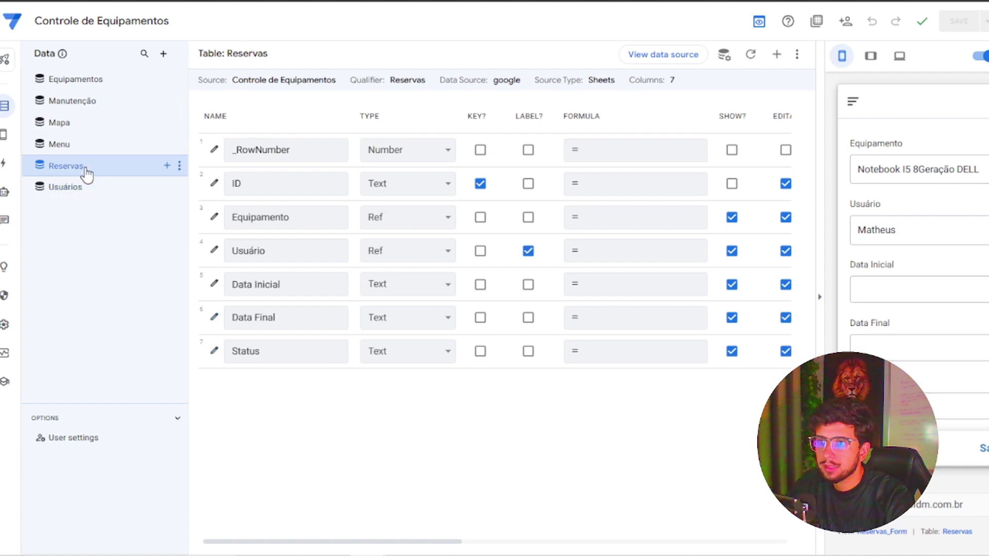
click(411, 287)
scroll(401, 57, up, 4)
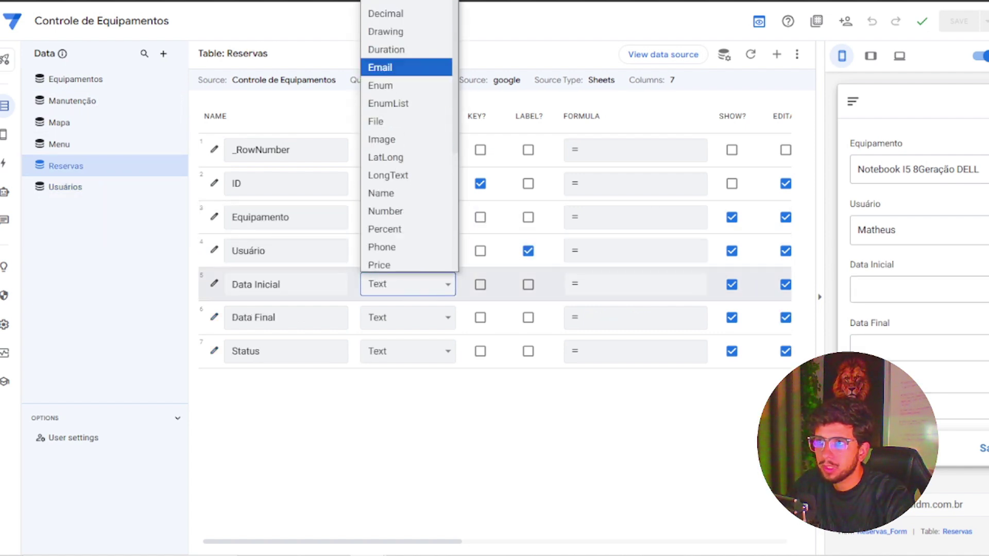
click(401, 47)
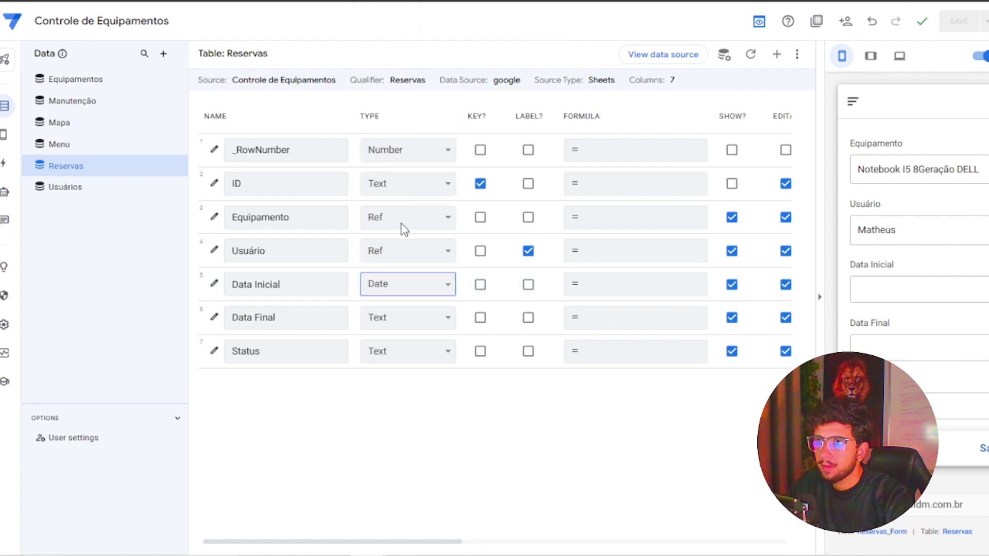
click(404, 319)
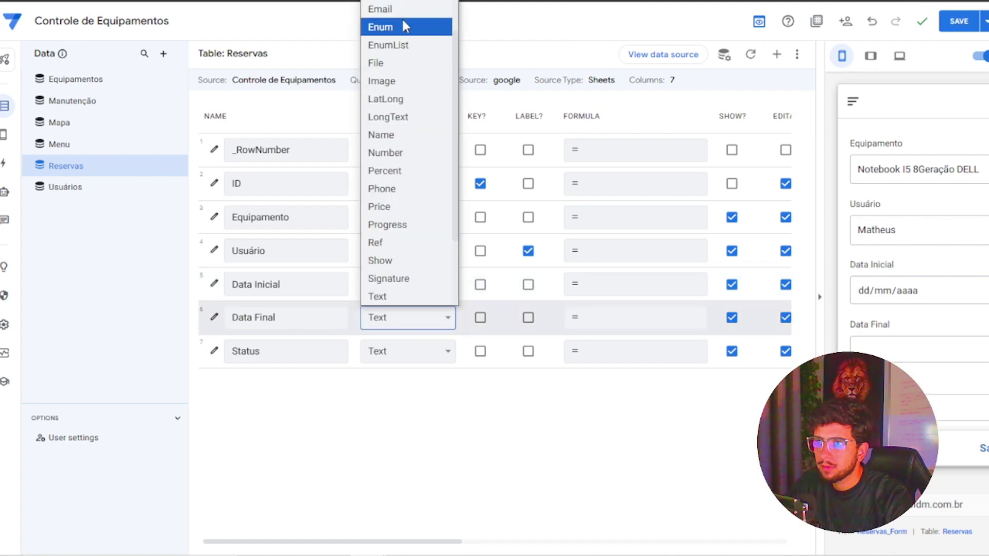
scroll(401, 155, up, 3)
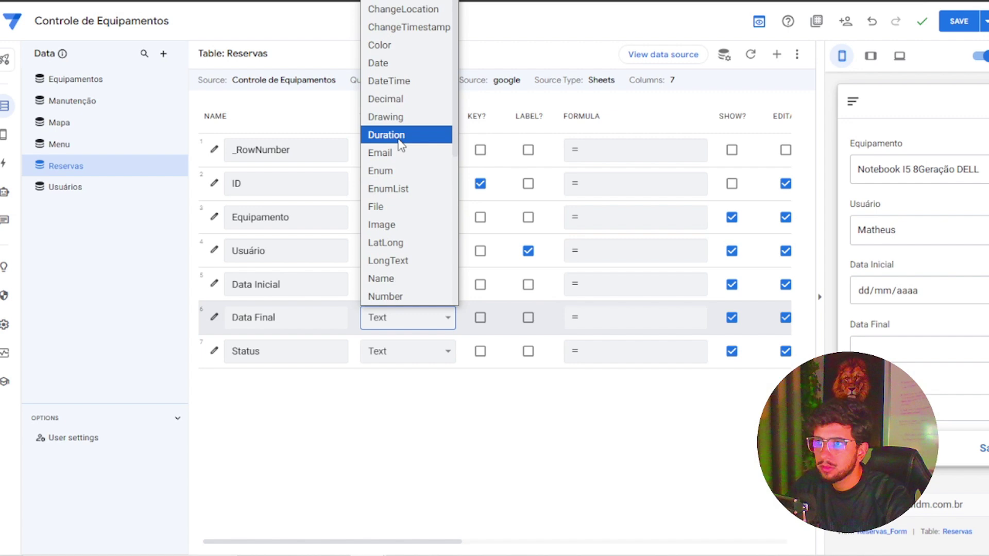
click(392, 63)
Set the reservation's Data Inicial to 30/10/2024 and Data Final to 09/11/2024 in the preview form.
click(957, 291)
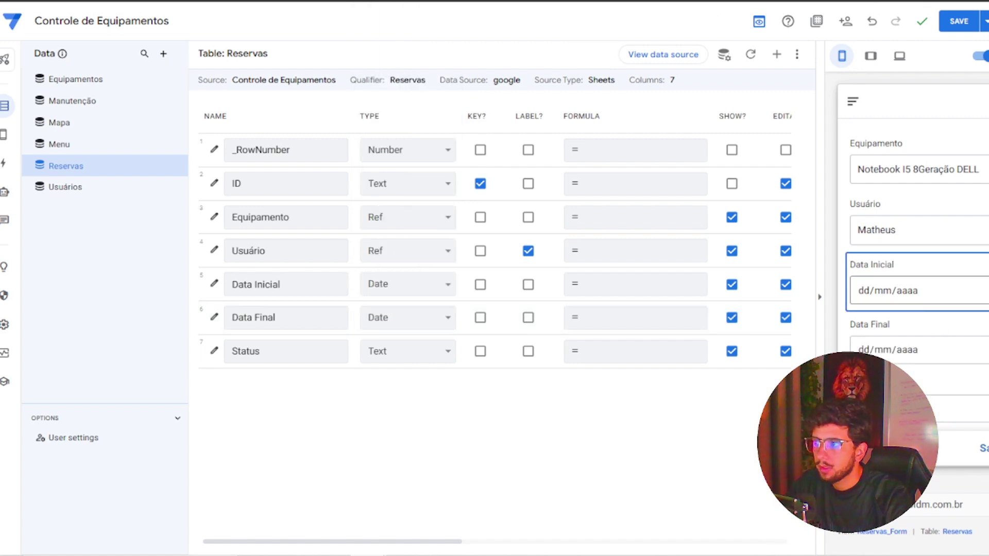
click(915, 407)
click(977, 359)
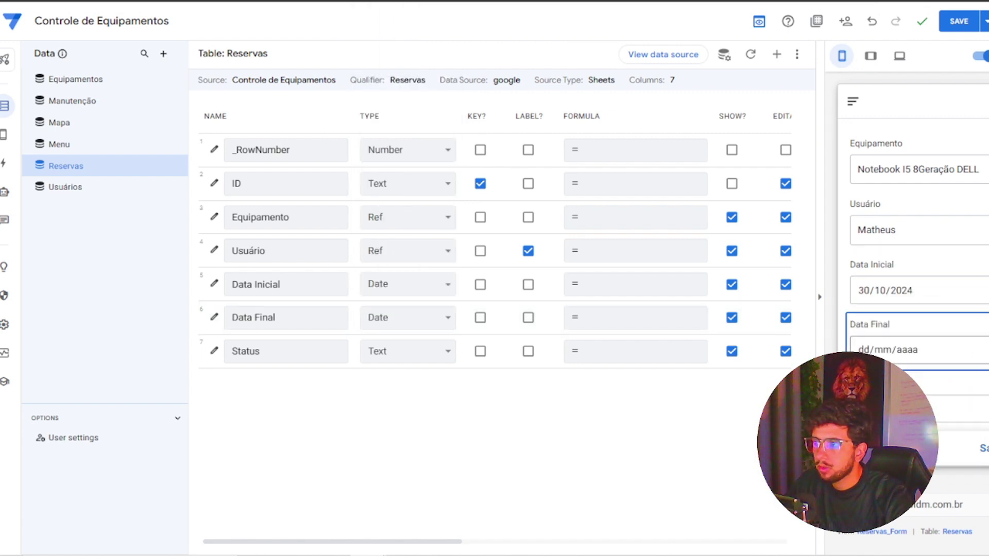
click(978, 349)
click(962, 502)
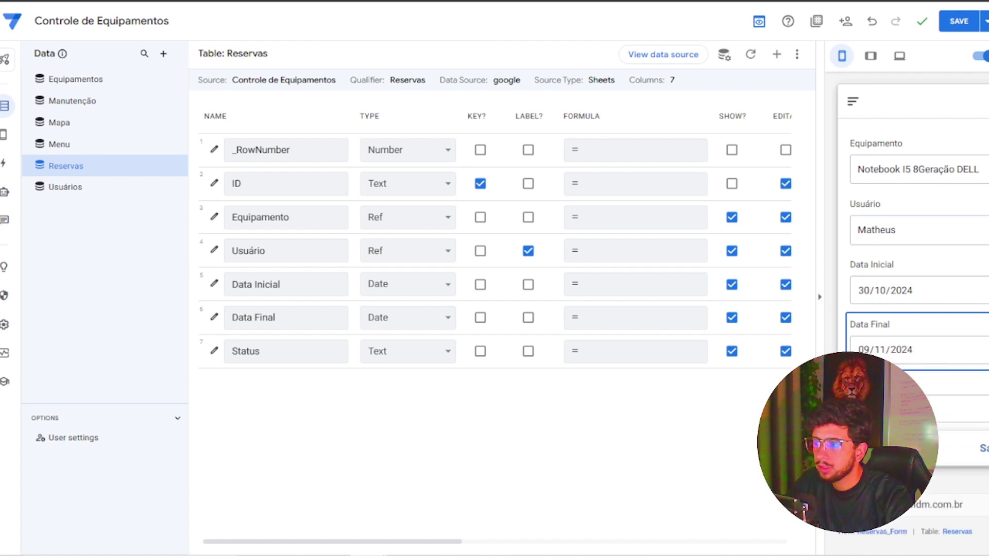
Open the Status column of the Reservas table for editing and change its type to Enum.
scroll(891, 316, down, 1)
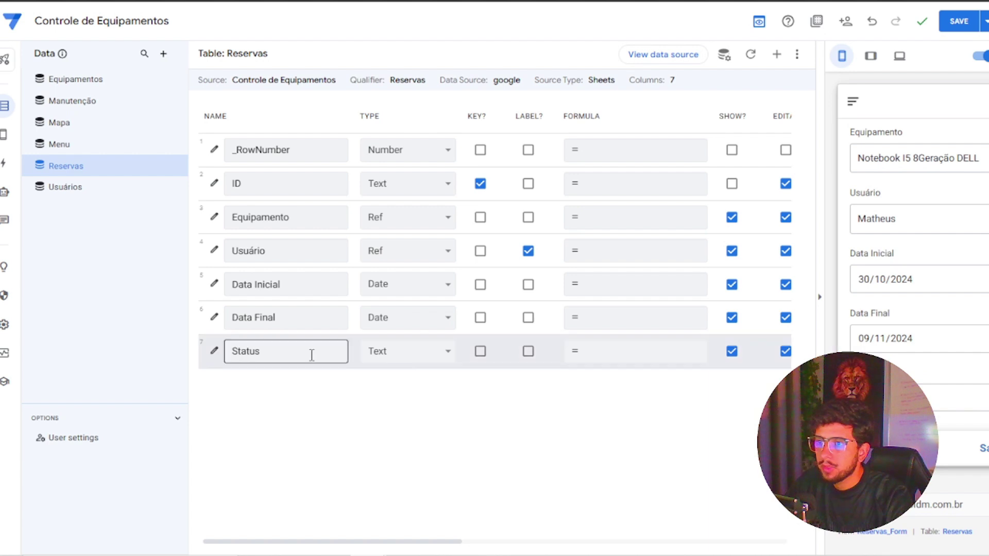
click(213, 352)
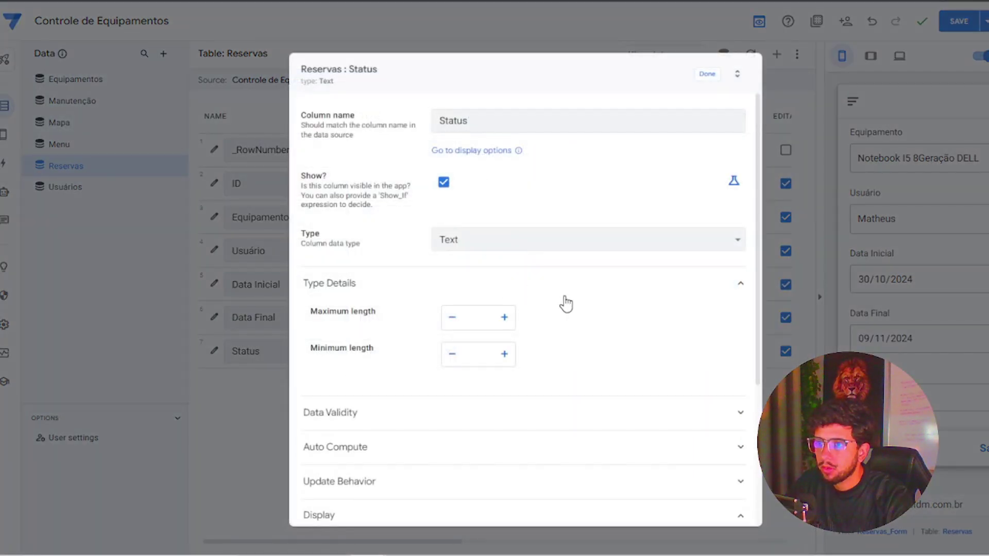
click(369, 421)
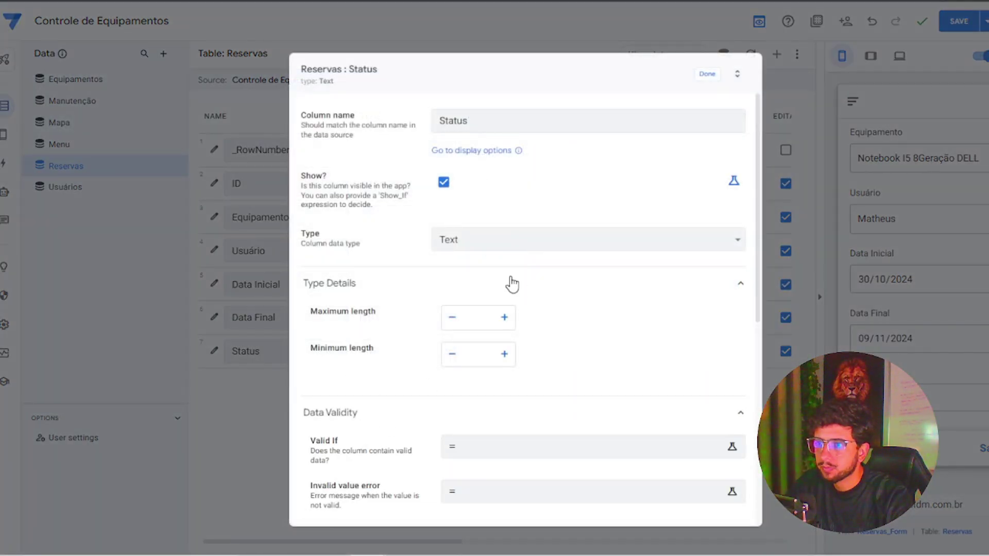
click(509, 239)
click(459, 1)
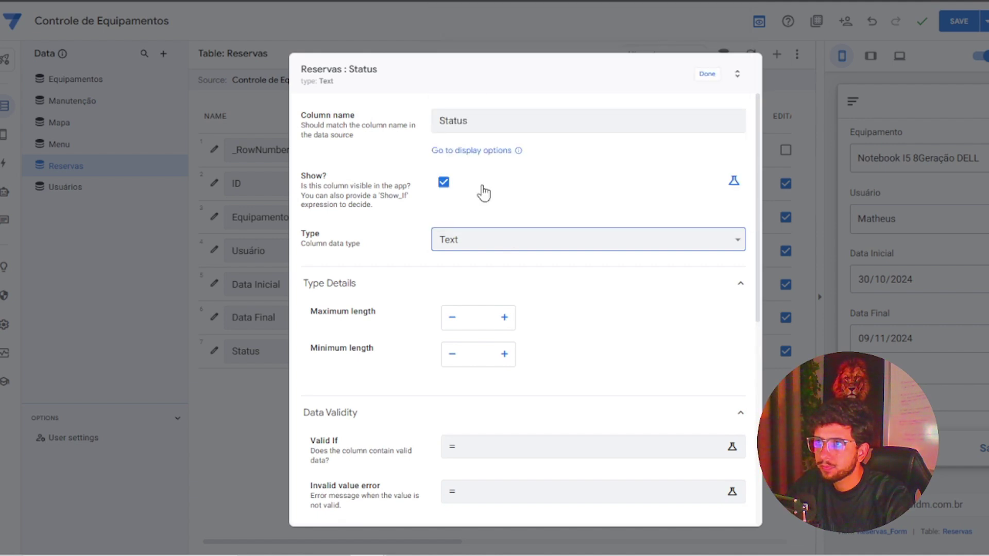
Add PENDENTE, RESERVADO and ENTREGUE as the allowed values of the Status column.
click(469, 323)
click(466, 362)
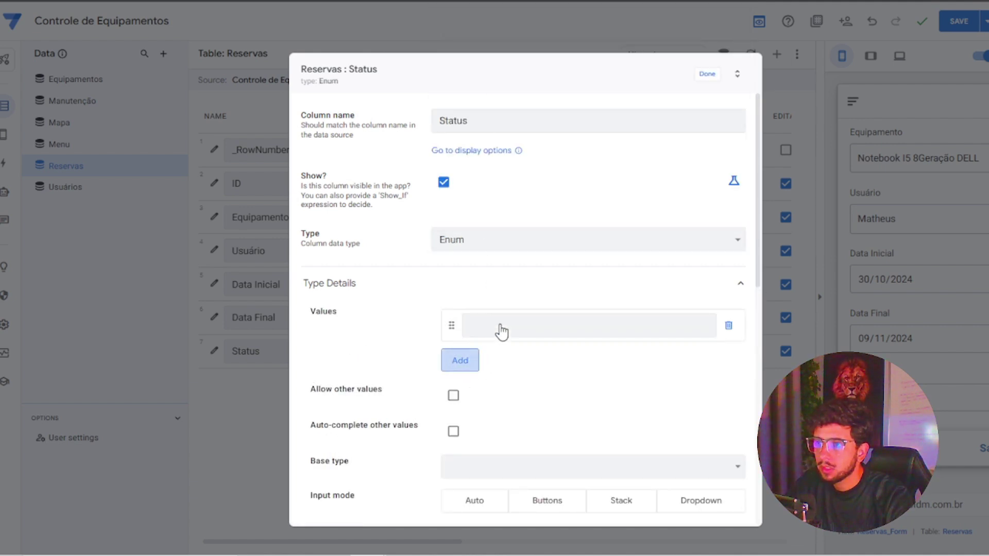
click(501, 324)
text(PENDENTE)
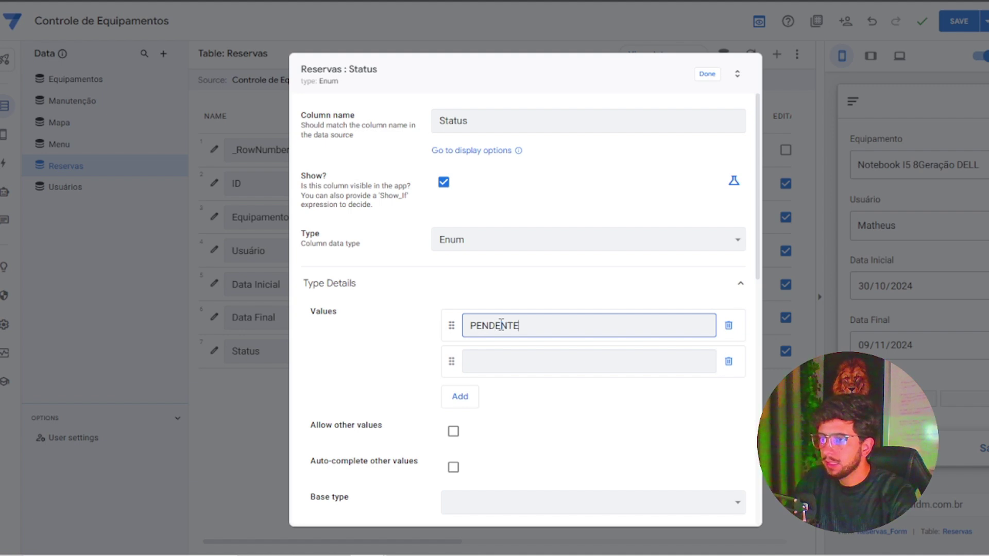
key(Tab)
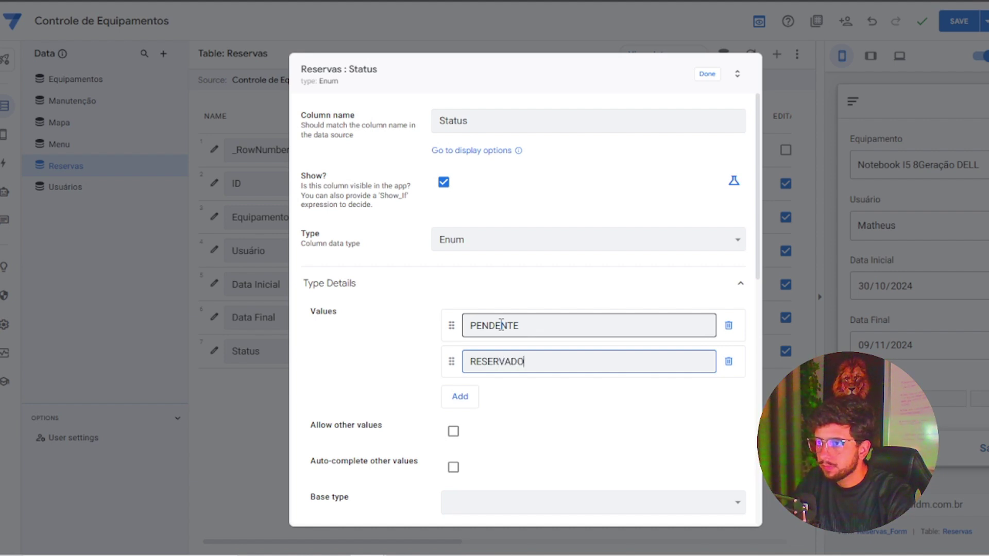
click(465, 404)
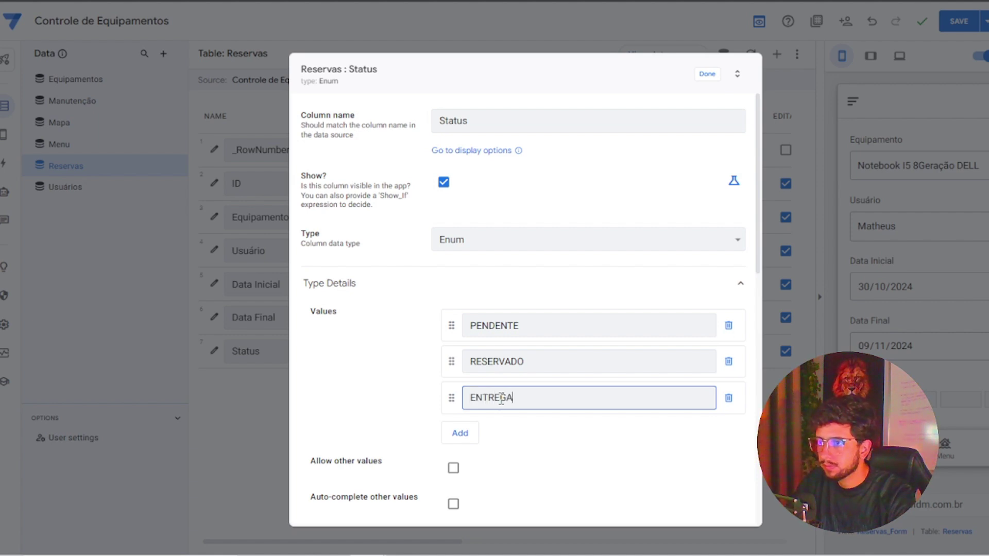
text(ENTREGUE)
key(Tab)
Set the Status column's base type to Text and its input mode to Buttons, and save the app.
scroll(520, 464, down, 3)
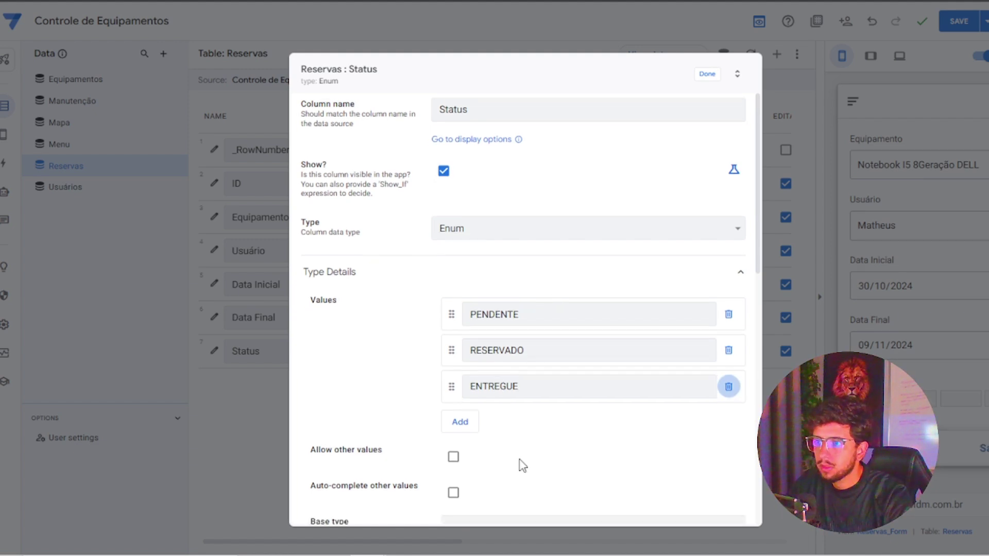
click(497, 389)
click(498, 369)
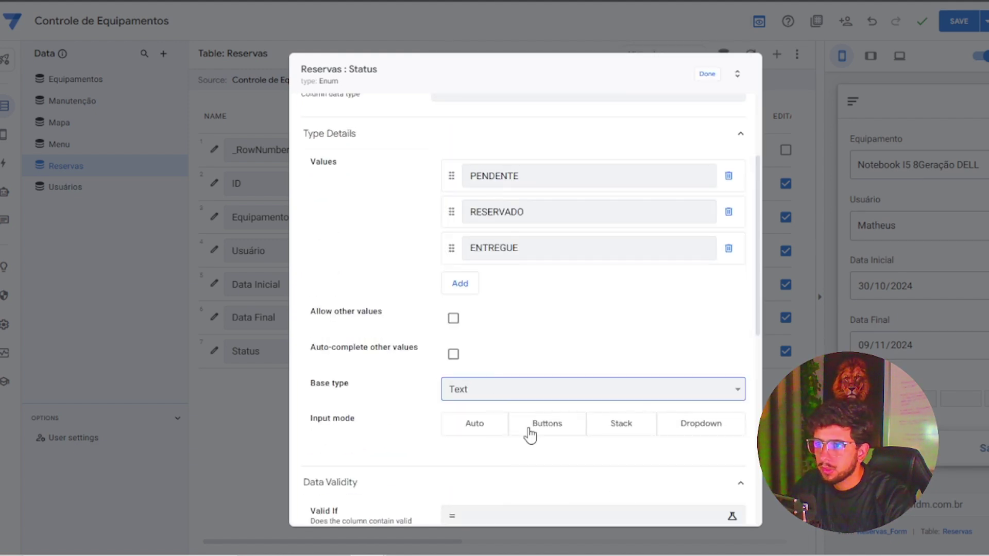
click(531, 431)
click(707, 73)
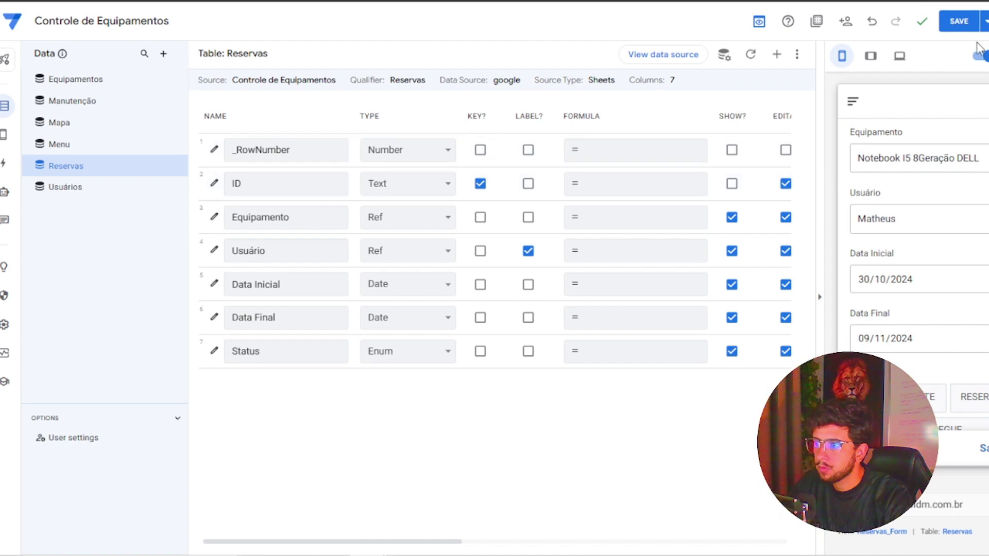
click(953, 23)
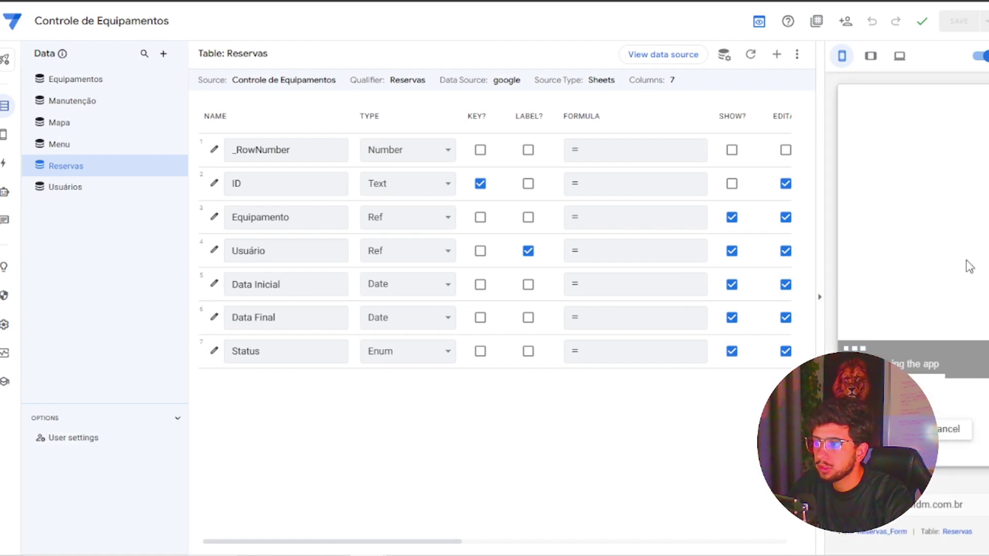
Select Notebook I5 8Geração DELL as the reservation's equipment in the preview and start a new record for Usuário.
click(962, 177)
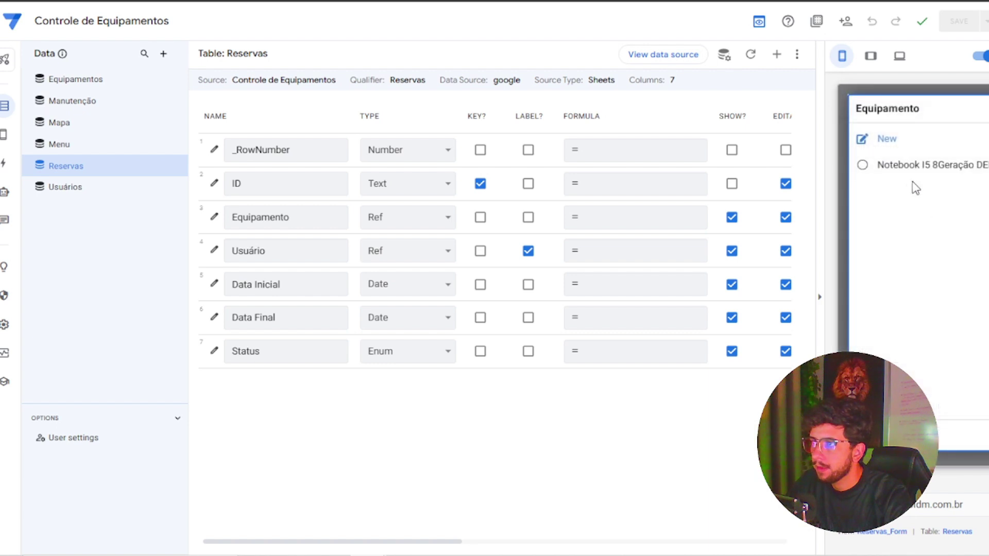
click(930, 234)
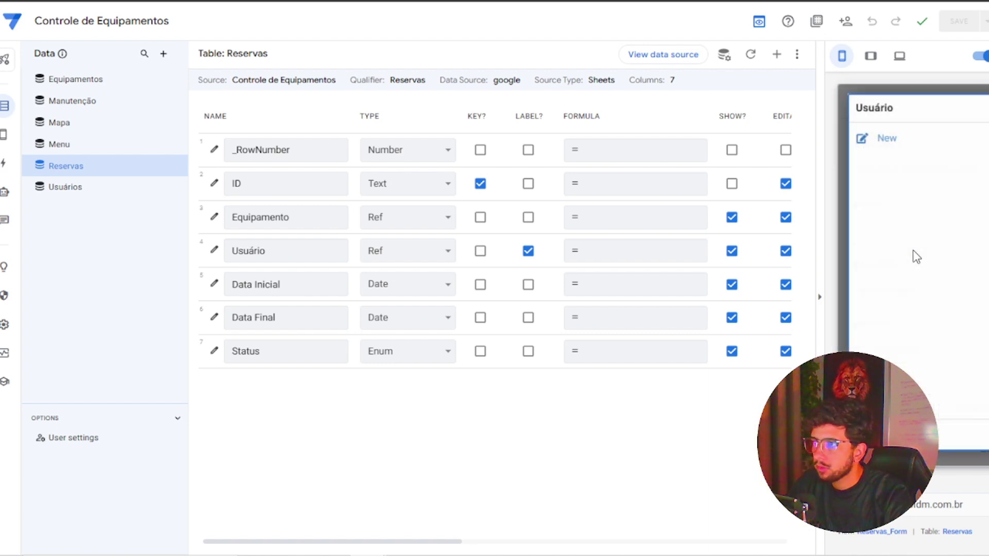
click(887, 140)
click(910, 170)
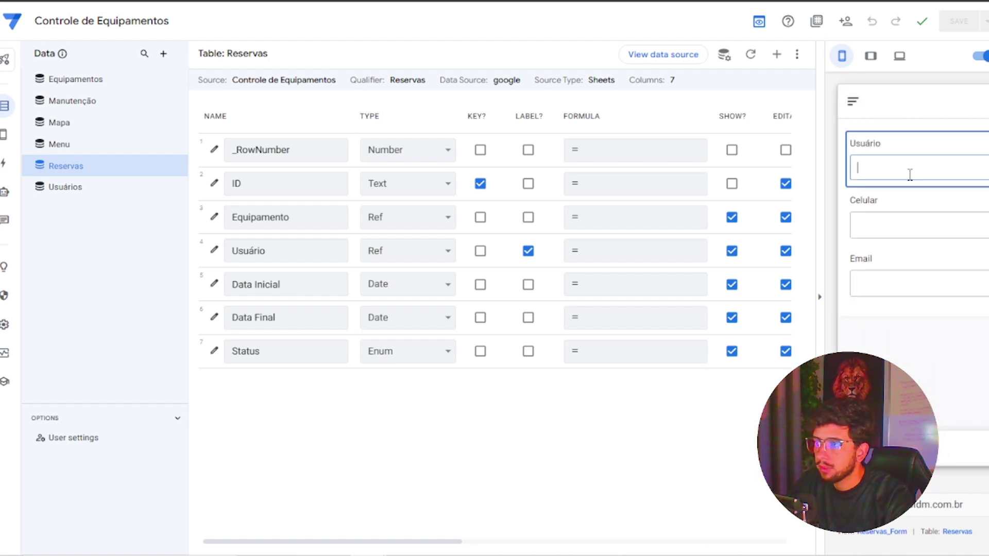
Enter the user's name, mobile number and e-mail in the new user form and save it.
text(n)
key(BackSpace)
text(m)
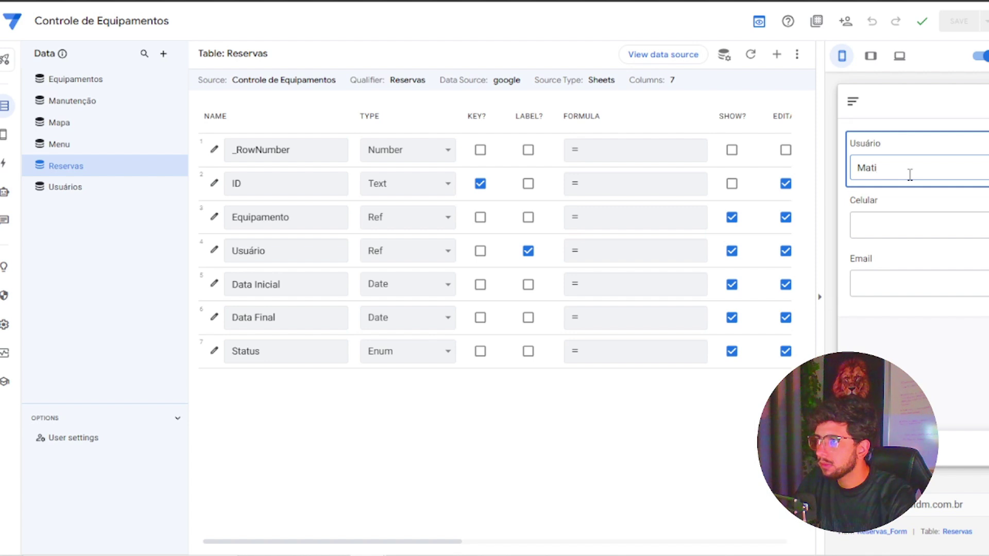
text(atheus)
key(Tab)
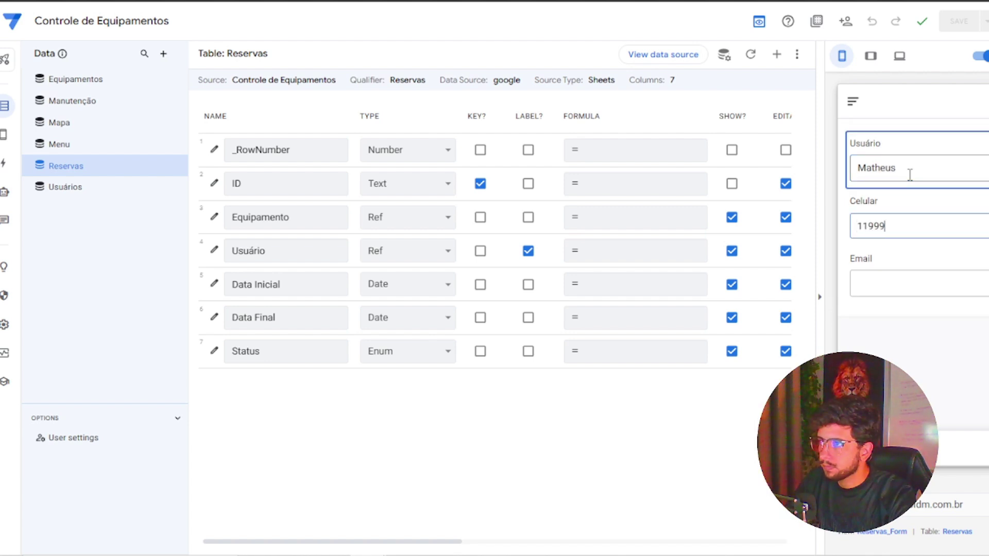
key(Tab)
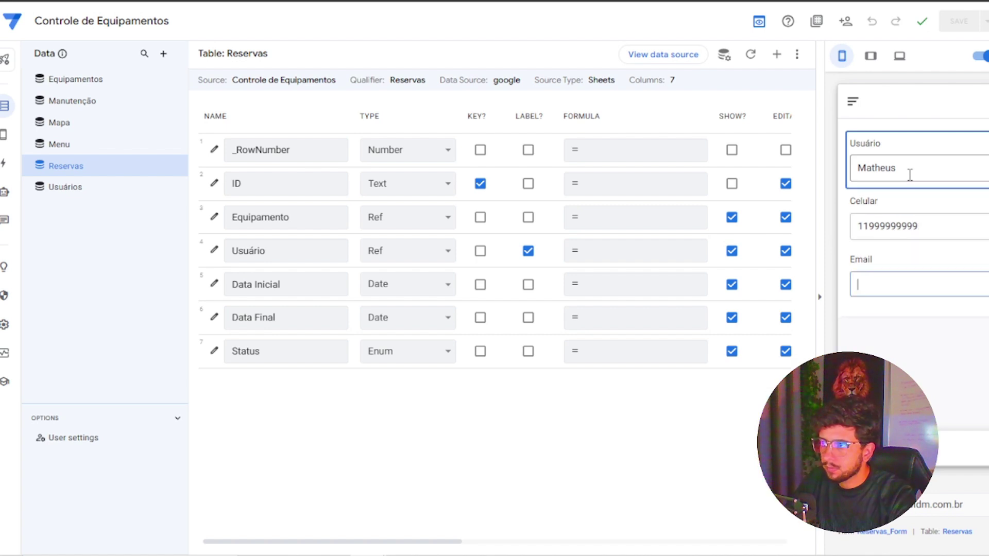
text(dir)
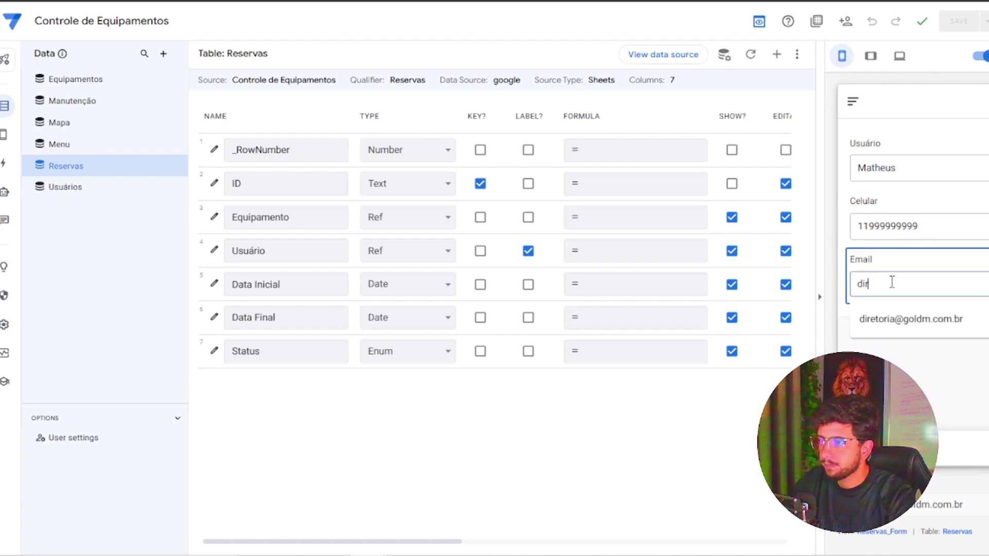
click(910, 318)
key(Return)
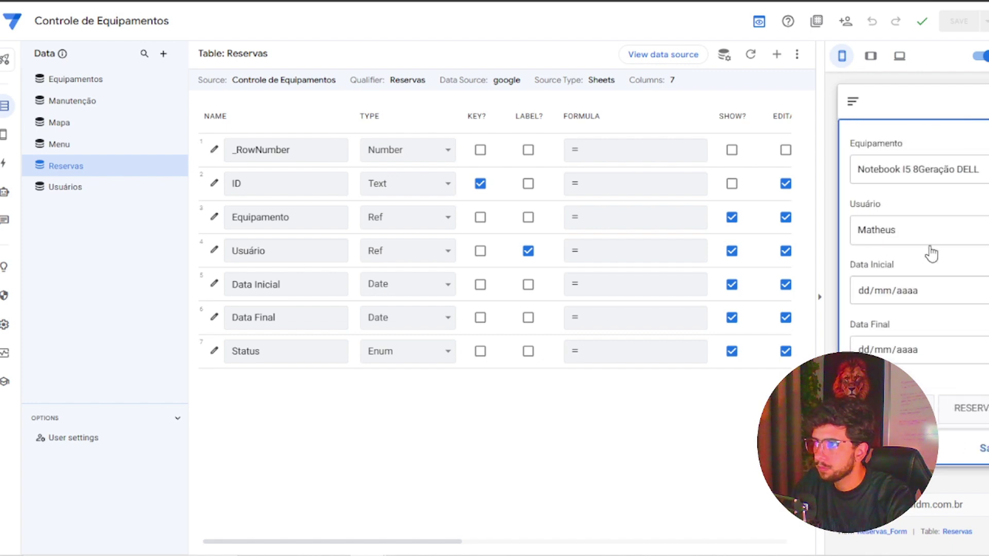
Set the reservation's Data Inicial to 30/10/2024 and Data Final to 31/10/2024.
click(938, 291)
click(985, 290)
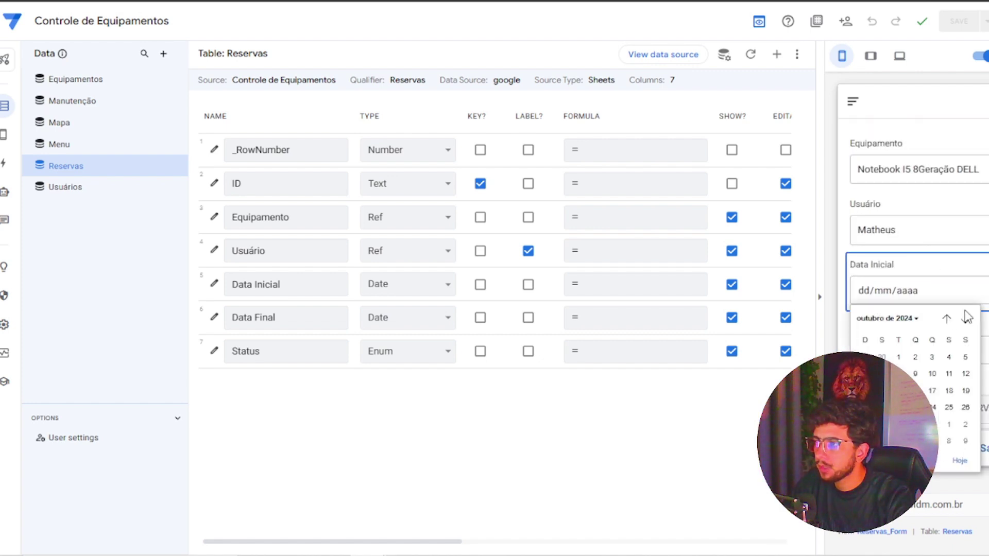
click(915, 423)
click(986, 350)
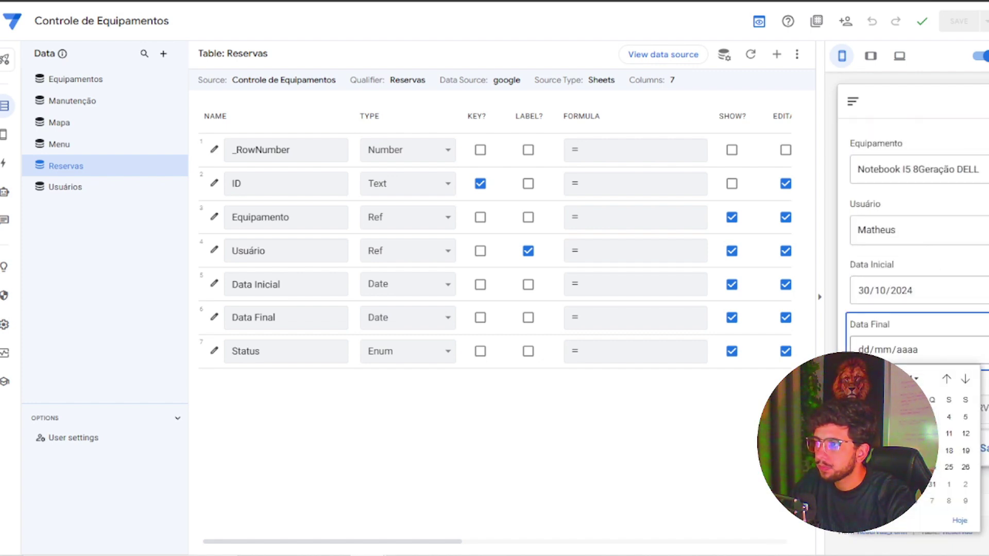
click(931, 484)
Try the PENDENTE option of the Status field and save the reservation as RESERVADO.
scroll(942, 361, down, 1)
click(908, 360)
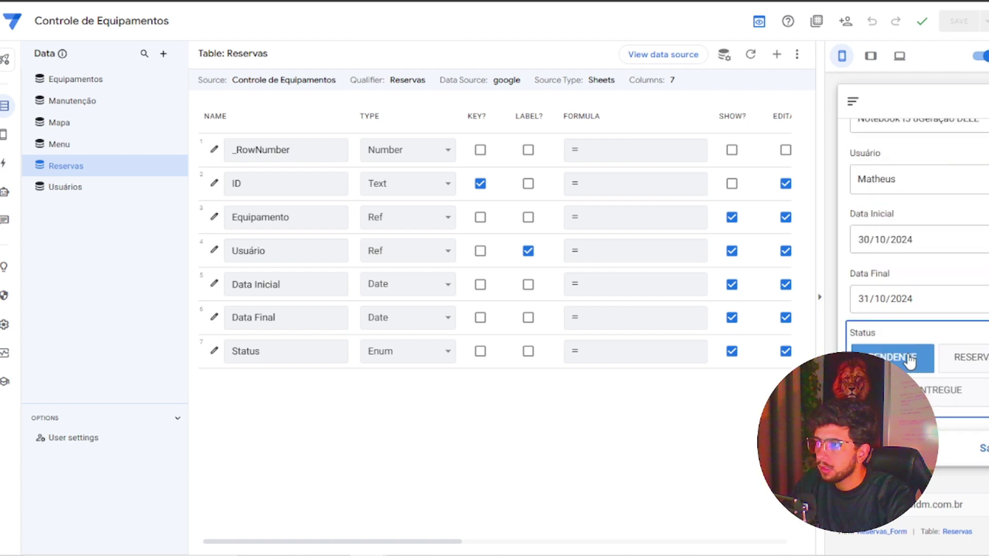
click(981, 448)
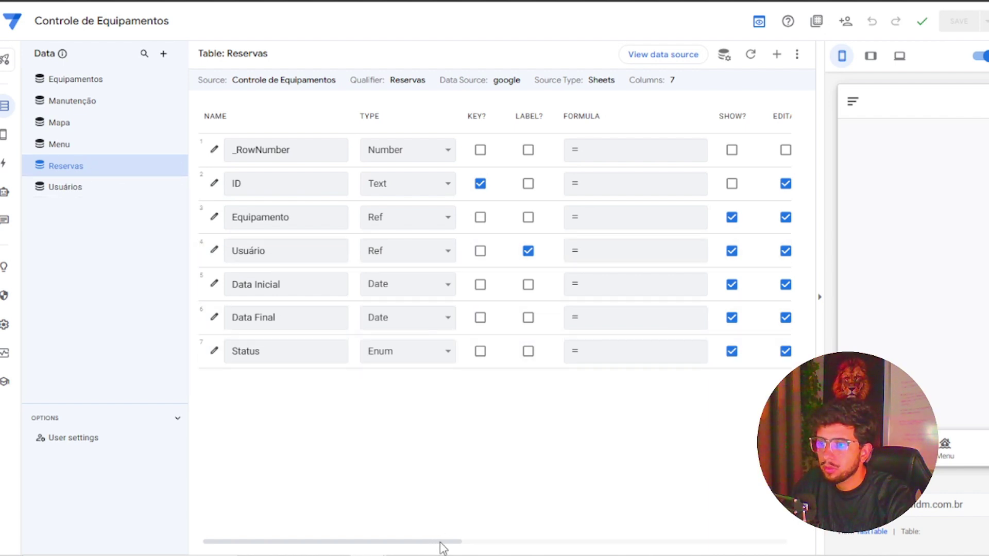
Set the initial value formula of the Reservas table's Status column to RESERVADO.
drag(442, 546, 613, 545)
click(565, 353)
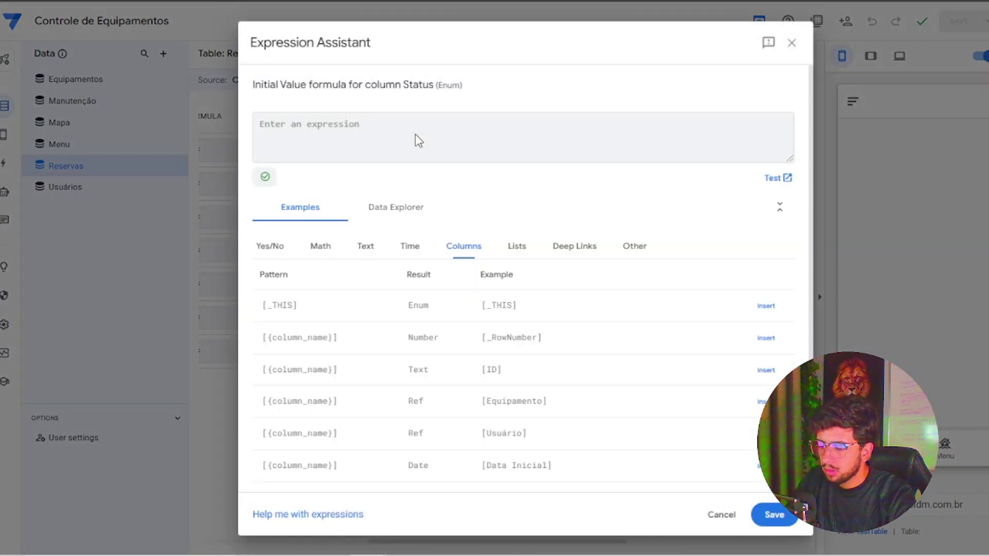
text(pe)
key(BackSpace)
key(BackSpace)
text(")
key(BackSpace)
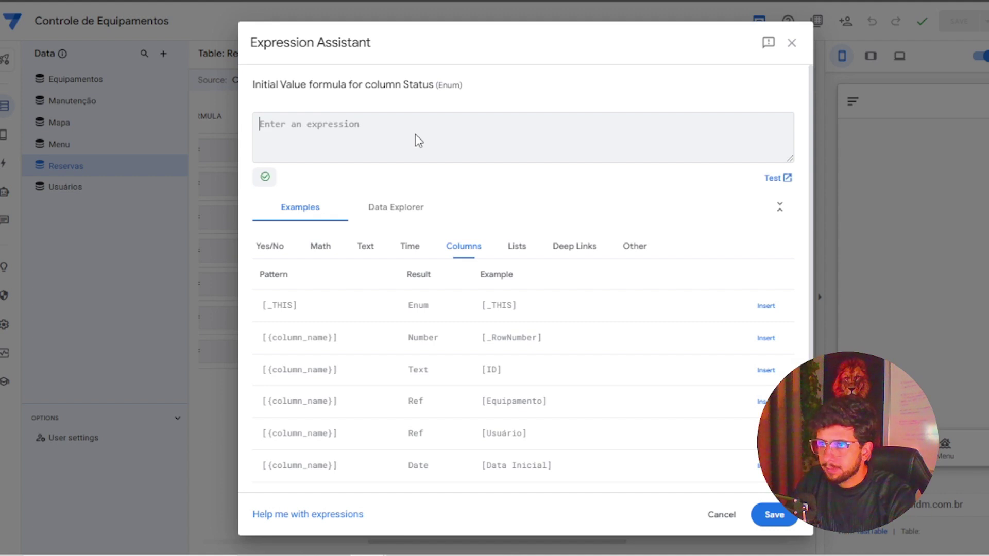
text(RESERVAD)
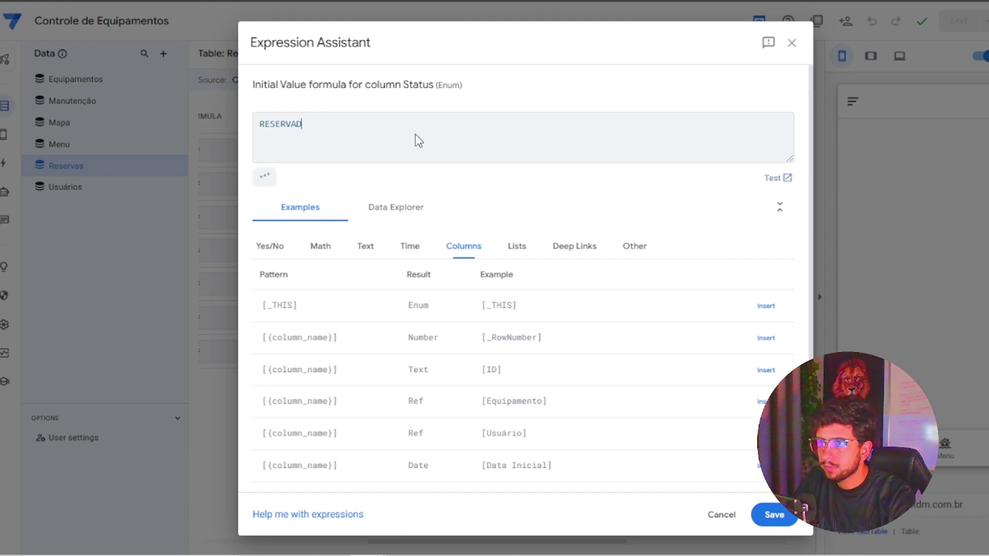
text(O)
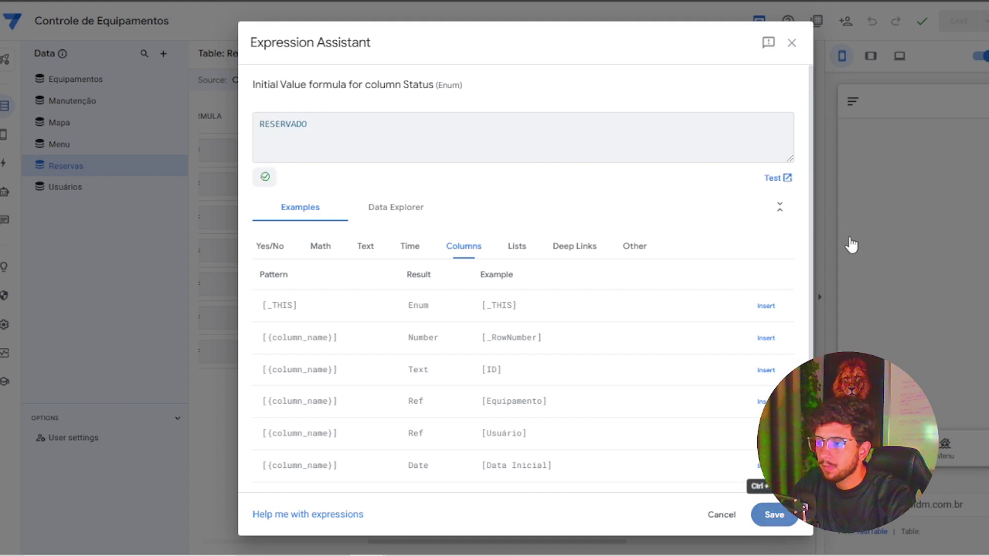
key(ctrl+Return)
drag(603, 542, 364, 536)
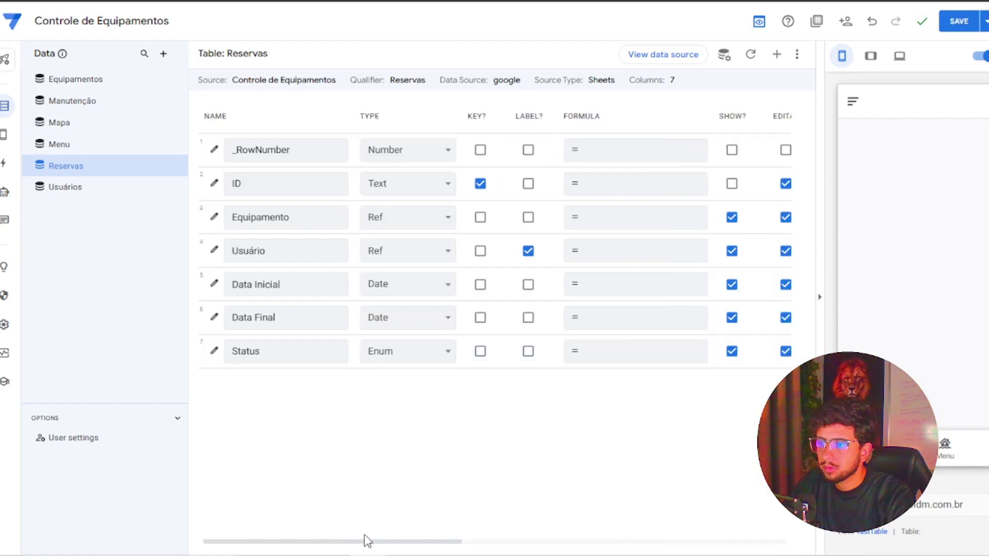
Review the column setup of the Usuários, Menu and Manutenção tables.
click(76, 190)
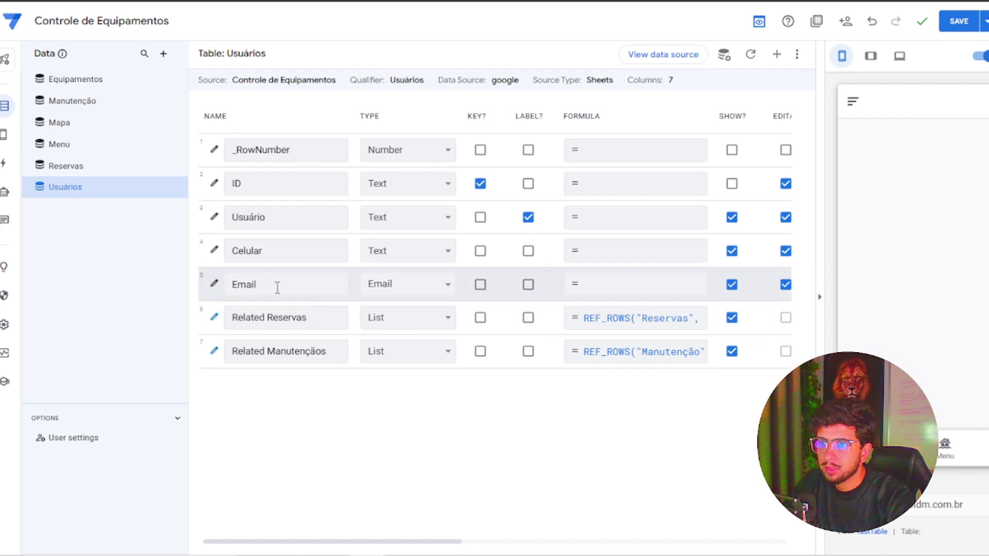
click(71, 145)
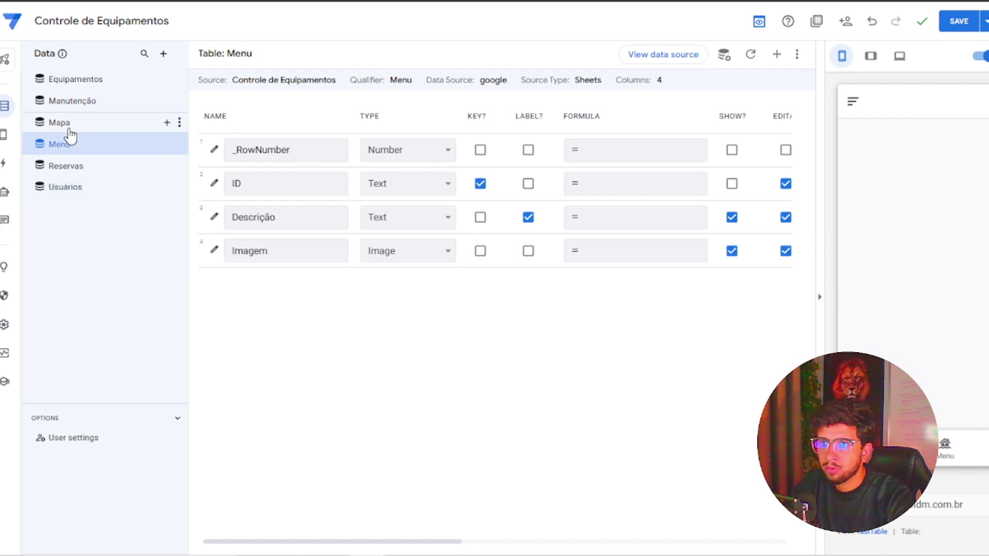
click(70, 130)
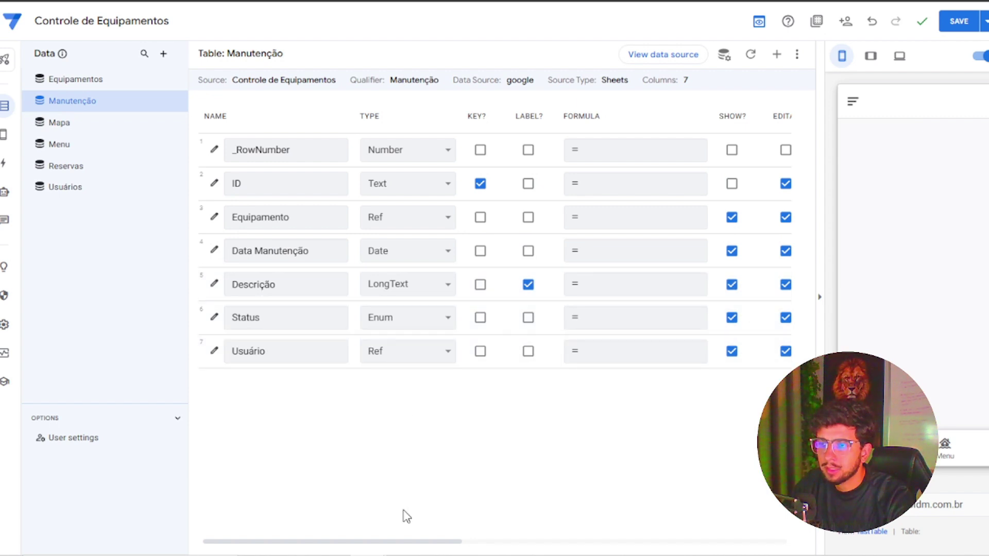
Switch the editor to the app's views, check the reservations list in the preview and return to the menu.
click(5, 135)
click(945, 449)
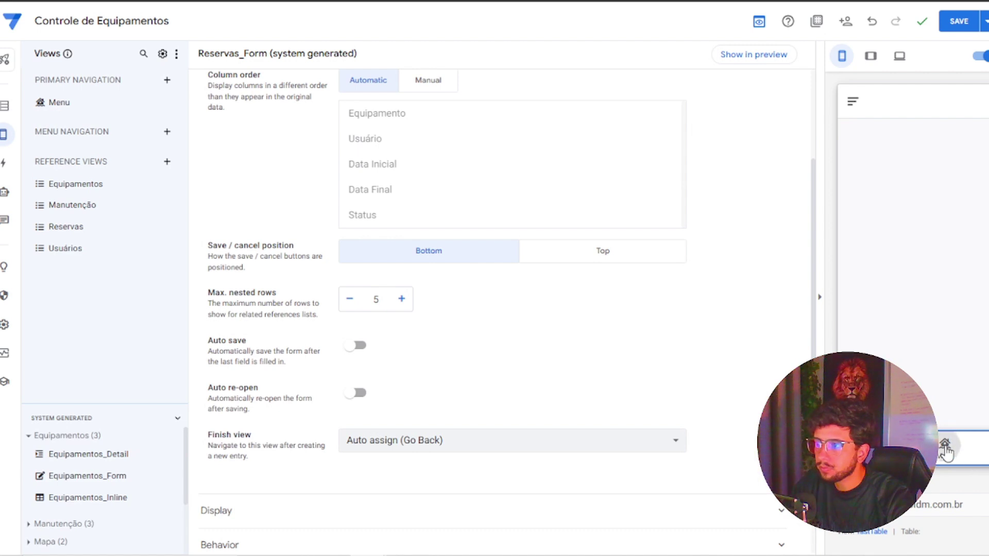
click(970, 213)
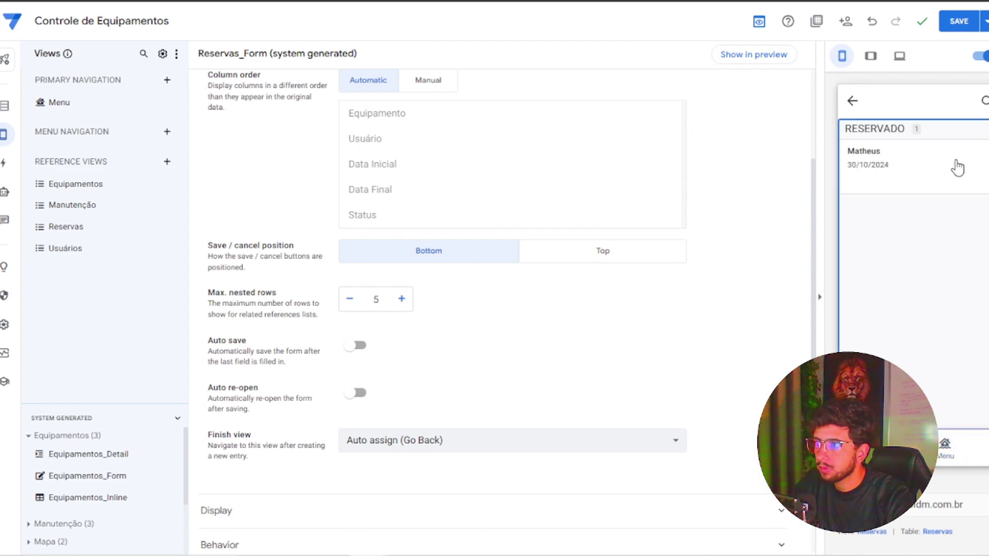
click(853, 100)
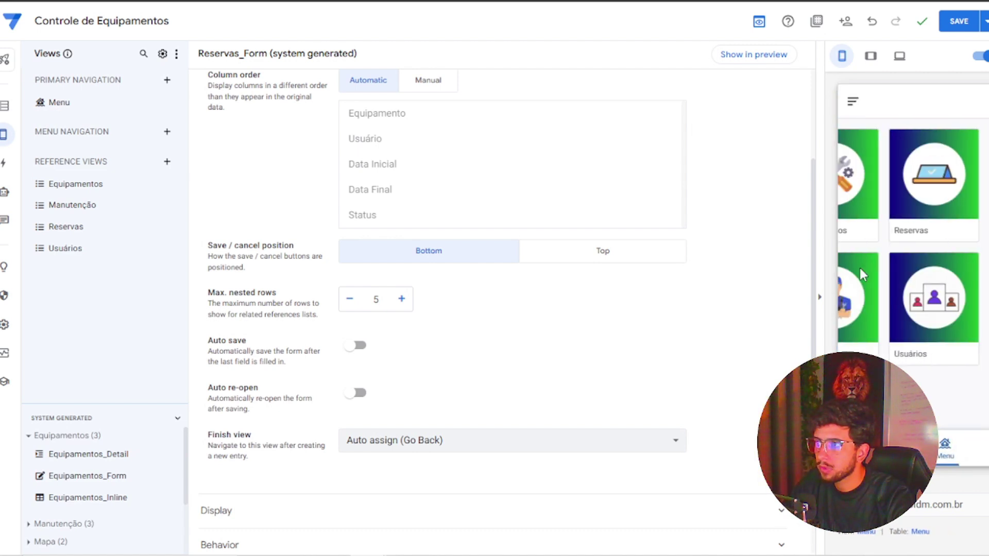
Start a new maintenance record in the preview for Notebook I5 8Geração DELL, with the Data Manutenção set to 23/10/2024.
click(874, 261)
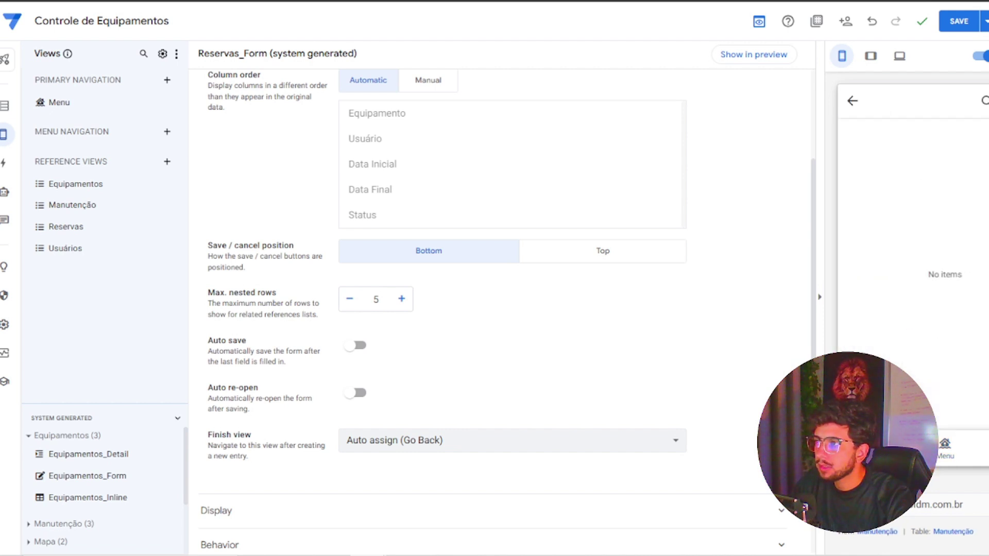
click(979, 403)
click(905, 166)
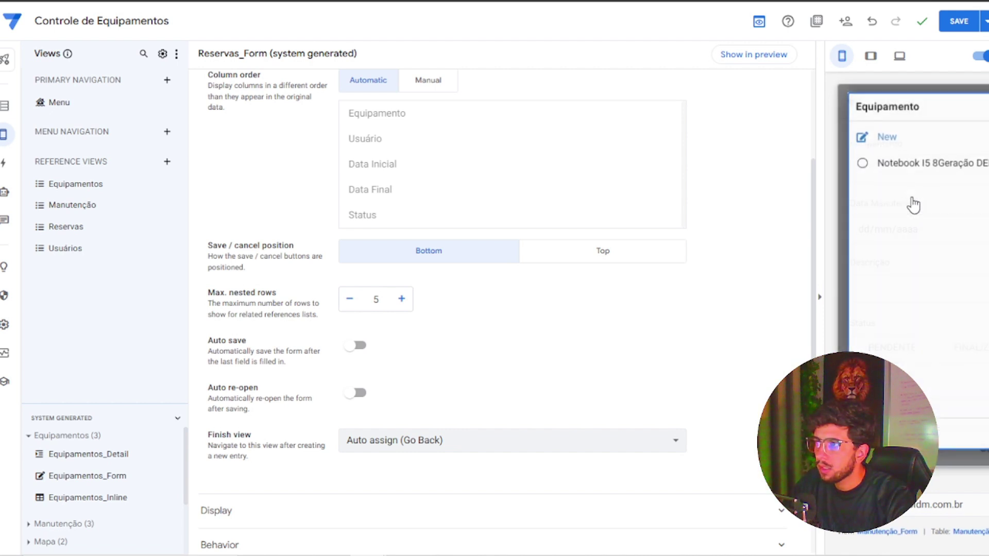
click(921, 170)
click(922, 230)
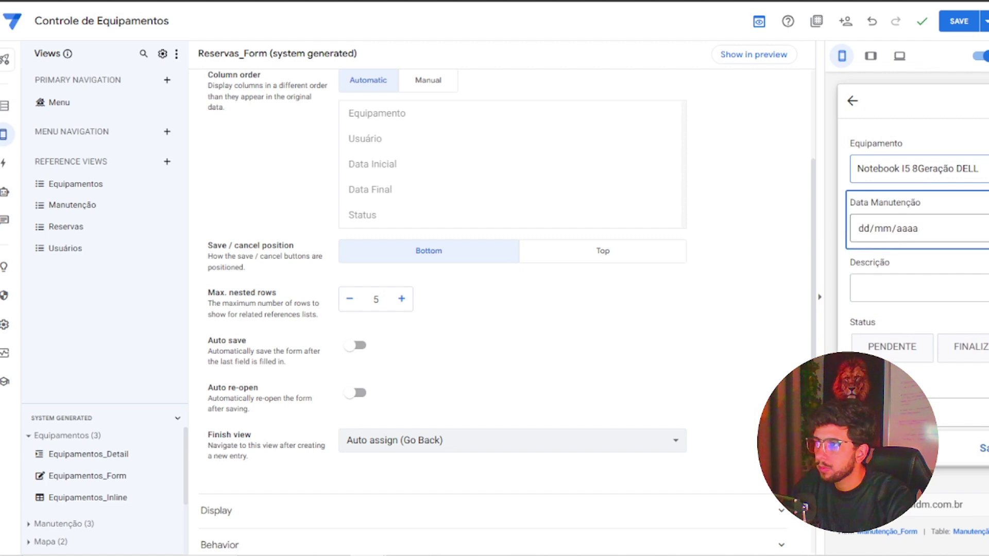
click(915, 346)
Fill in the maintenance record's Descrição as EQUIPAMENTO APRESENTOU FALHA DE OPERAÇÃO.
click(952, 300)
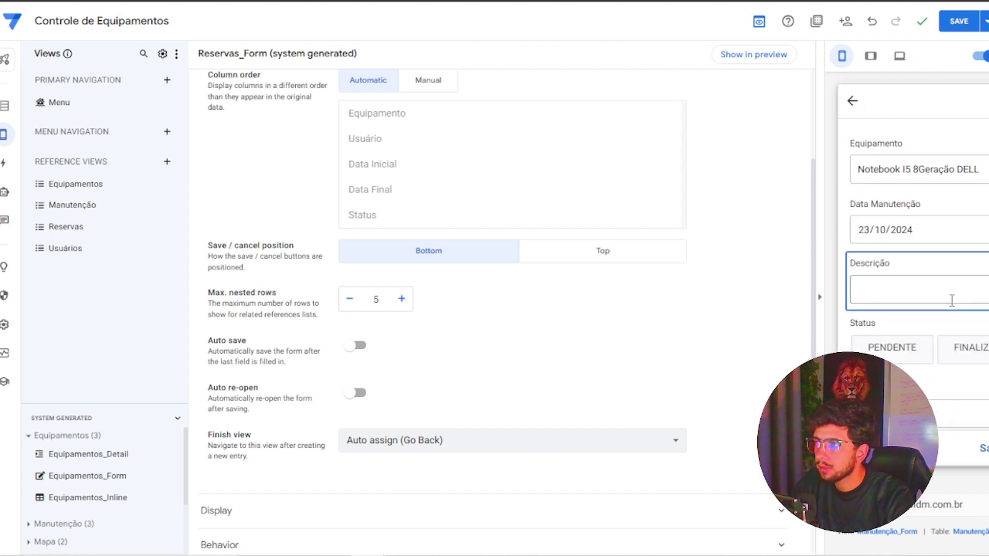
text(REERAEE)
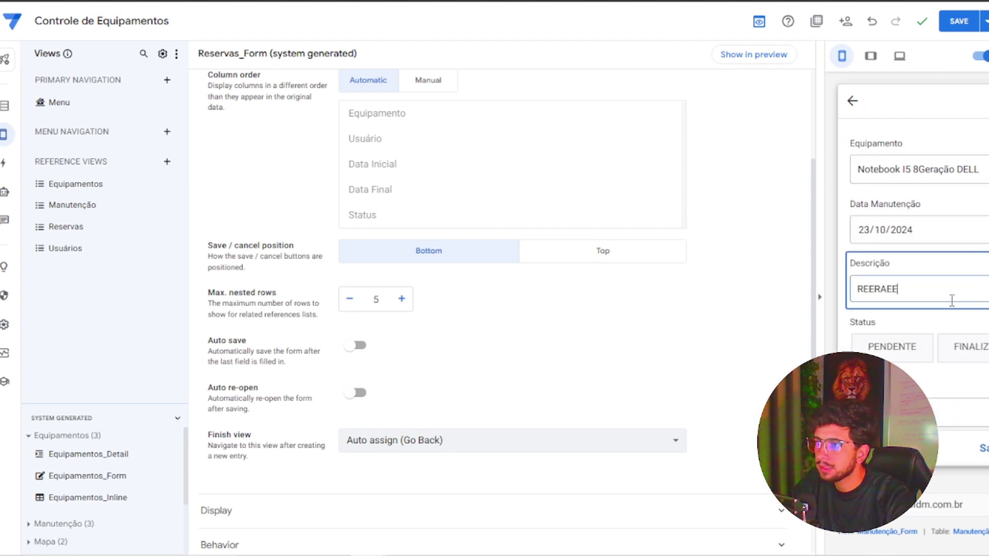
key(ctrl+a)
text(EQUIPAMENTO)
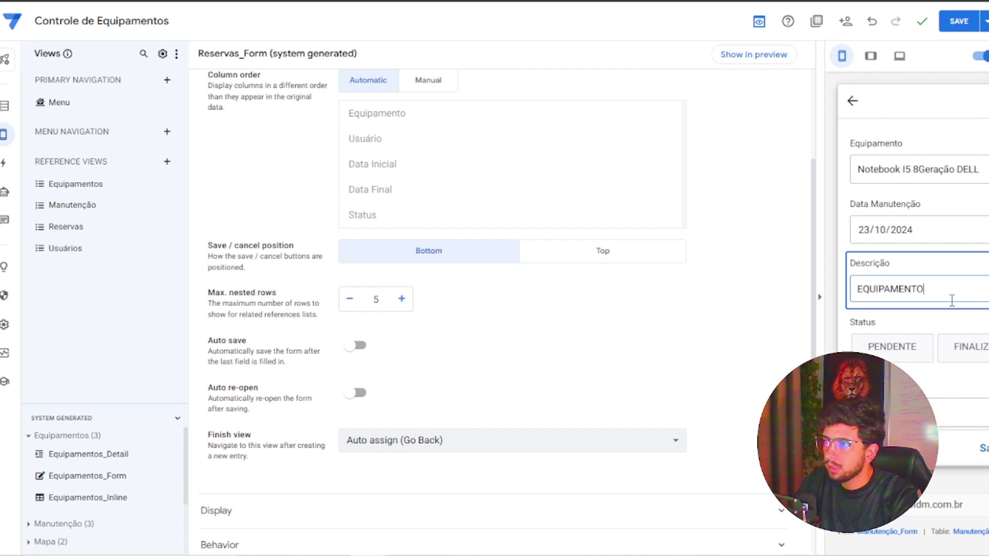
text( APRESENTOU)
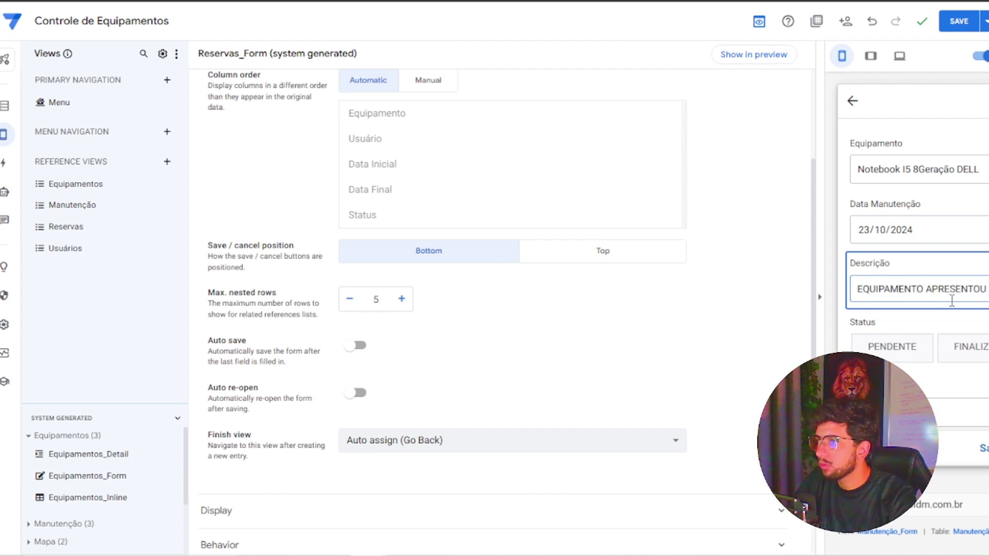
text( FALHA DE )
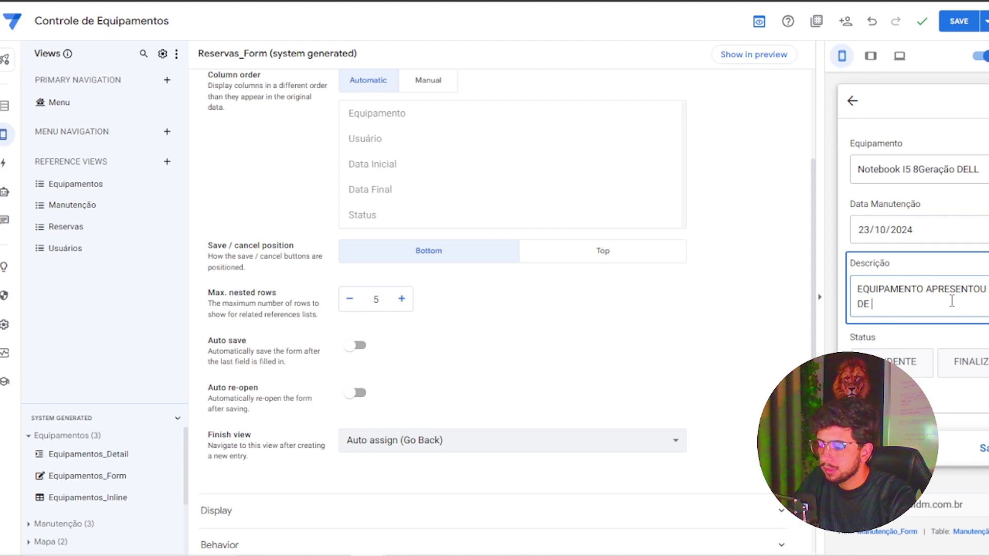
text(OPERAÇÃO)
key(ctrl+Left)
key(ctrl+Left)
text(FALHA)
scroll(927, 309, down, 1)
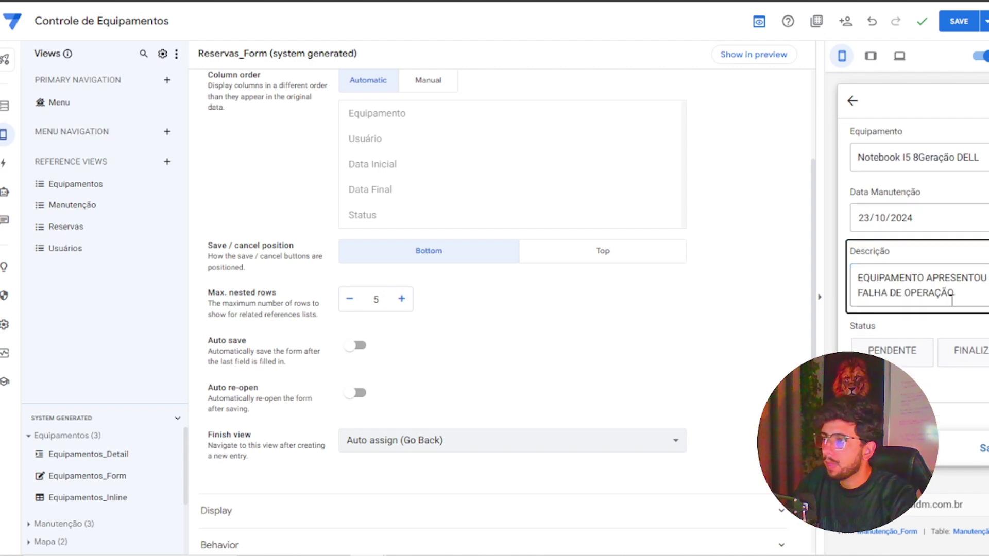
Set the maintenance record's Status to PENDENTE and choose the registered user for it.
click(910, 335)
click(946, 406)
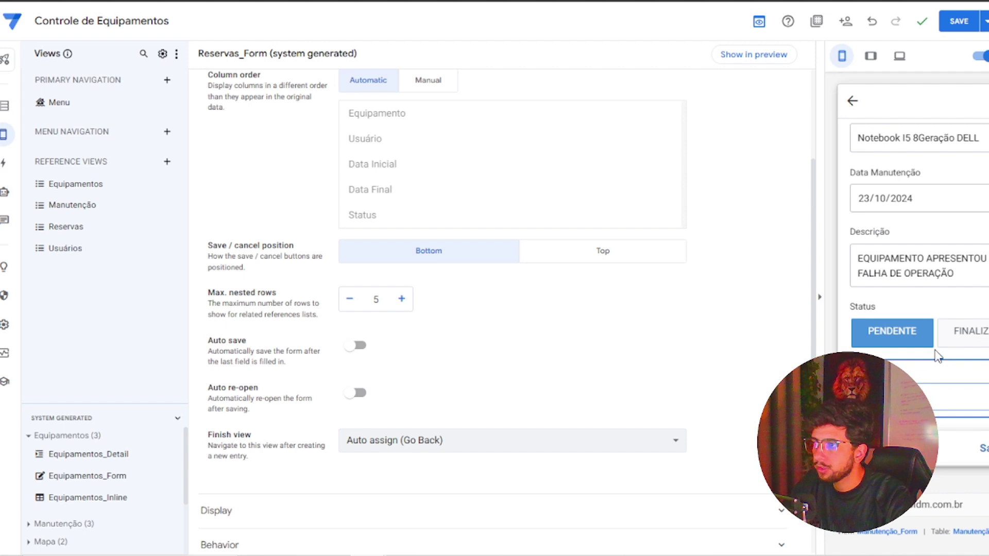
click(934, 410)
click(893, 165)
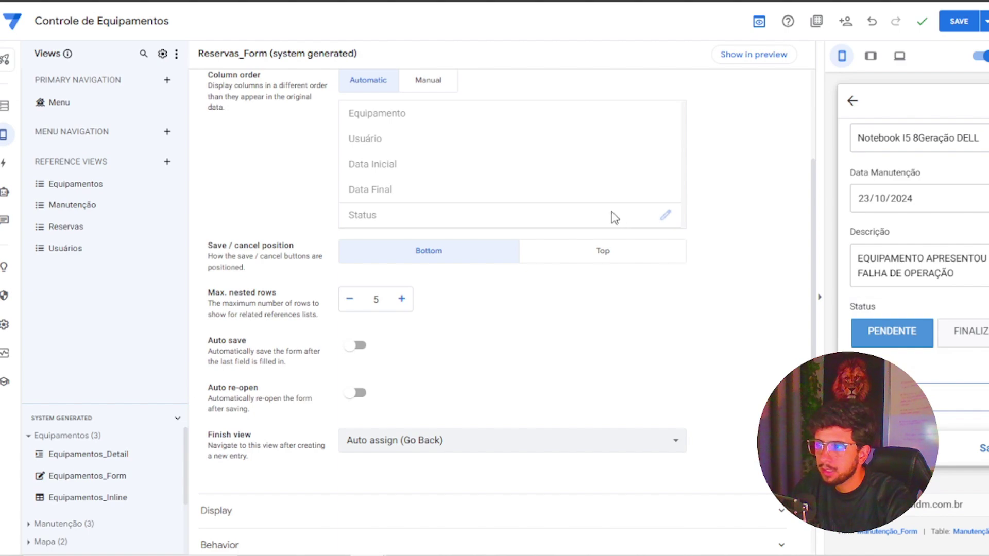
Review the Reservas Status column's definition from the form view and close it.
click(667, 214)
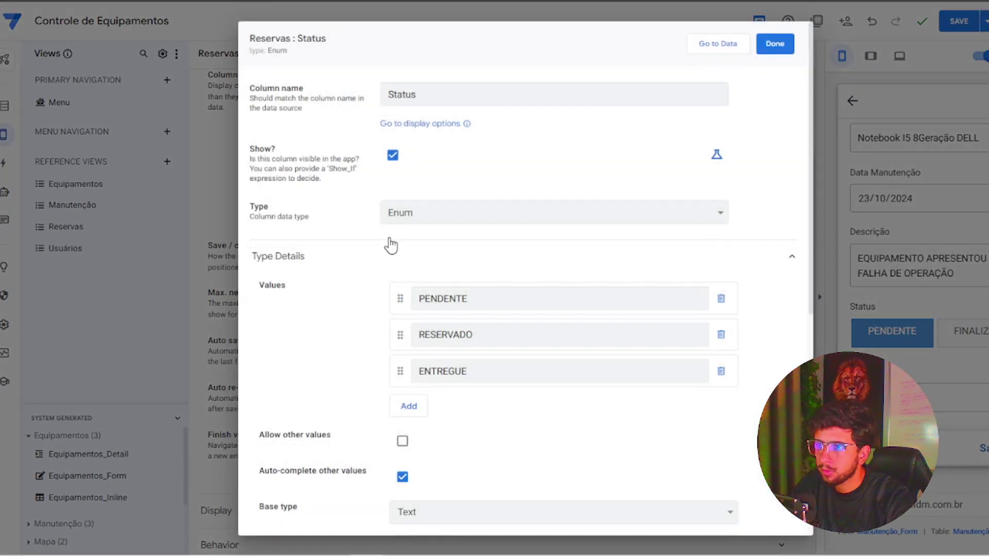
scroll(349, 309, down, 5)
scroll(363, 215, up, 5)
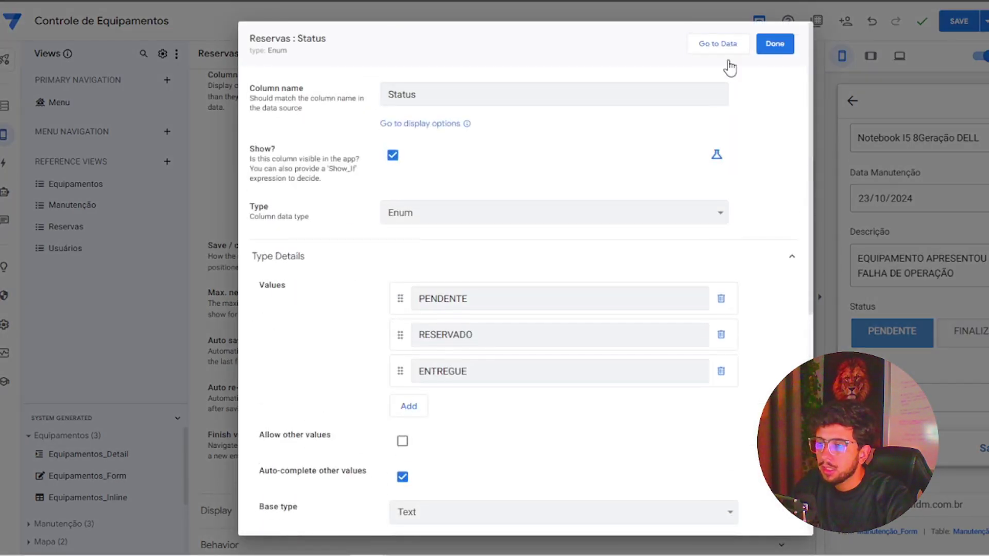
click(771, 44)
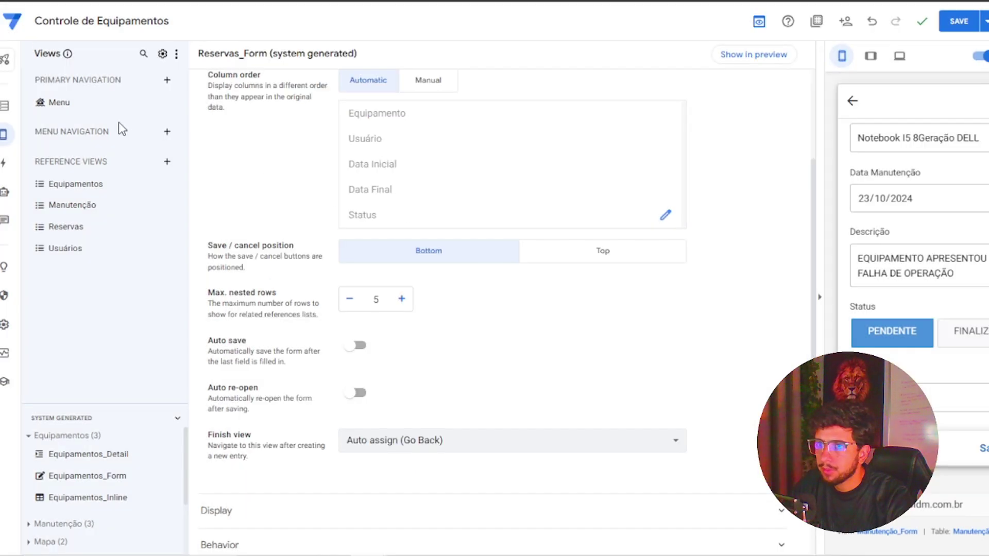
Set the initial value formula of the Manutenção table's Status column to PENDENTE.
click(4, 106)
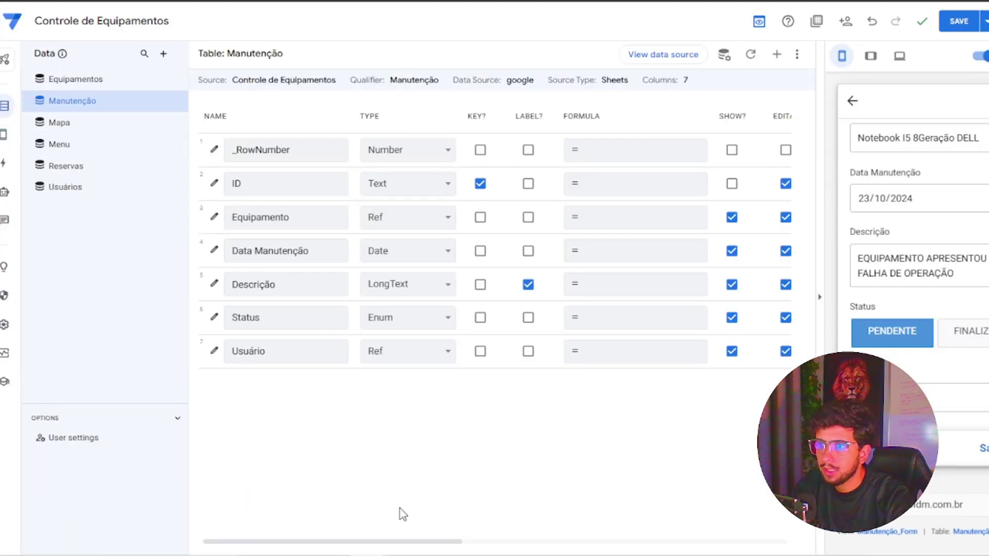
drag(409, 542, 654, 541)
click(412, 319)
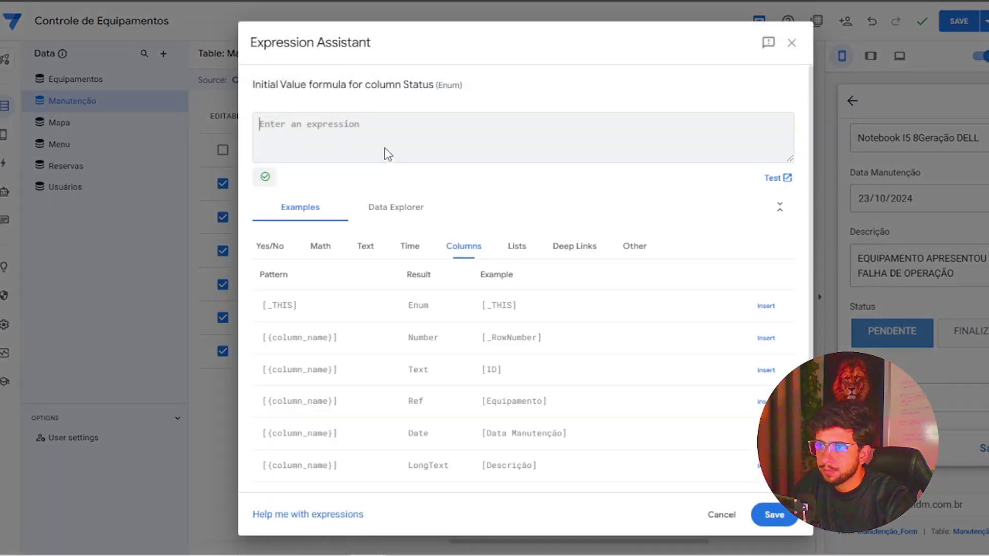
text(PEDENTE)
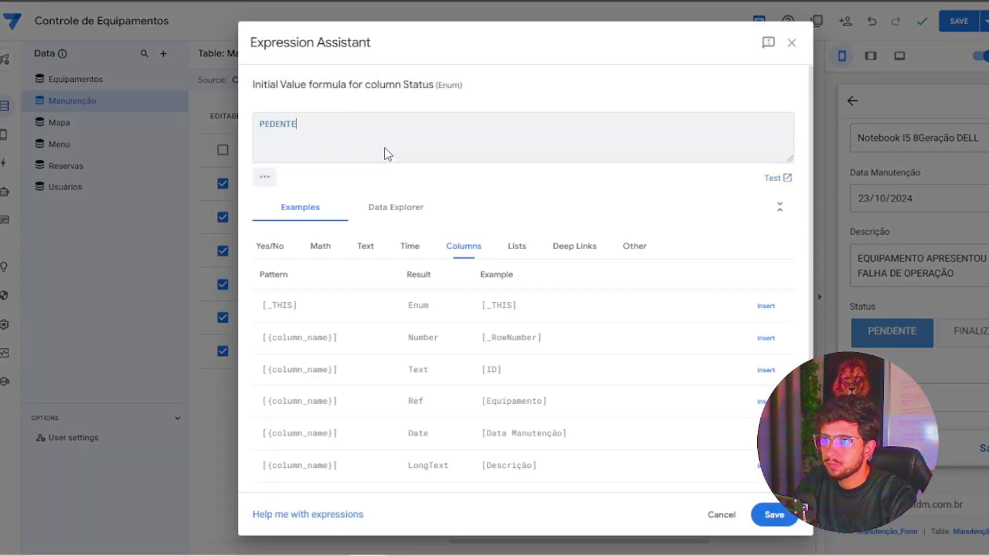
key(BackSpace)
key(BackSpace)
key(BackSpace)
key(BackSpace)
key(BackSpace)
text(NDENTE)
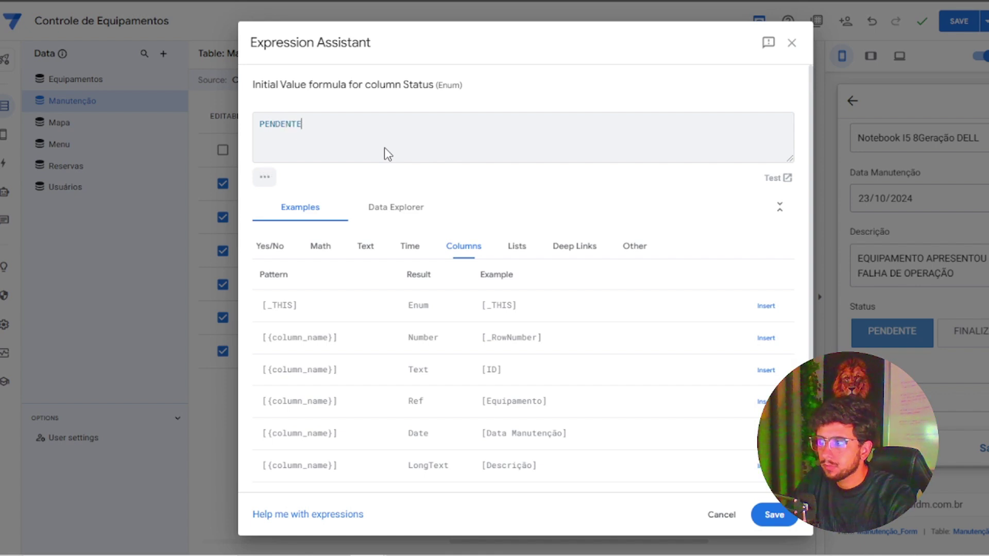
key(Tab)
click(776, 515)
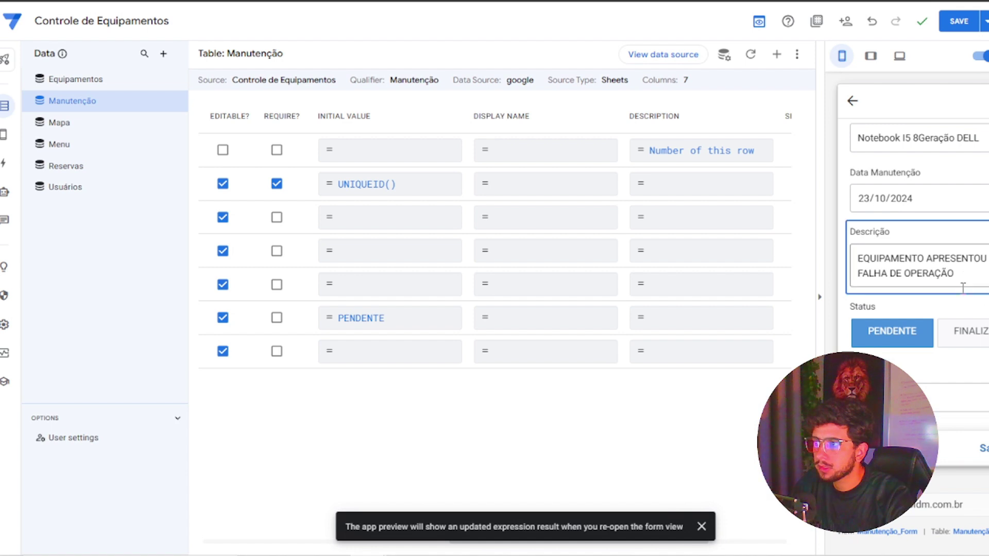
Save the new maintenance record in the preview and save the app.
click(983, 449)
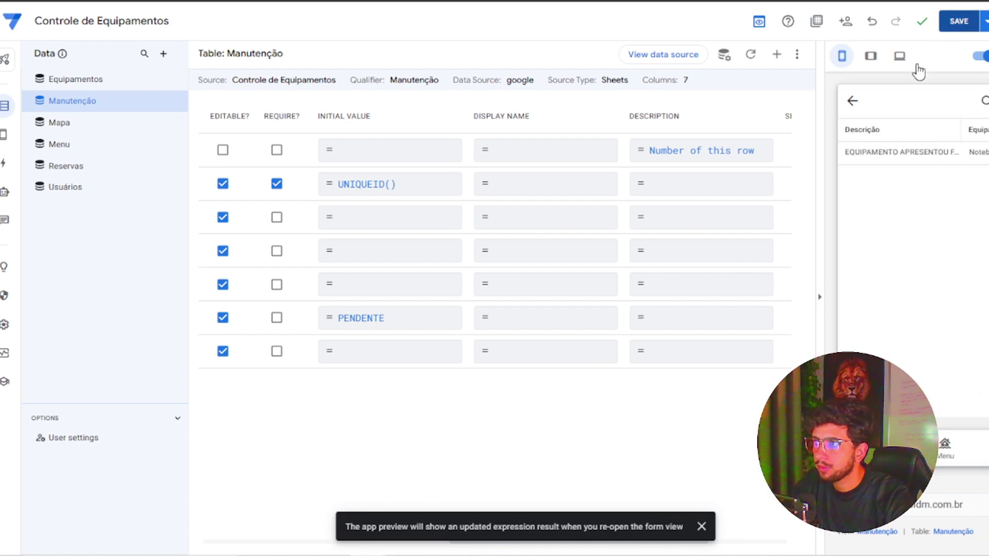
click(959, 21)
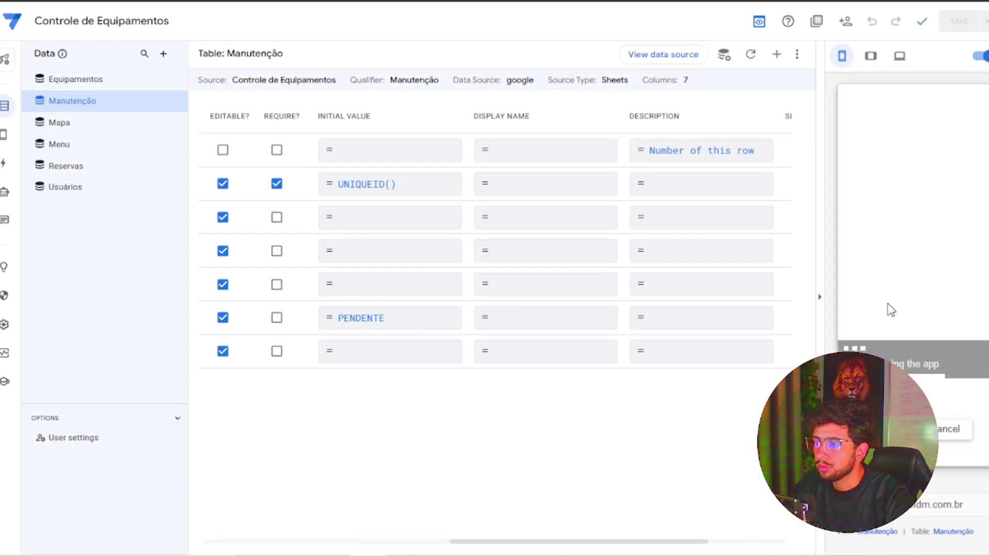
click(945, 447)
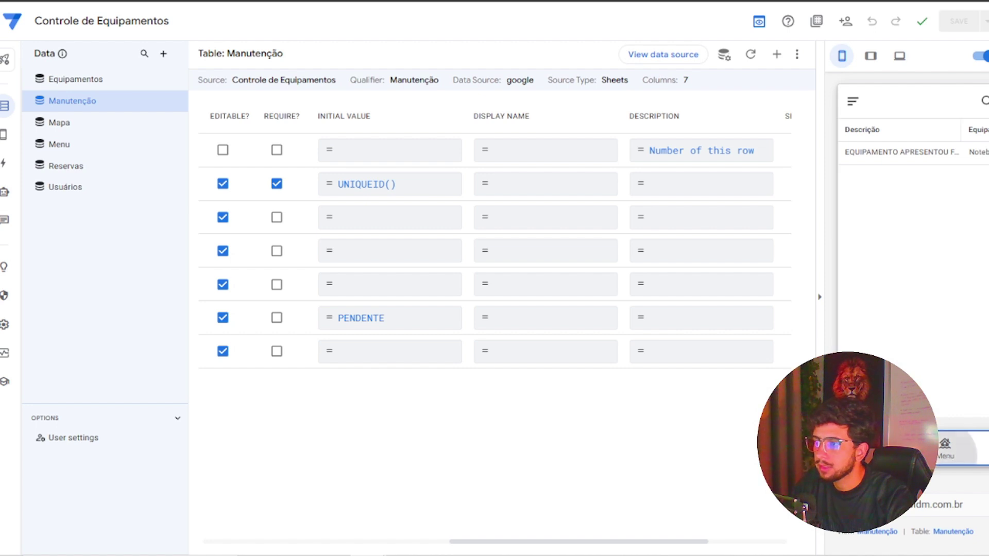
Check the users list and the notebook's equipment details in the preview, and return to the menu.
click(973, 292)
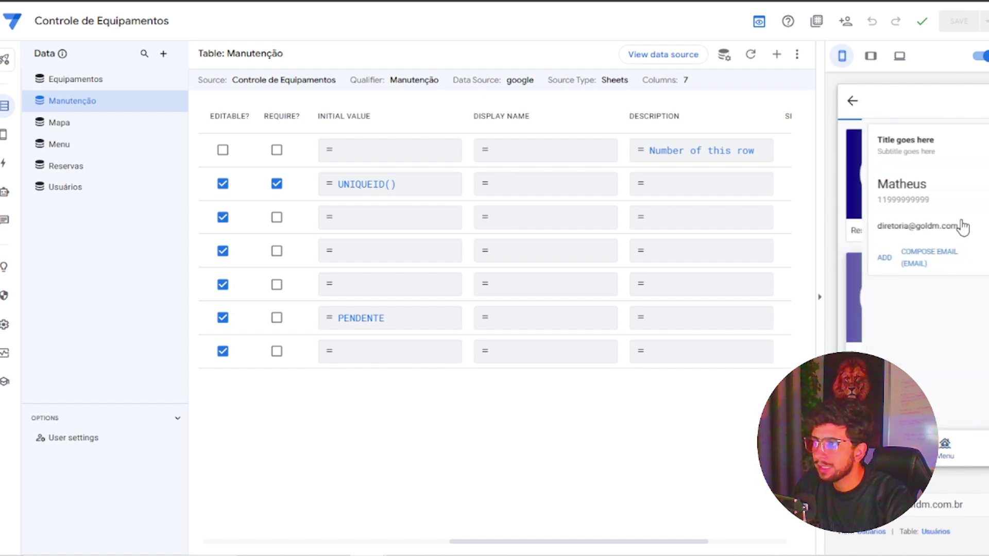
click(953, 451)
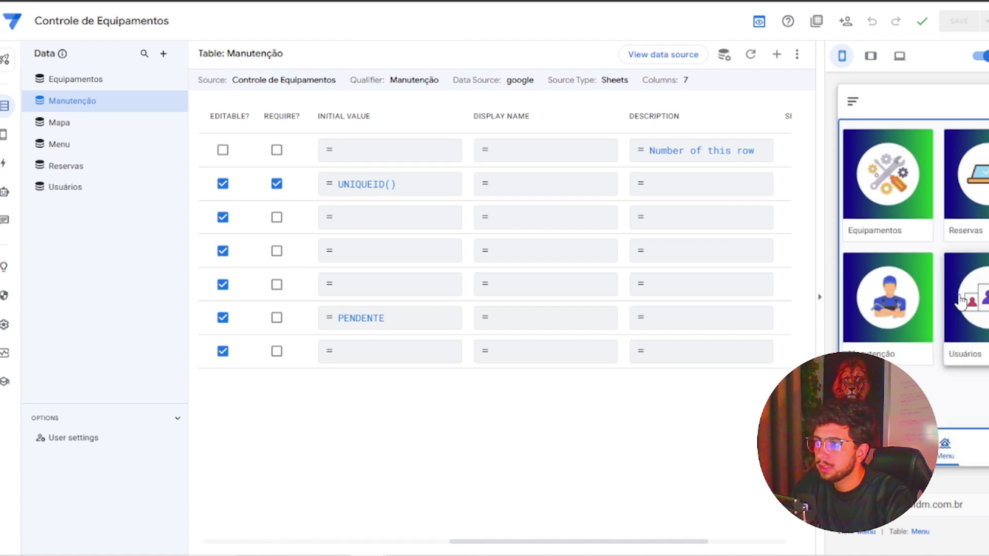
click(899, 203)
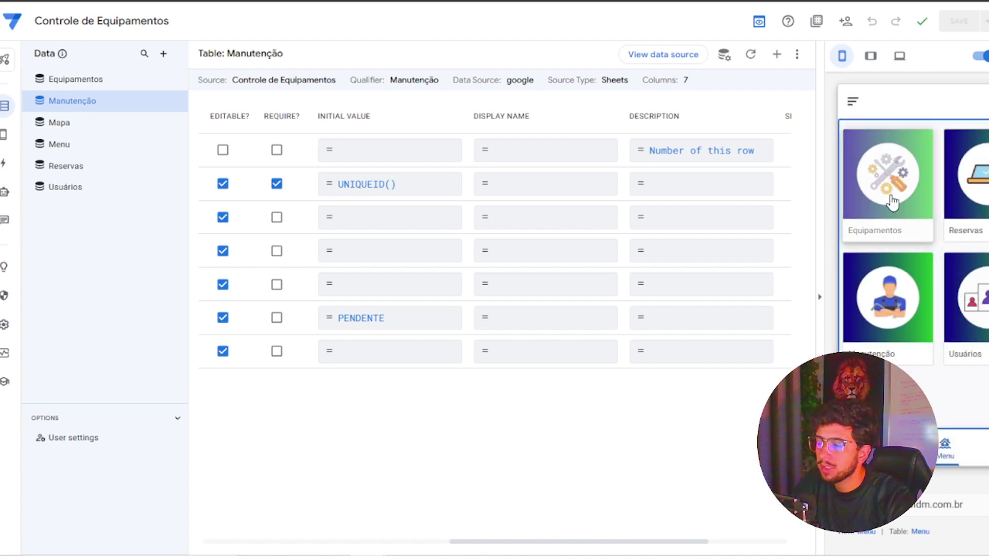
click(974, 458)
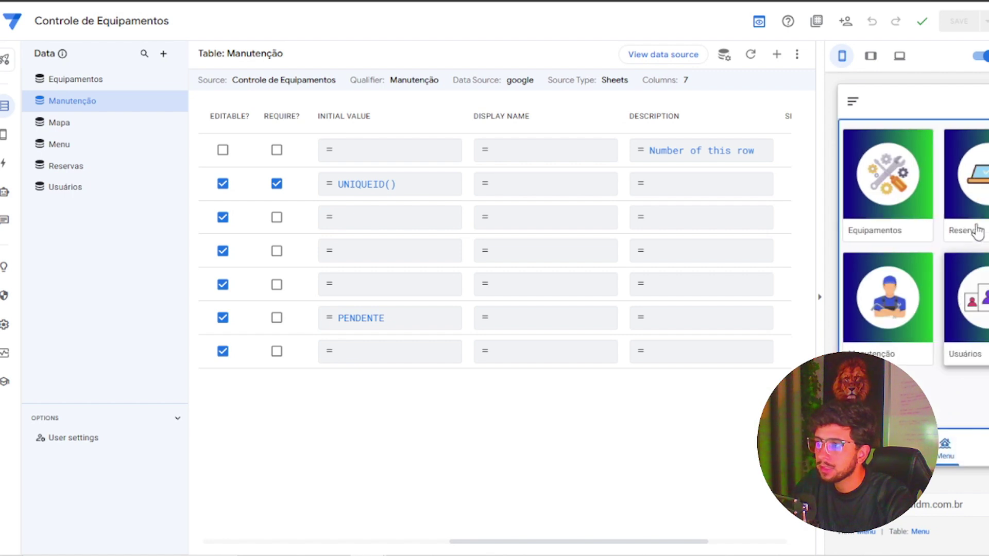
click(910, 203)
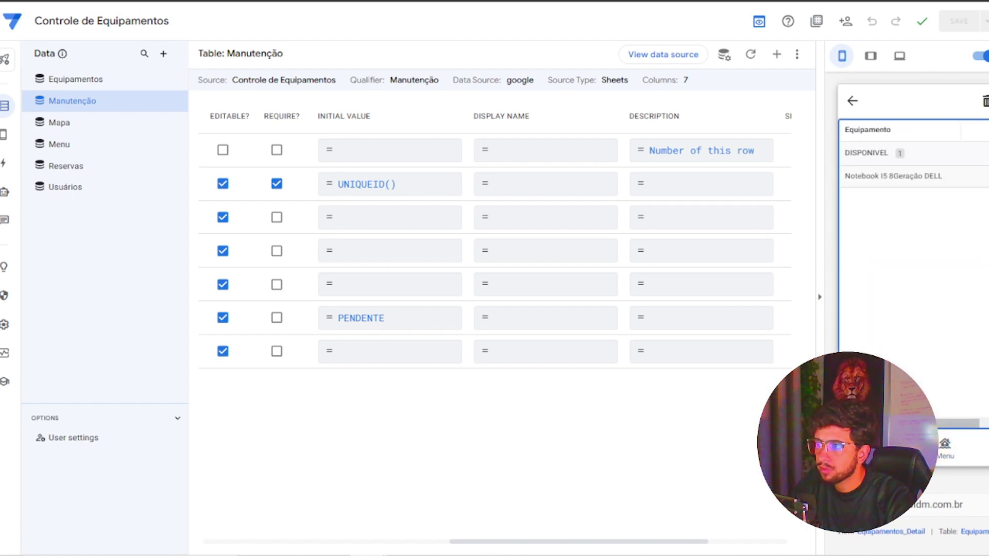
click(975, 187)
scroll(942, 320, down, 2)
scroll(941, 317, up, 2)
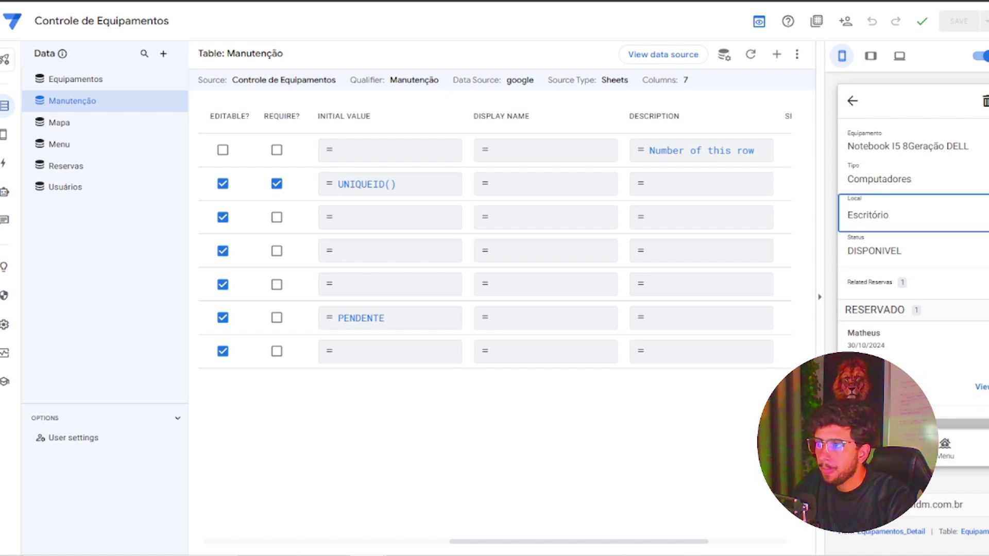
click(852, 101)
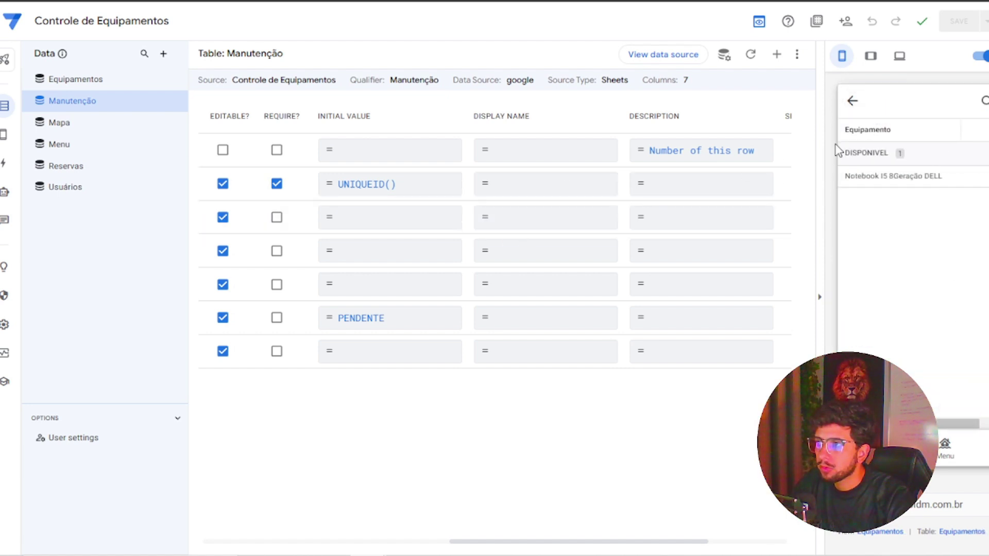
click(853, 103)
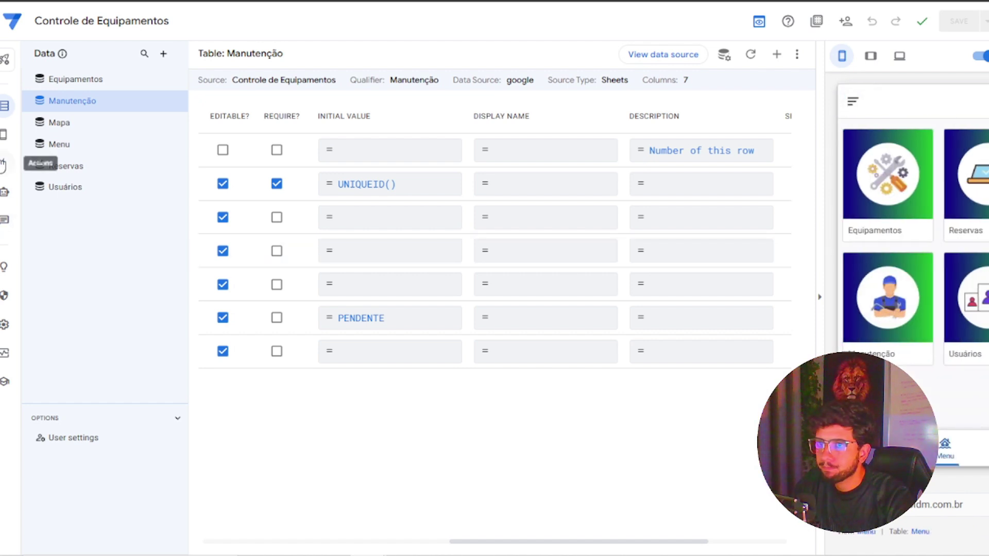
Create a new reference view in the app's views and open its settings.
mouse_move(4, 135)
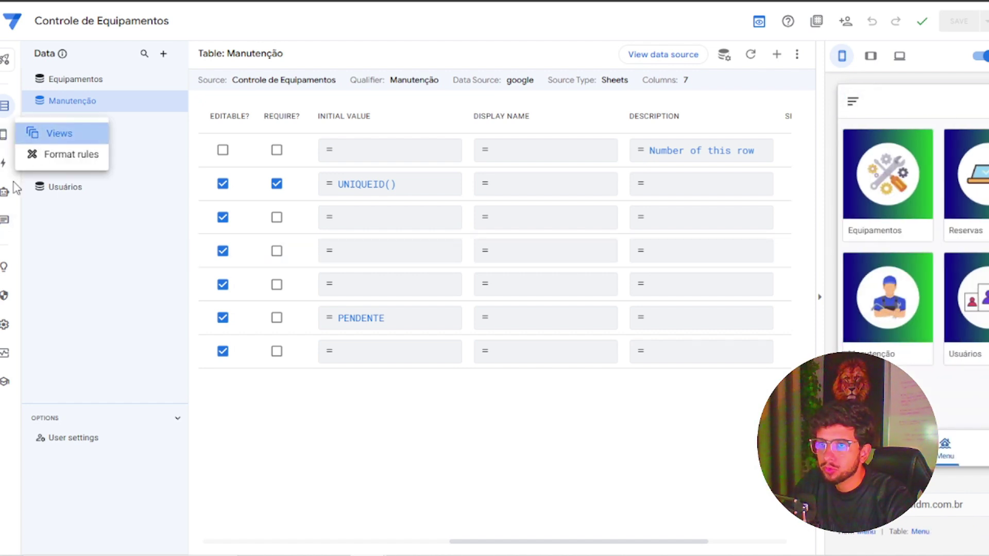
click(36, 135)
scroll(401, 356, up, 2)
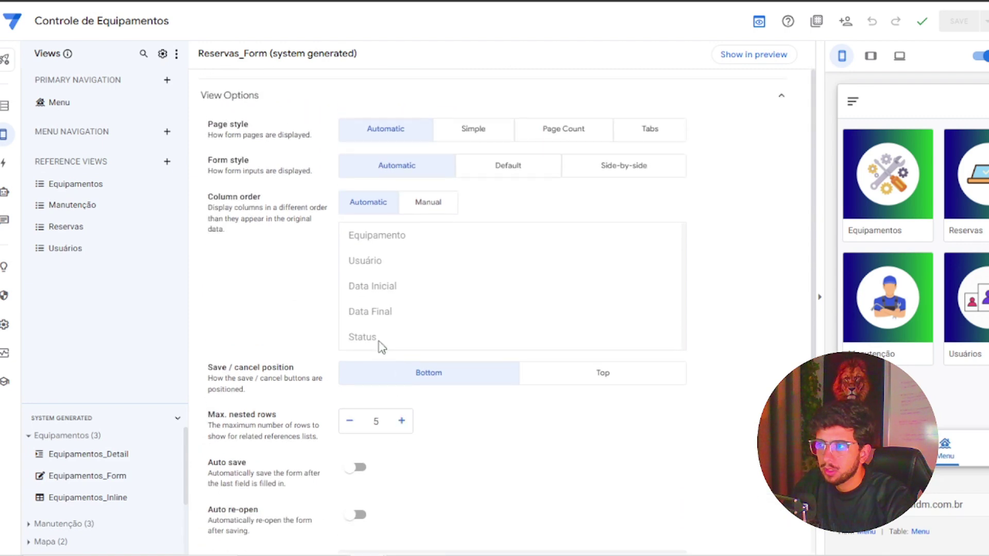
click(166, 161)
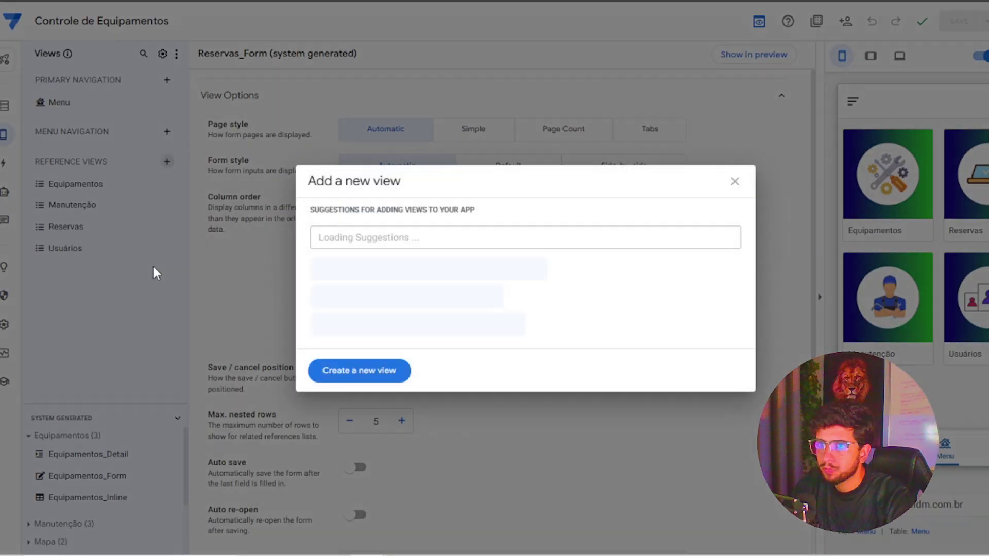
click(400, 371)
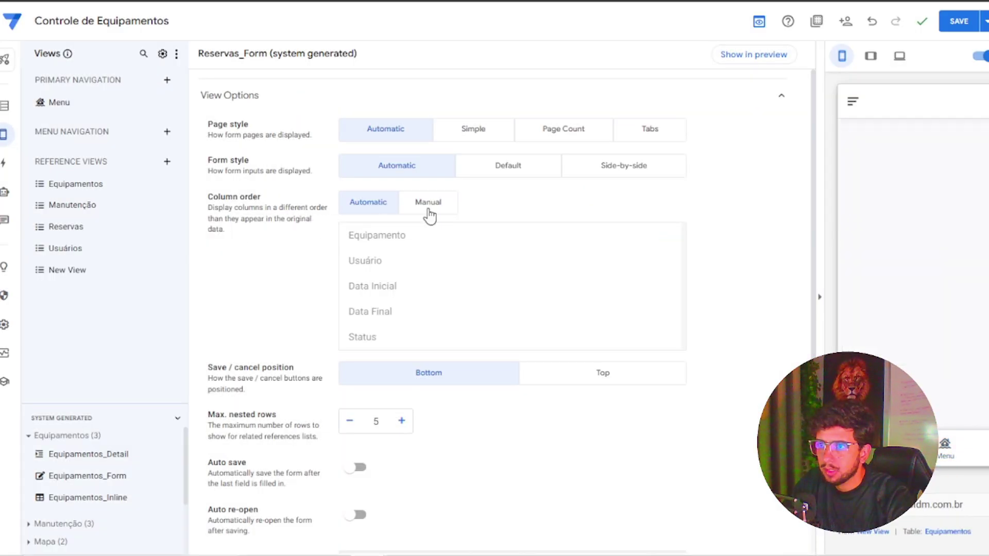
click(119, 270)
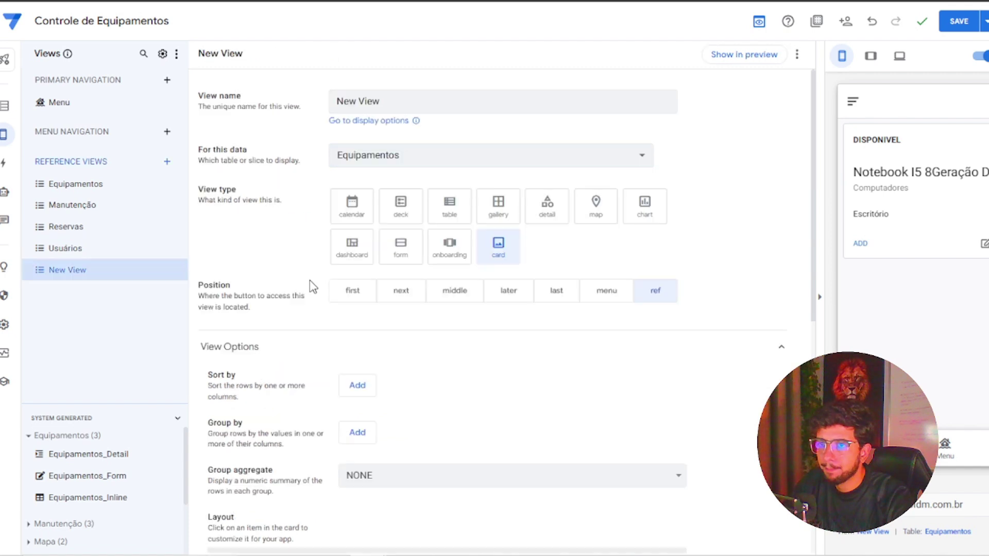
Name the new reference view Mapa de Equipamentos.
double_click(388, 106)
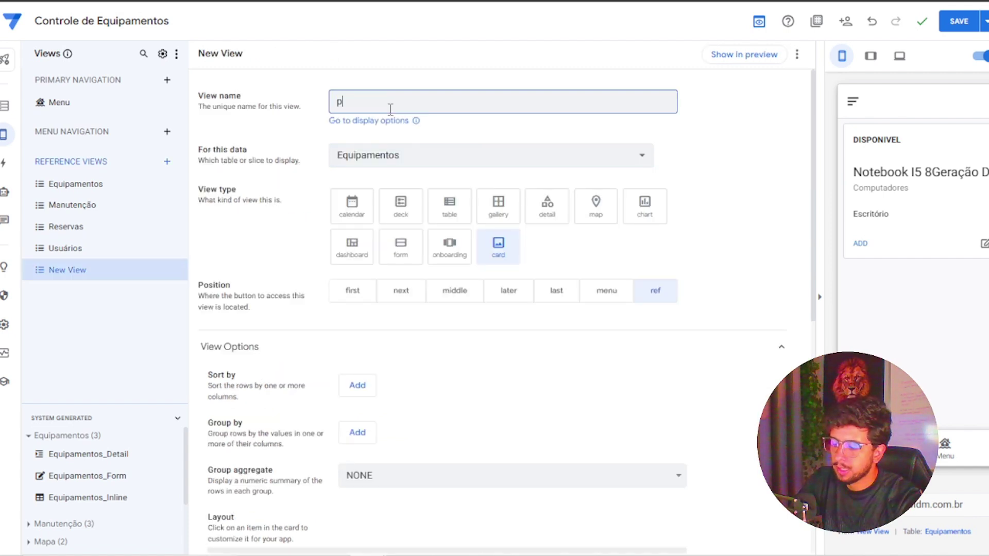
key(BackSpace)
key(BackSpace)
text(Mapa)
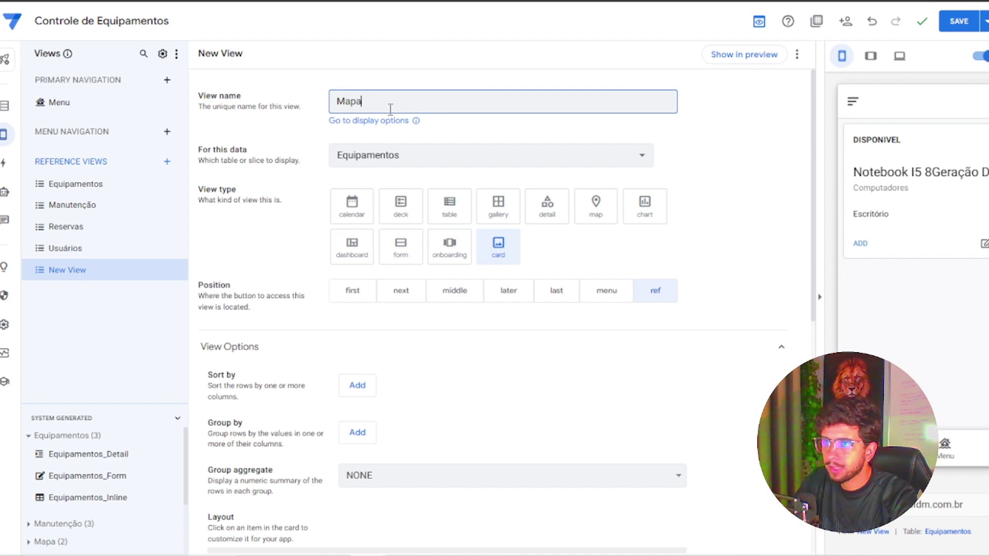
text( de Equip)
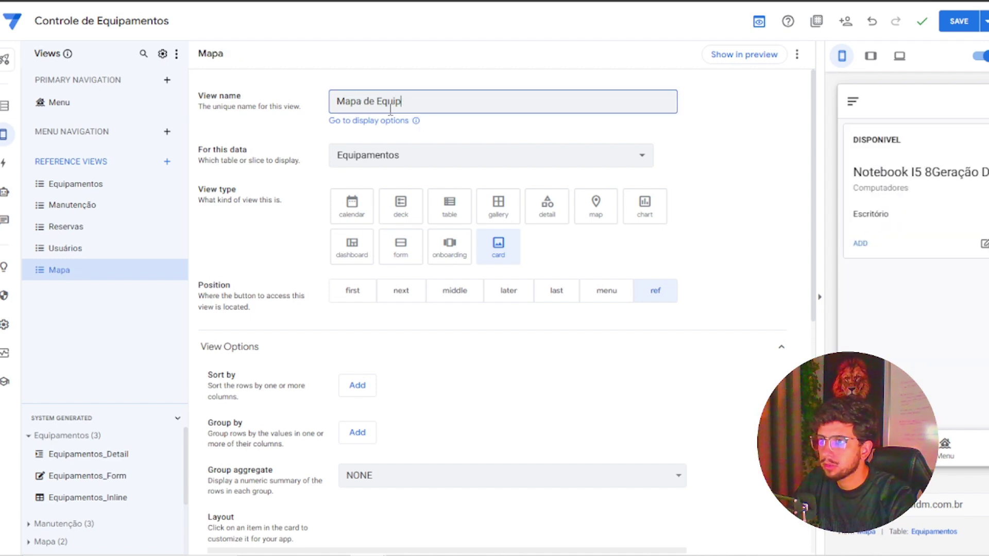
text(amentos)
key(Return)
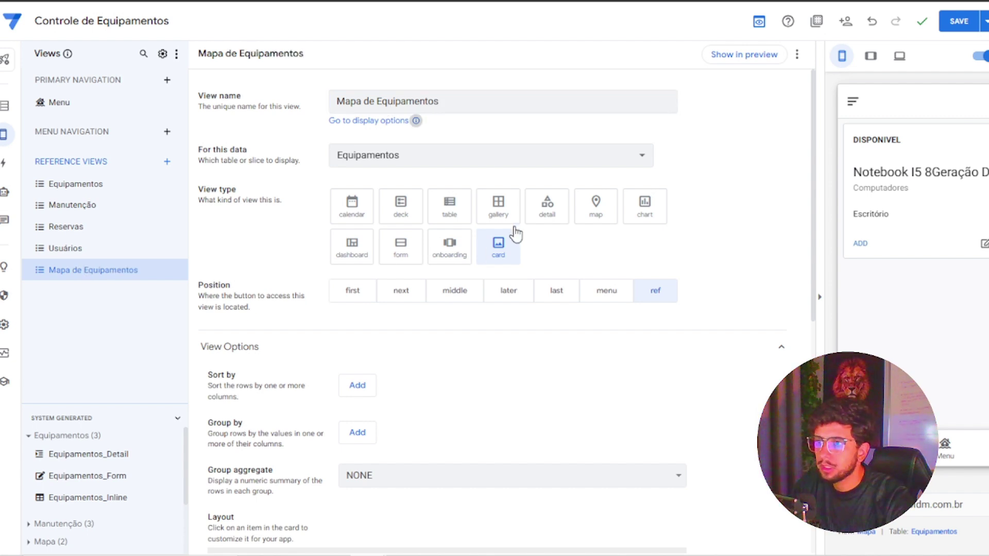
Make Mapa de Equipamentos a map view that takes its location data from the Localização column.
click(589, 209)
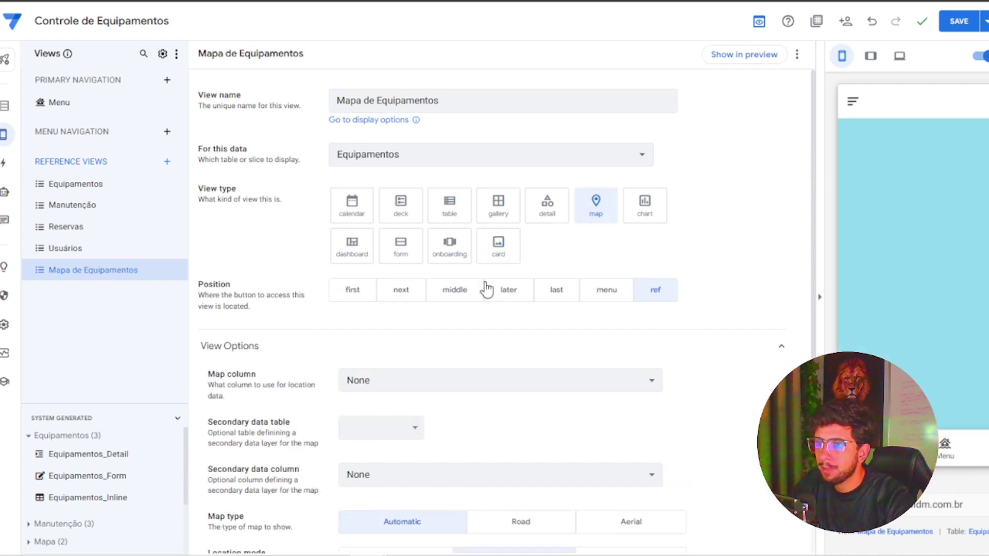
scroll(435, 283, down, 2)
click(439, 307)
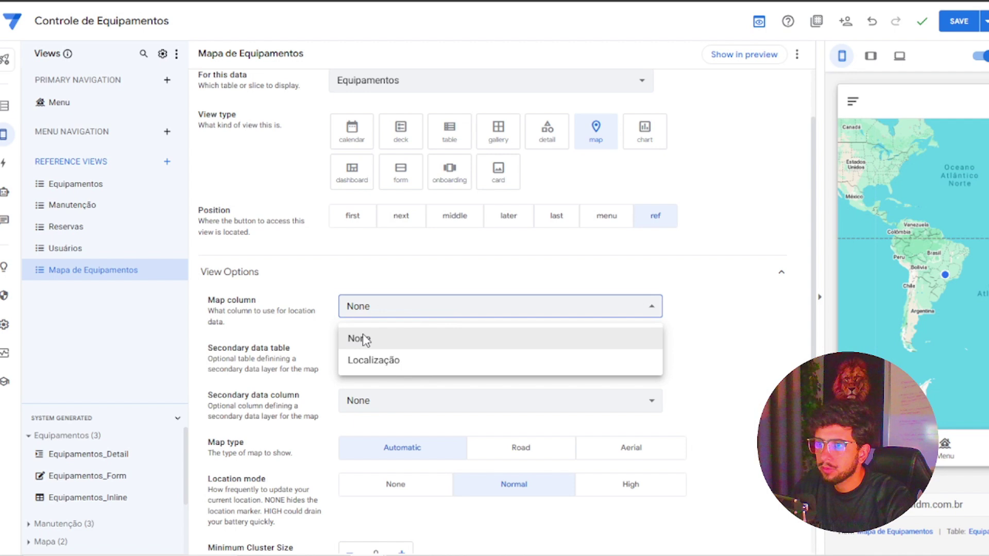
click(395, 364)
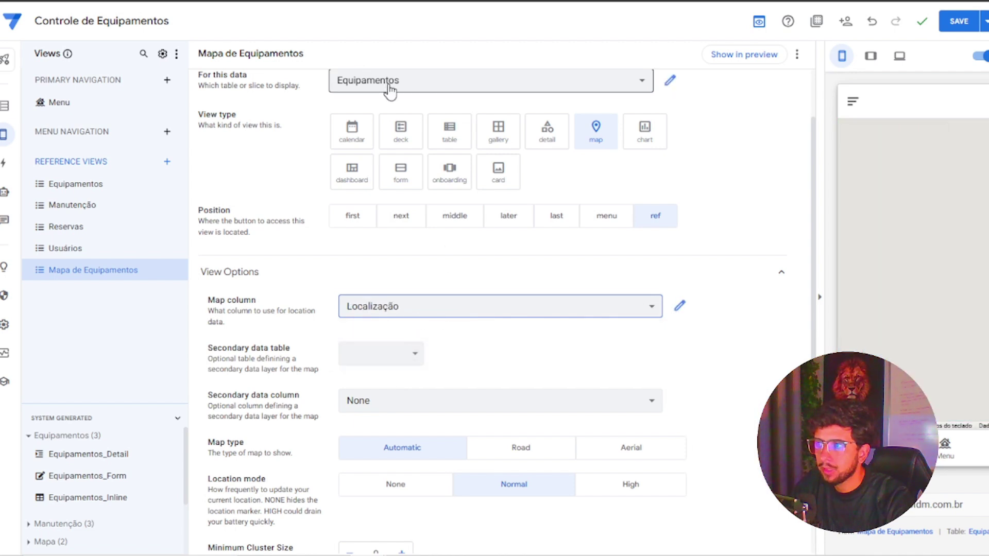
click(406, 358)
click(437, 351)
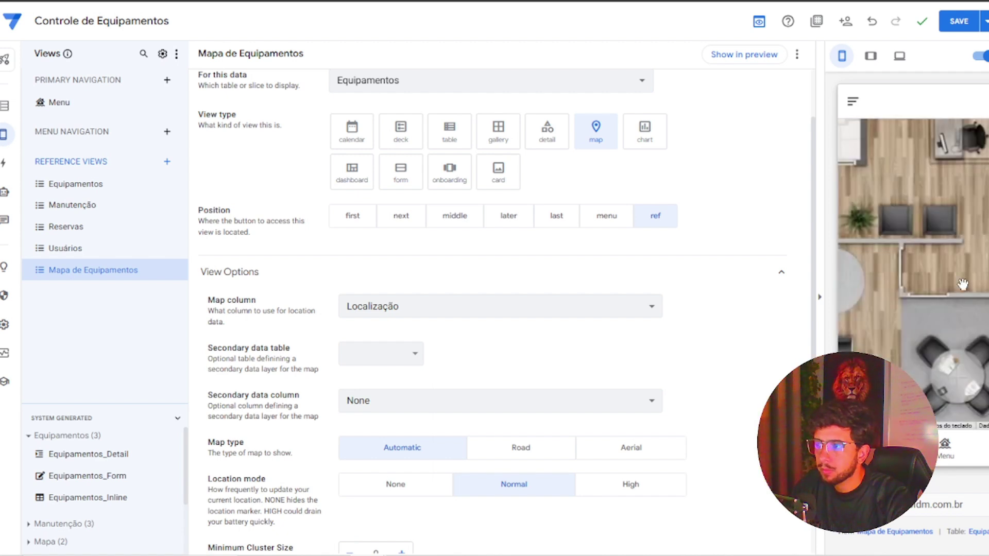
scroll(963, 284, down, 3)
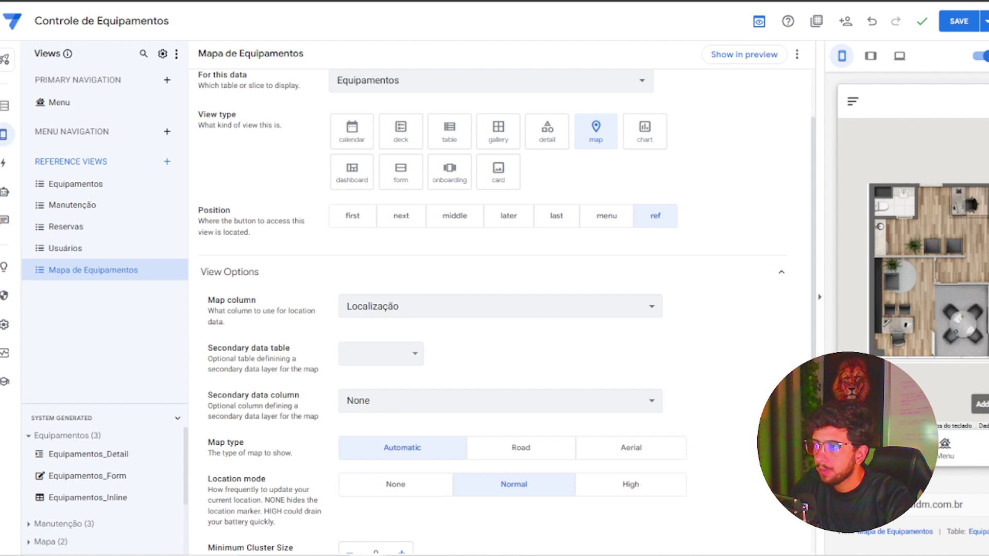
click(981, 401)
click(930, 285)
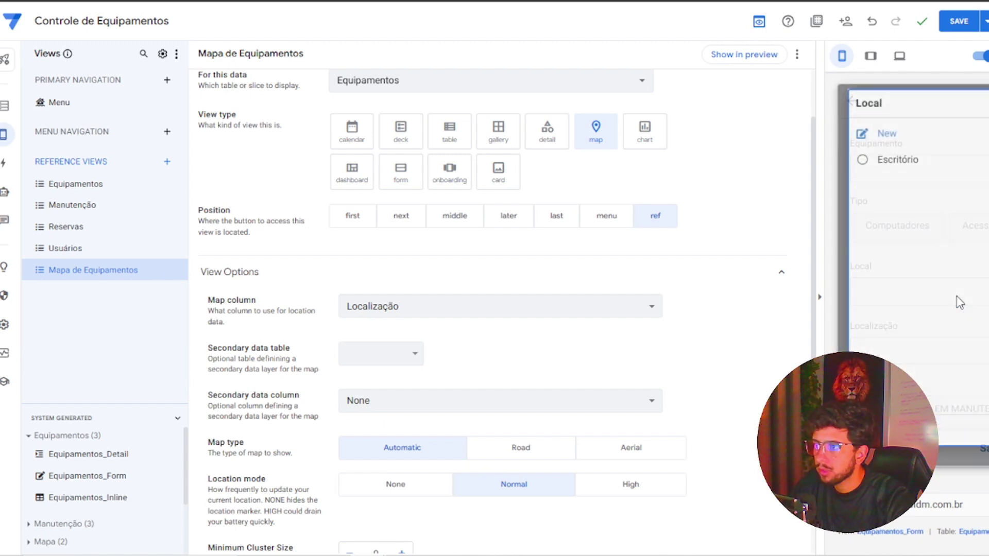
click(957, 309)
click(953, 348)
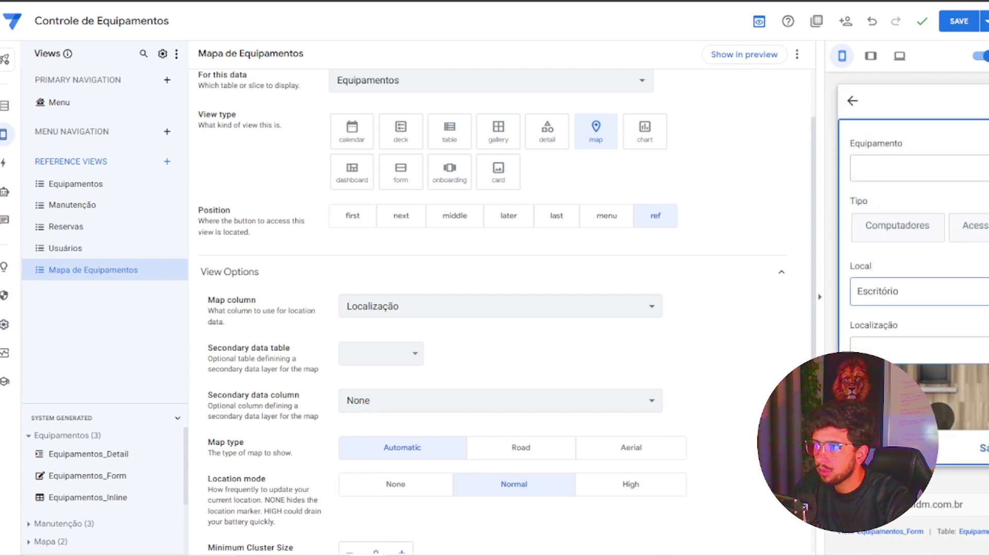
click(947, 319)
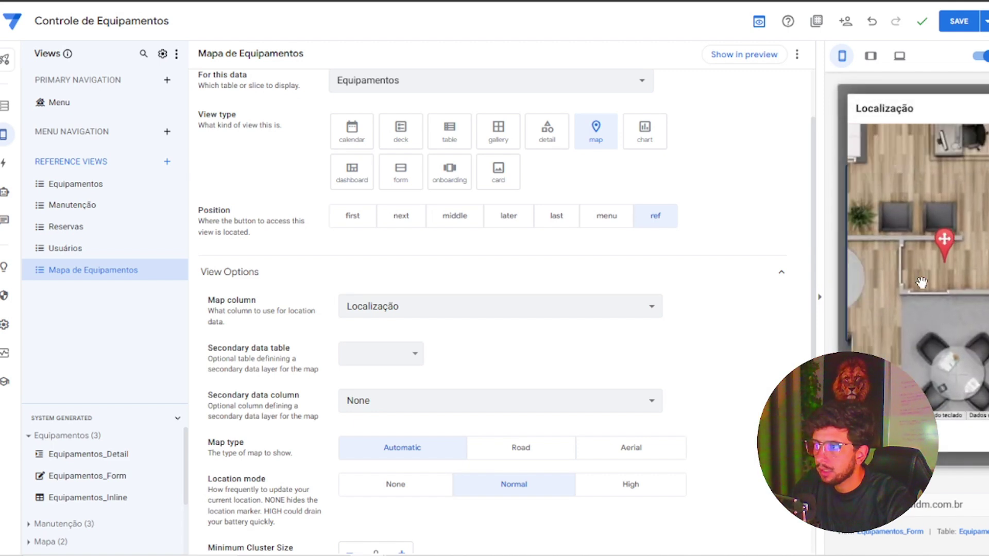
drag(940, 237, 946, 195)
click(972, 446)
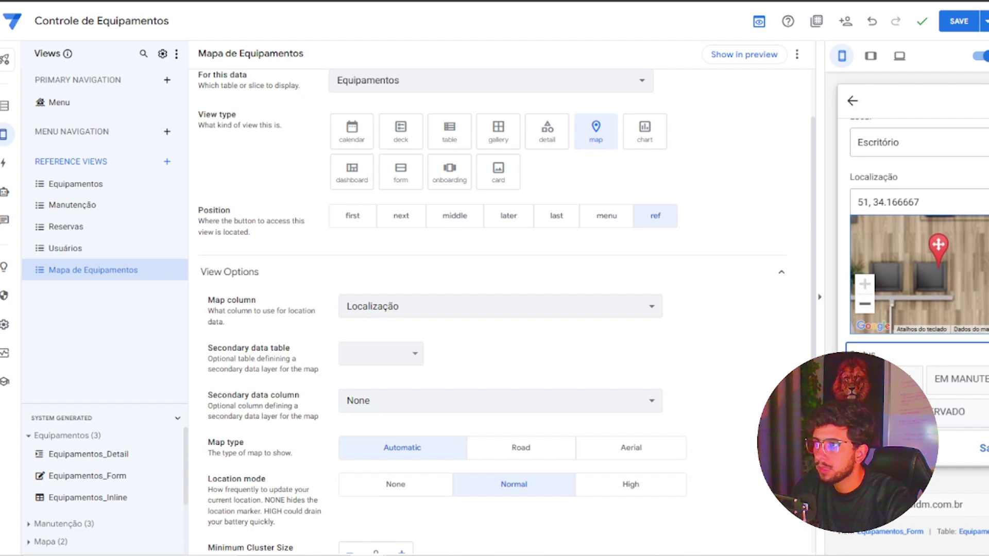
click(852, 100)
click(969, 116)
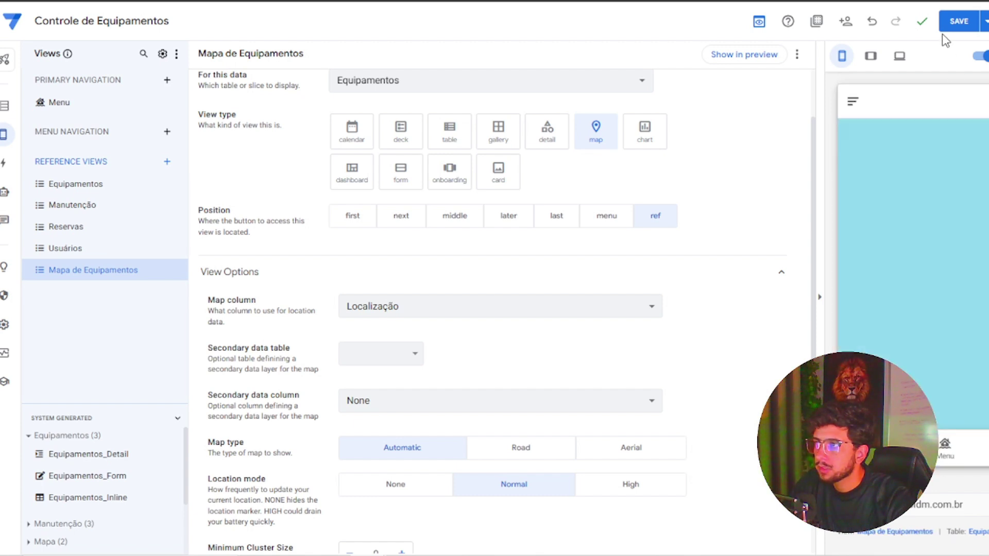
Save the app and open the notebook's equipment record for editing in the preview.
click(956, 21)
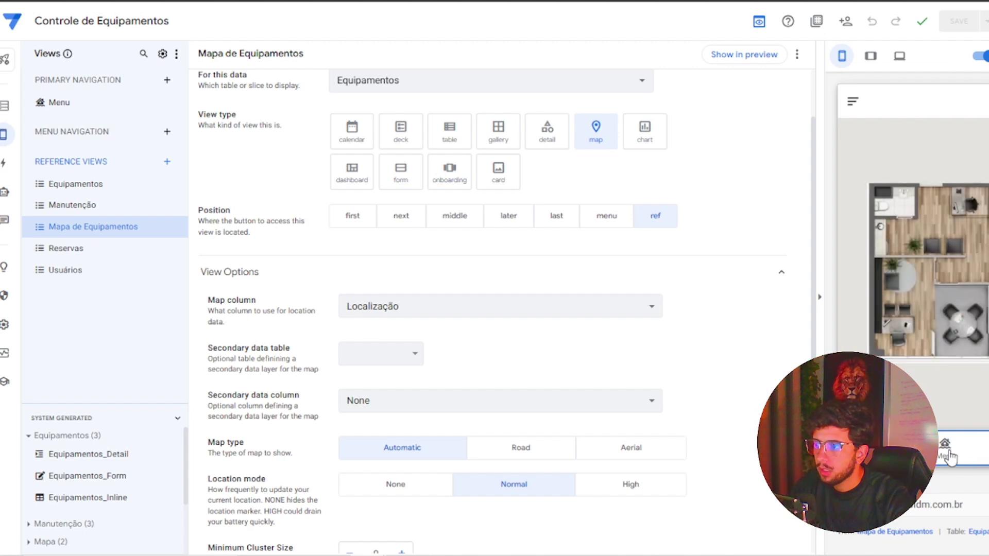
click(950, 457)
click(913, 237)
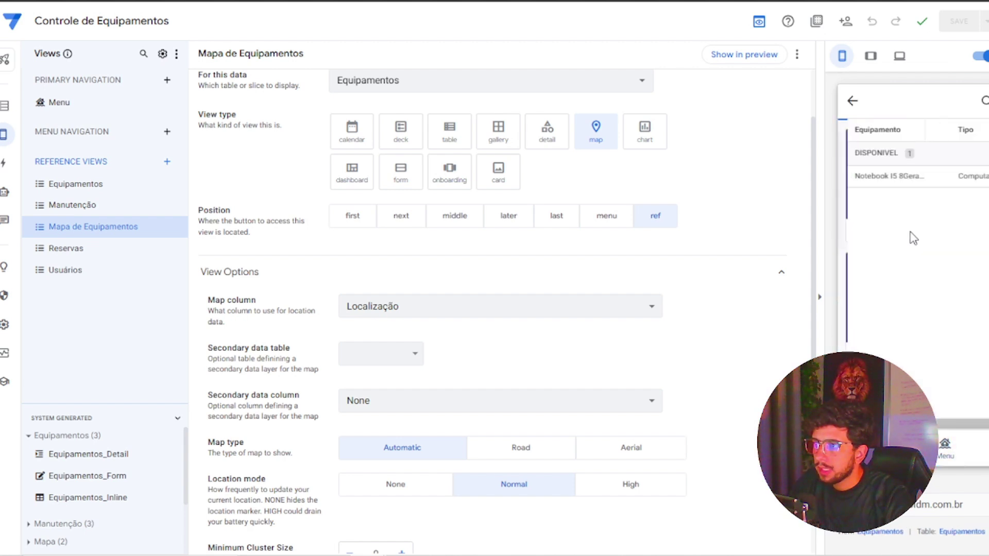
click(915, 178)
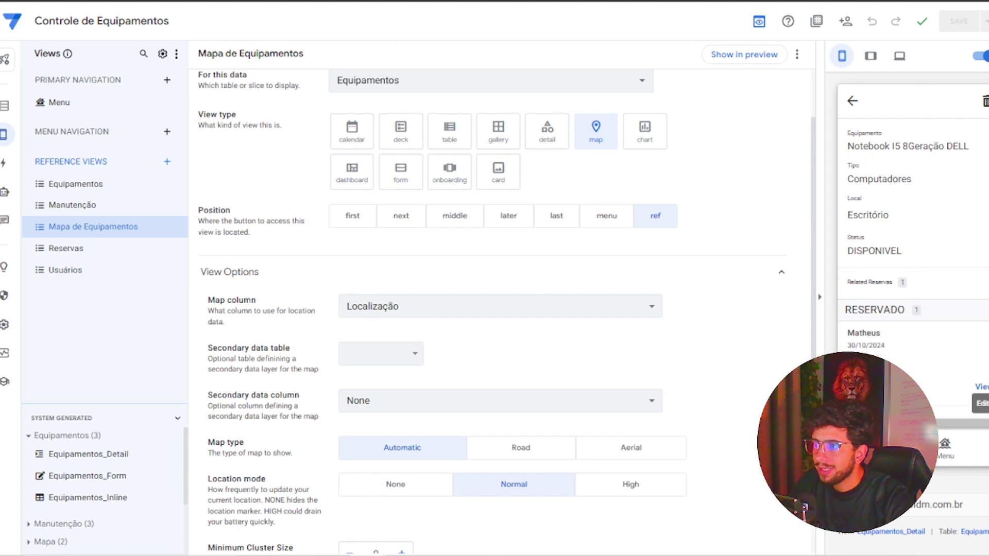
click(978, 404)
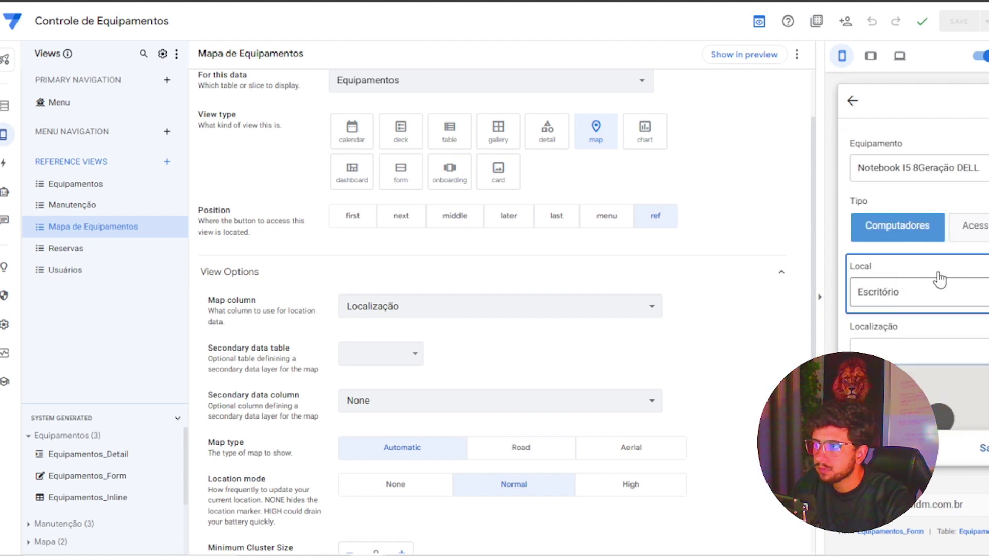
Place the notebook's Localização marker on the desk in the floor plan, at 50, 14.166666.
scroll(939, 280, down, 3)
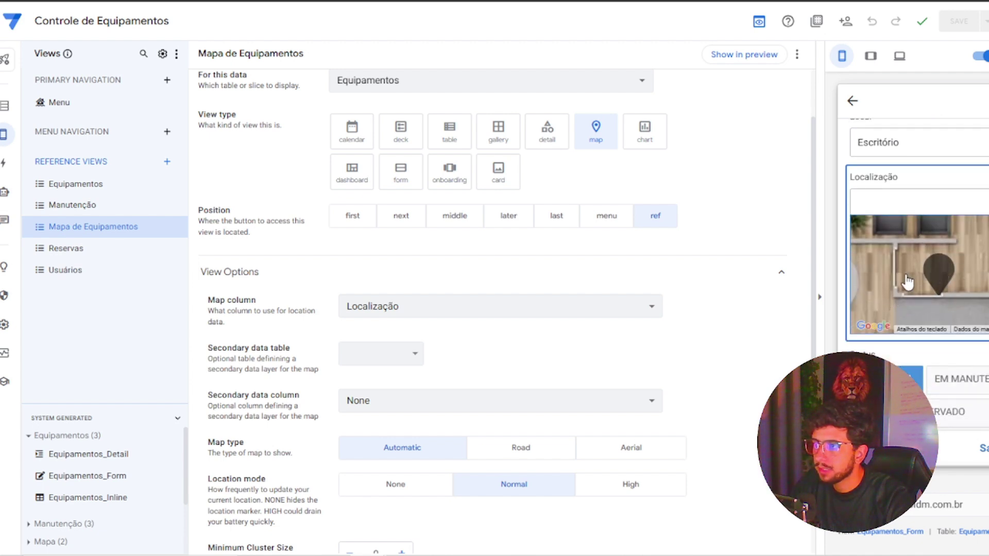
click(959, 284)
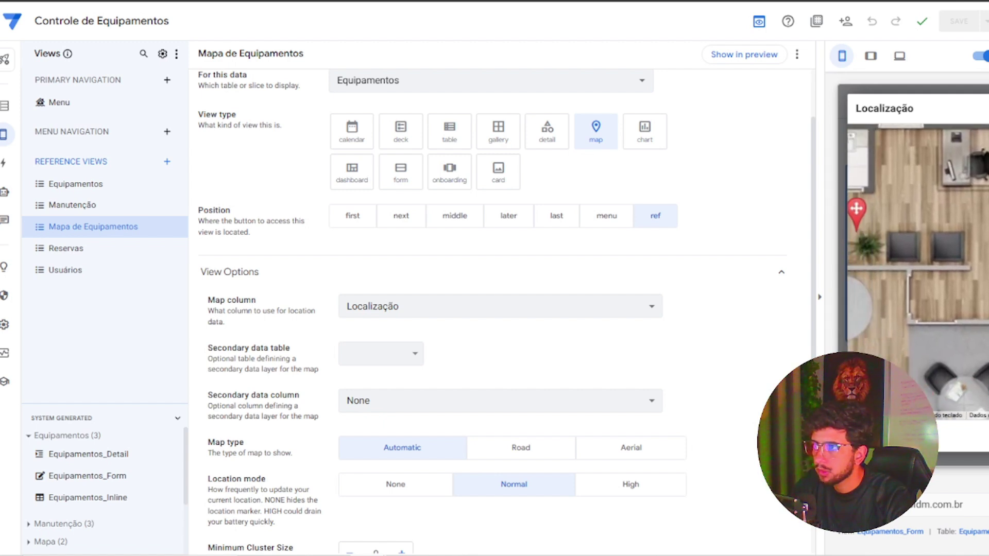
drag(856, 210, 986, 184)
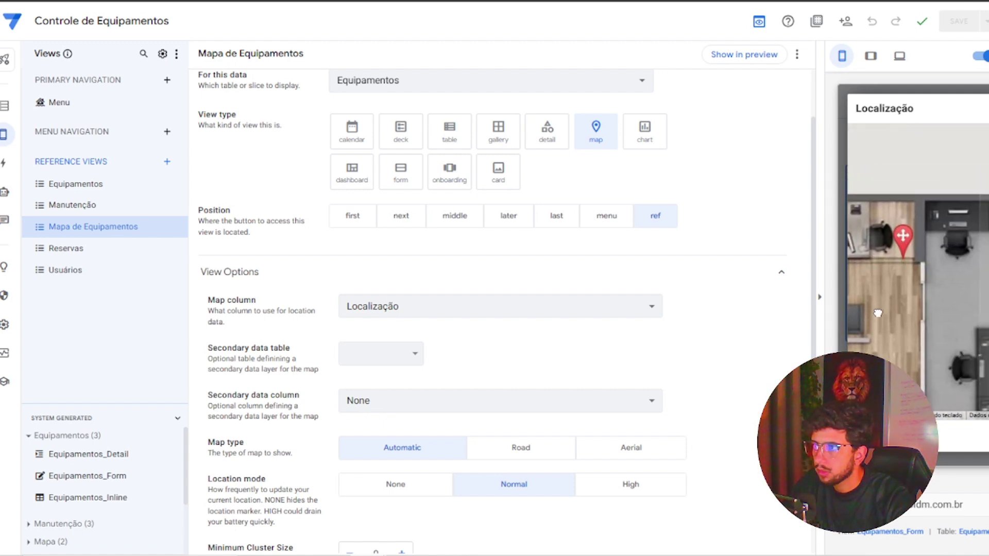
mouse_move(901, 232)
mouse_down()
mouse_move(946, 249)
mouse_move(890, 233)
mouse_up()
click(892, 251)
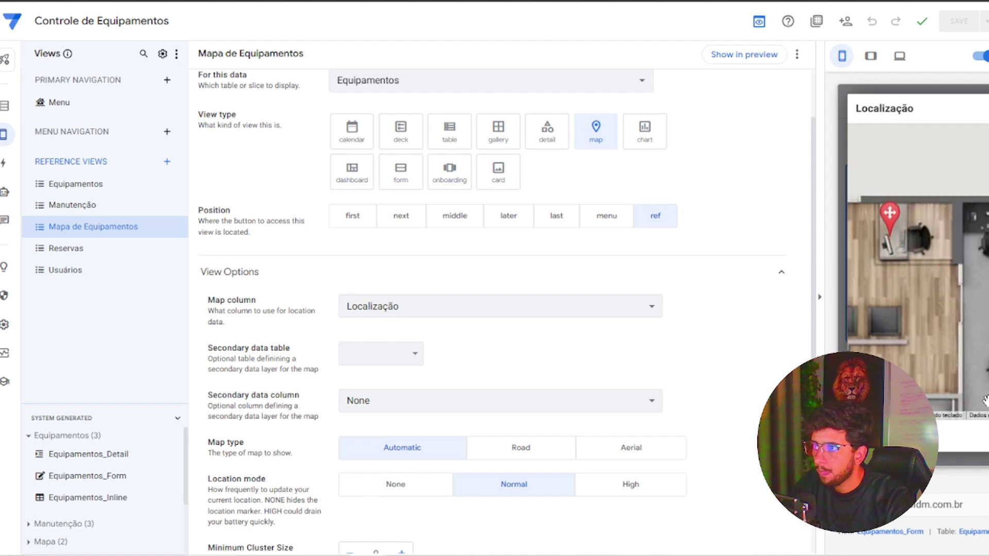
click(985, 436)
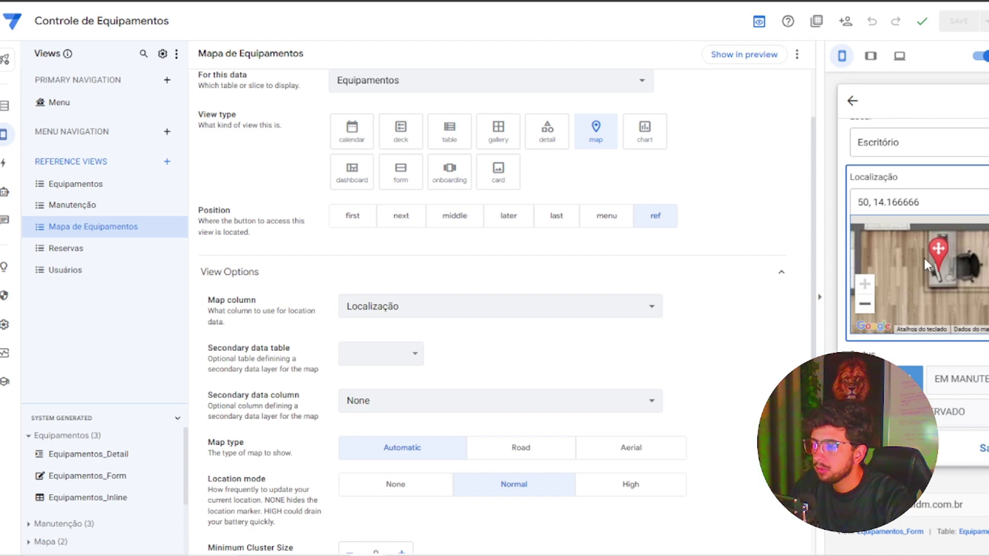
Save the notebook's equipment record in the preview and return to the equipment list.
scroll(925, 263, up, 3)
scroll(951, 294, down, 3)
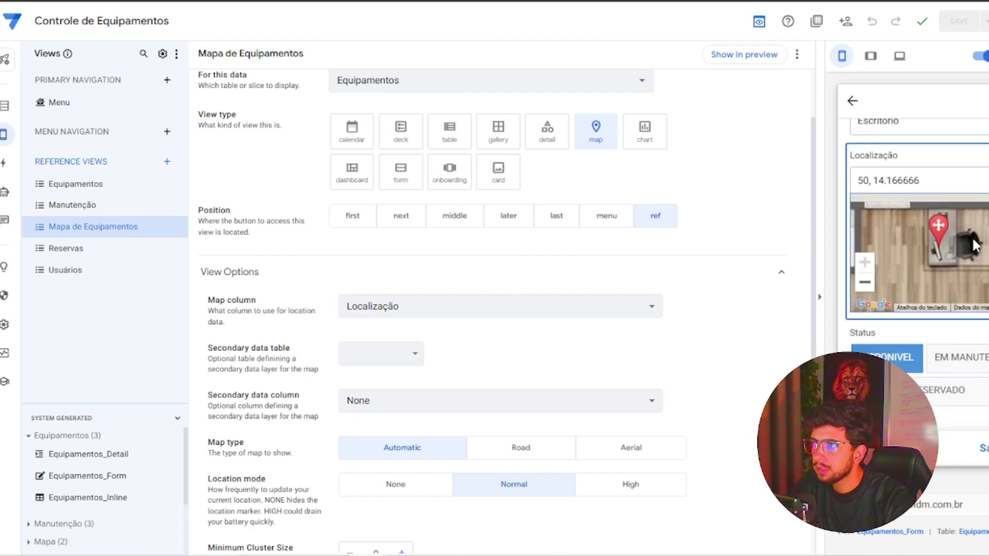
click(981, 448)
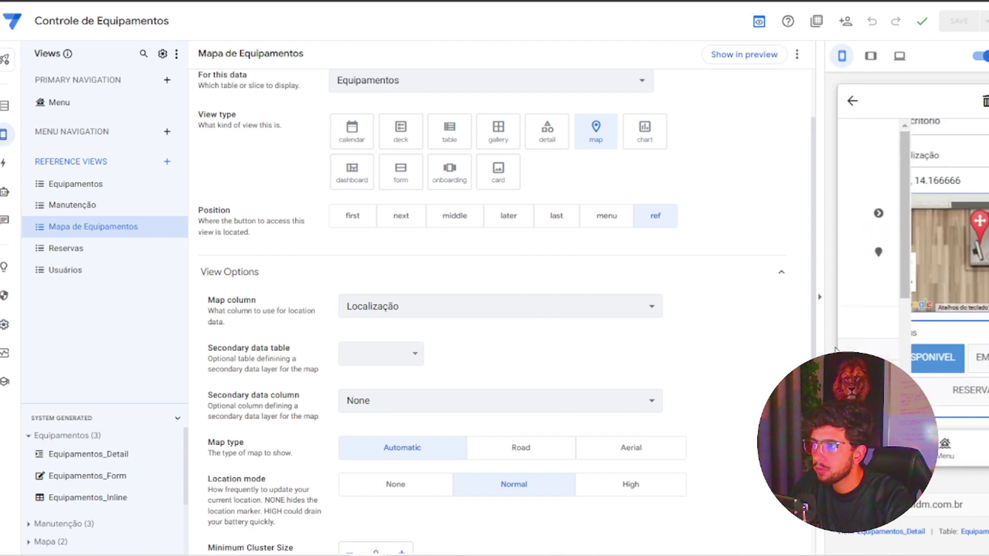
scroll(913, 228, down, 2)
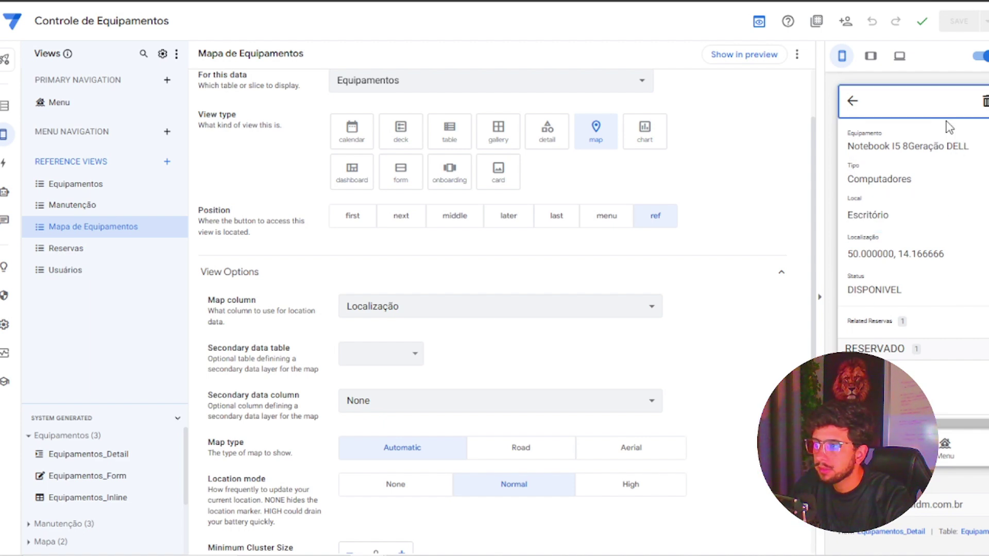
click(852, 101)
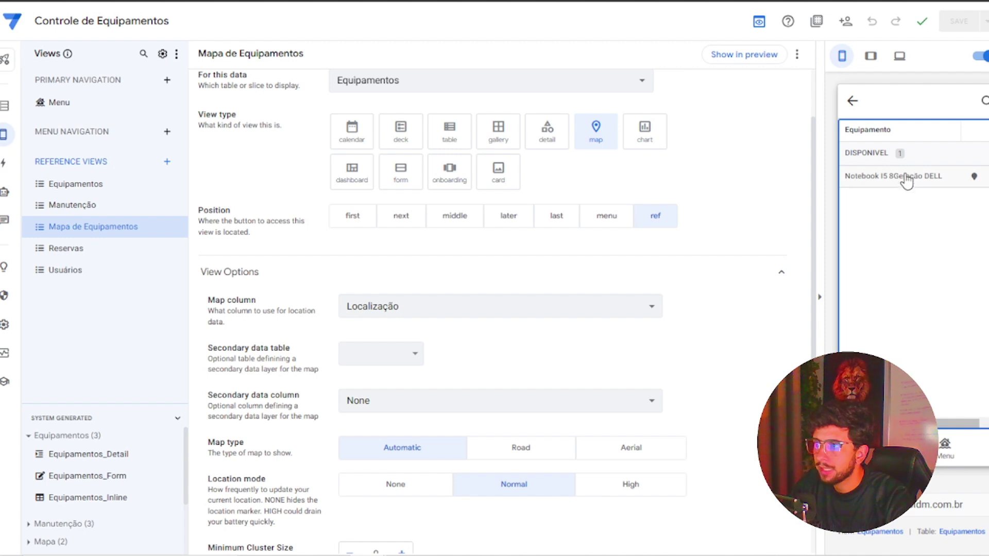
click(167, 80)
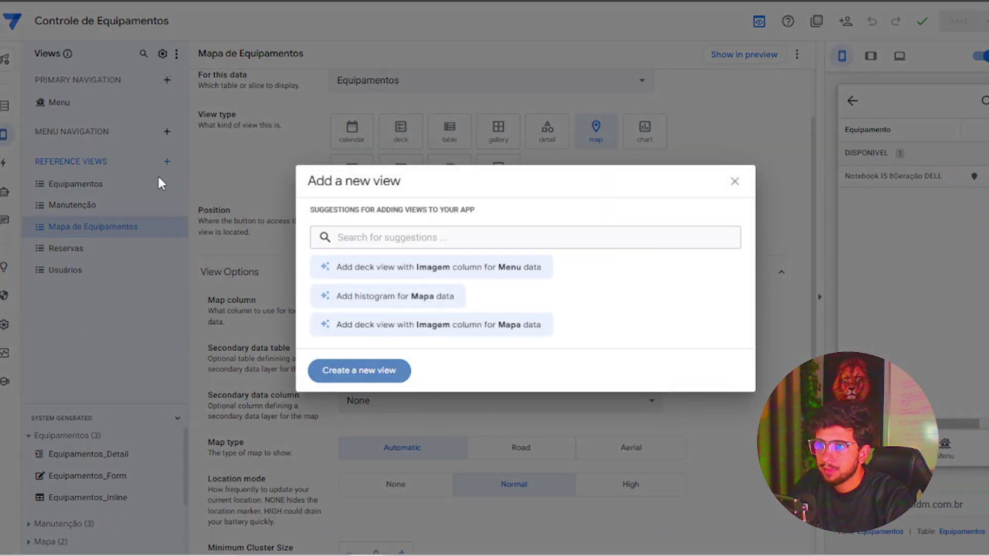
key(Return)
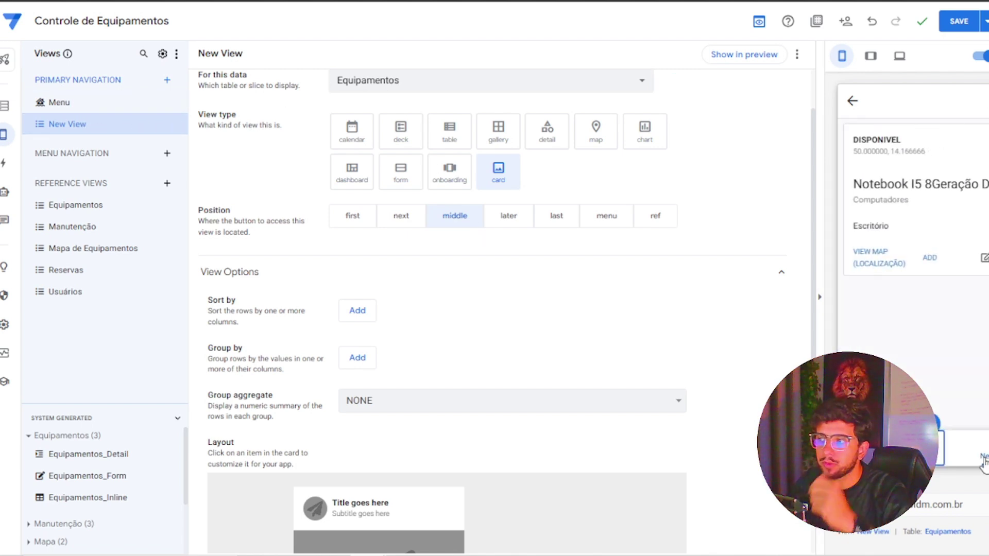
scroll(530, 339, up, 1)
scroll(532, 339, up, 1)
triple_click(412, 101)
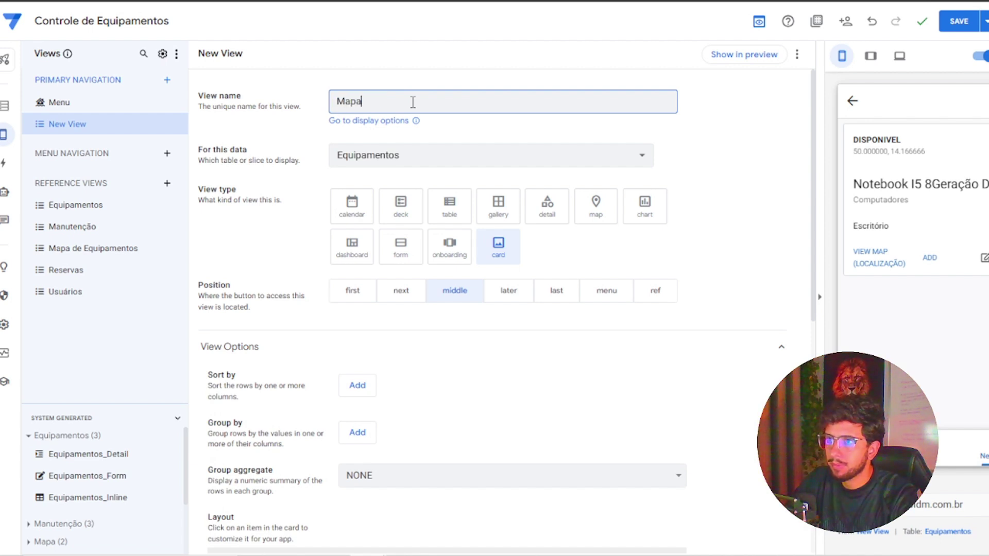
key(Tab)
click(444, 154)
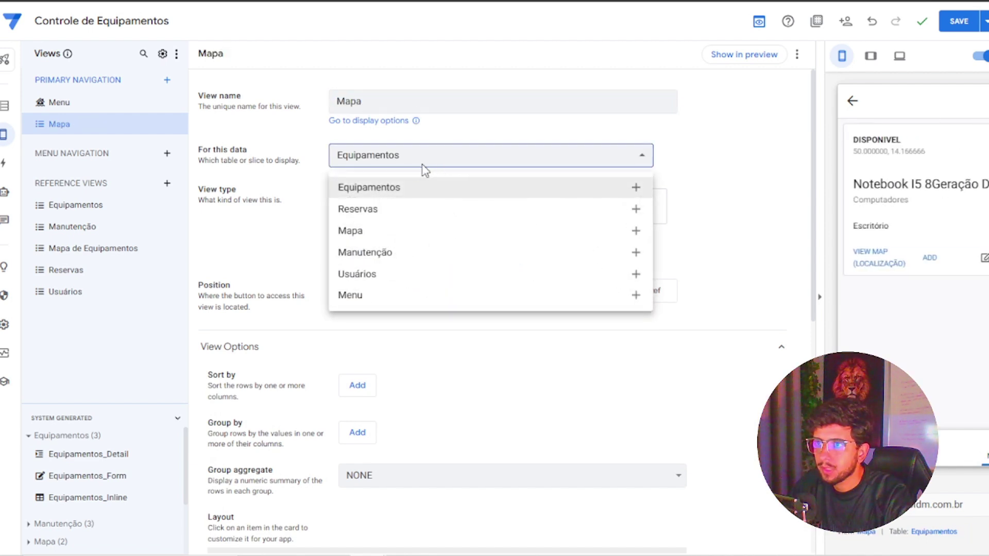
click(304, 222)
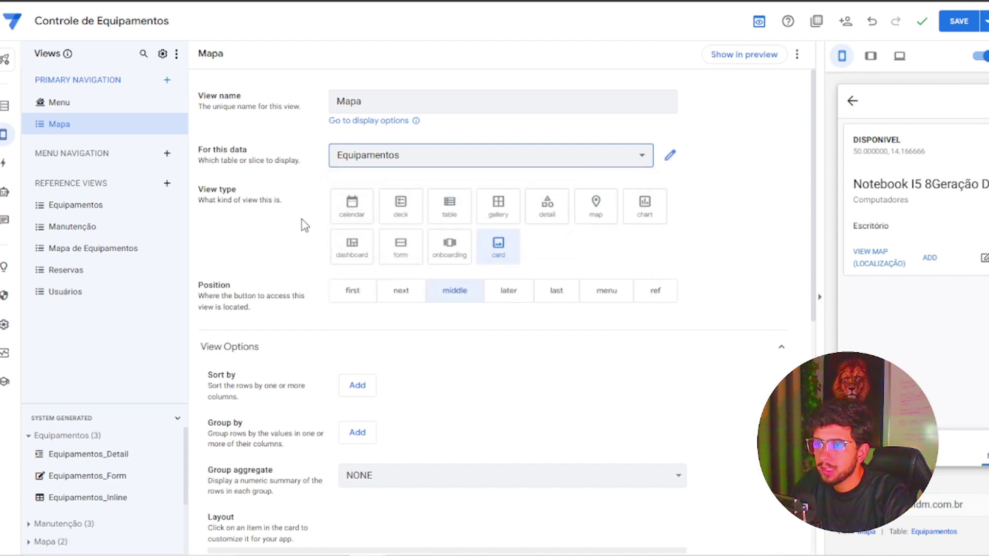
click(178, 124)
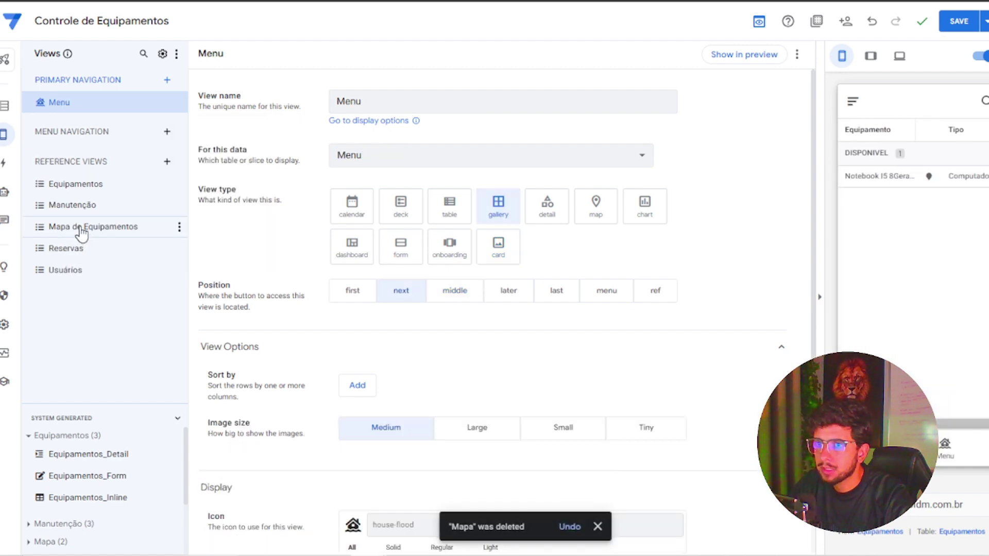
Move the Mapa de Equipamentos view into the primary navigation by setting its position to next.
click(81, 232)
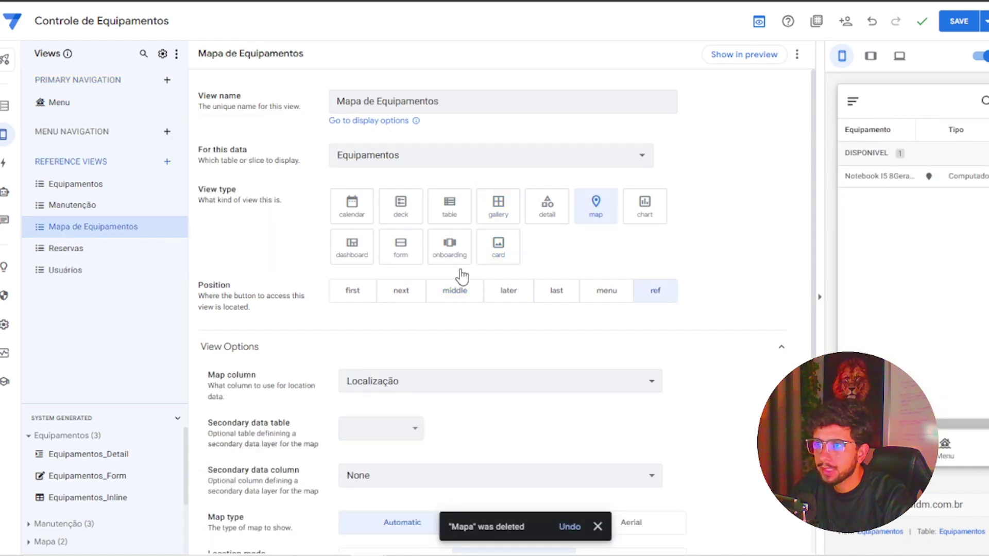
click(353, 291)
click(396, 292)
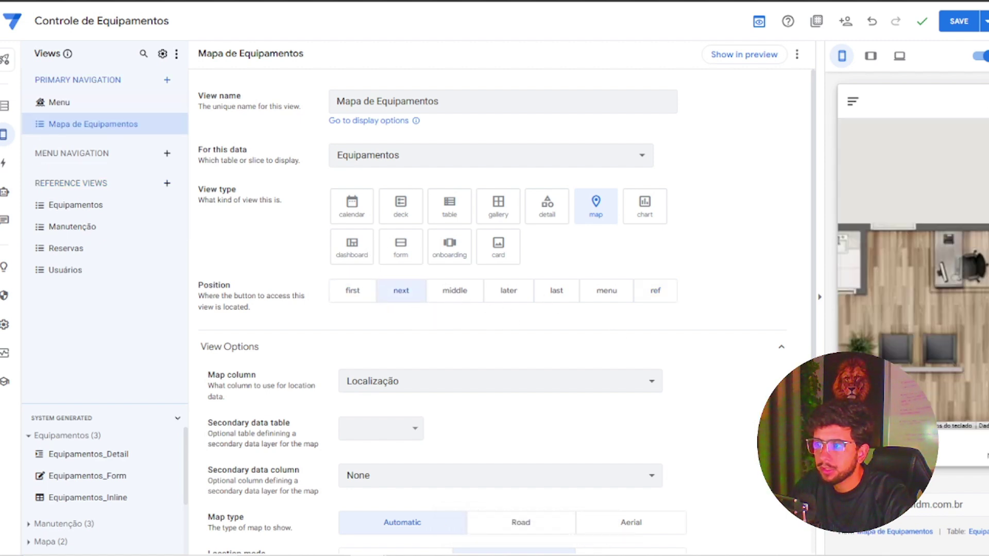
Try the Aerial map type on the Mapa de Equipamentos view and return it to Automatic, keeping Localização as the map column.
scroll(504, 312, down, 1)
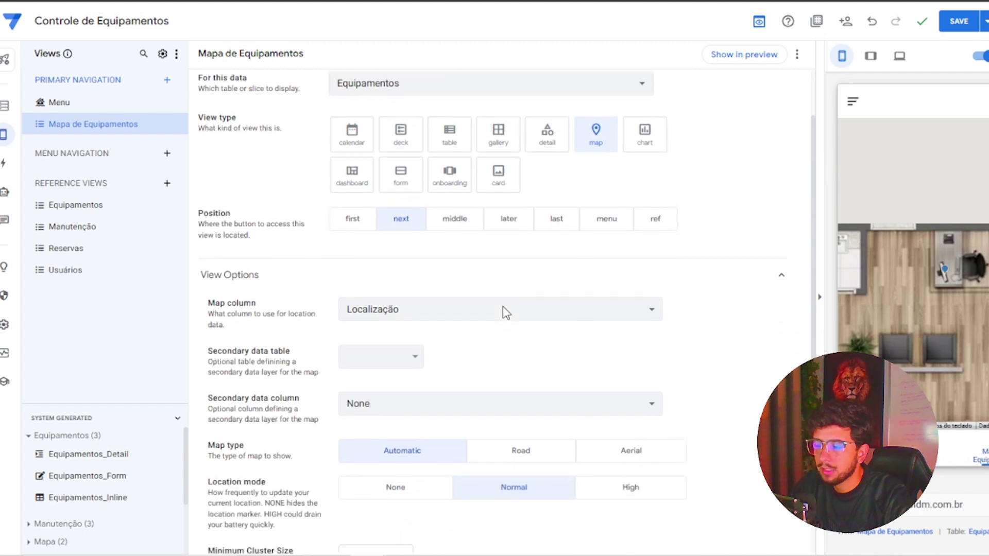
click(466, 317)
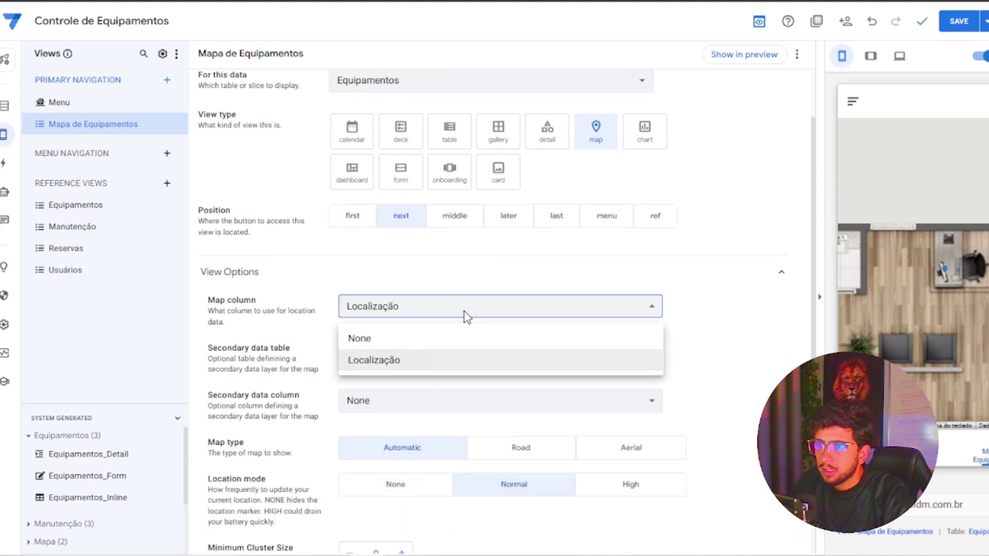
click(465, 312)
scroll(515, 340, down, 2)
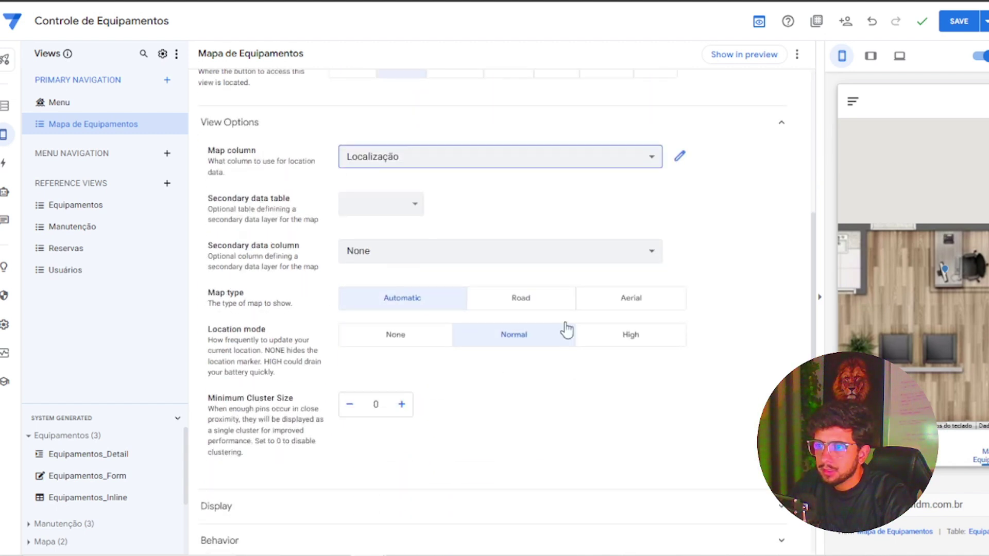
click(615, 307)
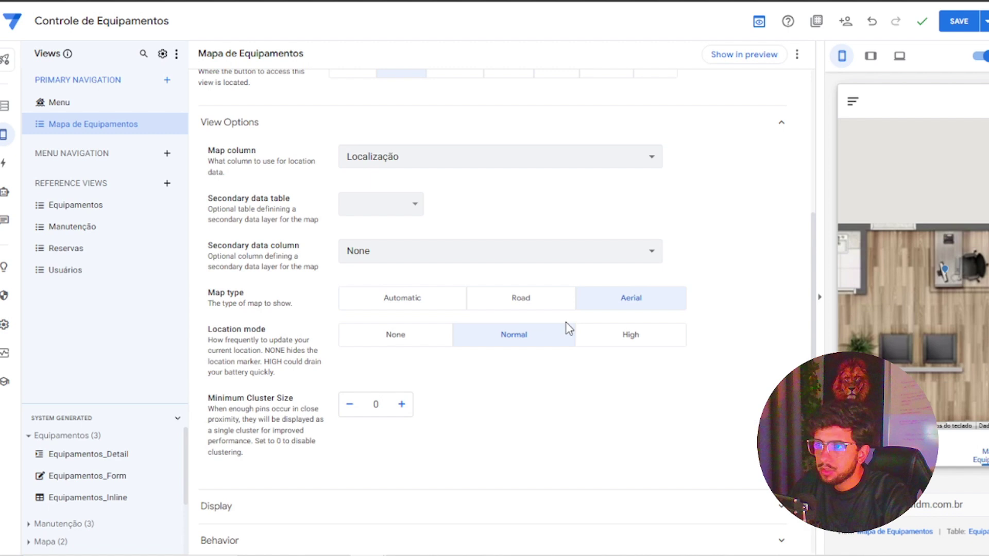
click(432, 306)
scroll(515, 391, down, 1)
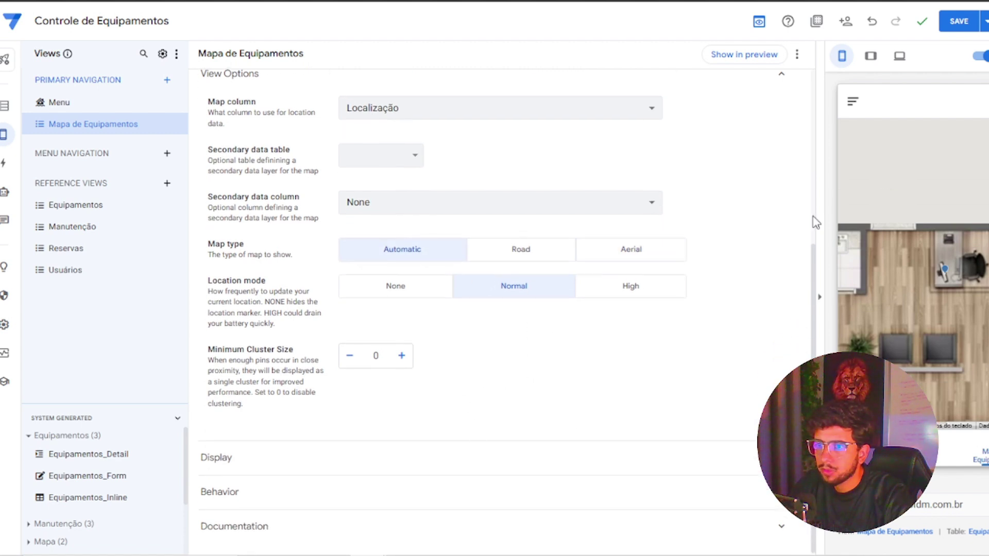
Search the view's display icons for map, assign the solid map-marker icon to Mapa de Equipamentos, and save the app.
drag(949, 272, 948, 119)
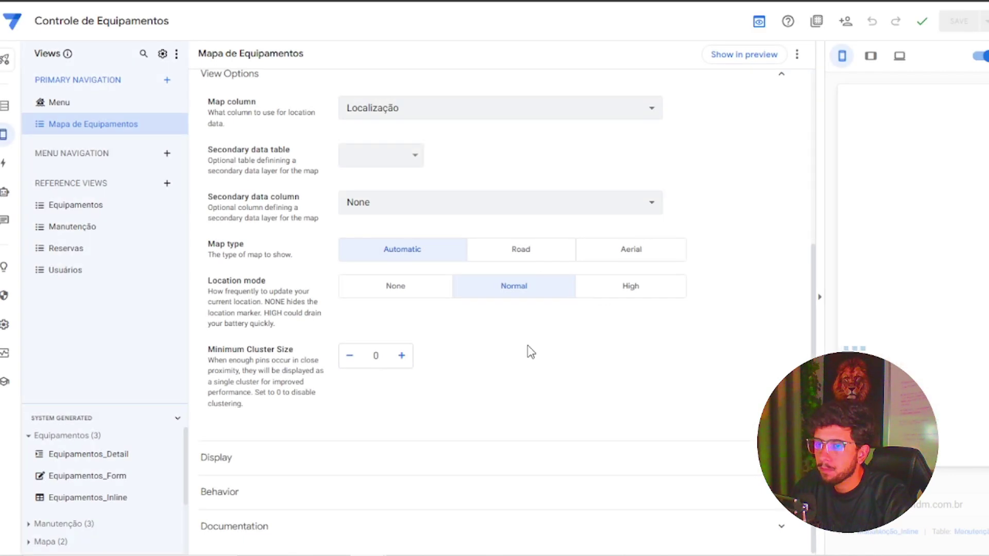
click(387, 461)
scroll(468, 386, down, 3)
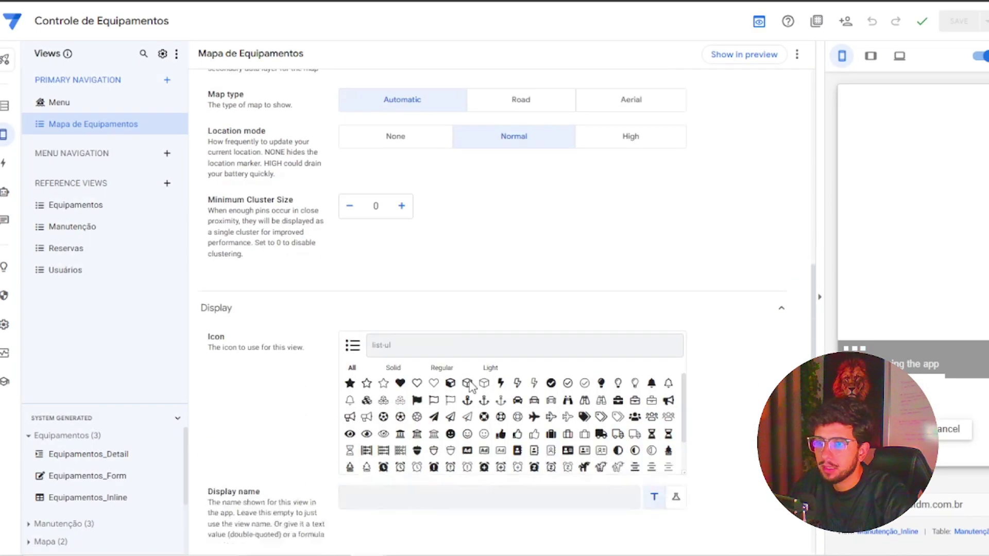
click(455, 342)
text(mapa)
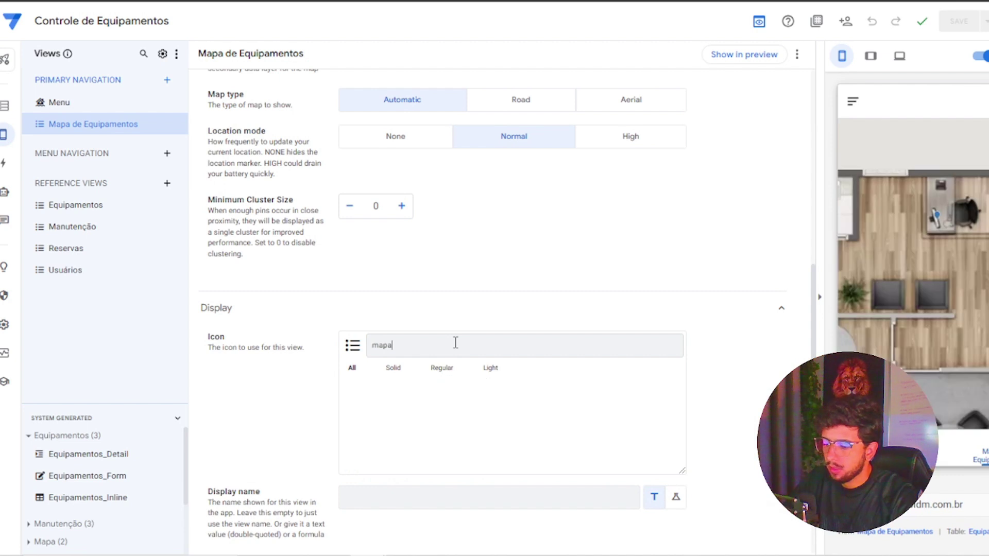
key(BackSpace)
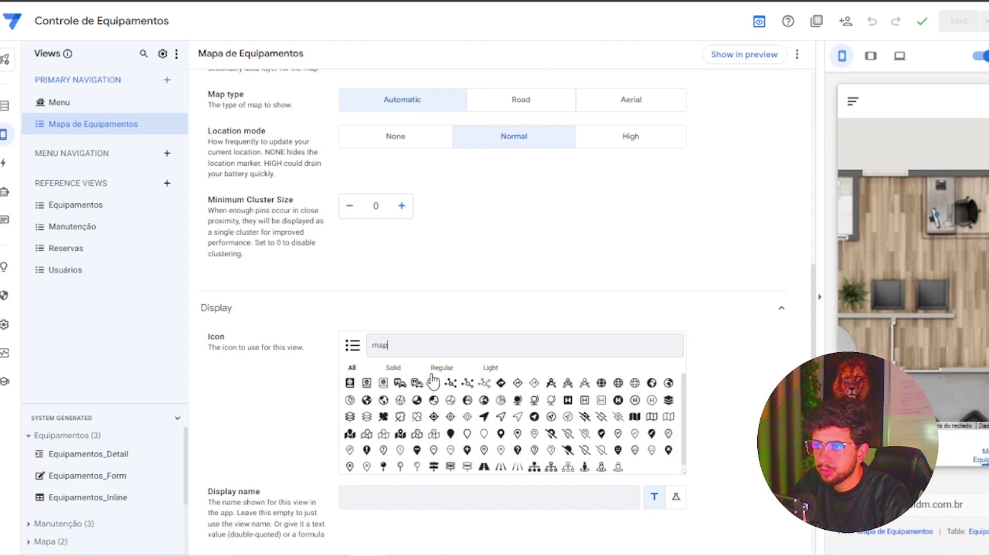
click(451, 434)
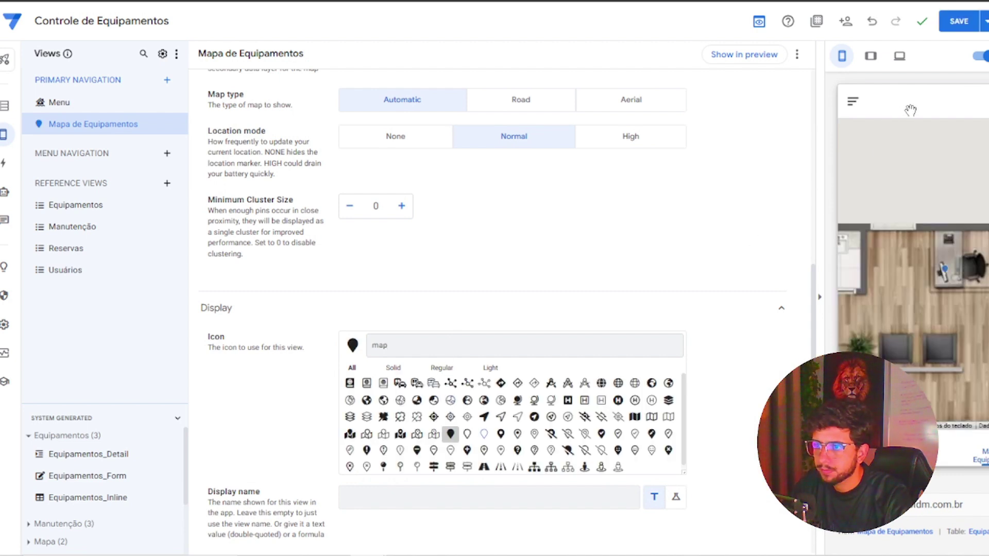
click(960, 26)
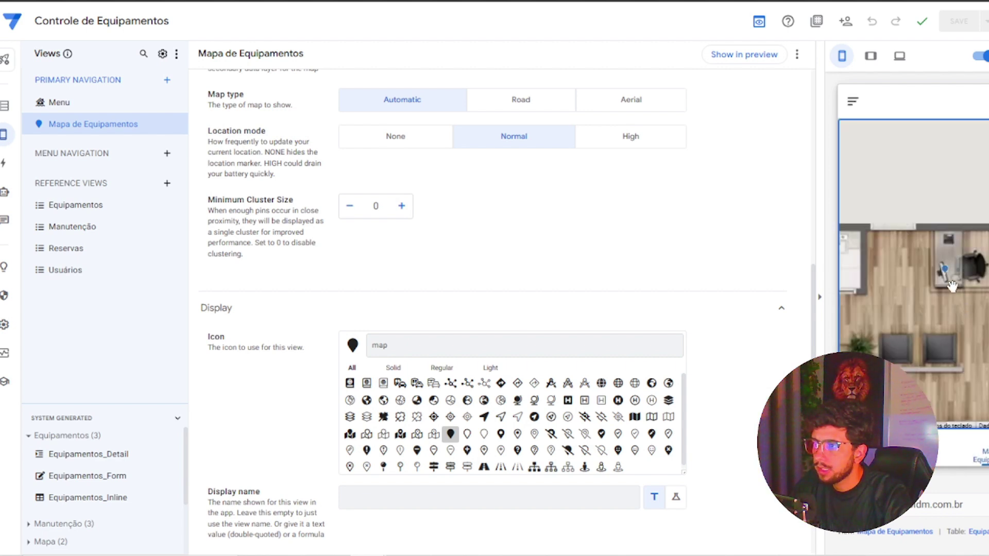
Open the notebook's record from its marker on the preview map and examine its details, related reservations and maintenance.
click(944, 272)
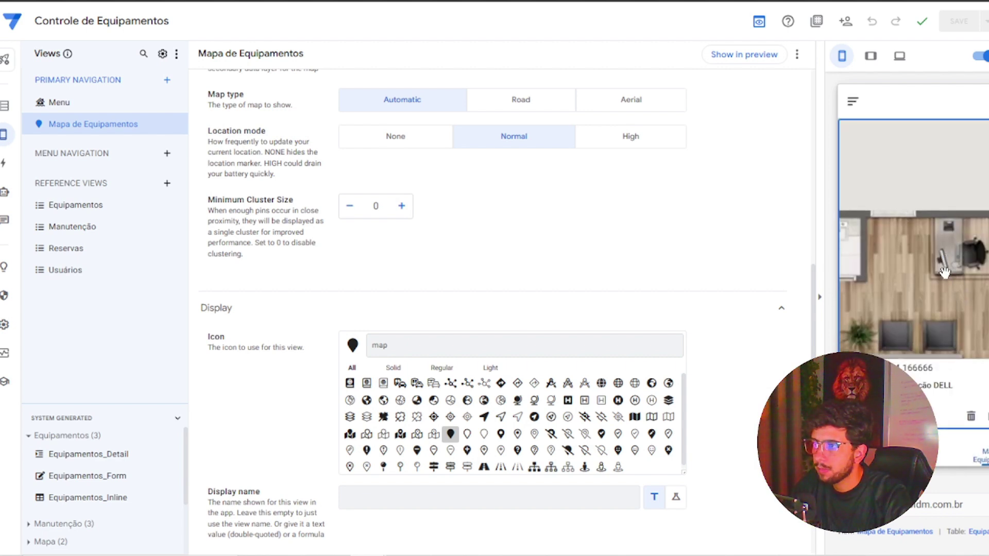
click(938, 387)
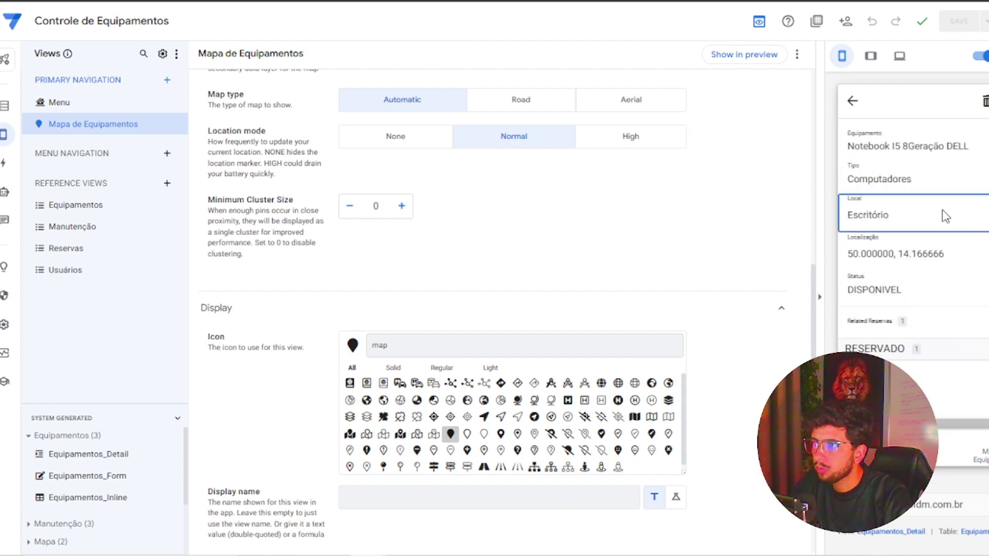
scroll(959, 257, down, 2)
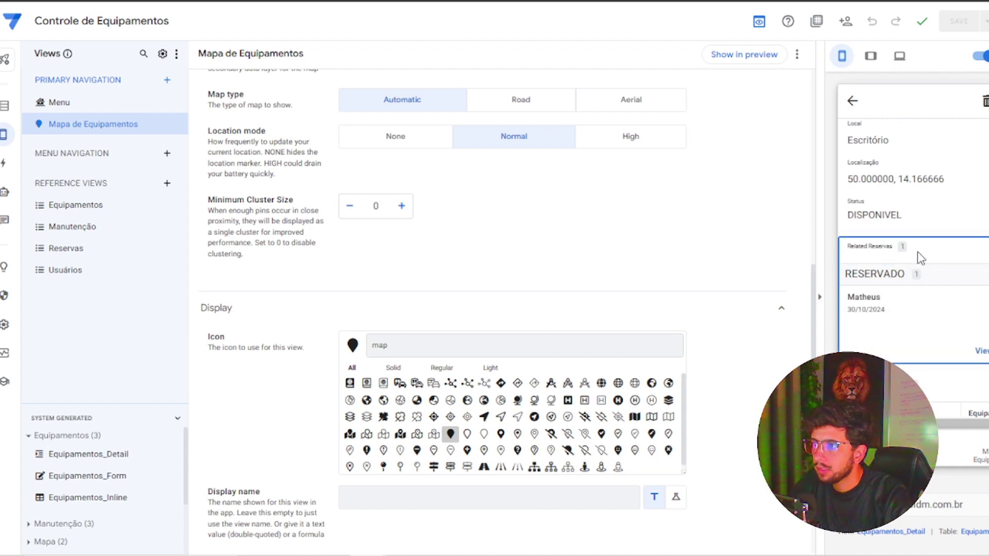
scroll(916, 252, down, 2)
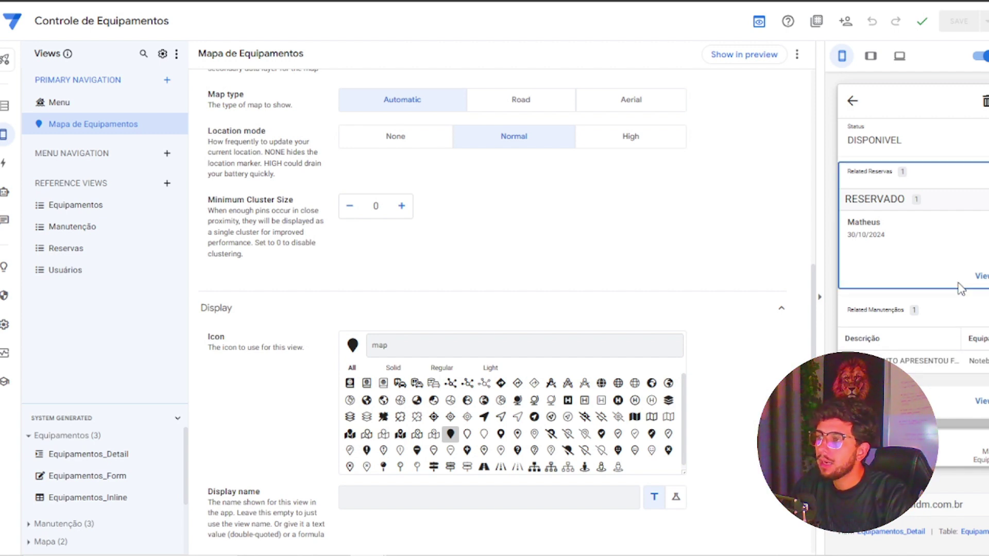
scroll(961, 289, up, 2)
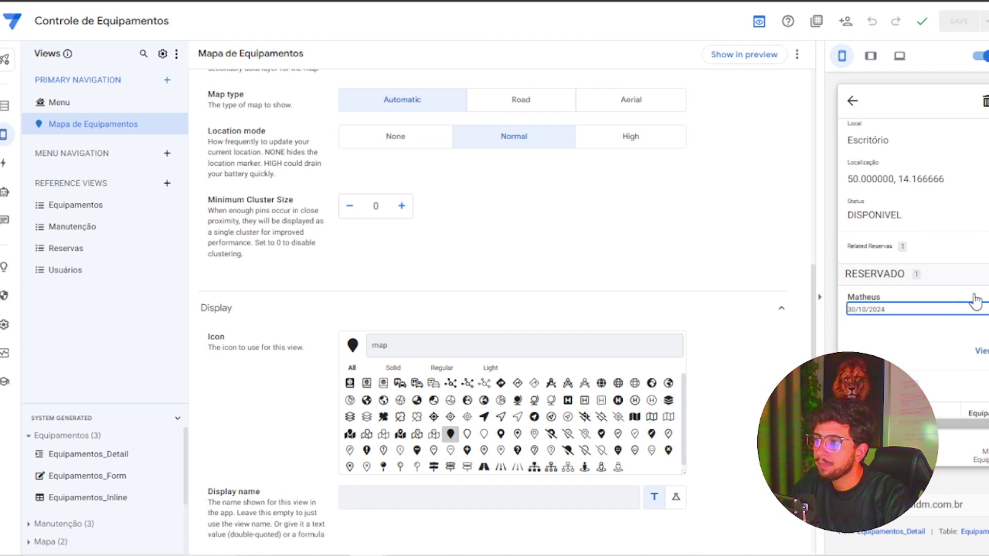
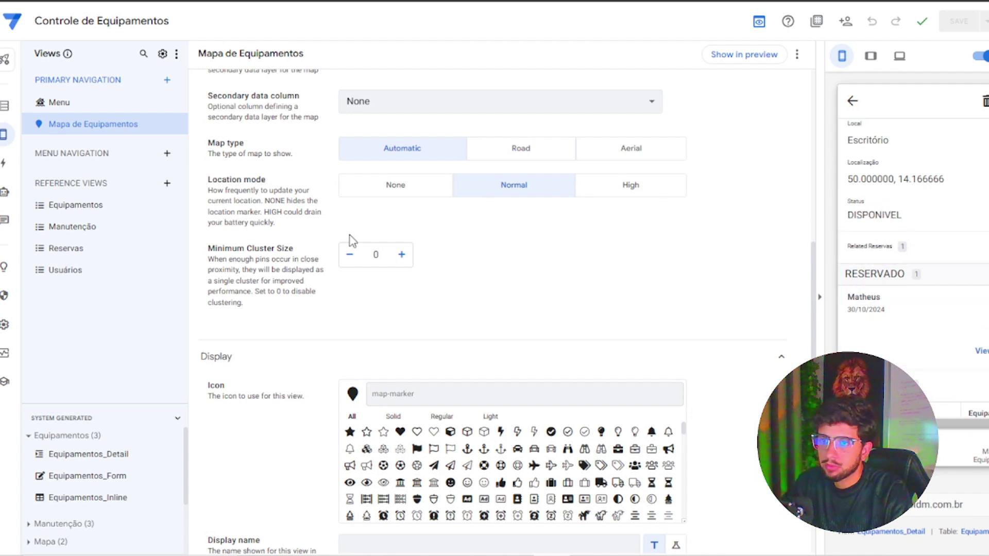
Create the app's first automation bot with a new custom event on the Equipamentos table.
click(9, 198)
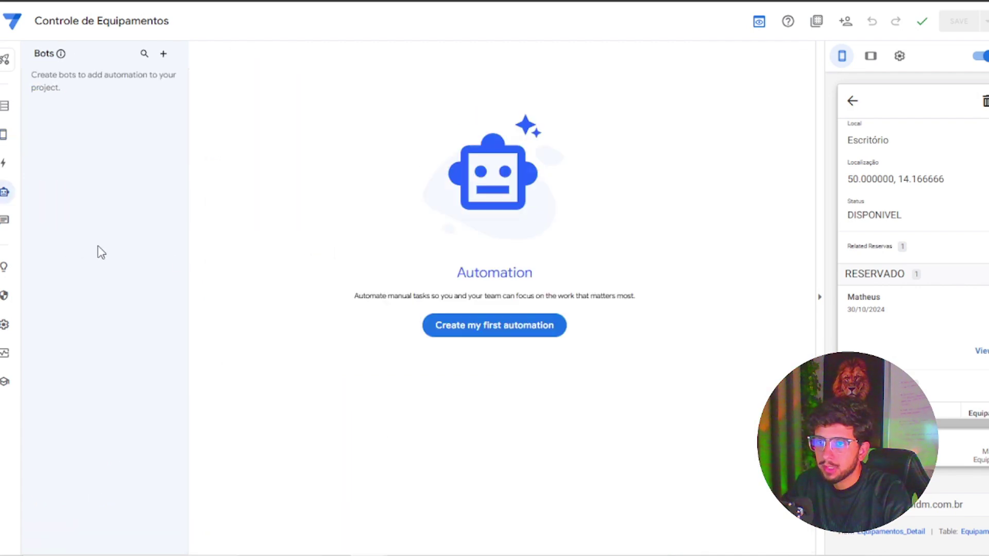
click(466, 332)
click(357, 371)
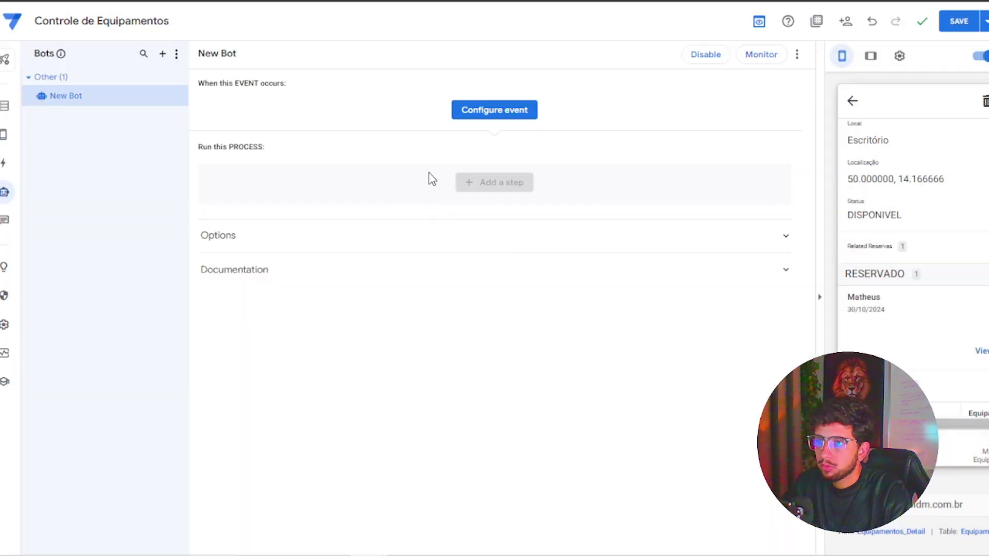
click(480, 119)
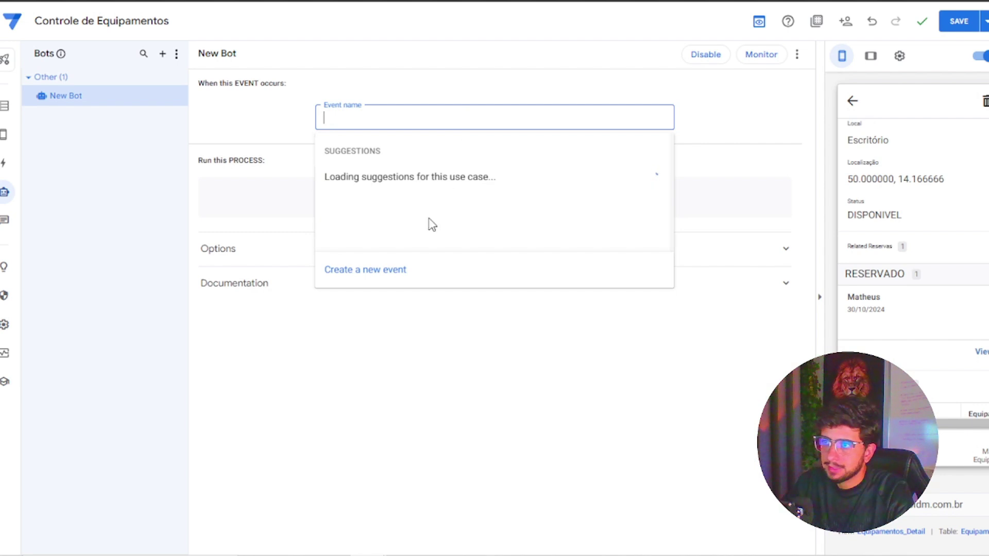
click(399, 278)
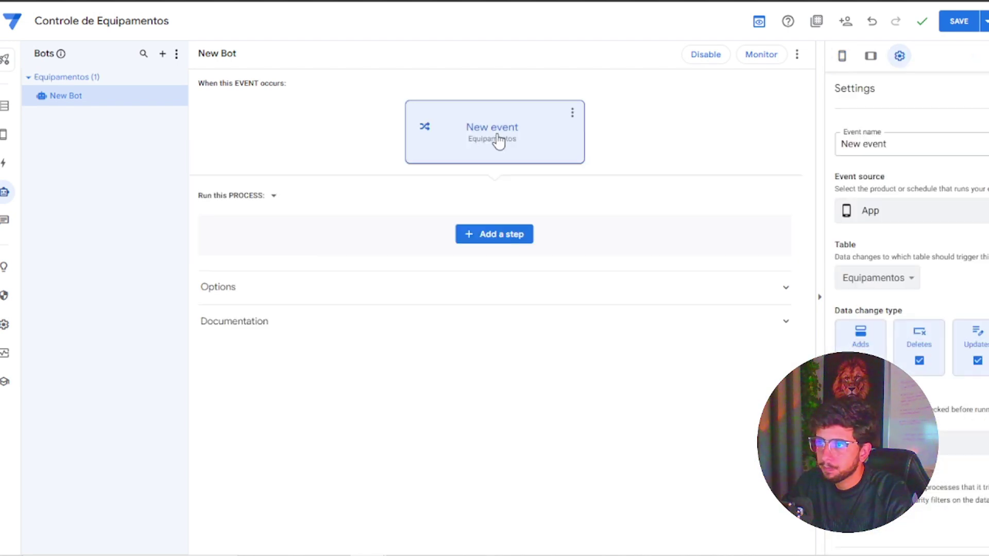
Rename the bot's event as Alterar Status Equipamento Reservado.
triple_click(927, 139)
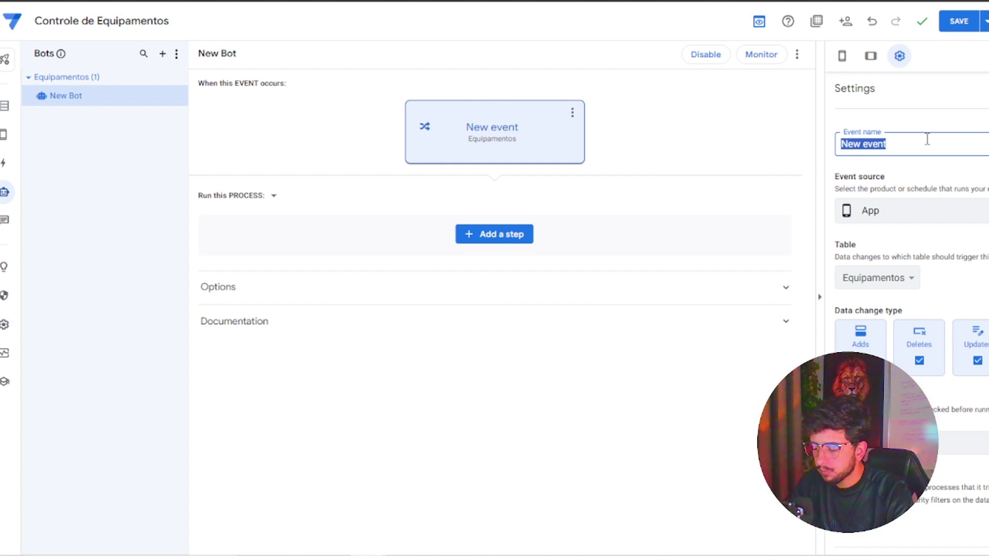
key(BackSpace)
text(Al)
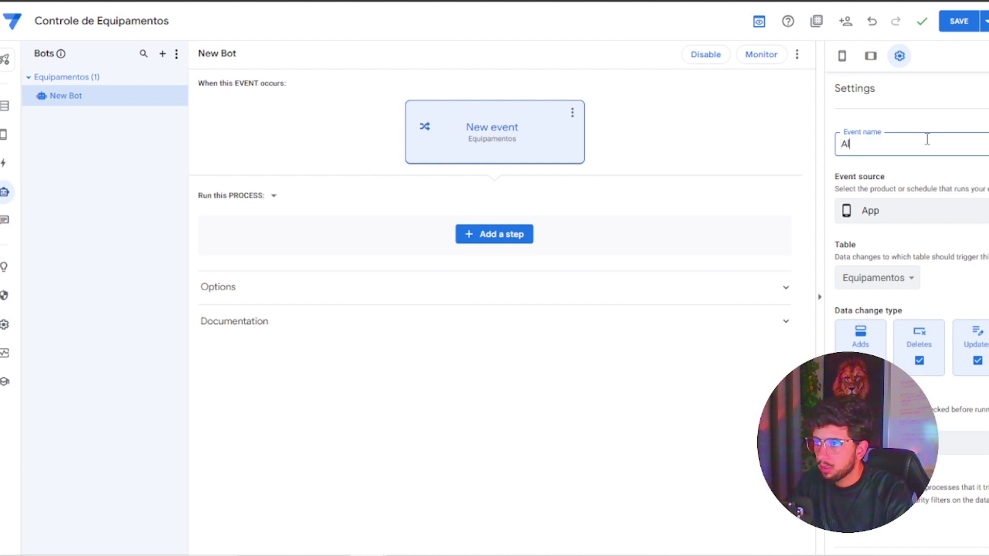
text(terar S)
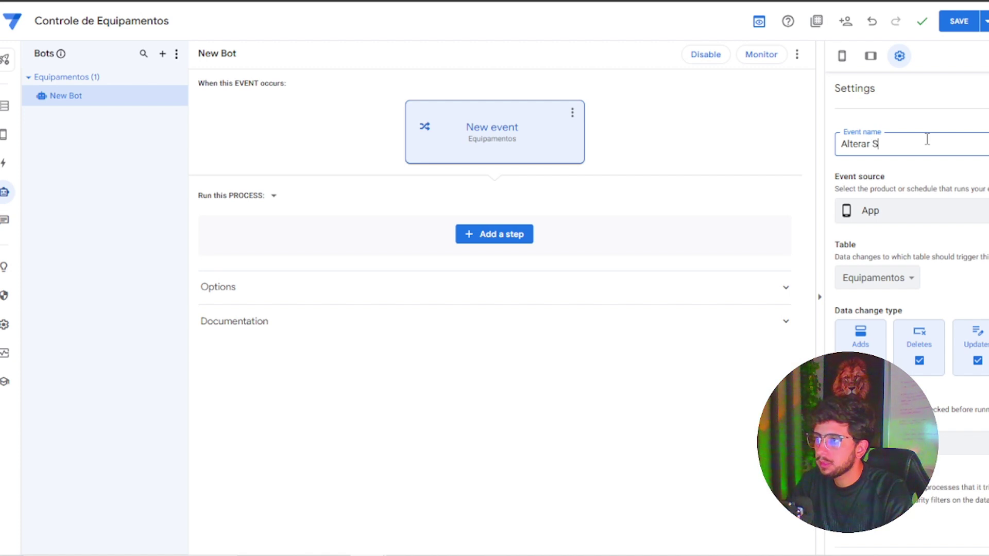
text(tatus Equip)
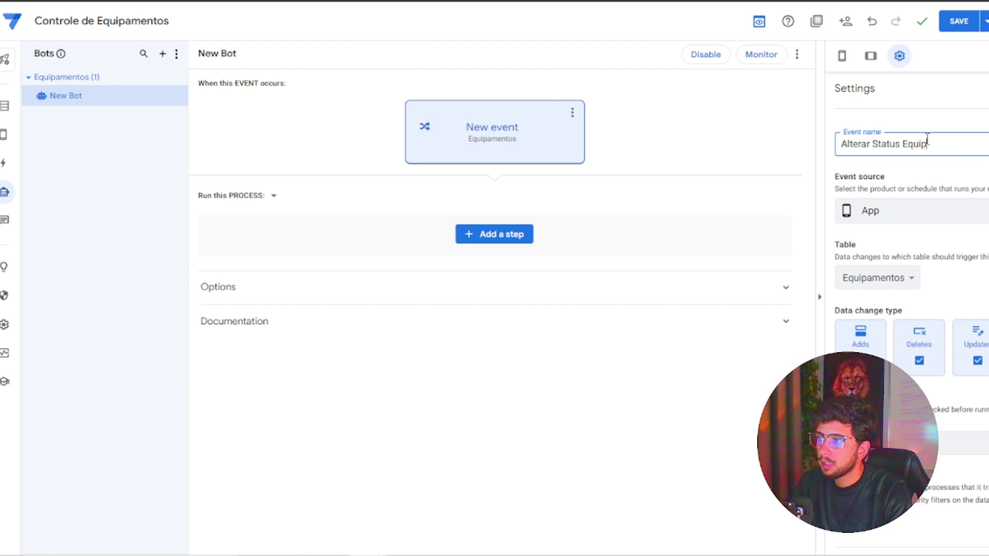
text(amento Reserv)
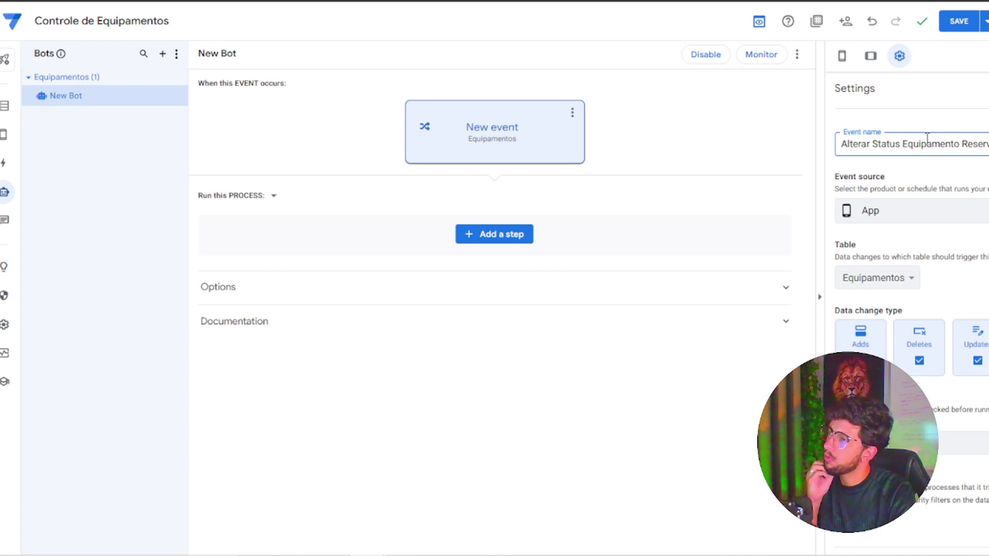
Copy the event's name and rename the new bot as Alterar Status Equipamento Reservado.
triple_click(927, 139)
key(ctrl+c)
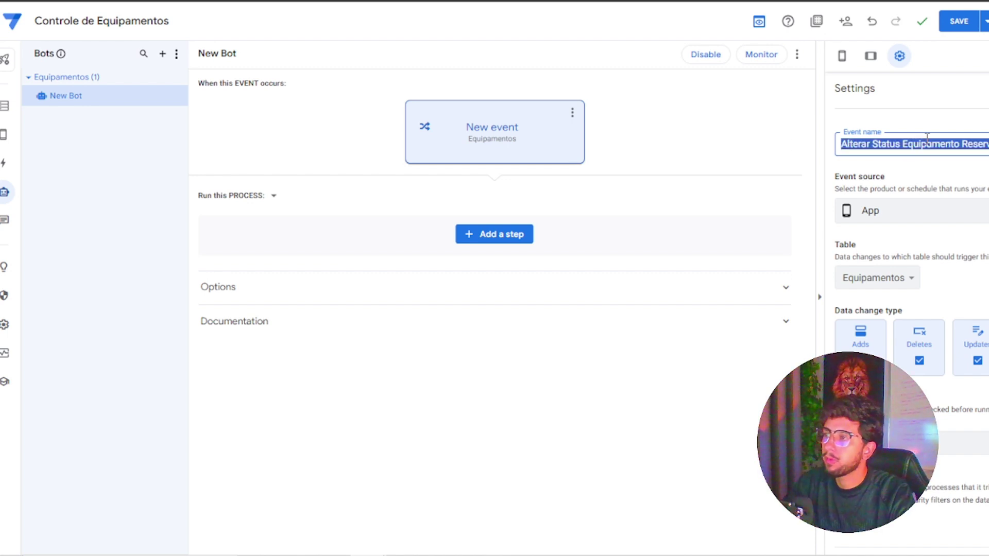
click(179, 95)
click(192, 109)
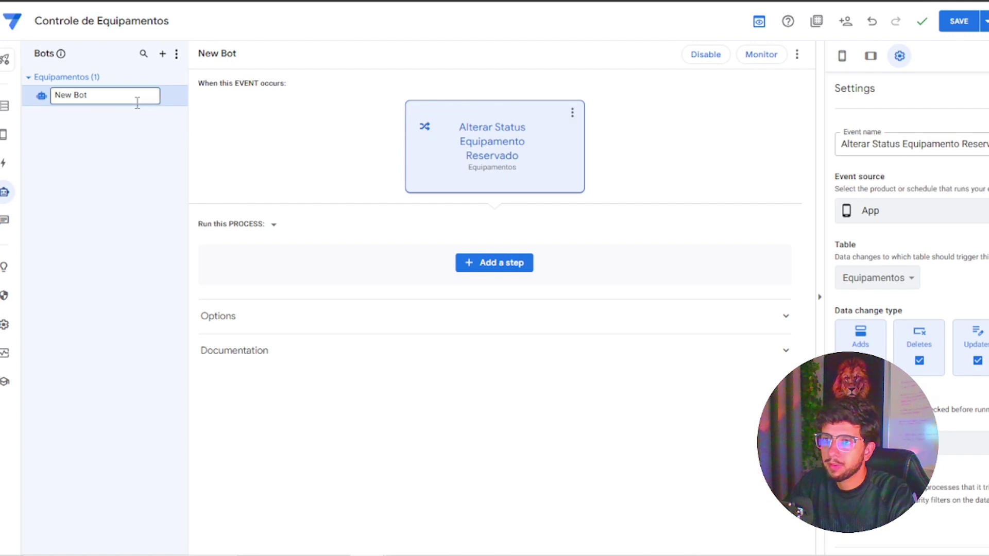
key(ctrl+v)
key(Return)
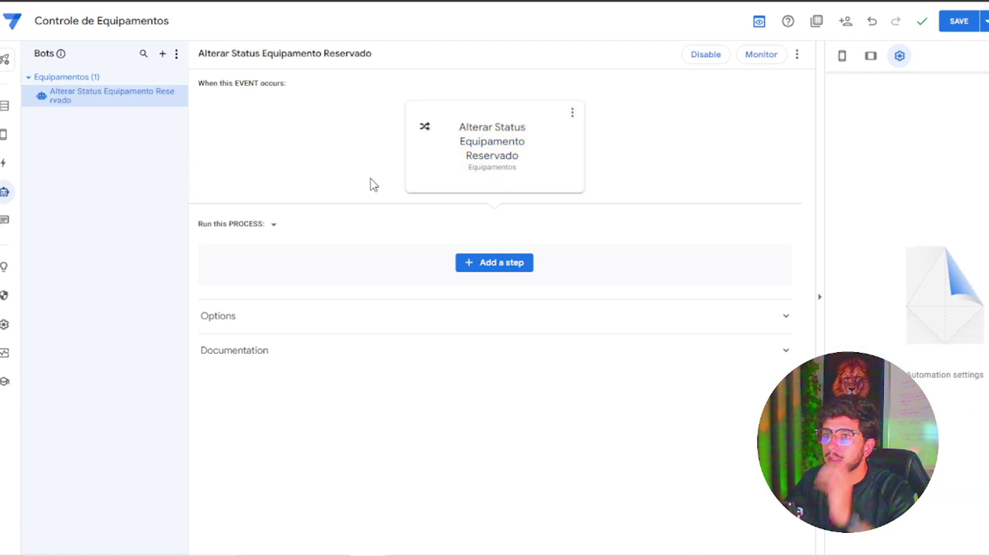
Exclude Deletes from the event's data change types and set its condition to [Status]=reservado.
click(477, 163)
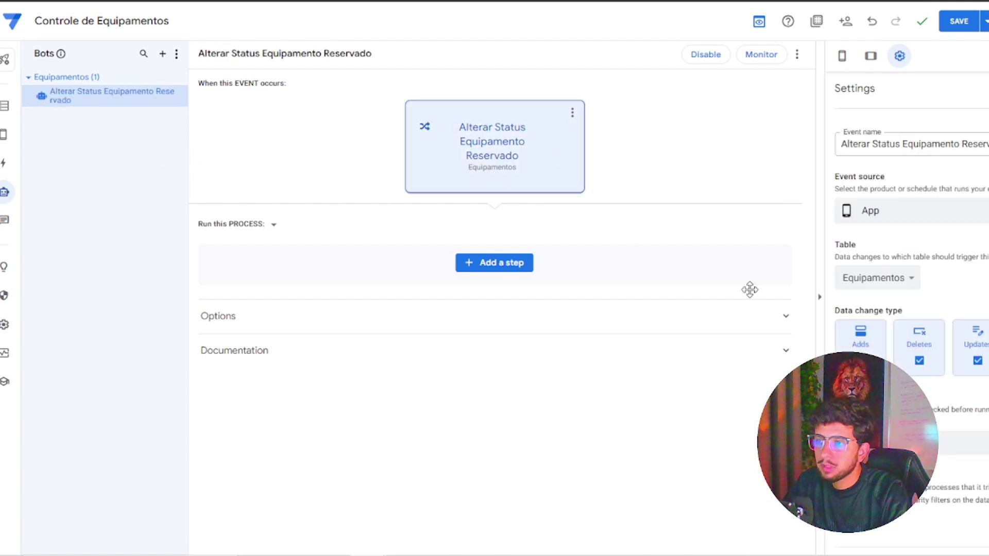
click(919, 360)
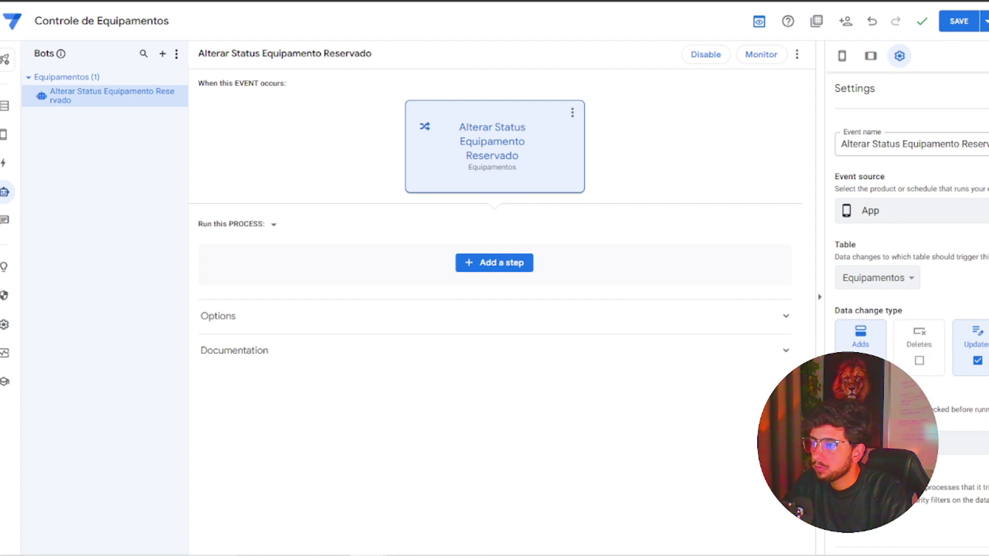
click(963, 443)
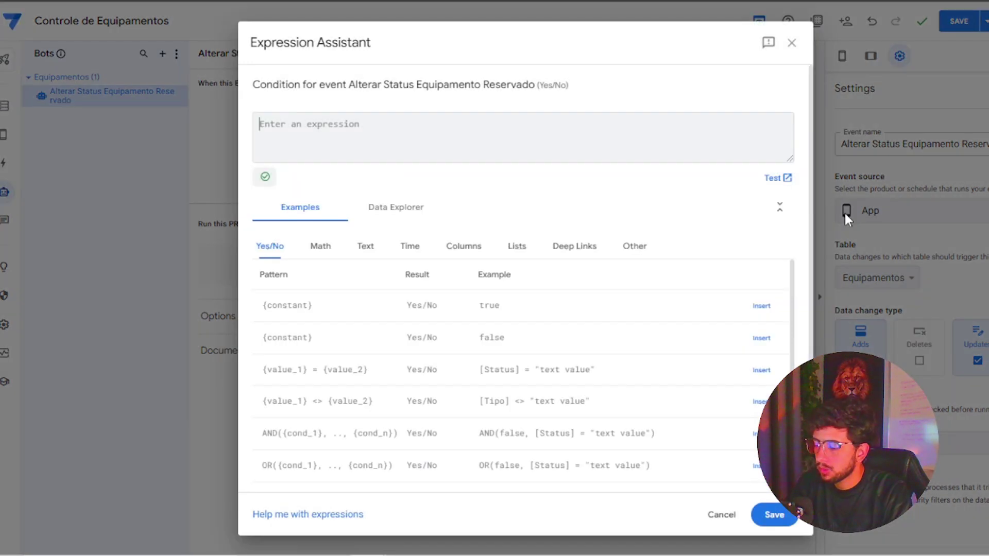
text([s)
key(Return)
text(=)
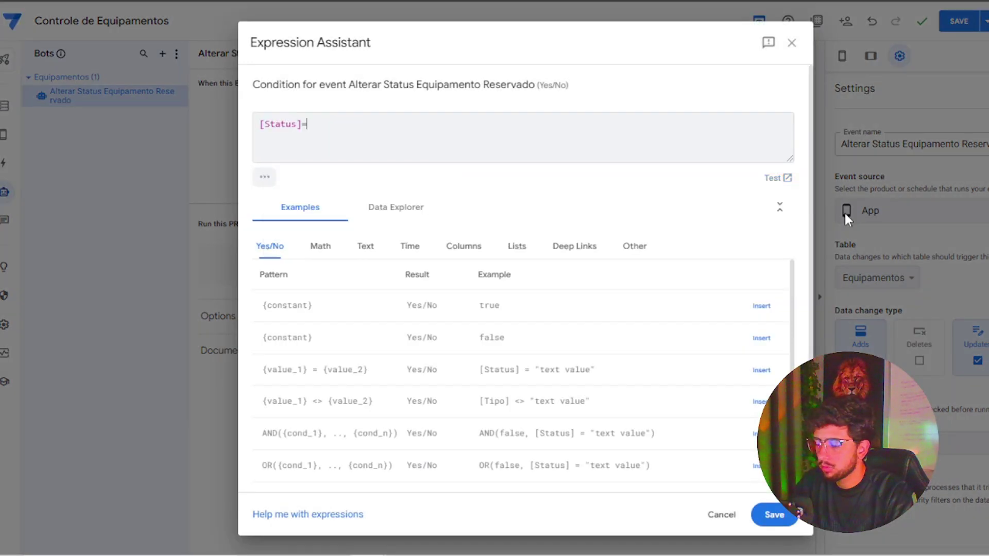
text(reservea)
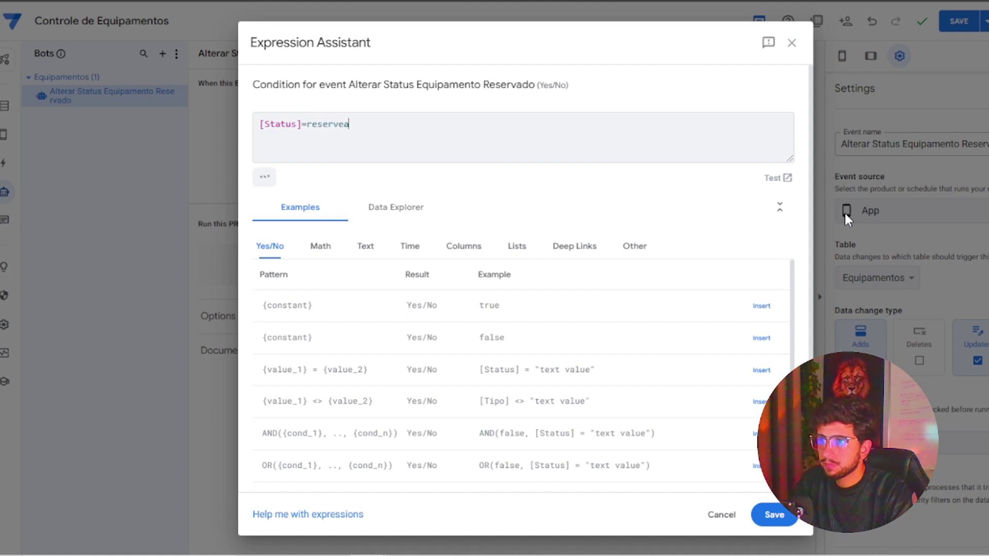
key(BackSpace)
key(BackSpace)
text(ado)
click(773, 514)
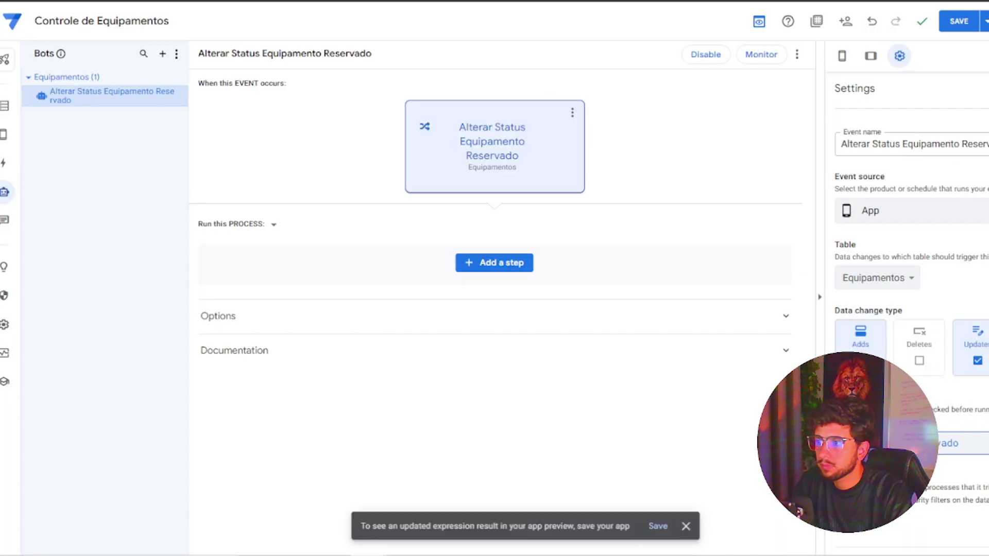
Switch the event's table to Reservas and add a new step to the bot's process.
click(906, 285)
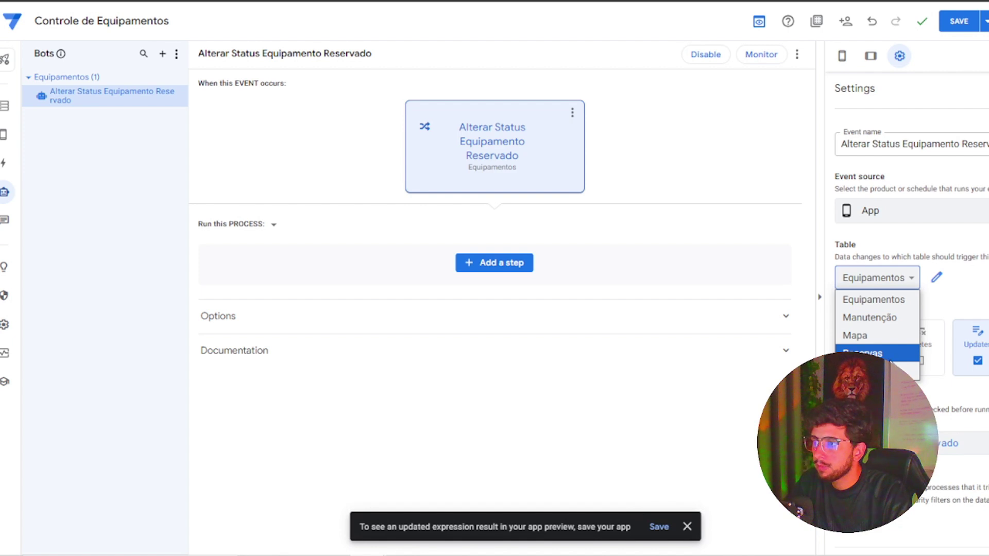
click(875, 354)
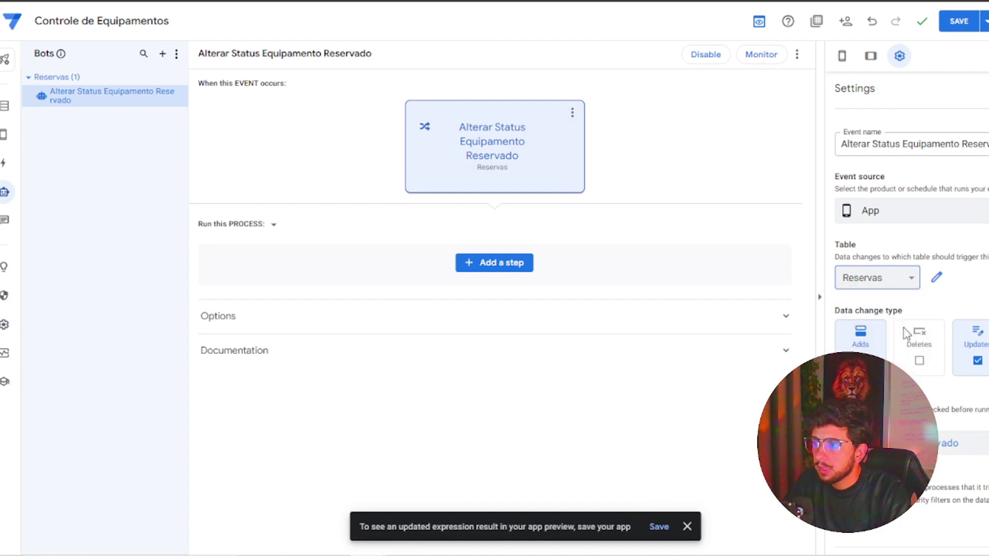
click(495, 268)
click(477, 488)
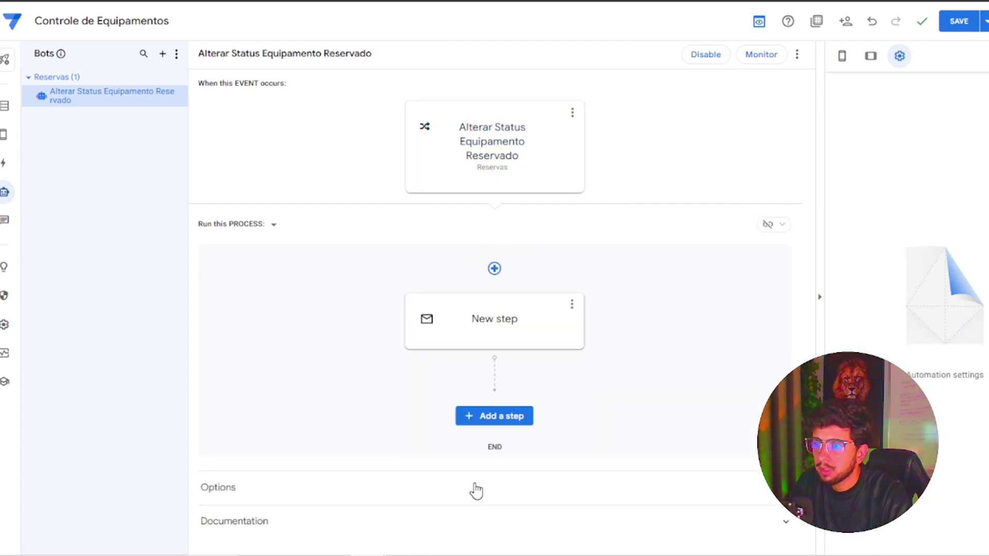
Make the new step run a data action that executes an action on referenced rows of the Equipamentos table.
click(492, 322)
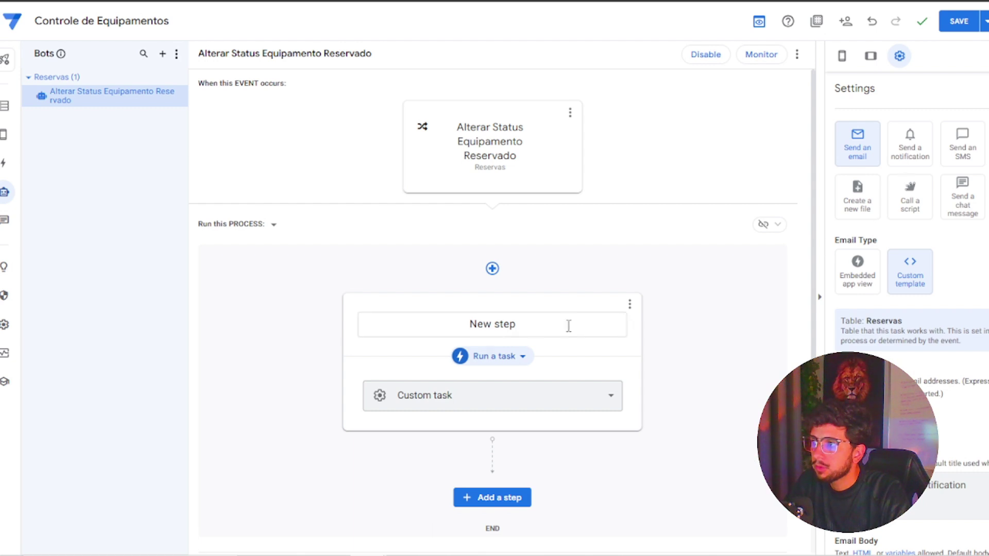
click(509, 358)
click(501, 411)
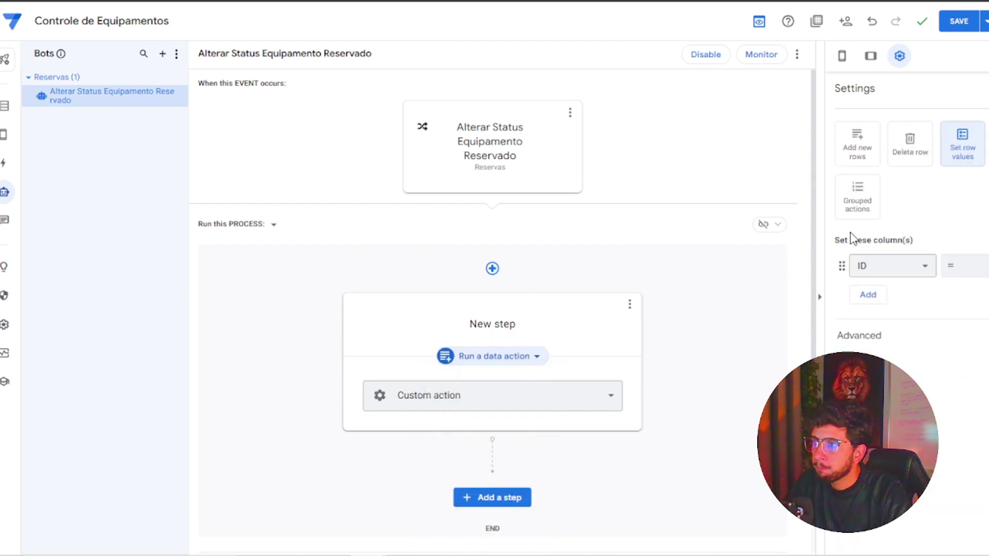
click(987, 147)
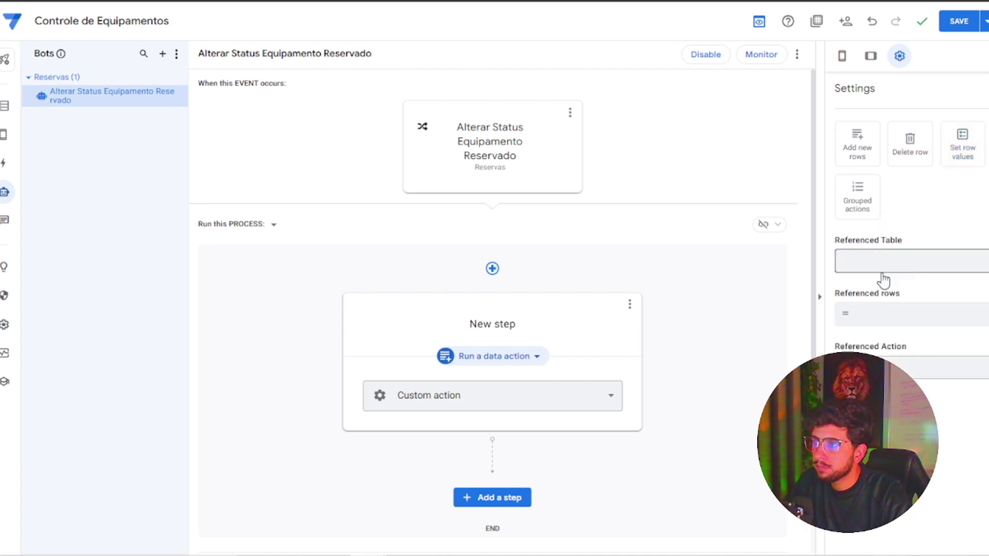
click(968, 165)
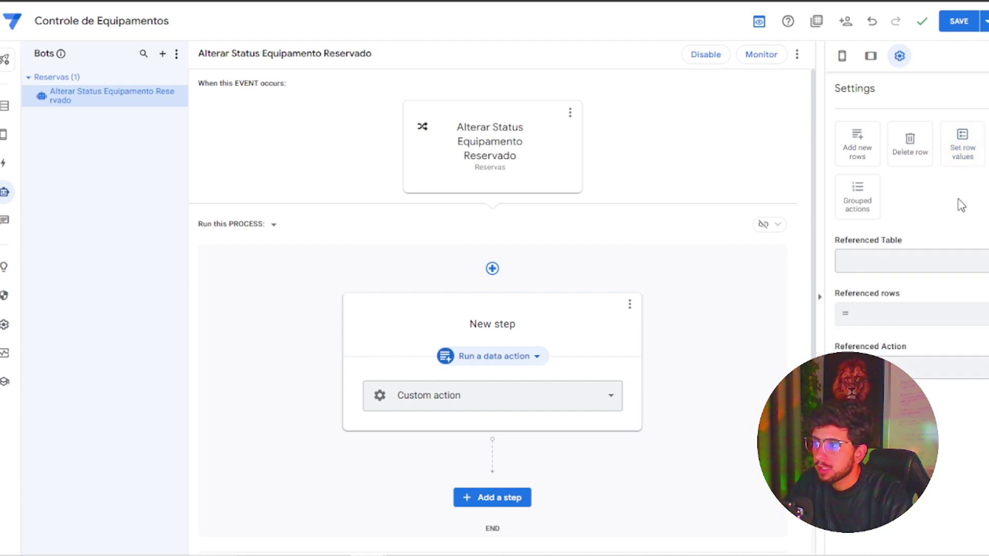
click(910, 263)
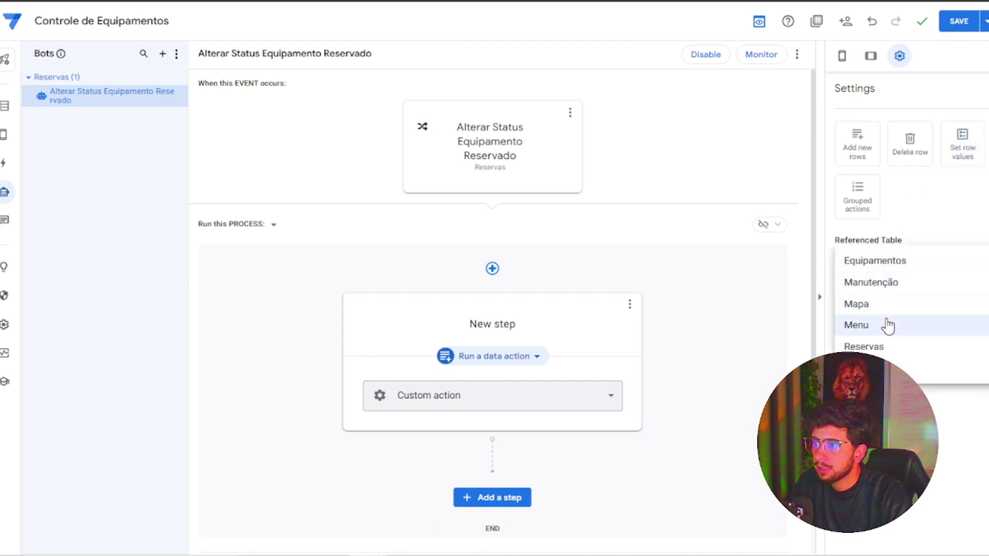
click(886, 263)
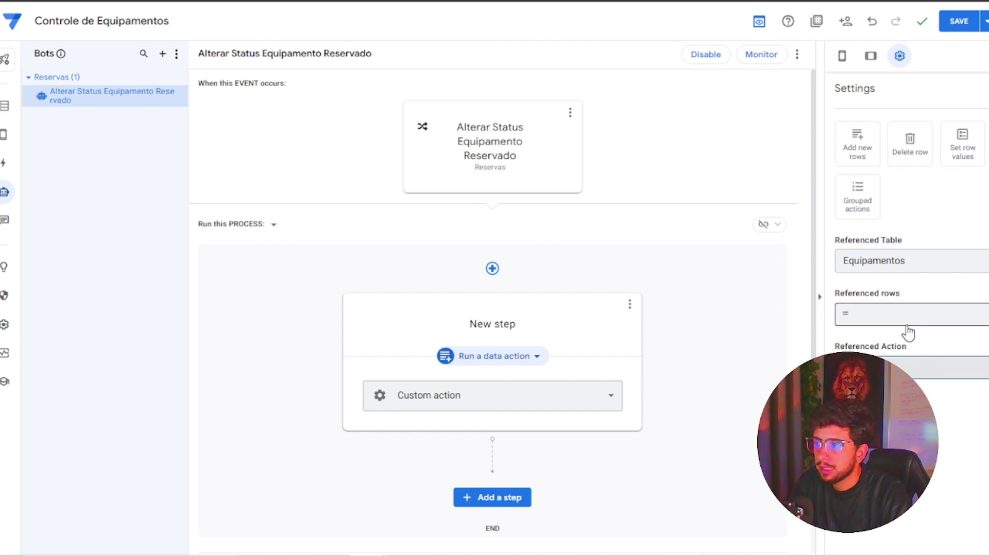
Rename the bot's new step as ATT STATUS and save the app.
click(509, 323)
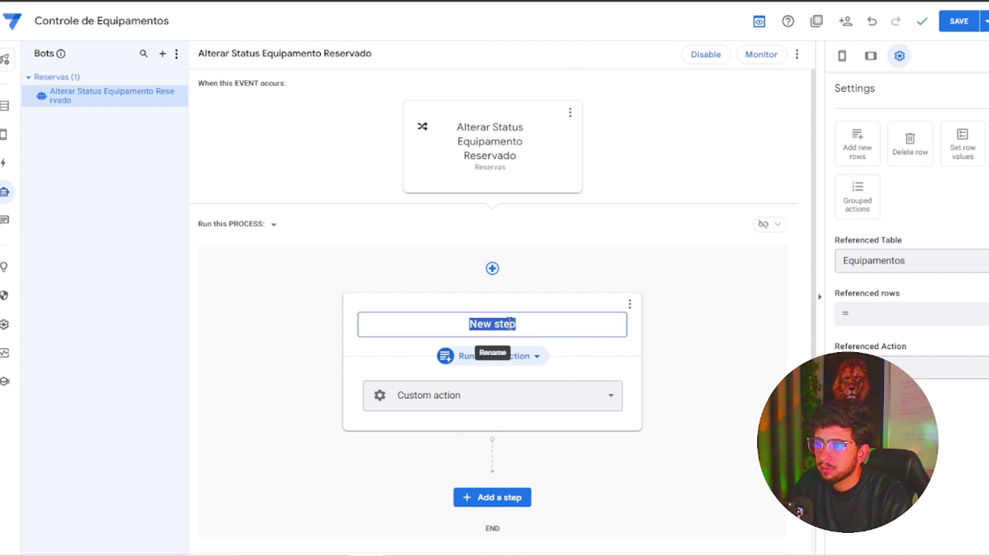
text(Adicion)
key(BackSpace)
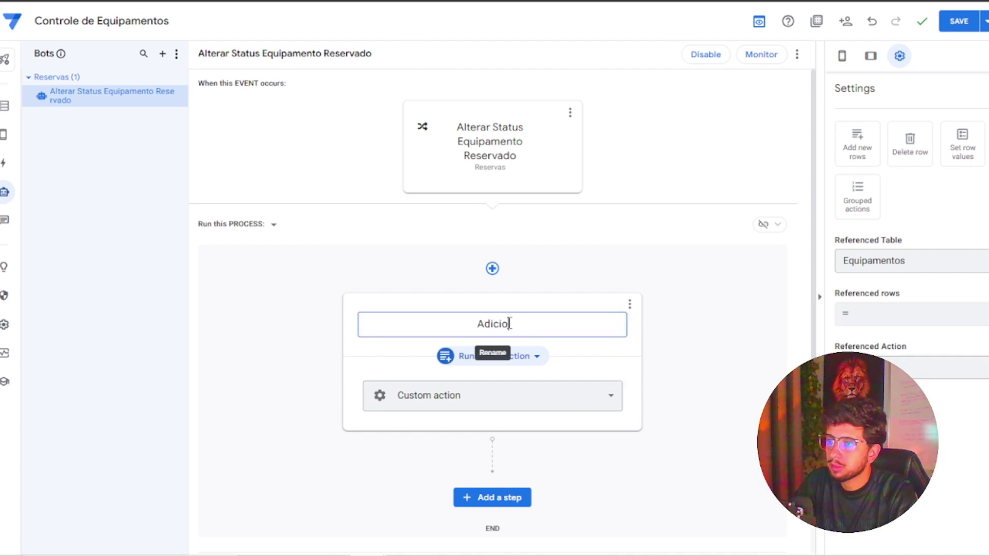
key(BackSpace)
key(BackSpace)
text(a)
text(ATT)
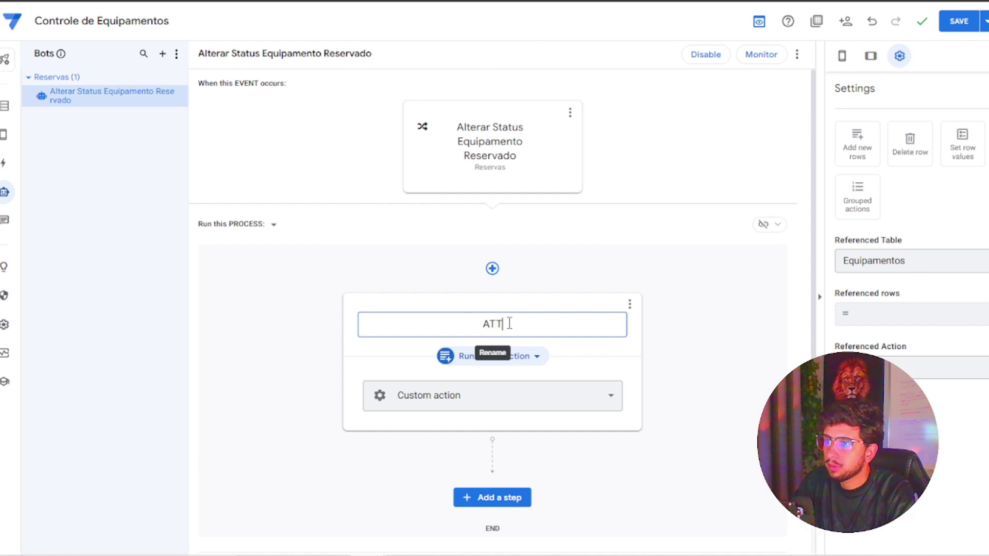
text( STATUS)
click(501, 293)
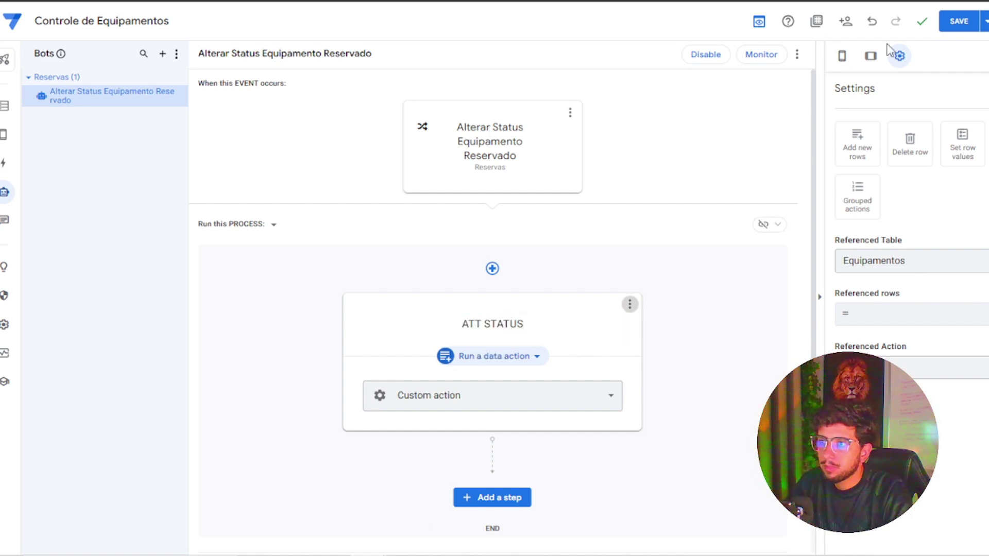
click(951, 31)
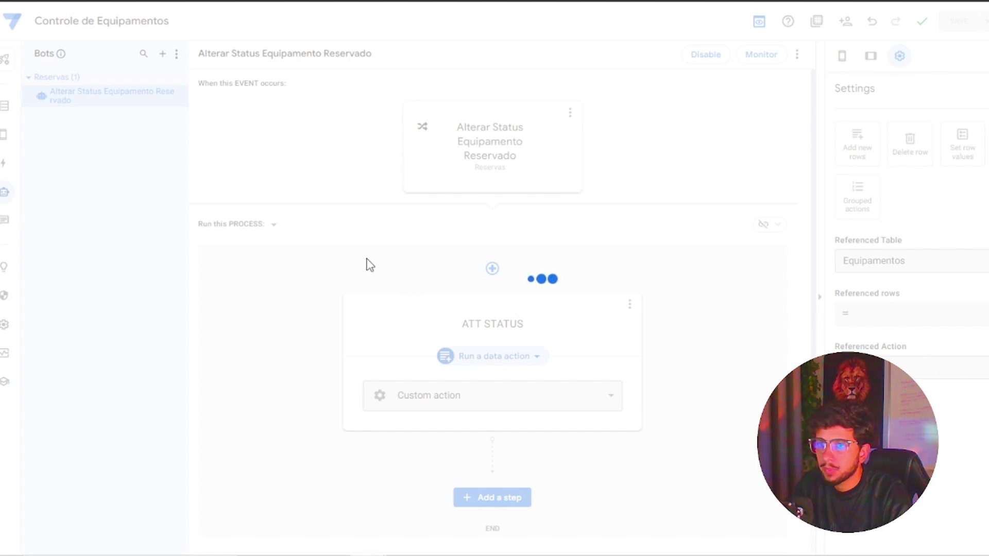
Create a new action for the Equipamentos table.
click(4, 165)
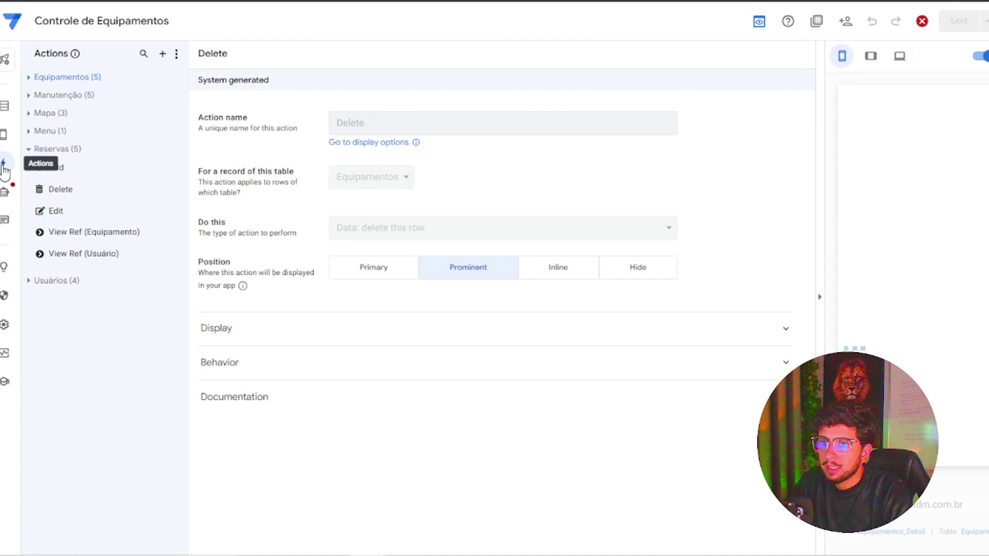
click(28, 149)
click(29, 77)
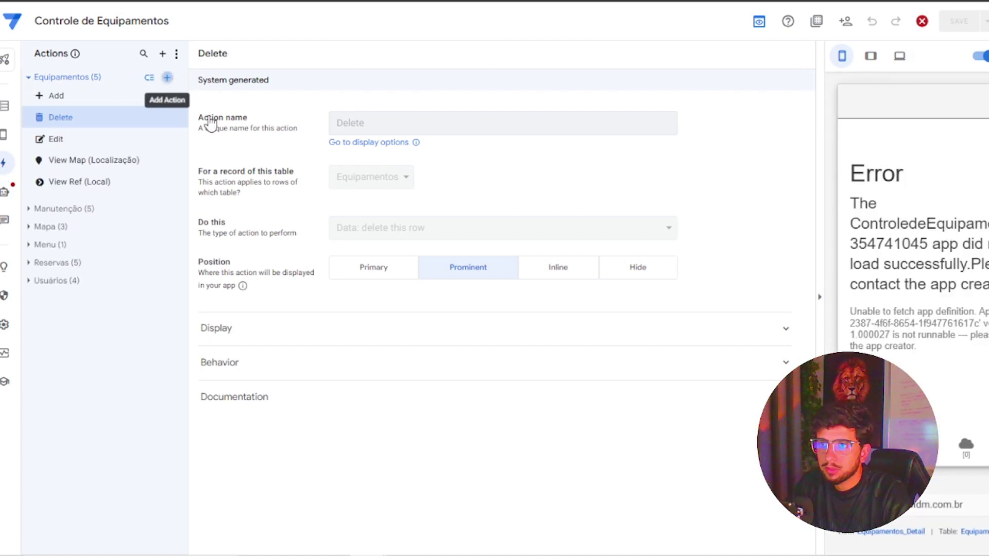
click(167, 79)
click(432, 372)
Rename the new Equipamentos action as Atualizar Status.
double_click(406, 121)
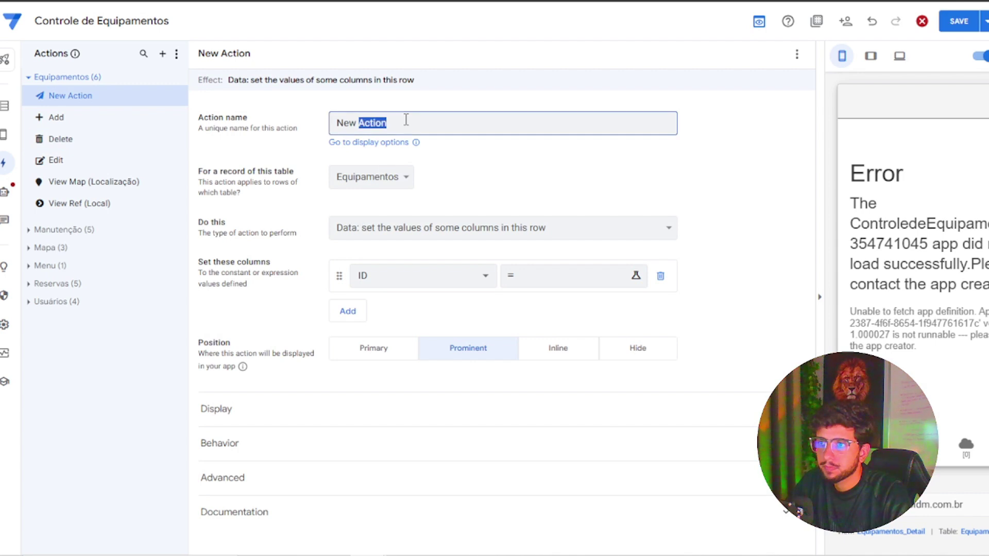
text(a)
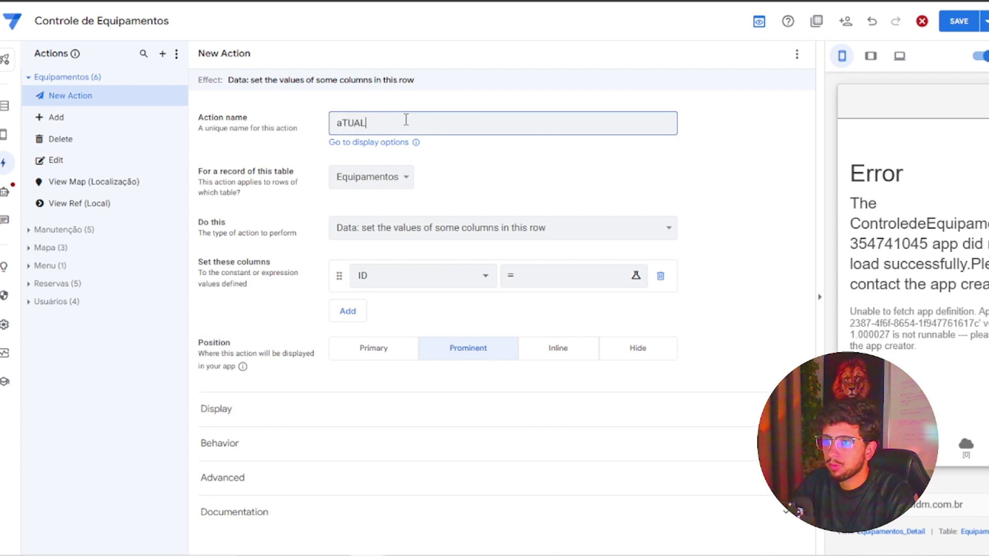
text(TU)
key(BackSpace)
key(BackSpace)
key(BackSpace)
text(Atui)
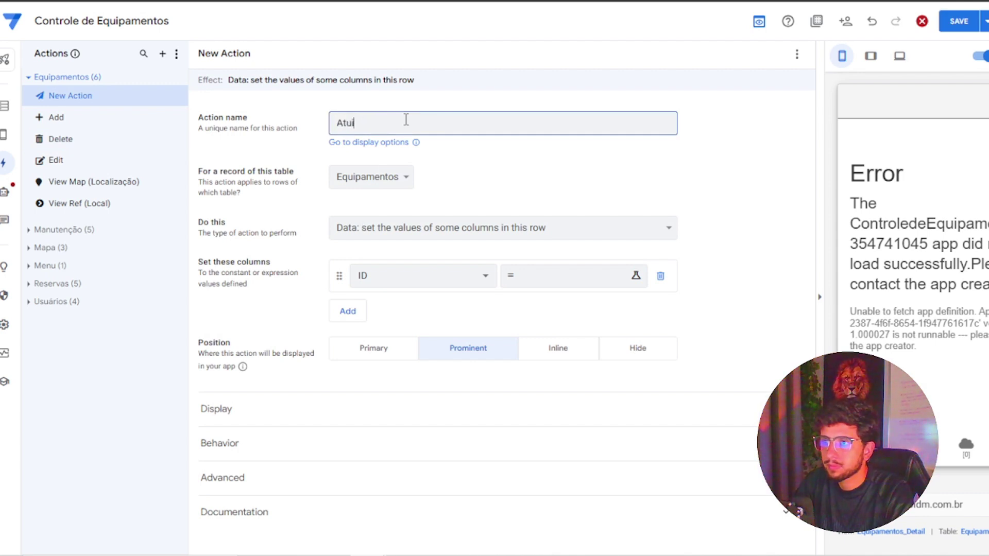
key(BackSpace)
text(alizar )
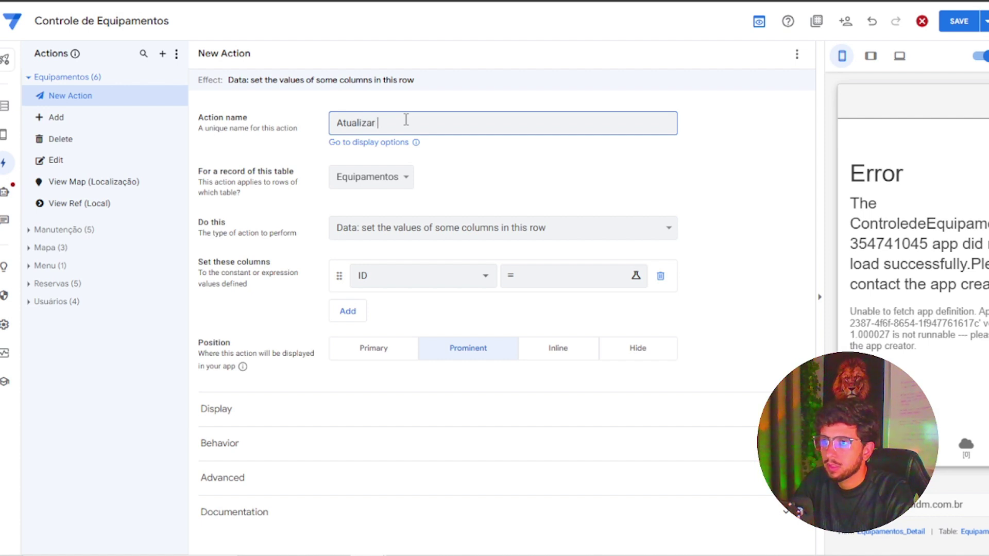
text(Status)
key(Return)
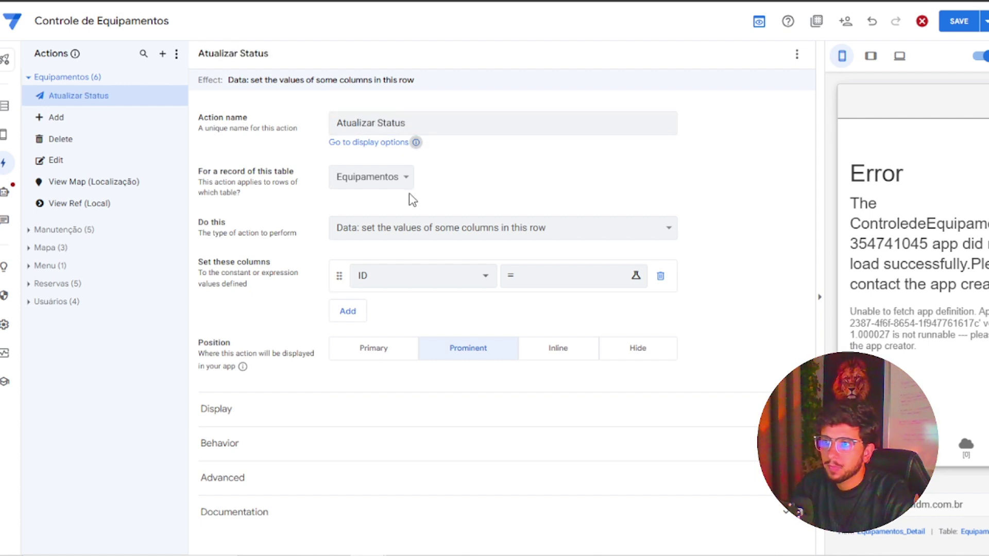
Make the Atualizar Status action set the Status column to RESERVADO on Equipamentos rows.
click(406, 180)
click(382, 200)
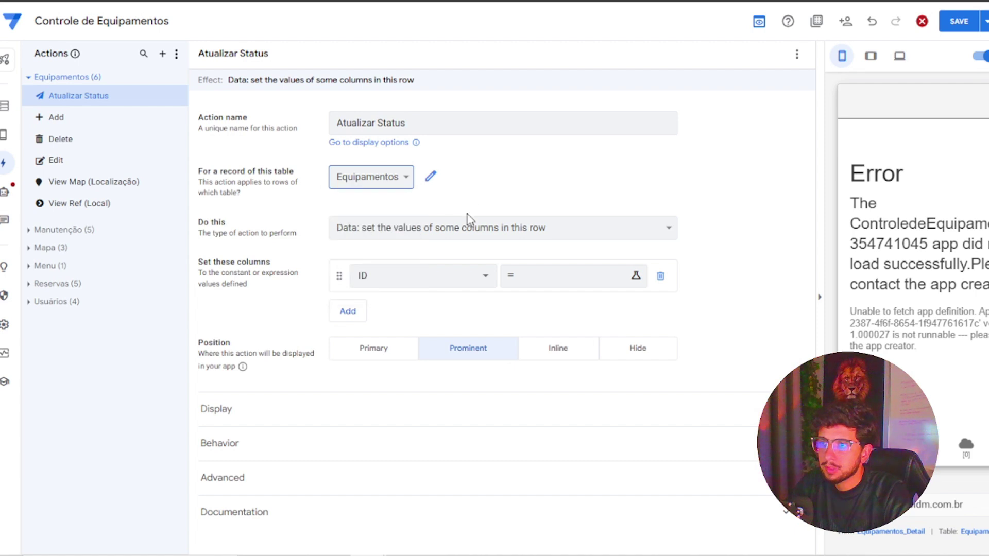
click(467, 227)
key(Escape)
click(445, 276)
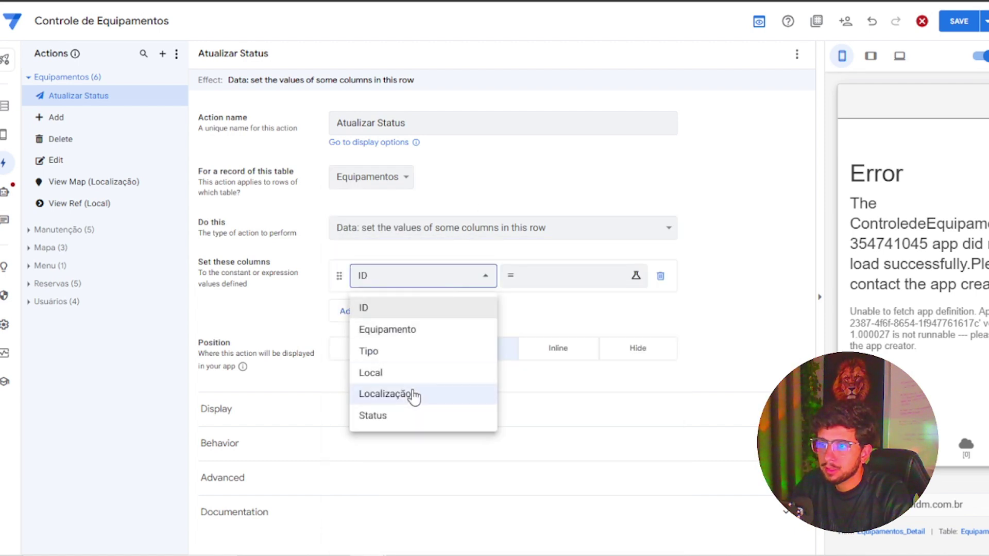
click(400, 416)
click(532, 273)
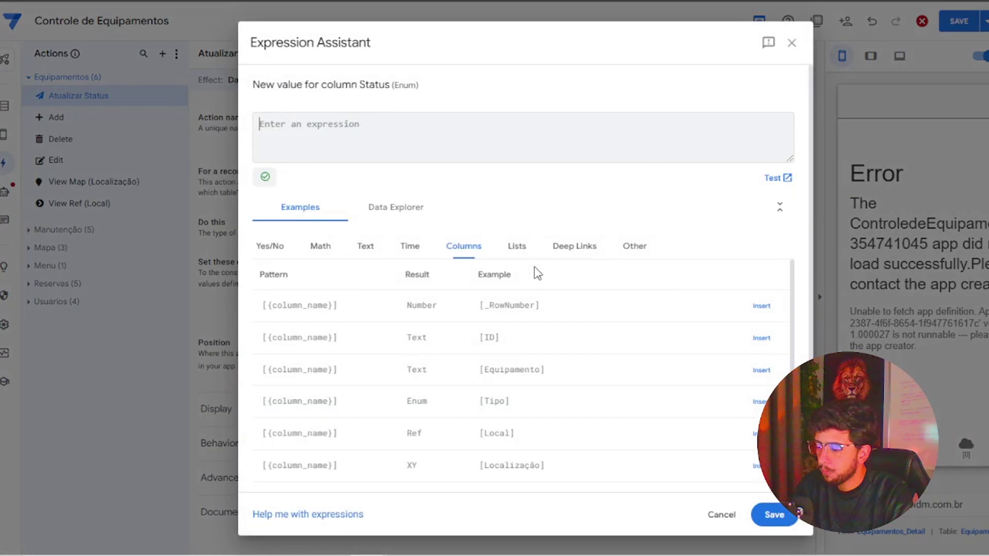
text(RESER)
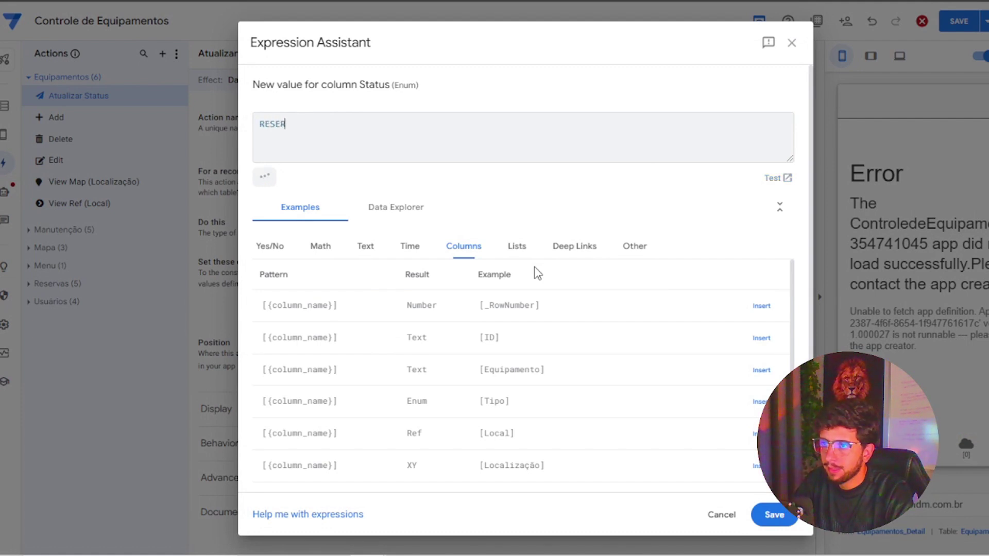
text(VADO)
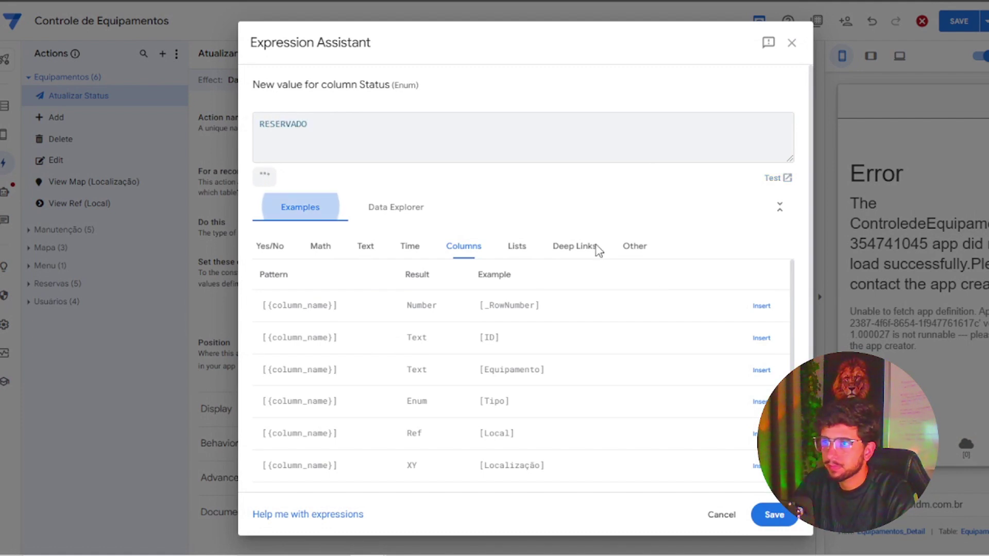
click(764, 511)
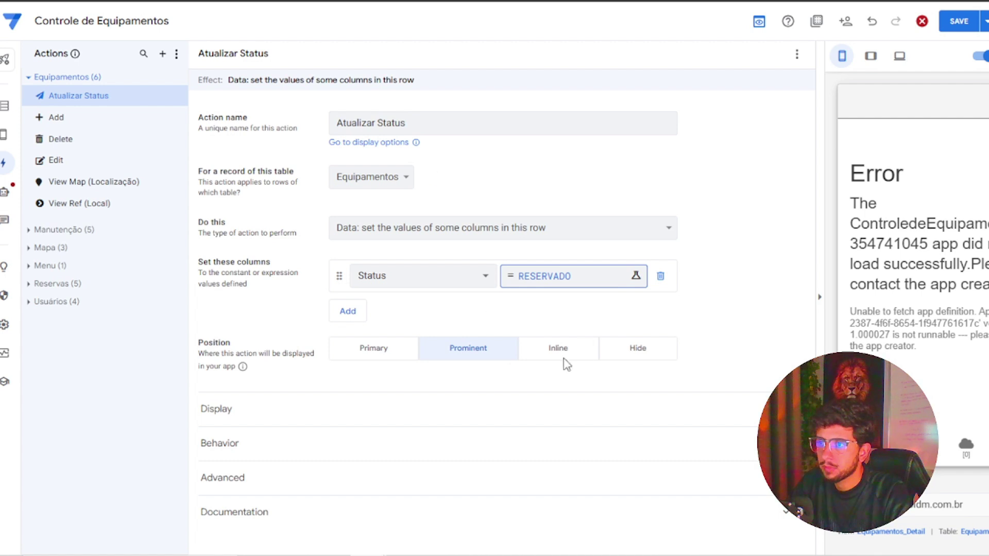
Set the Atualizar Status action's position to Hide and save the app.
click(637, 350)
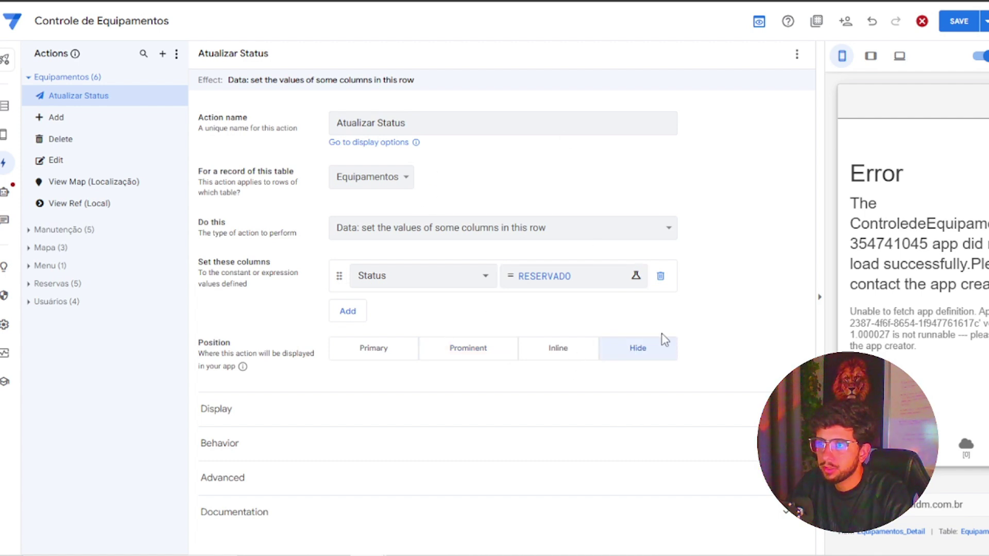
click(958, 21)
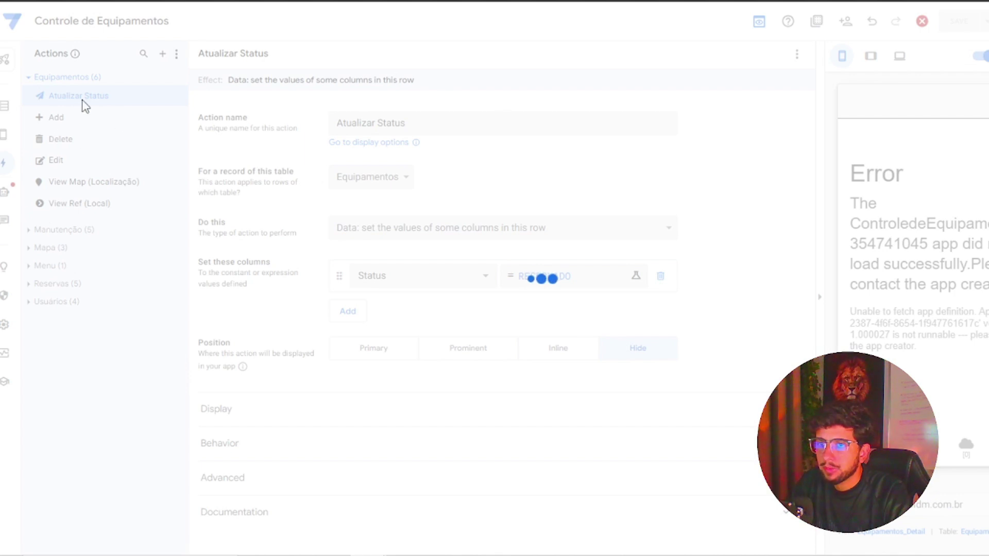
Choose Atualizar Status as the referenced action of the bot's ATT STATUS step.
click(5, 196)
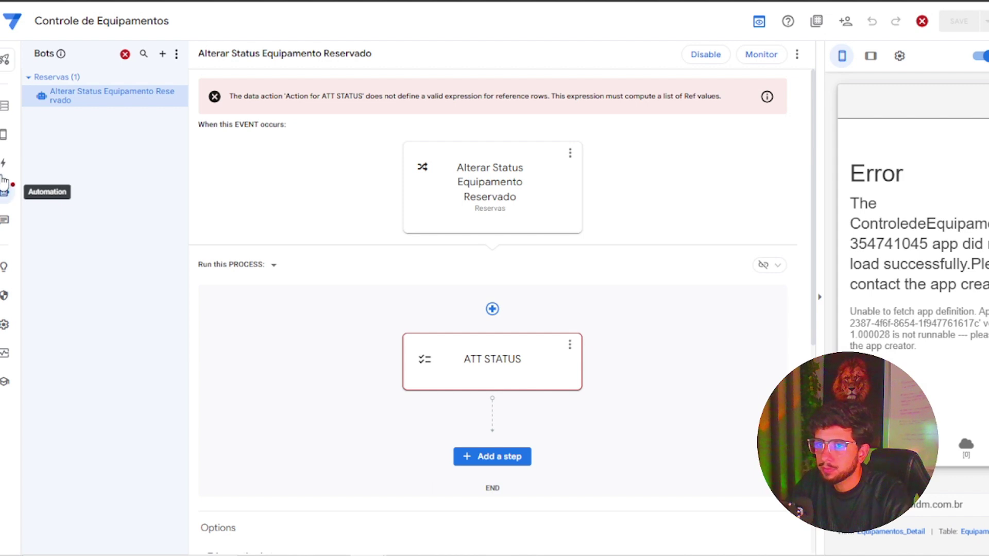
click(467, 368)
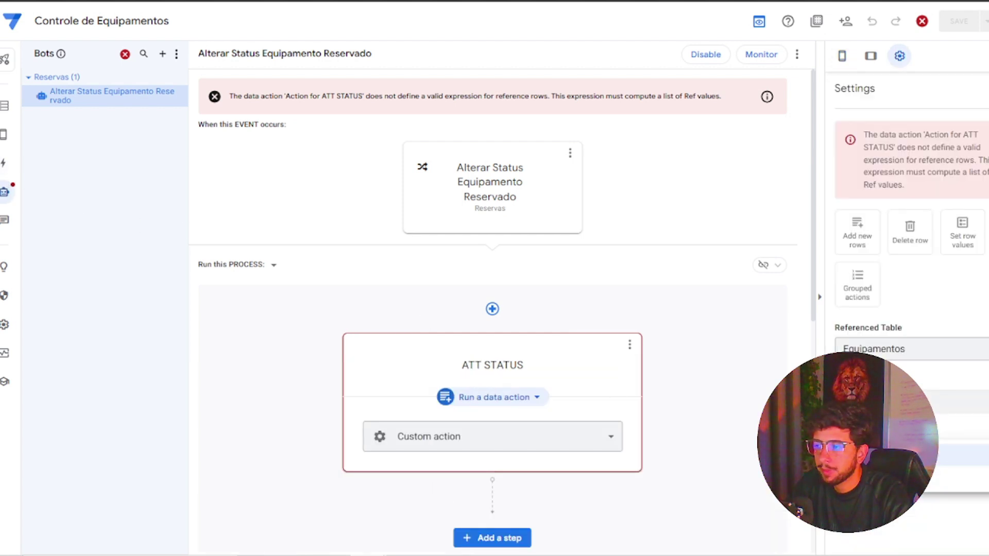
click(875, 455)
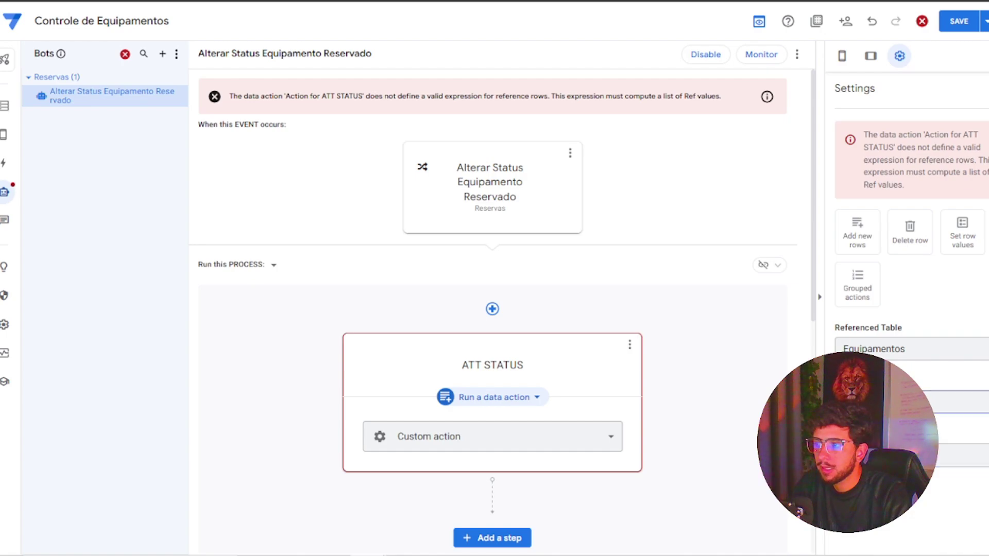
Begin the referenced rows expression of the ATT STATUS step with SELECT and the dataset column Equipamentos[ID].
click(906, 402)
text(sELE)
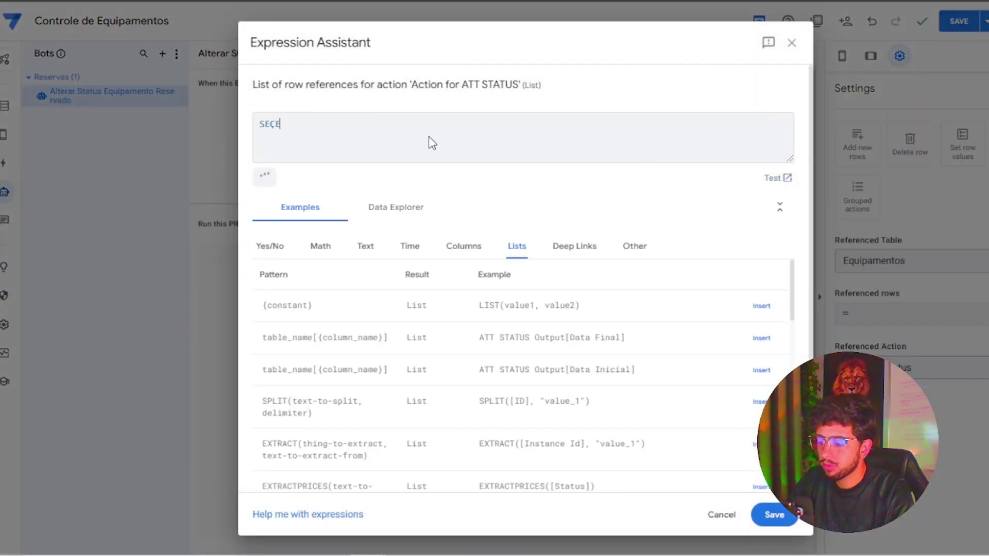
text(CT )
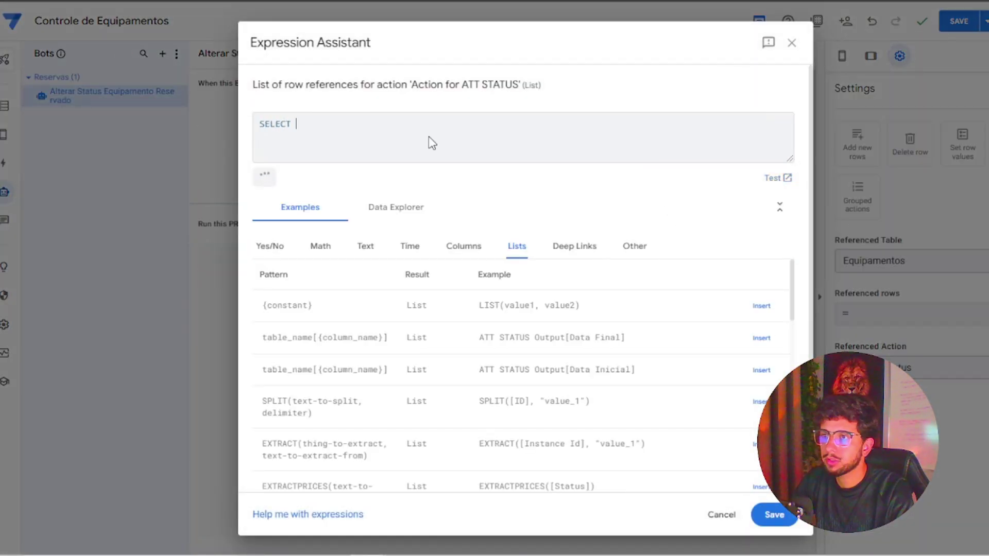
text((E)
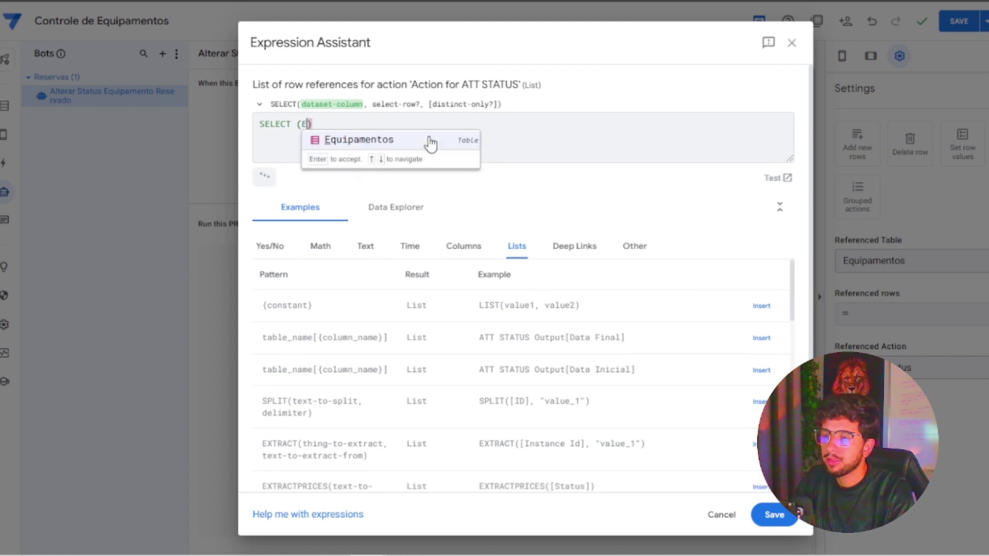
key(BackSpace)
text(R)
key(BackSpace)
text(E)
click(430, 145)
text([)
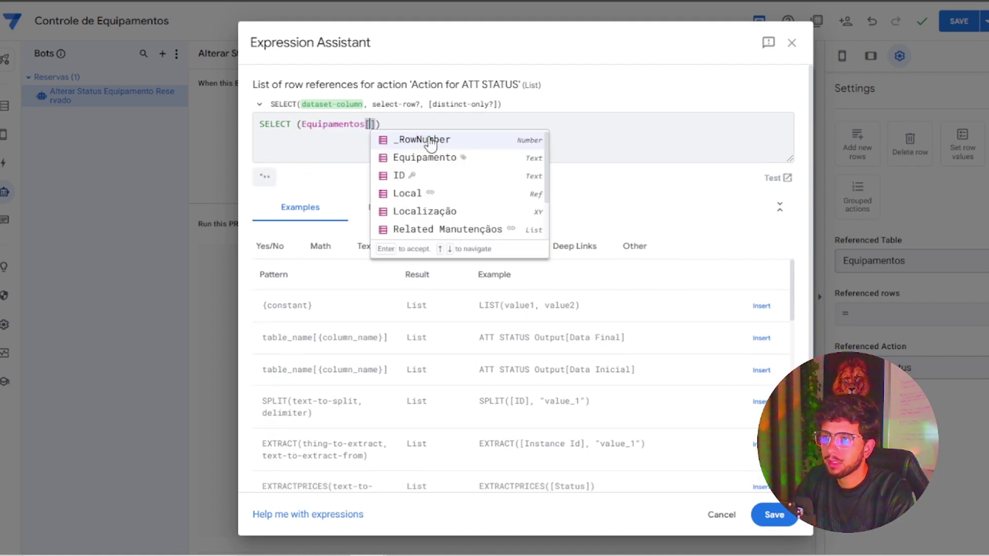
text([)
key(BackSpace)
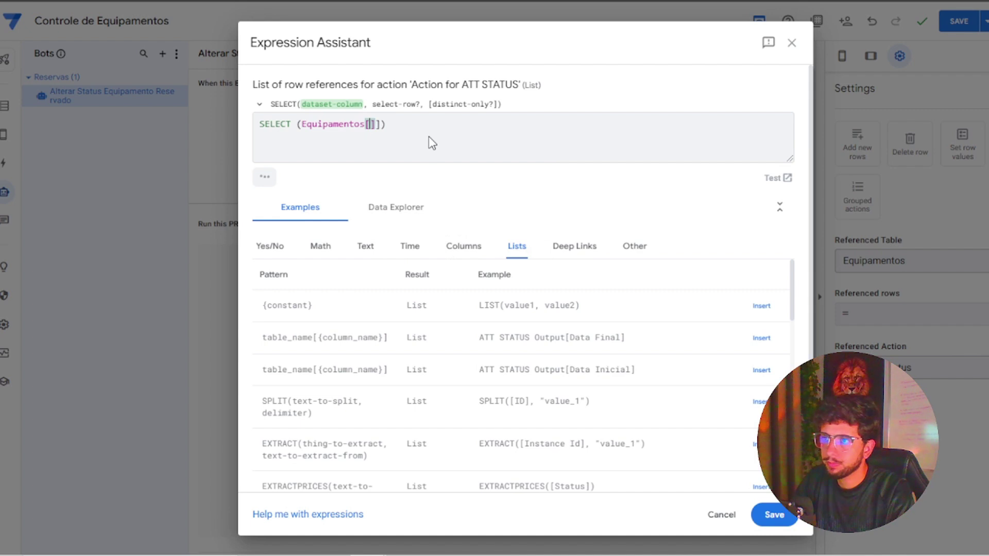
text(ID)
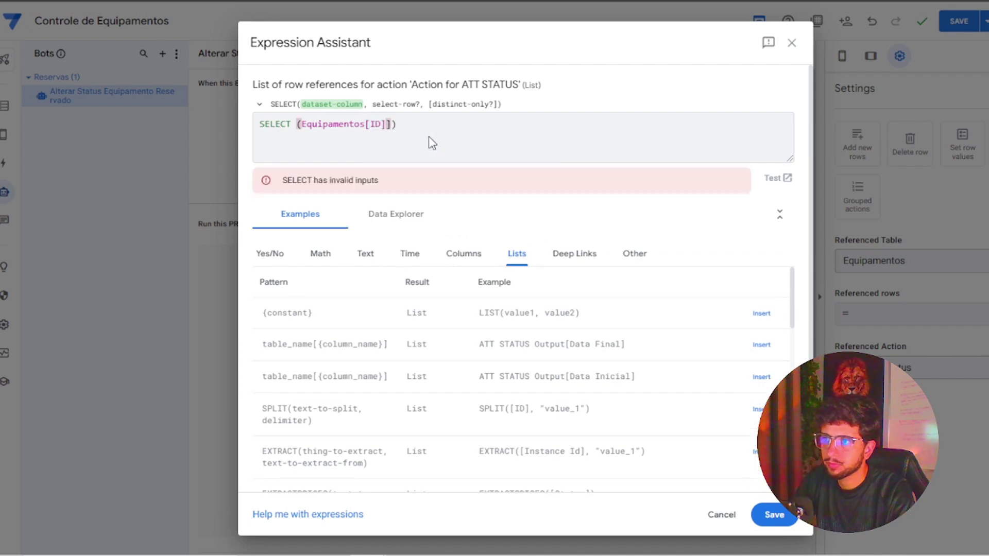
key(BackSpace)
text(,)
key(BackSpace)
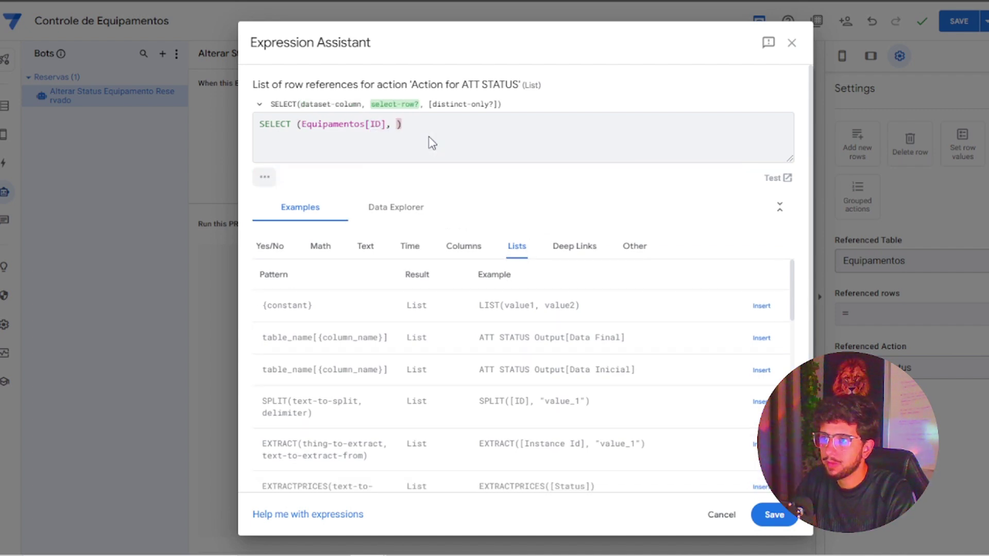
Complete the SELECT expression with the row condition [ID]=[_THISROW].[Equipamento] and save the expression.
text([)
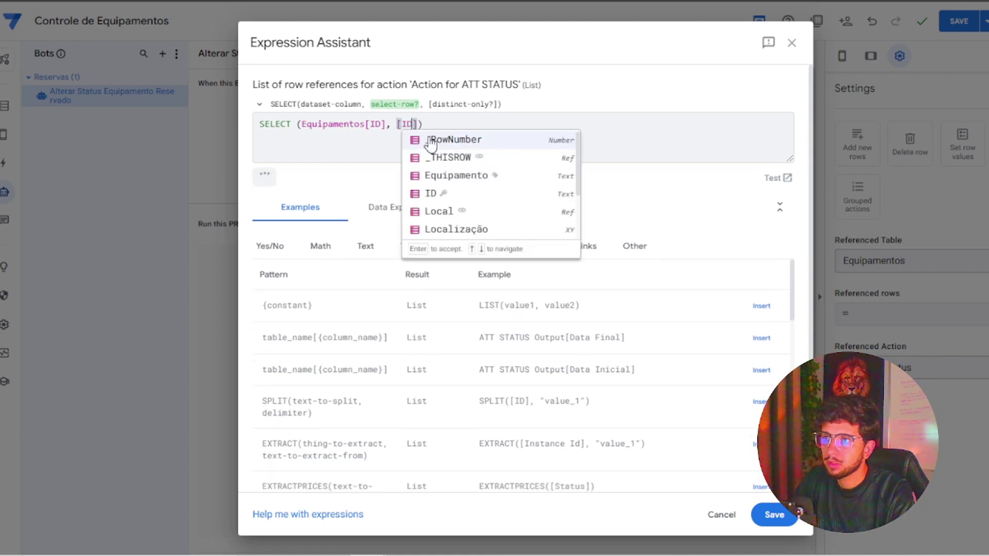
text(ID])
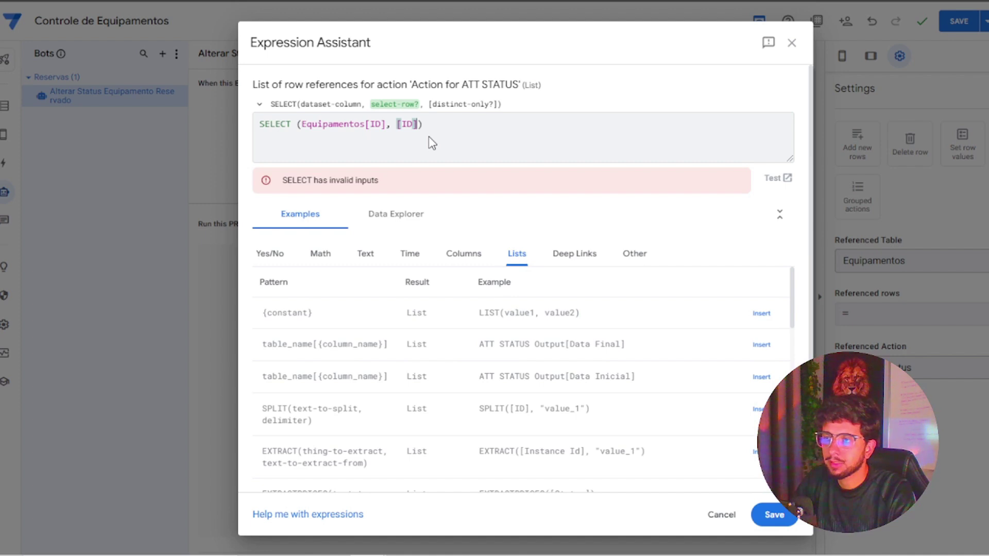
text(=)
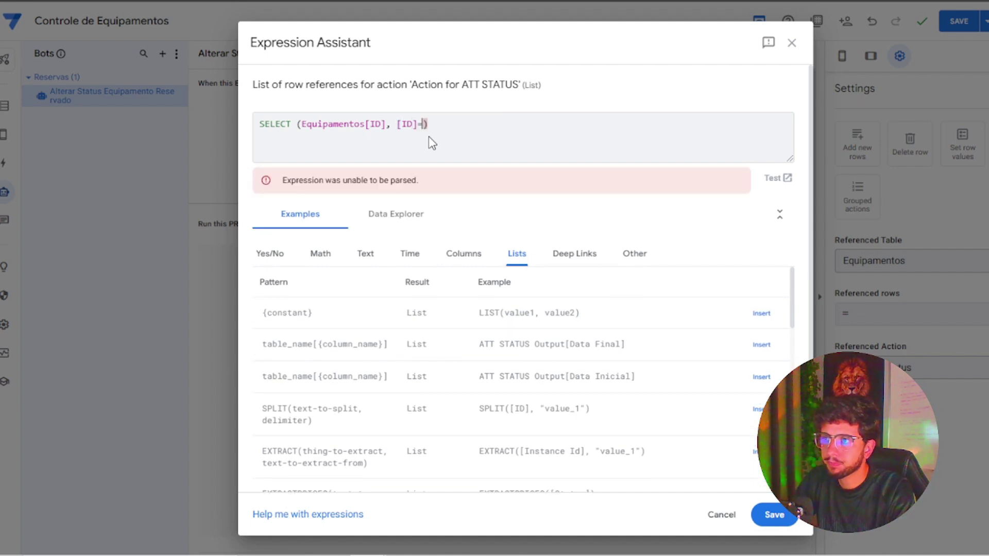
text([)
key(Down)
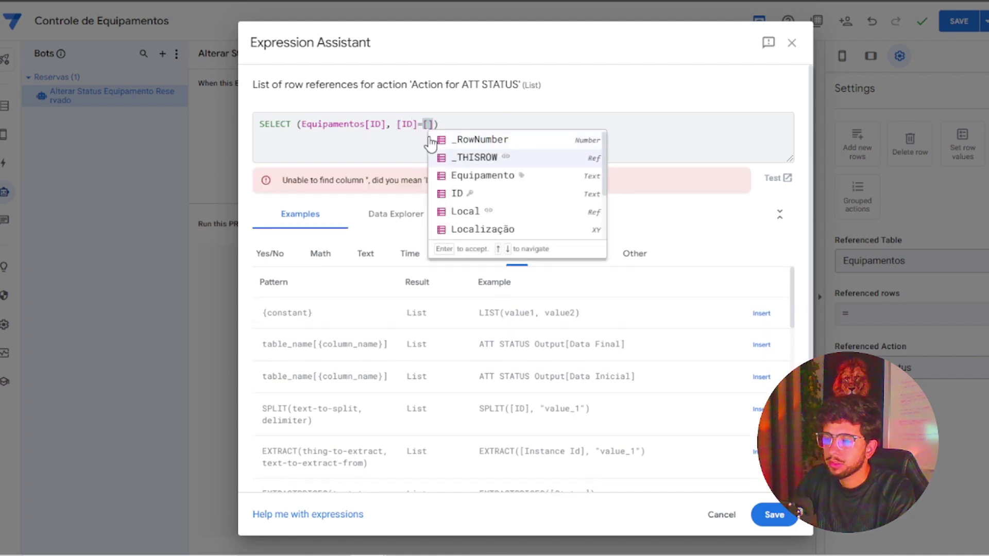
key(Return)
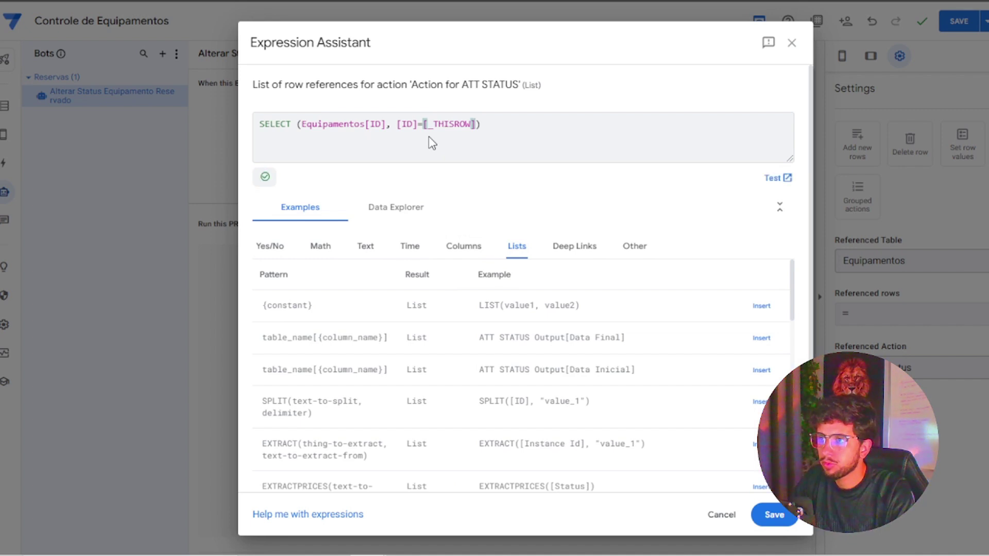
key(Right)
text(.[)
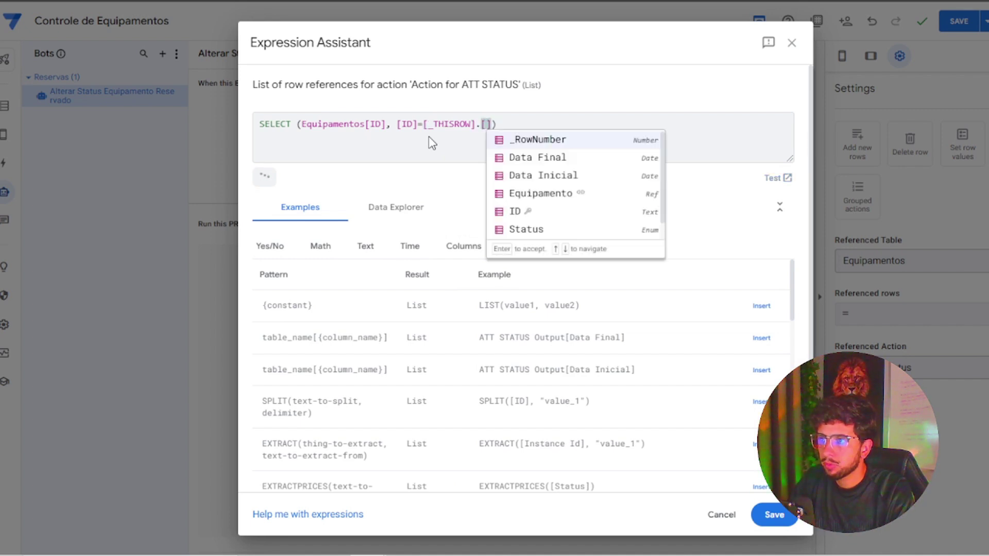
key(Down)
key(Down)
key(Down)
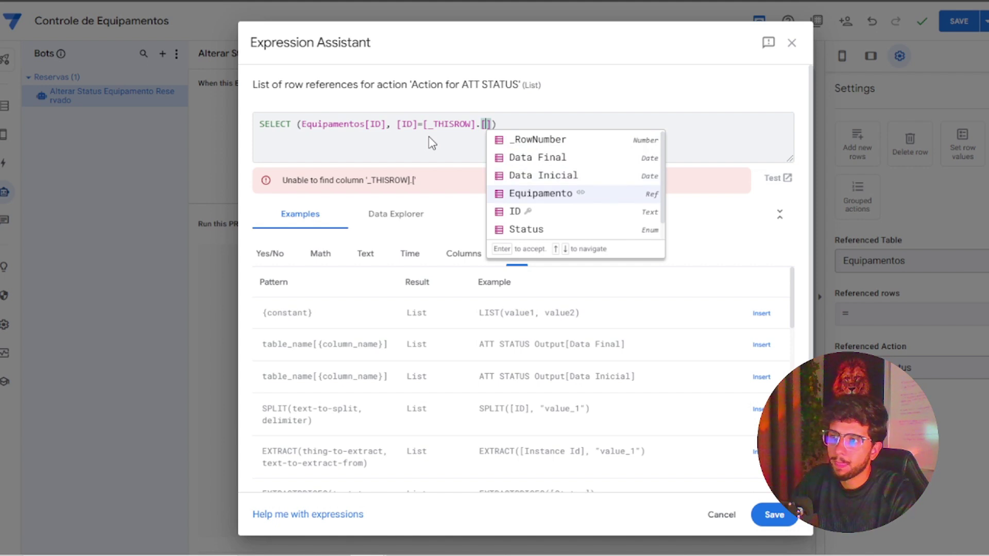
key(Return)
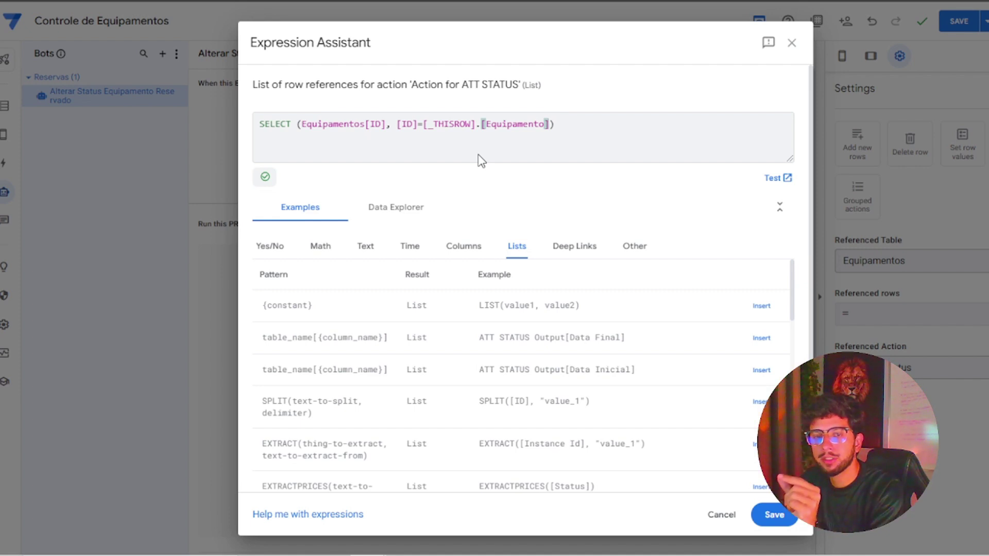
click(778, 514)
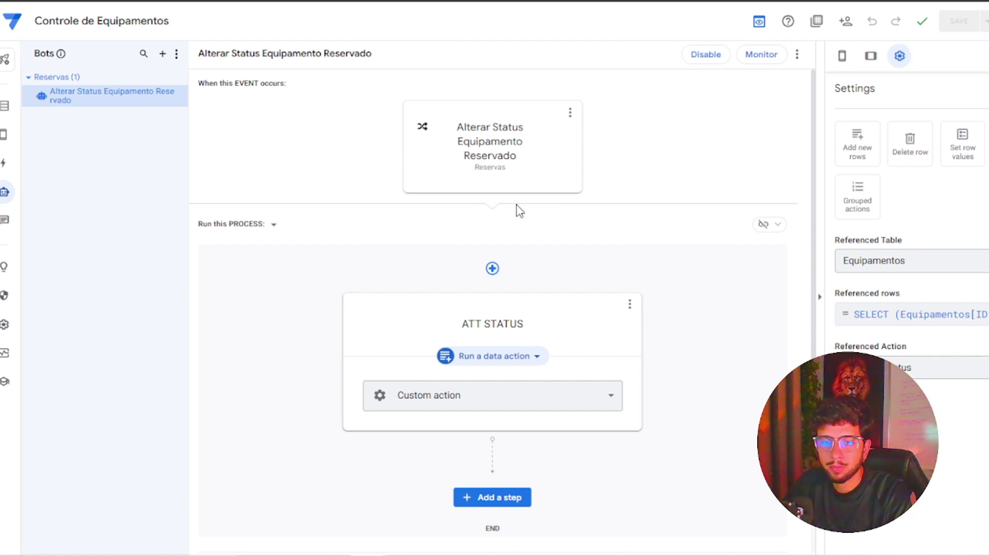
Duplicate the Atualizar Status action of the Equipamentos table.
click(4, 164)
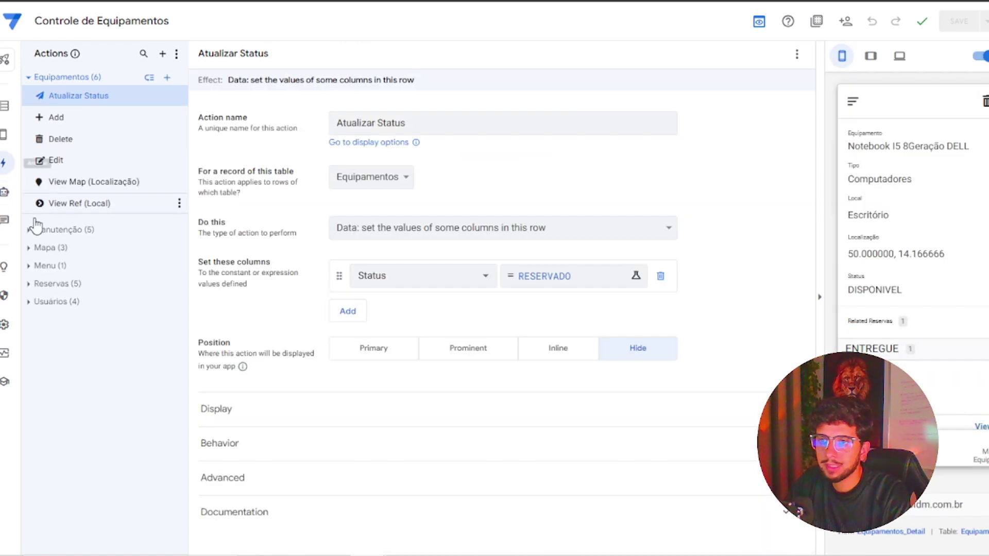
click(179, 95)
click(207, 130)
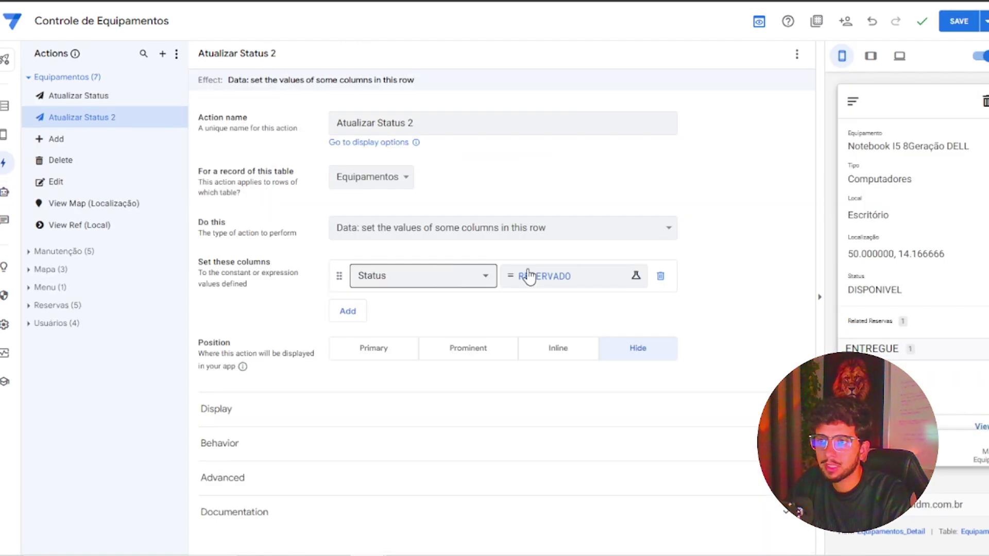
Set the Status column value in the Atualizar Status 2 action to DISPONIVEL.
click(545, 276)
key(ctrl+a)
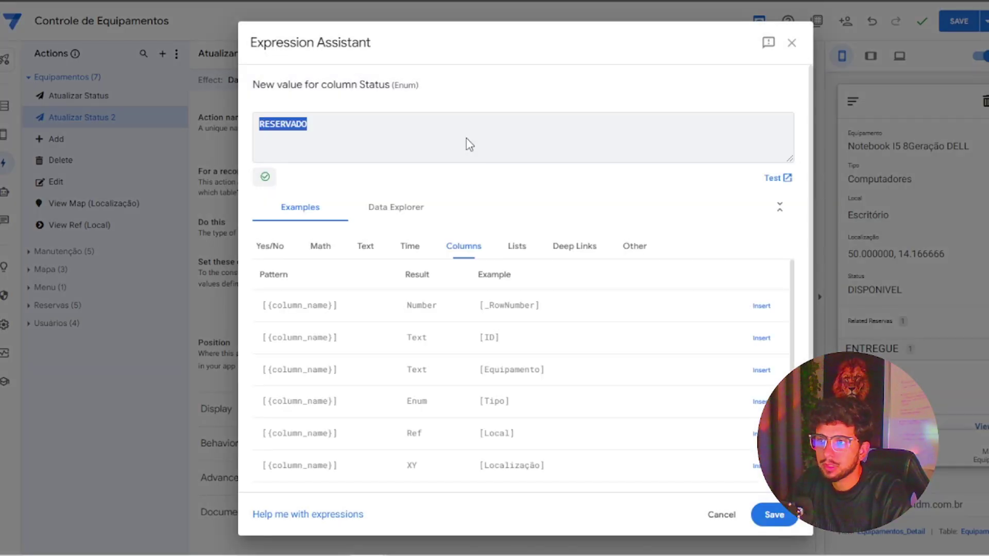
text(di)
key(BackSpace)
key(BackSpace)
text(DISPONIVEL)
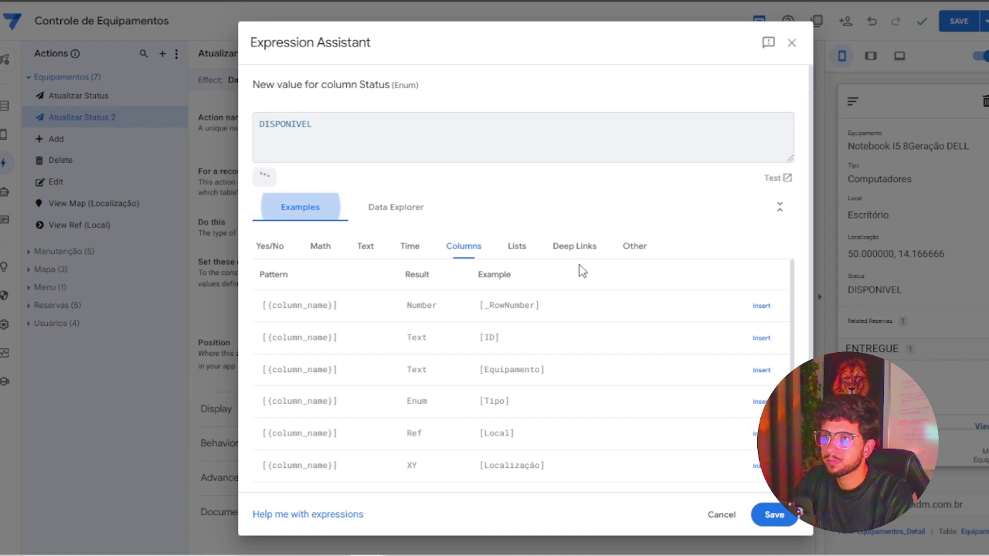
click(787, 518)
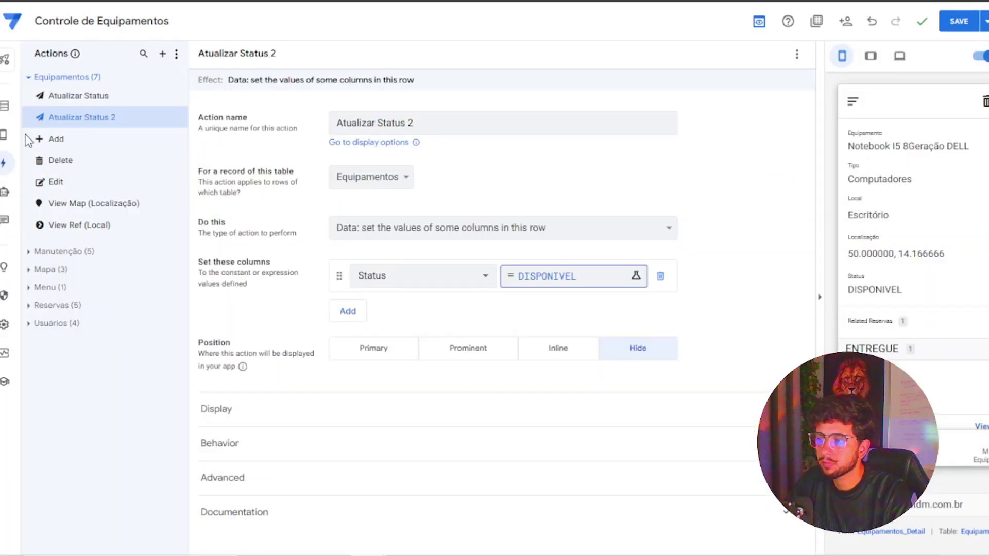
Duplicate the Alterar Status Equipamento Reservado bot in the automations.
click(4, 144)
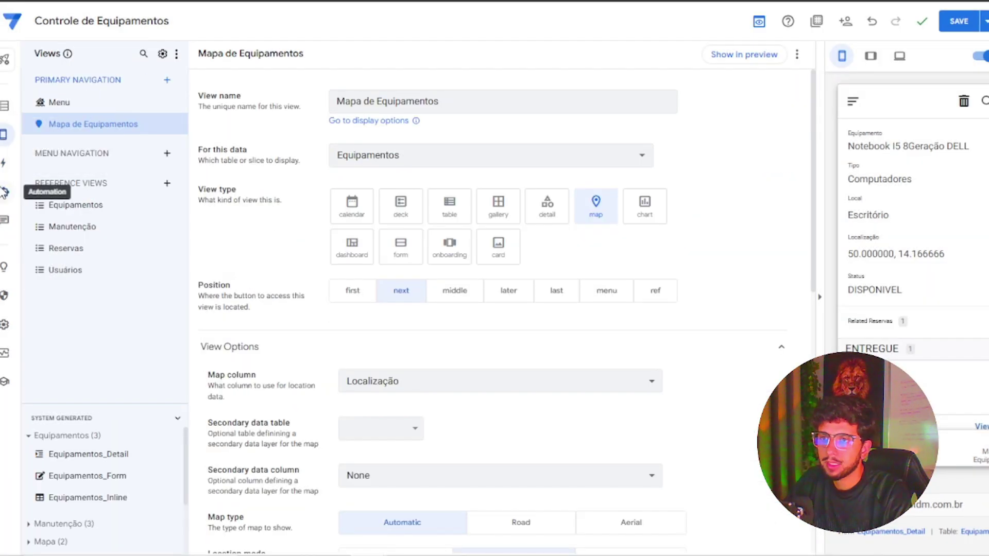
click(4, 191)
click(178, 98)
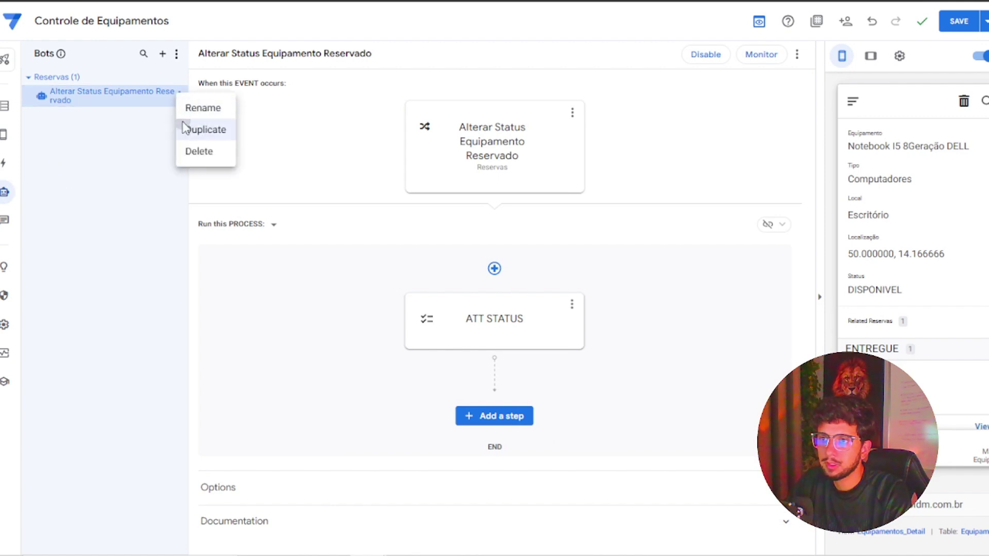
click(185, 128)
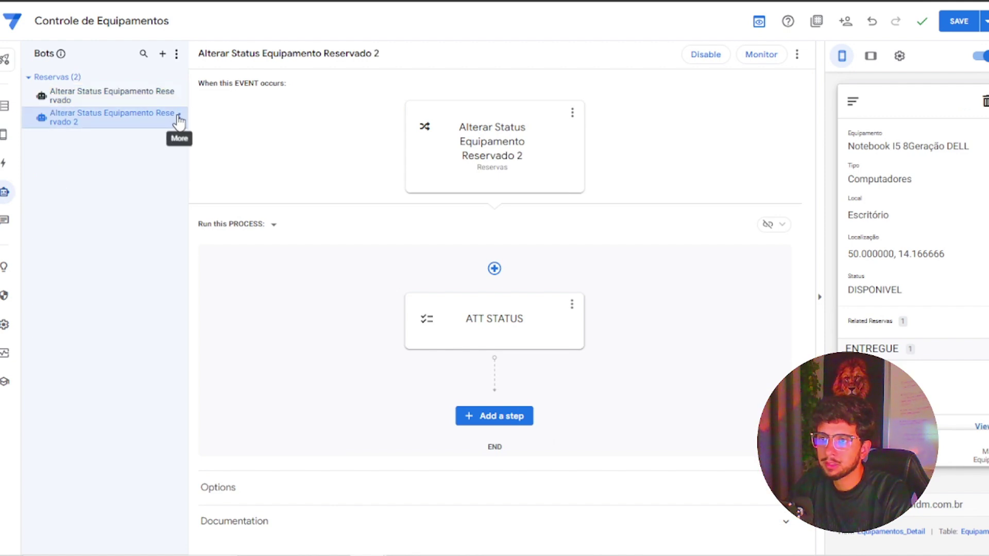
Rename the duplicated bot as Alterar Status Equipamento Disponivel.
click(176, 119)
click(198, 128)
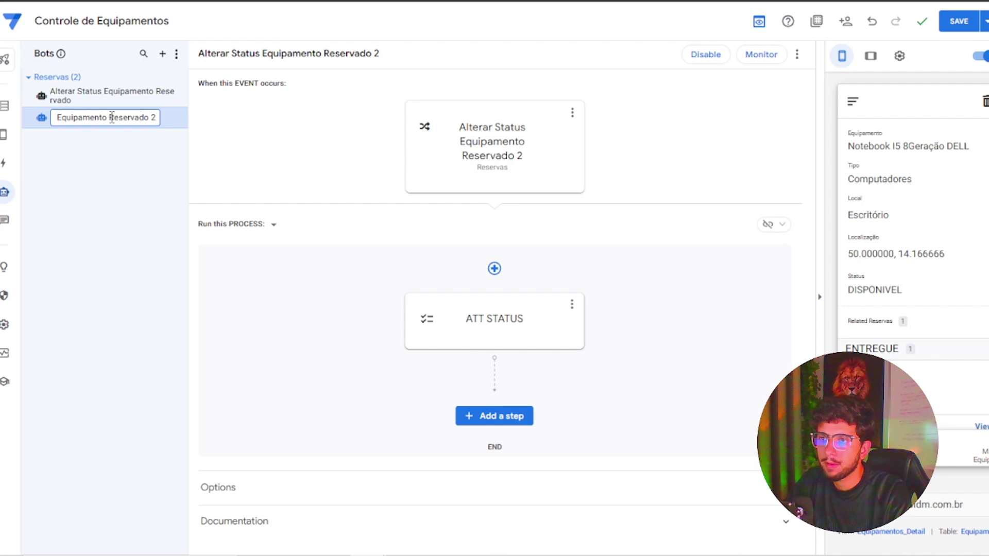
drag(111, 118, 160, 117)
text(de)
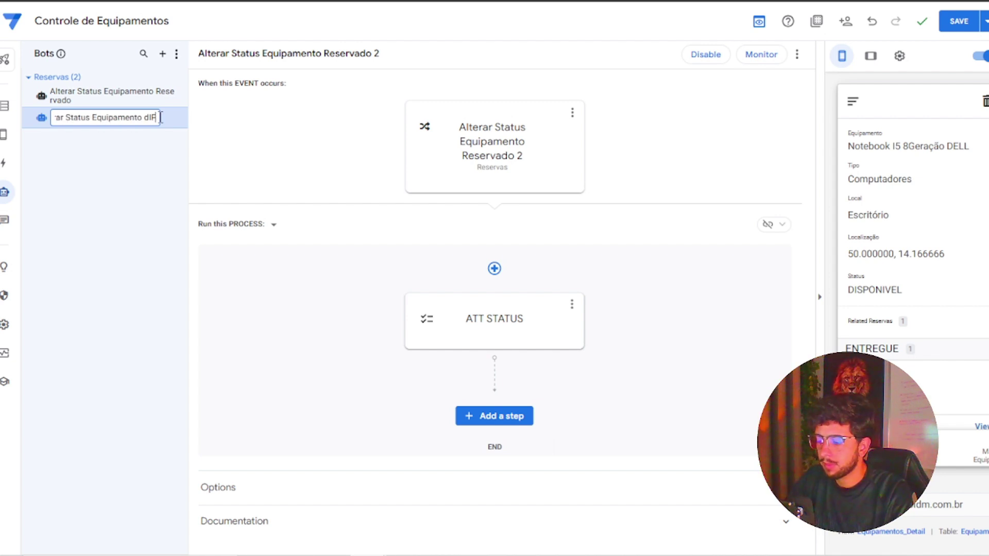
key(BackSpace)
key(BackSpace)
text(Dispo)
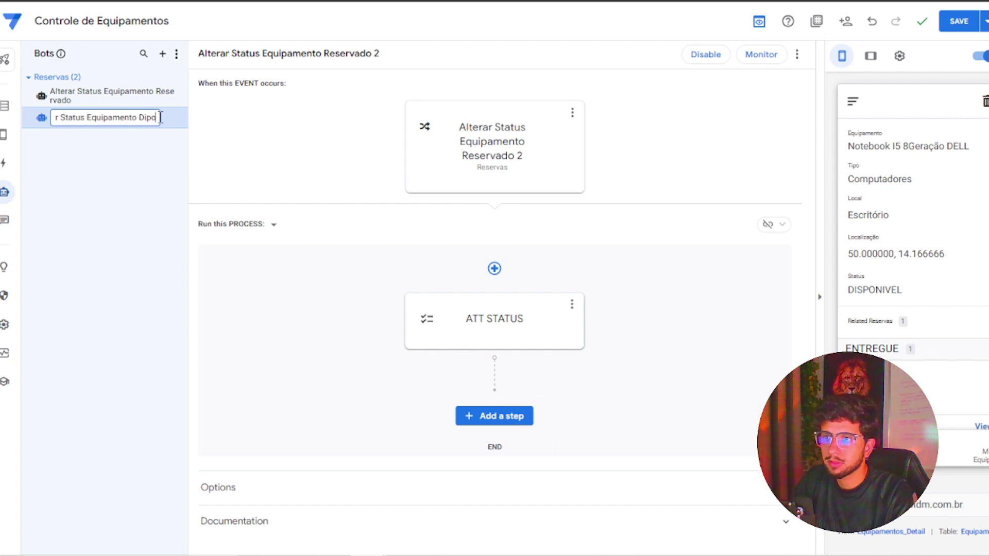
text(nivel)
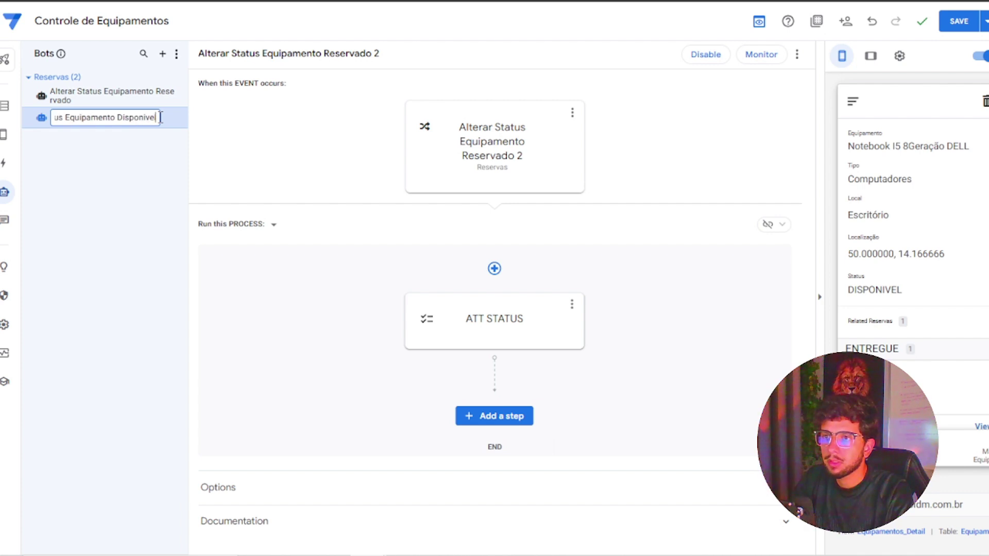
double_click(143, 117)
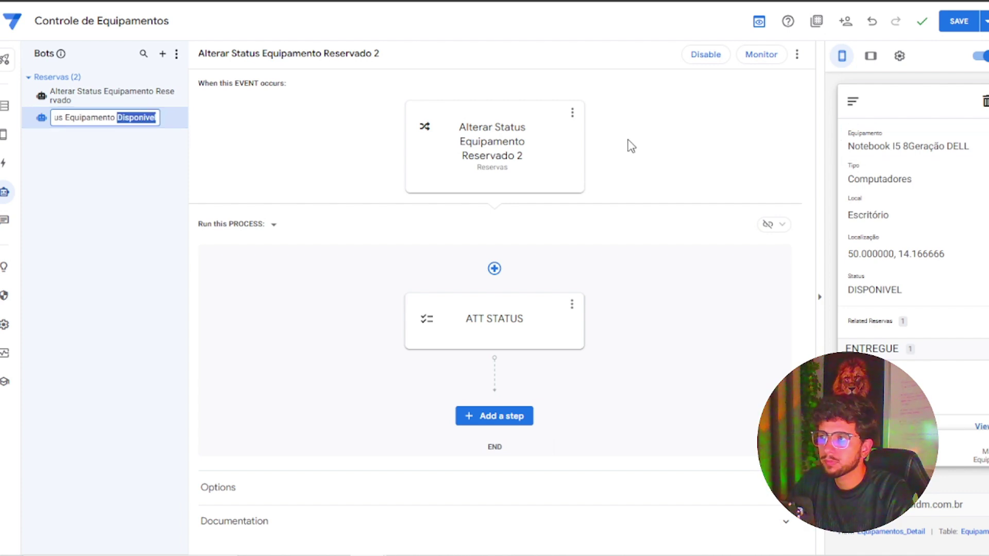
click(157, 121)
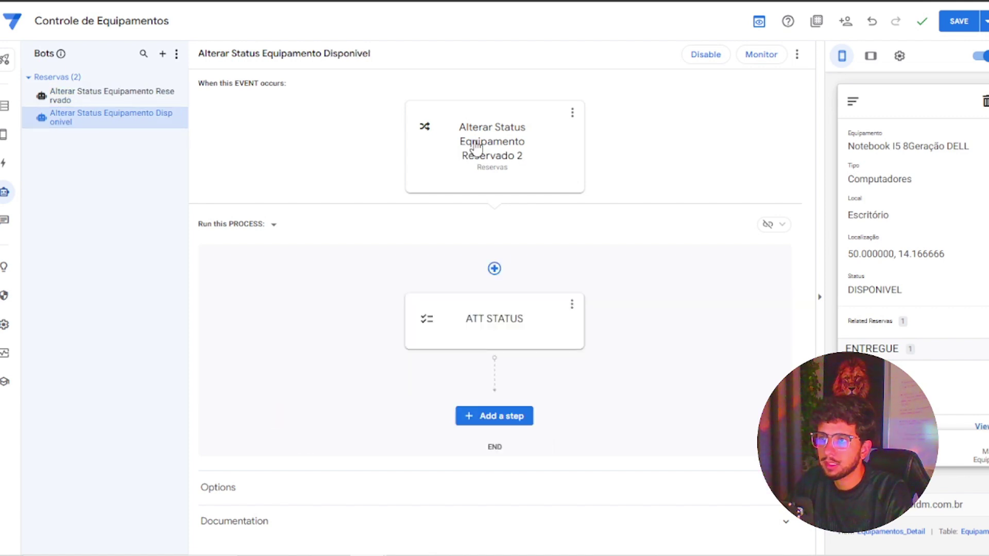
Rename the duplicated bot's event as Alterar Status Equipamento Disponivel.
click(496, 140)
drag(962, 144, 985, 143)
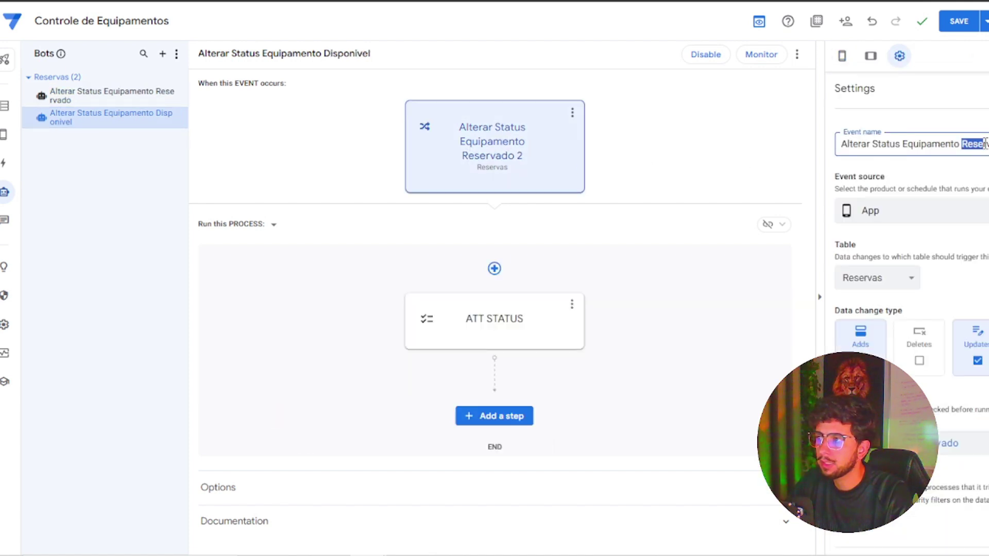
text(Dispon)
click(783, 183)
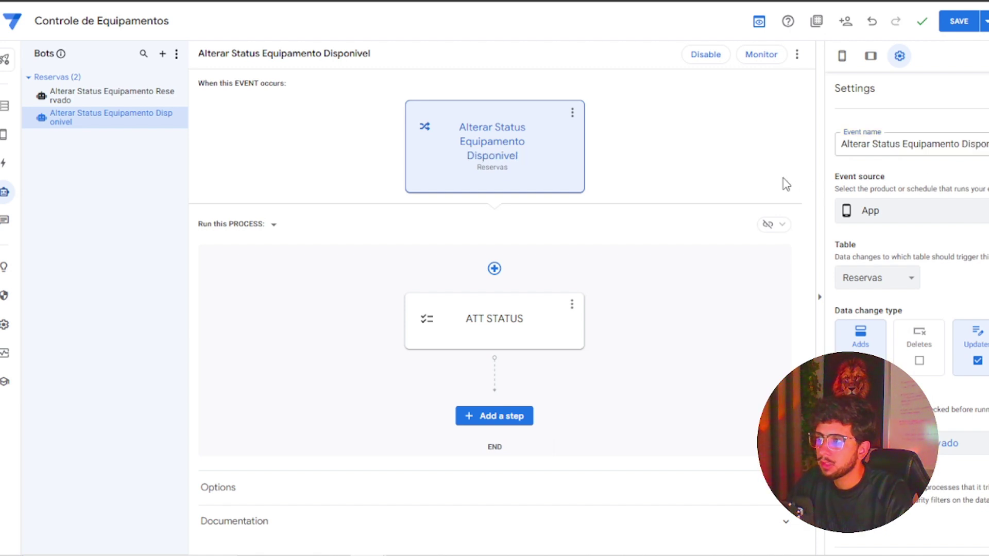
Set the condition of the Alterar Status Equipamento Disponivel event to [Status]=Entregue.
click(948, 443)
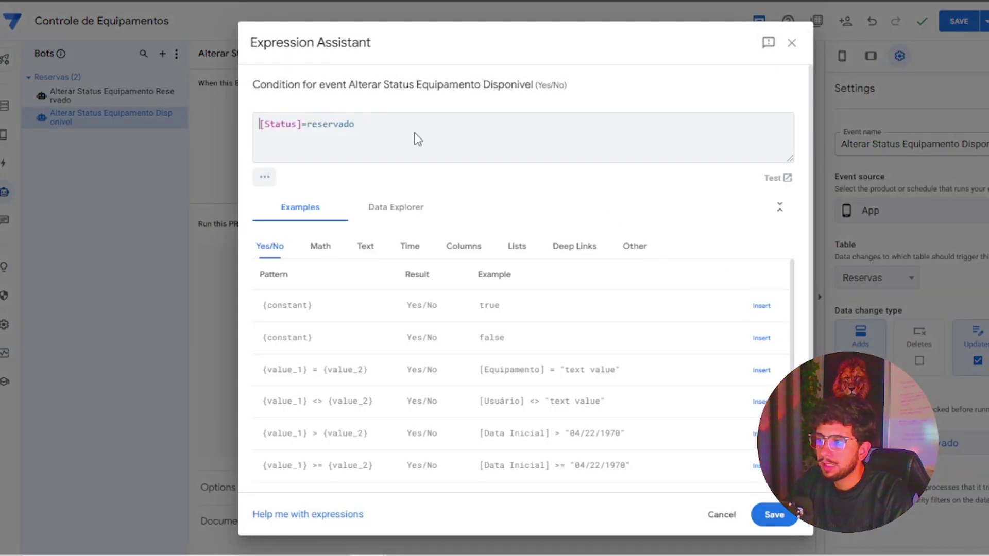
double_click(320, 124)
text(En)
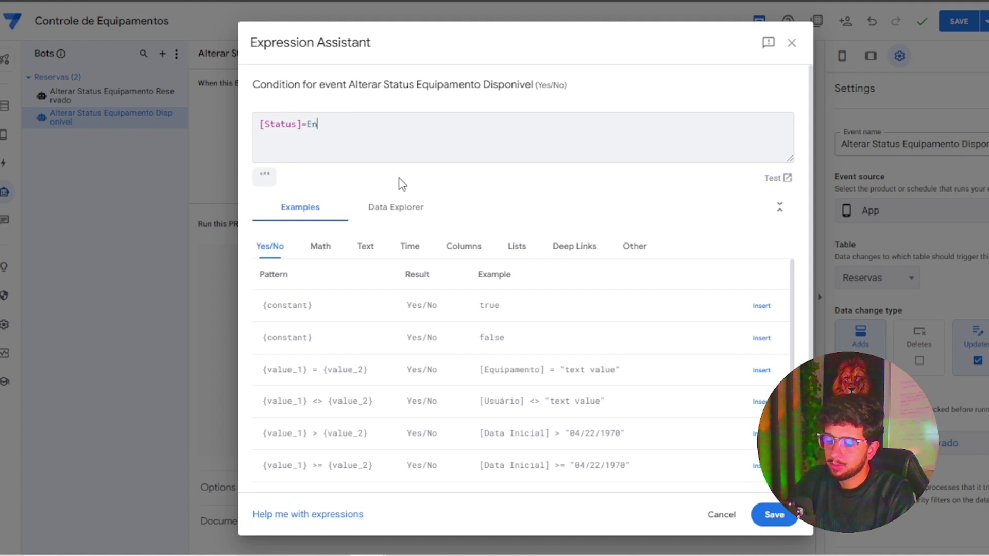
text(tregue)
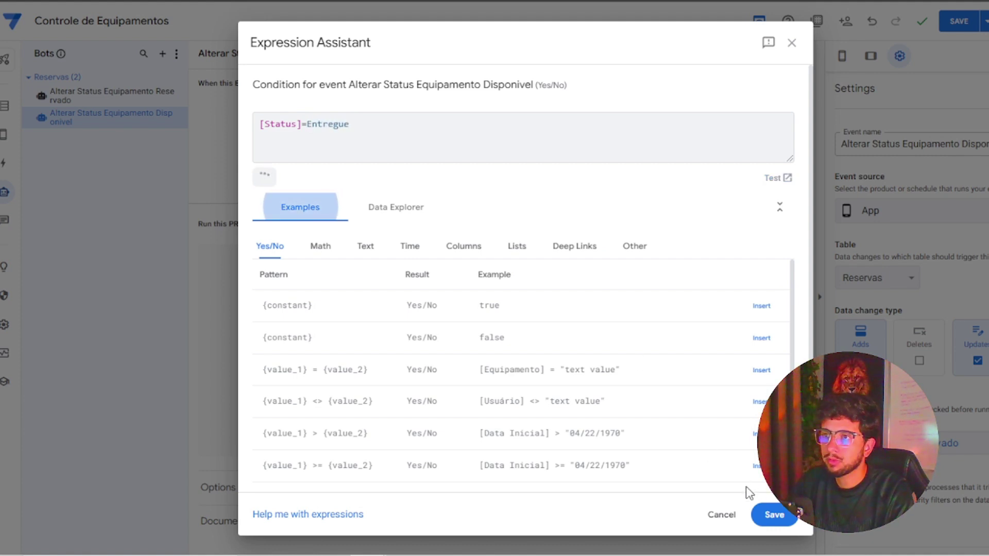
click(771, 515)
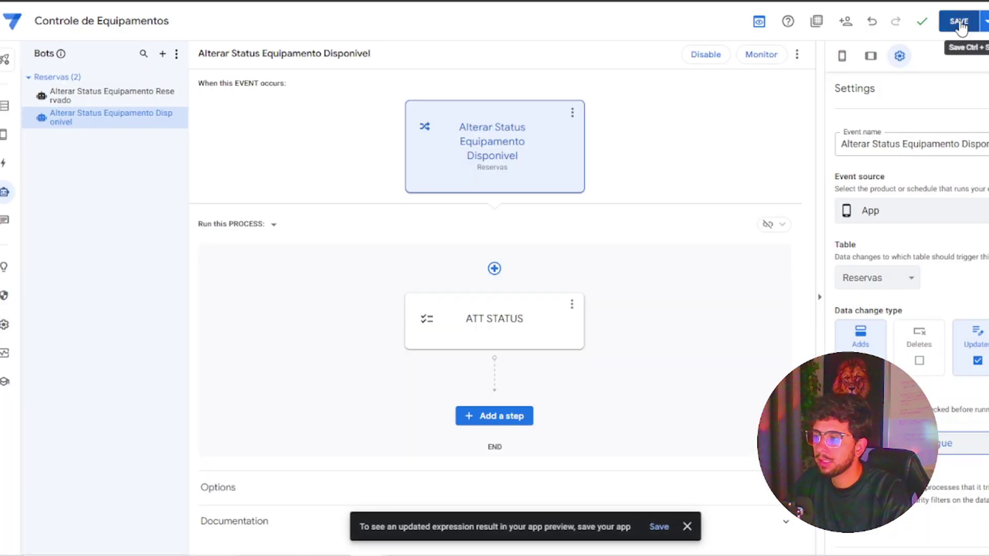
Set the ATT STATUS step's referenced action to Atualizar Status 2 and save the app.
click(502, 320)
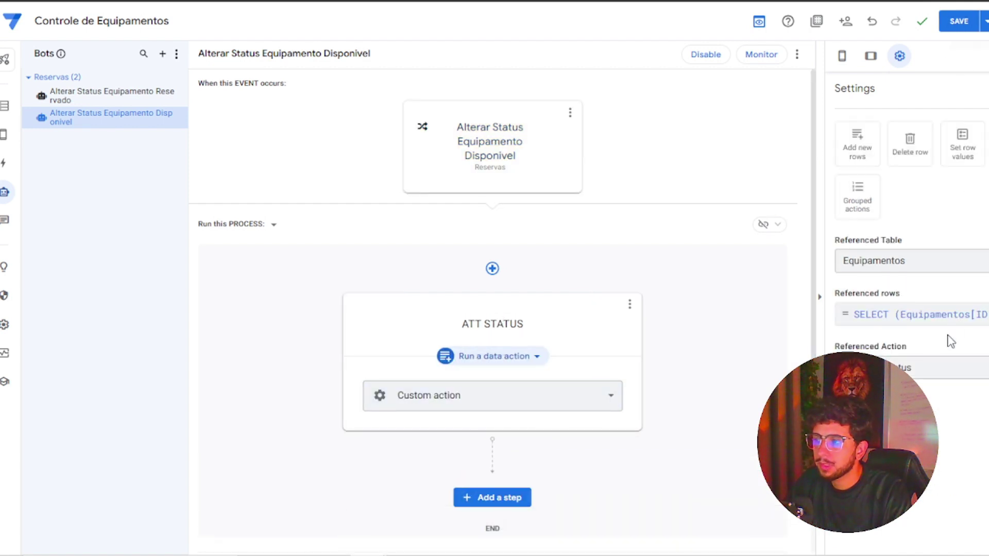
click(938, 375)
click(959, 396)
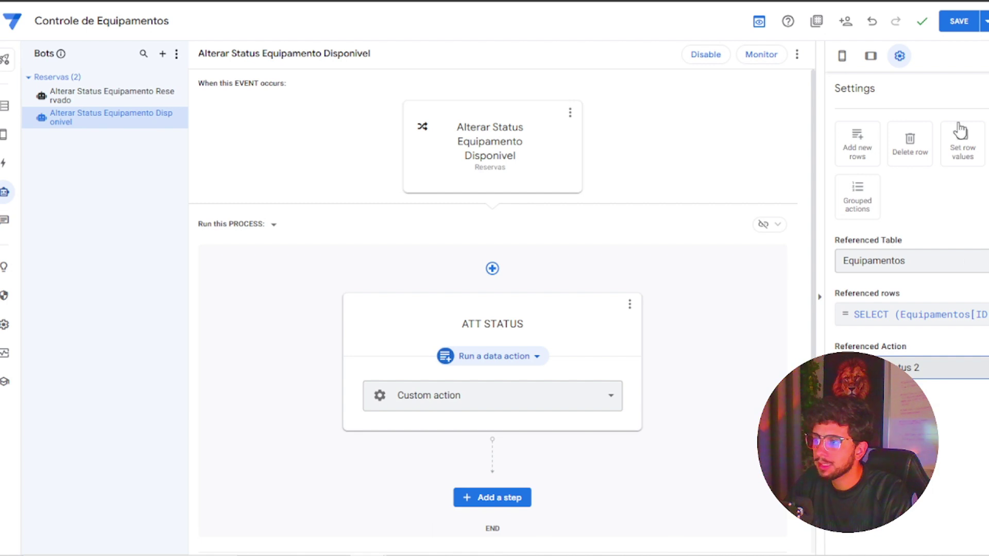
click(958, 21)
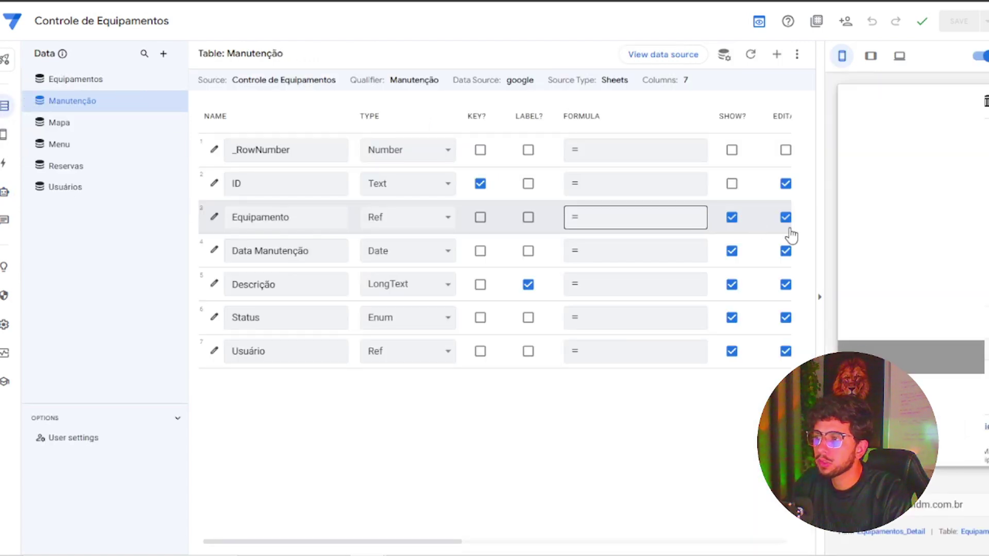
Delete the notebook's related ENTREGUE reservation in the app preview.
scroll(911, 360, down, 2)
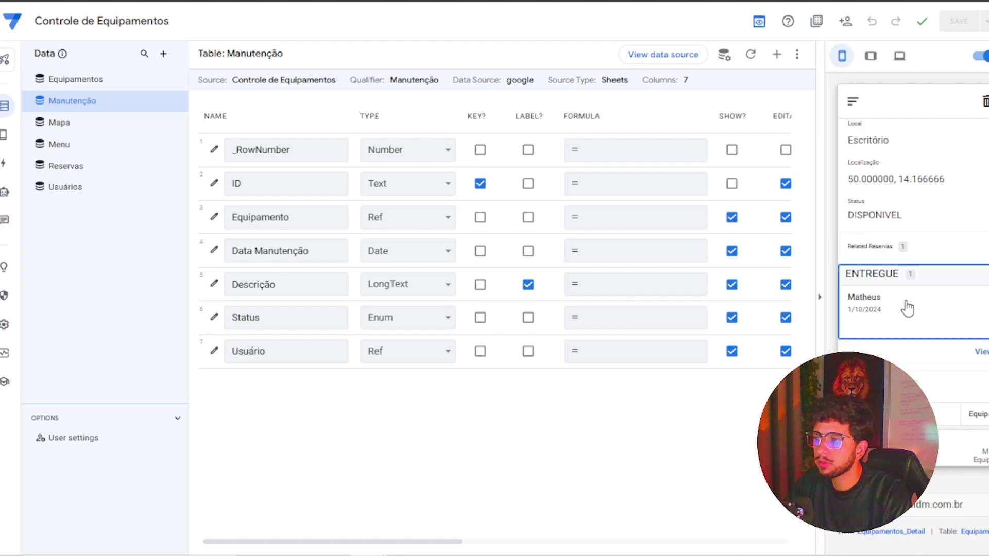
click(912, 307)
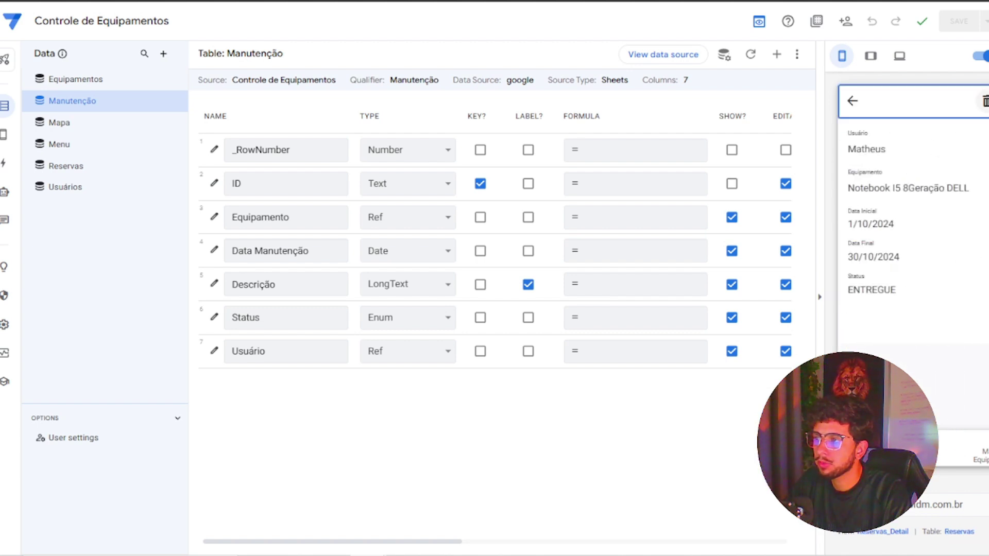
click(984, 101)
click(986, 258)
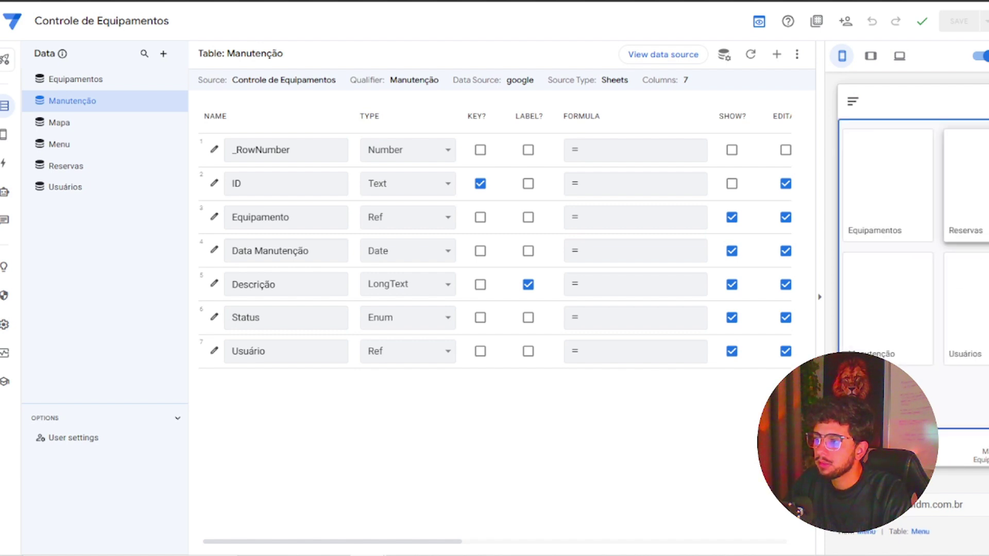
Start a new reservation in the preview's Reservas view with Notebook I5 8Geração DELL as the equipment.
click(974, 175)
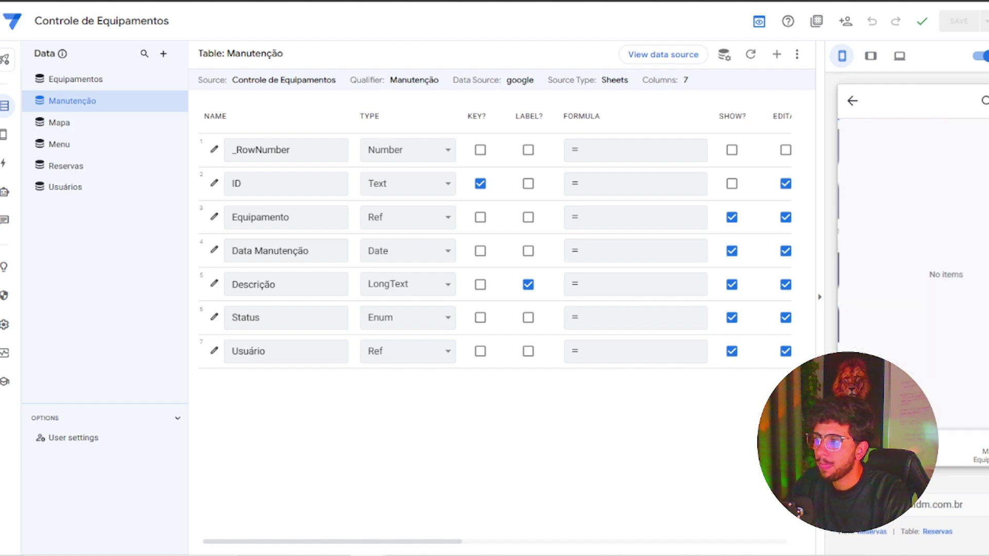
click(973, 414)
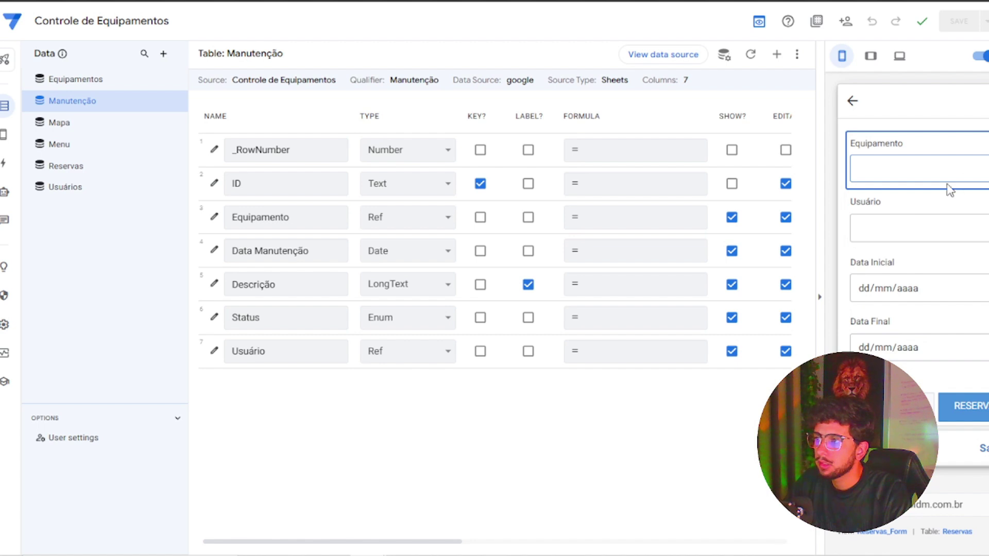
click(949, 191)
click(981, 167)
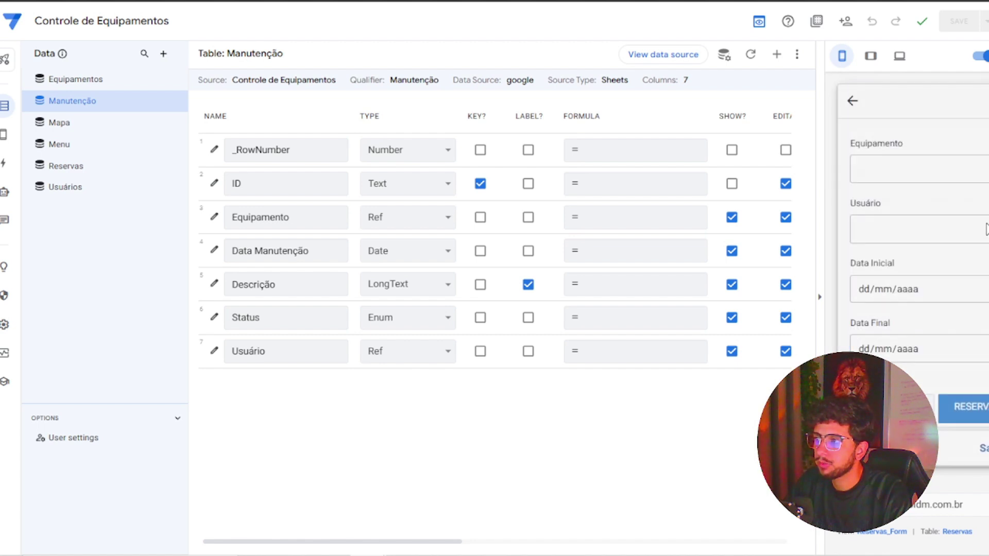
click(964, 230)
click(898, 172)
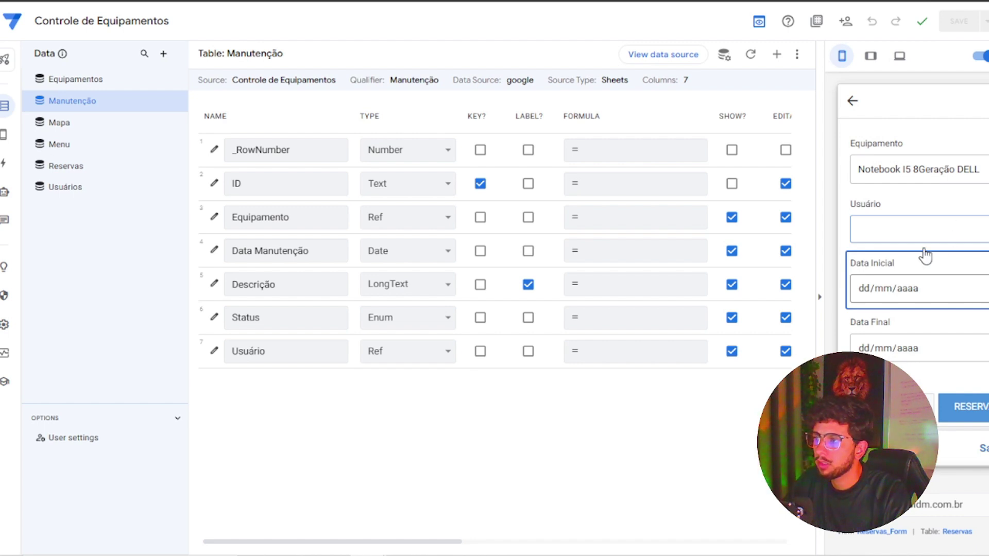
Choose the reservation's user, set its dates to 24/10/2024 through 31/10/2024, and save it with status RESERVADO.
click(915, 250)
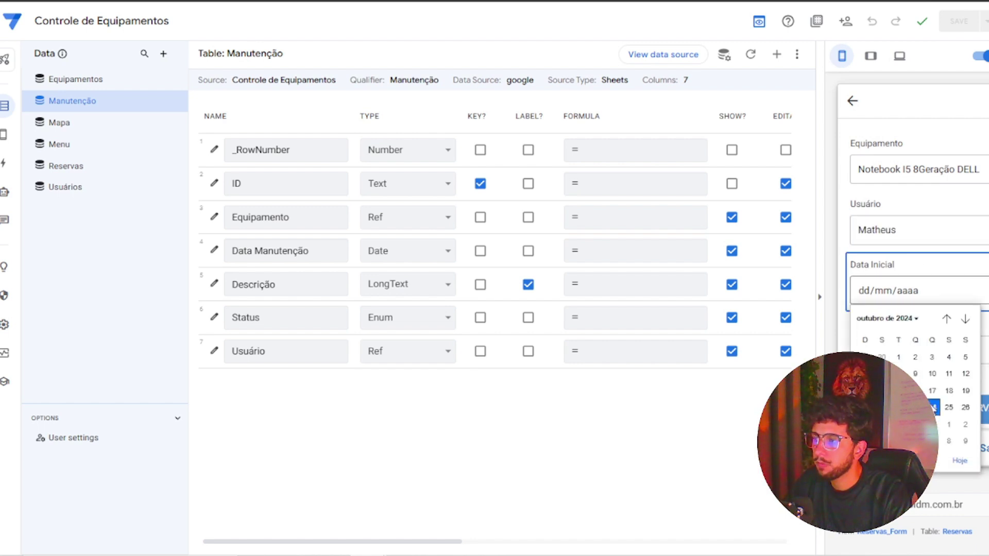
click(933, 406)
click(984, 350)
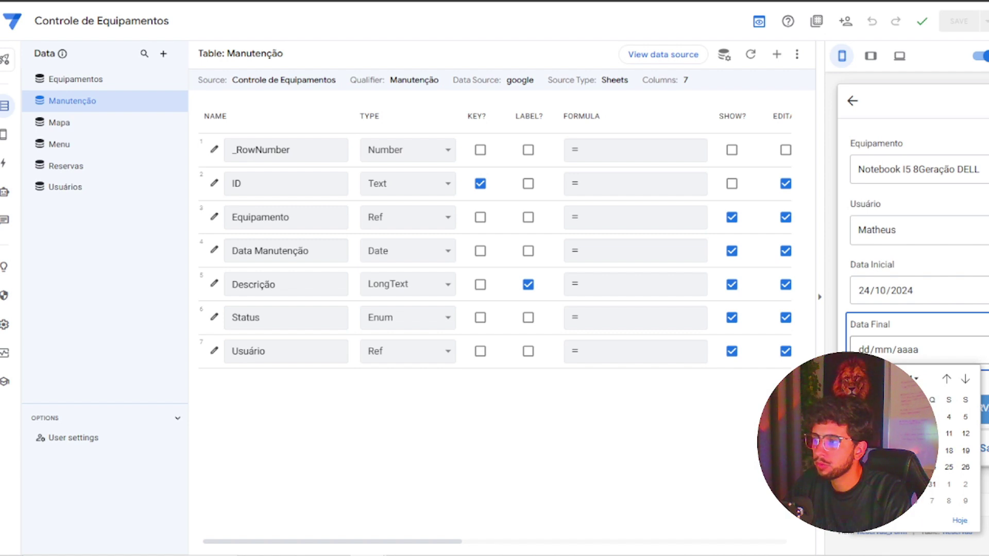
click(931, 484)
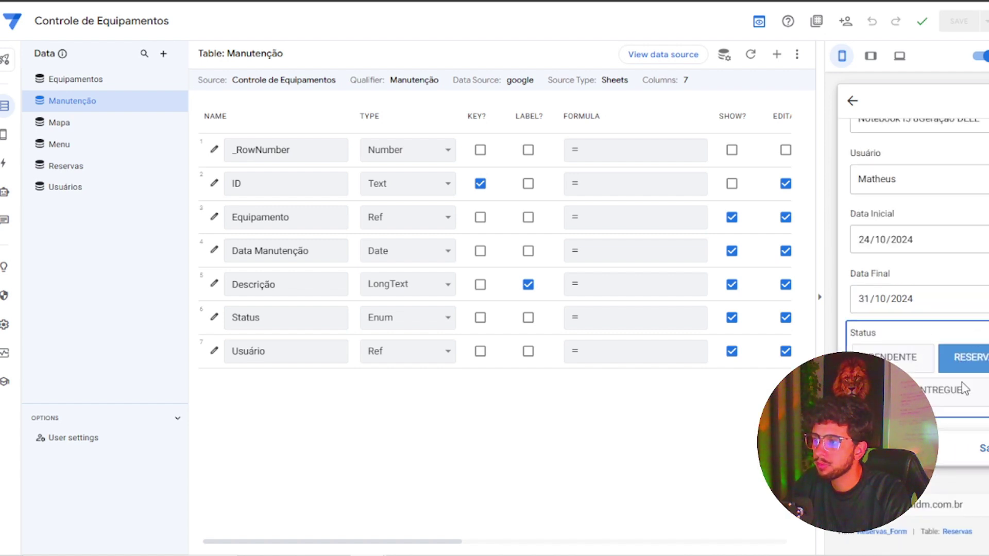
click(967, 392)
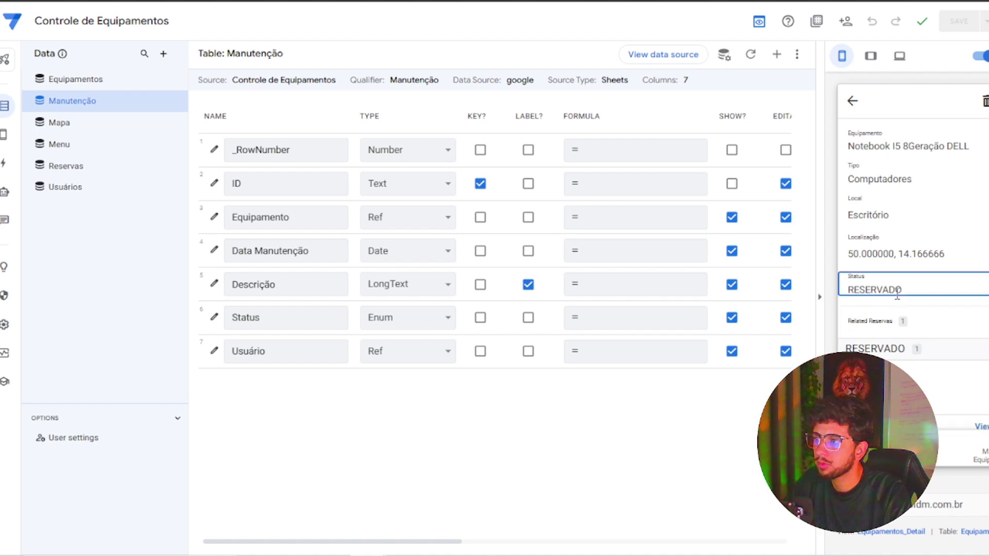
Change the notebook's related reservation status to ENTREGUE and save the reservation.
scroll(906, 314, down, 3)
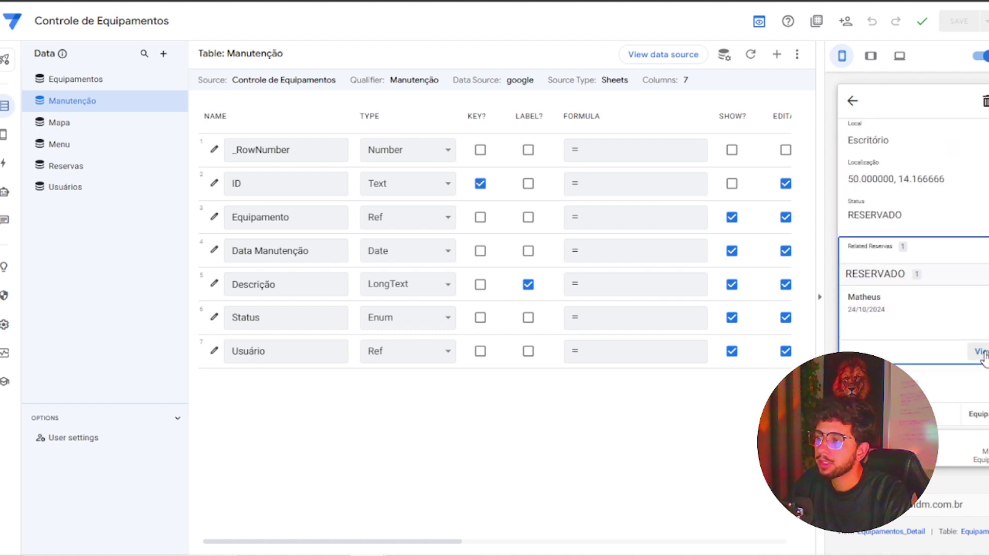
click(978, 354)
click(978, 165)
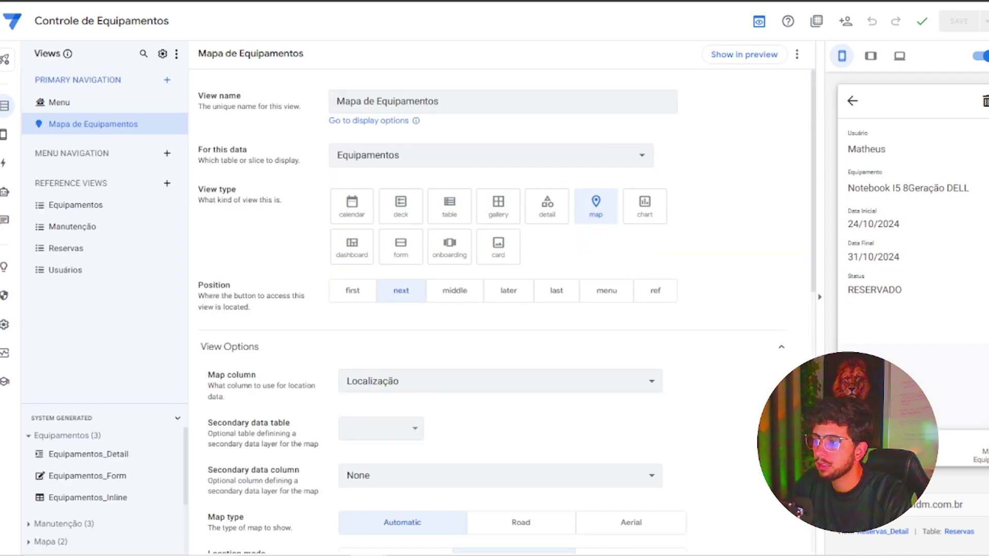
click(968, 446)
scroll(954, 343, down, 1)
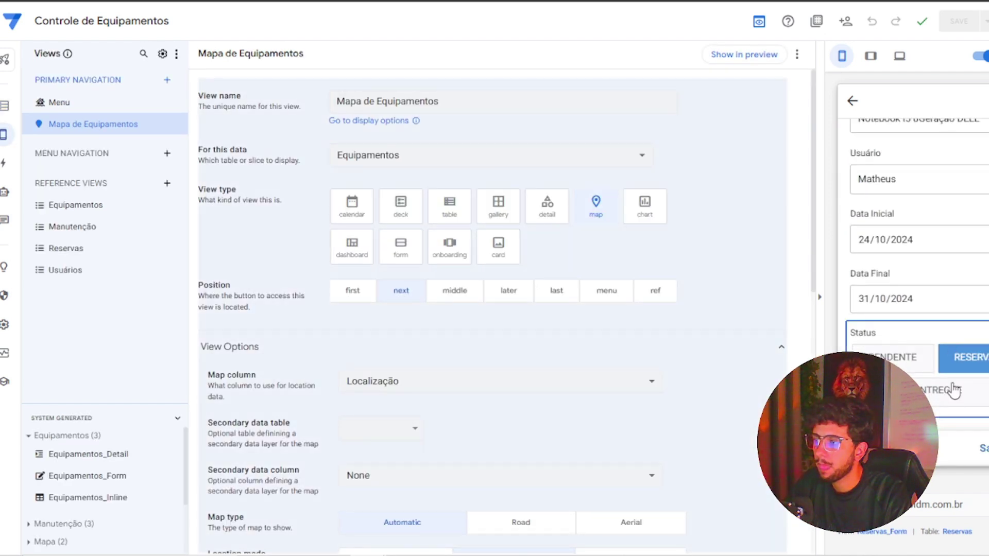
click(953, 389)
click(987, 454)
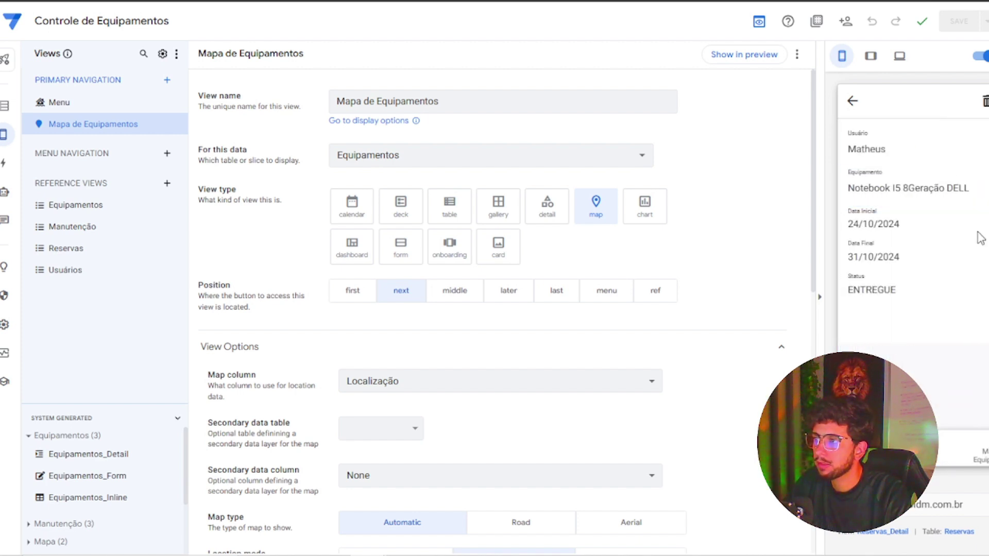
Check the notebook's status and related reservations in its equipment details.
click(907, 188)
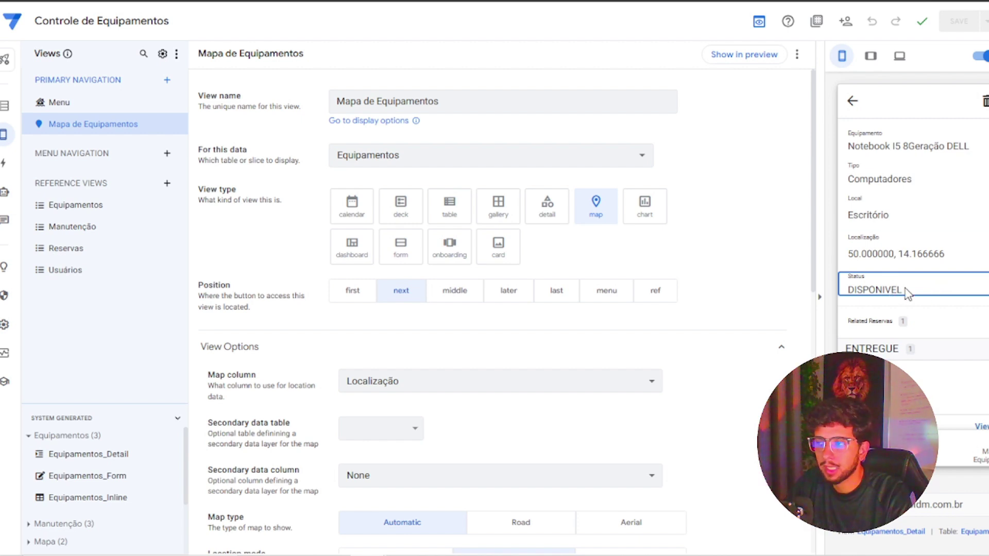
scroll(906, 290, down, 2)
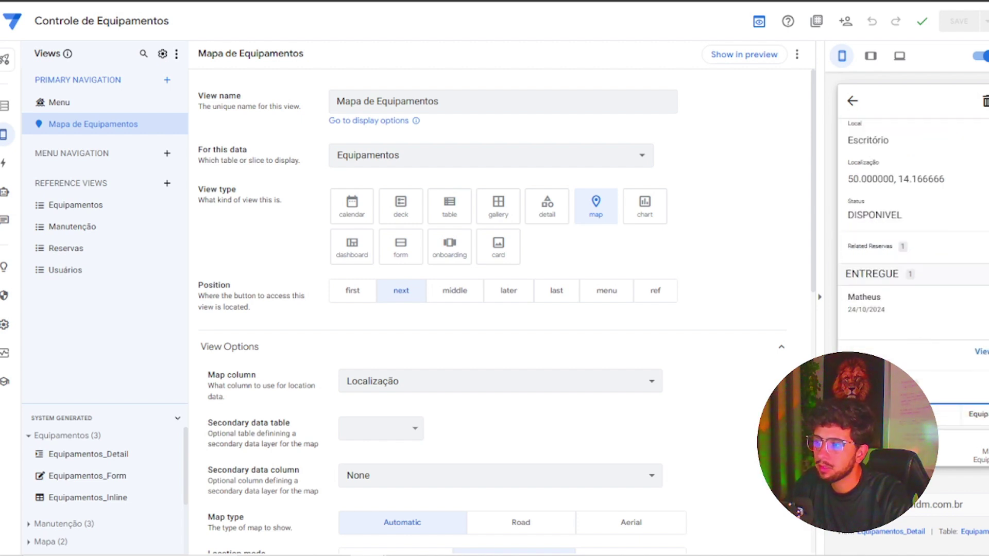
scroll(888, 289, up, 2)
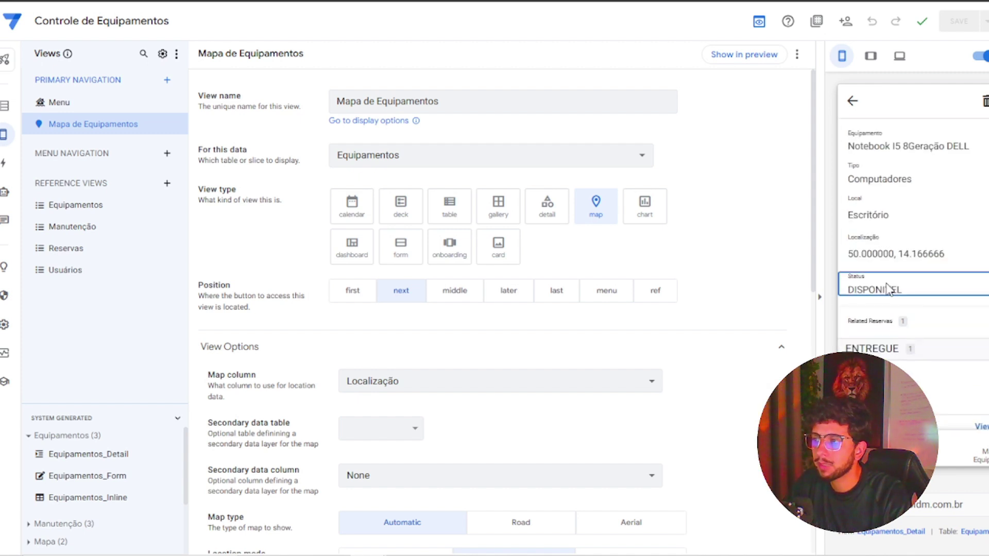
Look up the exact EM MANUTENÇÃO option in the Status column definition of the Equipamentos table.
click(887, 289)
scroll(622, 294, down, 5)
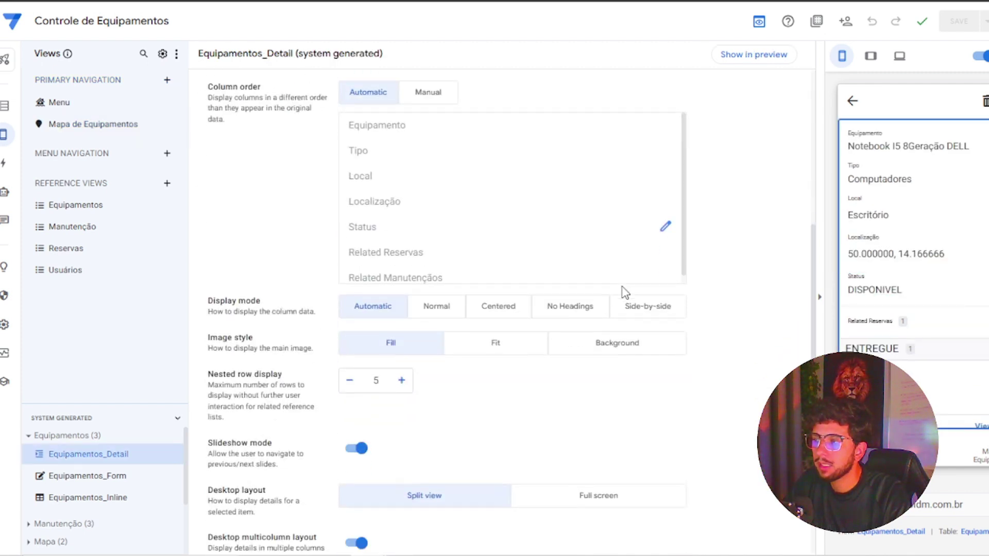
click(665, 215)
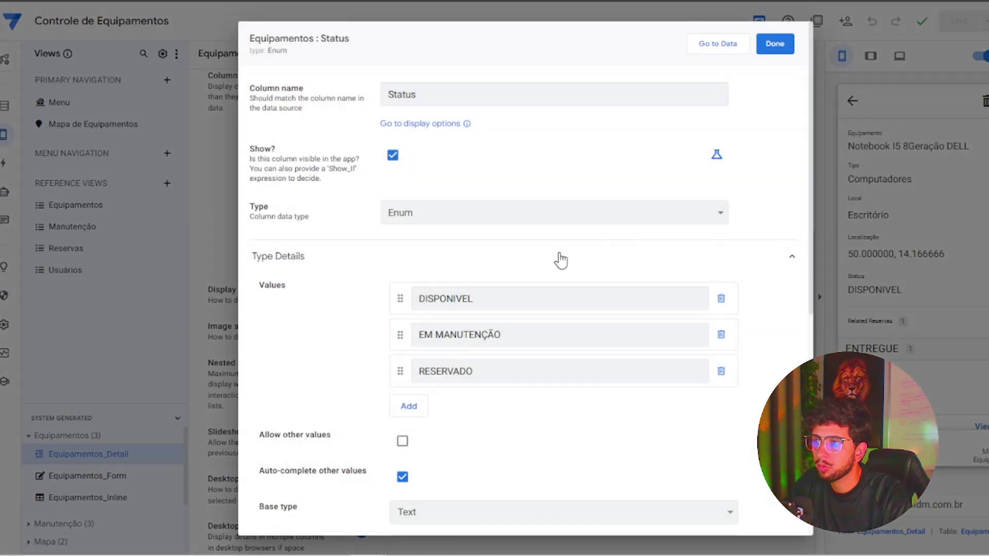
click(488, 334)
drag(521, 334, 436, 328)
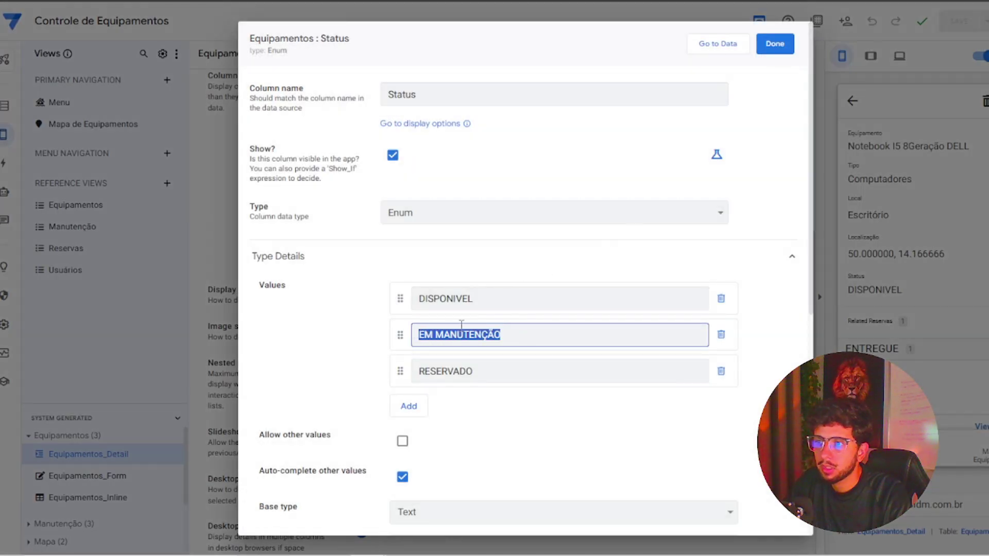
click(772, 47)
Duplicate the Atualizar Status 2 action of the Equipamentos table.
click(5, 163)
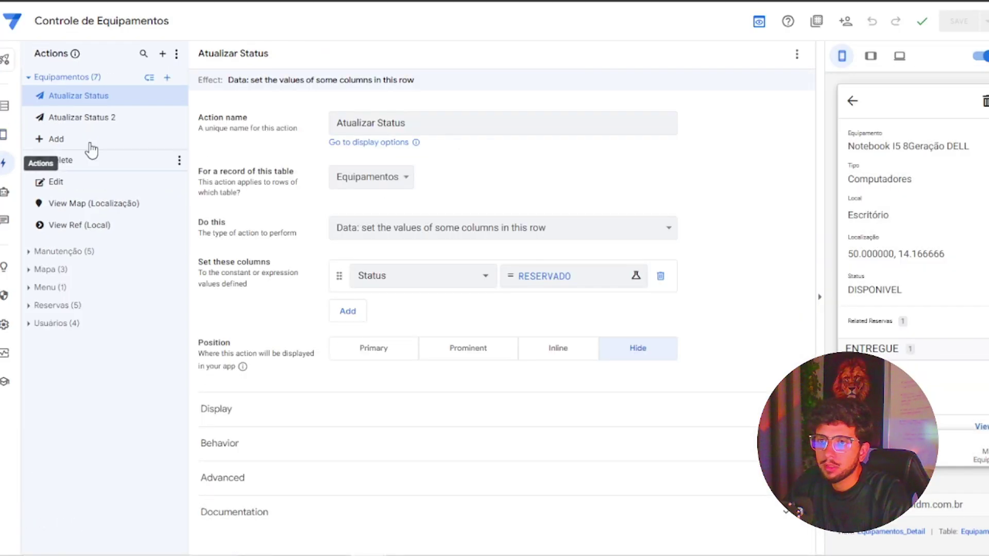
click(179, 117)
click(201, 154)
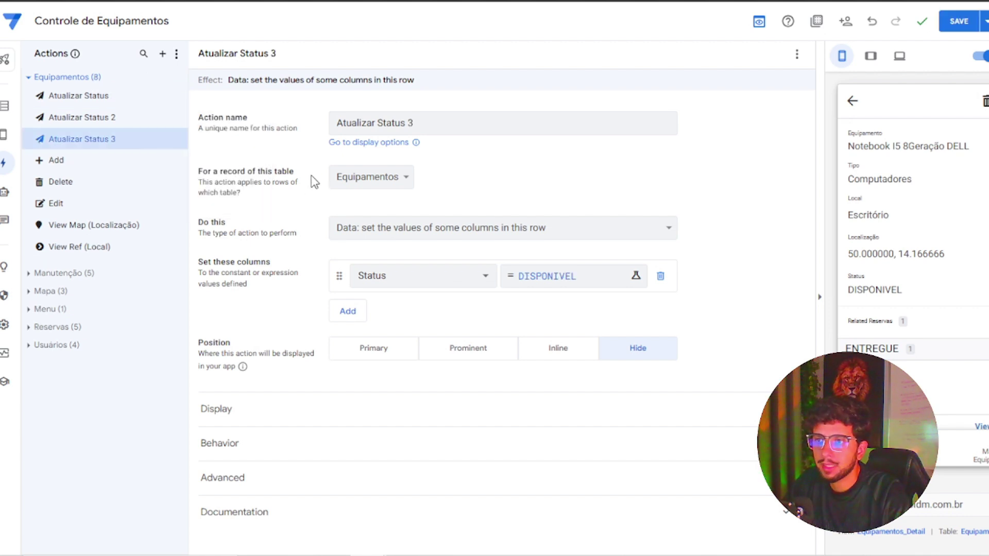
Set the Status column value in the Atualizar Status 3 action to EM MANUTENÇÃO and save the app.
click(543, 282)
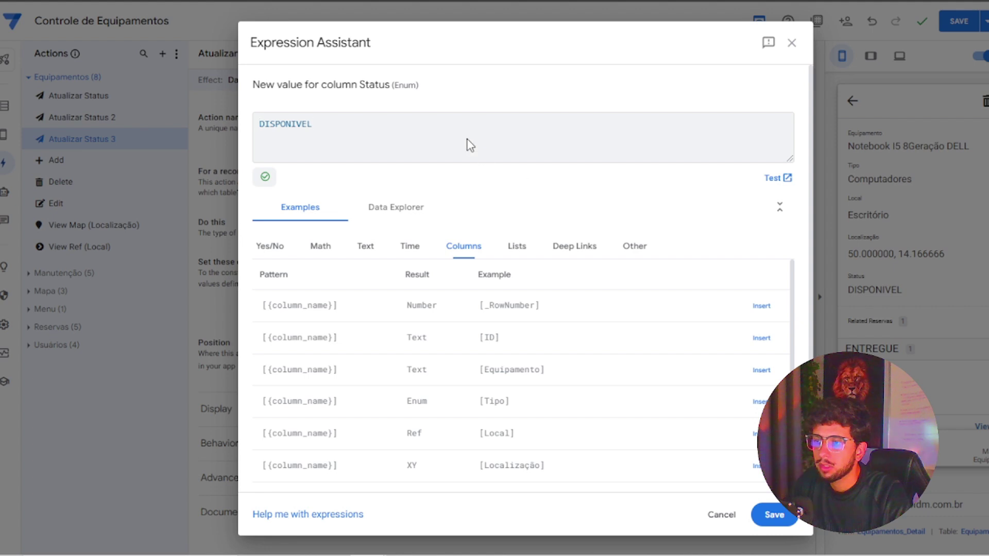
key(ctrl+a)
text(EM MANUTENÇÃO)
click(770, 514)
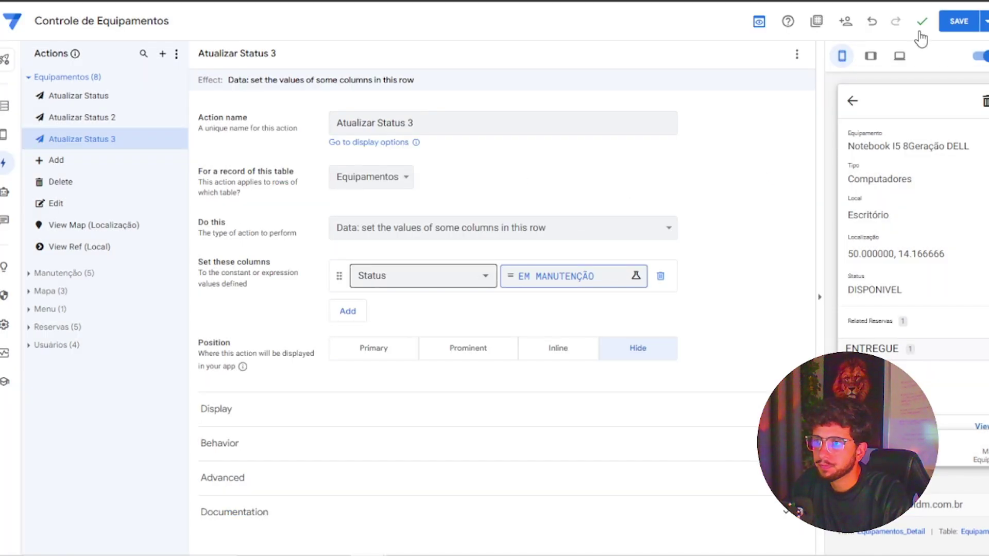
click(952, 20)
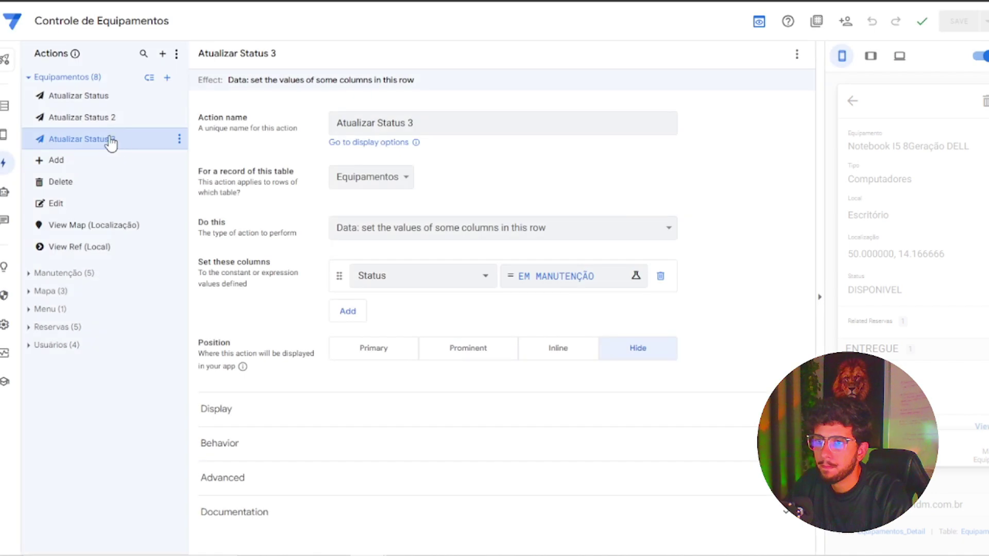
Duplicate the Alterar Status Equipamento Disponivel bot of the Reservas table.
mouse_move(9, 141)
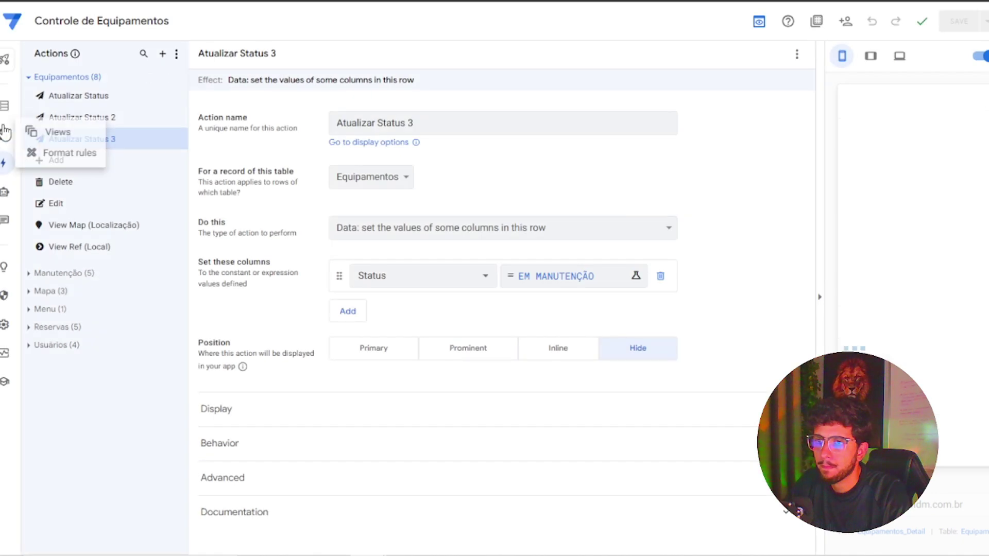
click(5, 192)
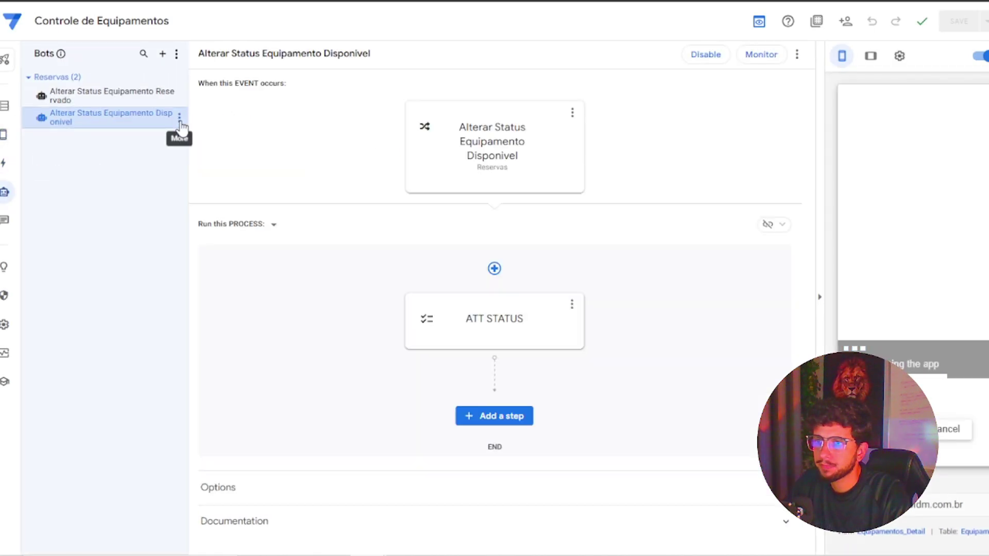
click(180, 119)
click(188, 160)
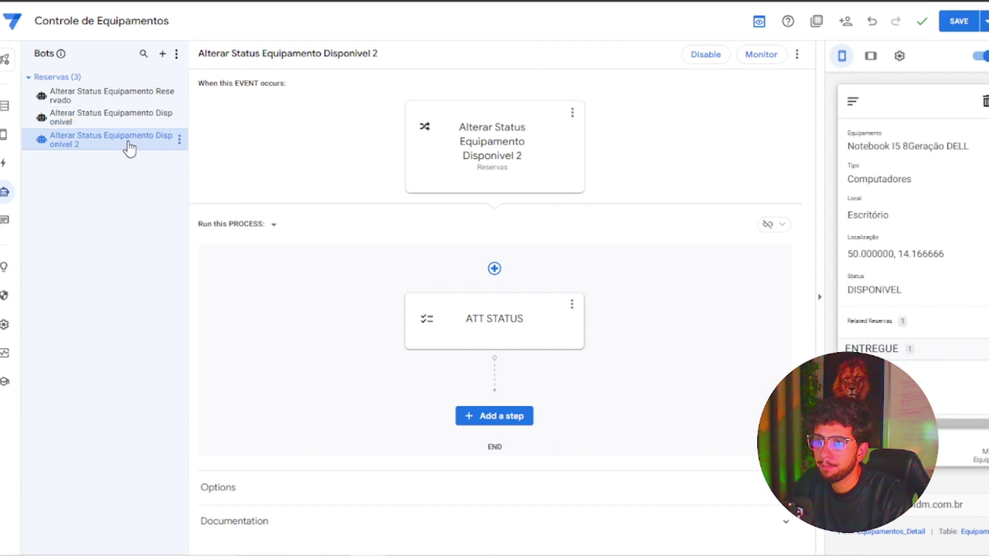
Rename the duplicated bot's event as Alterar Status Equipamento Manutenção and set its table to Manutenção.
click(512, 146)
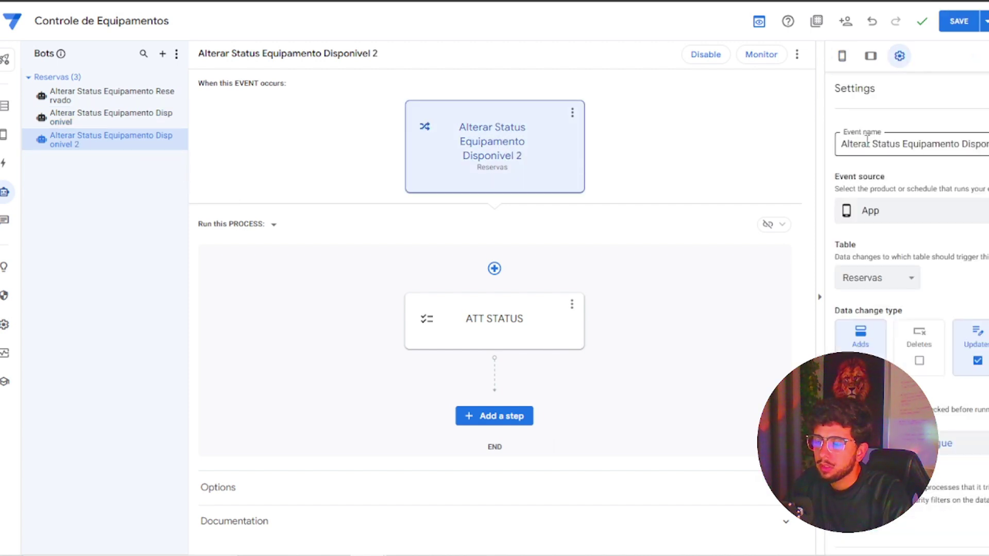
click(963, 144)
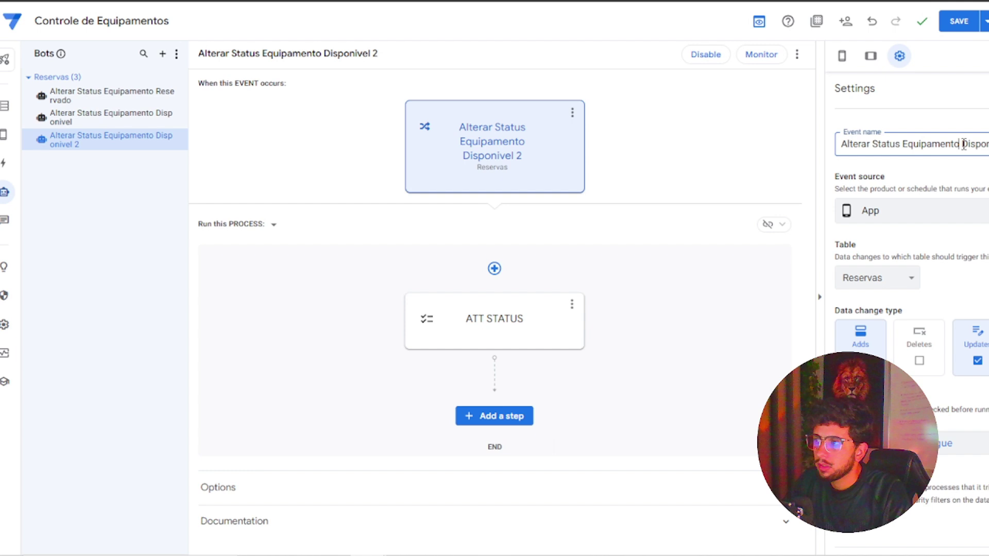
key(shift+End)
text(Manu)
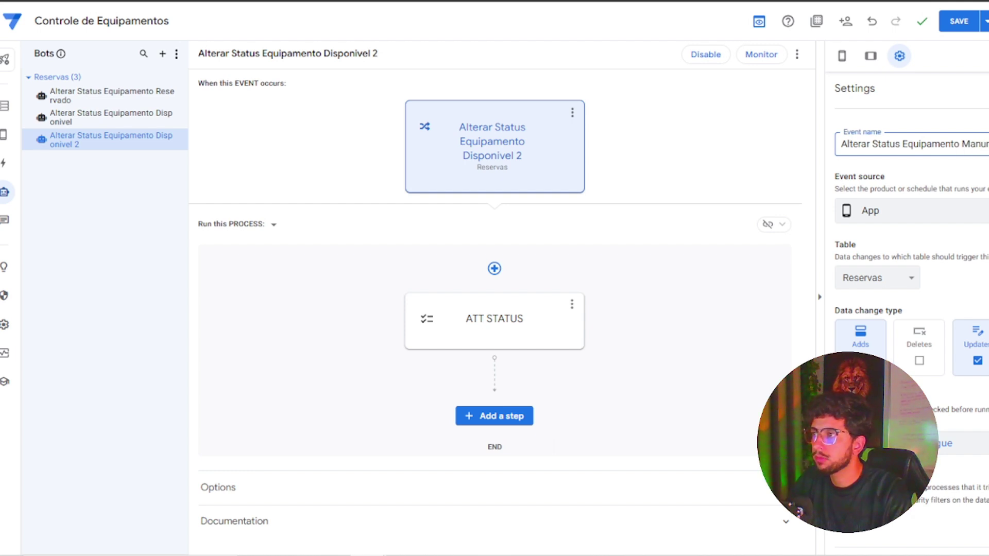
text(t)
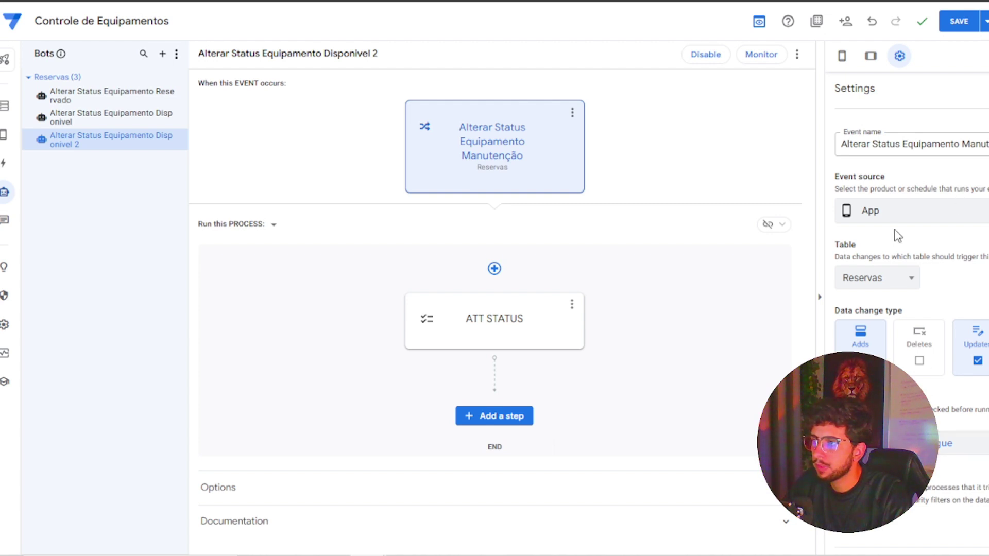
click(905, 277)
click(888, 323)
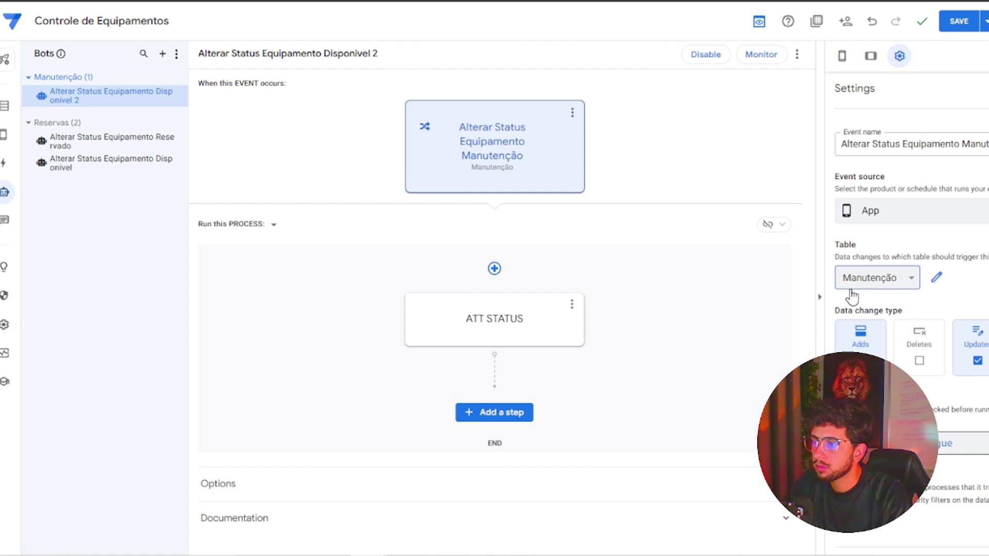
Set the Manutenção event's condition to [Status]=PENDENTE.
click(953, 444)
double_click(329, 124)
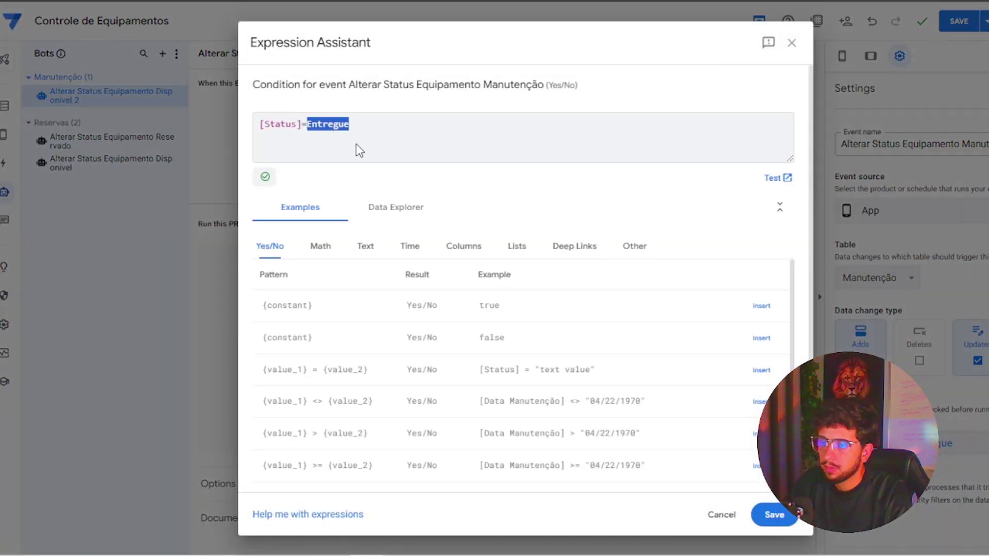
text(PED)
key(BackSpace)
text(NDENTE)
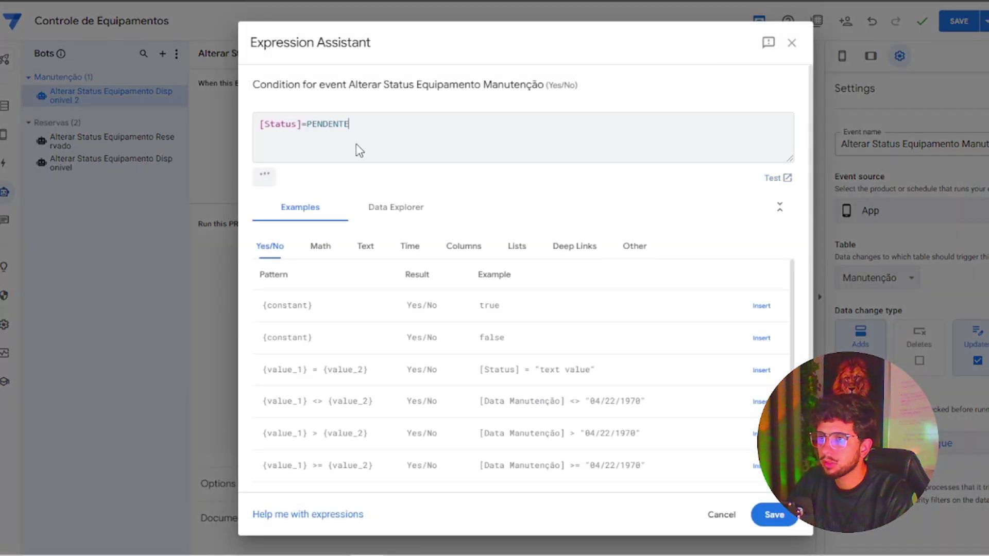
click(788, 517)
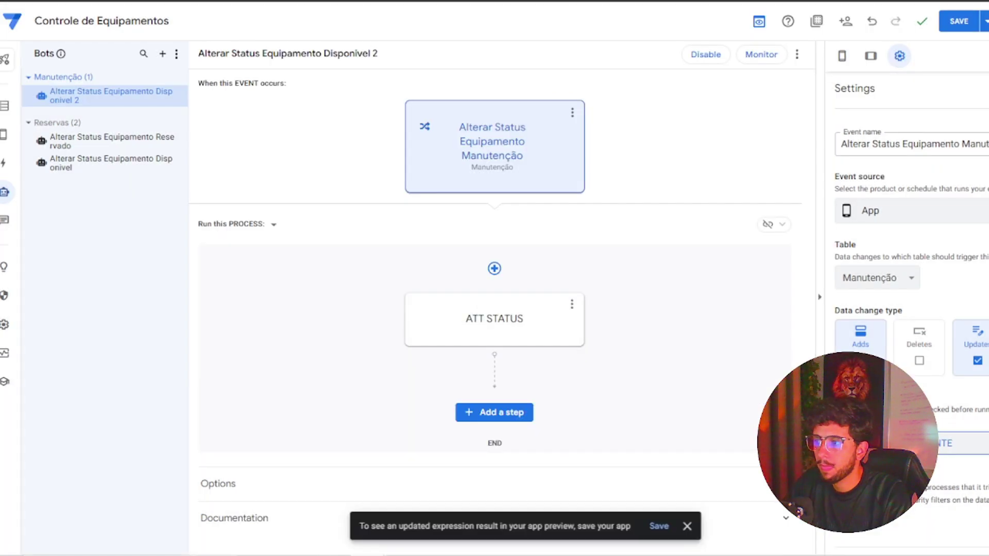
scroll(906, 309, down, 1)
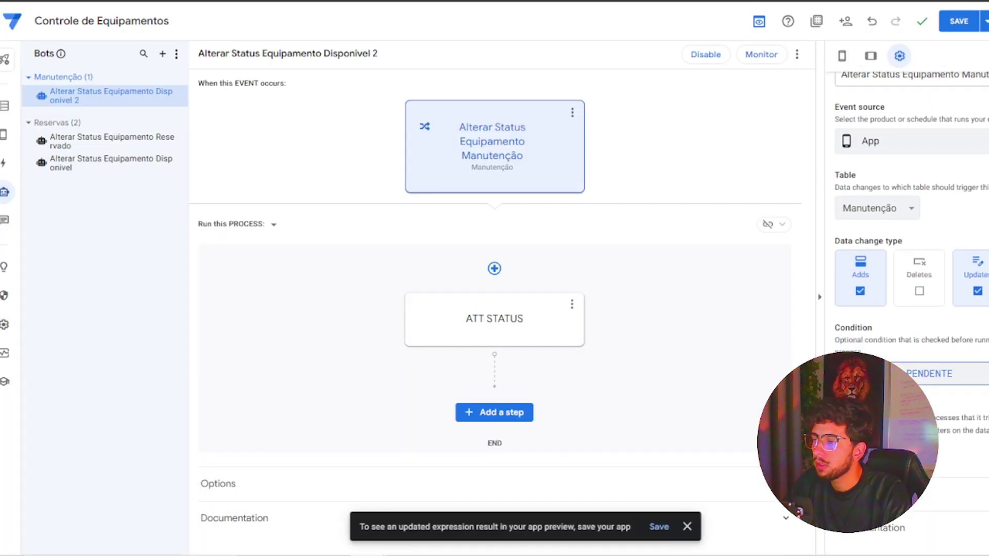
Check which actions the duplicated bot's ATT STATUS step can run and save the app.
click(520, 329)
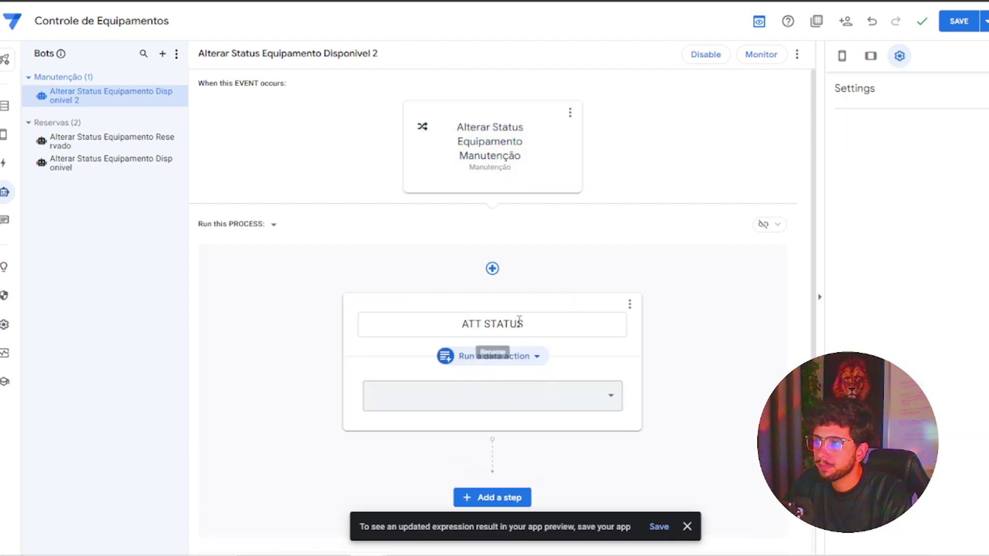
click(563, 407)
key(Escape)
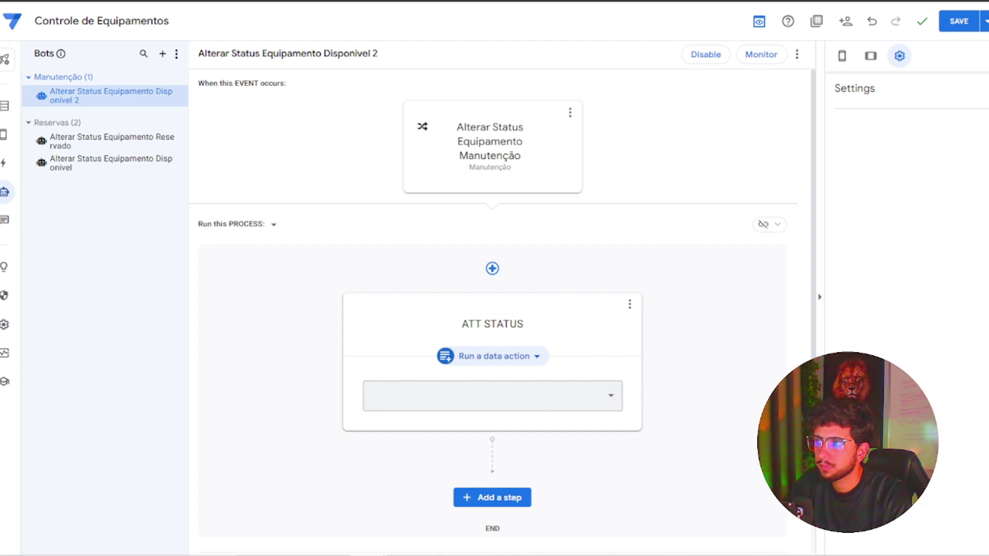
click(958, 30)
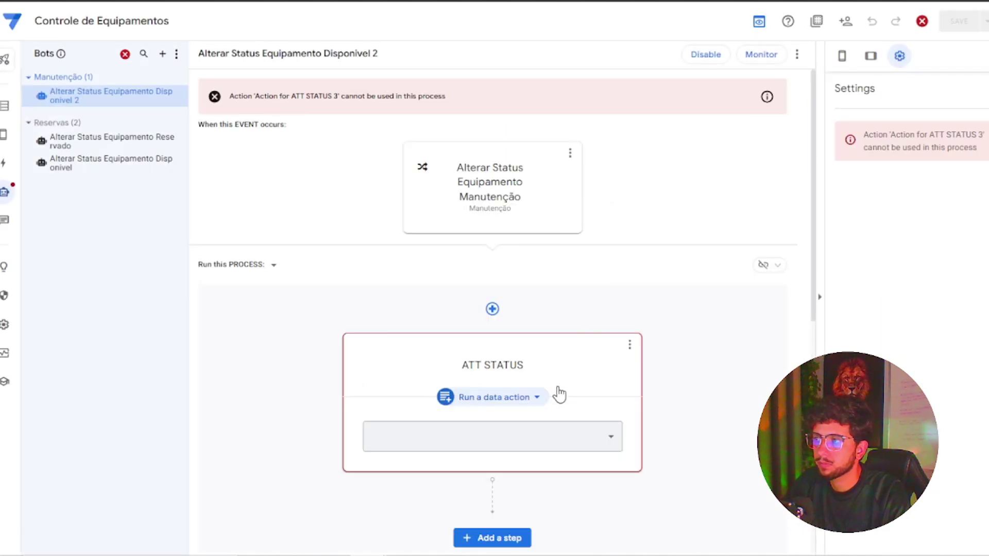
Review the ATT STATUS step's type options and the settings of the Manutenção event.
click(534, 398)
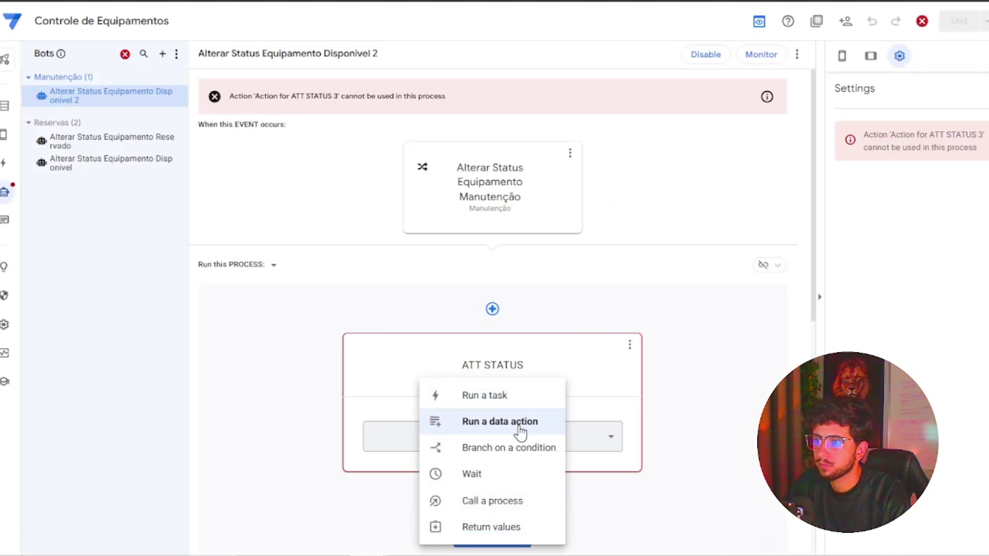
click(6, 138)
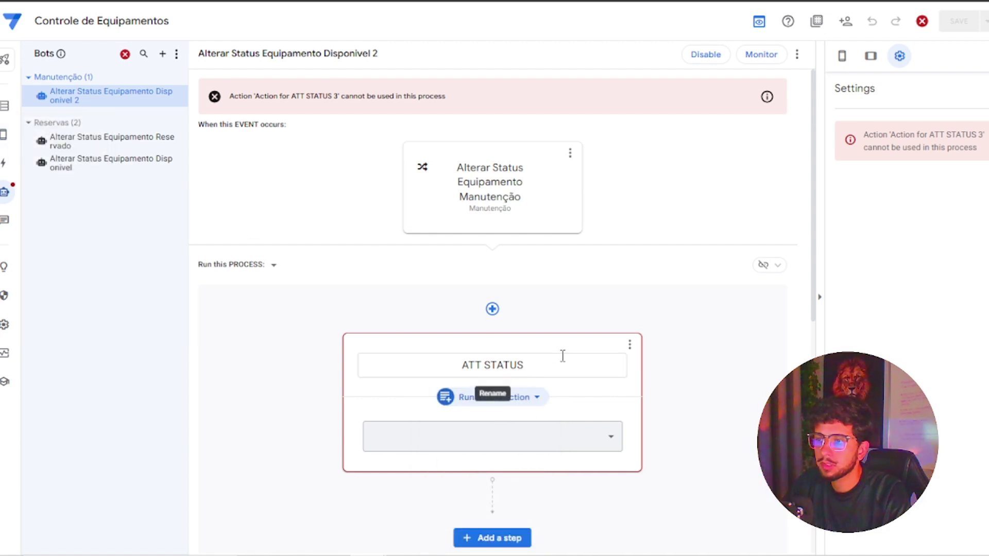
click(483, 165)
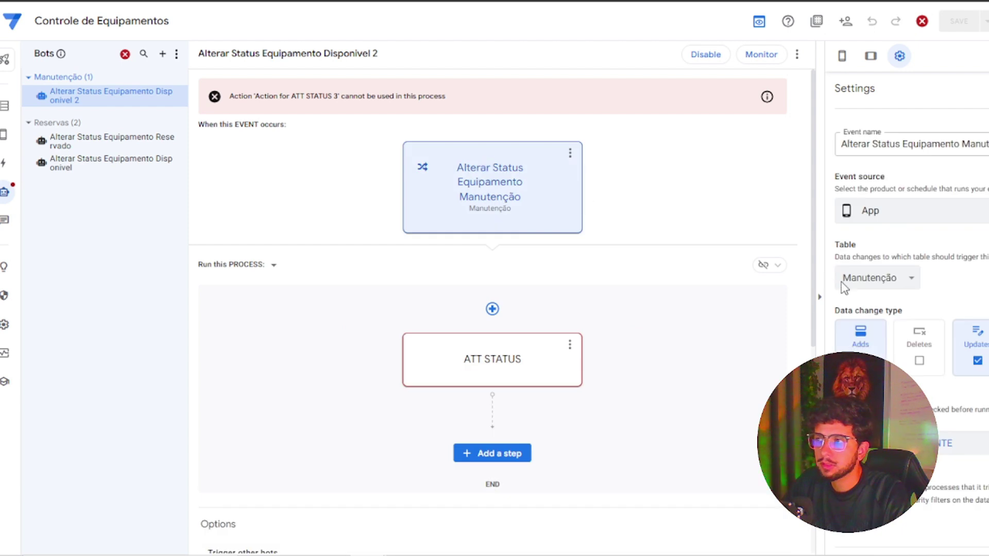
click(498, 366)
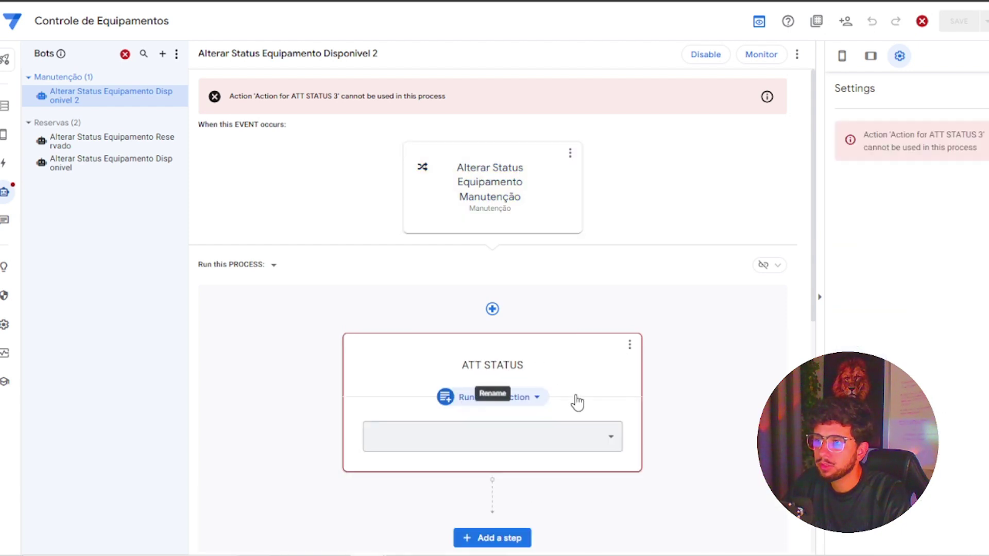
Try reusing the existing Delete action in the ATT STATUS step.
click(555, 439)
click(508, 441)
click(488, 448)
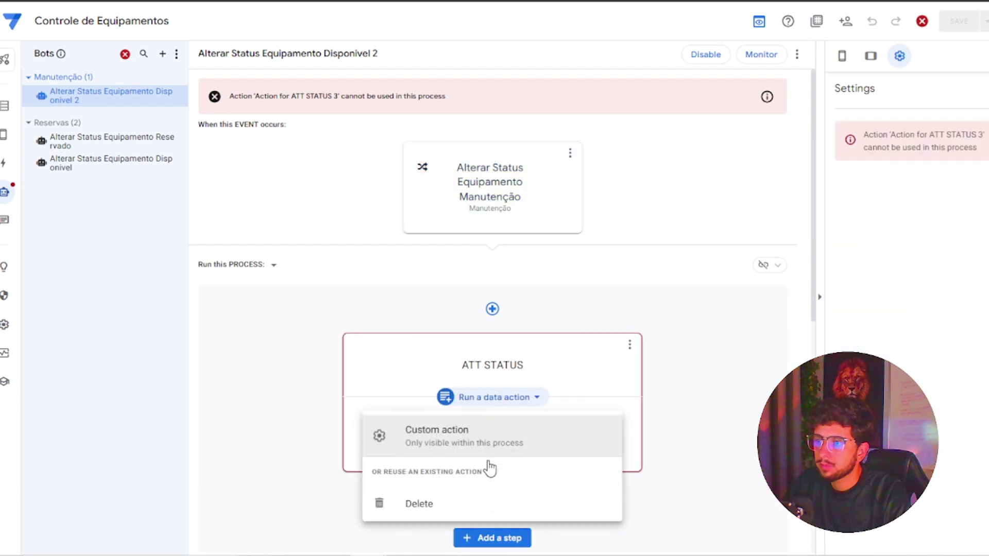
click(467, 509)
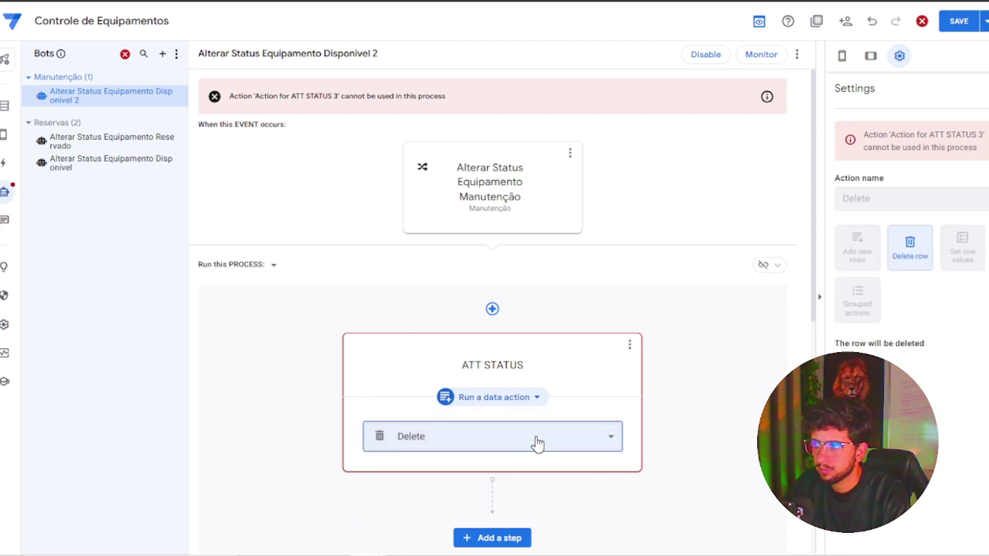
Switch the ATT STATUS step to a custom action referencing the Equipamentos table and the Atualizar Status 3 action.
click(515, 439)
click(500, 378)
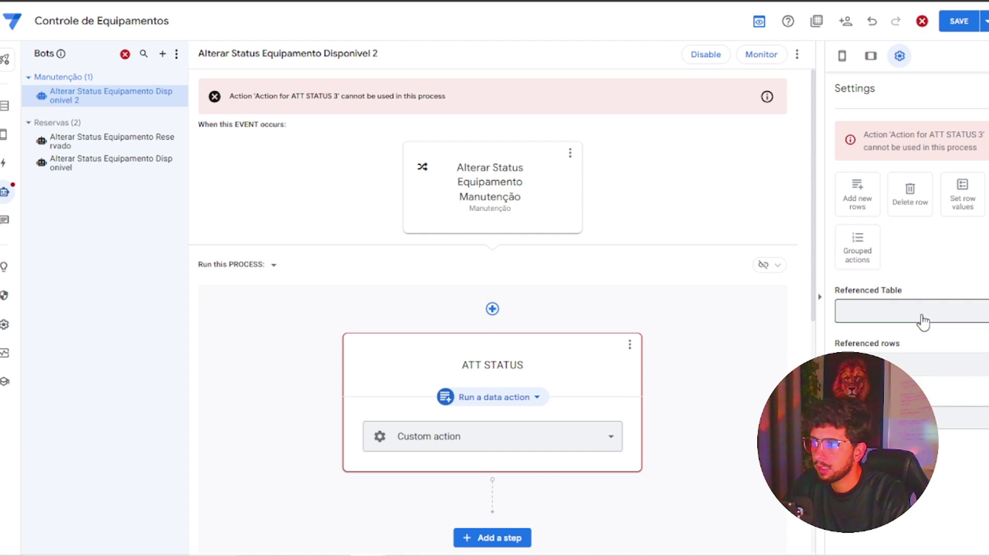
click(922, 317)
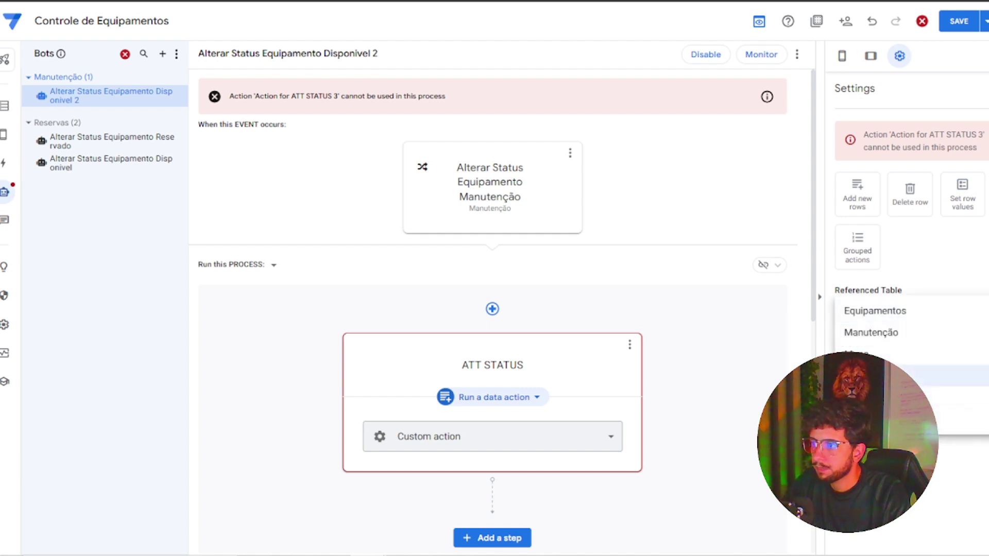
click(871, 340)
click(882, 310)
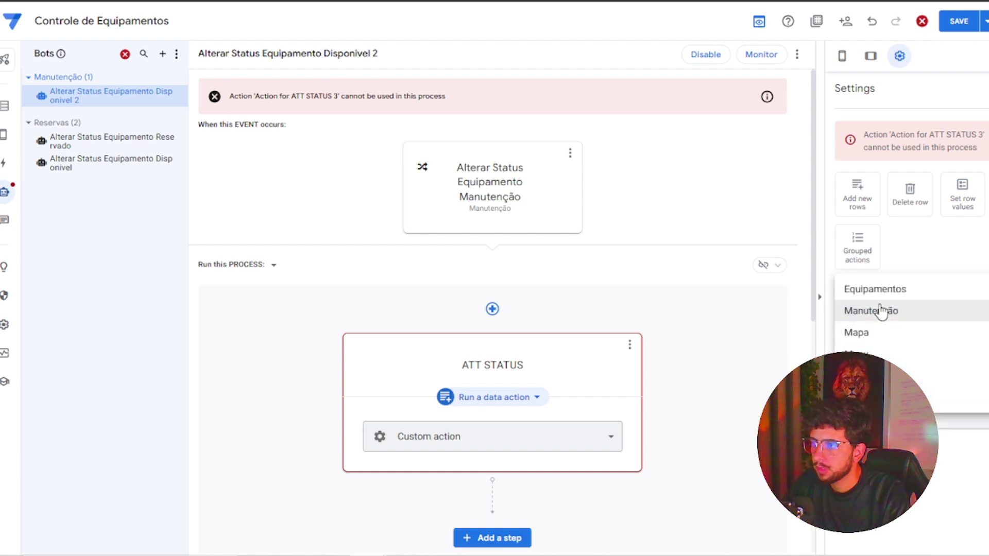
click(878, 288)
click(916, 366)
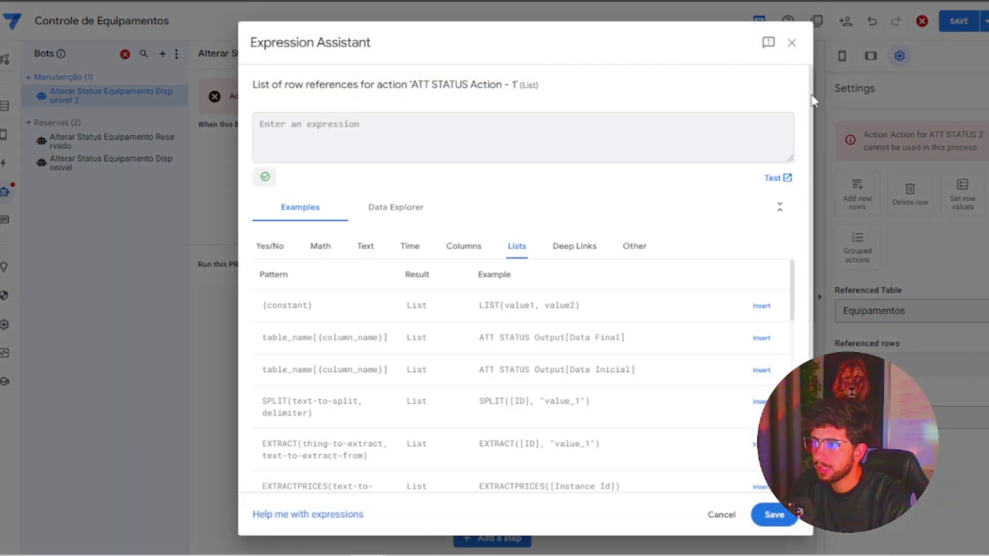
click(792, 44)
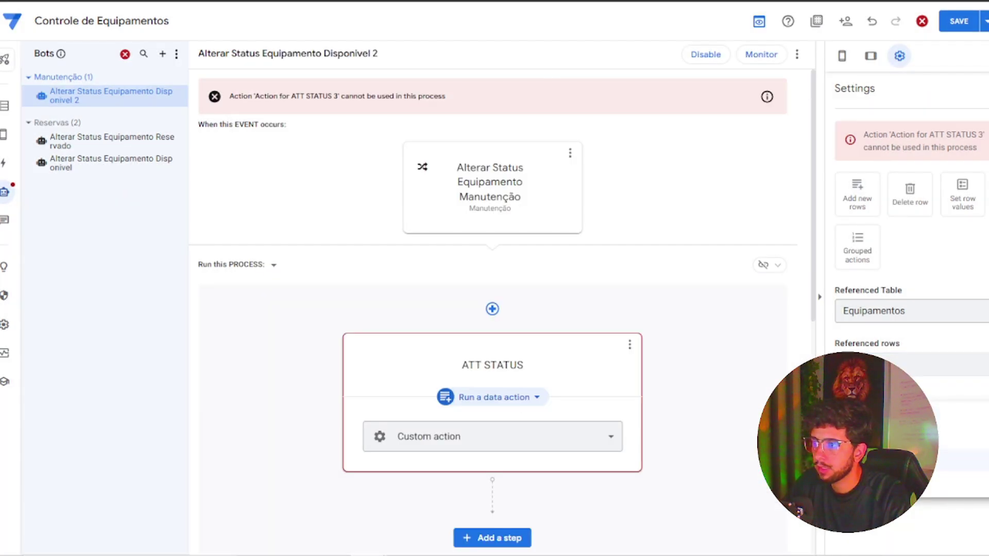
Copy the referenced rows expression from the ATT STATUS step of the Alterar Status Equipamento Reservado bot.
click(120, 143)
click(478, 340)
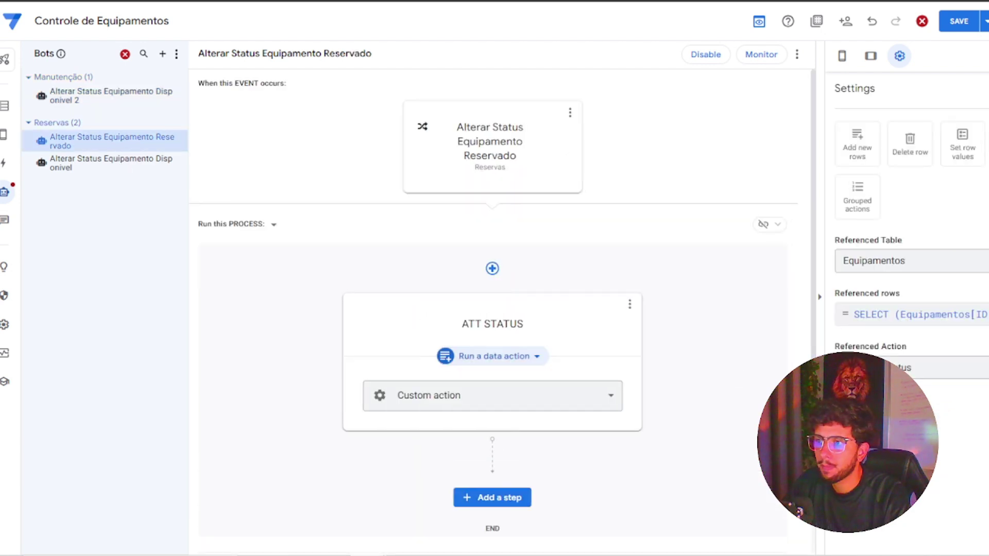
click(898, 314)
key(ctrl+c)
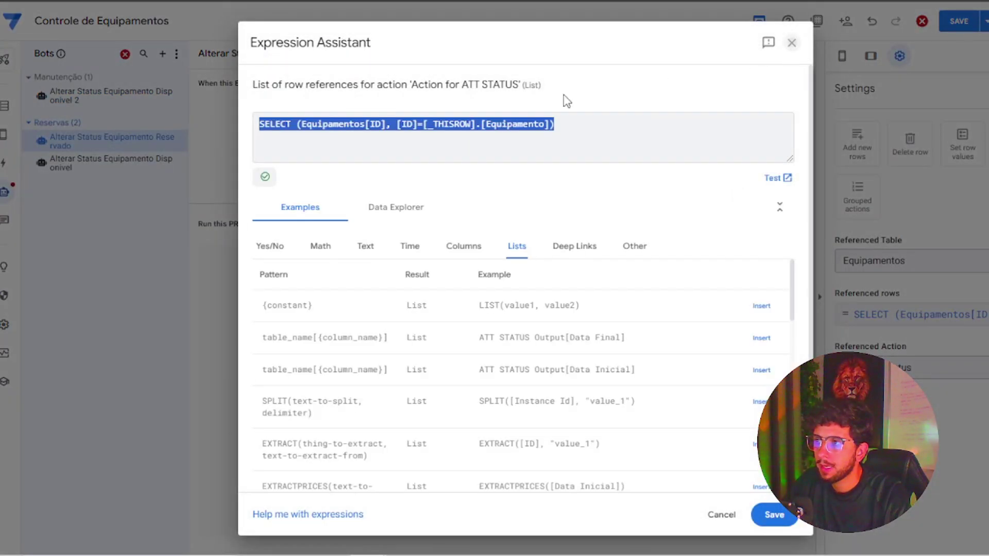
key(Escape)
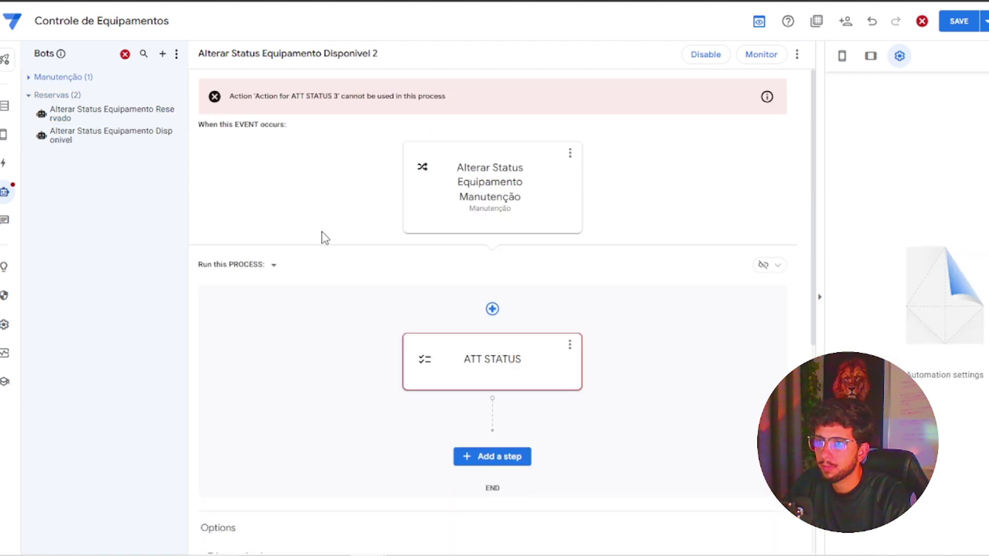
Paste SELECT (Equipamentos[ID], [ID]=[_THISROW].[Equipamento]) as the referenced rows of the Manutenção bot's ATT STATUS step and save the app.
click(499, 357)
click(877, 349)
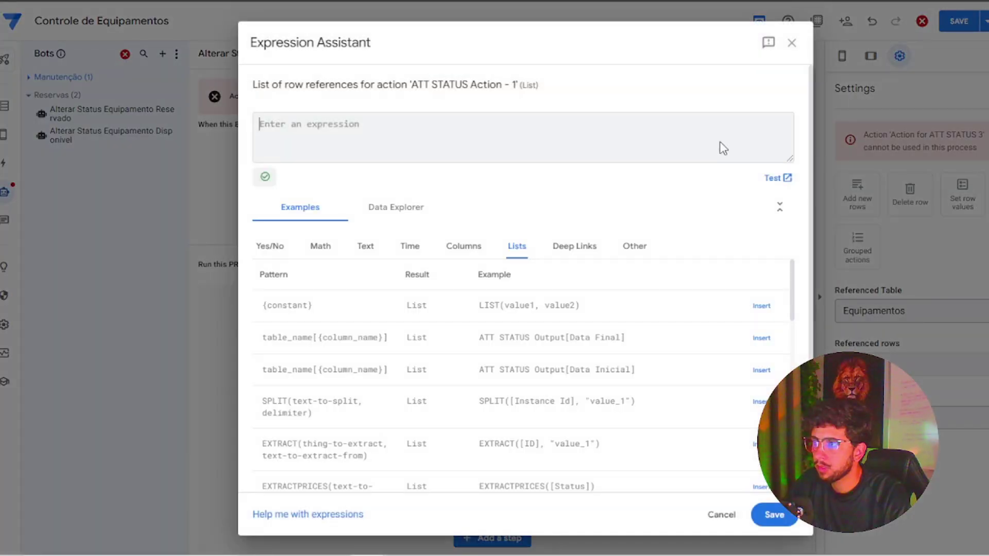
key(ctrl+v)
click(772, 515)
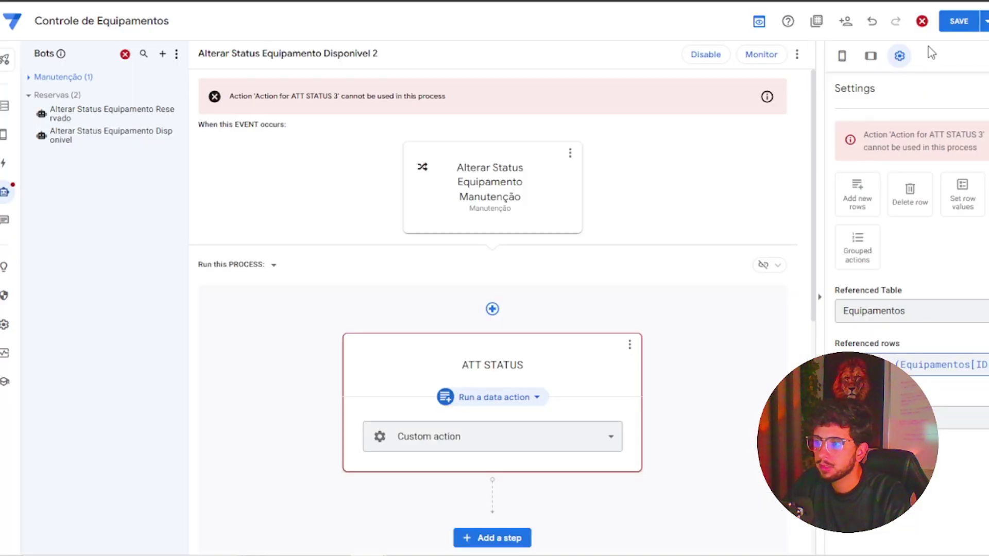
click(958, 22)
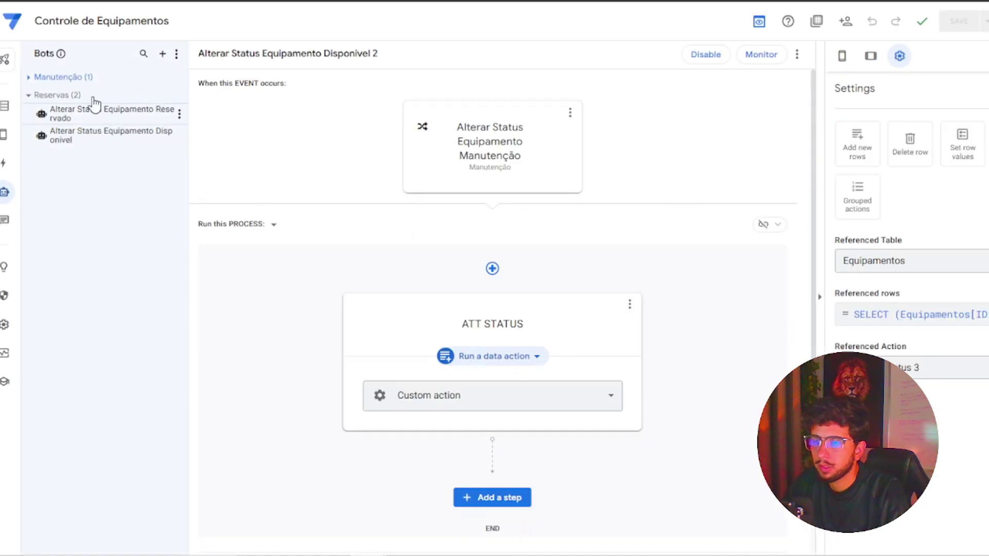
click(32, 80)
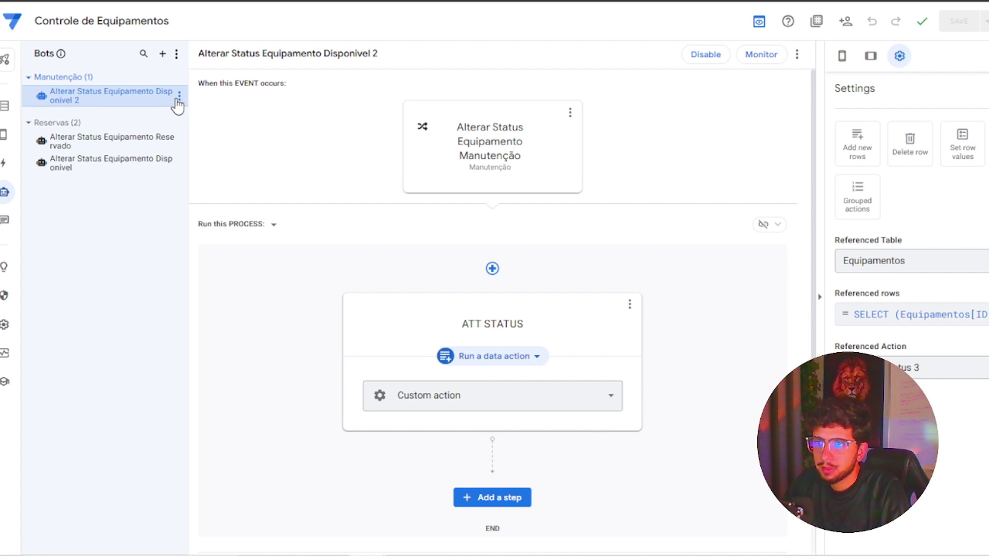
click(179, 94)
click(347, 244)
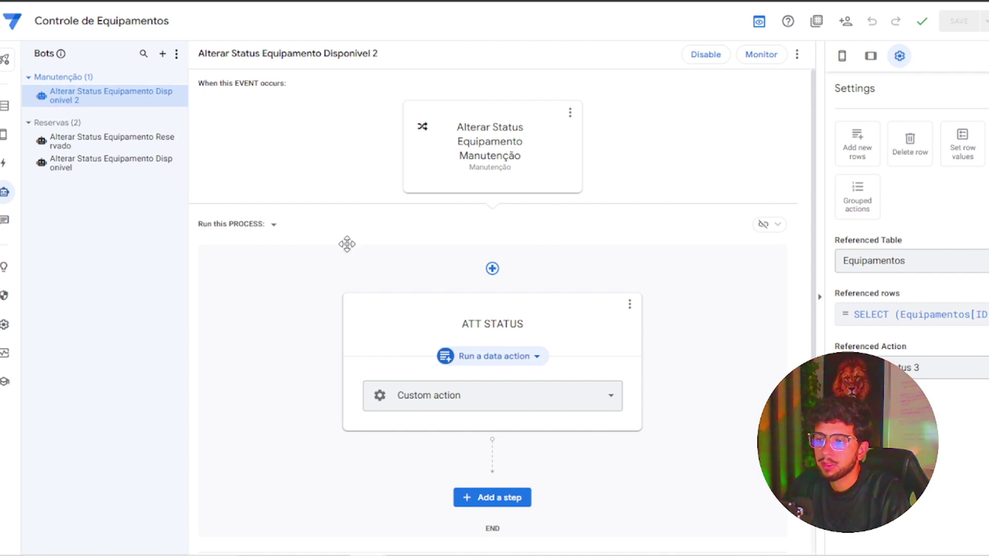
Copy the FINALIZADO value from the Status column definition of the Manutenção table.
click(5, 105)
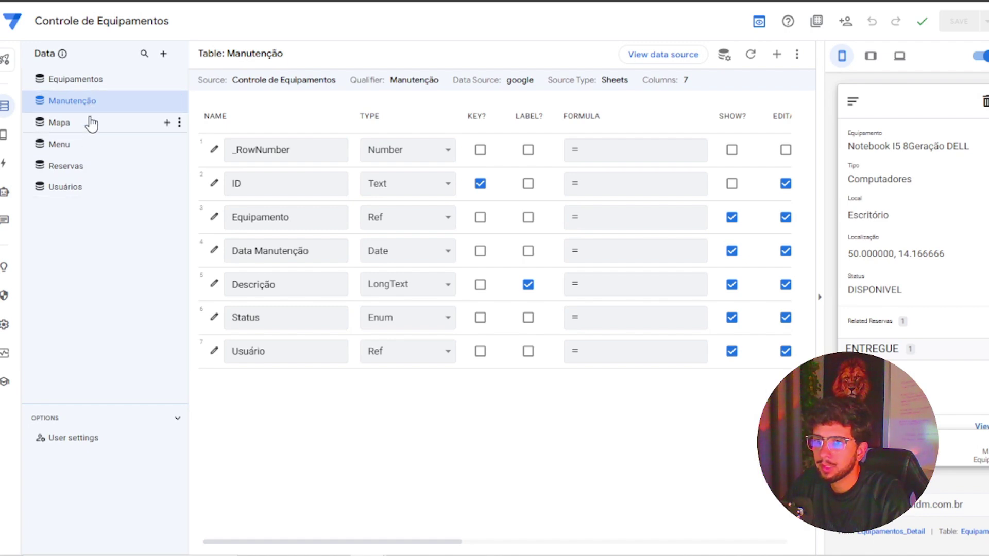
click(215, 321)
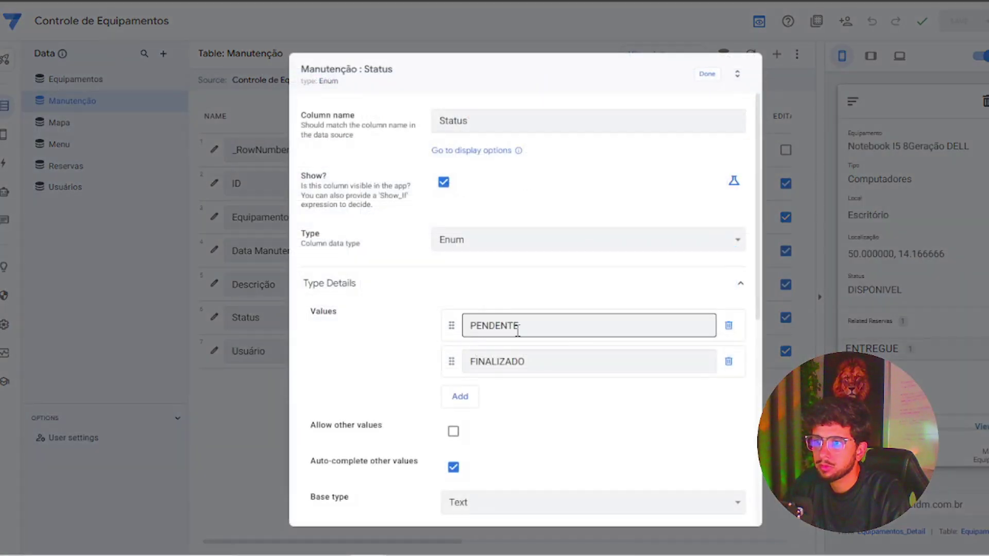
click(543, 353)
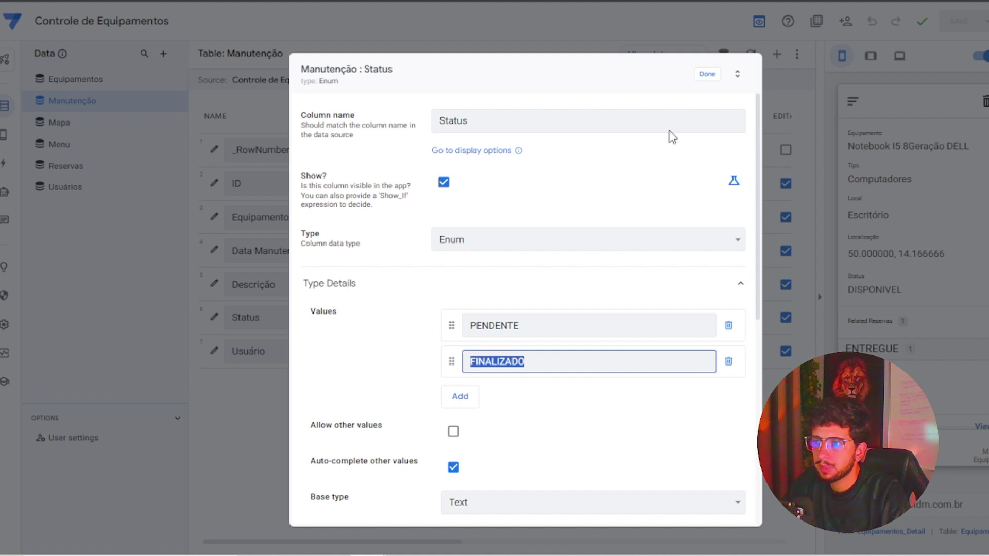
click(706, 75)
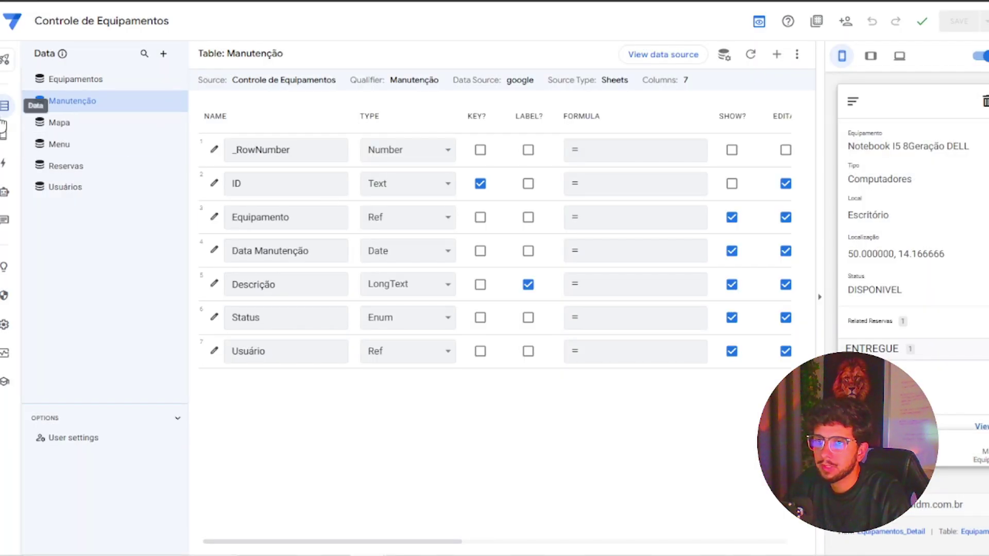
click(3, 143)
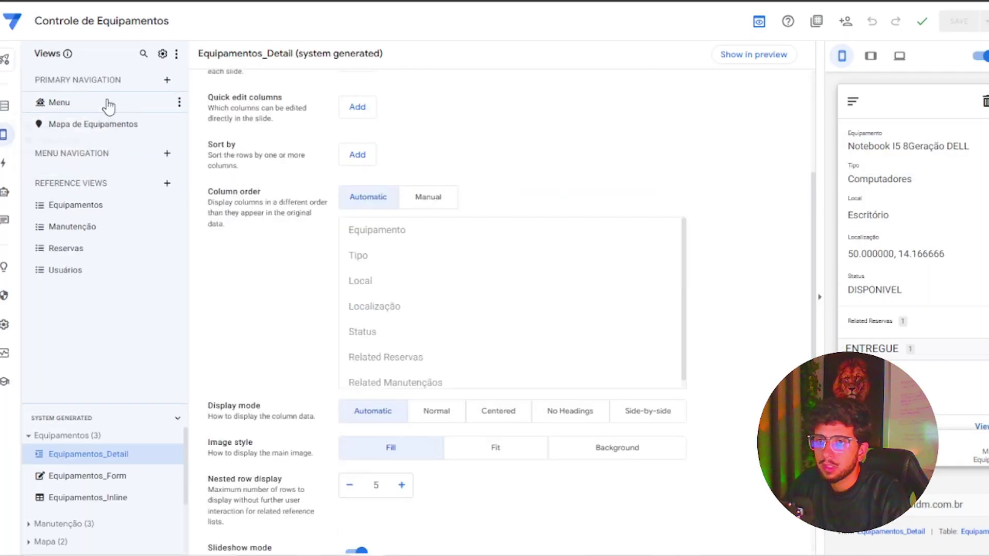
Duplicate the Manutenção bot Alterar Status Equipamento Disponivel 2.
click(4, 192)
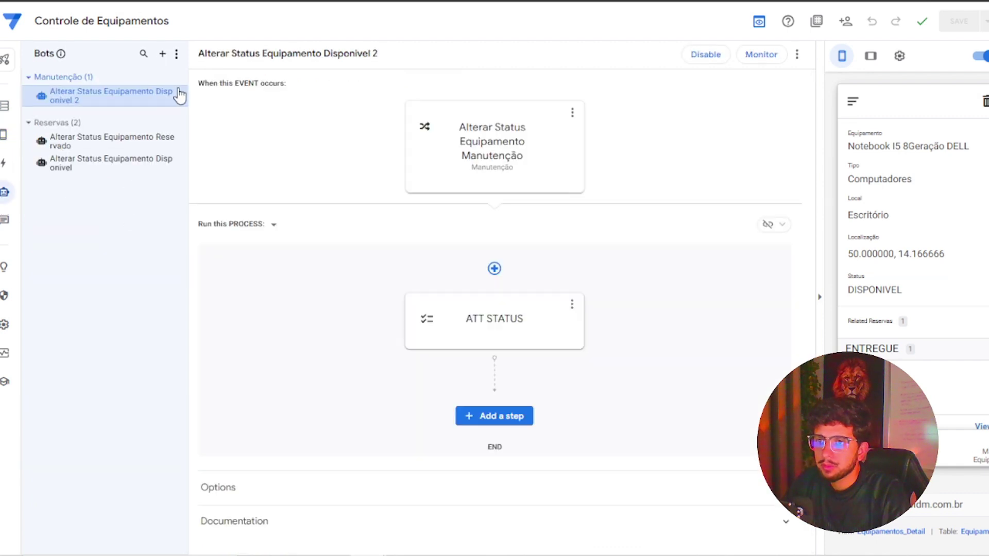
click(180, 101)
click(212, 128)
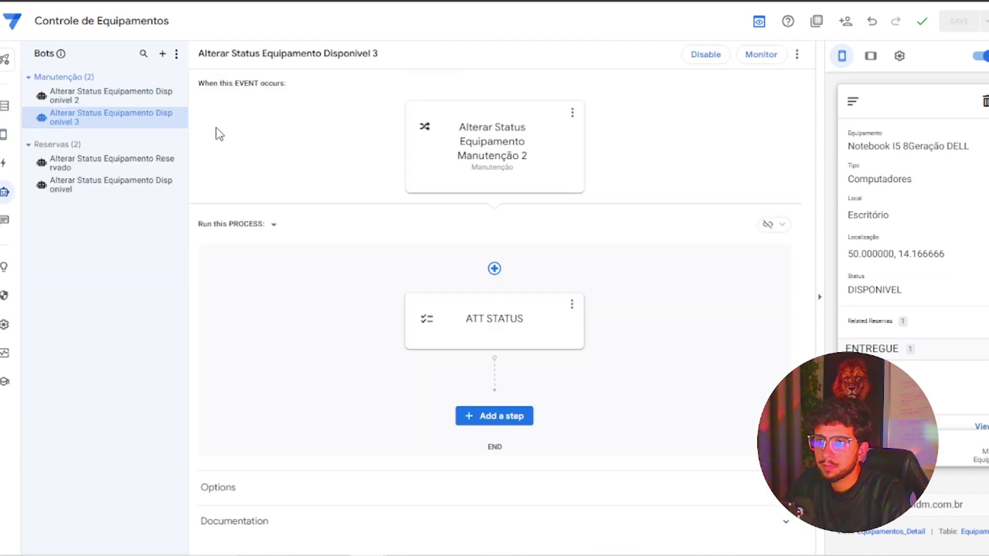
Set the duplicated Manutenção bot's event condition to [Status]=FINALIZADO.
click(494, 148)
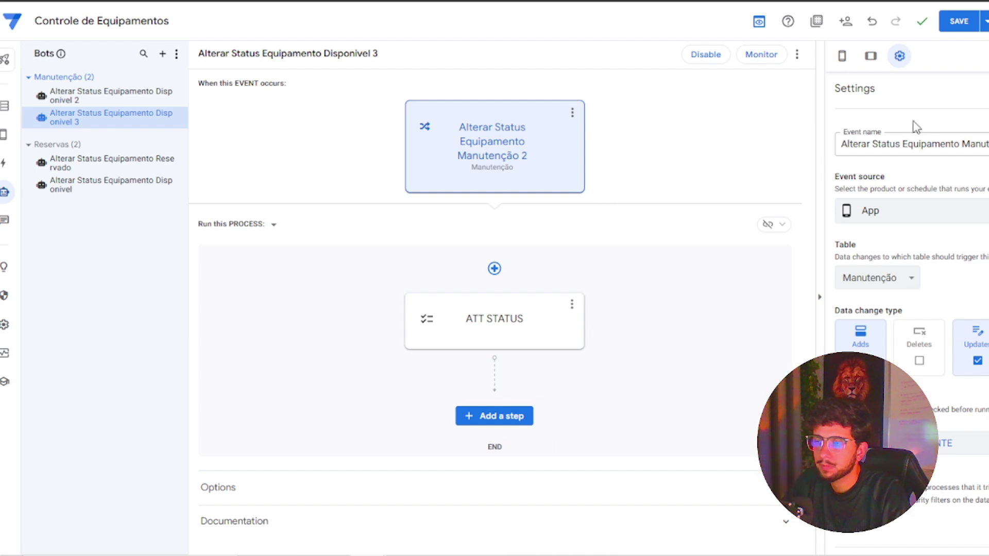
click(507, 313)
click(515, 147)
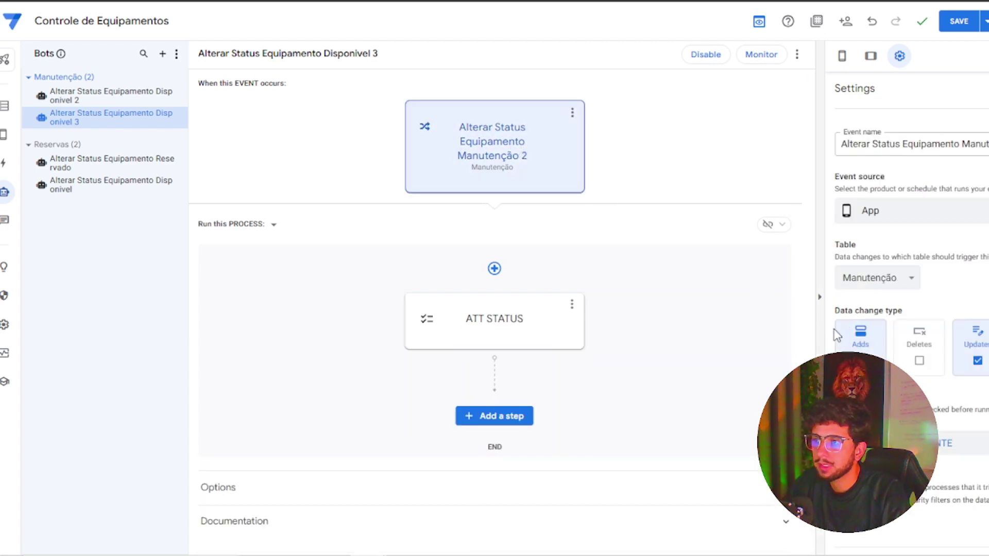
click(958, 444)
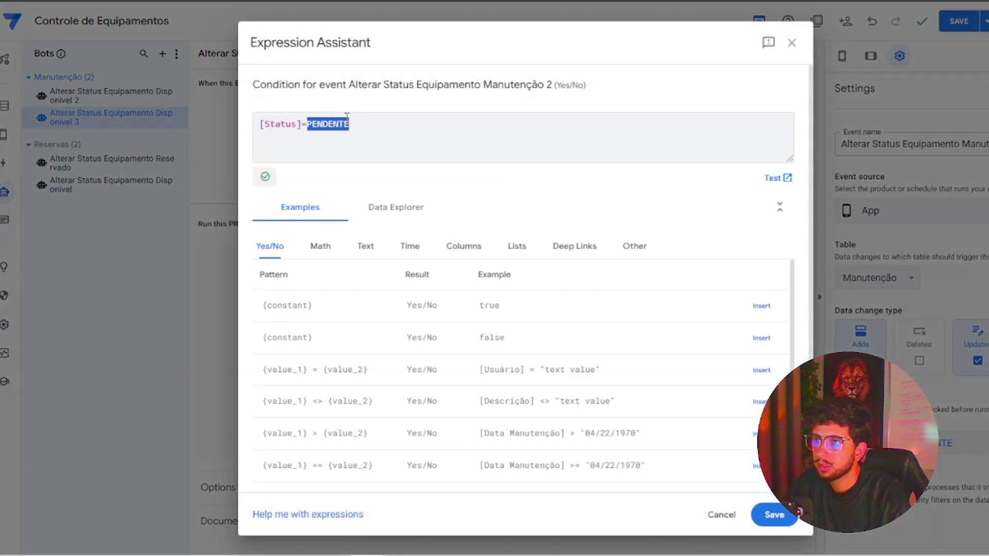
text(FINALIZADO)
click(774, 514)
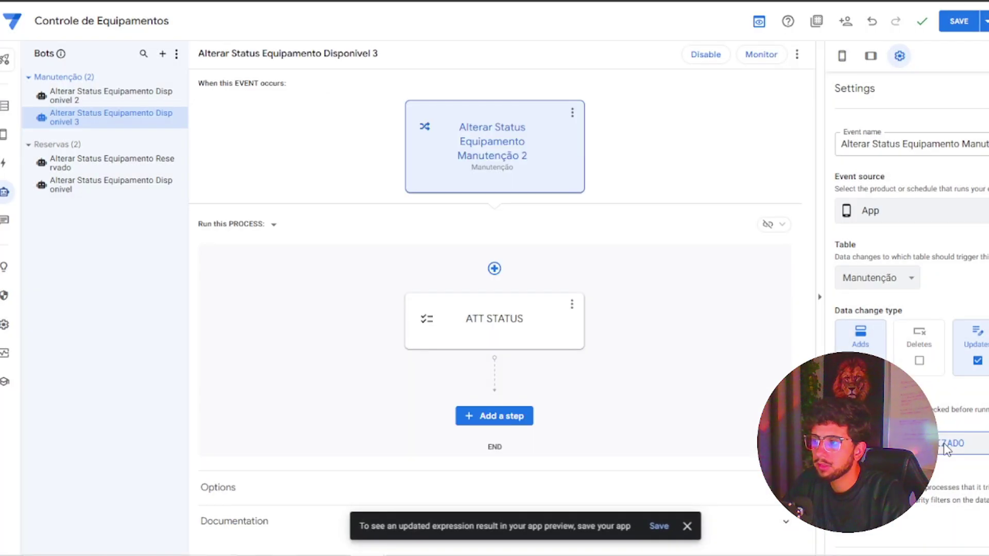
Set the referenced action of the duplicated bot's ATT STATUS step to Atualizar Status 2 and save the app.
click(505, 315)
click(907, 367)
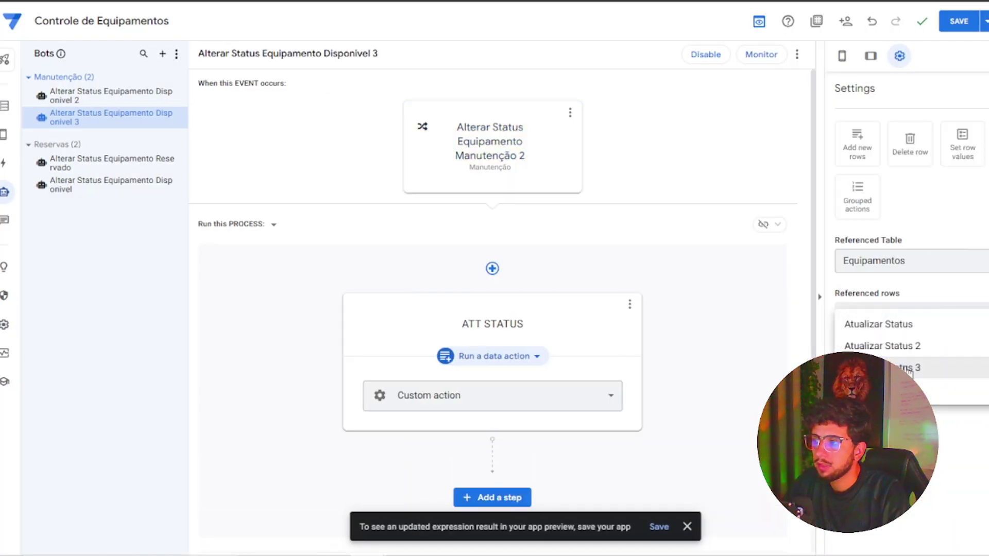
click(905, 344)
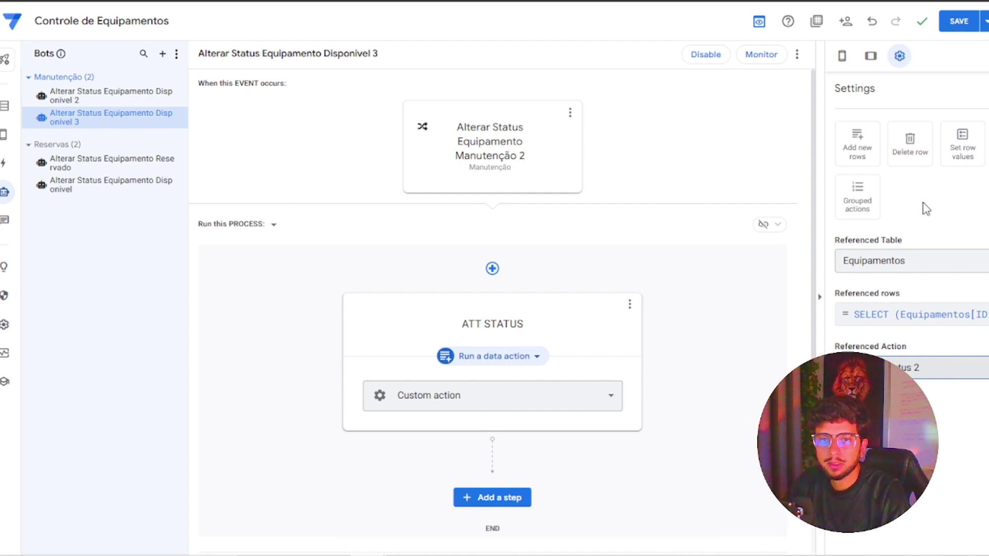
click(959, 21)
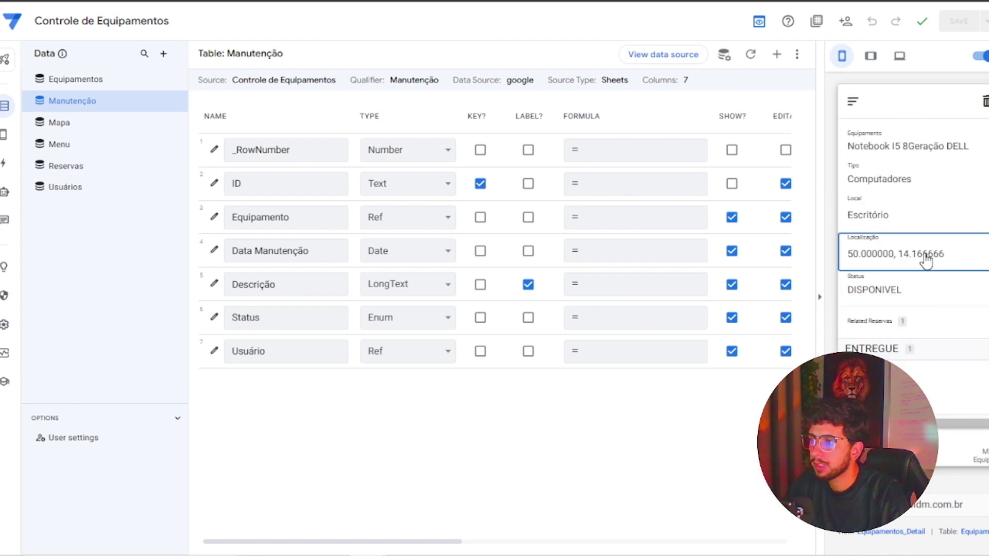
In the app preview, change the Status of the Notebook I5 8Geração DELL's maintenance record to FINALIZADO and save the record.
scroll(925, 255, down, 1)
scroll(926, 262, down, 1)
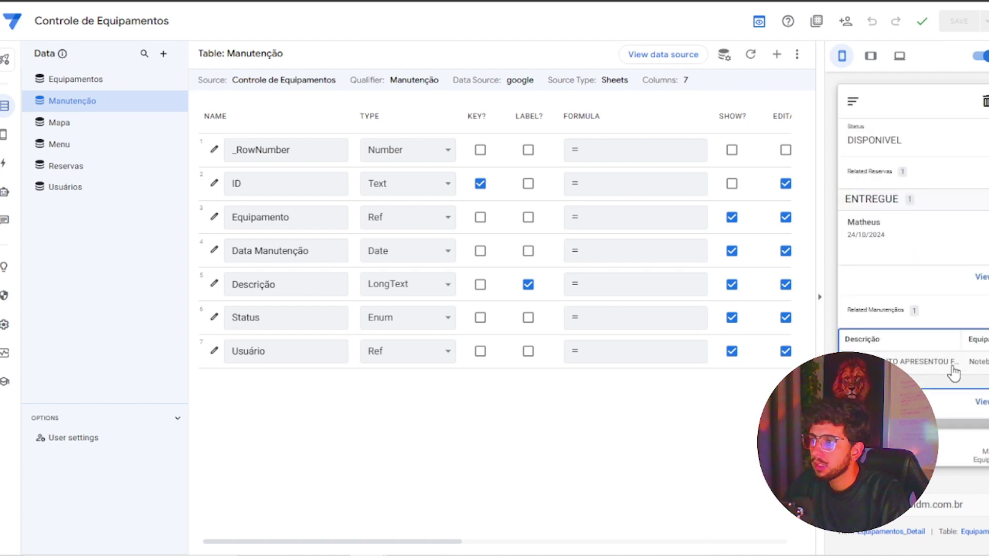
click(953, 373)
click(983, 101)
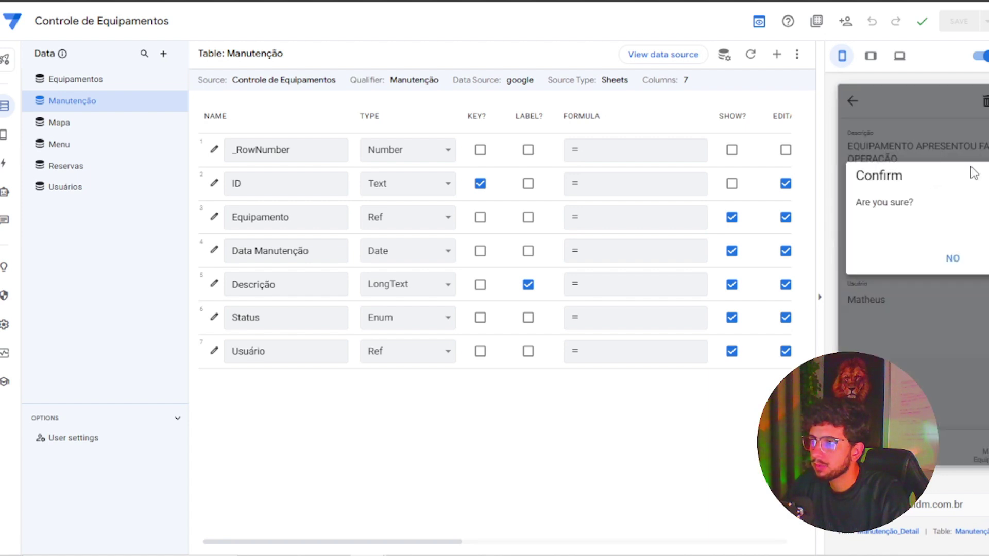
click(952, 258)
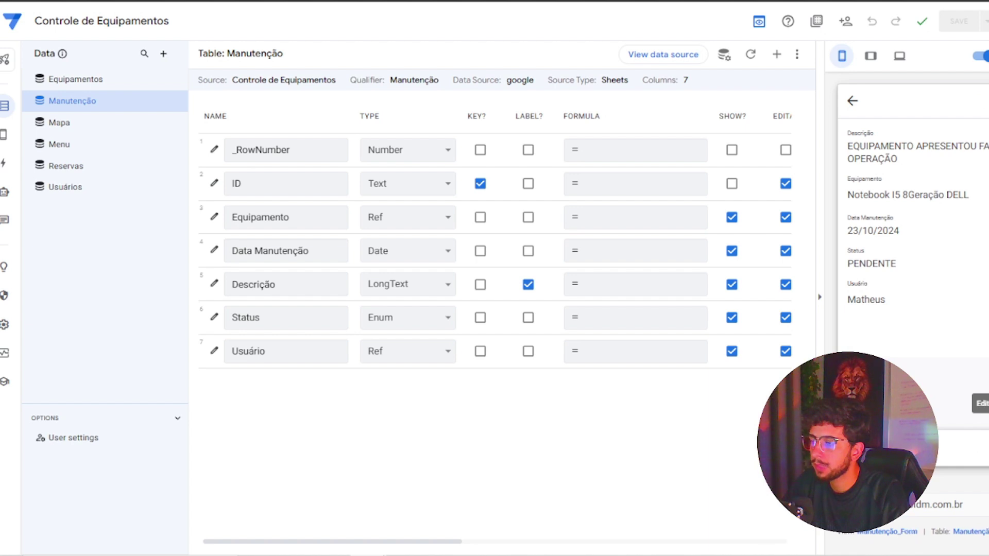
click(981, 403)
click(985, 379)
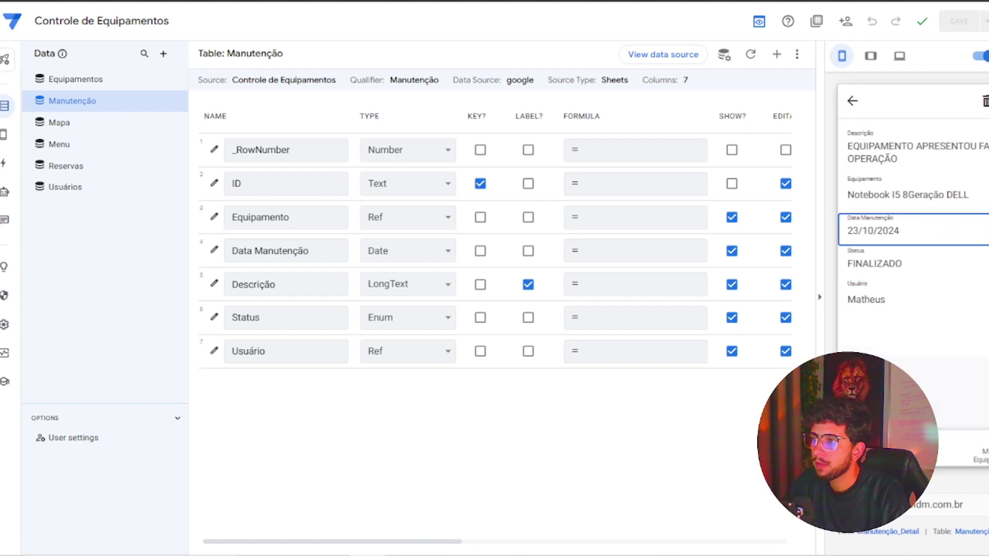
Open the notebook's equipment record in the preview and check its Status and related maintenance entries.
click(974, 229)
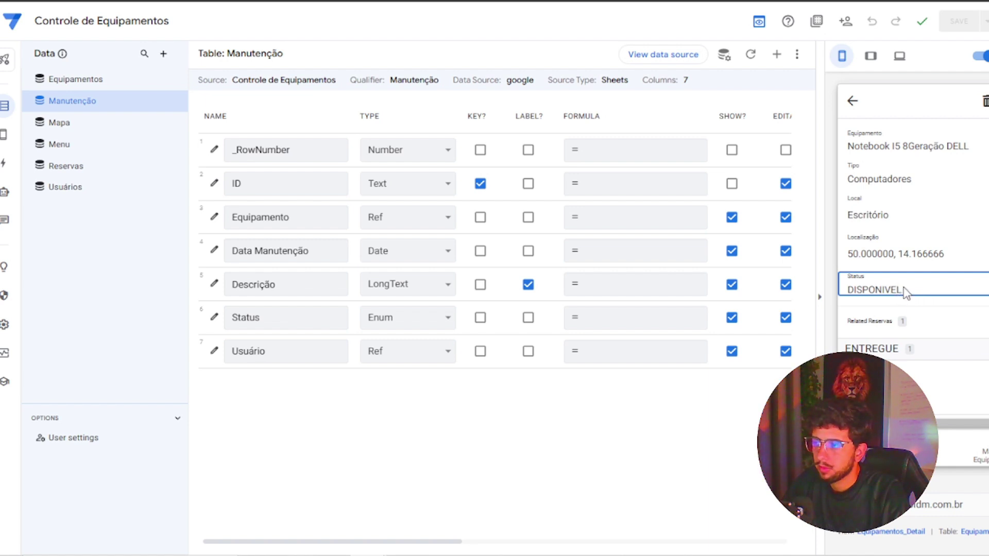
scroll(912, 292, down, 3)
click(930, 324)
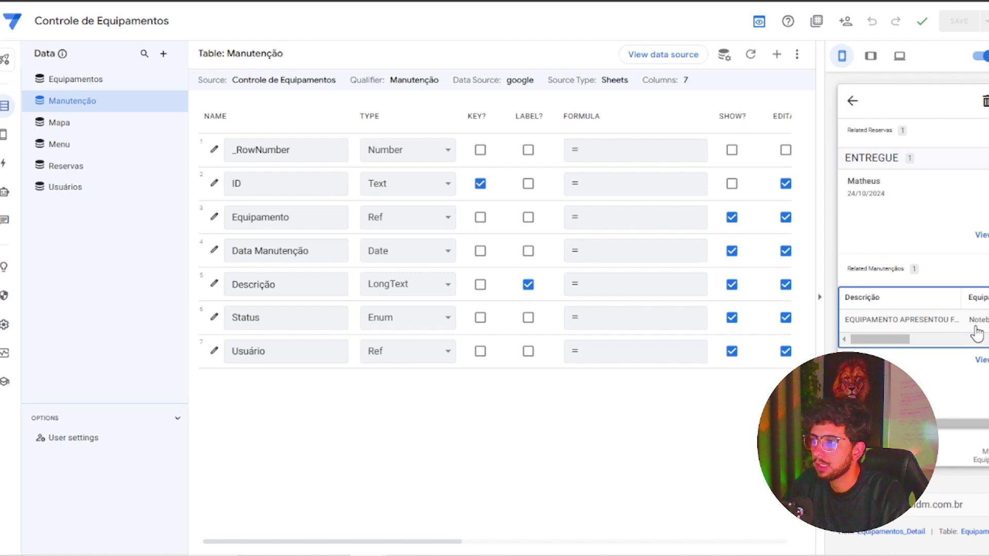
Set the notebook's maintenance record Status to PENDENTE, save it, and check the Status on the linked equipment record.
click(976, 334)
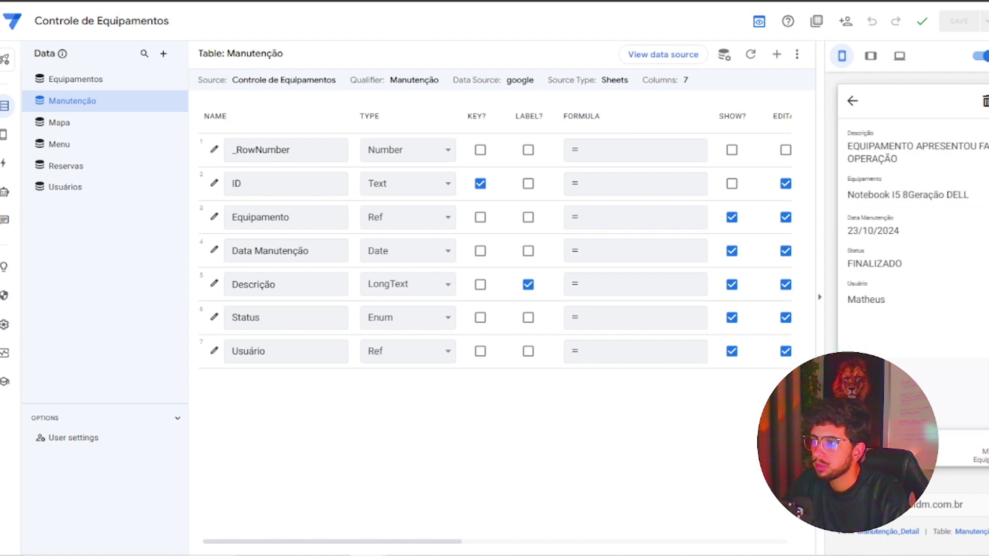
click(988, 404)
click(890, 365)
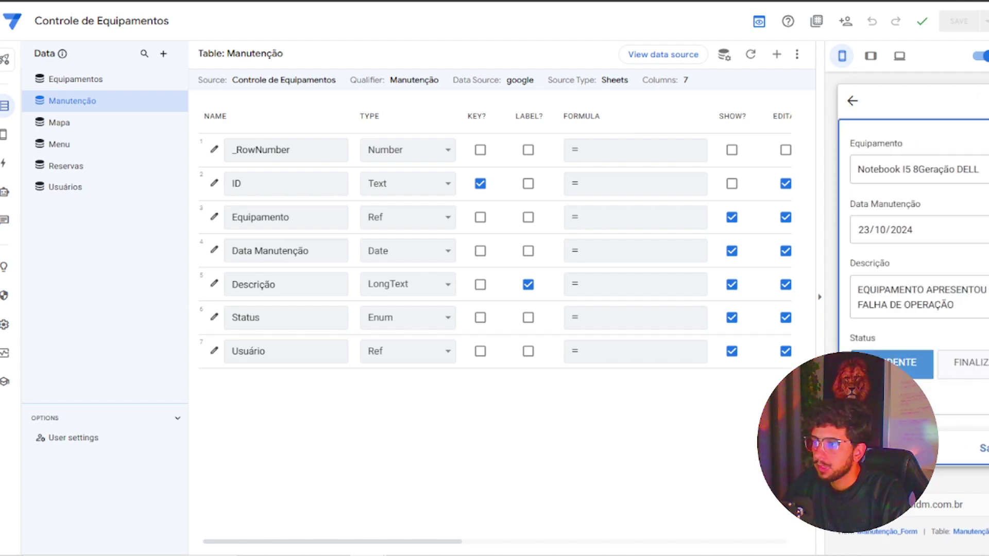
click(981, 448)
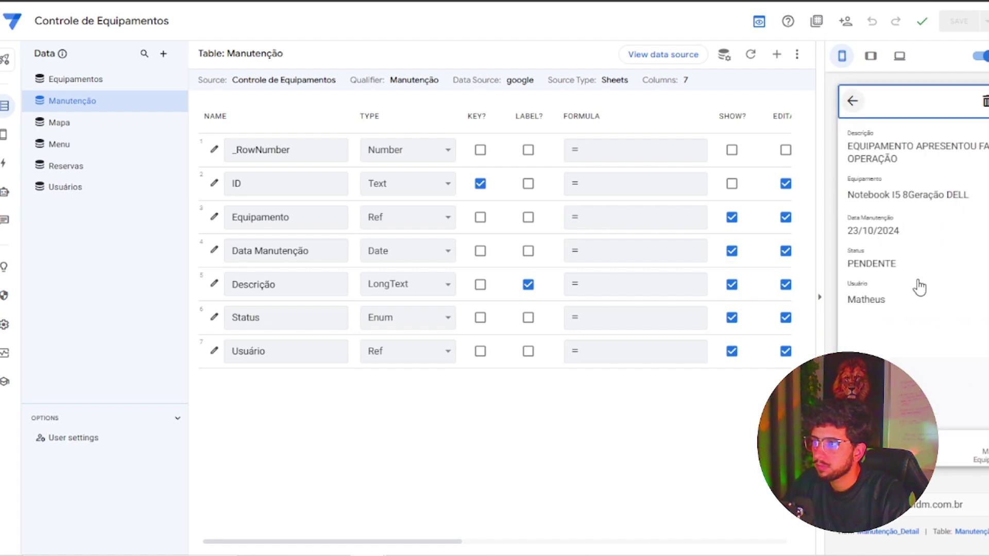
click(922, 194)
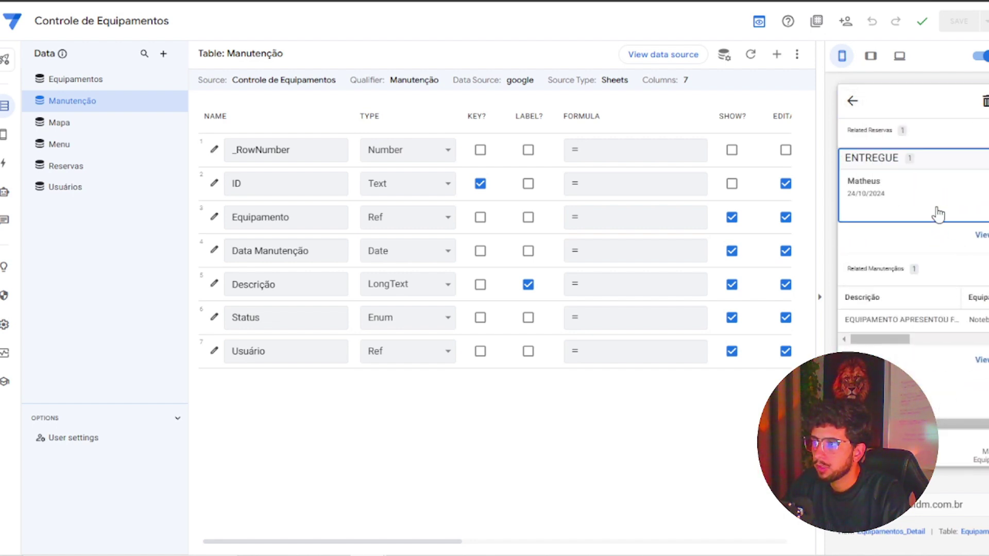
scroll(916, 244, up, 3)
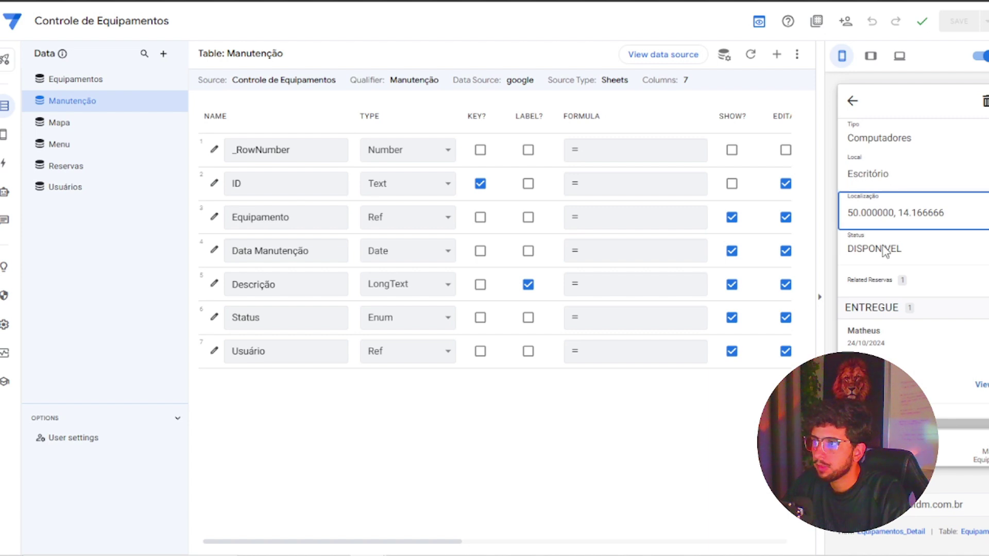
Set the display name of the Related Reservas column in the Equipamentos table to "Relação de Reservas".
scroll(919, 319, down, 3)
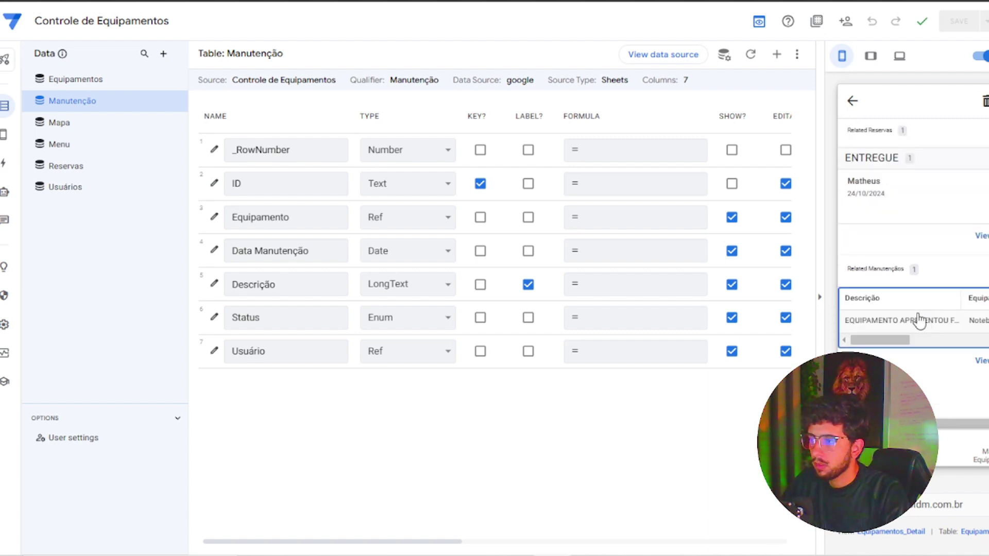
scroll(910, 342, up, 3)
scroll(907, 347, up, 1)
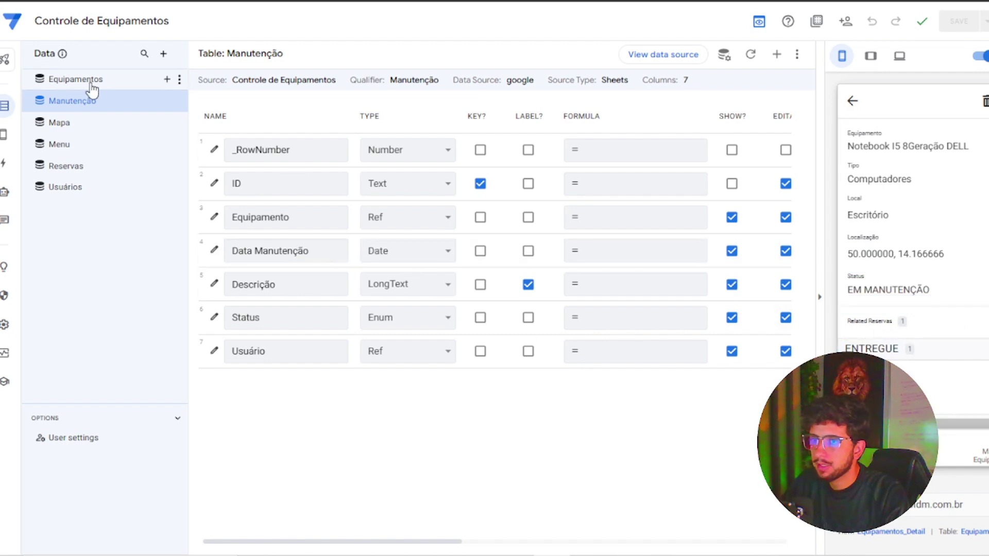
click(138, 82)
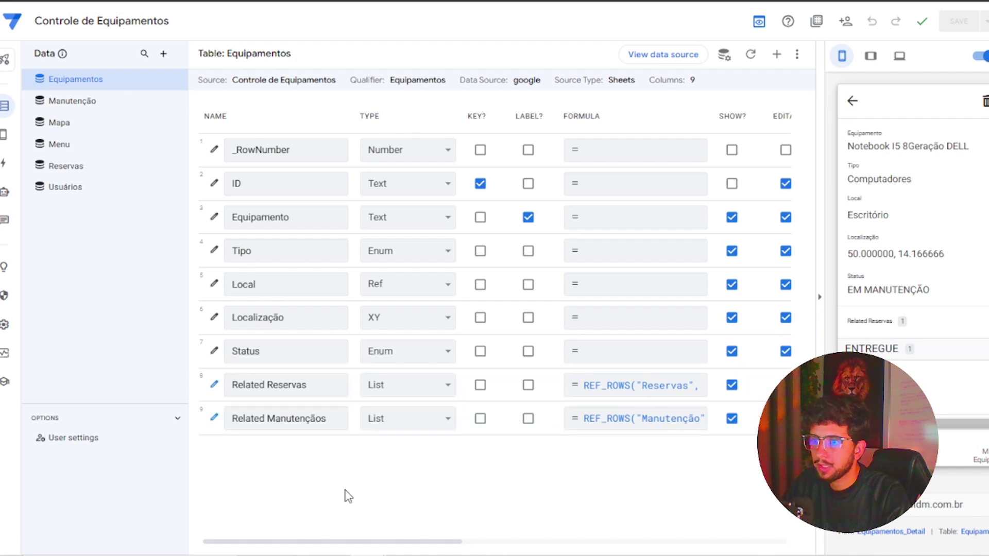
drag(366, 538, 629, 531)
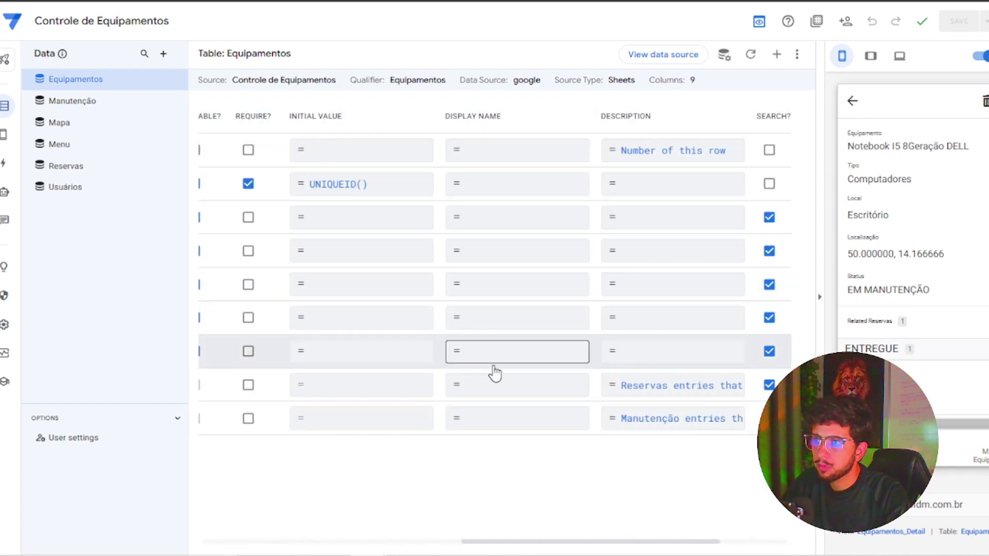
click(496, 387)
text(rvas)
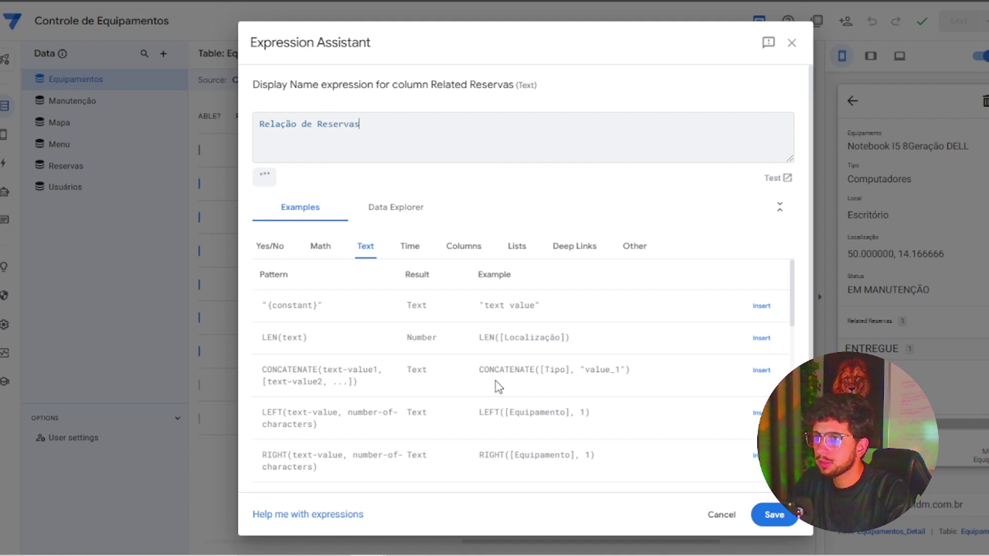
key(Tab)
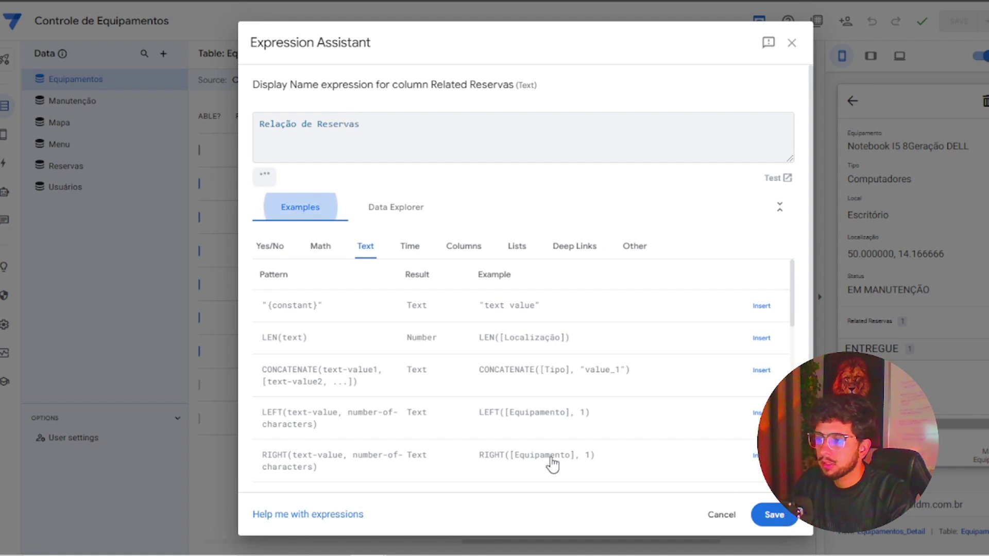
click(773, 514)
Set the display name of the Related Manutençãos column to "Relação de Manutenção".
click(480, 420)
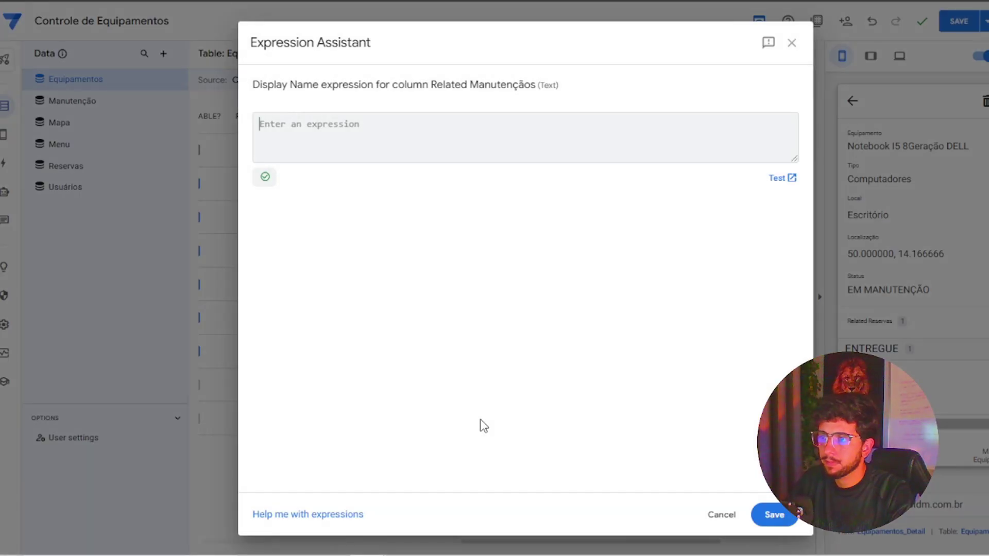
text(Relação de Manutenção)
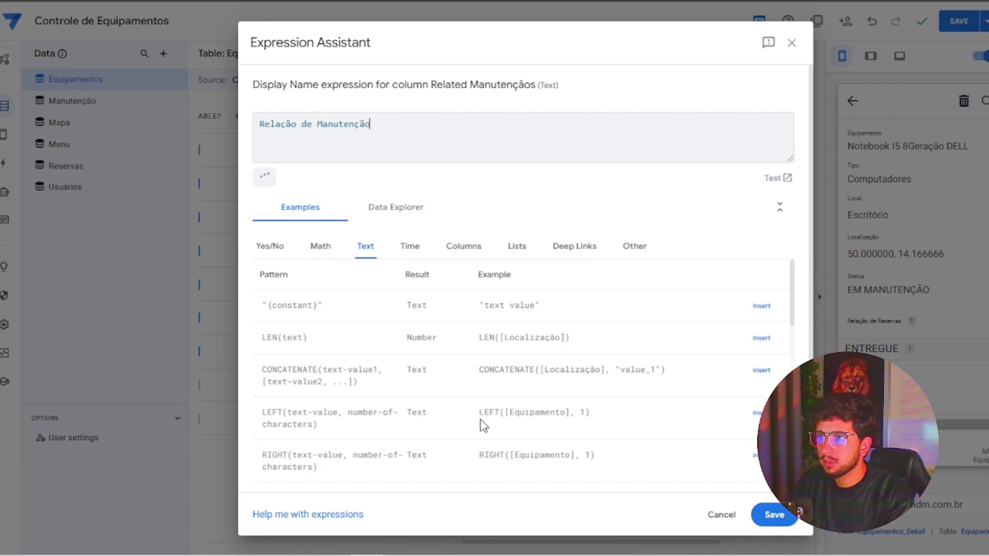
key(Tab)
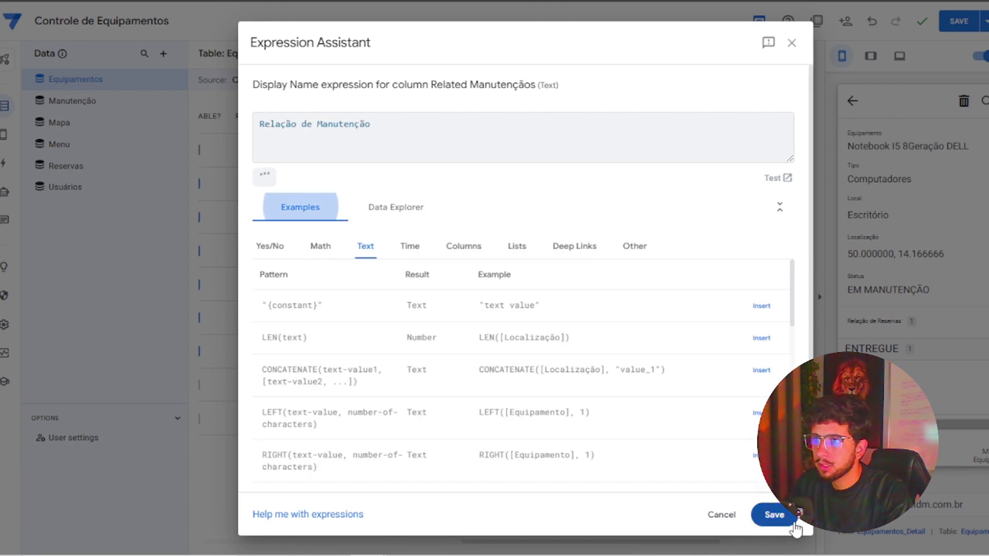
key(ctrl+Return)
Check the renamed related lists in the app preview and save the app.
scroll(922, 345, down, 4)
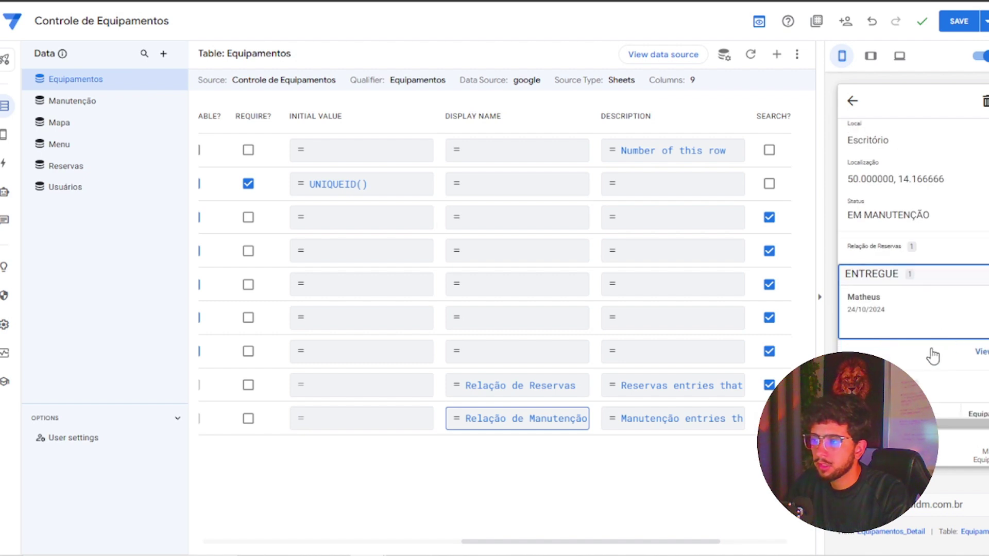
scroll(930, 299, up, 2)
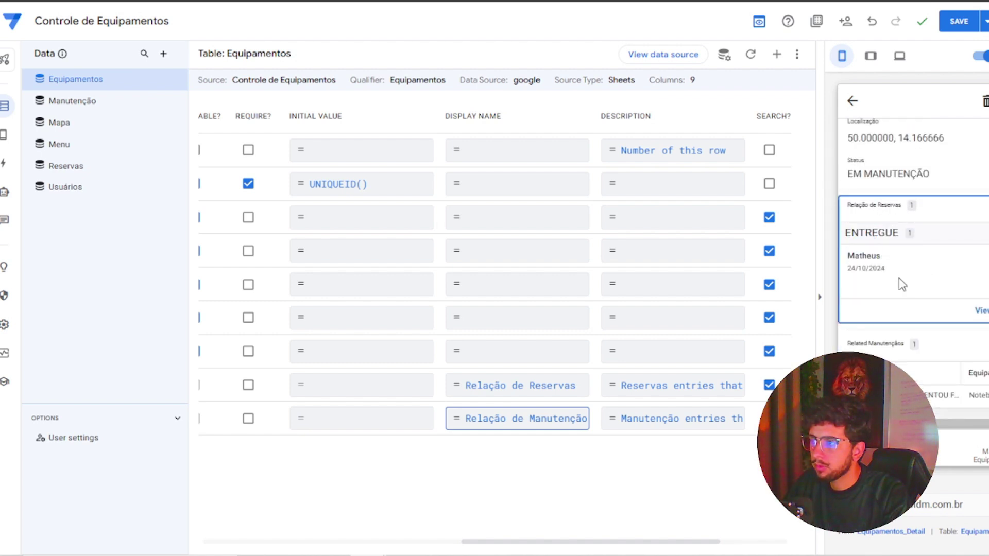
scroll(913, 223, down, 2)
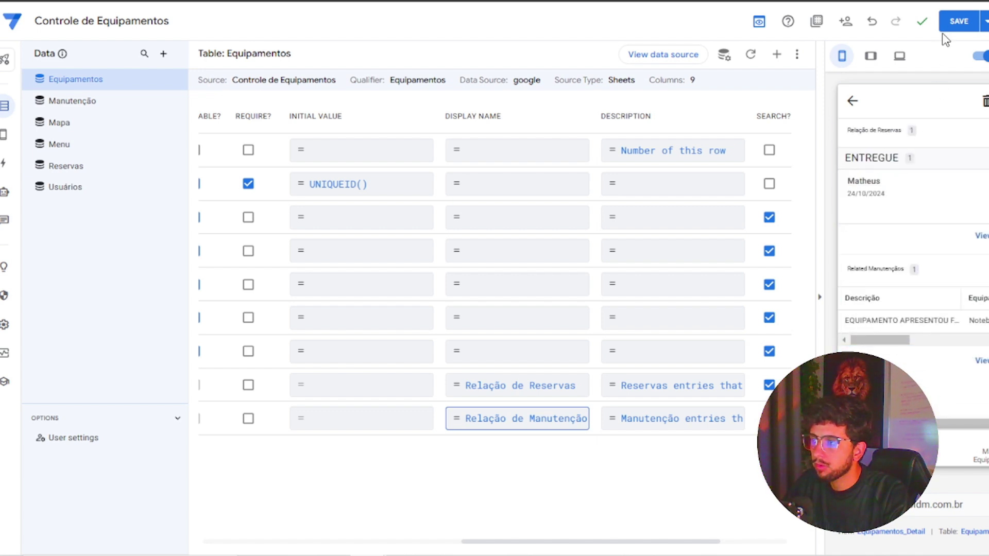
click(957, 21)
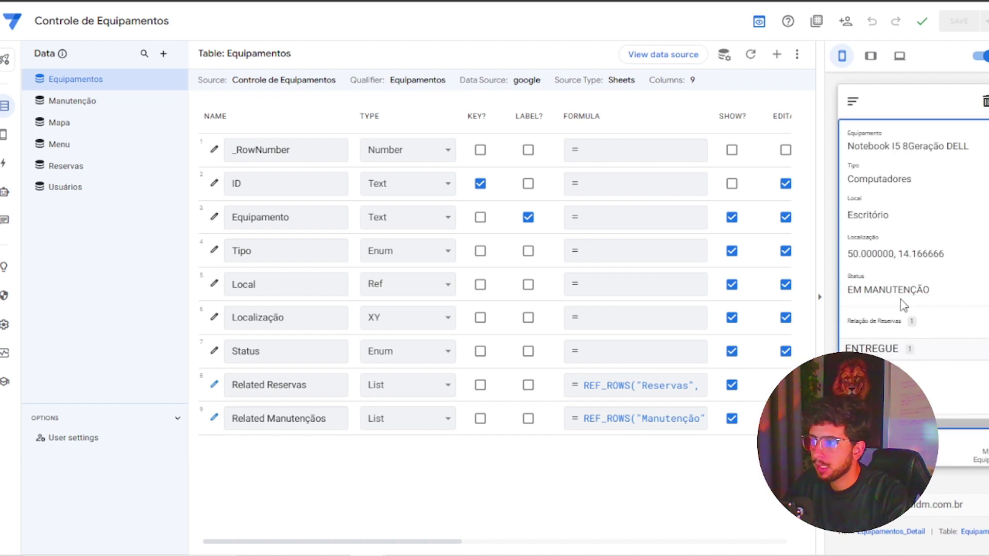
Open the Reservas reference view's settings and show that view in the preview.
scroll(902, 306, down, 1)
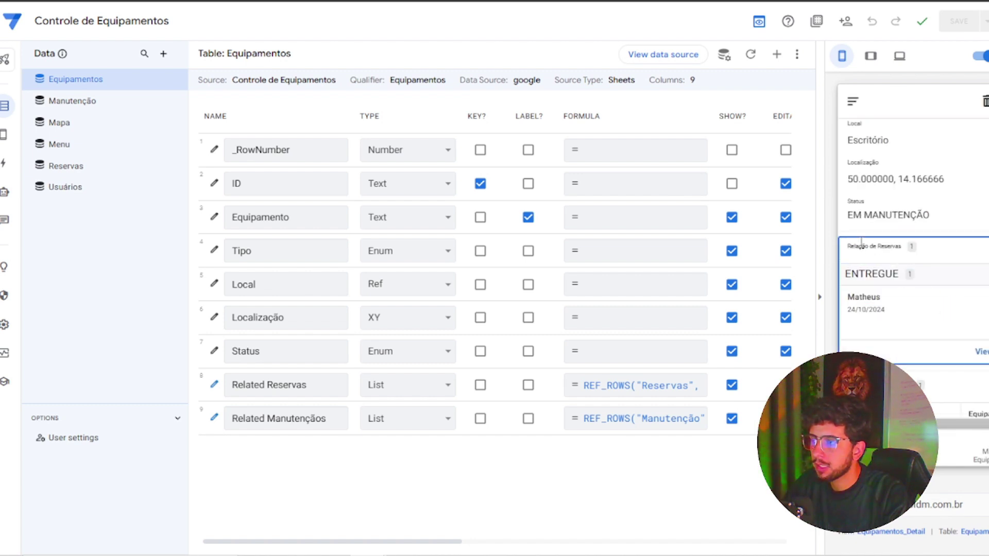
mouse_move(3, 134)
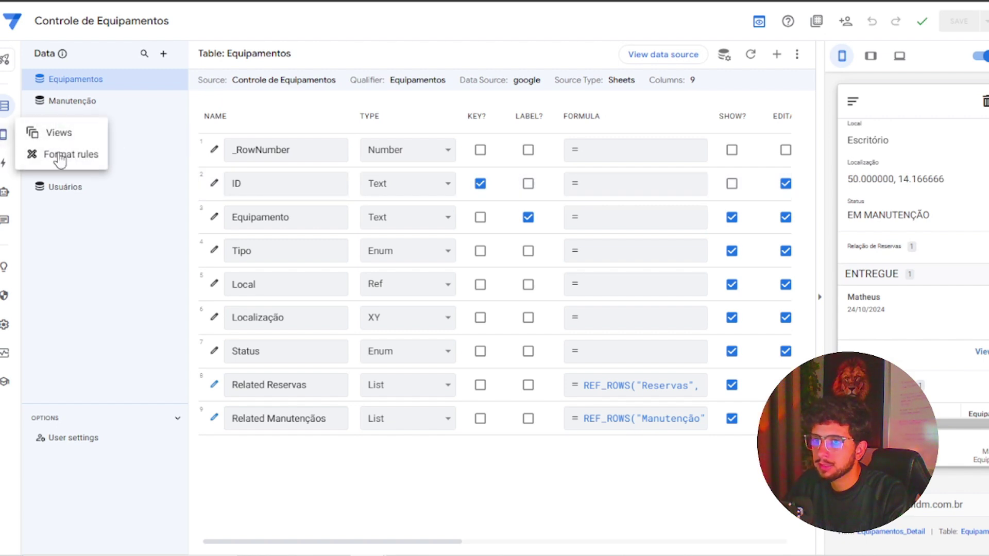
click(59, 132)
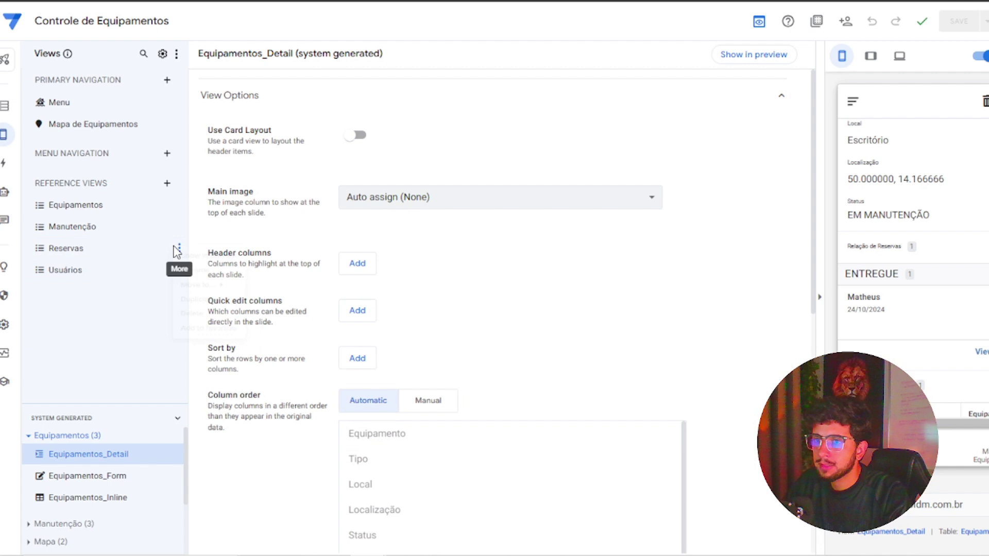
click(179, 248)
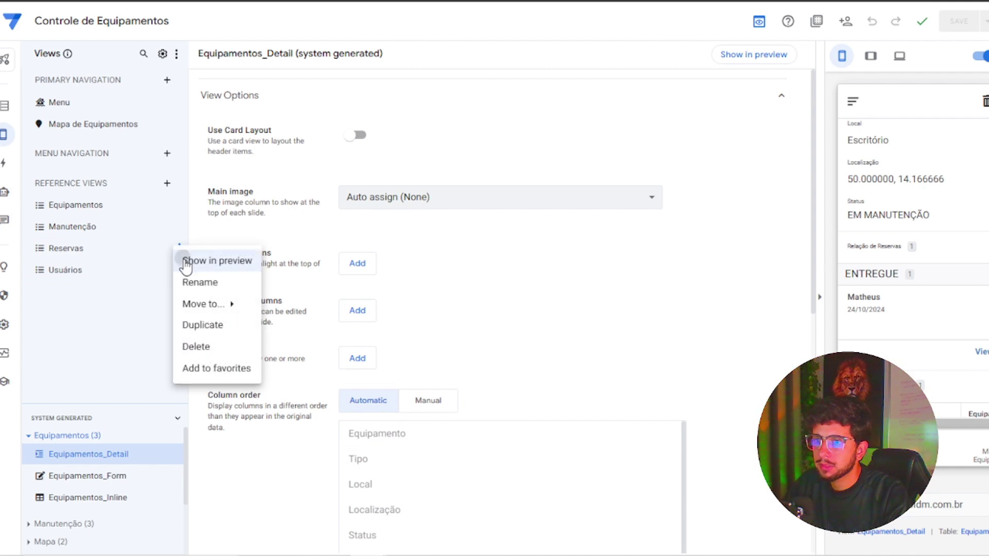
click(187, 263)
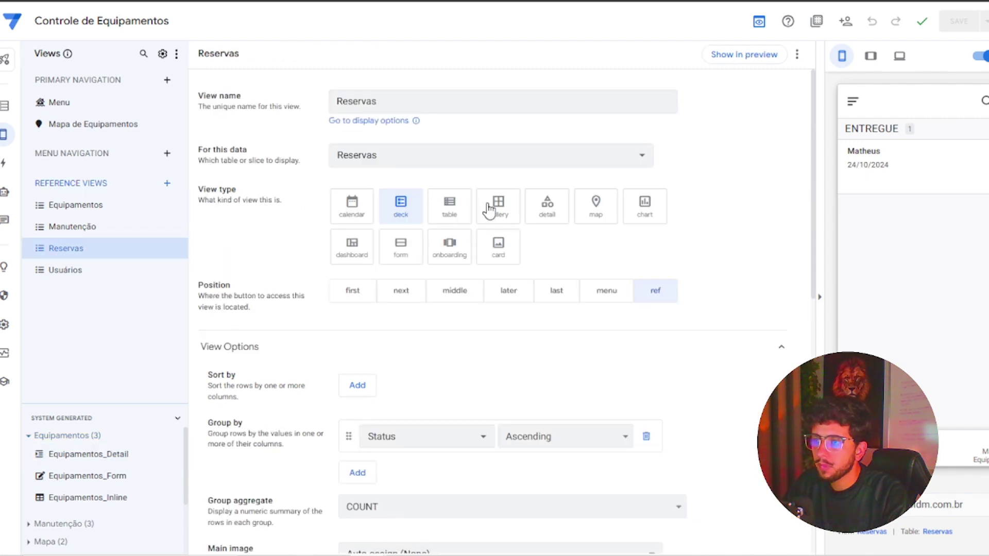
Try the card view type for the Reservas view and return it to deck.
scroll(463, 303, down, 2)
scroll(441, 289, up, 2)
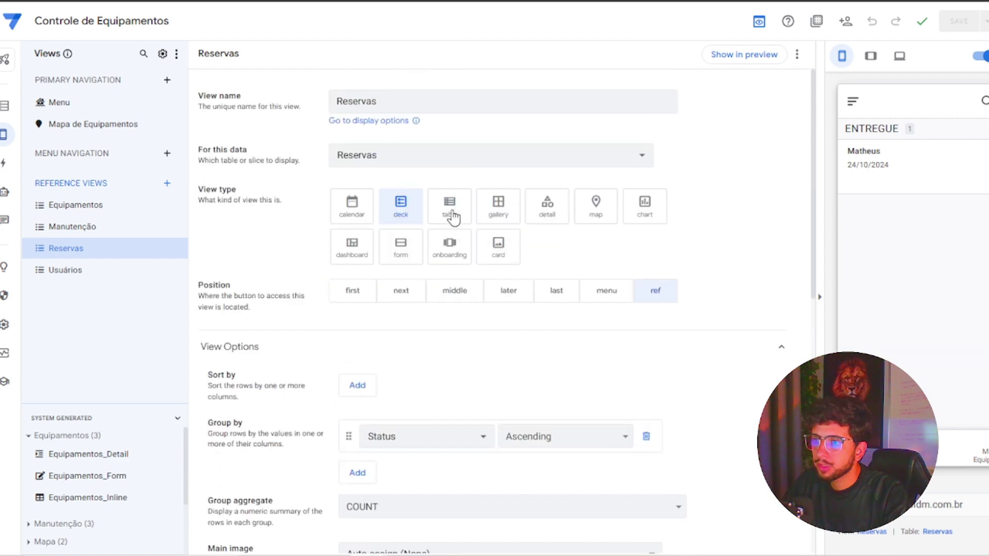
click(498, 247)
scroll(494, 273, down, 2)
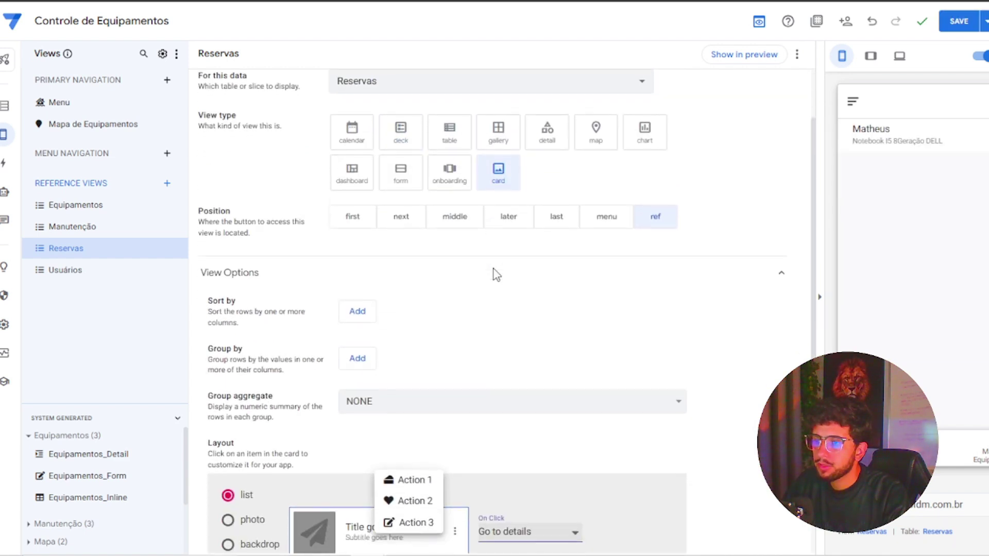
scroll(395, 239, up, 2)
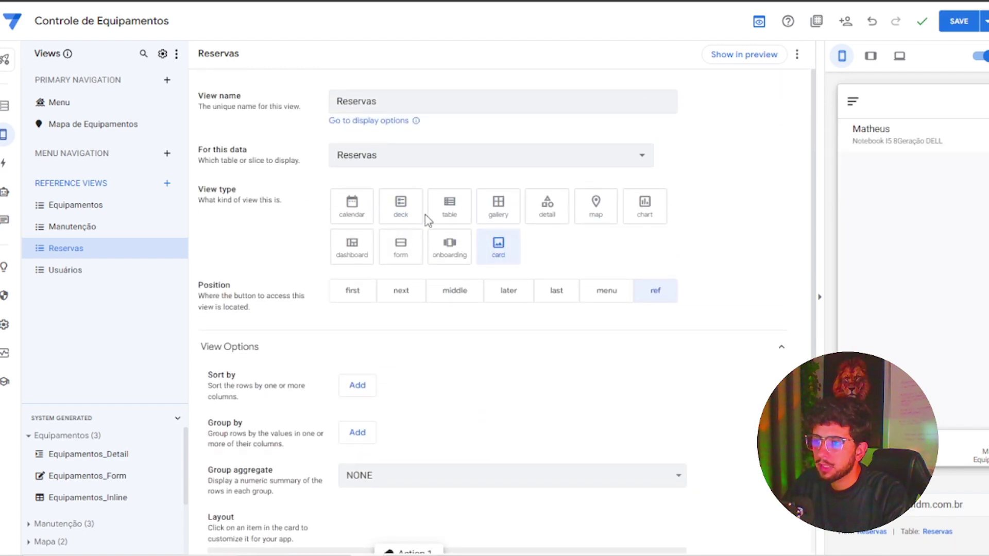
click(403, 209)
Set the Reservas view's primary header to Usuário and its secondary header to Equipamento.
scroll(421, 271, down, 3)
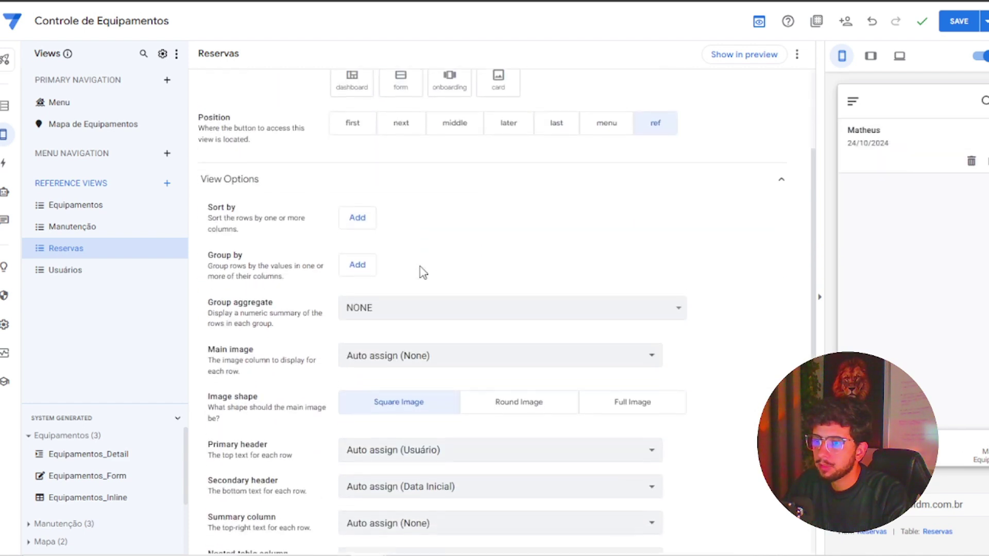
scroll(423, 272, down, 3)
click(422, 323)
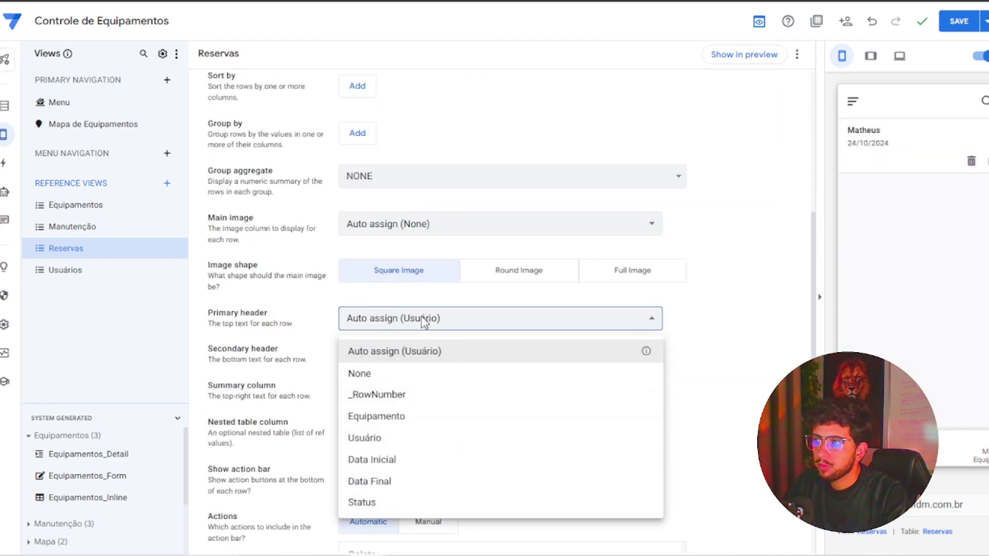
click(417, 351)
click(411, 324)
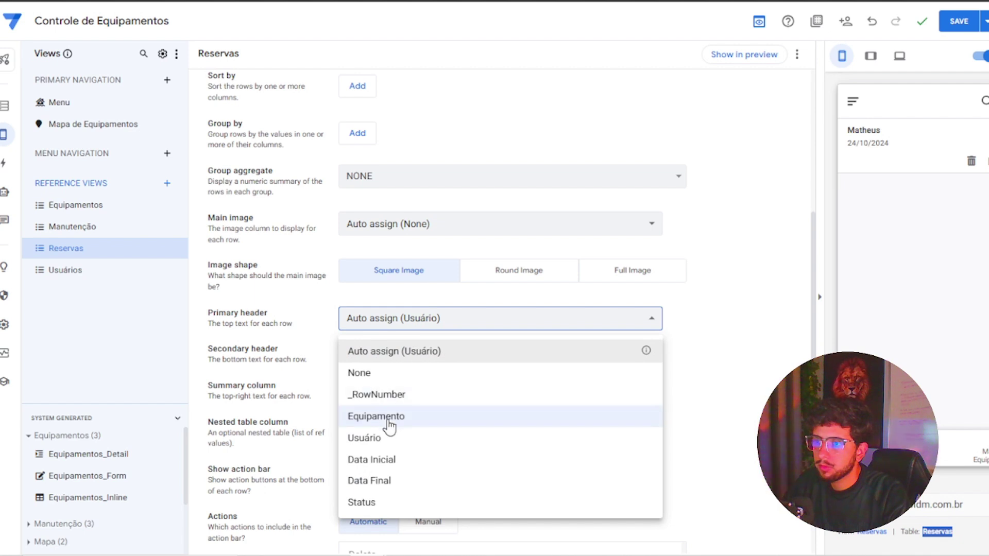
click(412, 437)
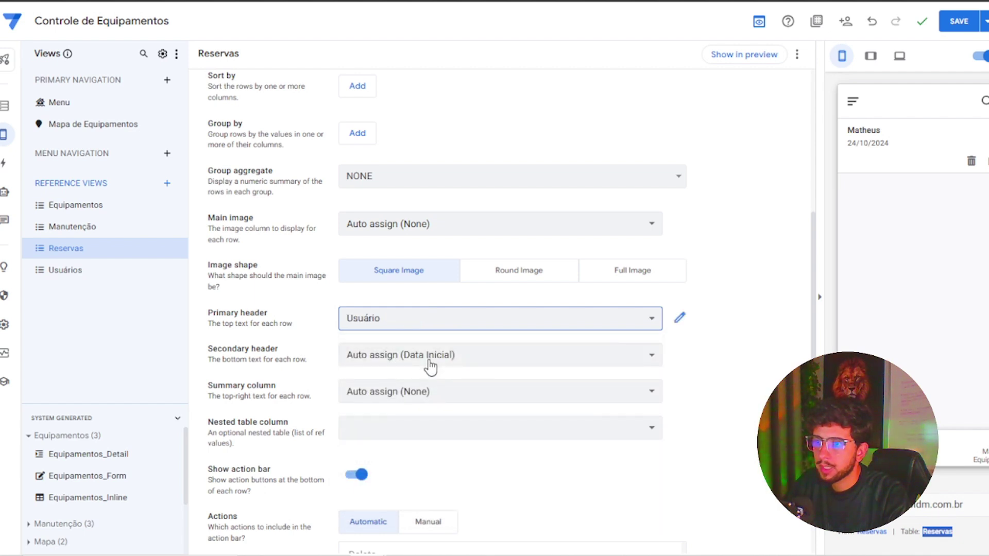
click(424, 367)
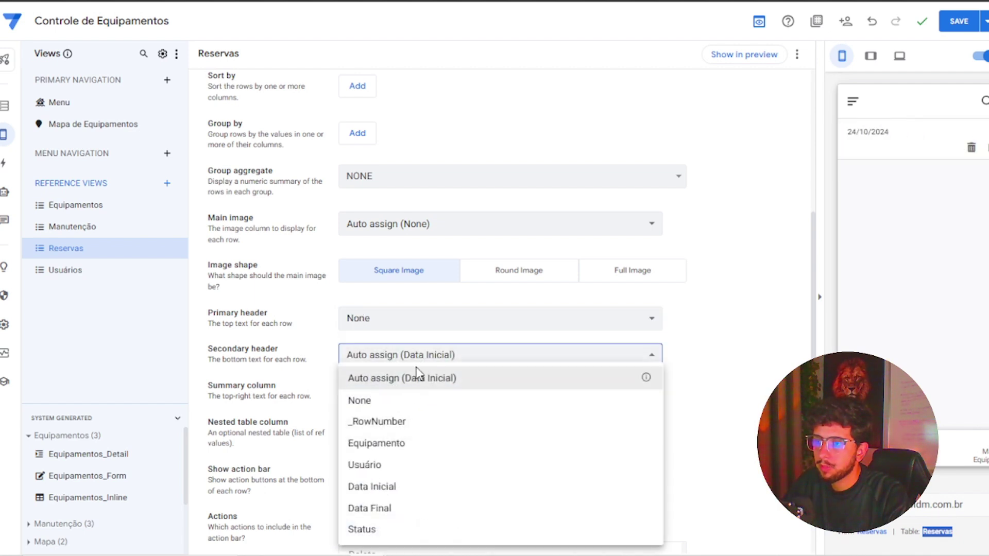
click(395, 444)
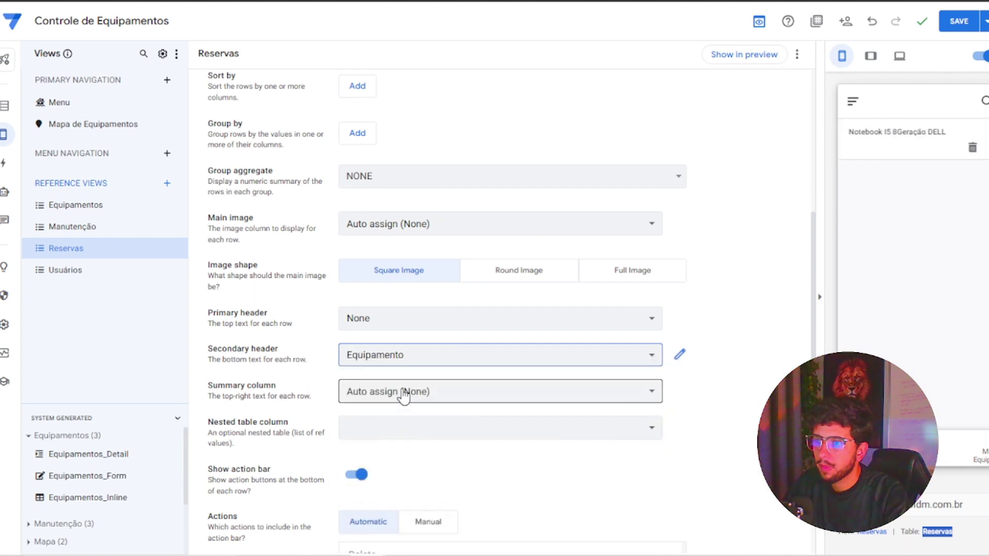
click(425, 324)
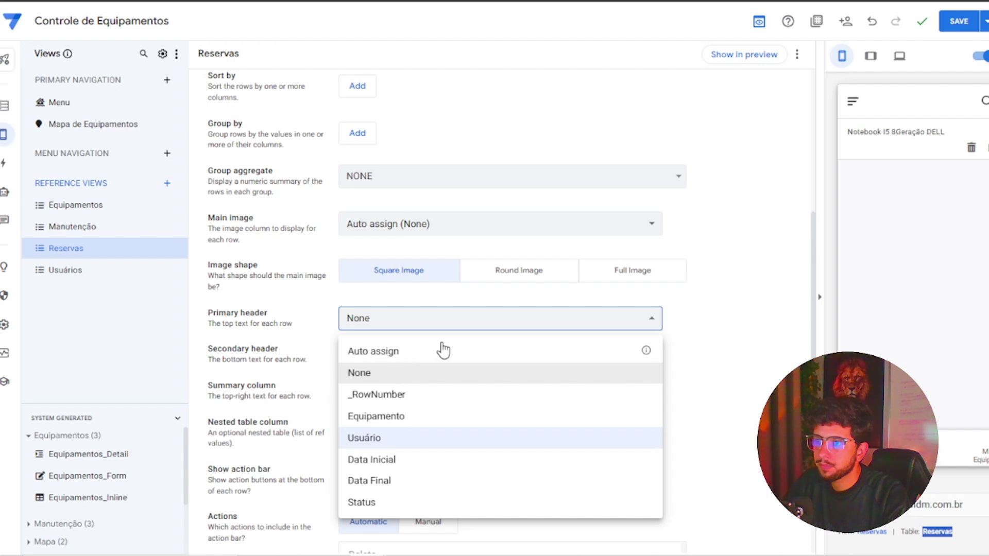
click(432, 438)
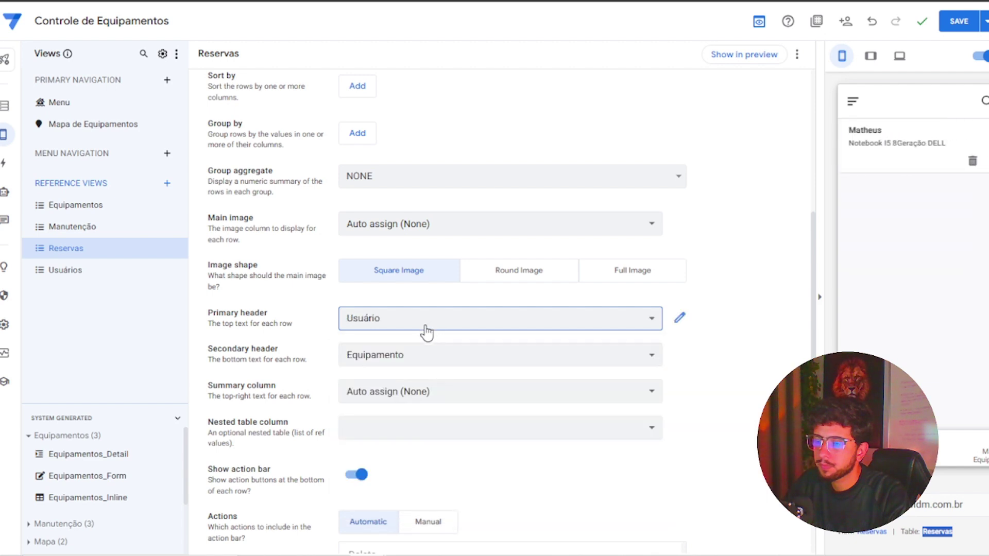
Set the summary column of the Reservas view to Status.
click(478, 397)
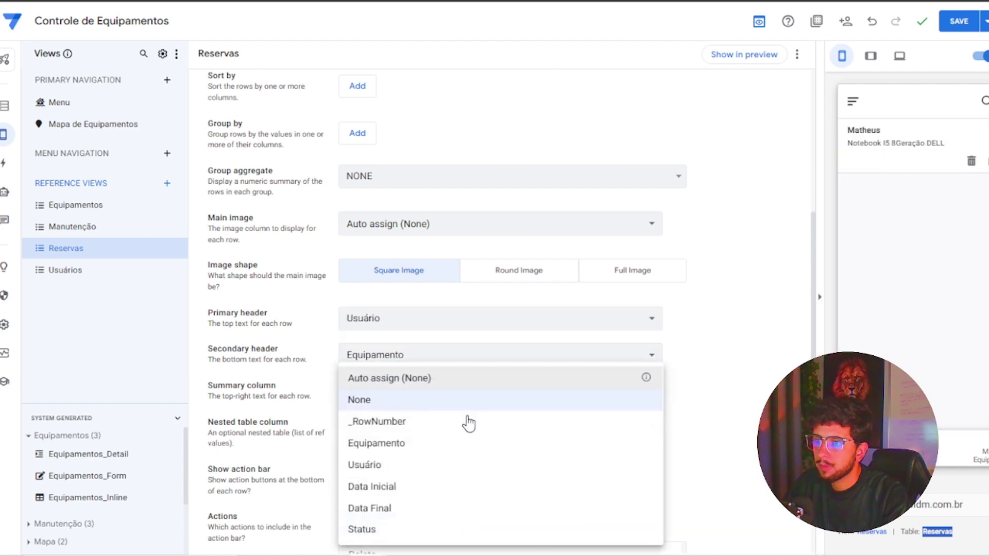
click(404, 509)
click(466, 381)
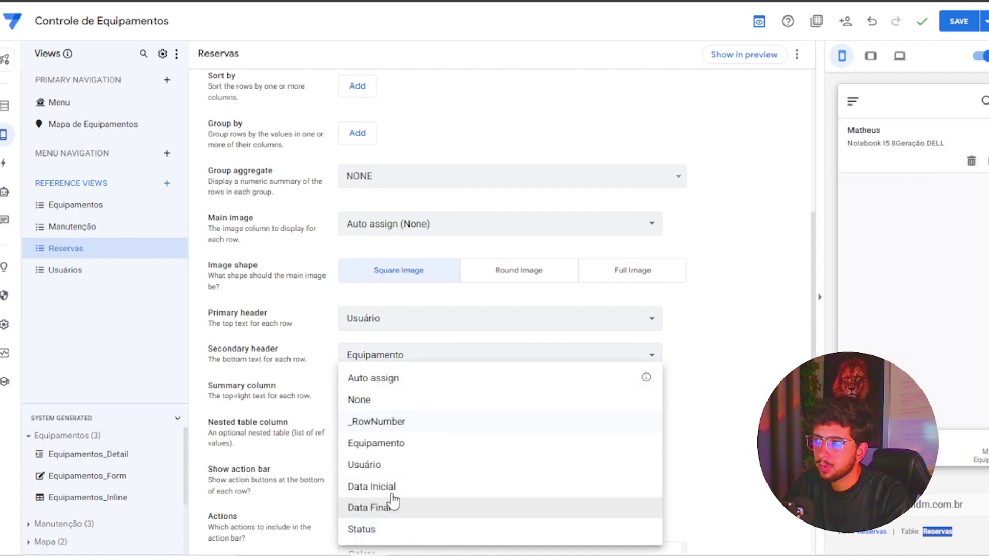
click(380, 527)
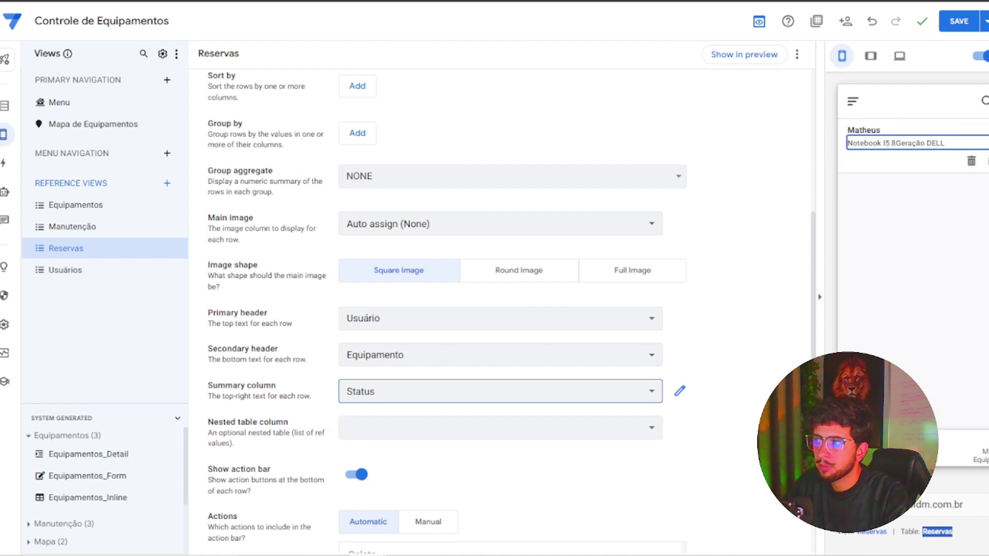
Group the Reservas view's rows by Status in ascending order.
scroll(565, 254, up, 2)
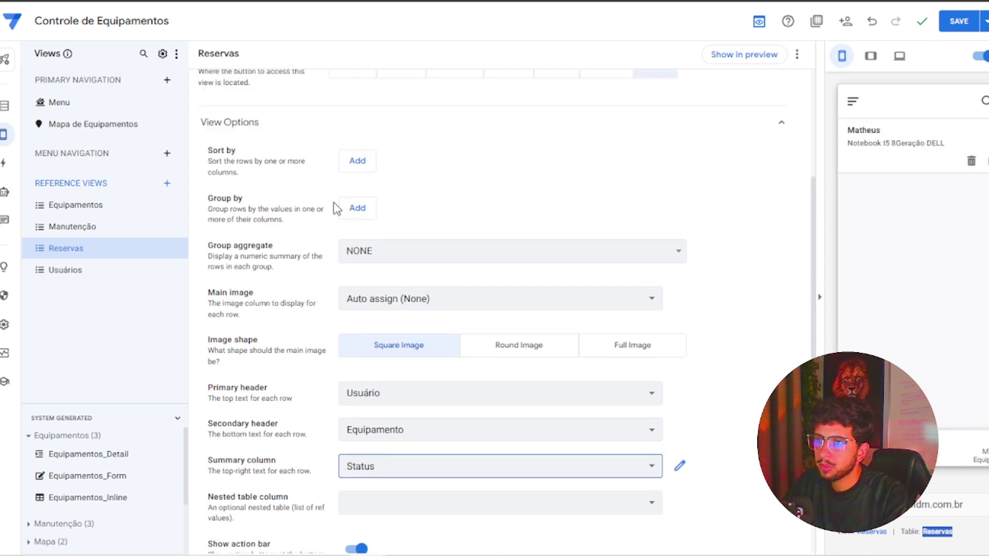
click(359, 207)
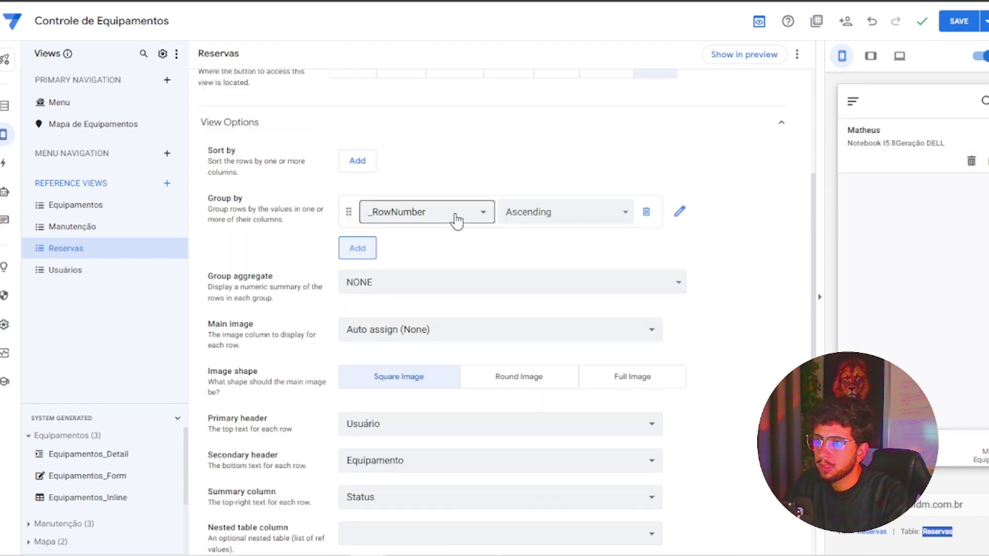
click(454, 217)
click(408, 352)
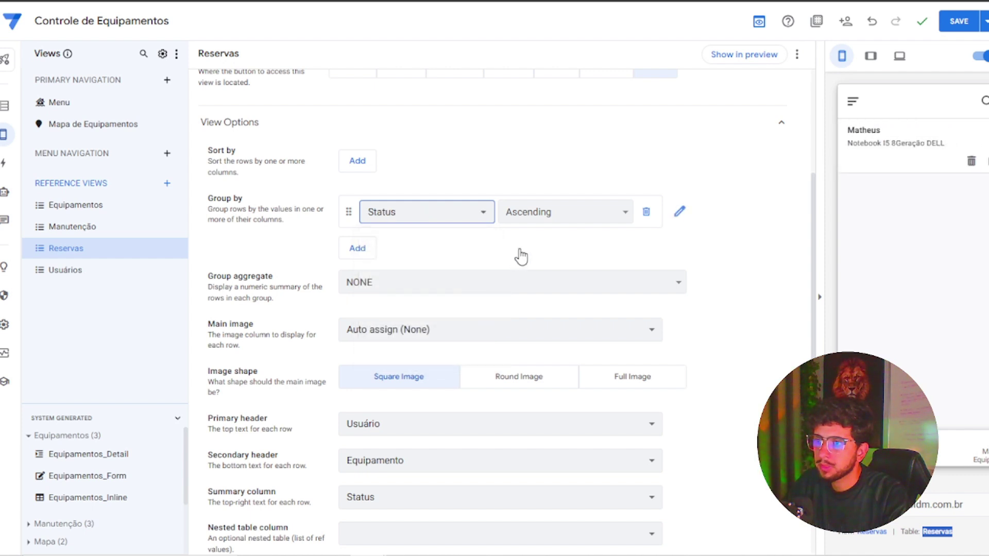
Set the summary column of the Reservas view to Data Final.
click(579, 219)
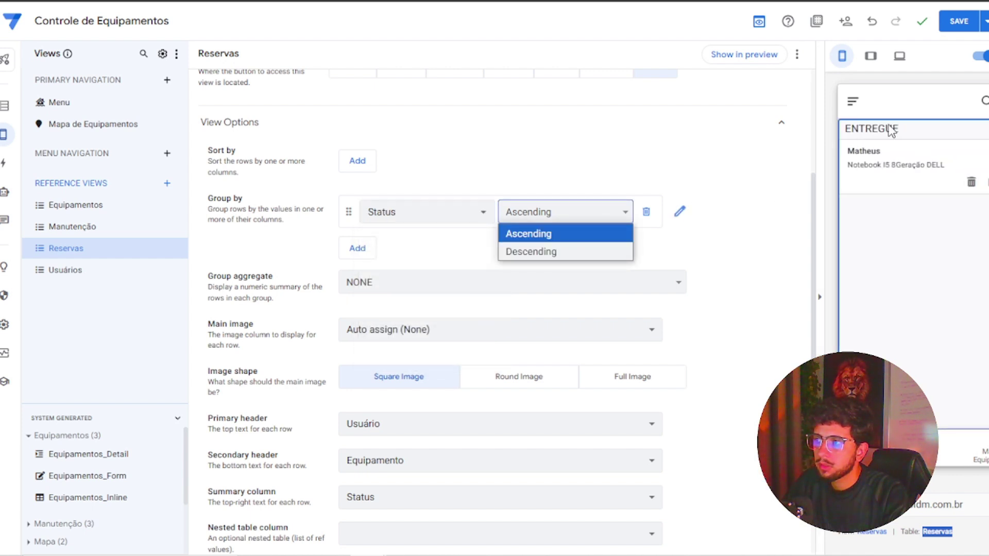
click(746, 221)
scroll(459, 259, down, 1)
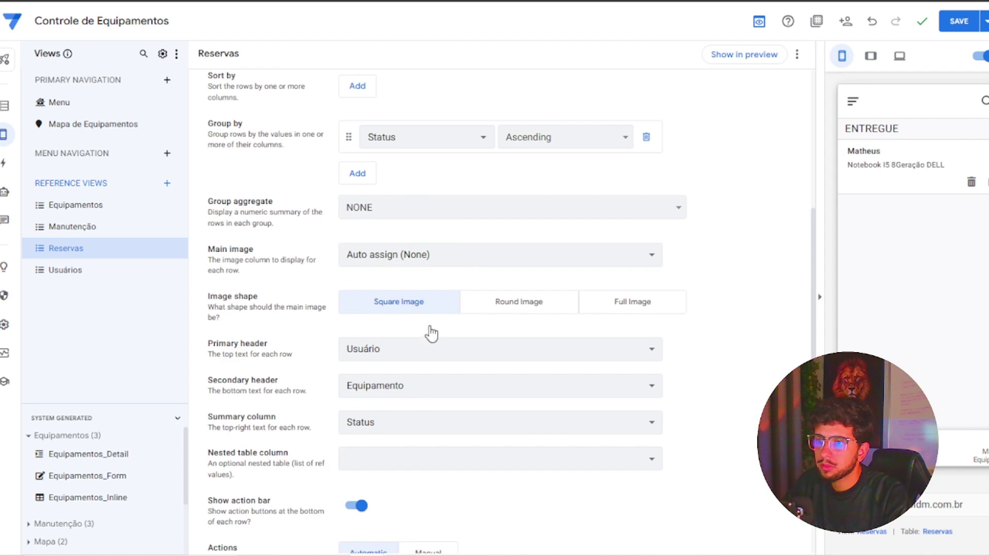
click(403, 427)
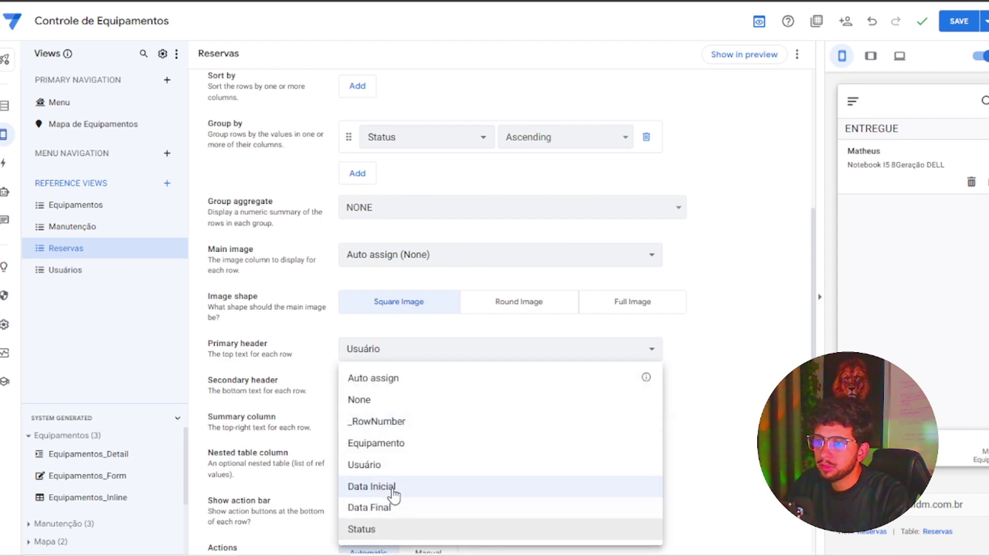
click(386, 507)
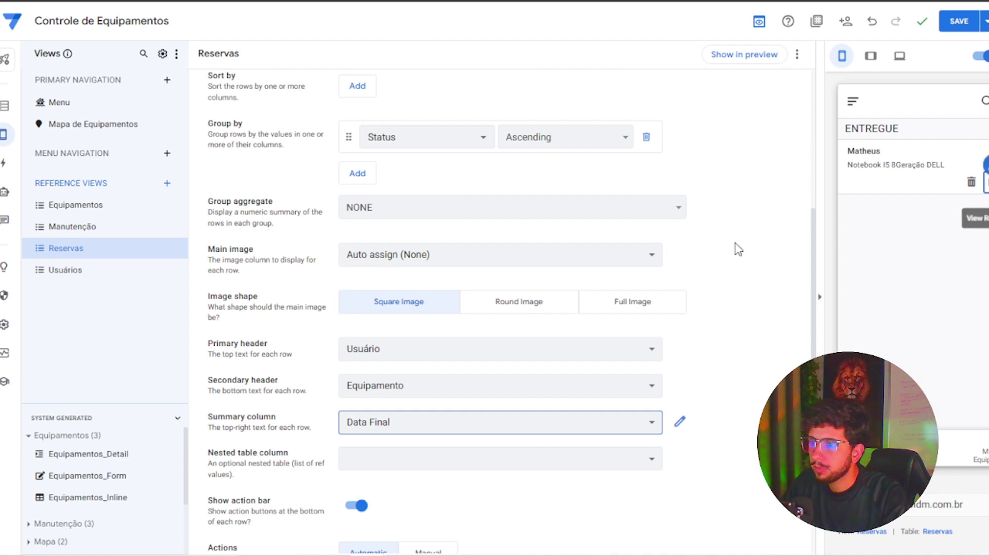
Remove Delete, Edit and View Ref (Equipamento) from the Reservas view's manual action list, turn off its action bar and save the app.
scroll(659, 309, down, 4)
click(435, 327)
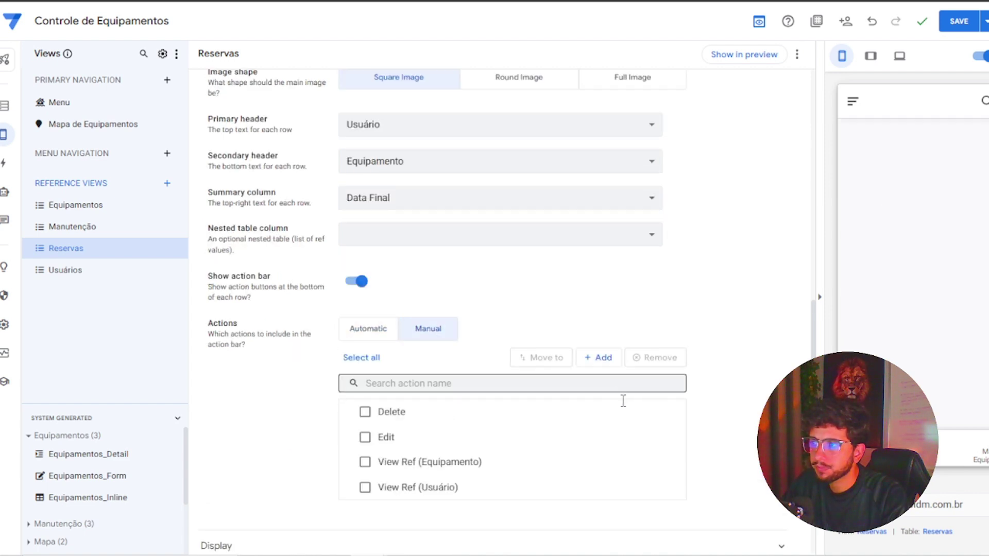
click(675, 412)
click(674, 411)
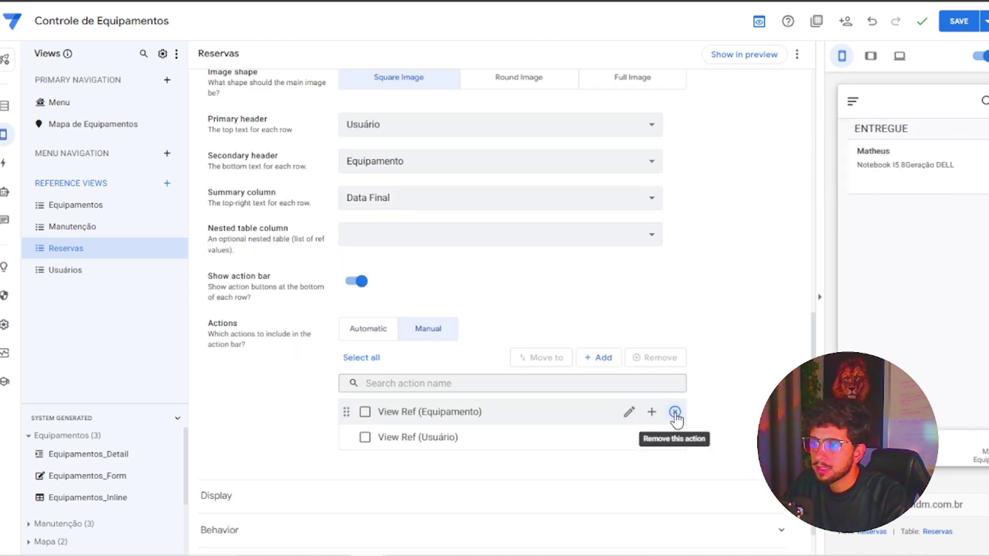
click(674, 412)
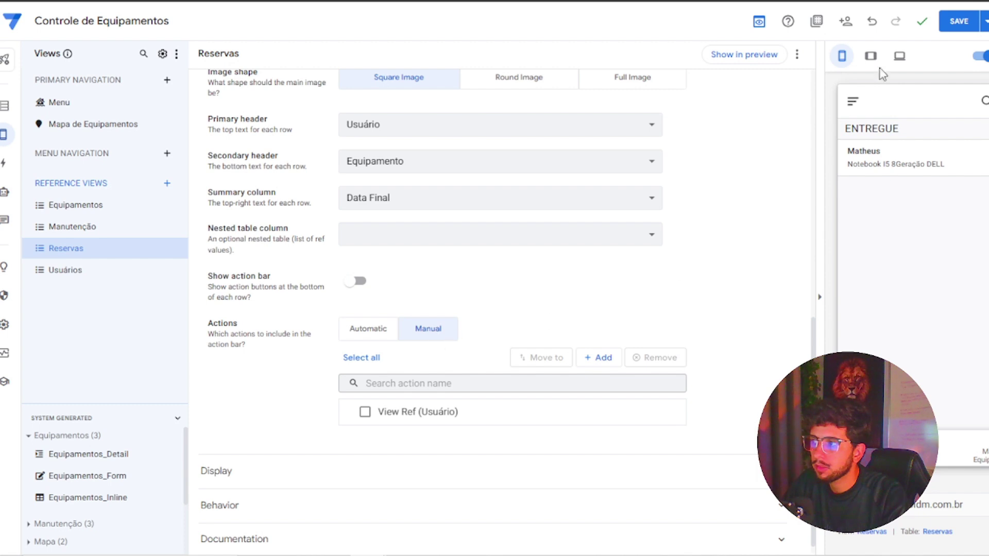
click(961, 22)
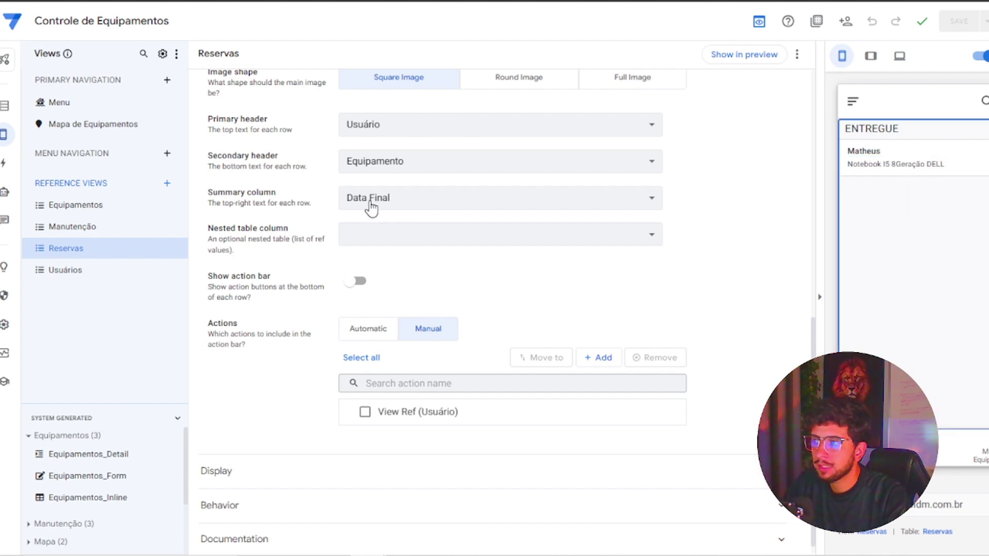
Create a new action for the Reservas table and name it Entregue.
click(4, 163)
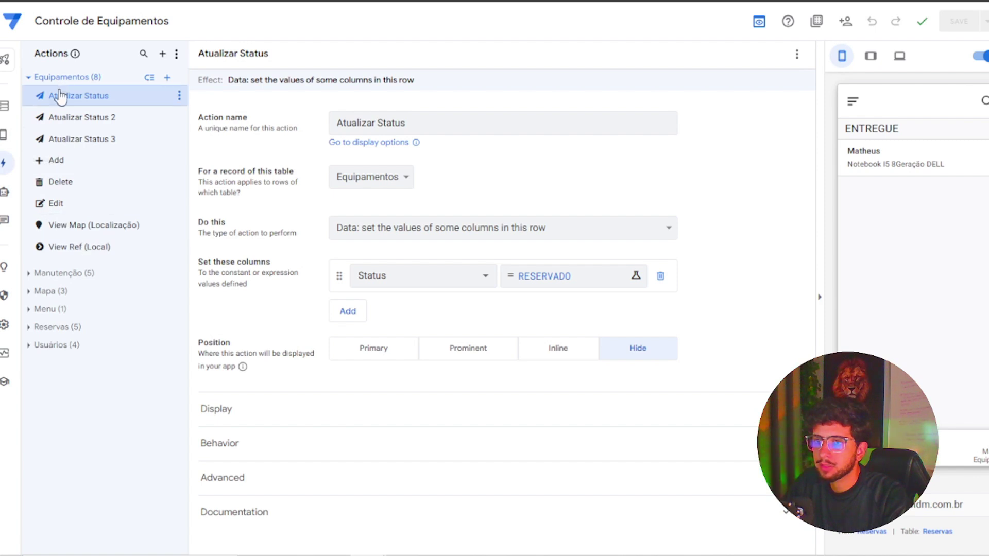
click(29, 78)
click(29, 151)
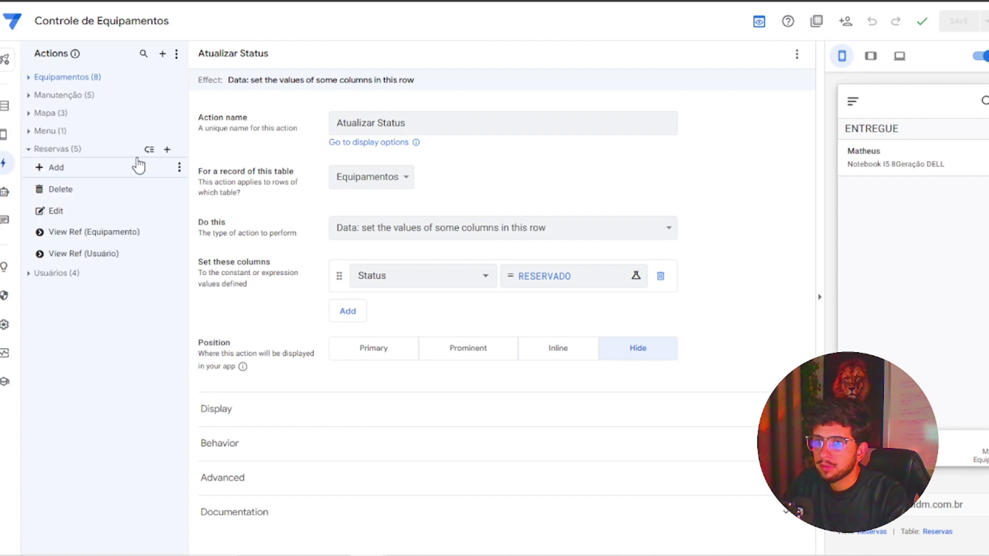
click(167, 150)
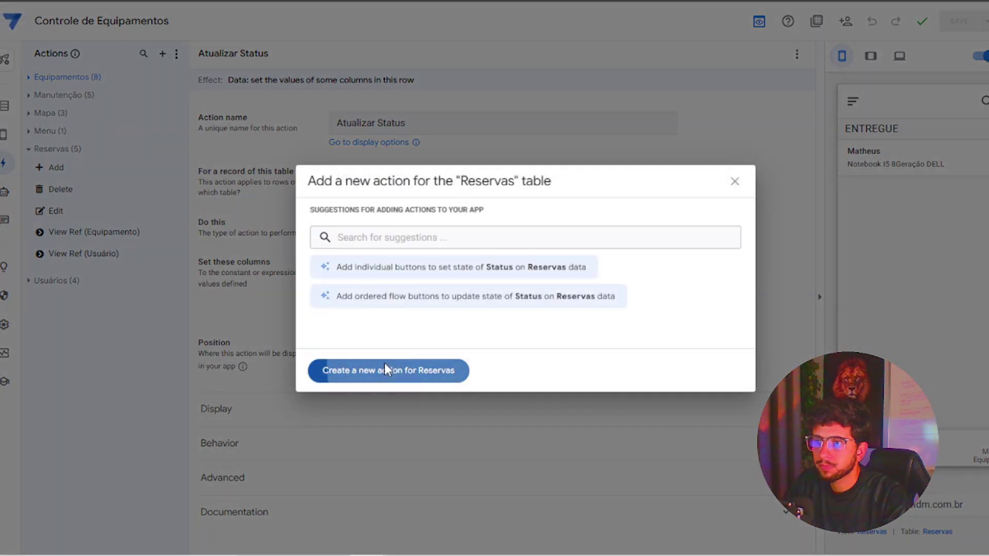
click(407, 369)
triple_click(412, 121)
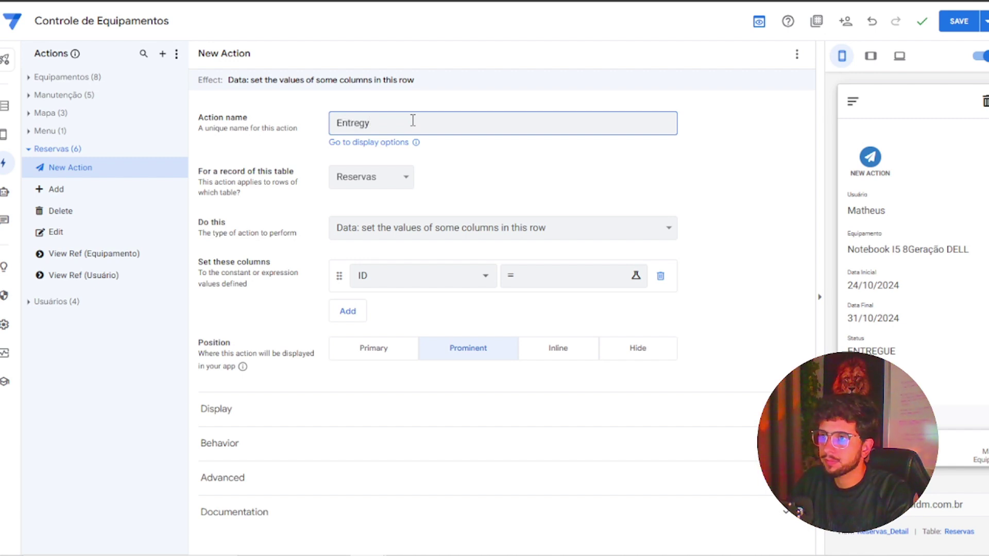
key(Return)
Make the Entregue action set the values of some columns in the row, with Status set to Entregue.
click(429, 230)
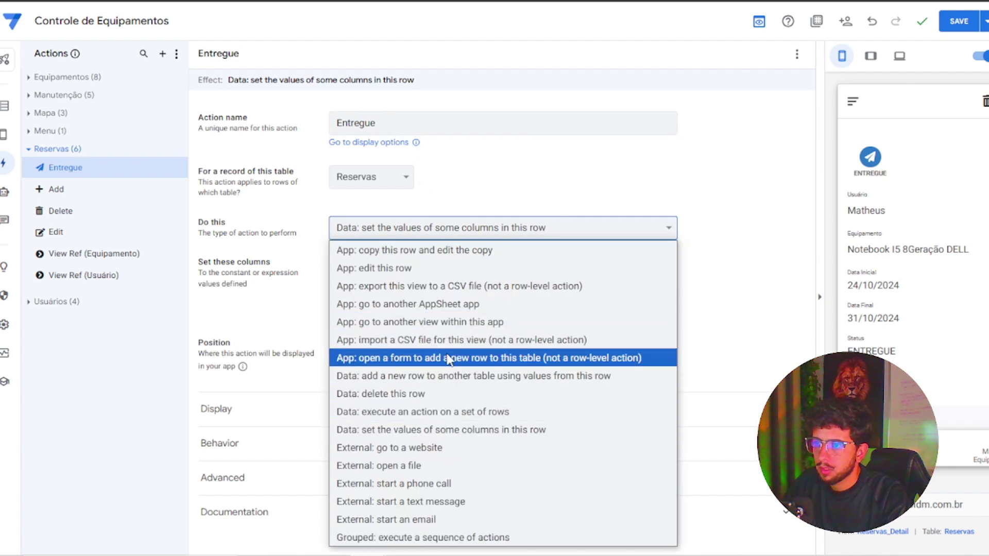
click(442, 430)
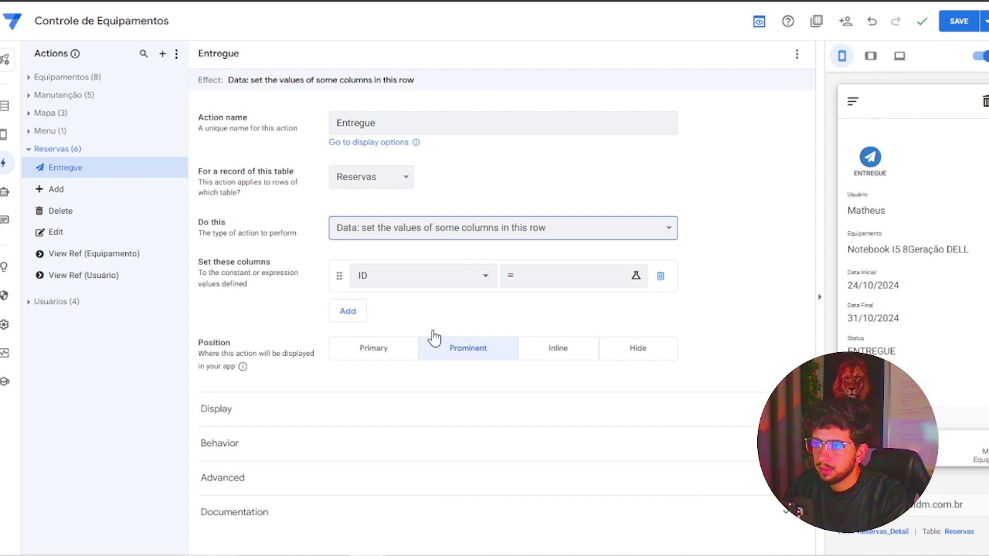
click(454, 273)
click(407, 413)
click(541, 277)
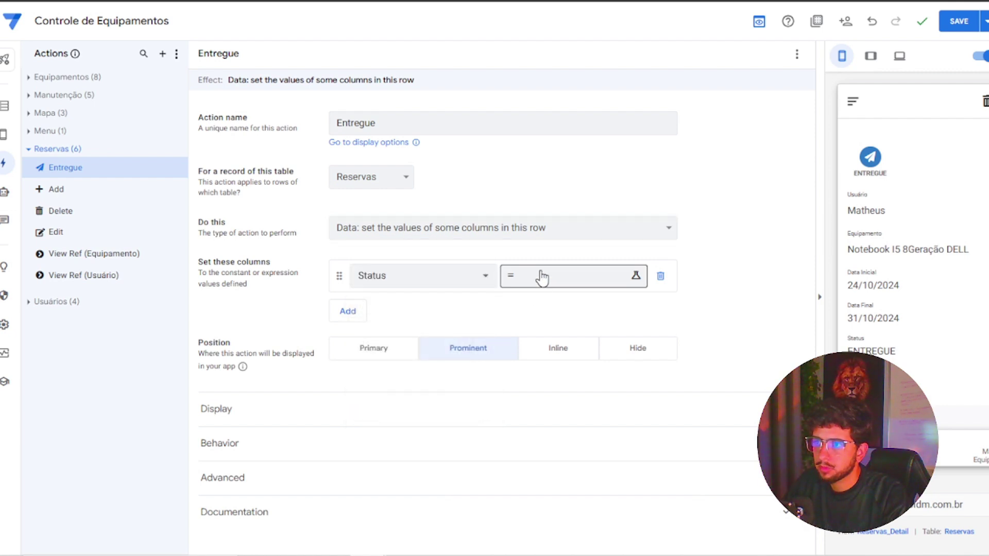
text(Entregue)
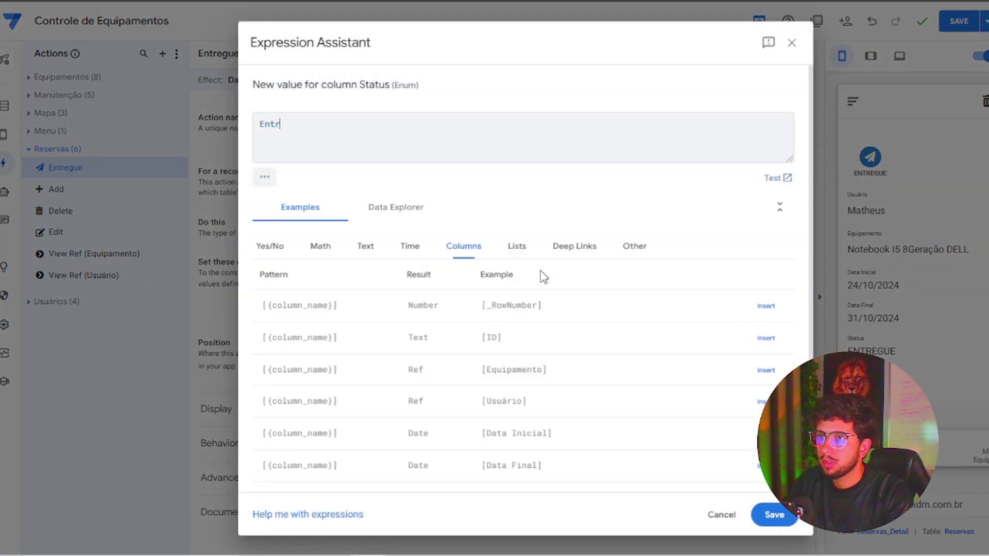
click(774, 515)
Position the Entregue action inline and attach it to the Status column.
click(561, 363)
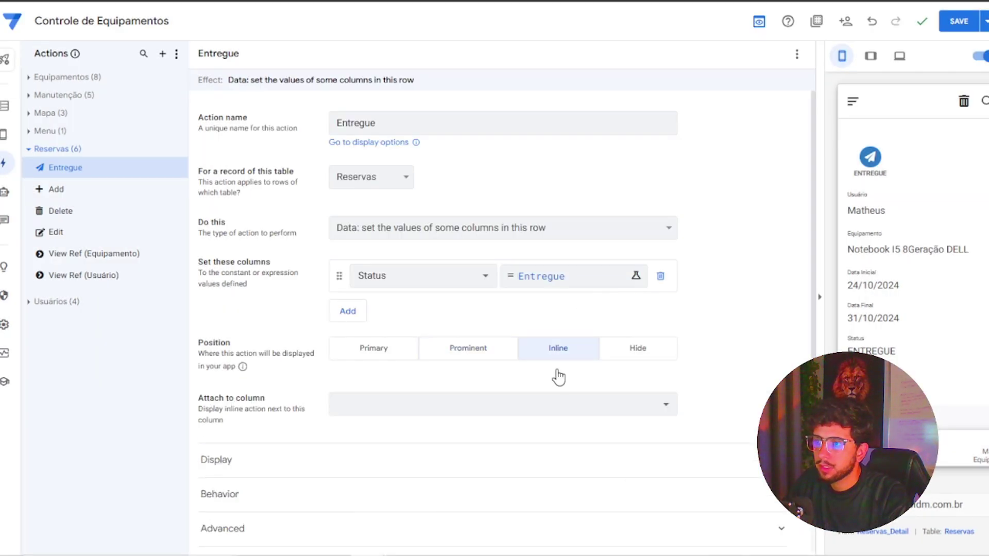
click(536, 407)
click(572, 527)
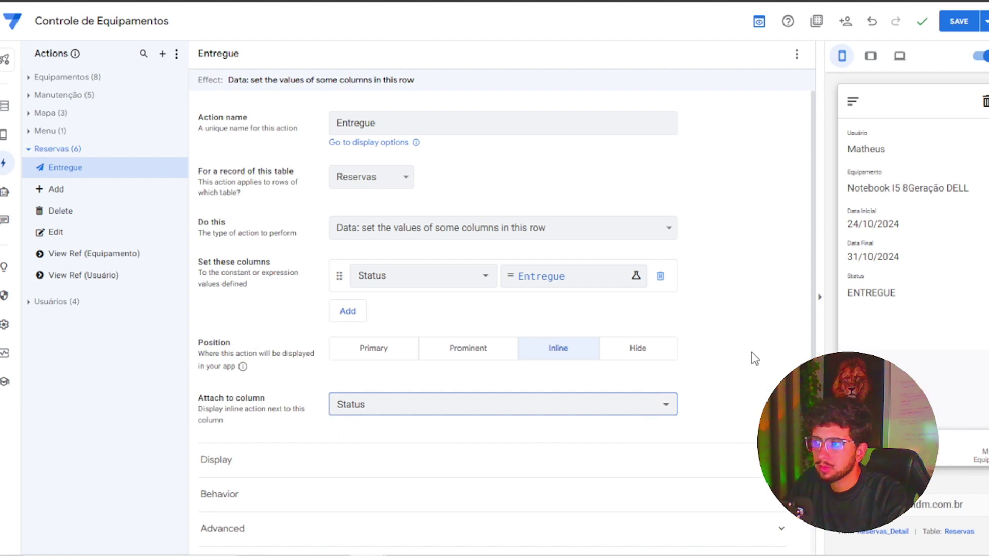
Find icons matching "check" and give the Entregue action the solid check-circle icon.
scroll(754, 359, down, 1)
click(386, 435)
click(419, 460)
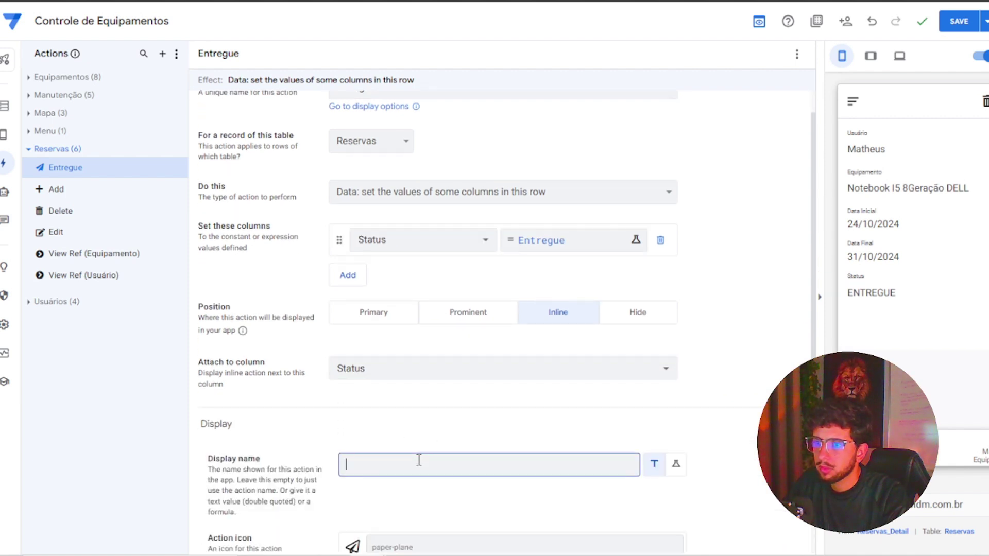
click(412, 547)
text(che)
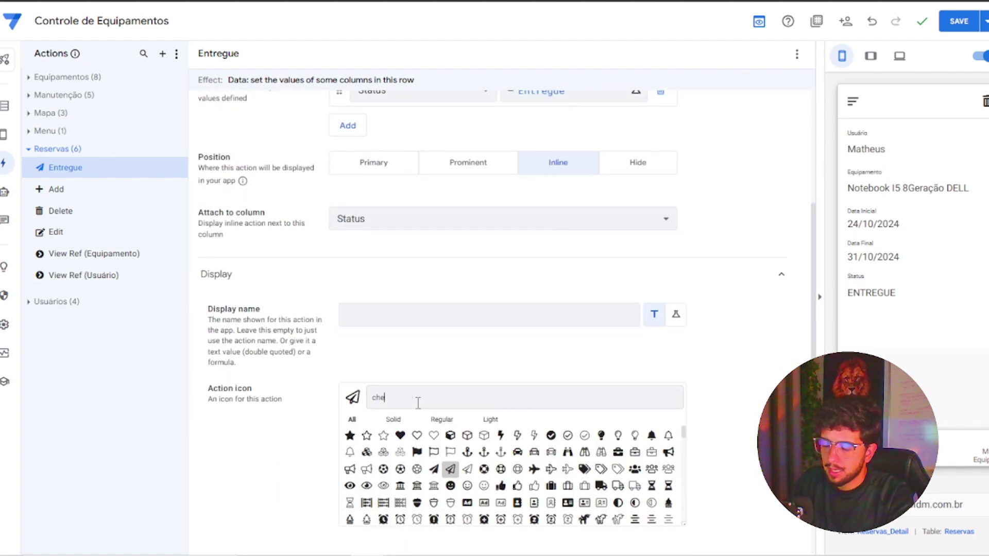
text(ck)
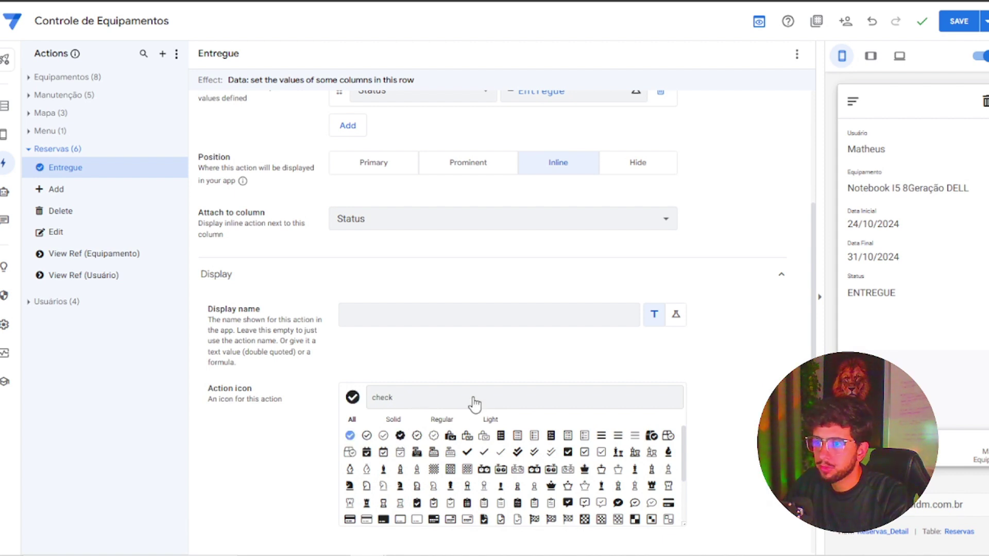
scroll(718, 368, down, 2)
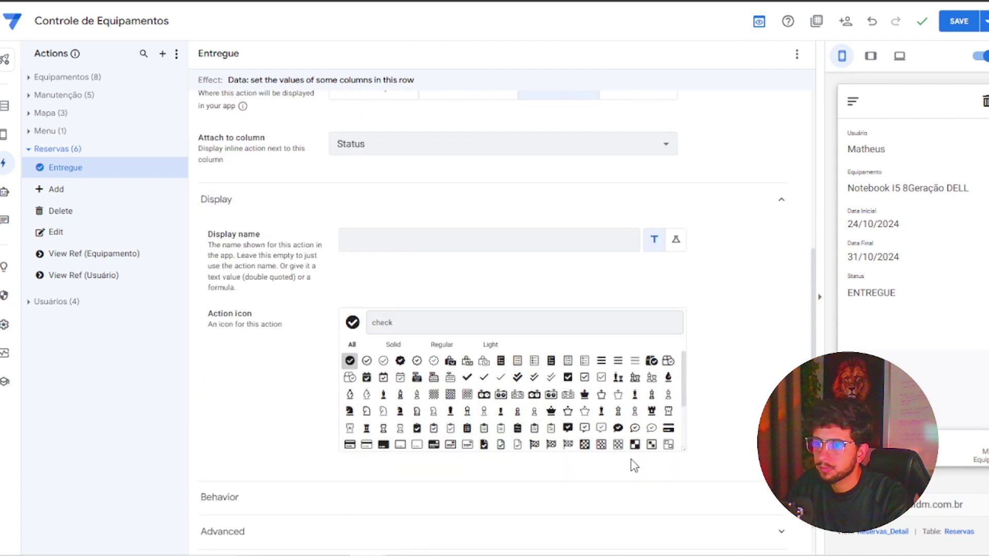
Duplicate the Entregue action and rename the copy Pendente.
click(180, 168)
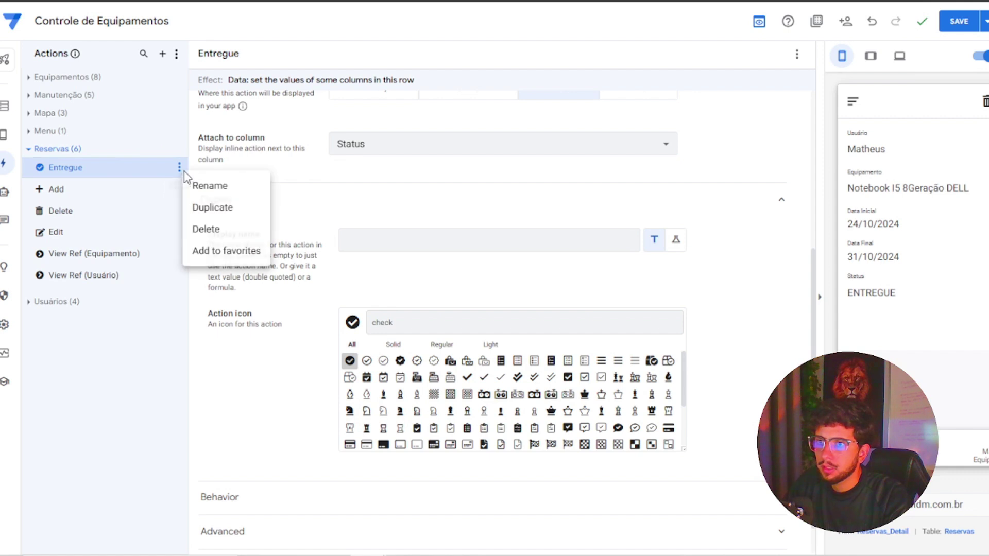
click(216, 207)
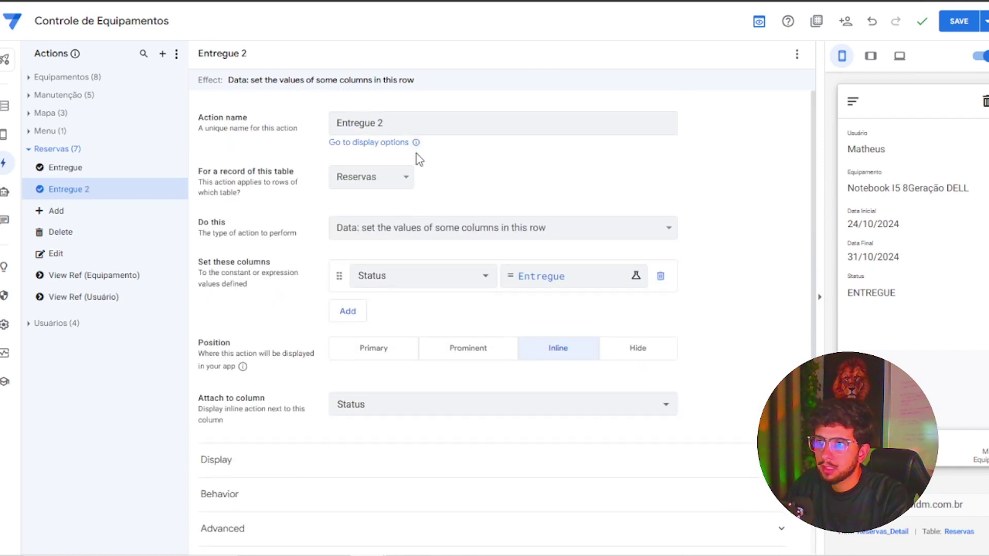
click(406, 128)
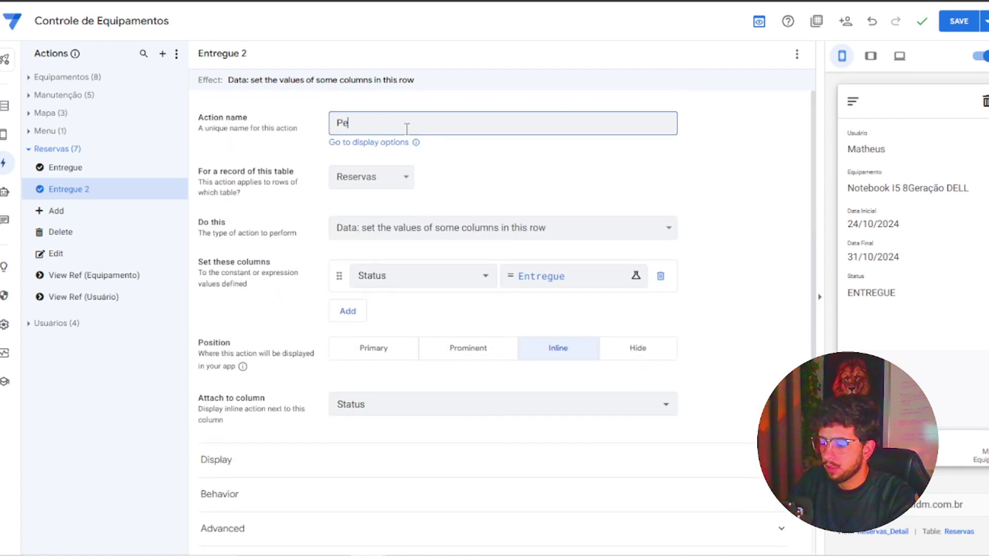
key(Tab)
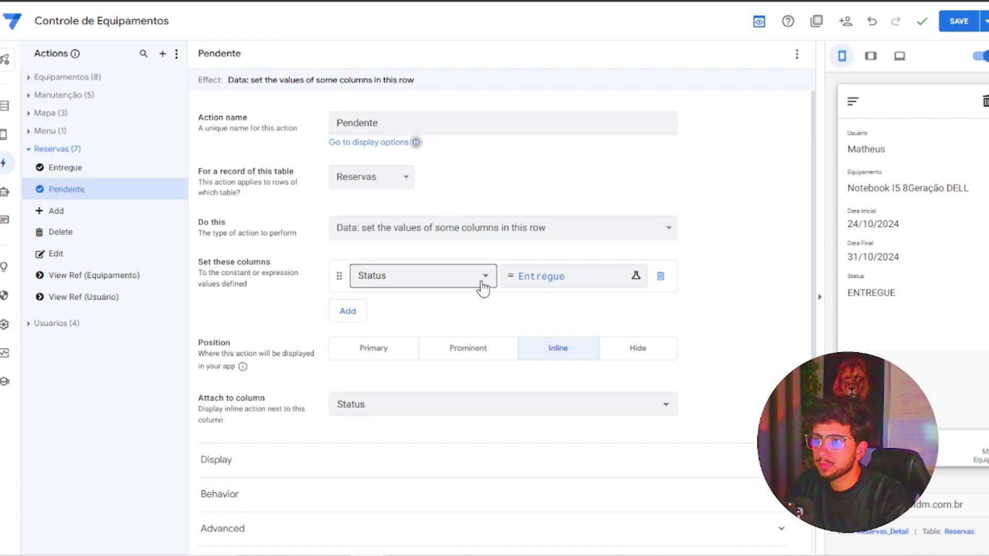
Set the Status value assigned by the Pendente action to Pendente.
click(482, 282)
click(577, 282)
click(577, 281)
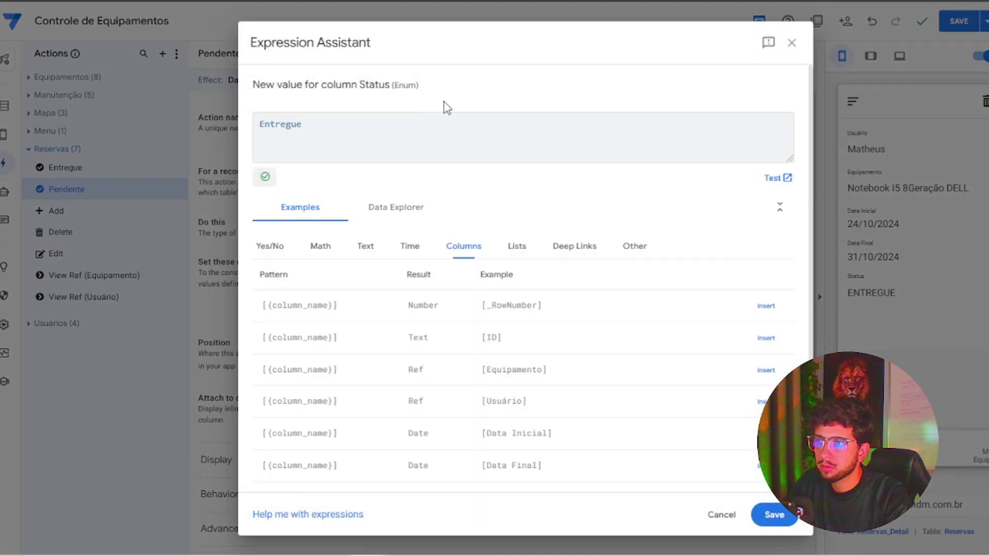
text(P)
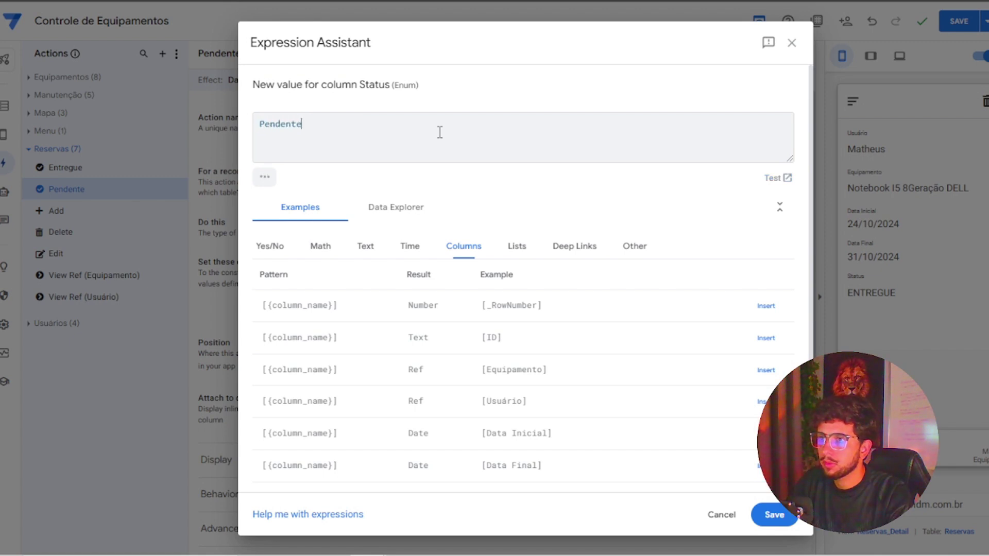
text(endente)
key(Tab)
key(Tab)
key(ctrl+Return)
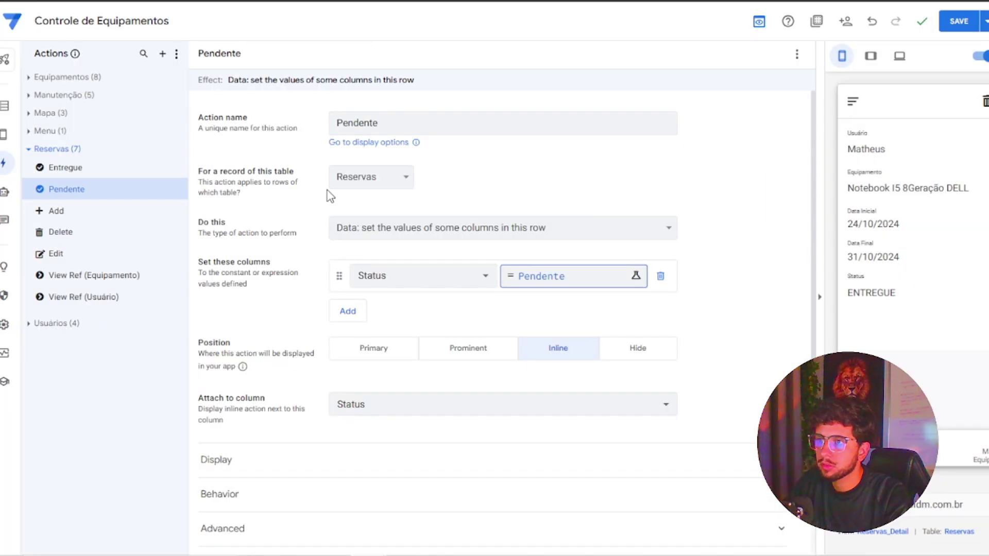
Find icons matching "warn" and give the Pendente action the solid warning triangle icon.
click(394, 462)
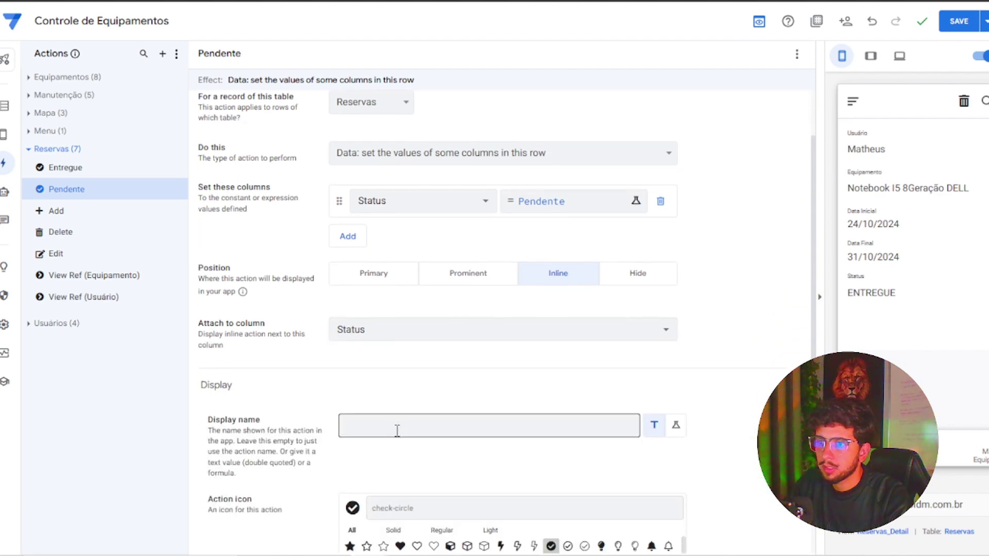
click(413, 501)
text(w)
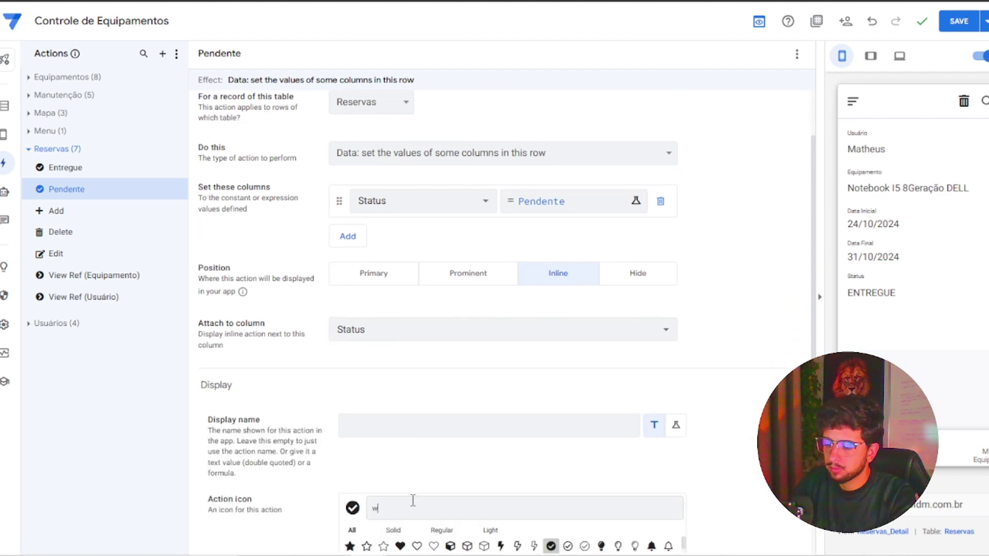
text(arn)
scroll(410, 500, down, 3)
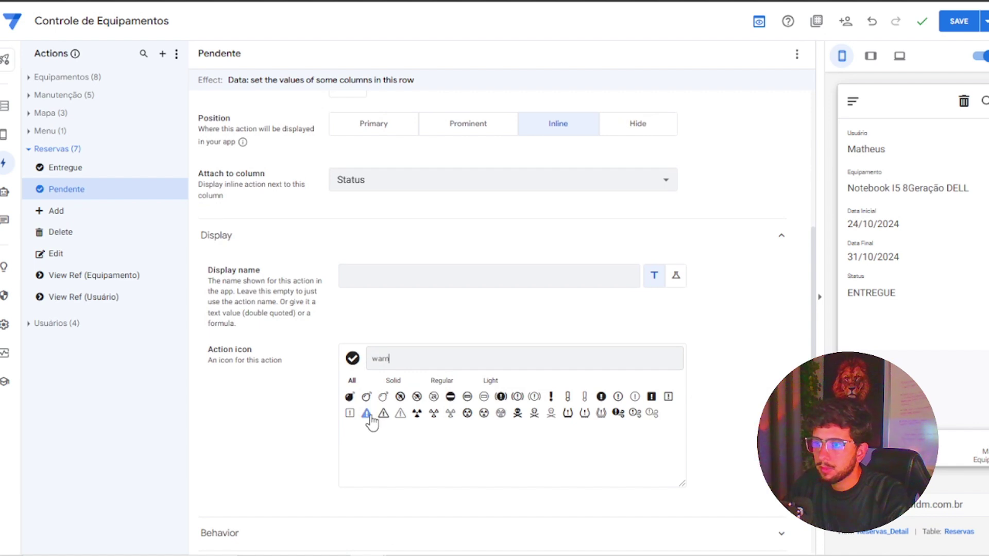
scroll(283, 289, up, 3)
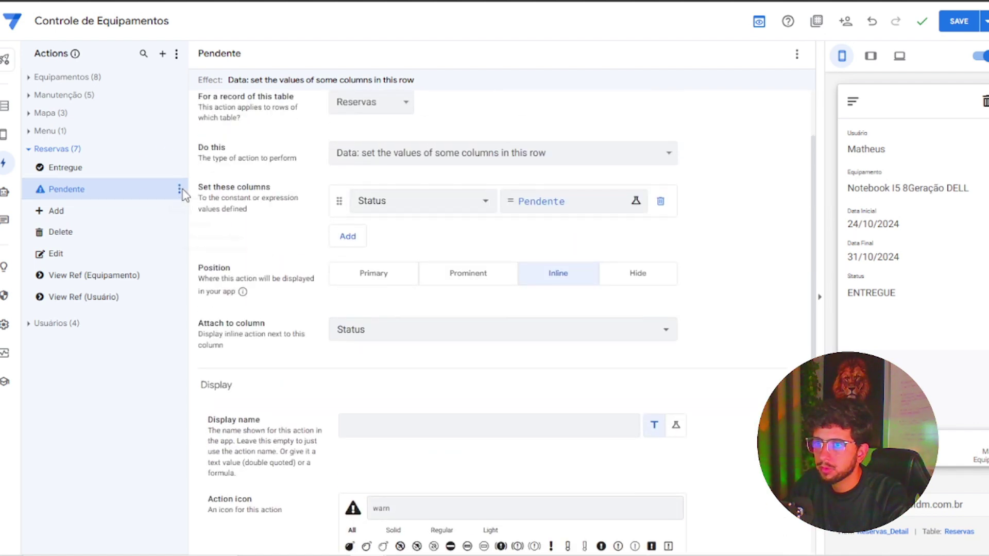
click(179, 189)
click(201, 227)
click(154, 212)
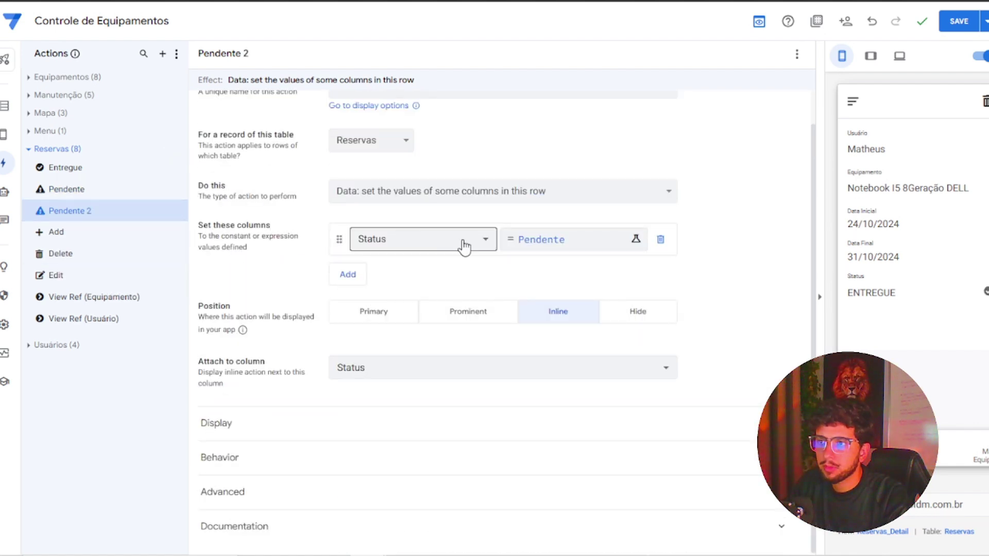
click(549, 240)
text(P)
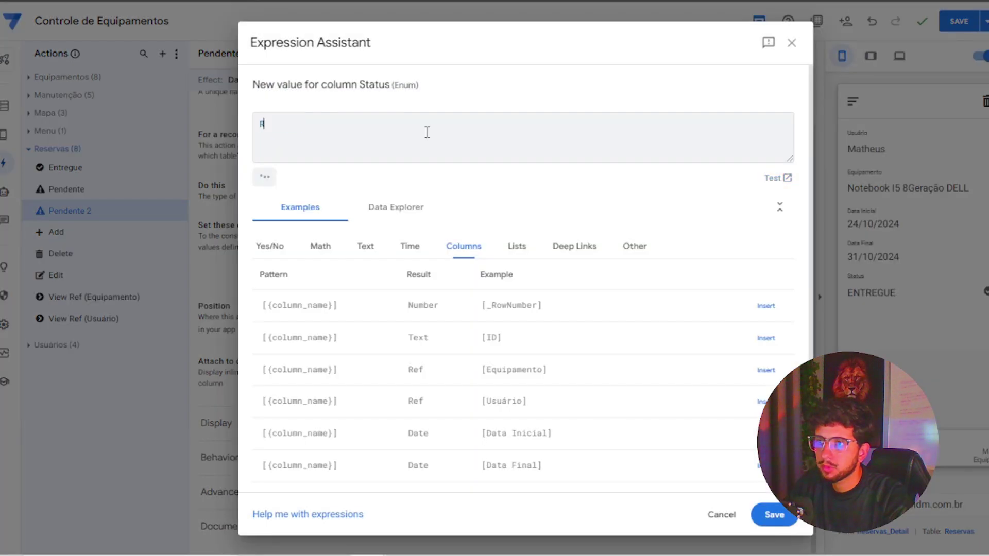
key(Tab)
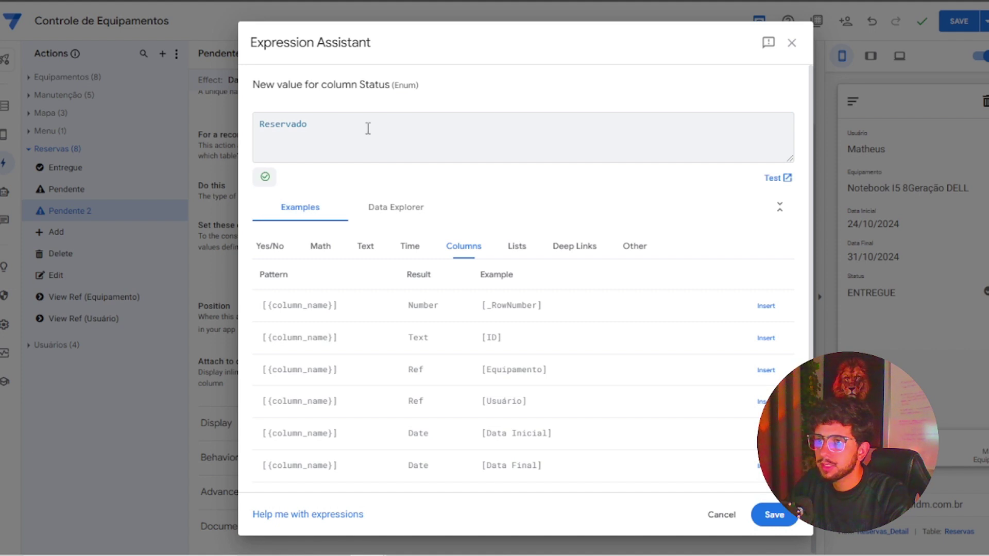
key(BackSpace)
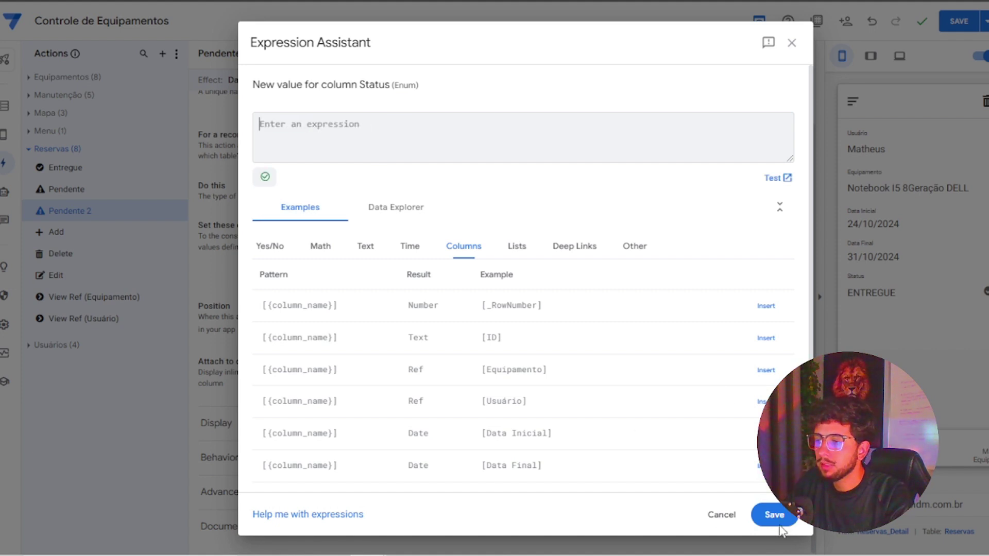
click(792, 44)
click(599, 304)
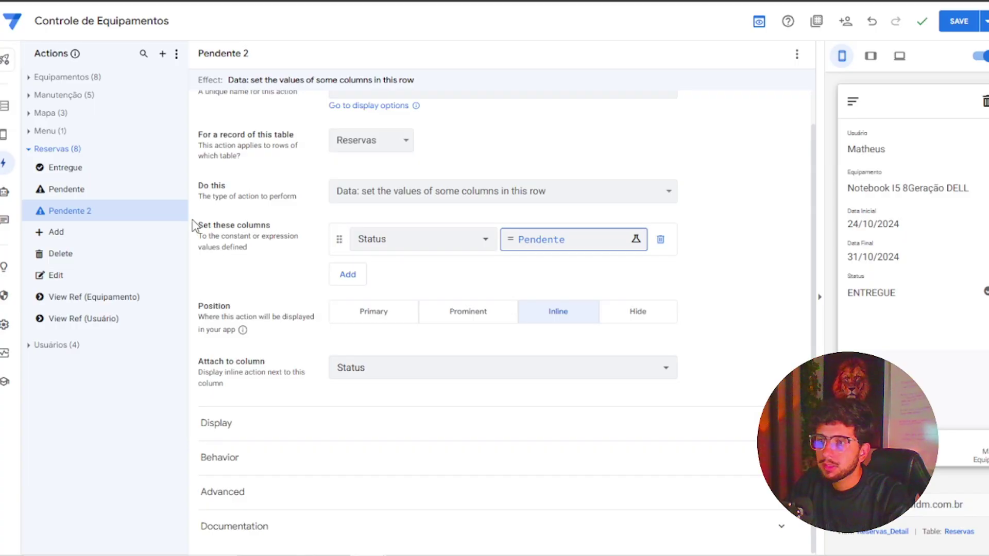
click(178, 211)
click(198, 266)
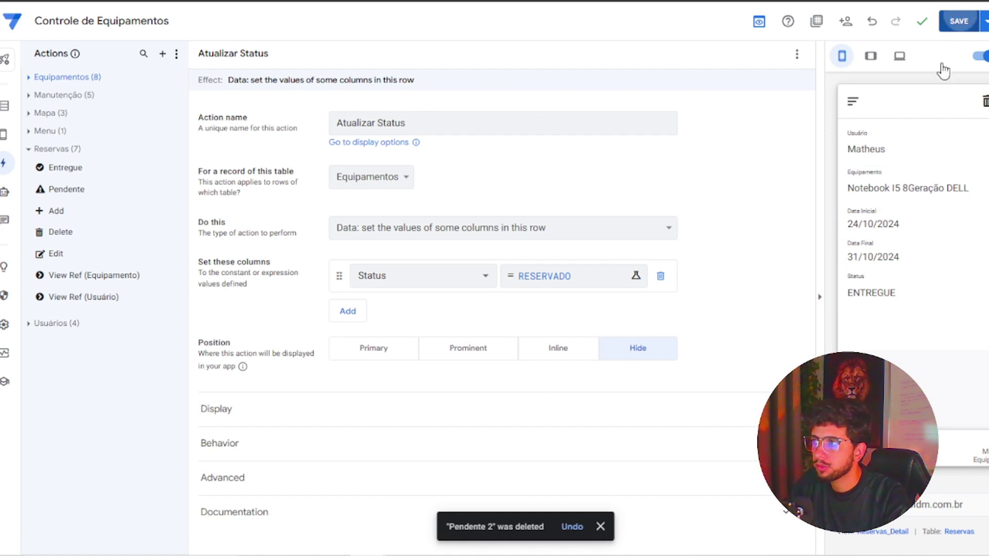
Save the app and replace View Ref (Usuário) with Entregue and Pendente in the Reservas view's manual action list.
click(958, 21)
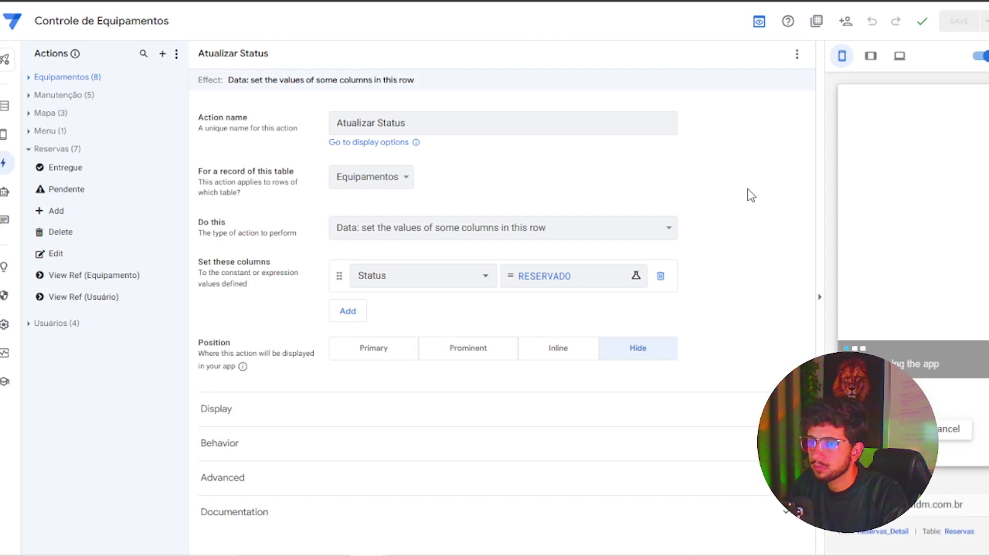
click(5, 138)
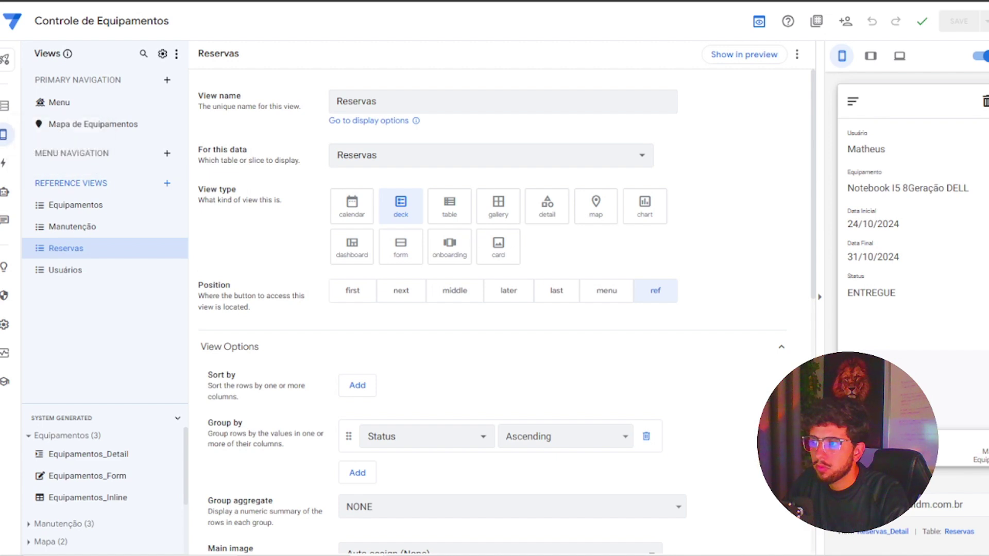
scroll(728, 401, down, 10)
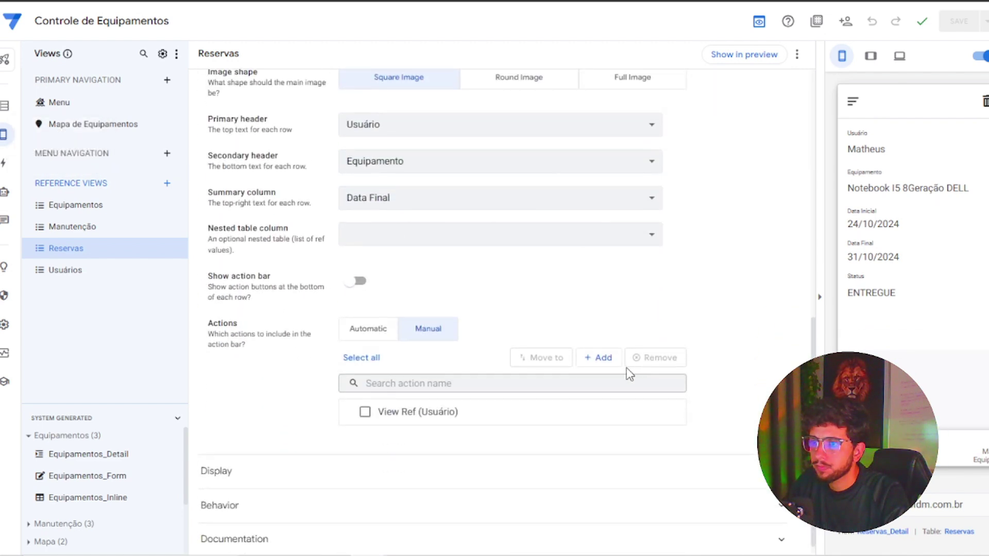
click(607, 346)
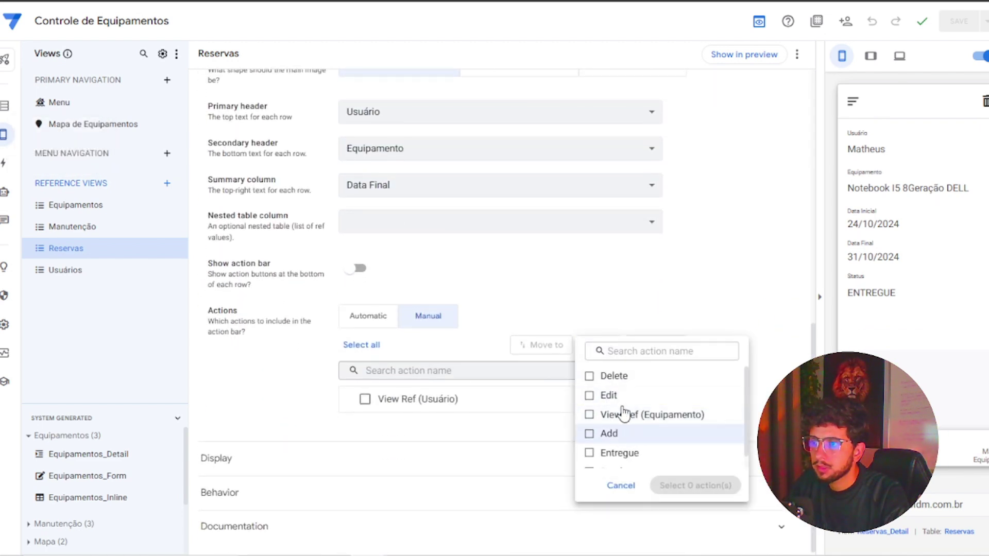
click(630, 451)
scroll(638, 438, down, 1)
click(633, 461)
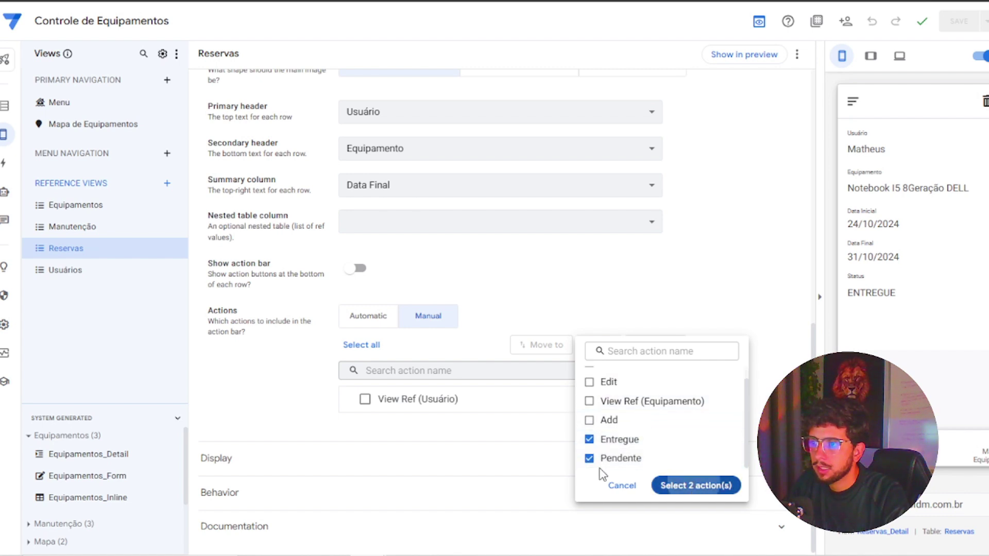
click(695, 485)
click(675, 399)
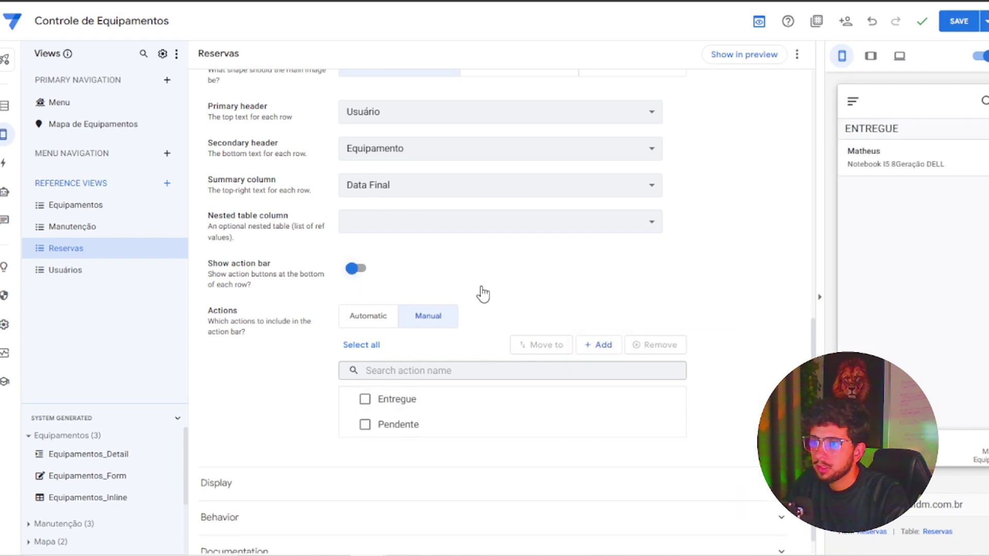
Enable the action bar for the rows of the Reservas view and save the app.
click(355, 269)
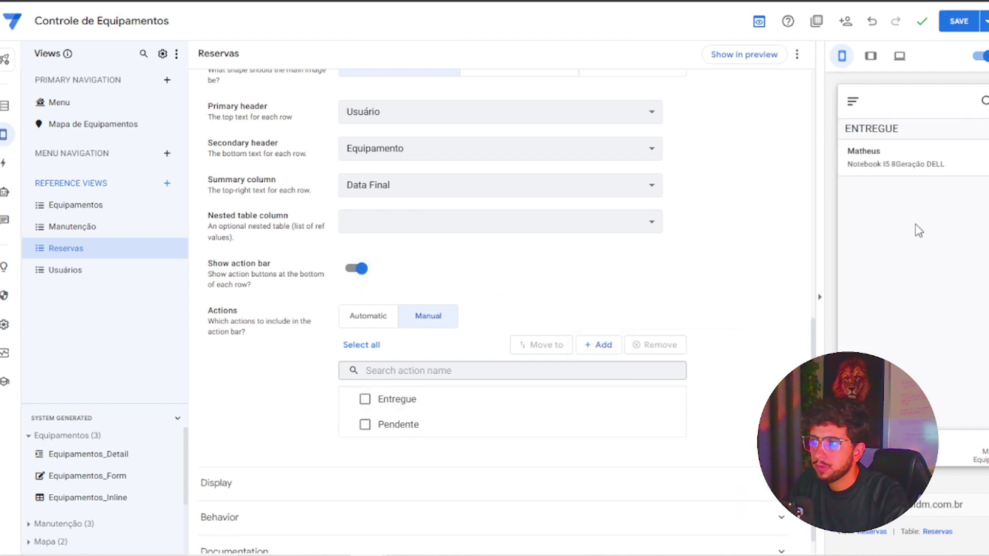
click(950, 24)
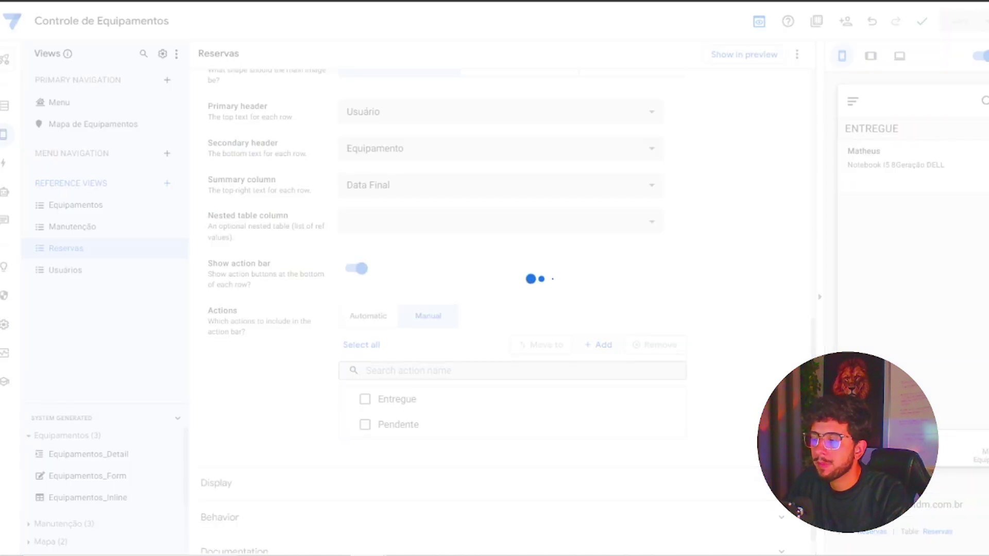
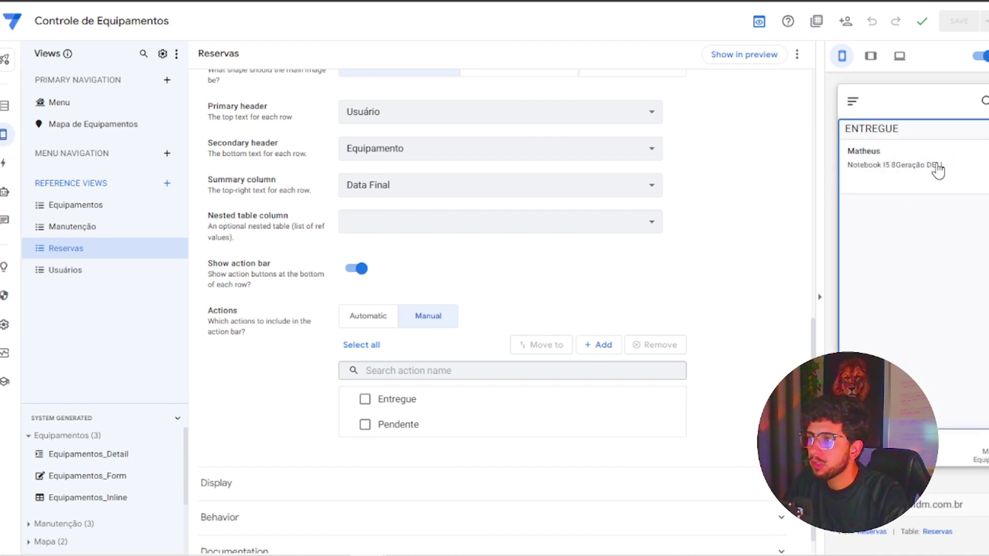
Add a test reservation in the preview for the Notebook I5 8Geração DELL with a user, from 24/10/2024 to 31/10/2024, and save it.
click(963, 160)
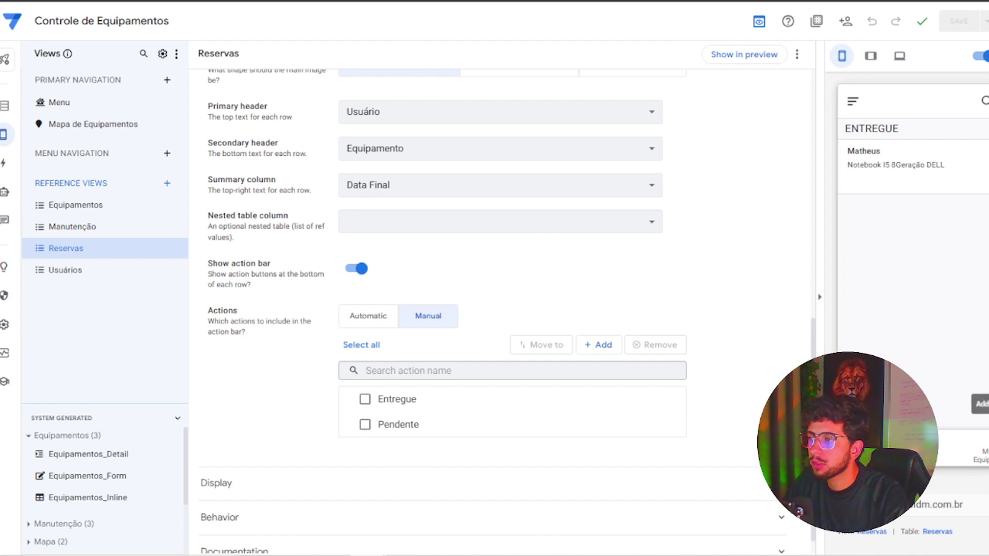
click(959, 175)
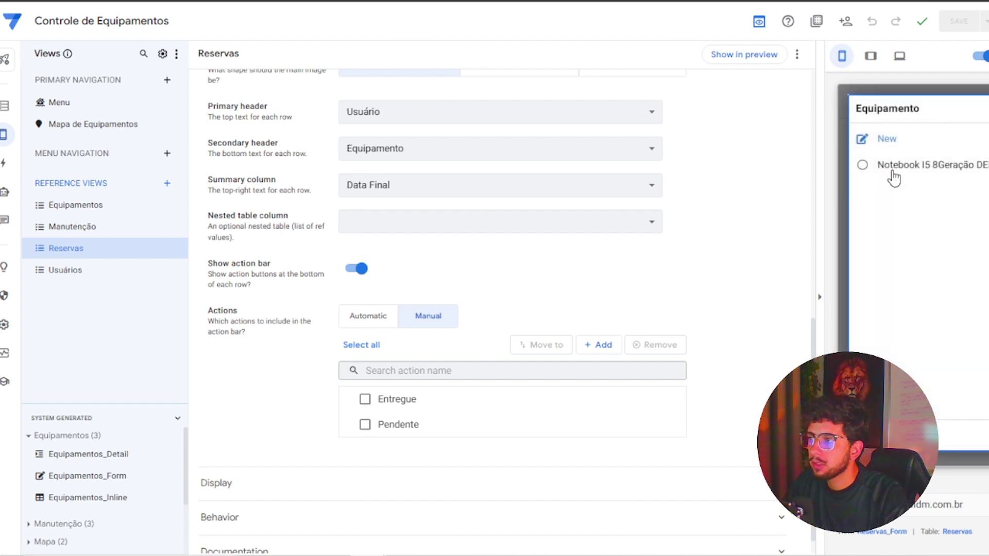
click(894, 172)
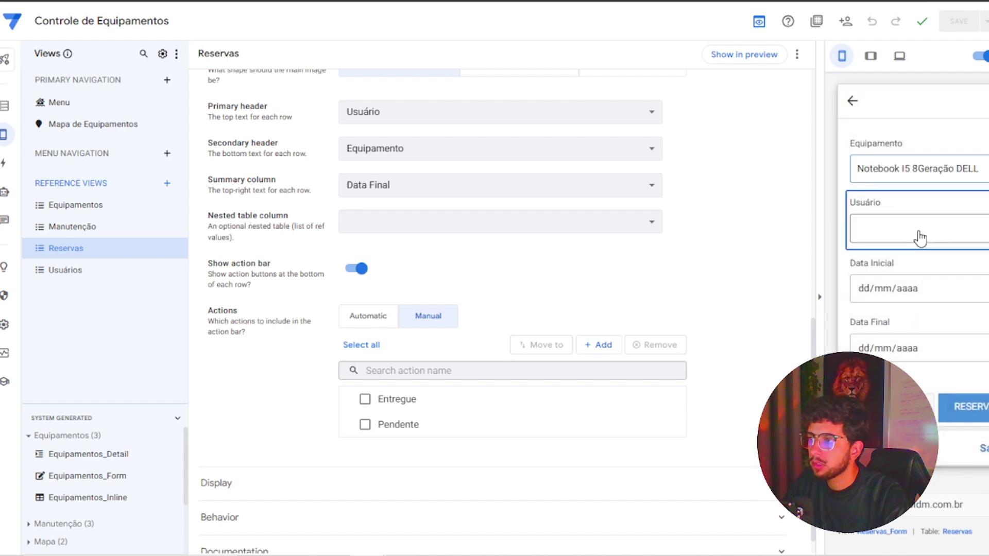
click(920, 238)
click(886, 163)
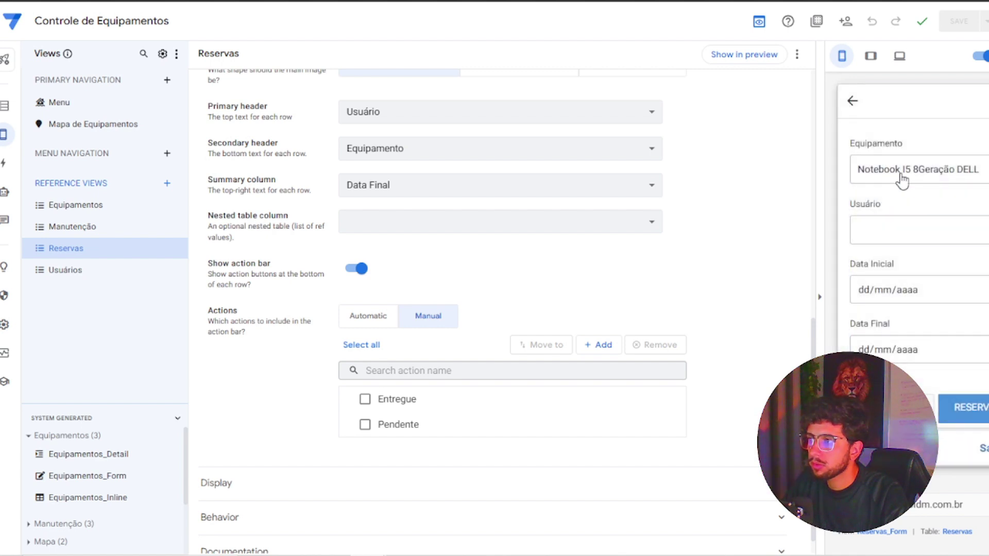
click(859, 284)
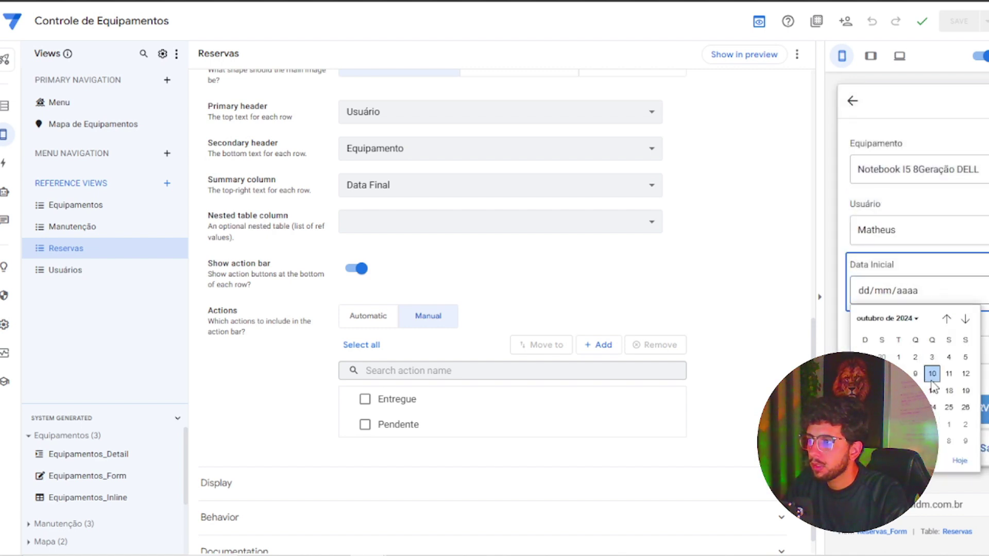
click(934, 408)
click(977, 355)
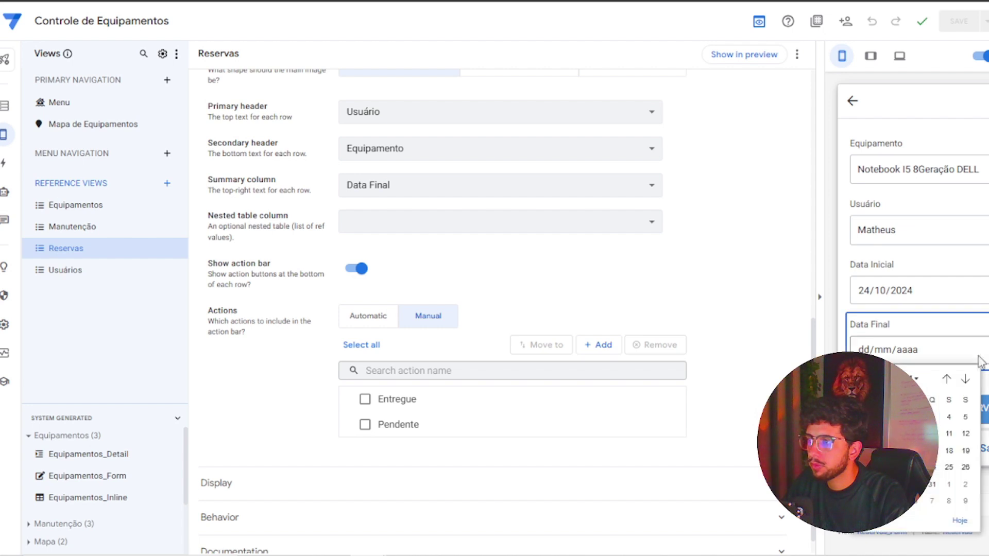
click(931, 484)
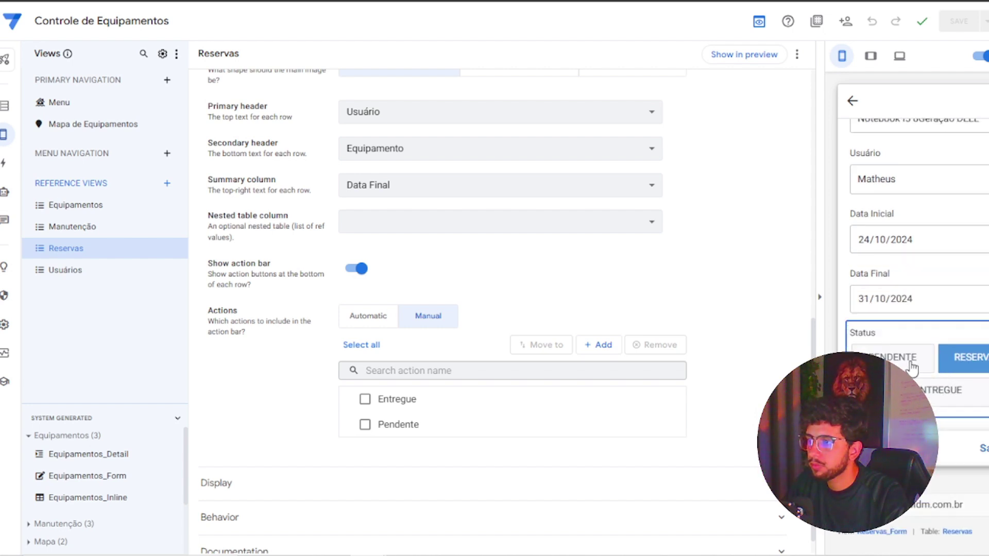
click(982, 448)
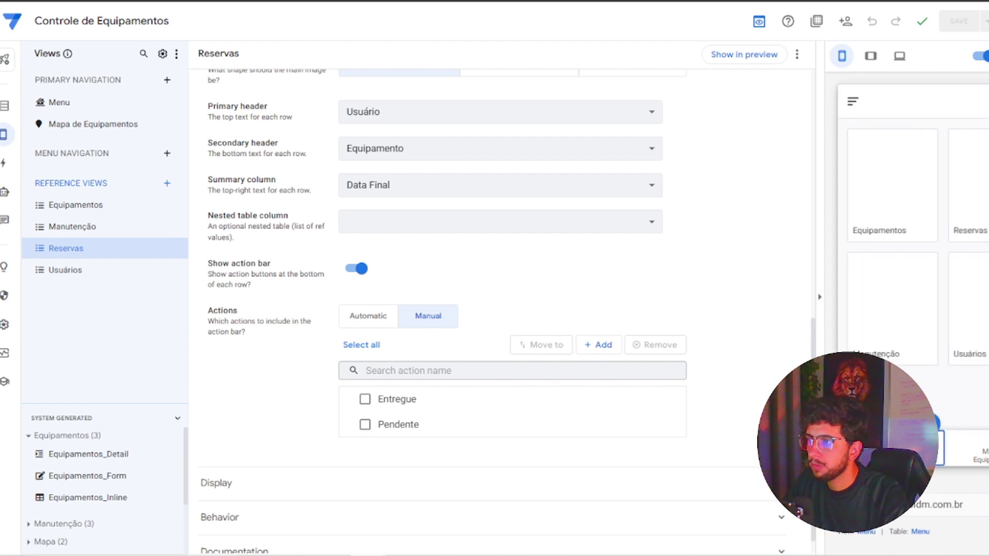
Check the new reservation in the previewed Reservas list, and the notebook's status and map location under Equipamentos.
click(972, 209)
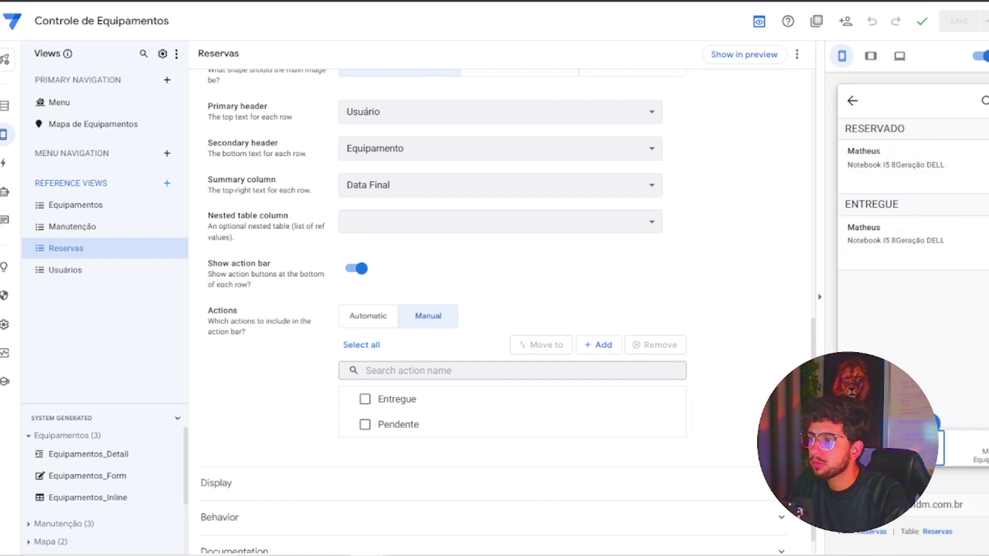
click(892, 453)
click(921, 208)
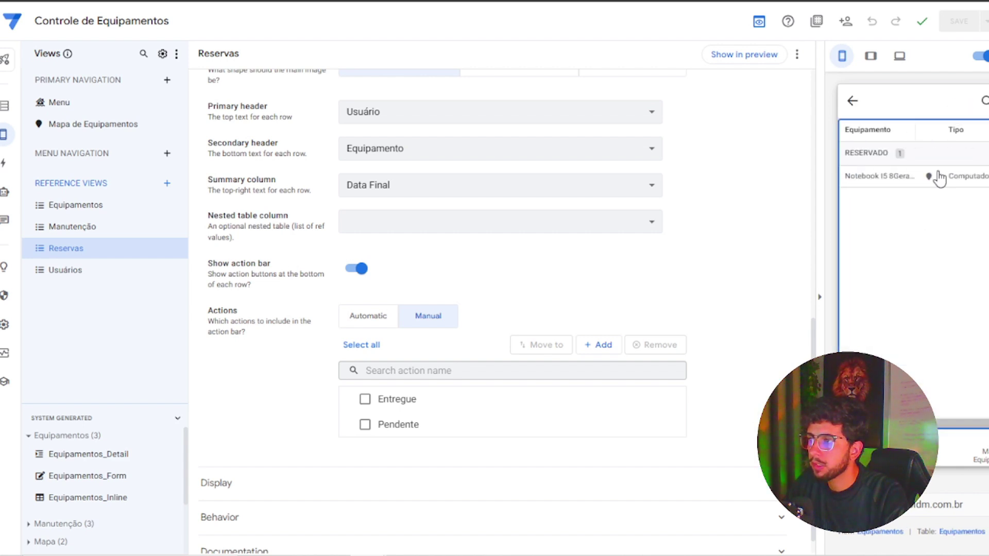
click(876, 177)
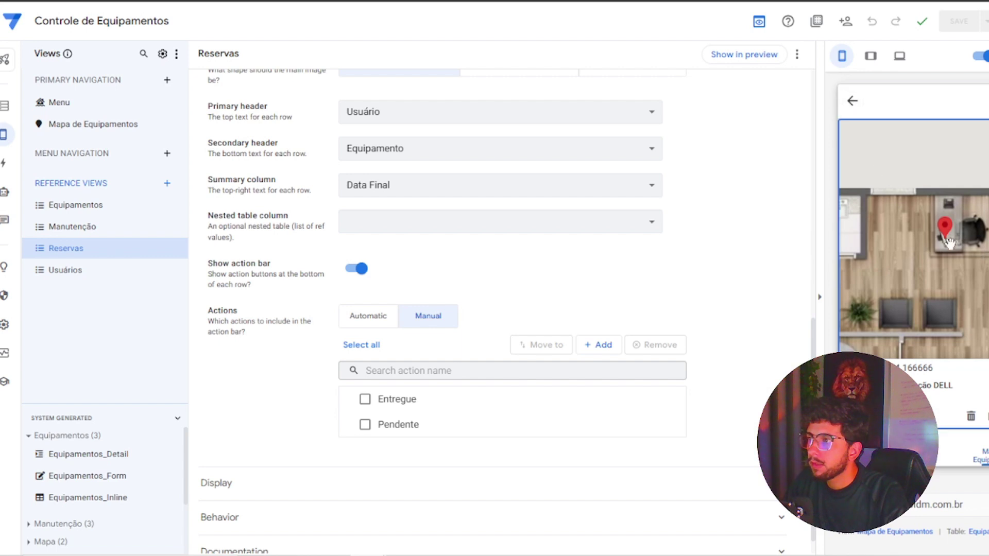
click(852, 101)
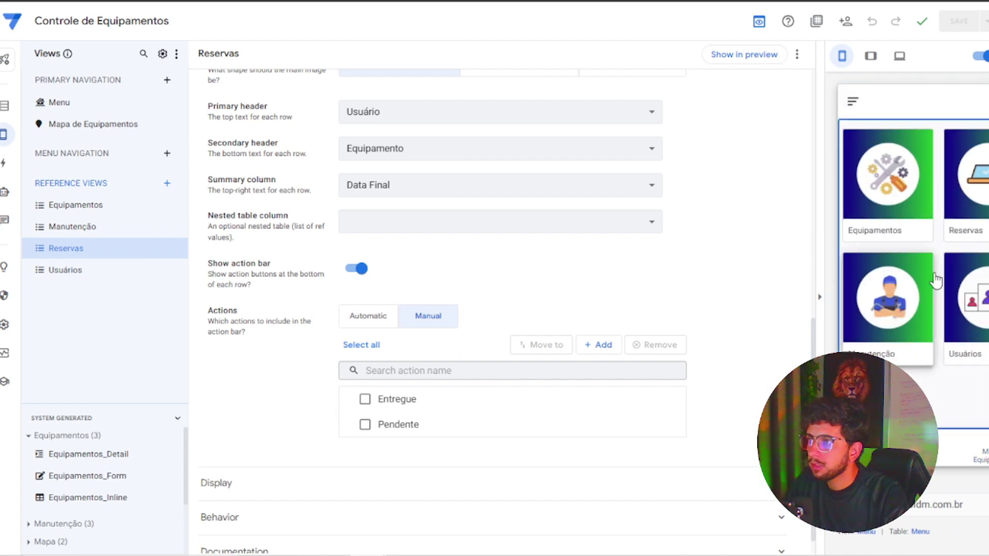
Test the Entregue and Pendente actions on a reservation in the preview, checking the equipment's status after each.
click(980, 209)
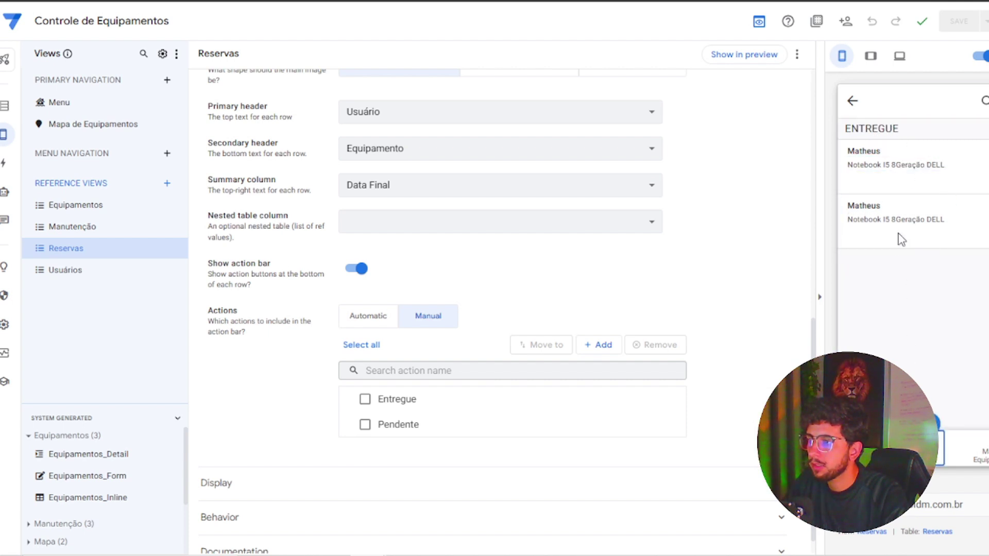
click(914, 209)
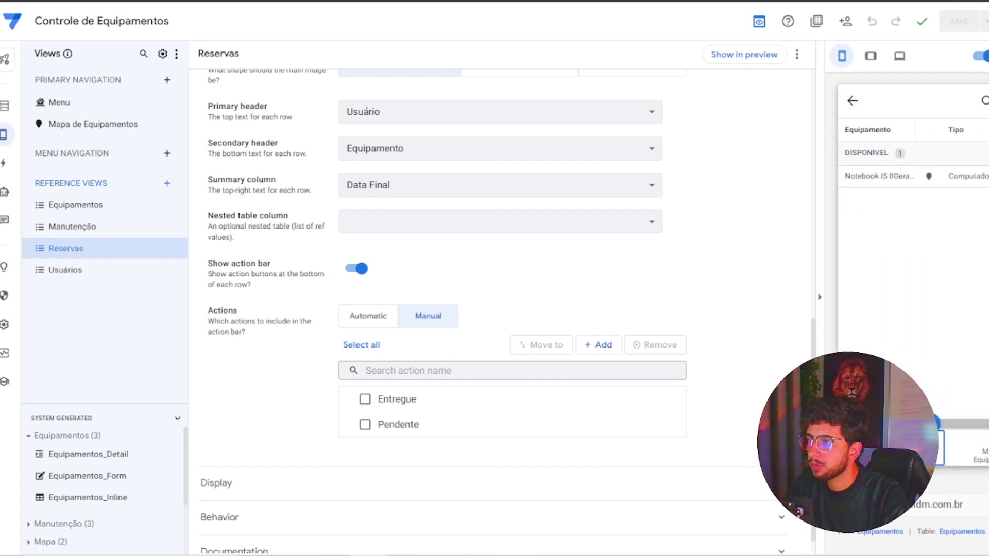
click(977, 242)
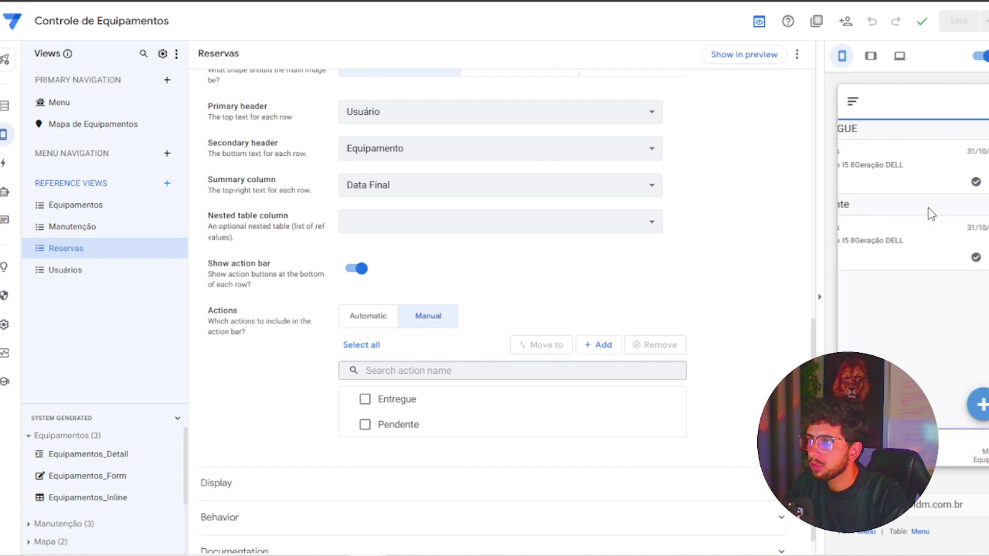
click(906, 186)
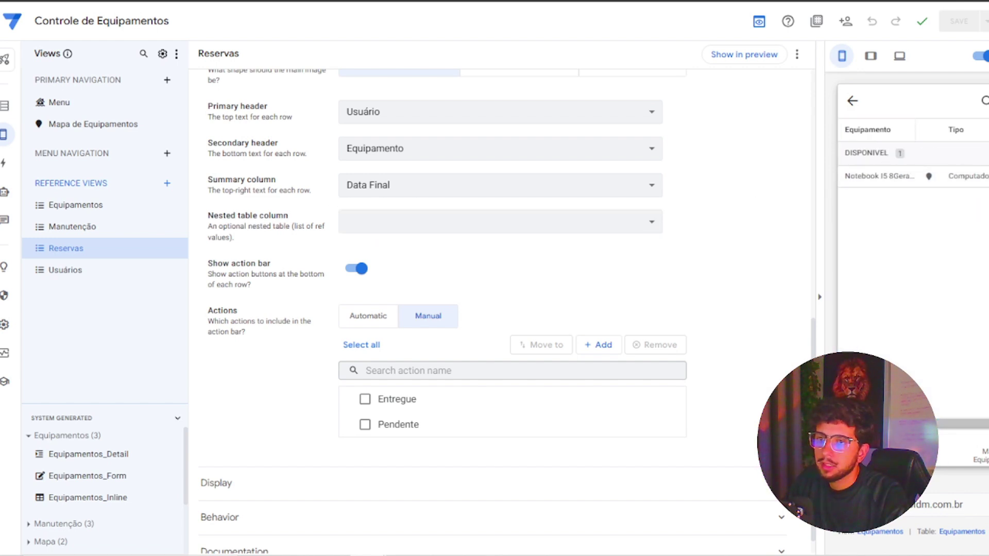
Review the event settings of the two Manutenção bots, Alterar Status Equipamento Disponivel 3 and Disponivel 2.
click(4, 193)
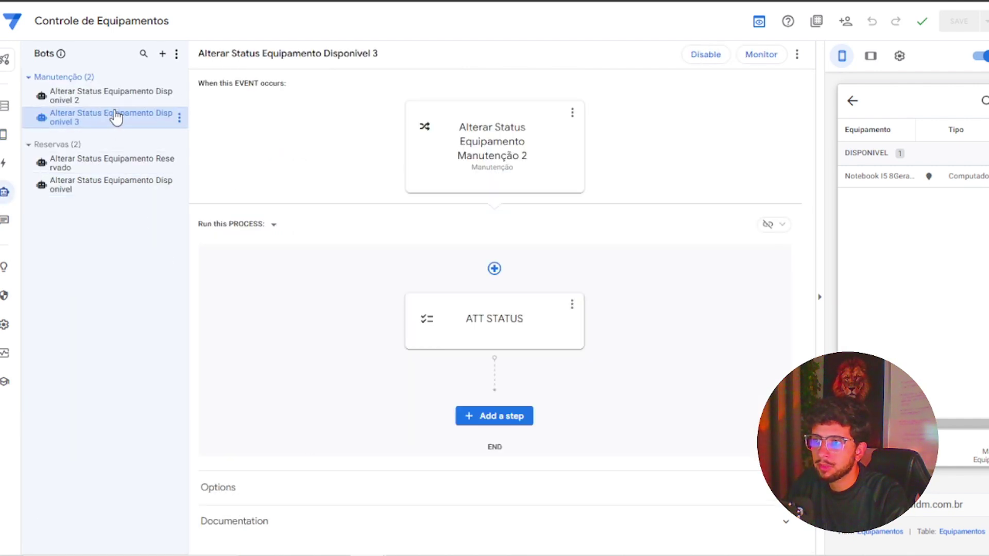
click(485, 161)
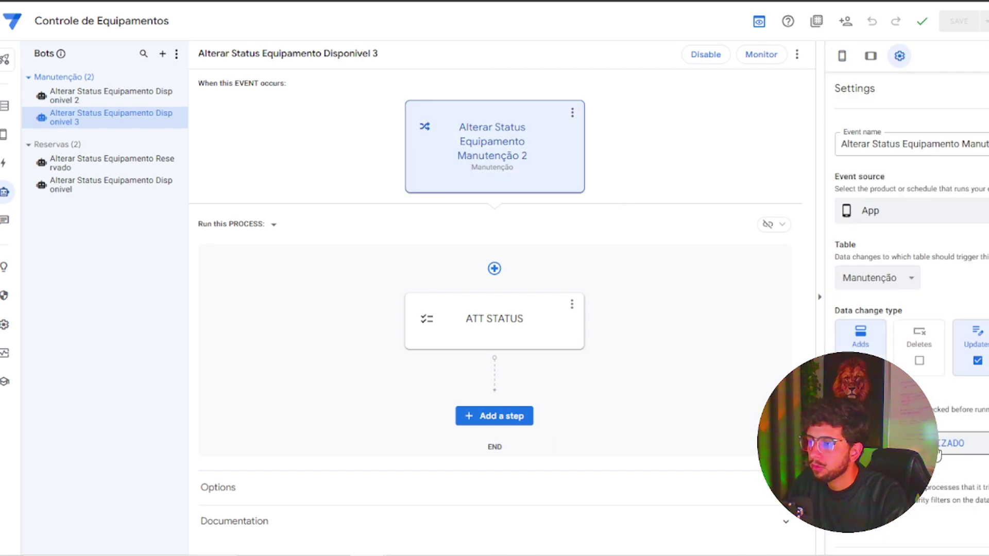
click(106, 97)
click(492, 137)
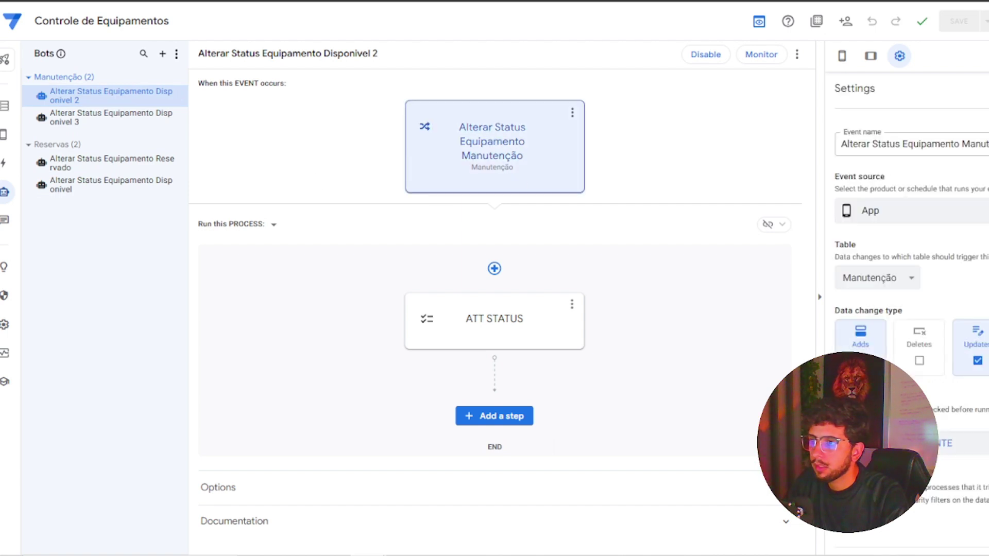
In the Alterar Status Equipamento Reservado bot's event condition, wrap the status check in an OR function and put reservado in quotes.
click(110, 165)
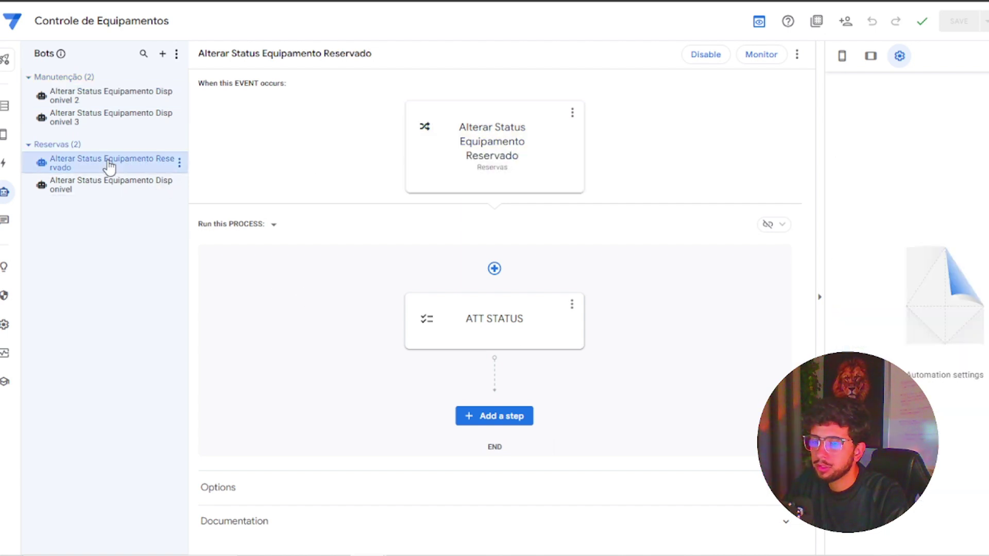
click(509, 149)
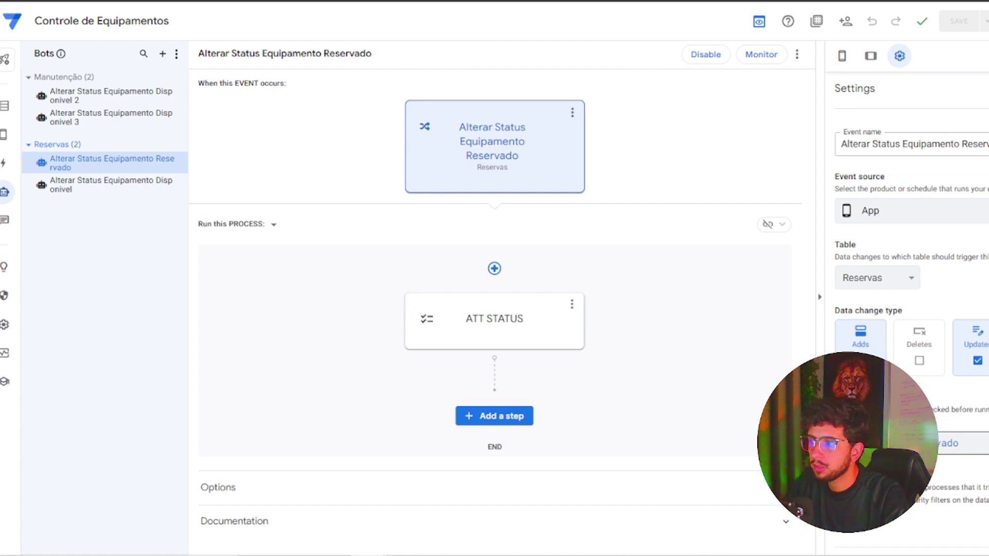
click(948, 442)
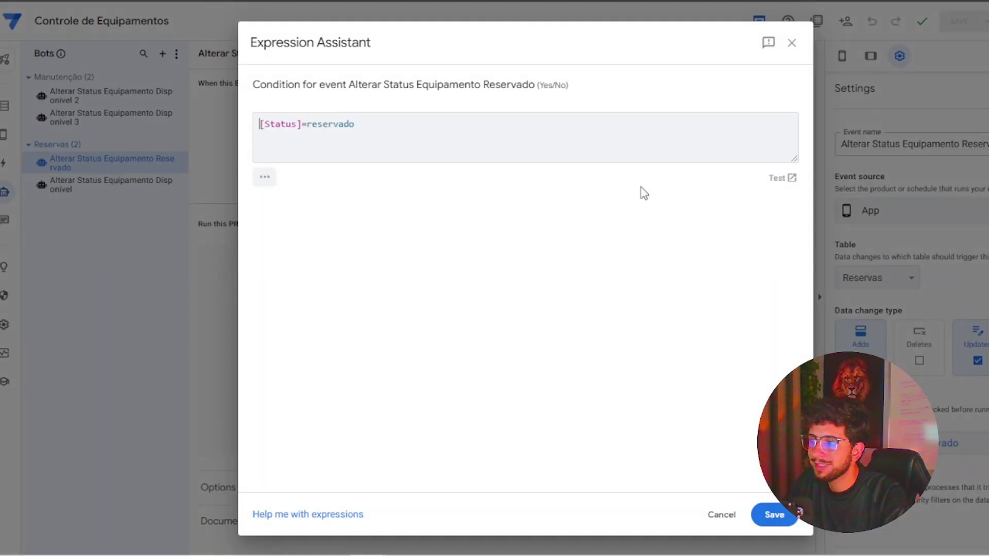
triple_click(379, 123)
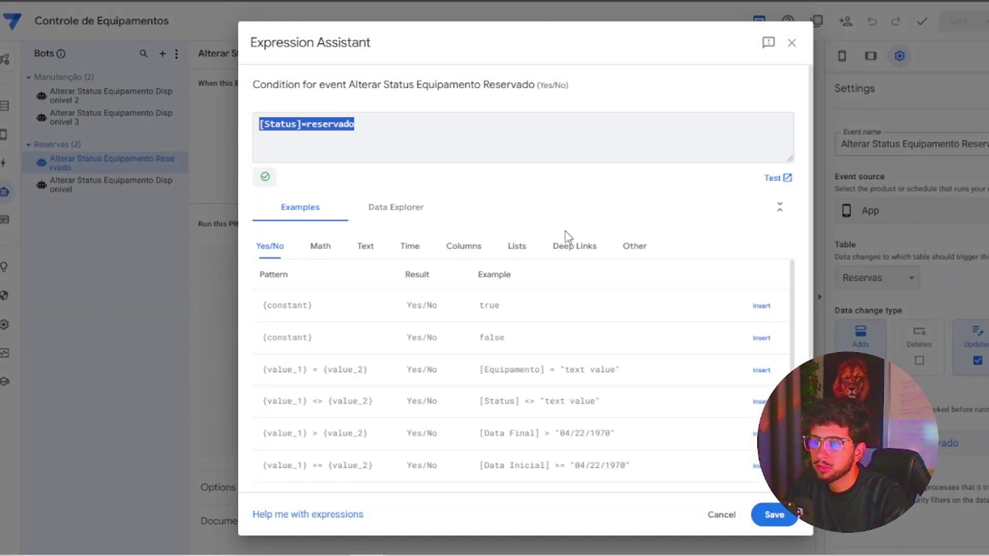
drag(375, 124, 272, 126)
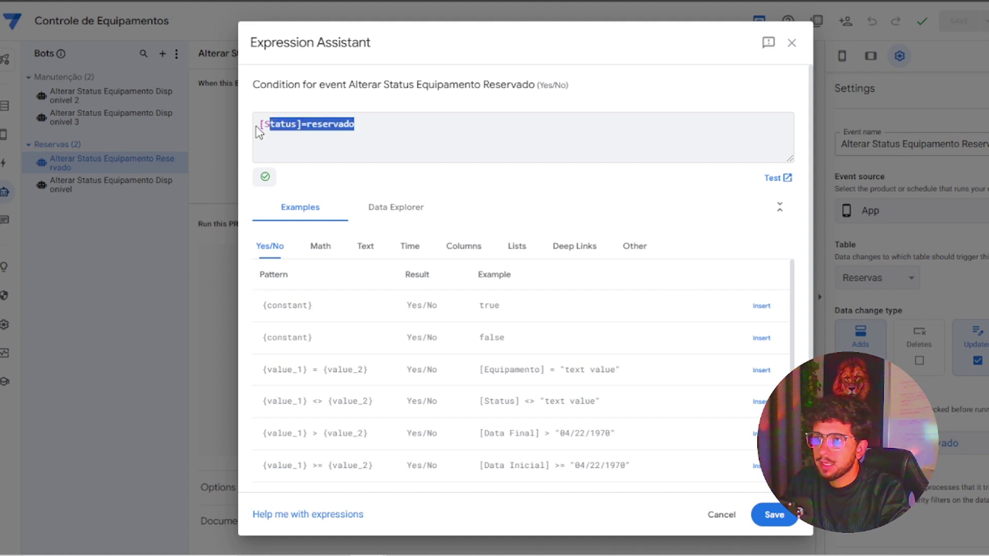
click(258, 131)
text(OR()
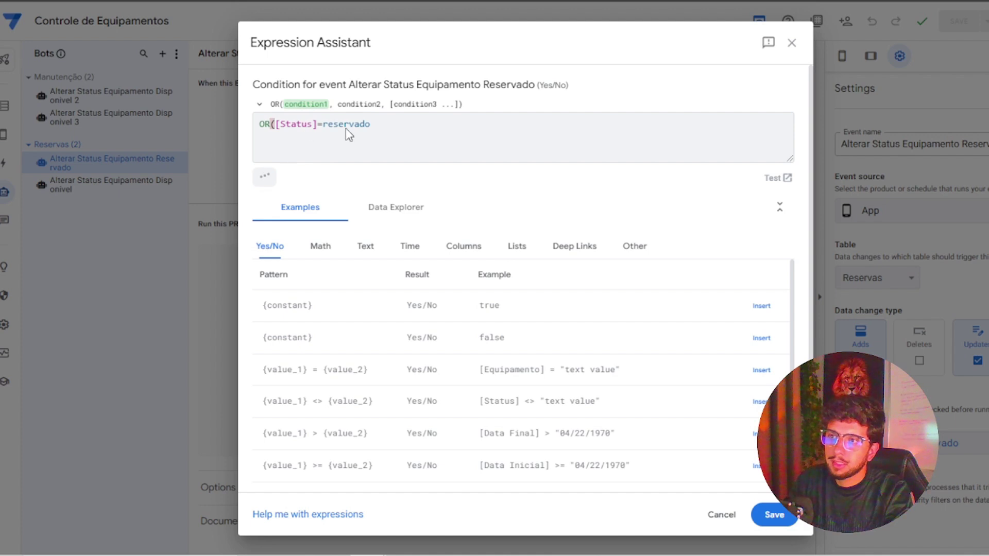
click(323, 124)
text(")
click(383, 124)
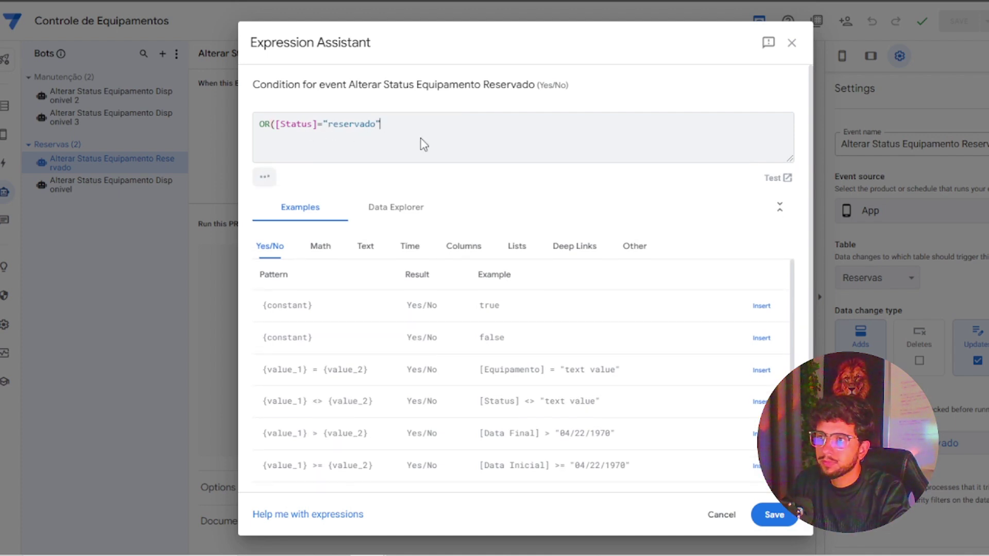
Complete the OR condition with [Status]="PENDENTE" as its second test, save the expression and save the app.
text(",[)
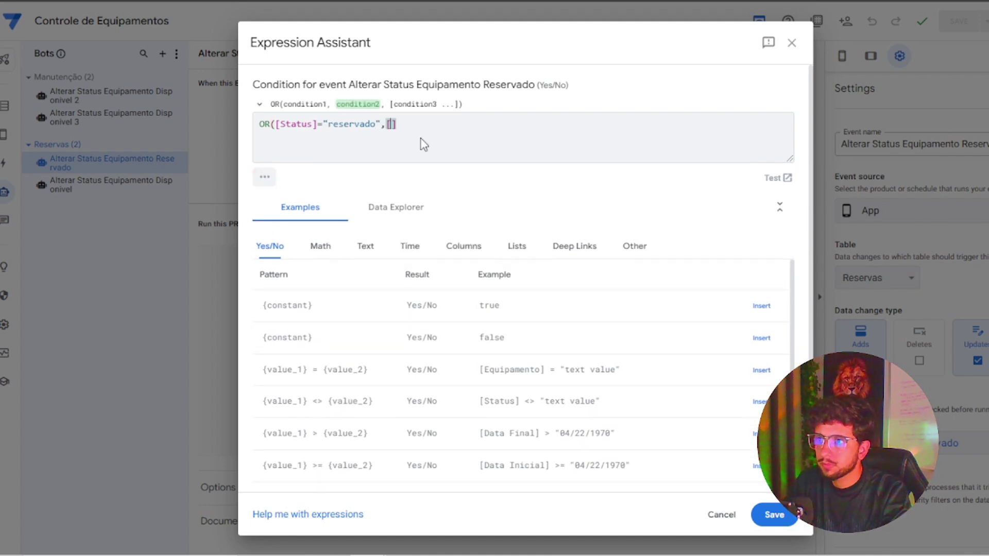
text(Status)
key(Return)
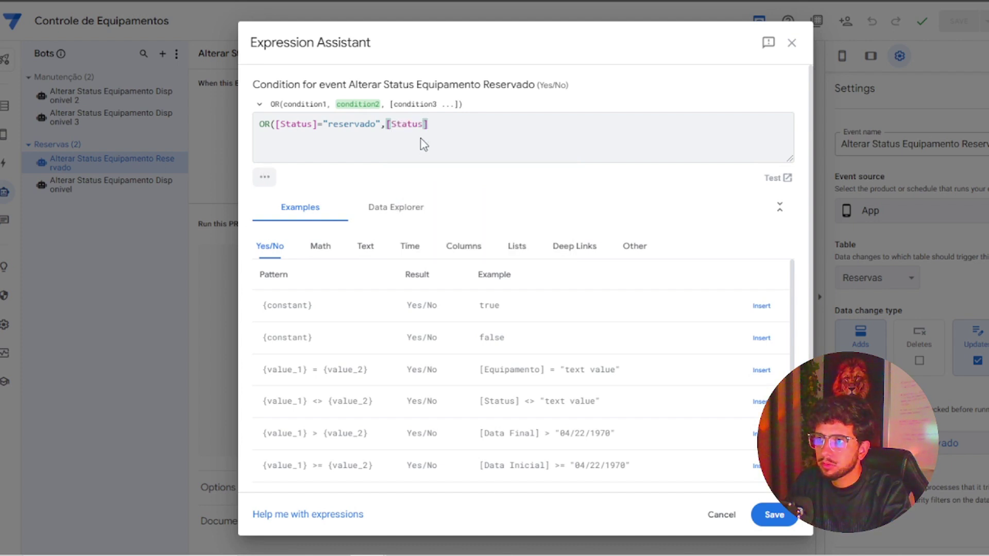
text(=)
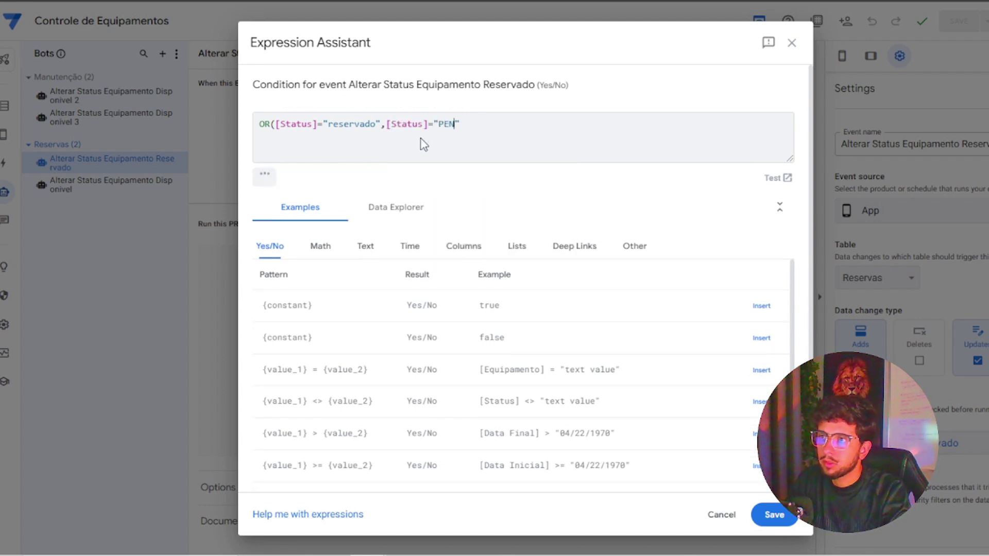
text("PENDENTE)
click(541, 128)
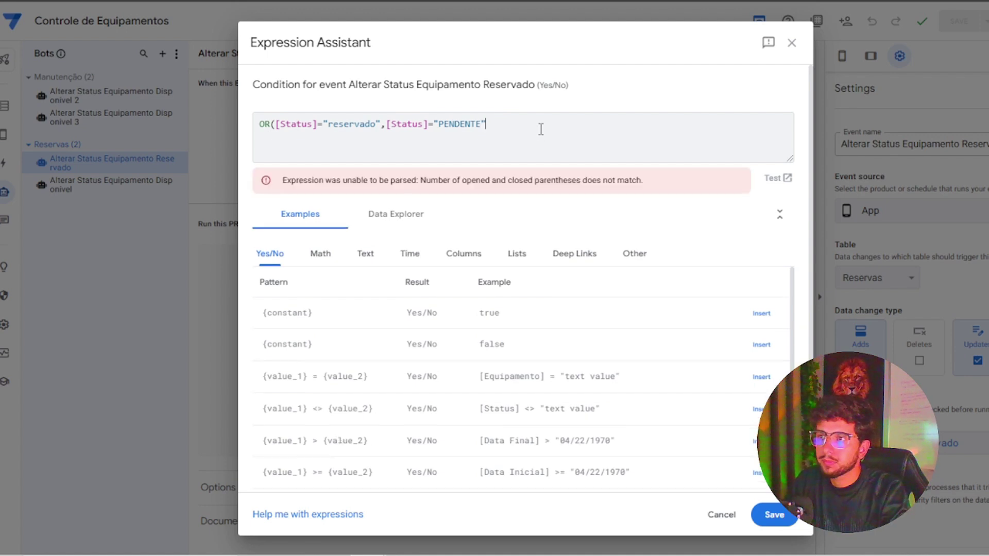
text())
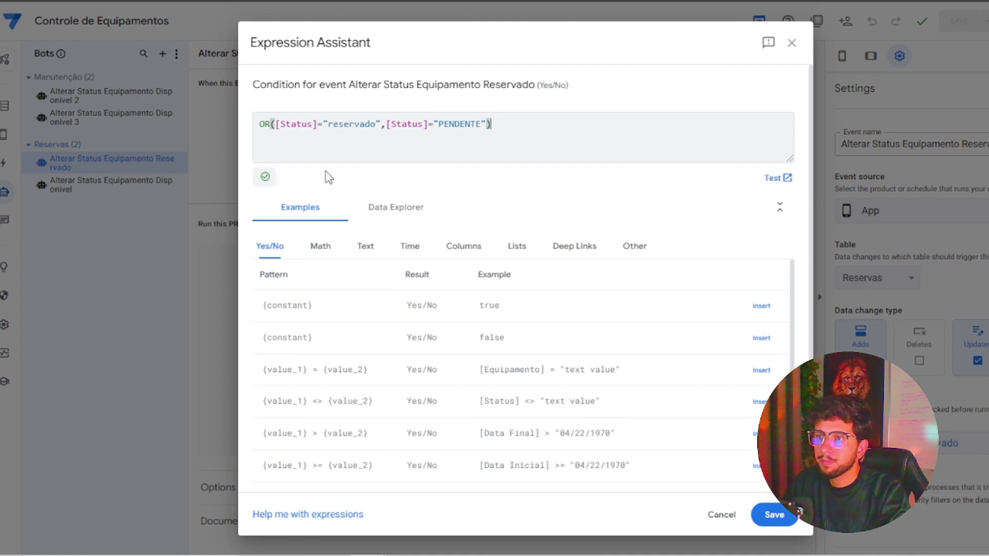
click(772, 515)
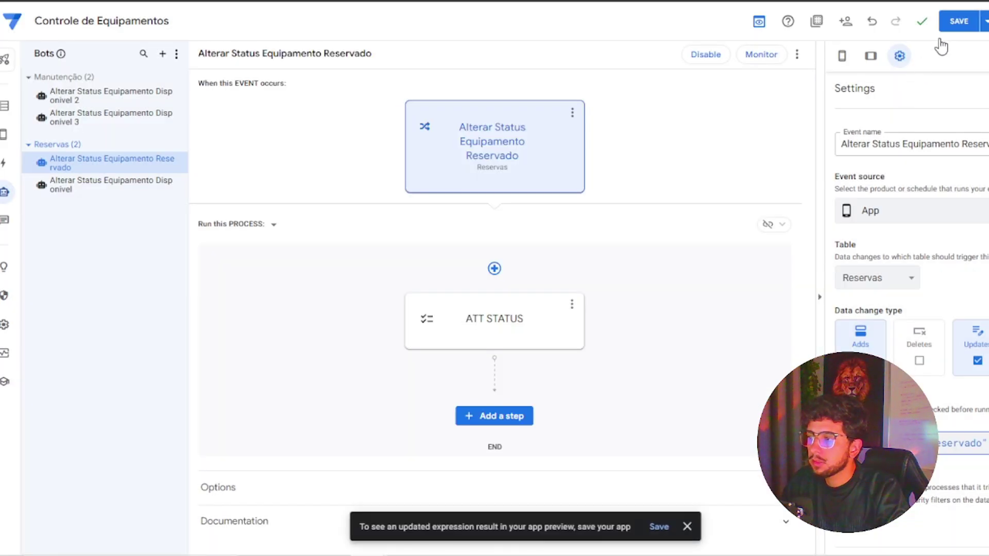
click(958, 21)
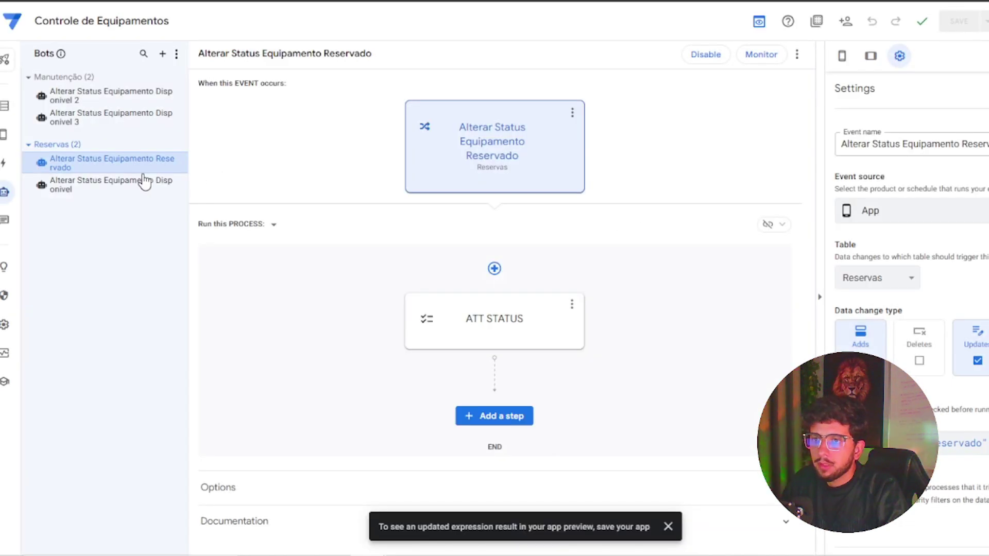
Test a status action on a reservation in the previewed Reservas list and check the equipment and reservation status groups.
click(4, 107)
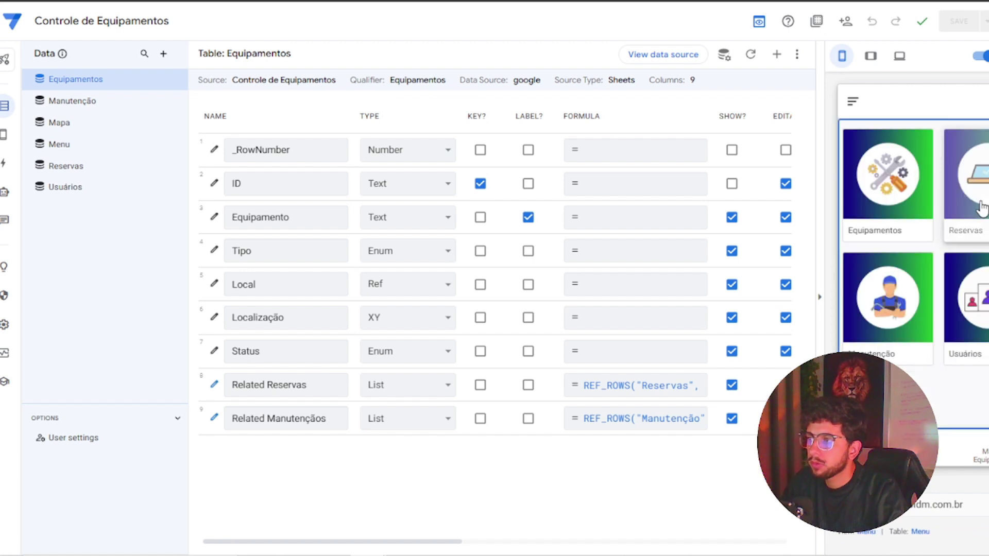
click(971, 214)
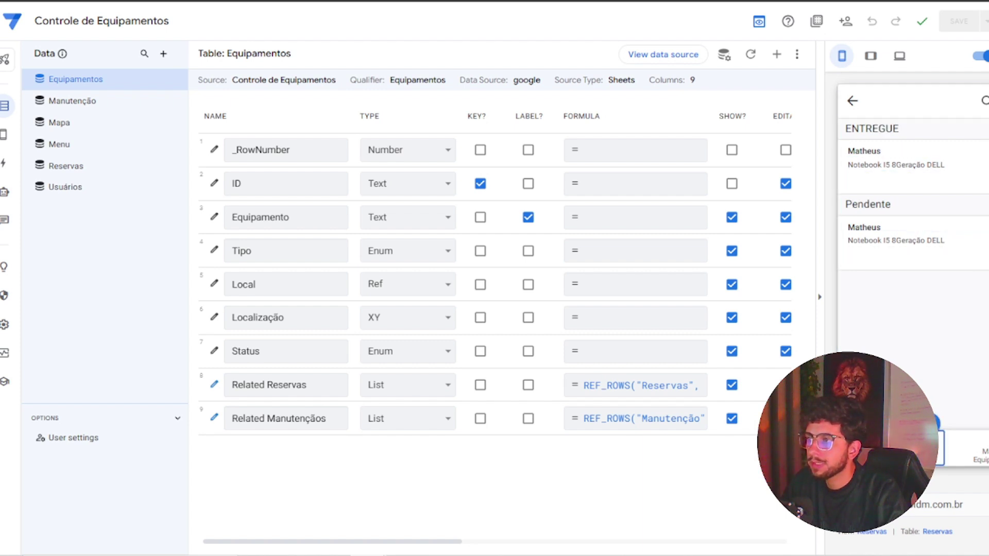
click(902, 197)
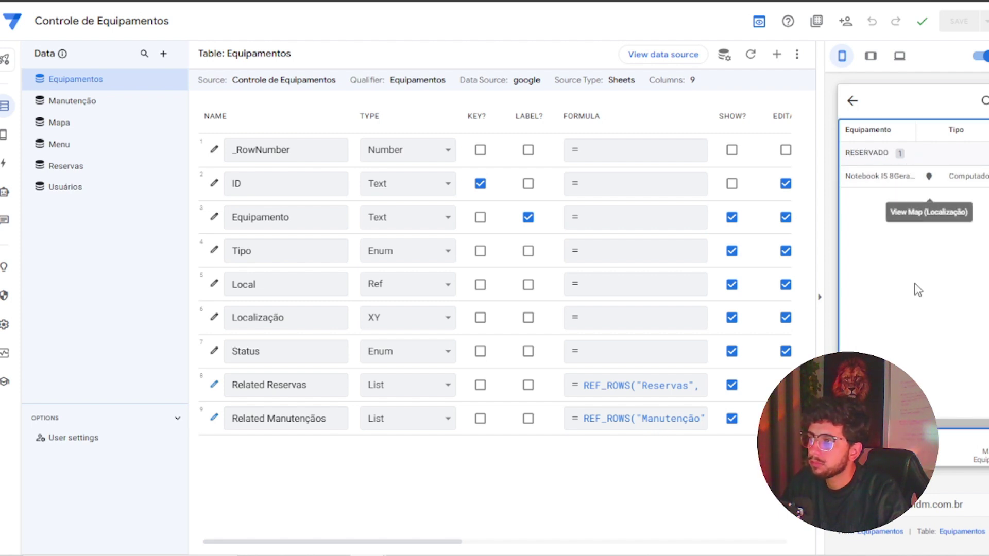
click(901, 449)
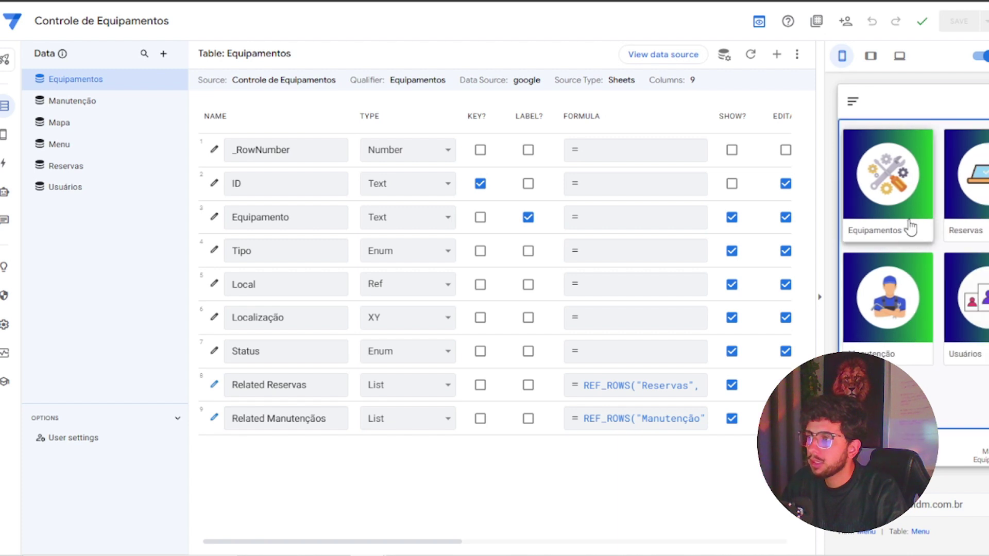
click(966, 177)
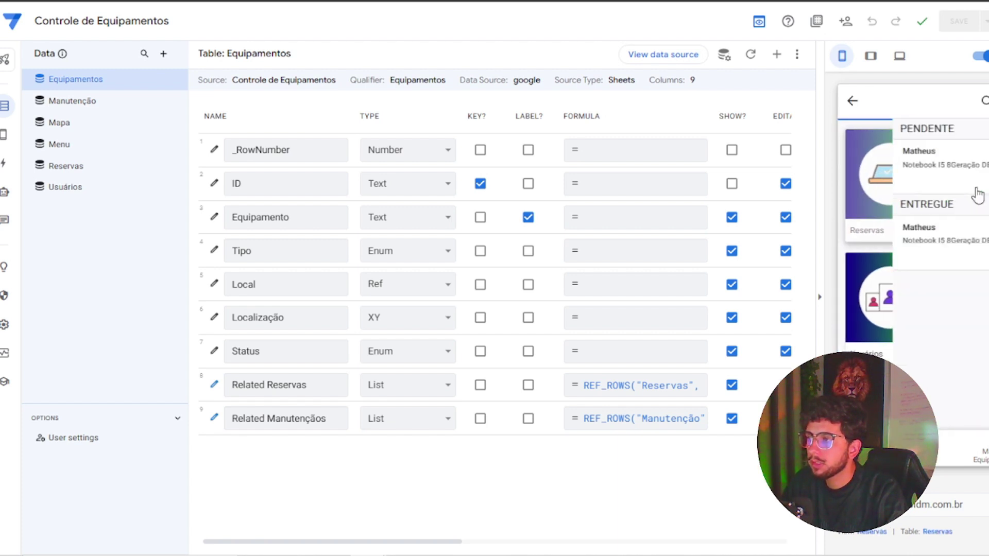
Check the notebook's details under Equipamentos in the preview and select its marker on the equipment map.
click(852, 101)
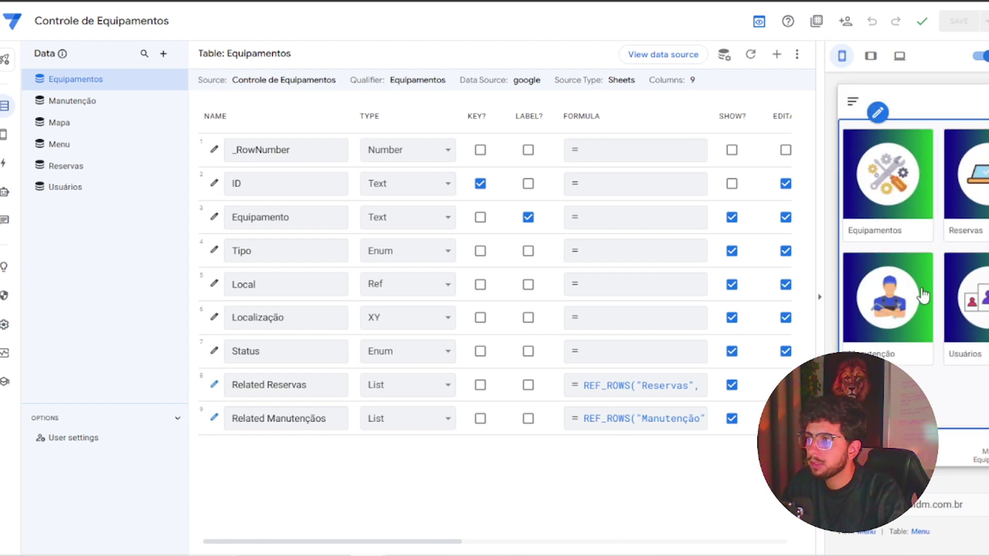
click(916, 261)
click(927, 175)
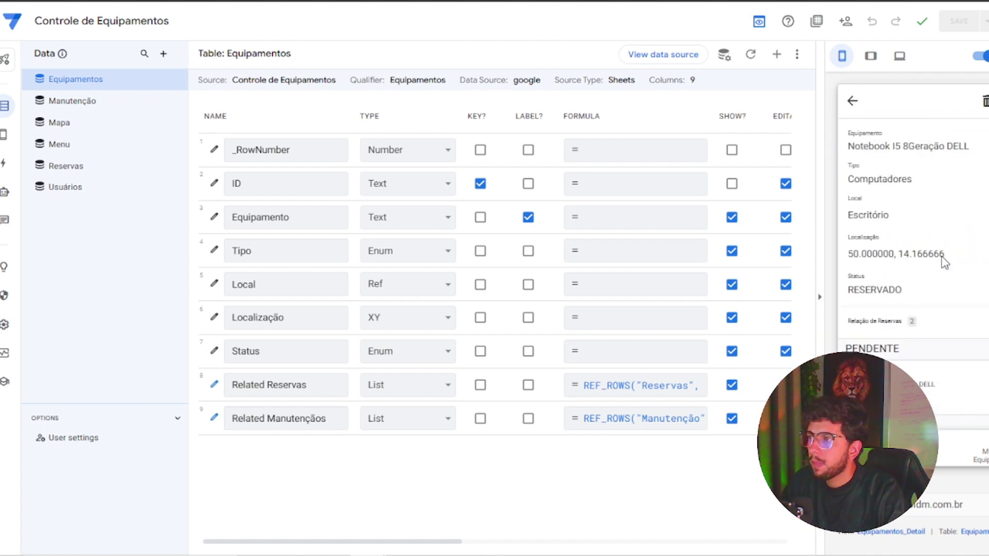
click(852, 100)
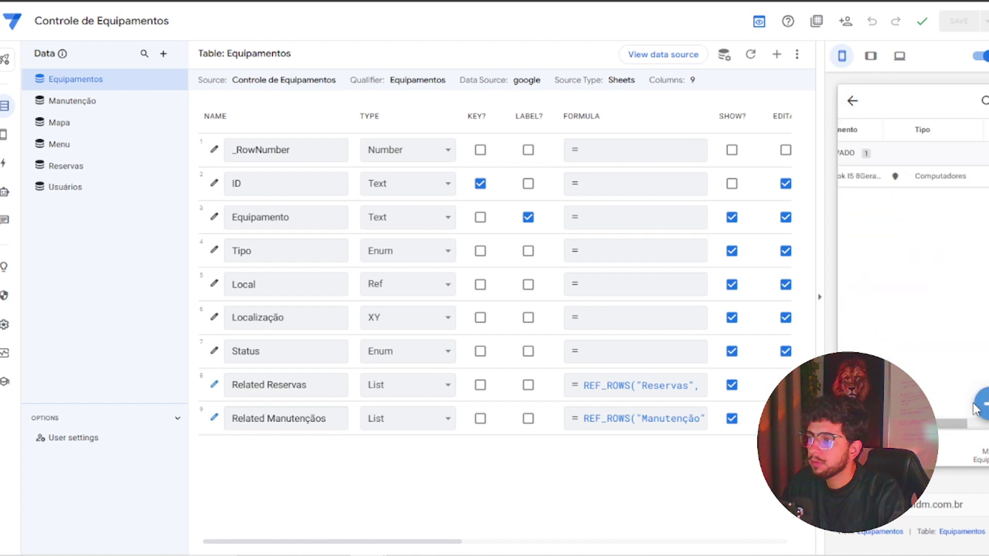
click(968, 452)
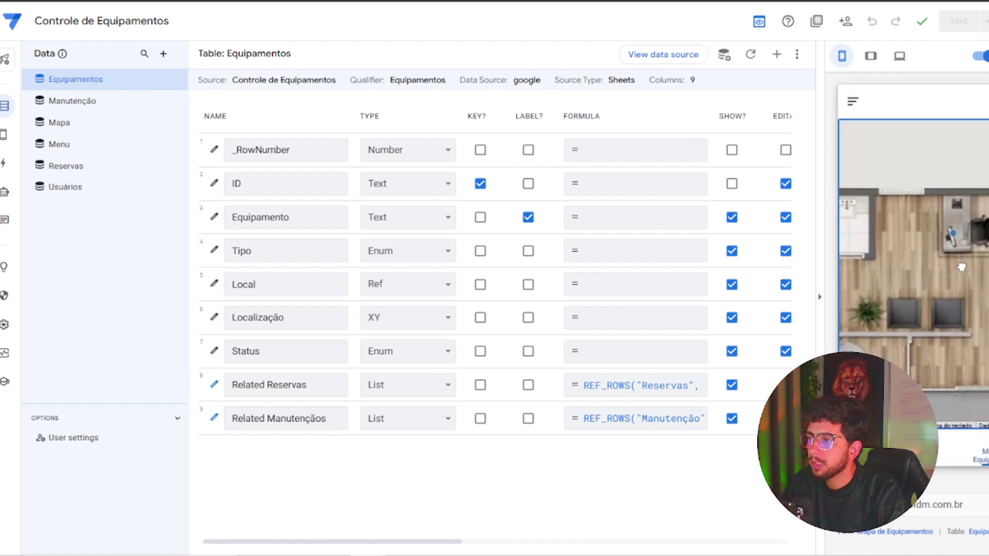
drag(973, 305, 953, 251)
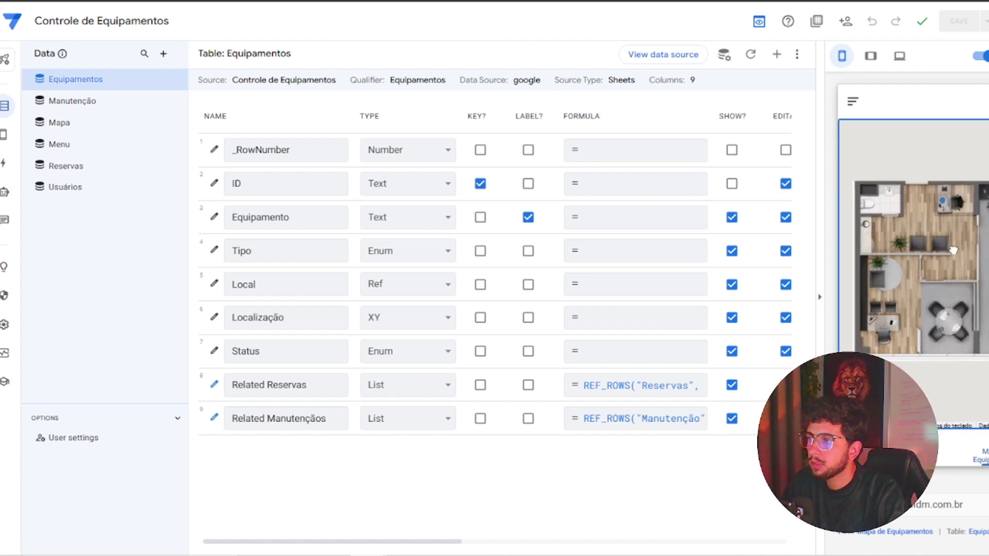
click(943, 205)
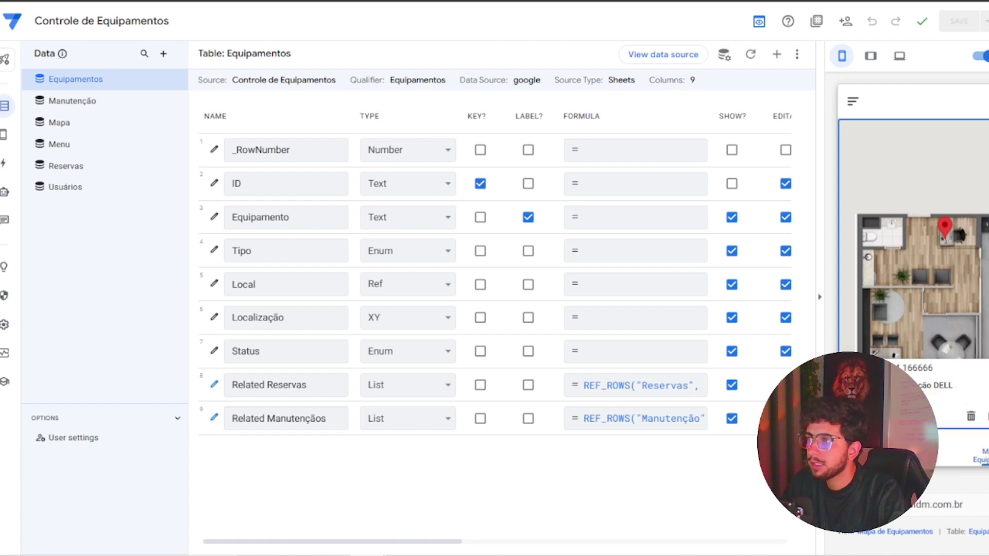
Create a new format rule for the Equipamentos table and name it eQUIPAMENTO DISPONIVEL.
mouse_move(985, 152)
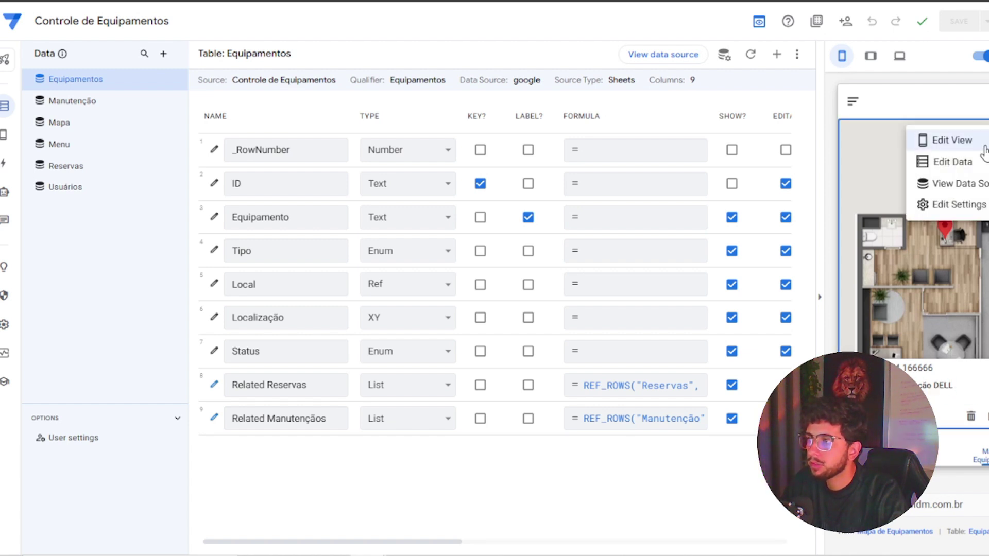
click(968, 141)
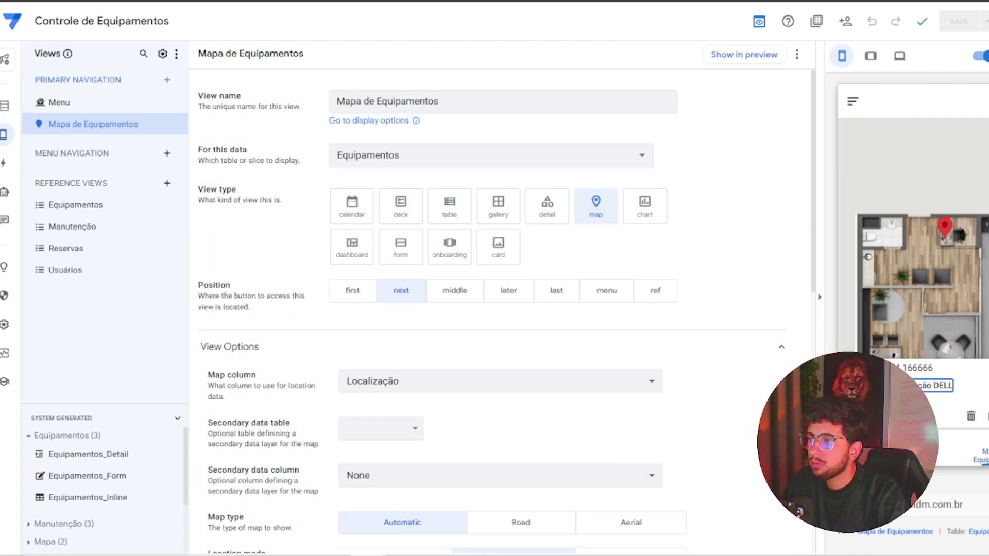
mouse_move(3, 139)
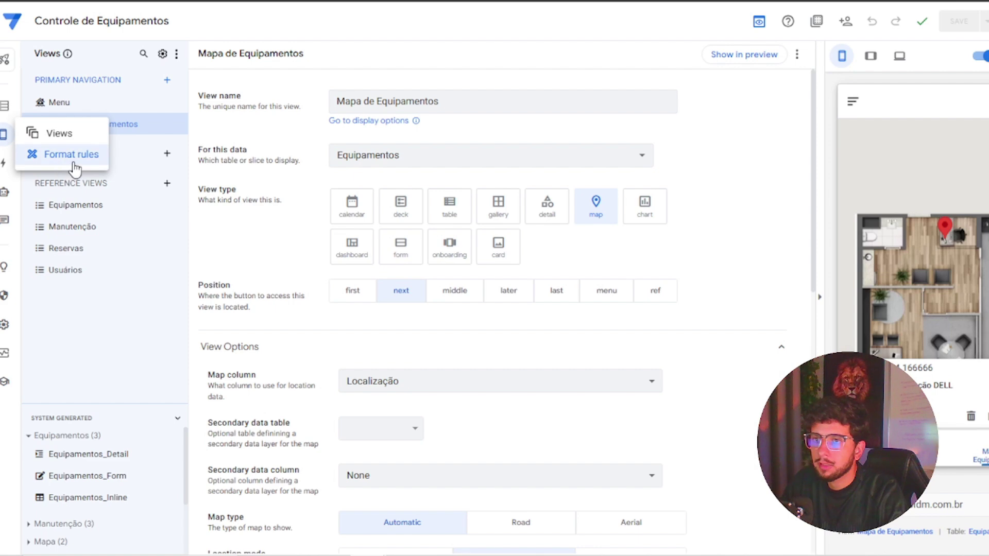
click(72, 154)
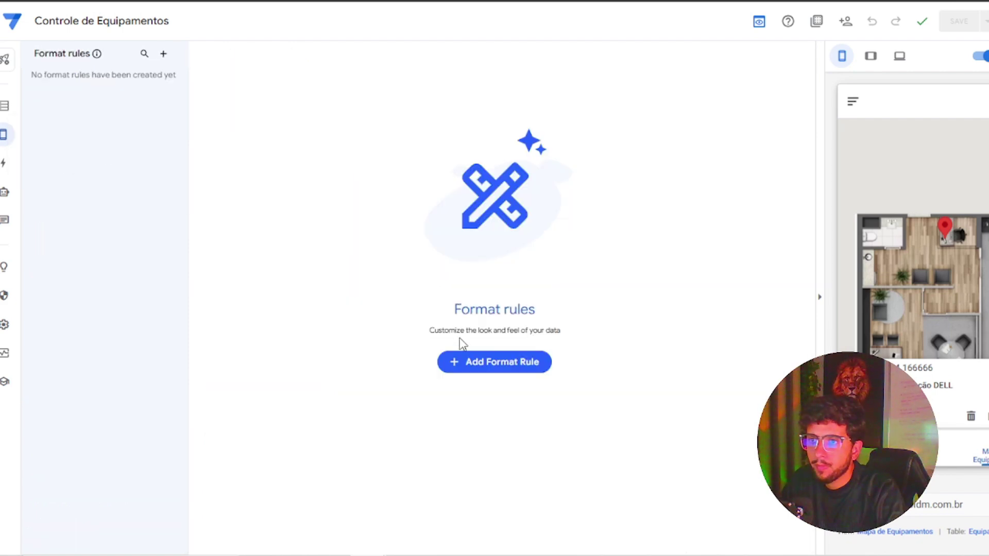
click(470, 366)
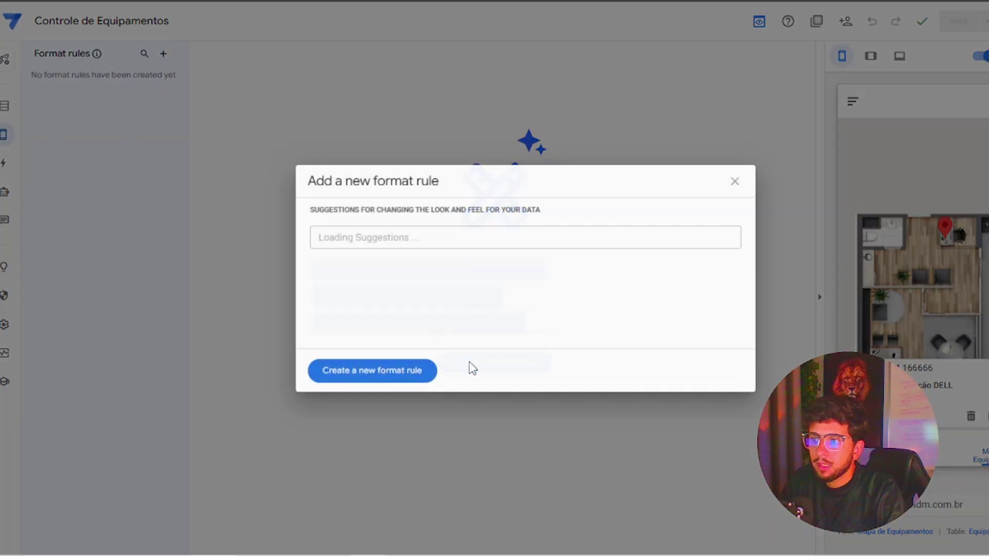
click(196, 195)
click(440, 103)
key(ctrl+a)
text(e)
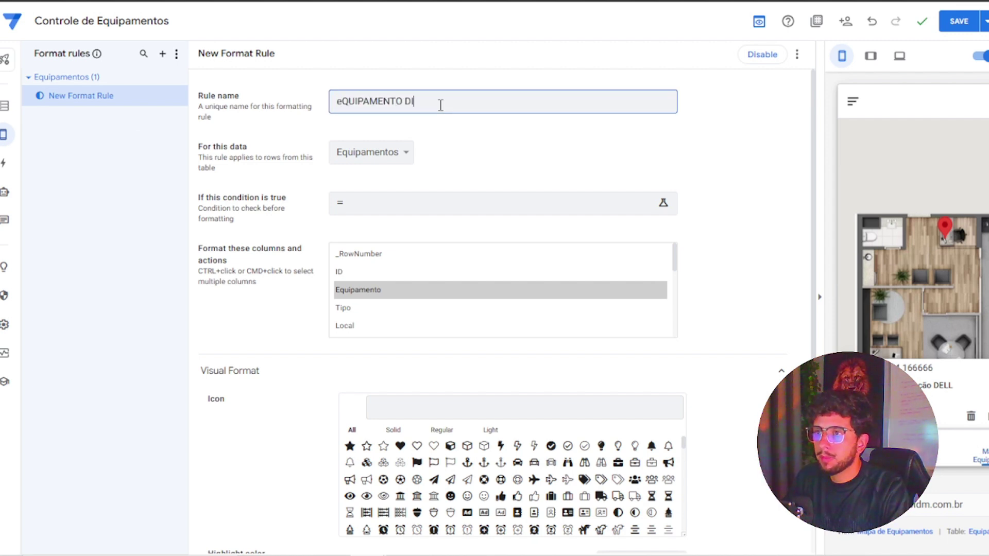
text(QUIPAMENTO DISPONIVEL)
key(Return)
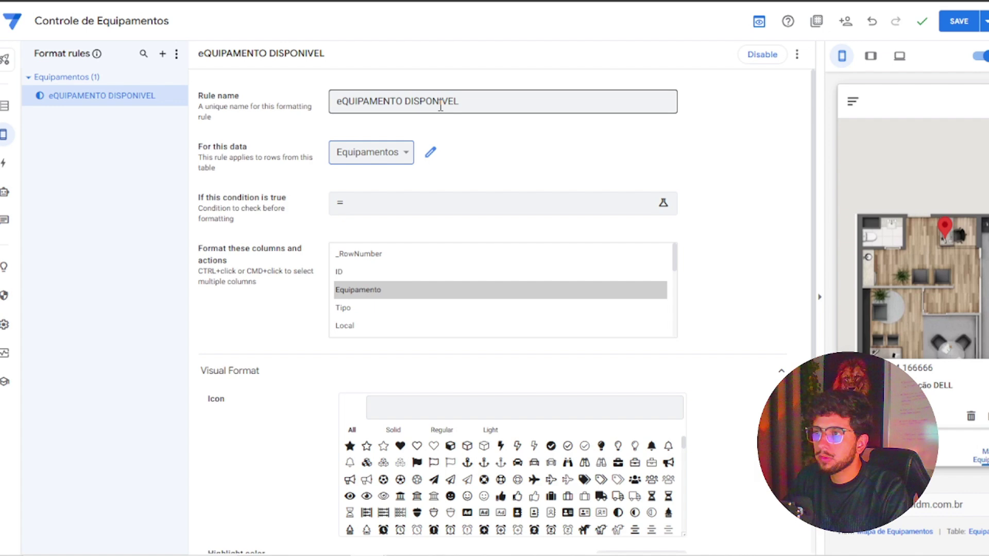
Set the rule's condition to [Status]=Disponivel for the Equipamentos table and save the expression.
click(407, 152)
click(536, 175)
click(480, 209)
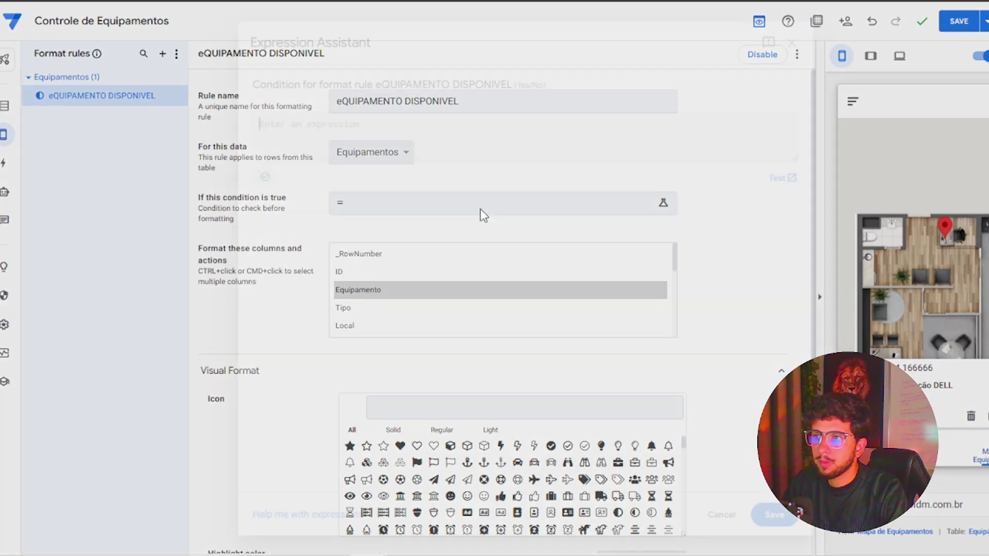
text([)
text(Sta)
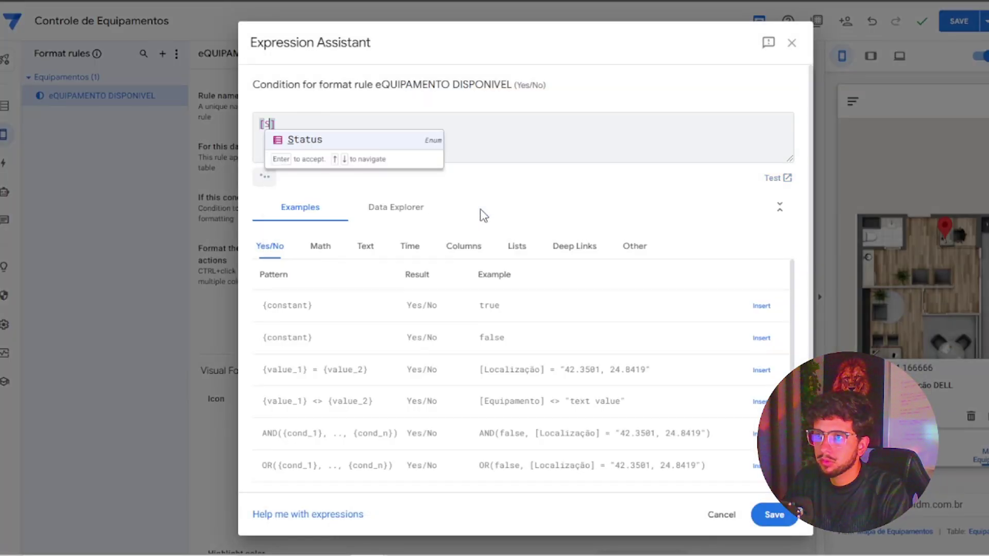
key(Return)
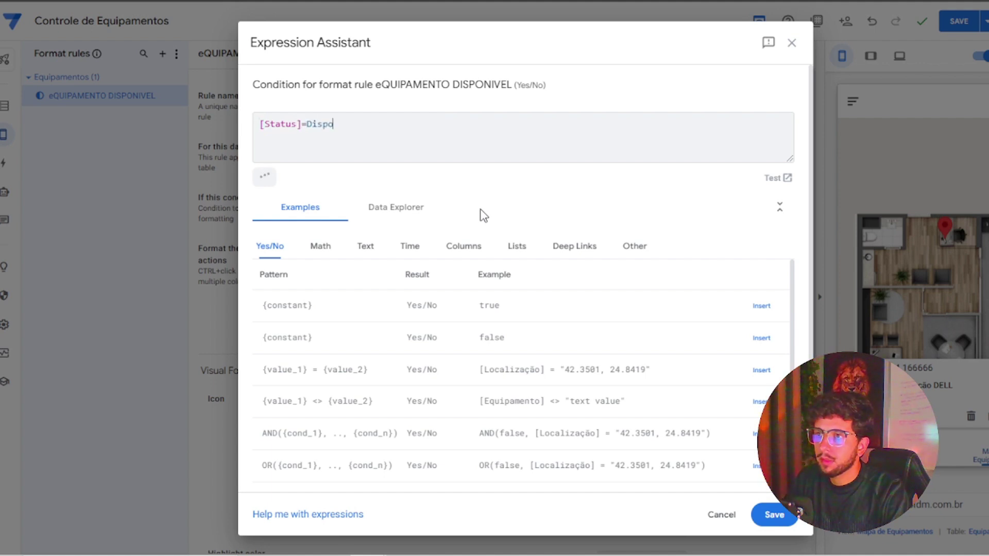
text(=Disponivel)
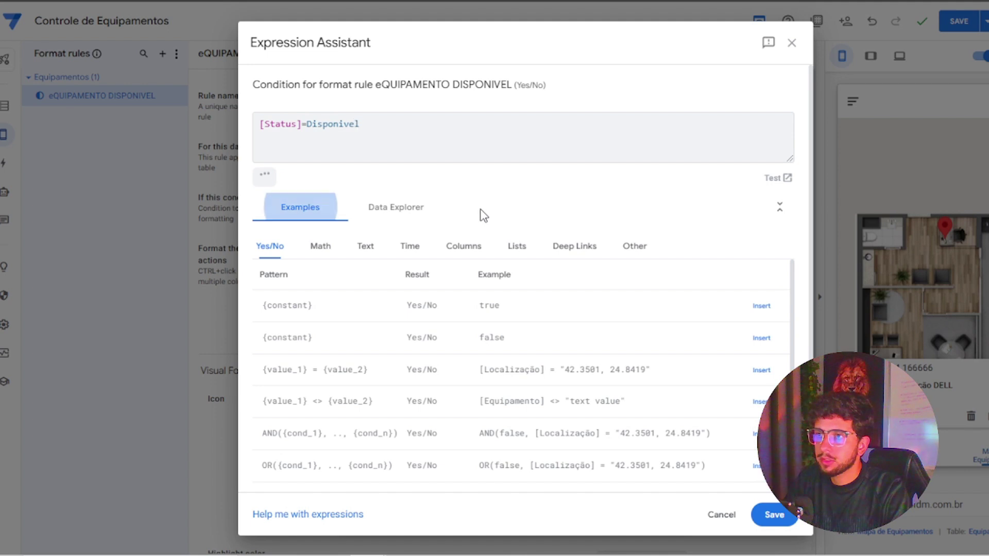
click(787, 515)
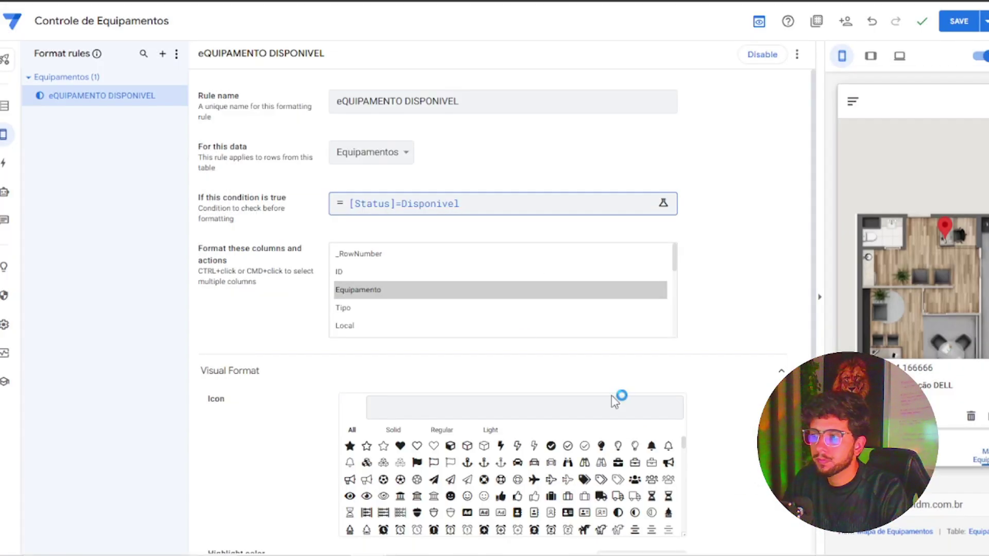
Keep the rule on the Equipamento column and set its text color to green, without a highlight color.
scroll(432, 315, down, 5)
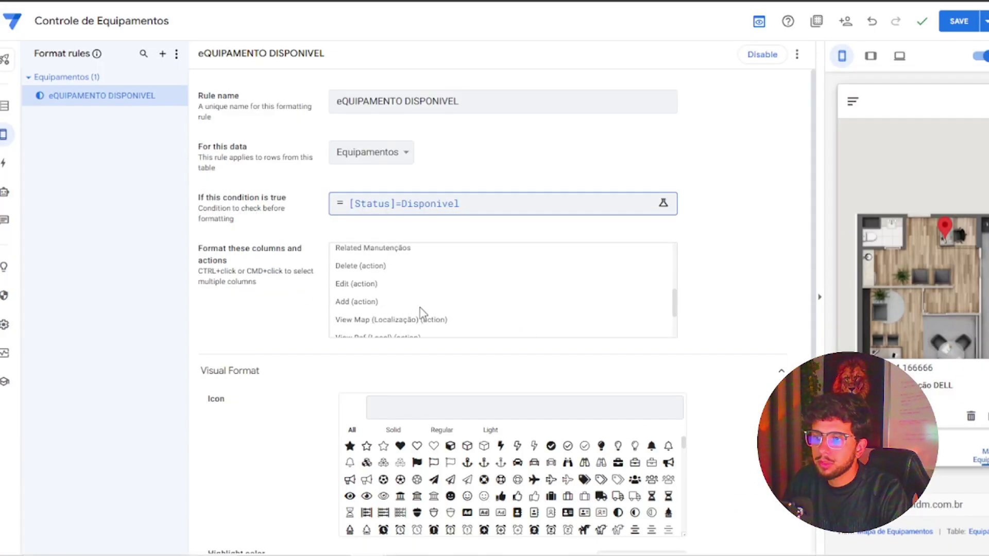
scroll(398, 313, up, 5)
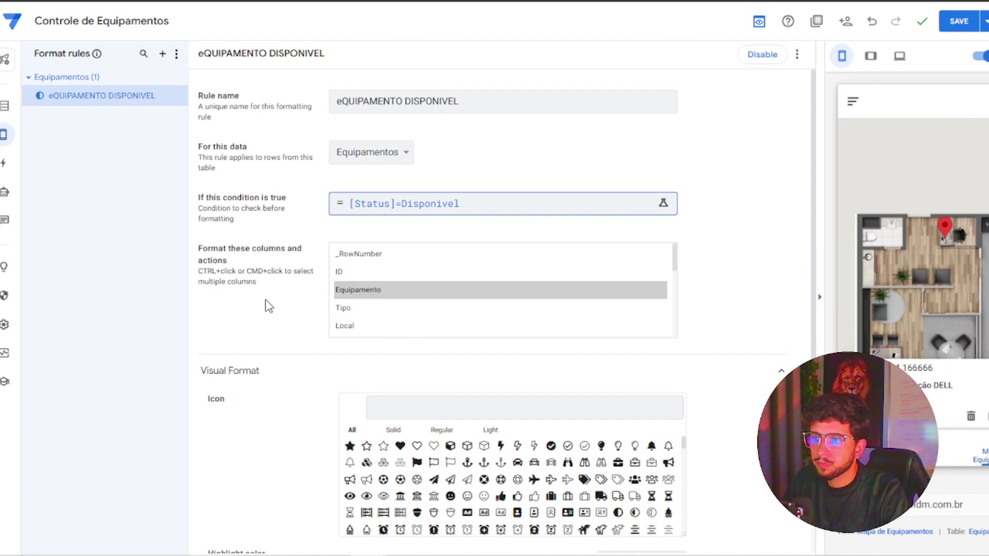
scroll(264, 306, down, 3)
scroll(265, 306, down, 1)
click(410, 362)
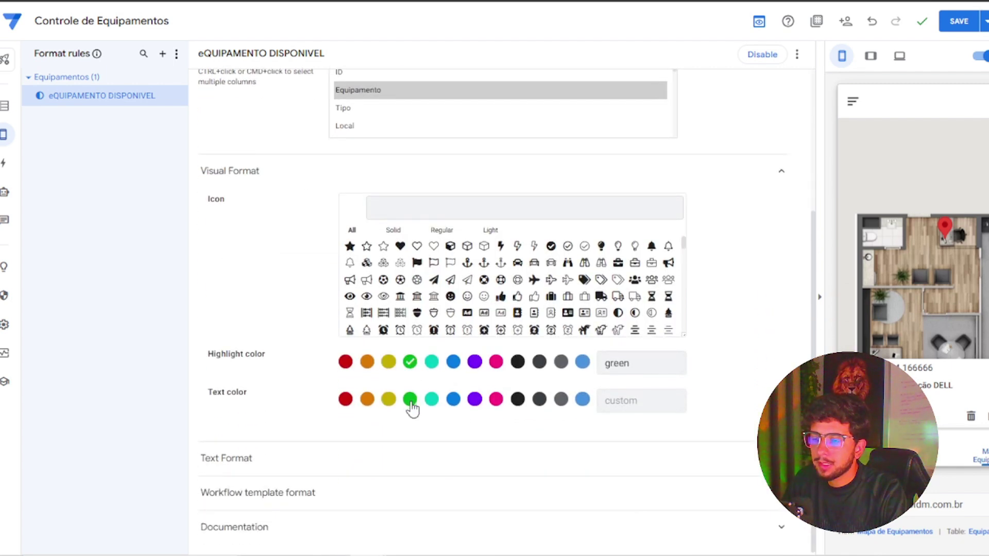
click(410, 362)
click(410, 400)
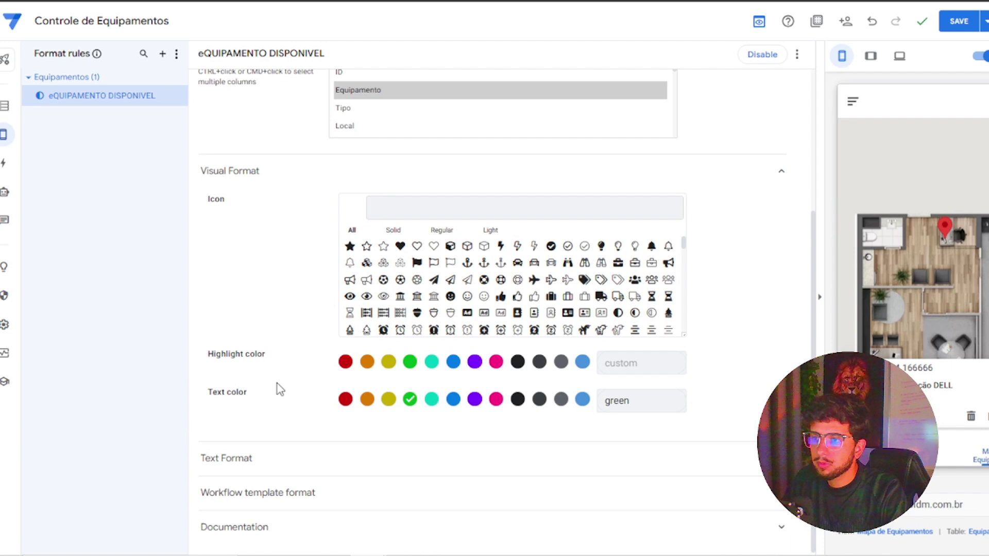
Turn on bold in the rule's text format and save the app.
click(271, 448)
scroll(357, 434, down, 3)
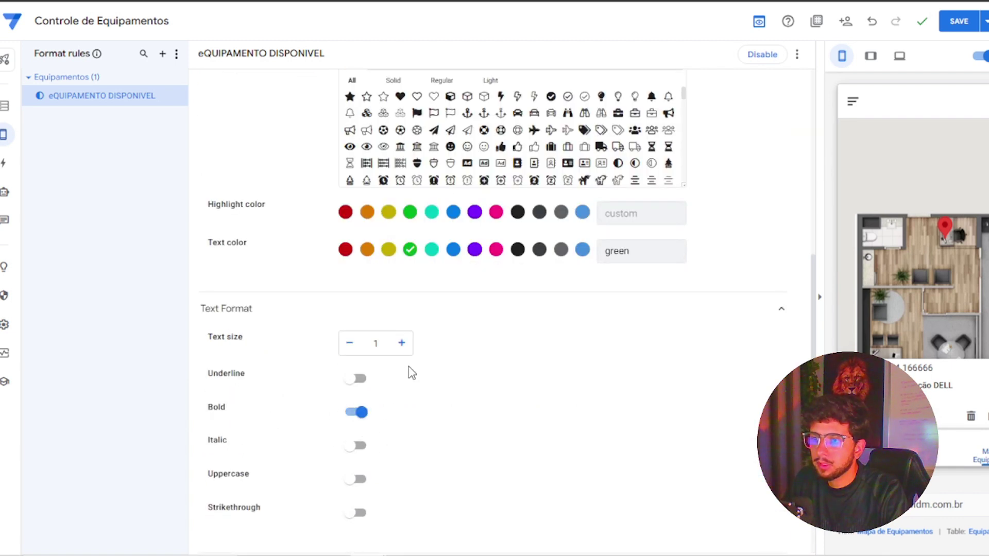
scroll(415, 360, down, 2)
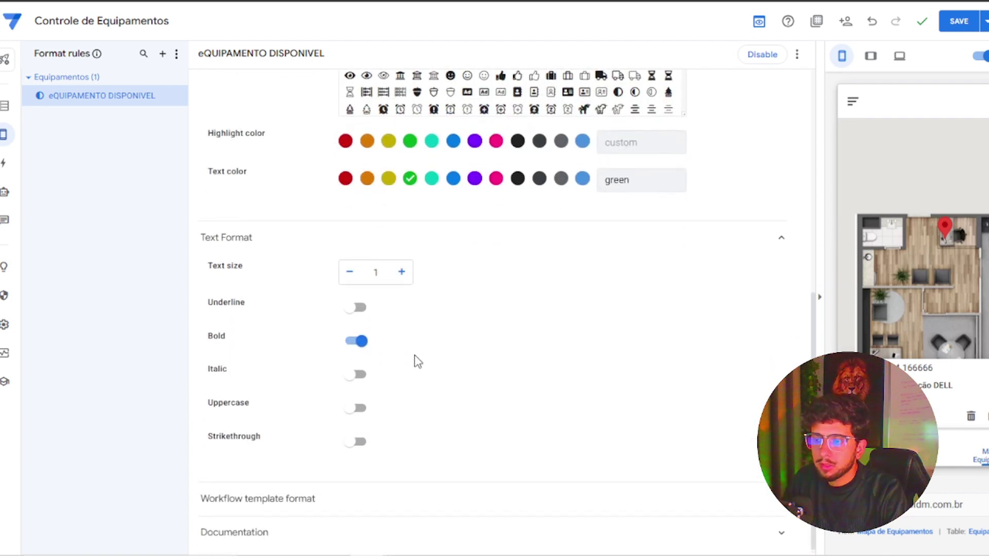
scroll(430, 410, up, 3)
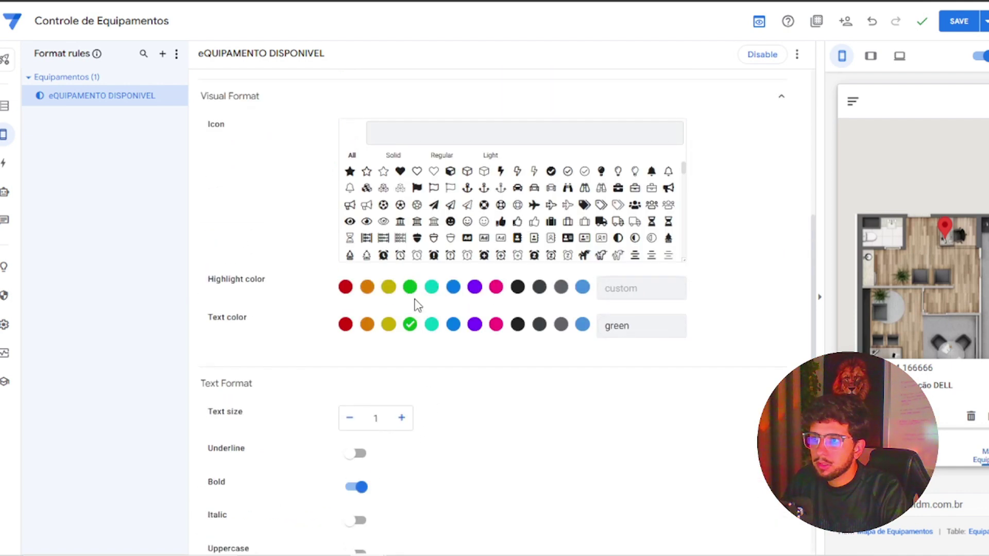
scroll(418, 304, up, 4)
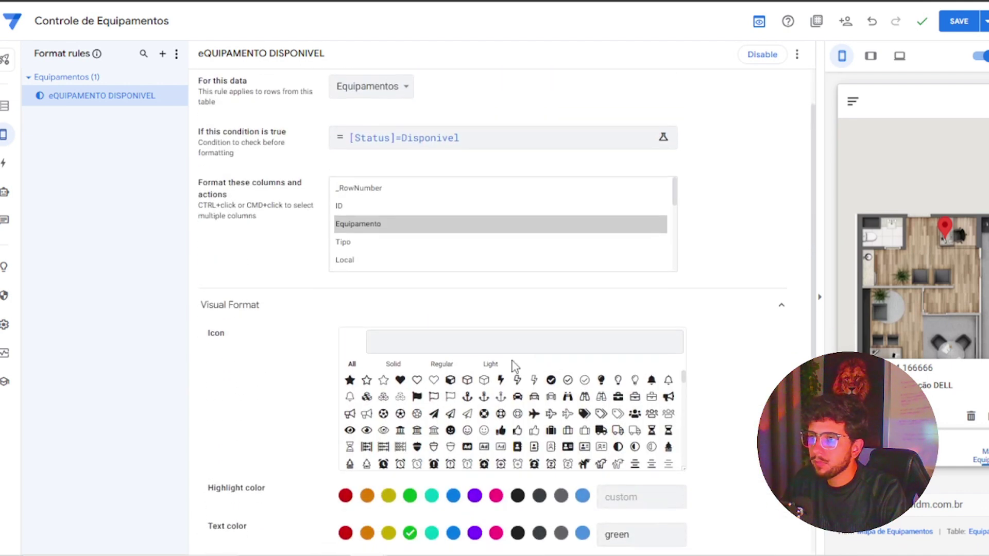
click(958, 20)
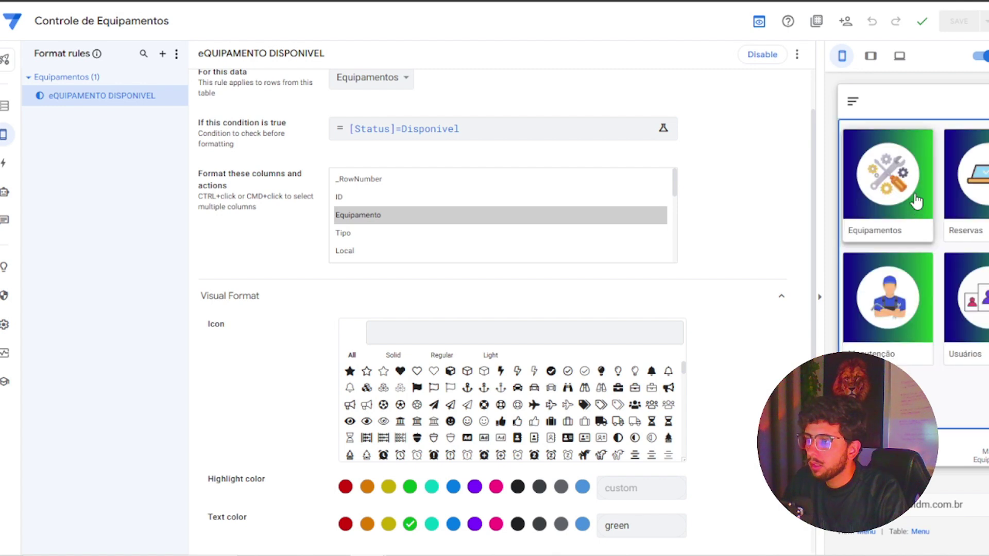
Test the rule in the preview by checking the Reservas list and the notebook's formatting in the Equipamentos list.
click(883, 183)
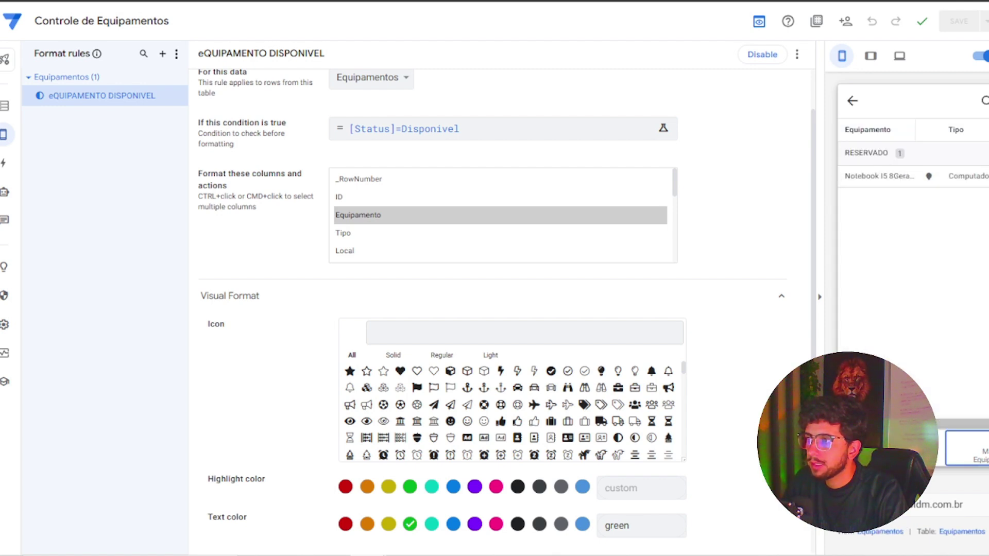
click(853, 100)
click(967, 177)
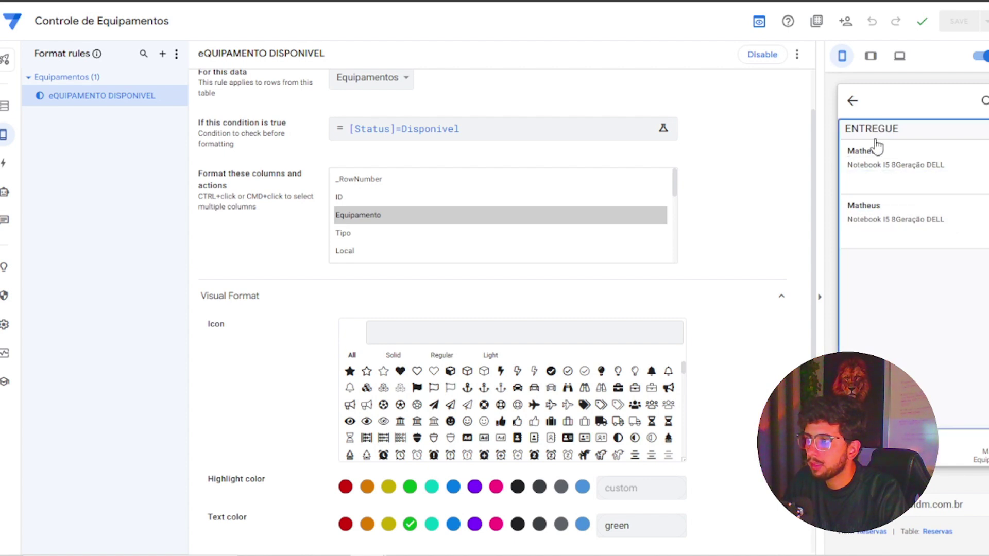
click(852, 100)
click(885, 177)
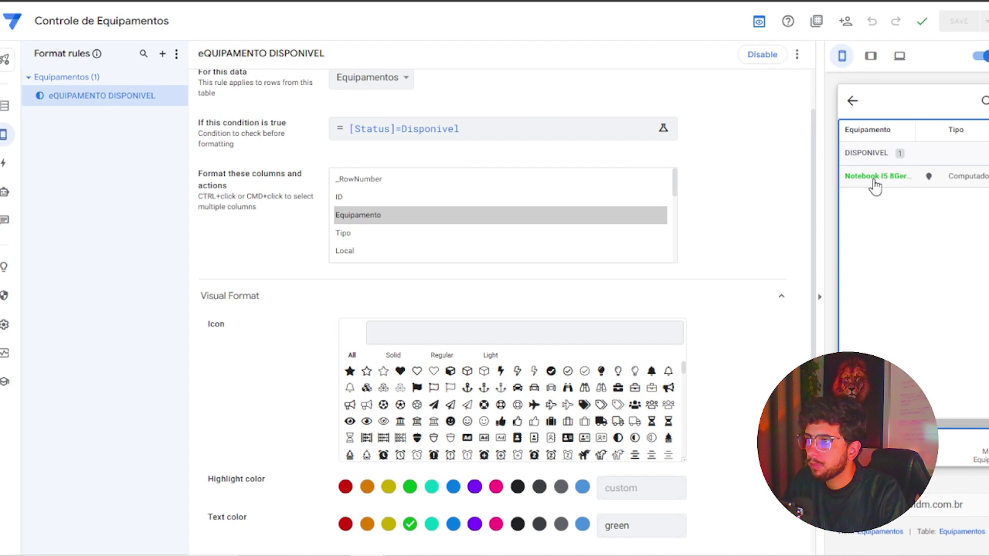
Examine the notebook's marker and its detail card on the preview's equipment map.
click(852, 101)
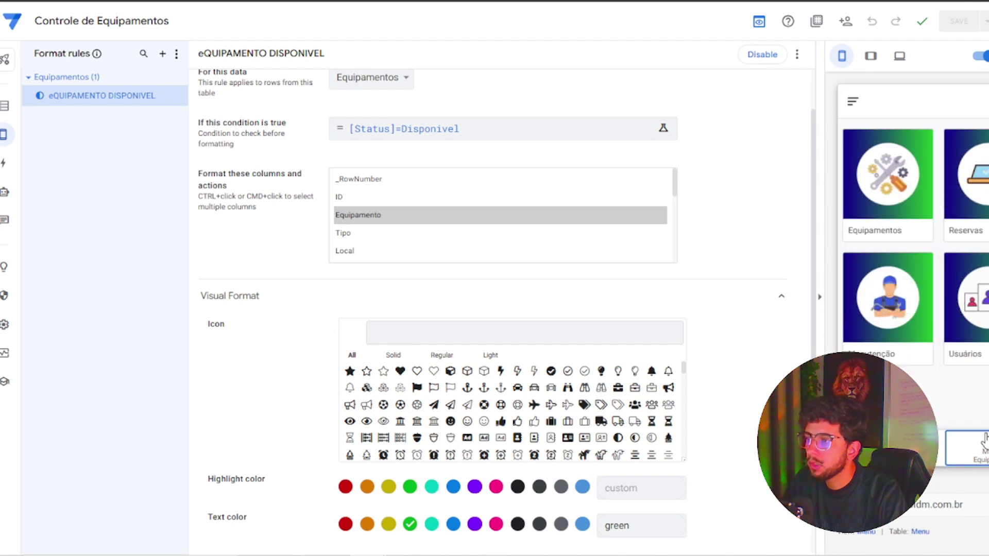
click(975, 449)
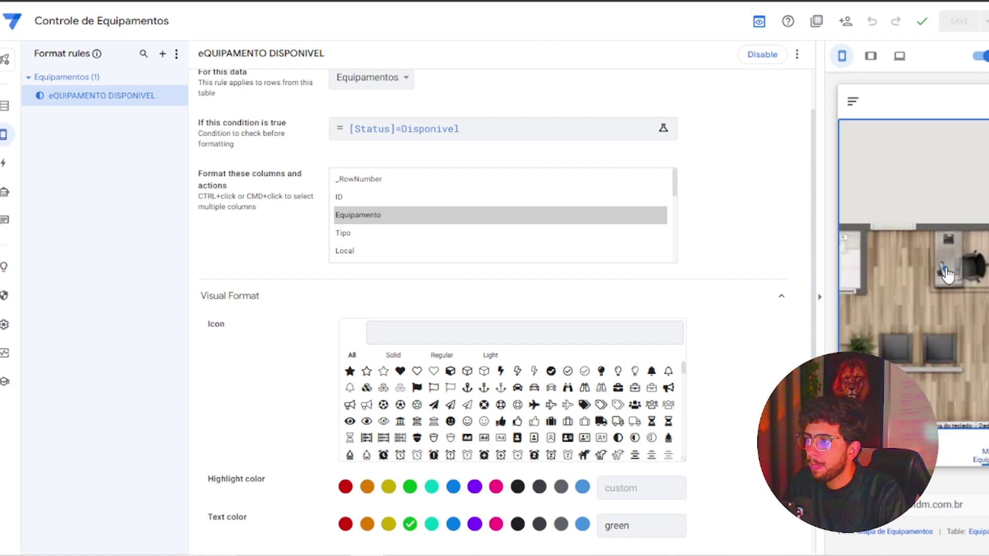
click(936, 386)
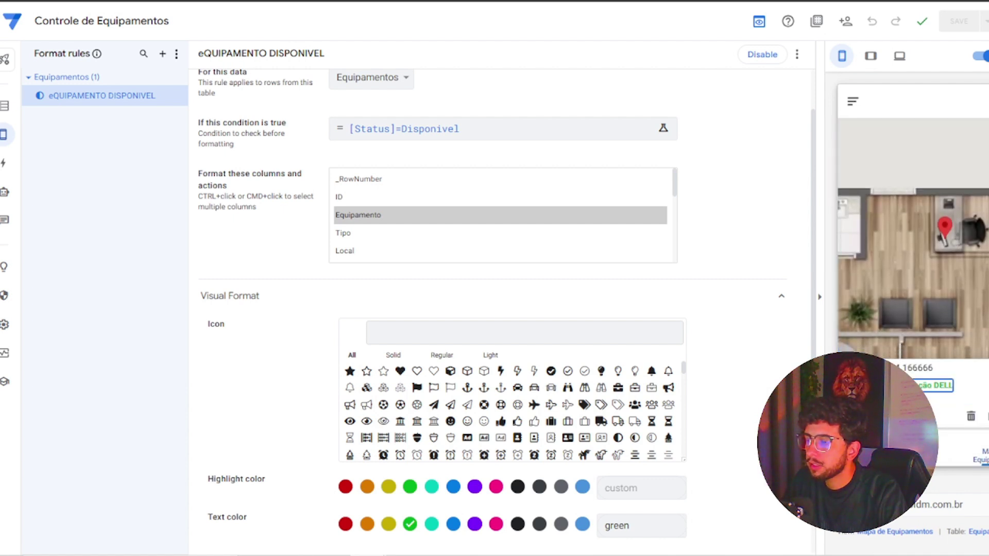
click(950, 291)
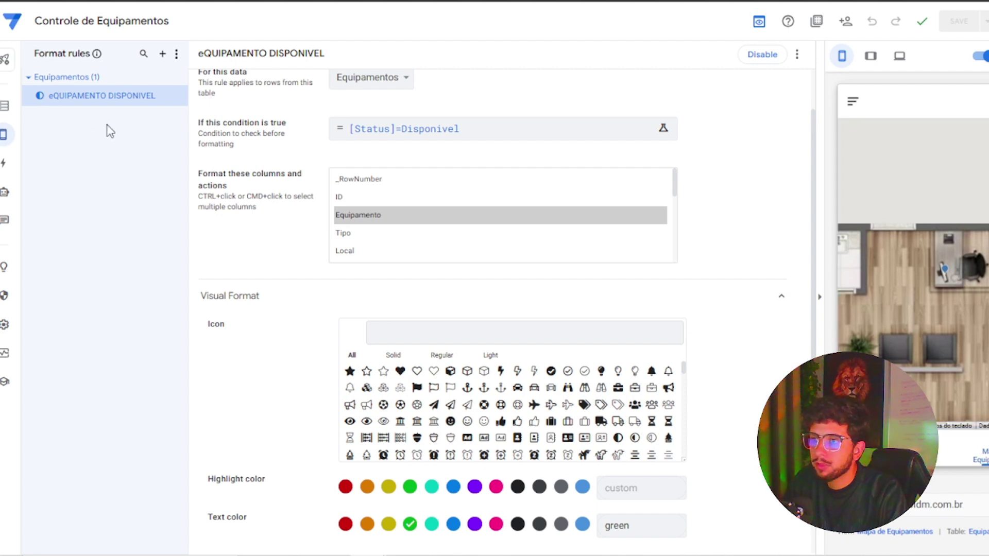
mouse_move(6, 135)
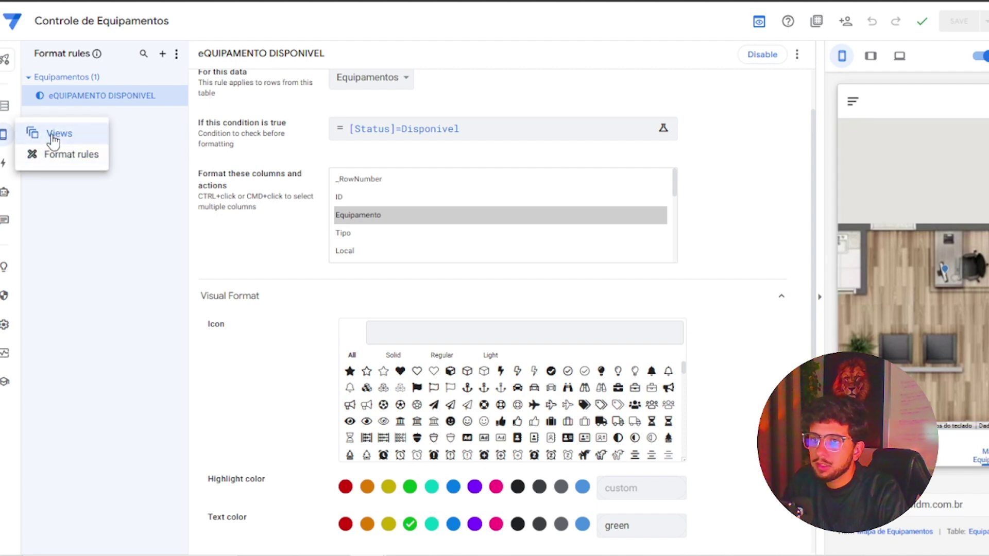
click(941, 272)
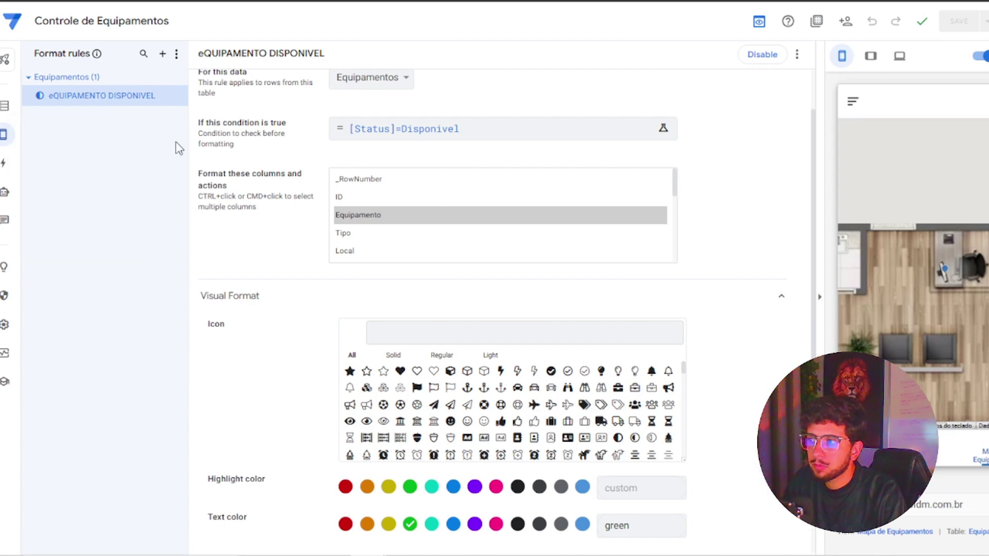
Create a second format rule for Equipamentos with the condition [Status]=disponivel and save the expression.
mouse_move(8, 135)
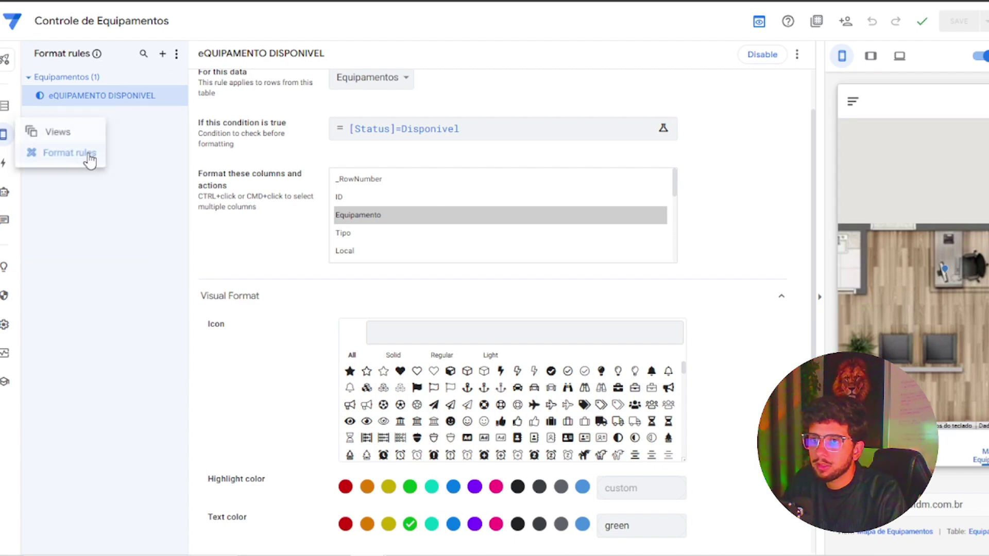
click(402, 384)
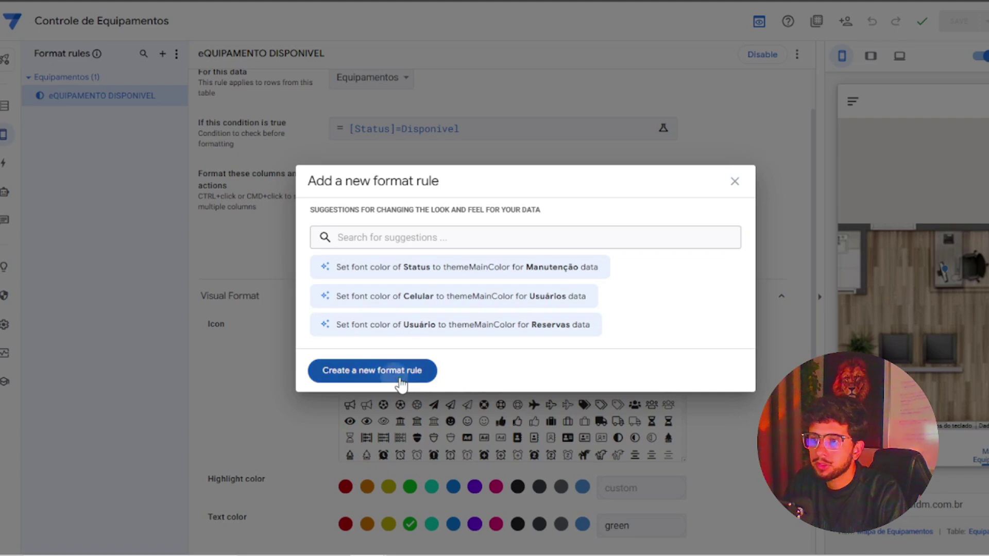
click(389, 130)
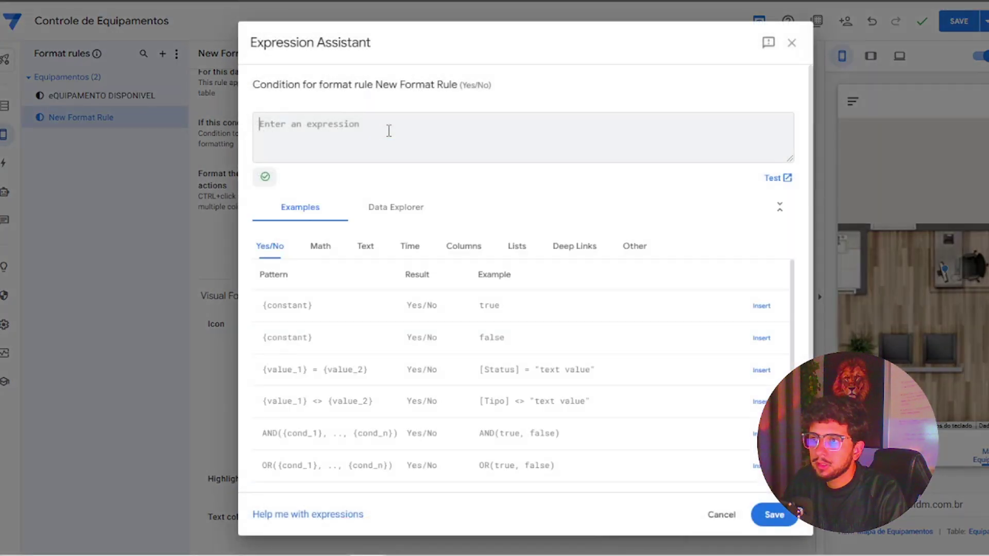
text(s)
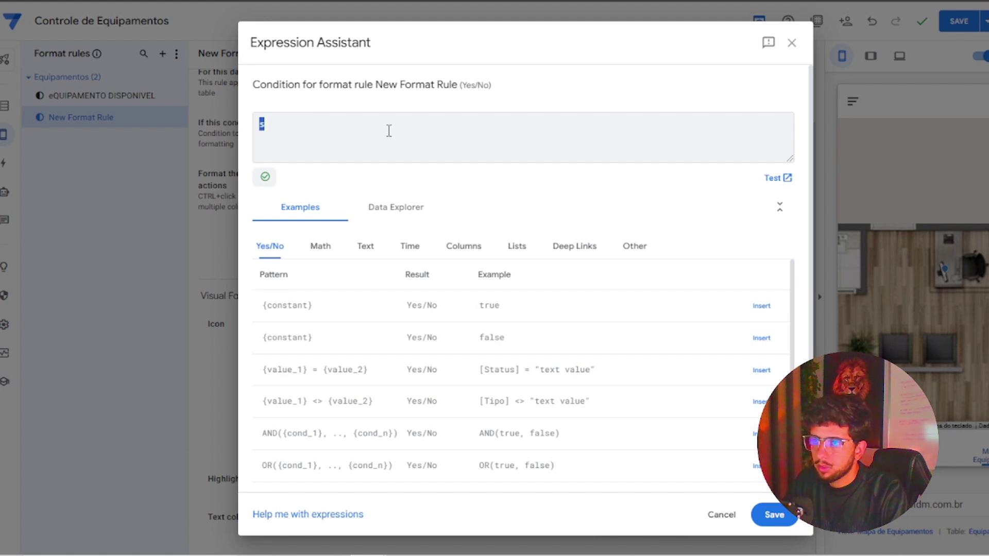
text([s)
key(Return)
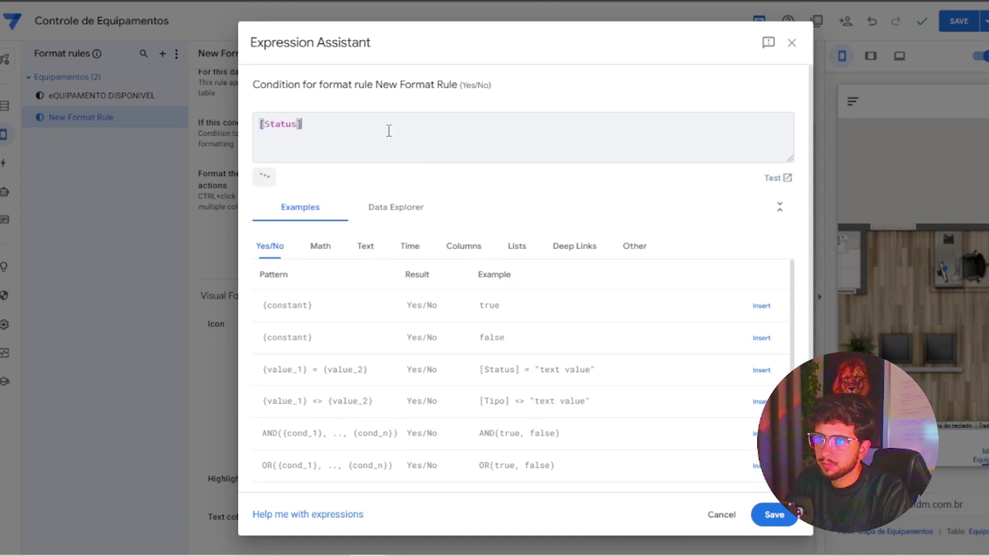
text(=disponivel)
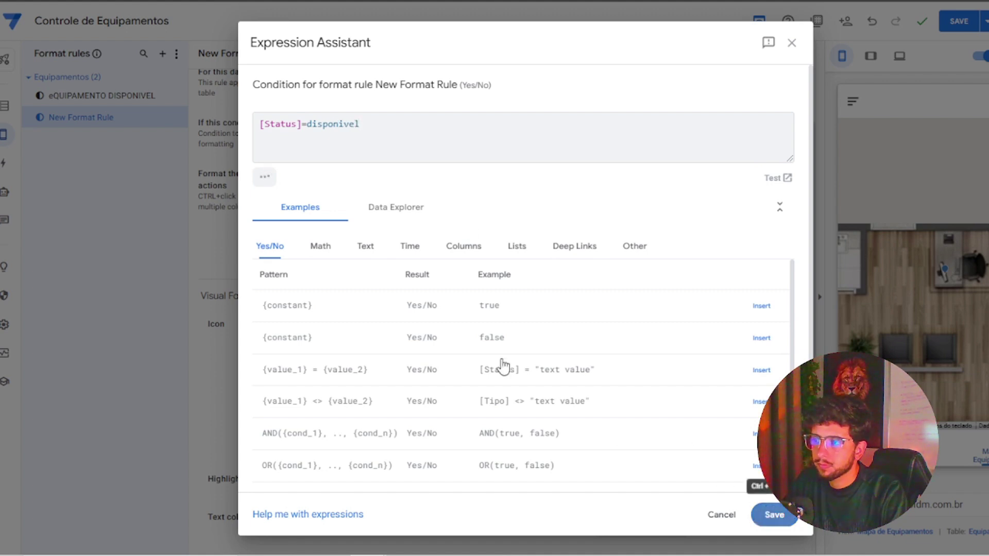
click(772, 515)
Rename the new format rule as Map Disponivel.
scroll(390, 151, up, 2)
triple_click(444, 111)
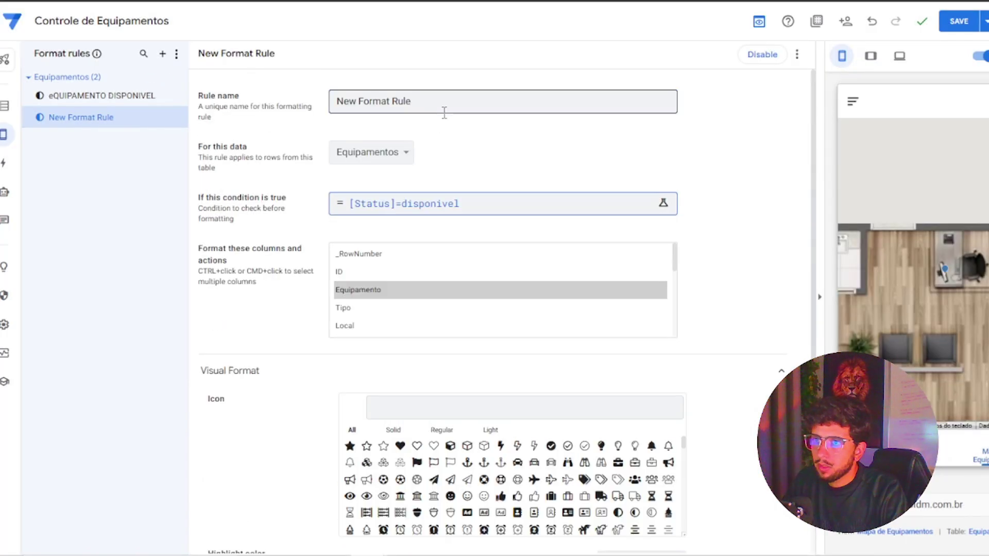
text(Map )
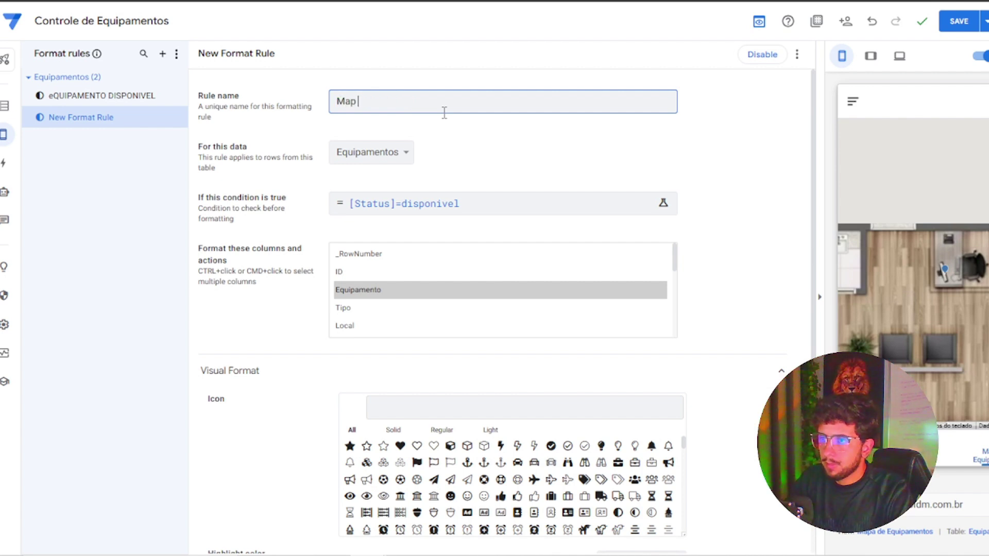
text(Disponivel)
key(Tab)
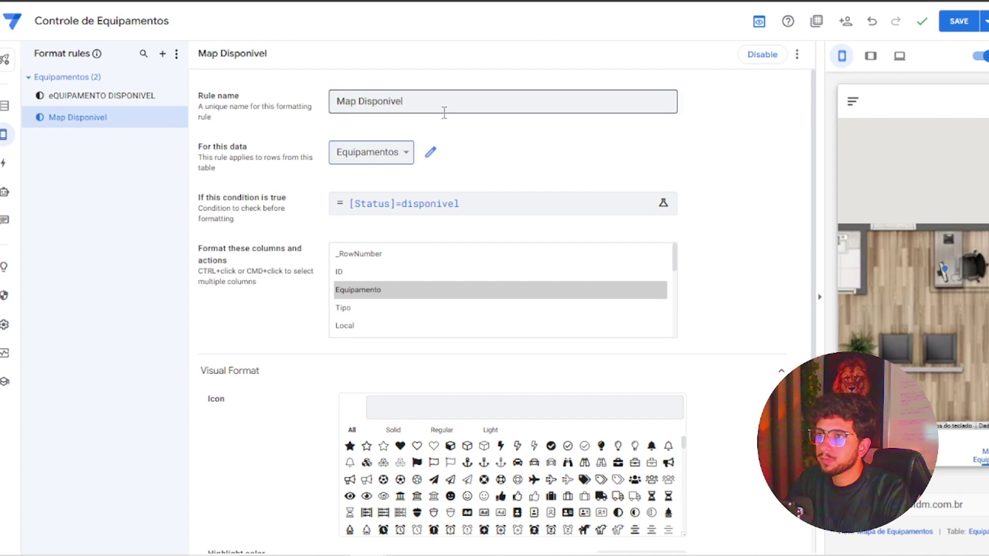
Apply the Map Disponivel rule to the Localização column instead of Equipamento.
scroll(385, 297, down, 1)
scroll(385, 297, down, 2)
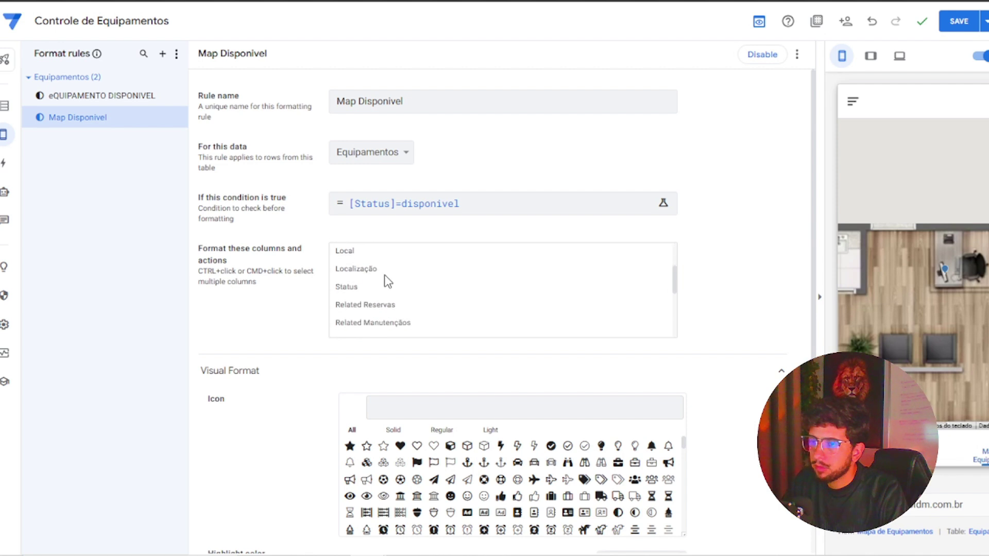
click(350, 271)
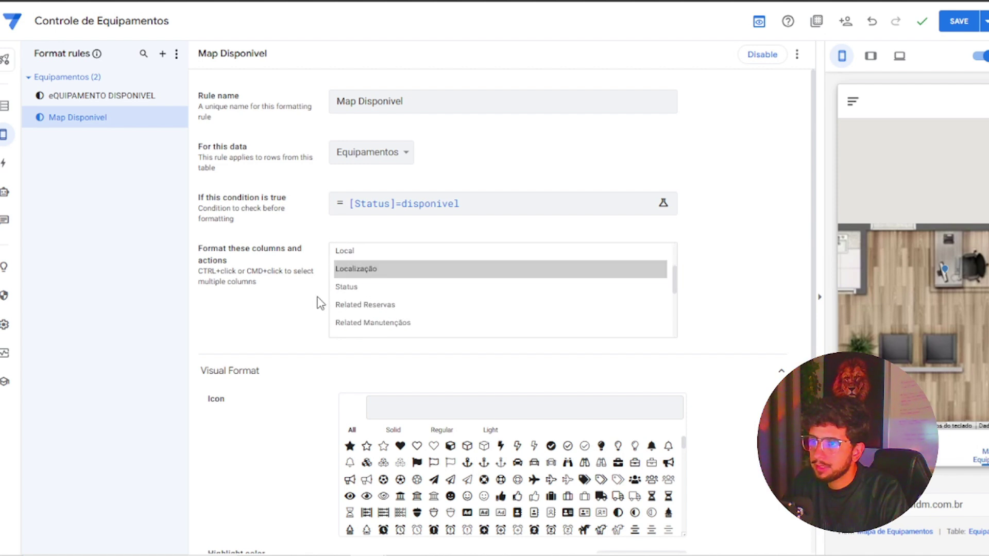
scroll(330, 374, down, 2)
scroll(448, 496, down, 2)
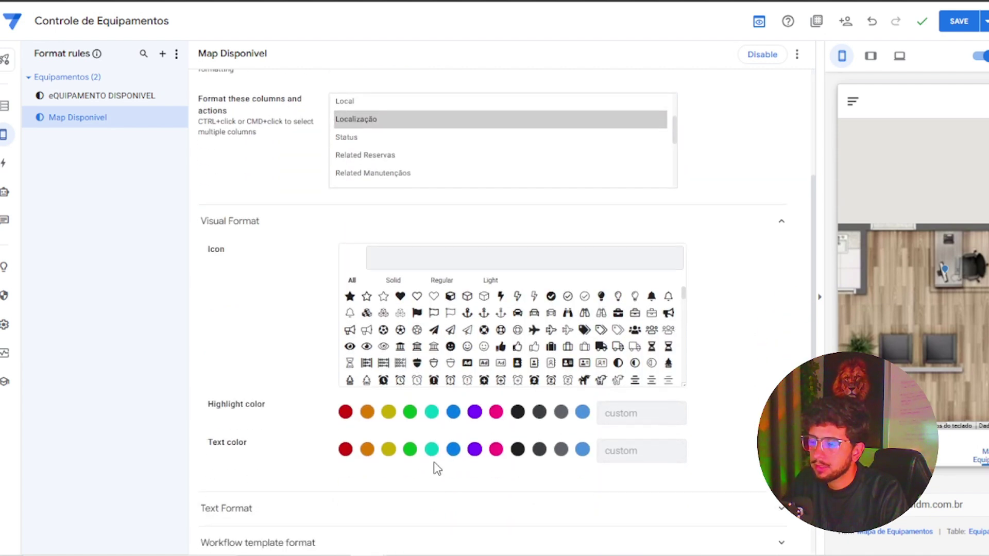
Give the Map Disponivel rule a green text color and the solid check-circle icon, and save the app.
click(410, 452)
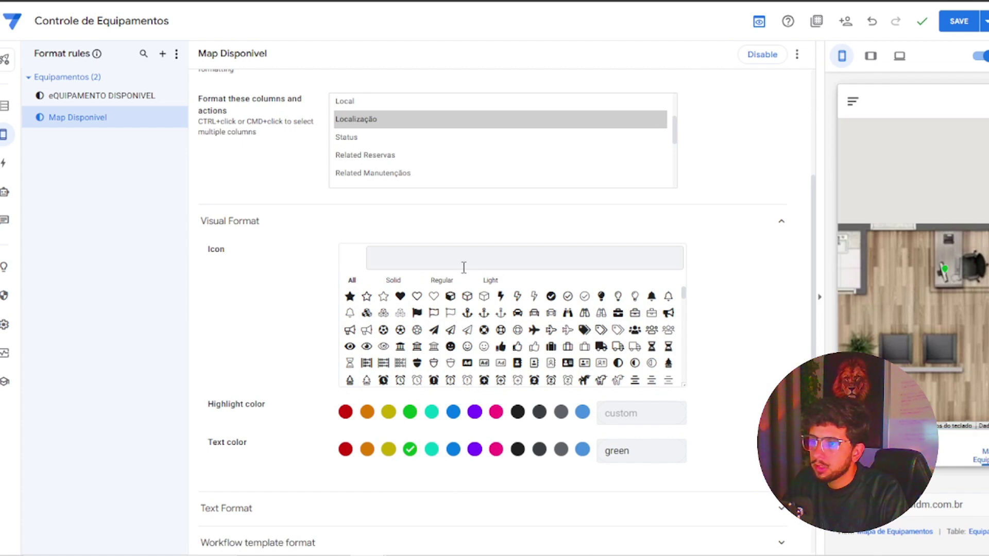
text(check)
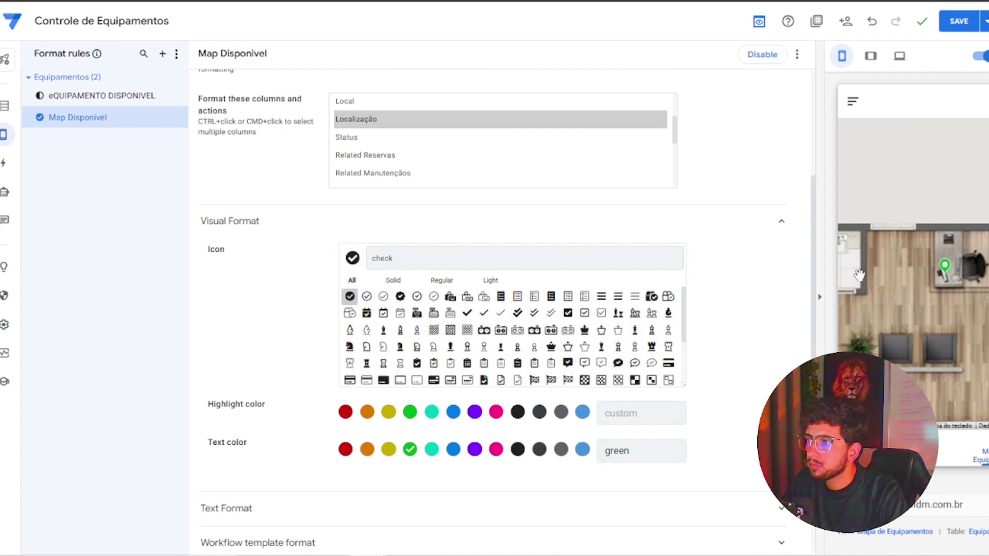
click(950, 21)
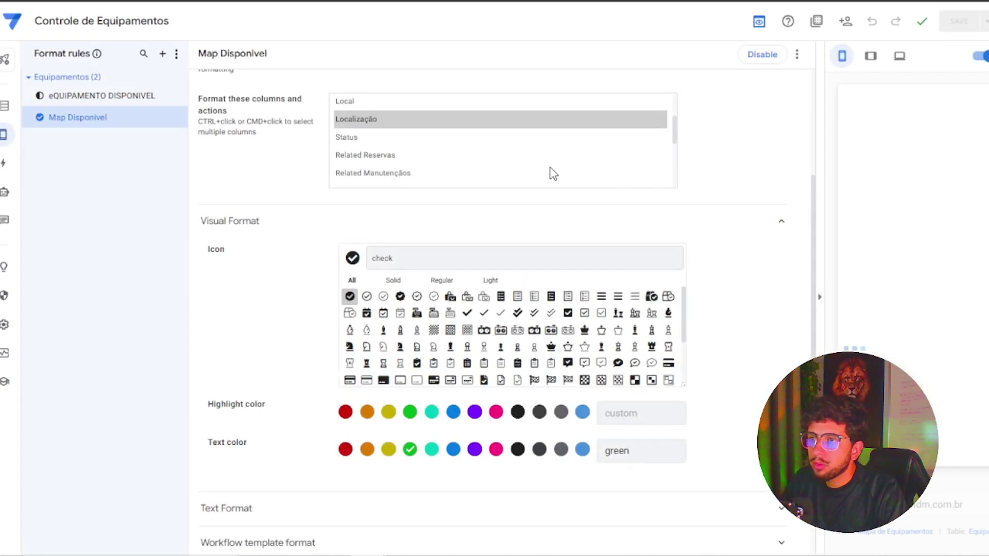
Duplicate the Map Disponivel rule and set the copy's condition to [Status]=Em manutenção.
click(179, 117)
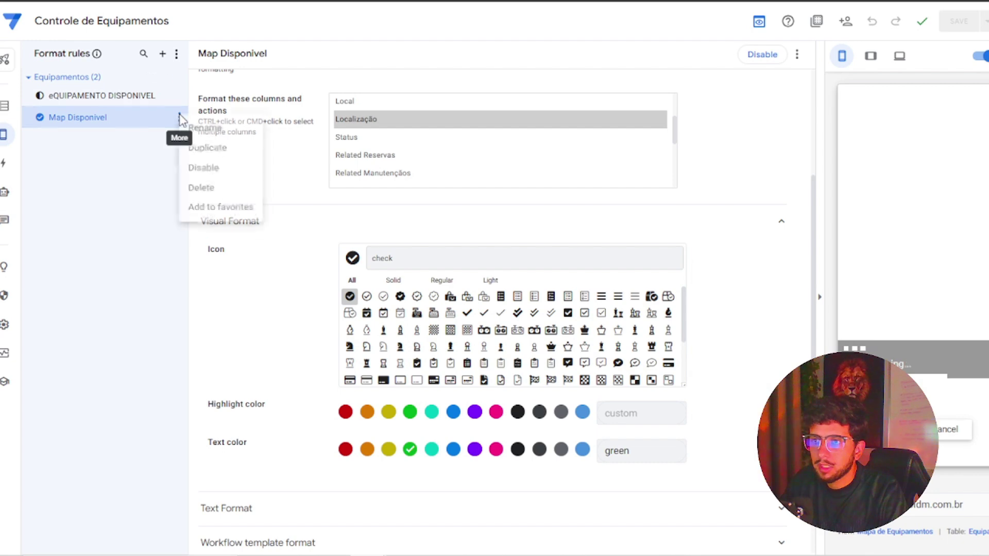
click(209, 151)
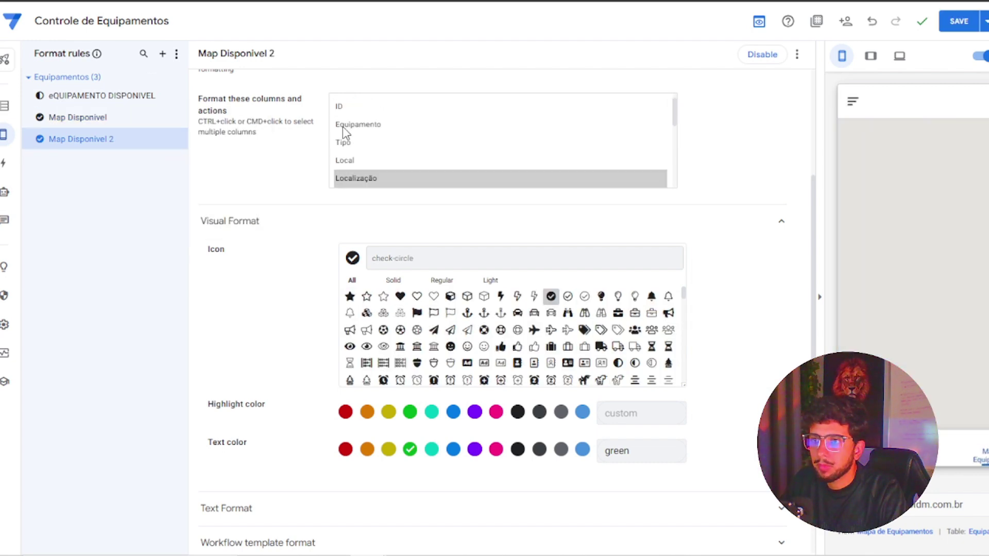
scroll(289, 177, up, 3)
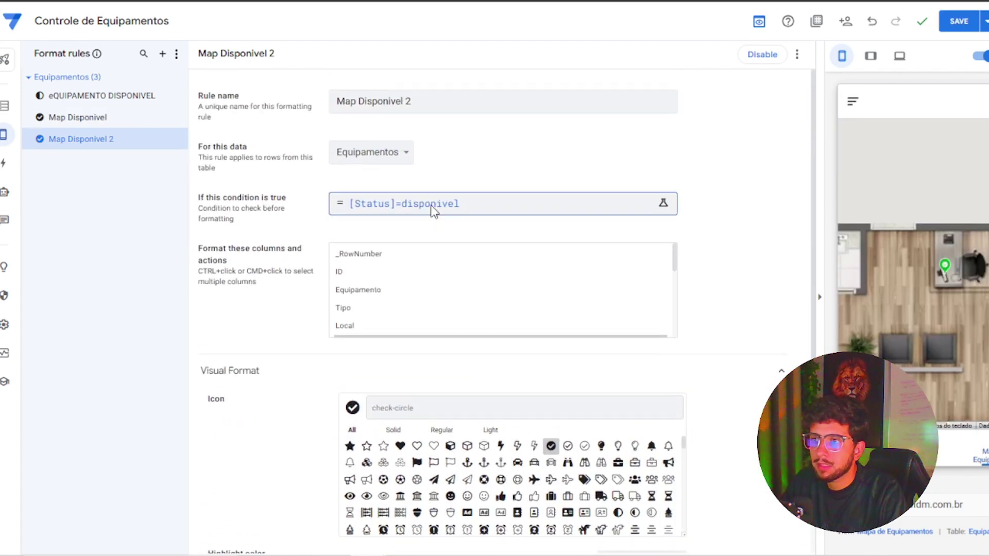
click(432, 210)
click(324, 116)
double_click(332, 126)
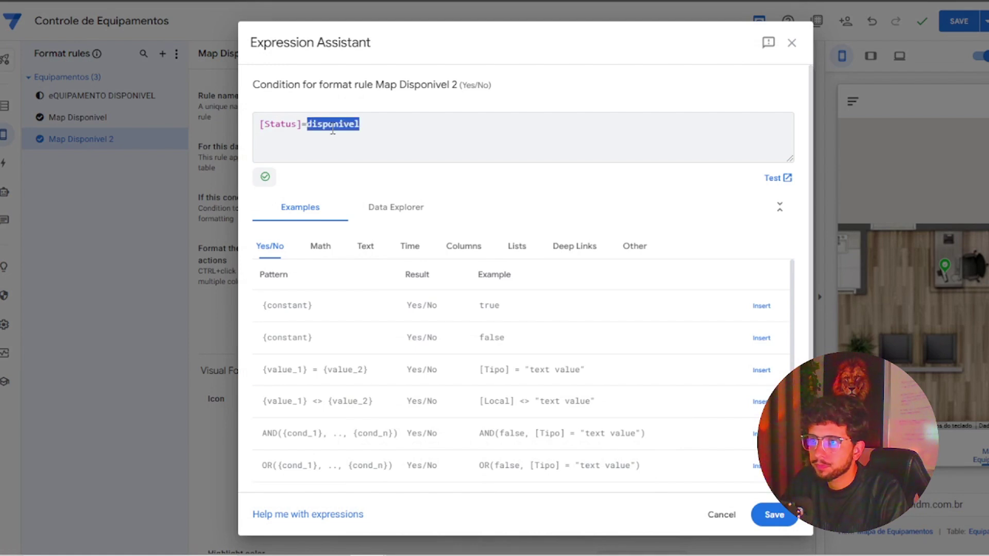
text(Em manutençã)
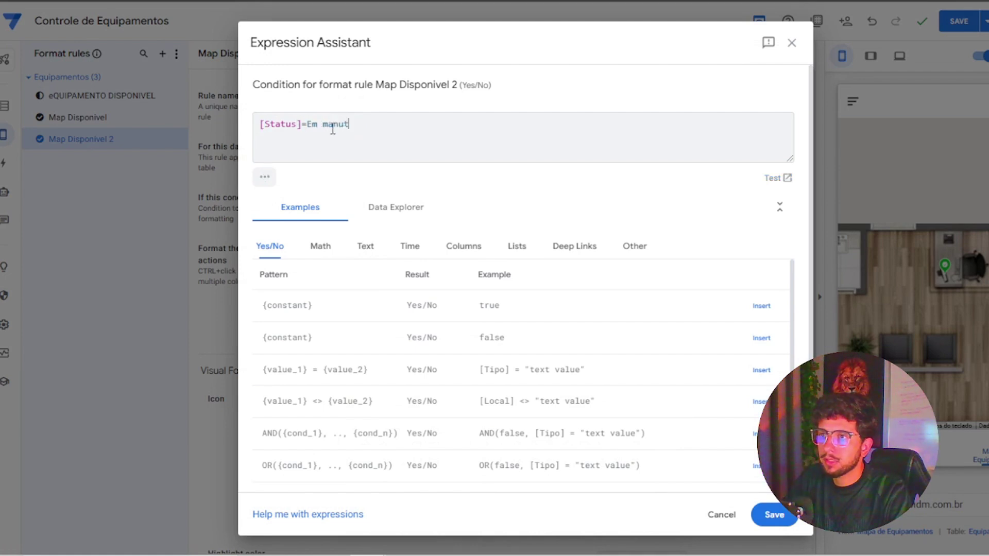
click(772, 515)
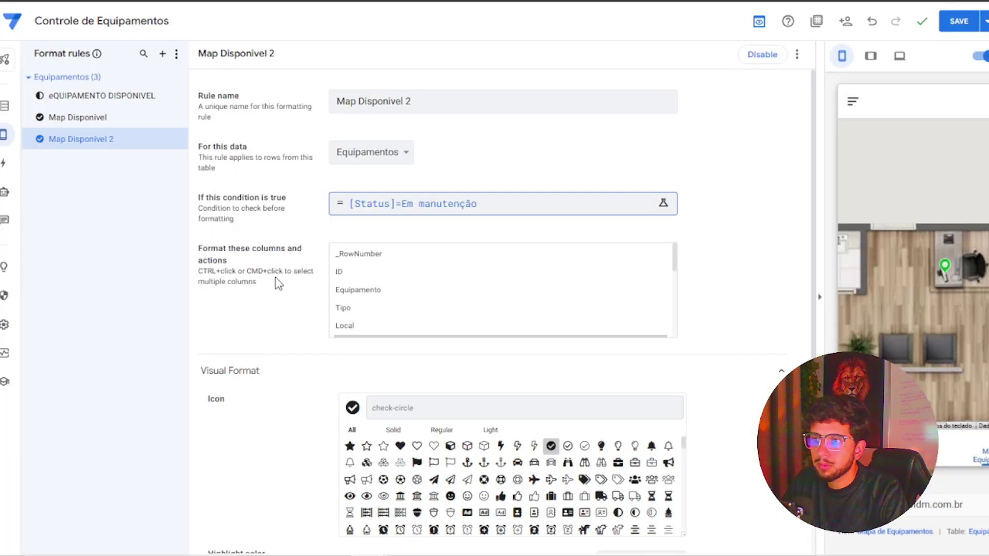
Rename the duplicated format rule as Map Manutenção.
scroll(322, 280, down, 2)
scroll(293, 198, up, 2)
click(374, 103)
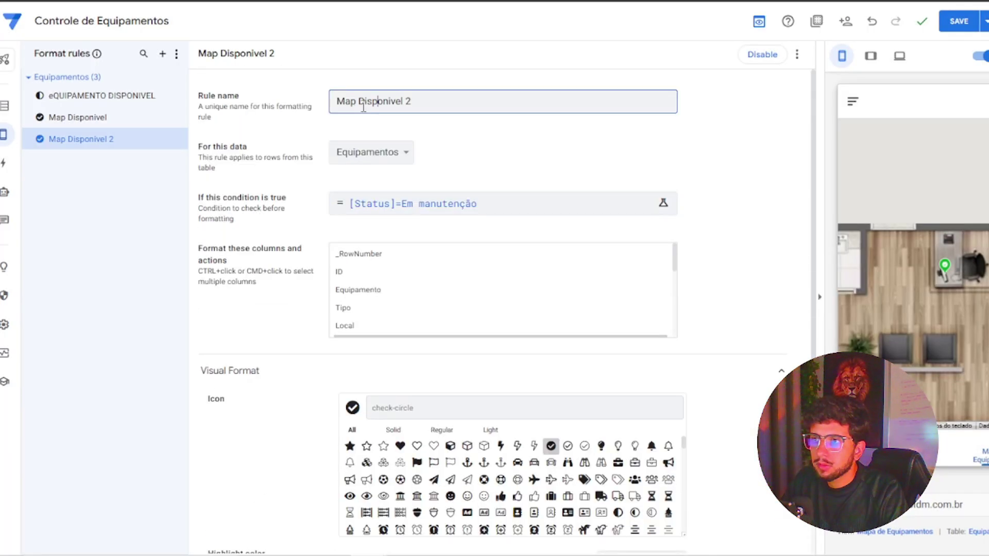
drag(363, 106, 485, 104)
text(Manutenç)
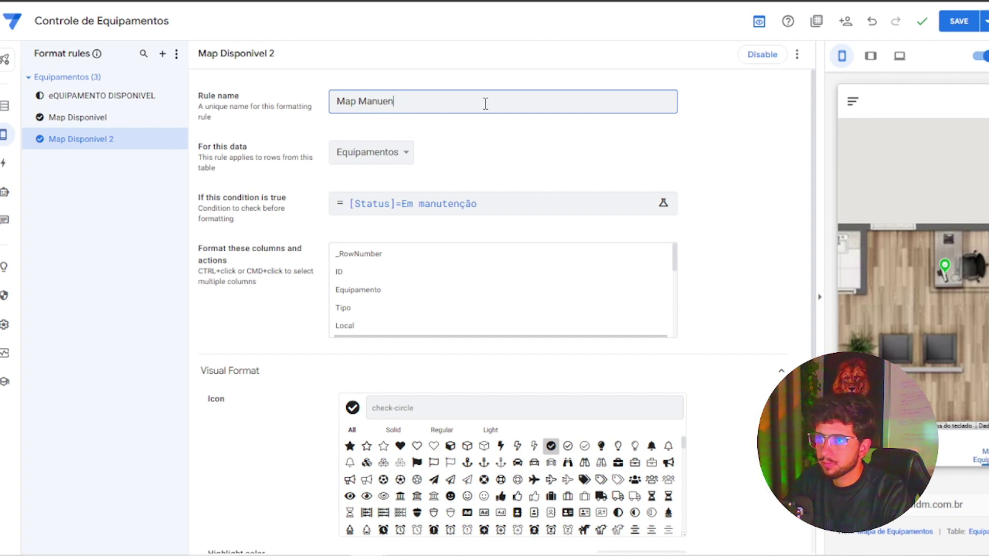
text(ão)
click(552, 139)
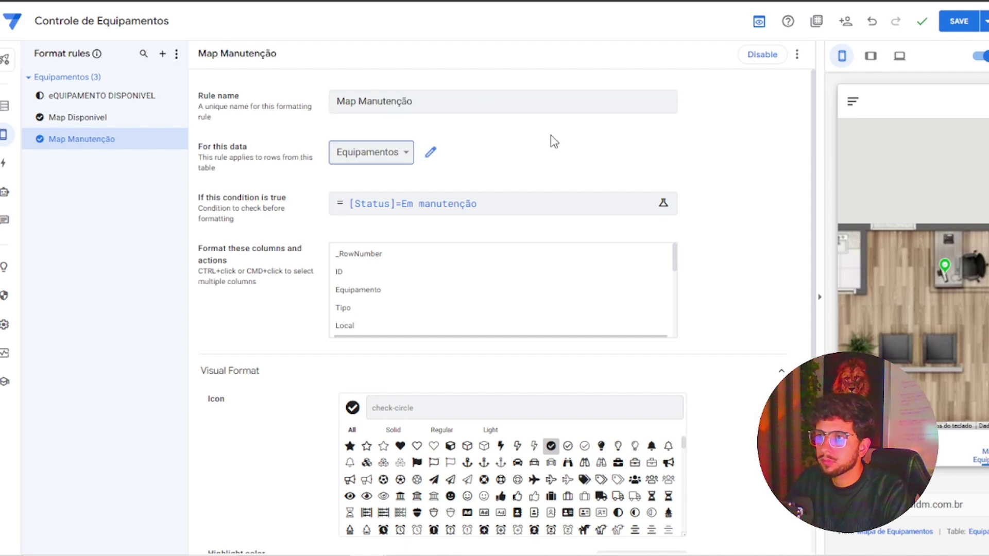
Give the Map Manutenção rule a yellow text color and the solid exclamation-triangle icon, searching the icons for "warn".
scroll(523, 238, down, 4)
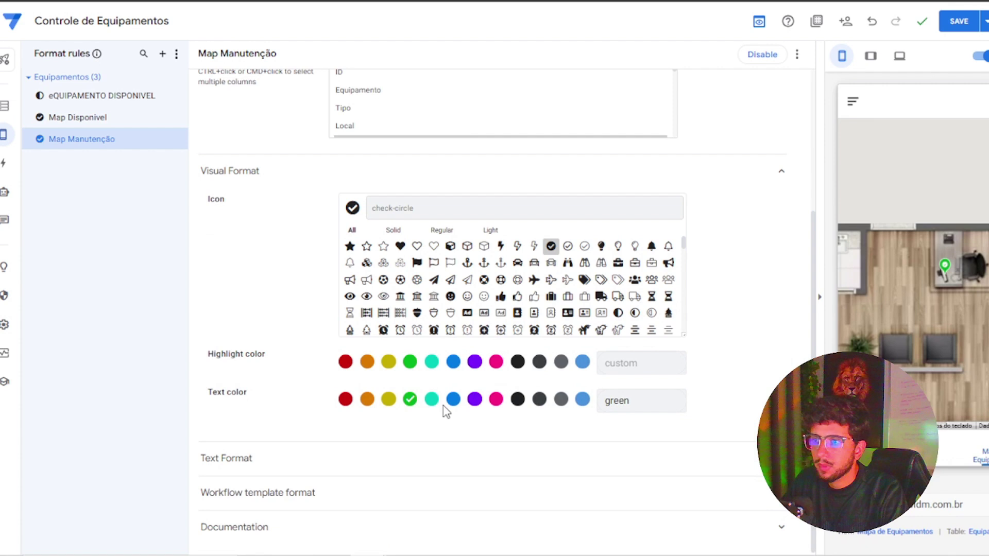
click(388, 400)
scroll(644, 327, down, 5)
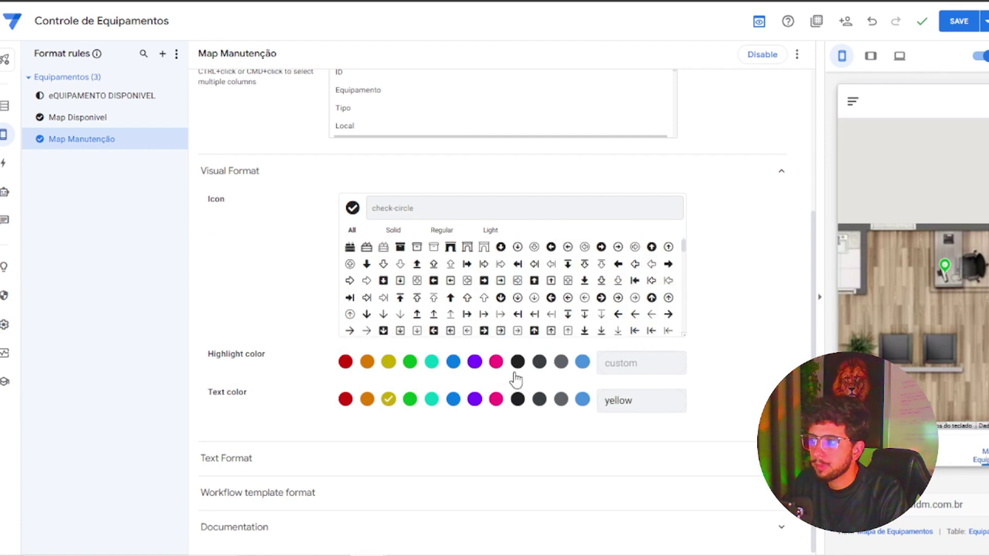
click(349, 457)
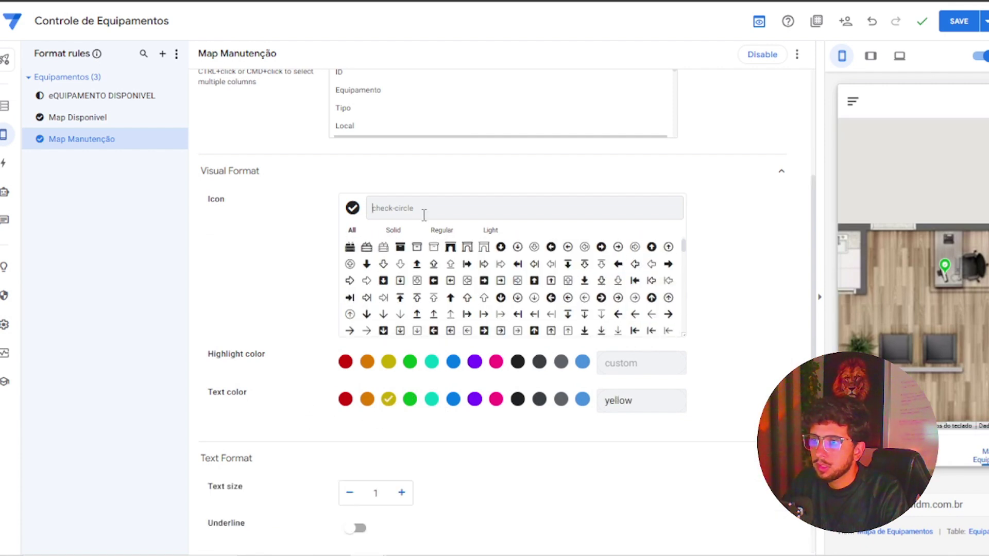
text(war)
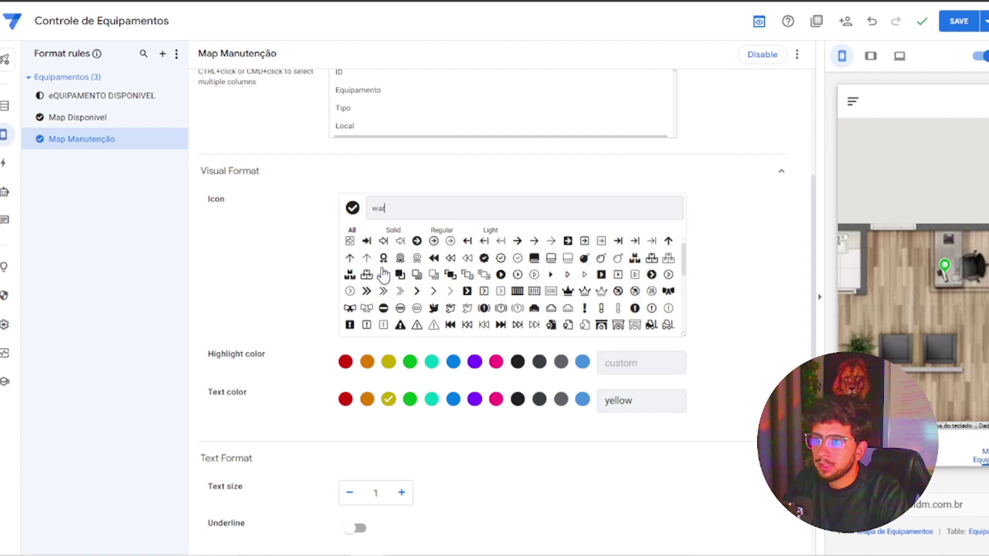
text(n)
click(367, 264)
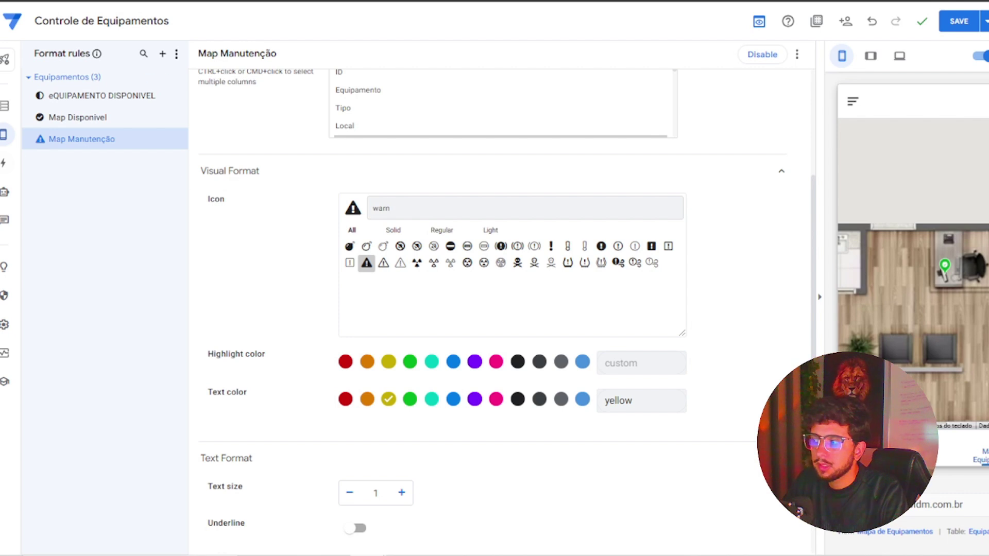
Duplicate the Map Manutenção rule and set the copy's condition to [Status]=Reservado.
click(172, 138)
click(187, 169)
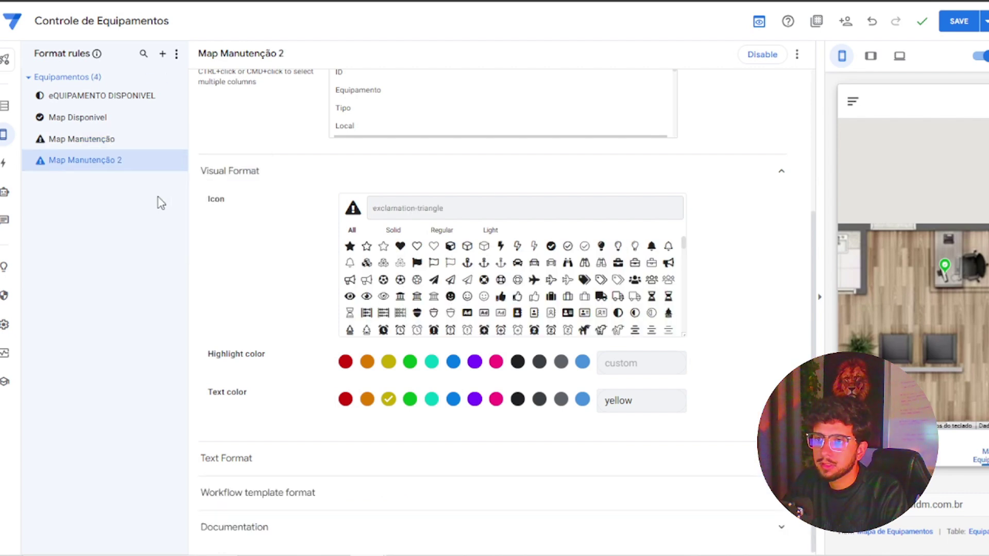
scroll(355, 194, up, 5)
click(426, 157)
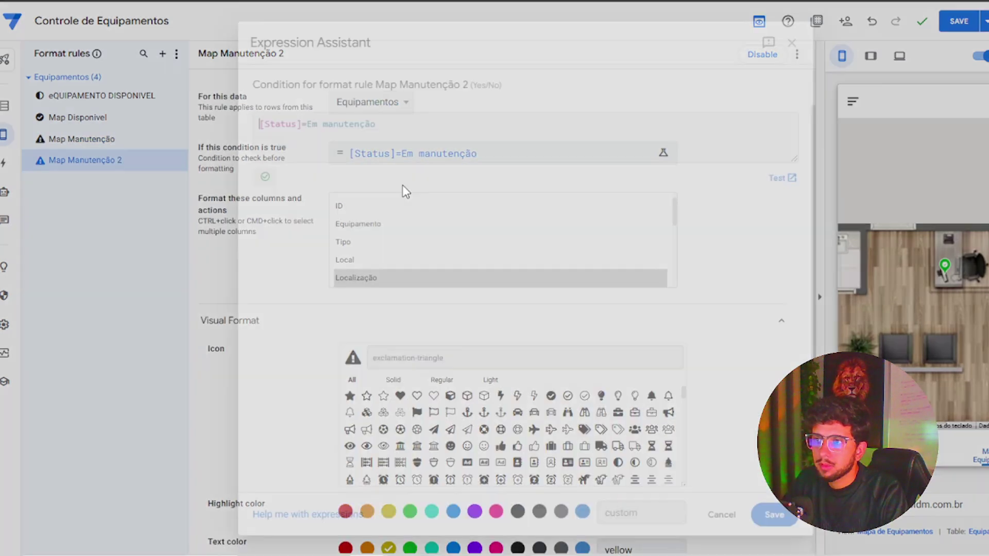
drag(307, 123, 393, 124)
text(Reservad)
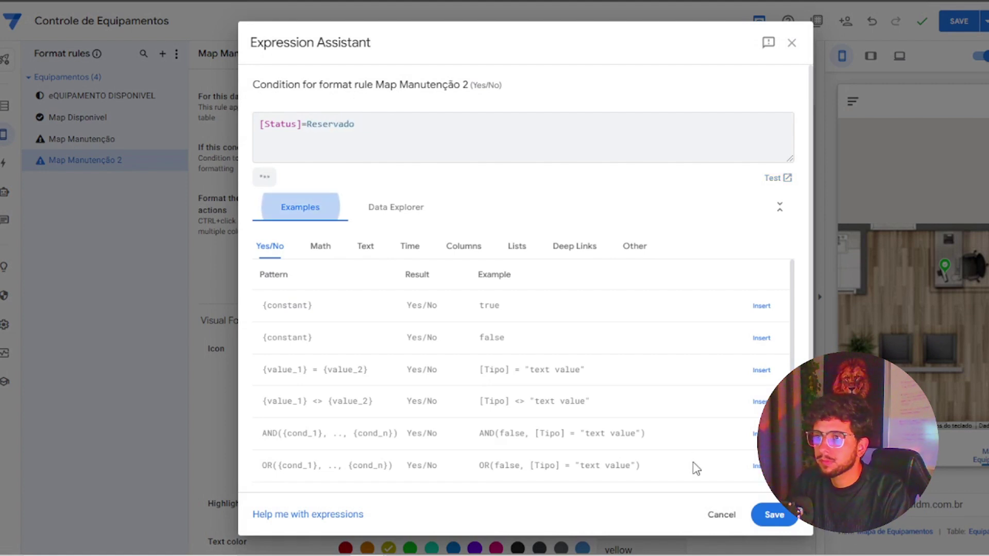
click(774, 514)
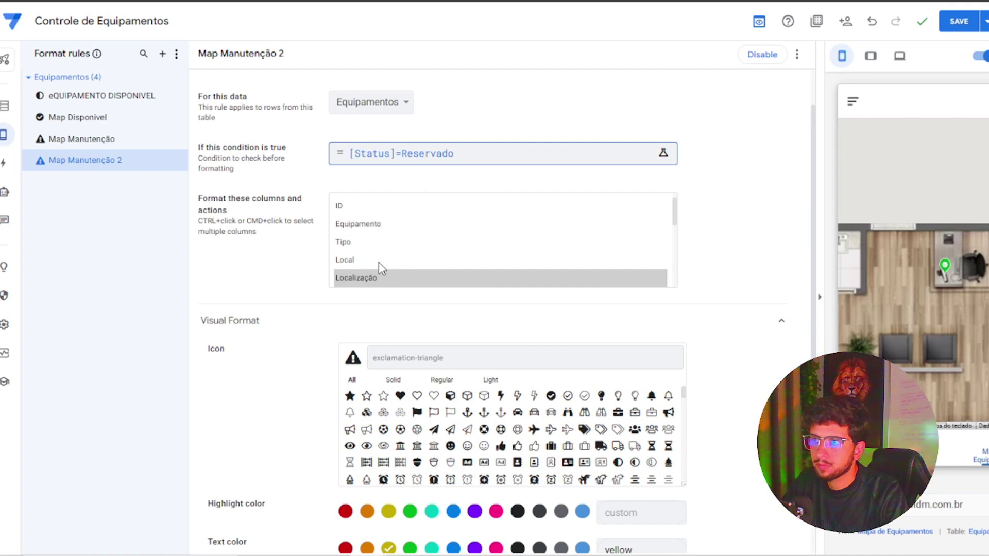
Give the reserved-status rule a red text color and the solid thumbs-down icon, searching the icons for "hum", and save the app.
scroll(306, 285, down, 2)
click(345, 474)
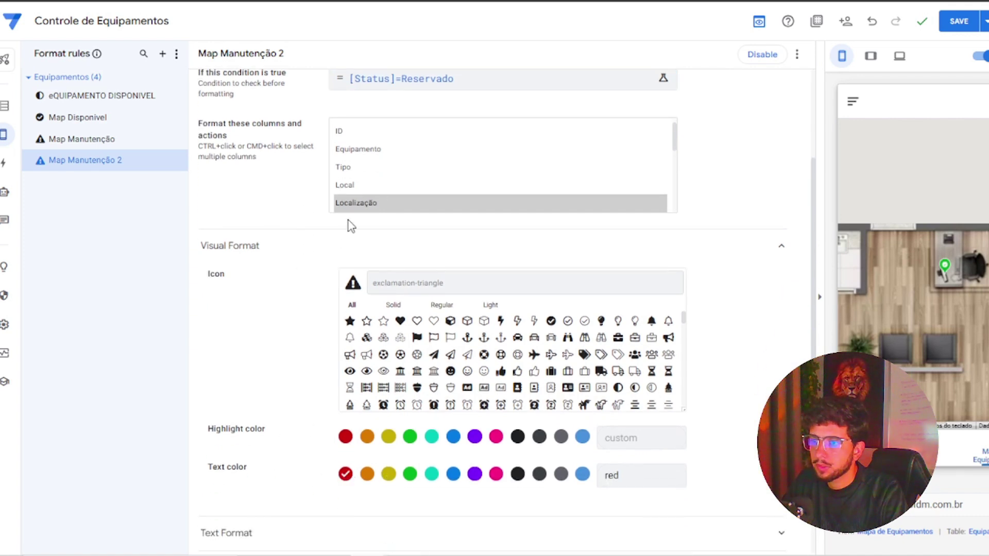
scroll(311, 267, down, 2)
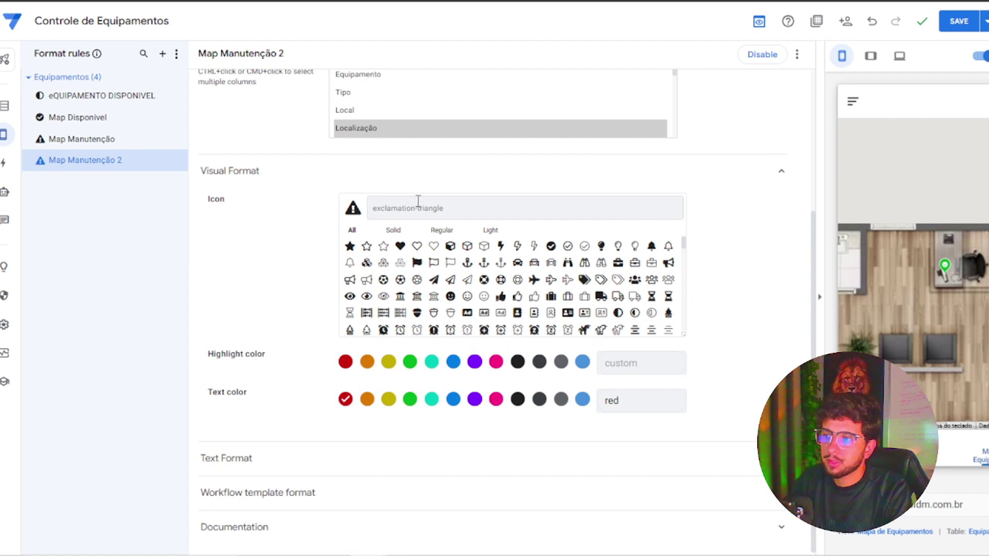
text(peo)
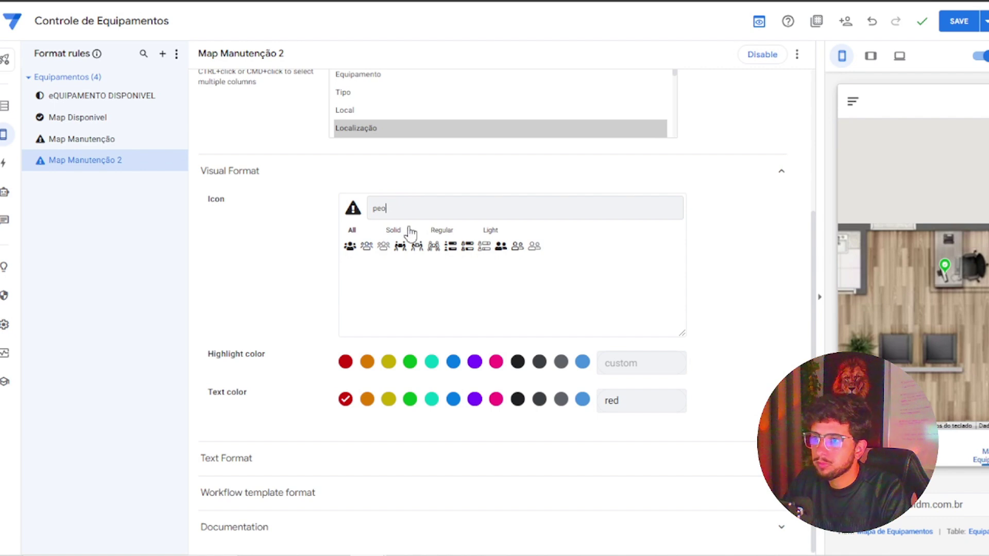
key(ctrl+a)
text(hum)
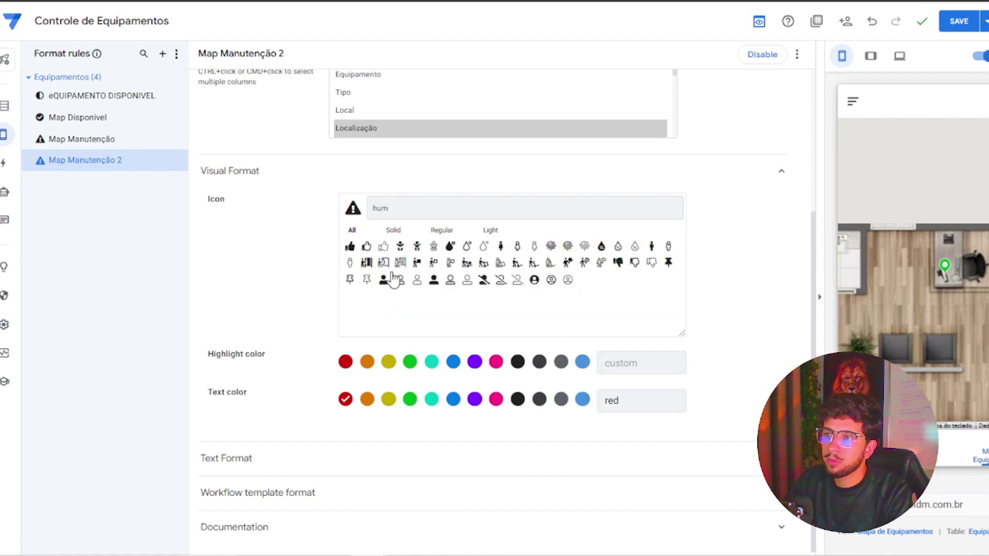
click(387, 280)
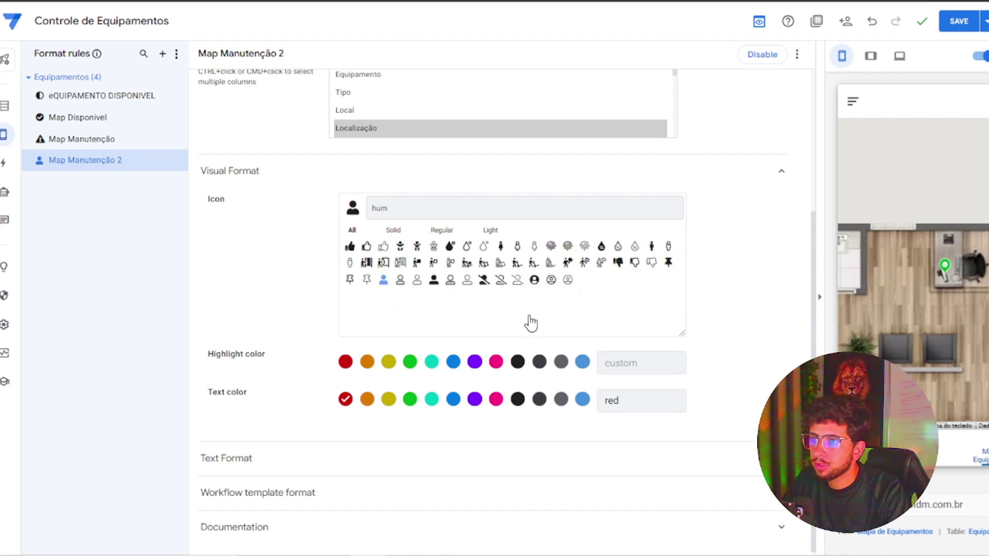
click(618, 263)
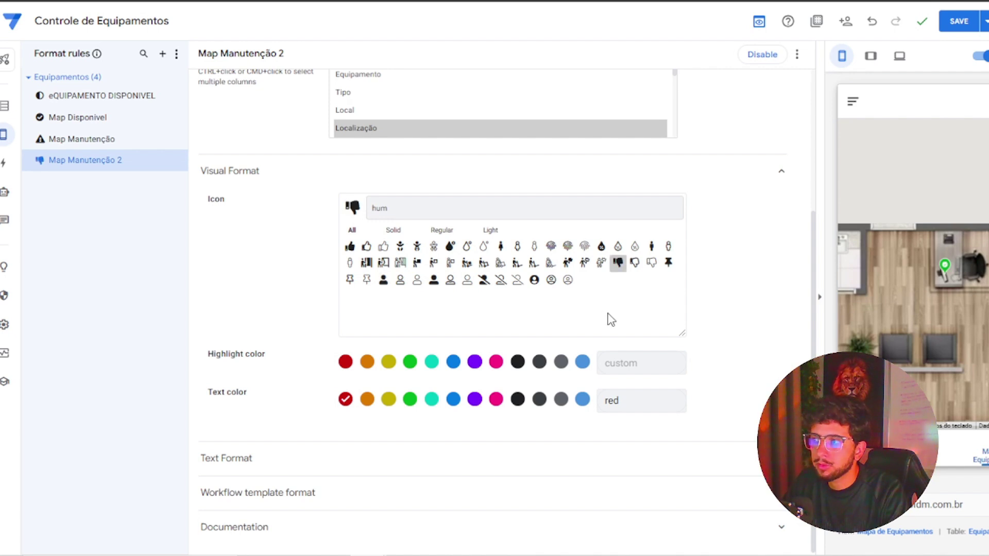
click(957, 21)
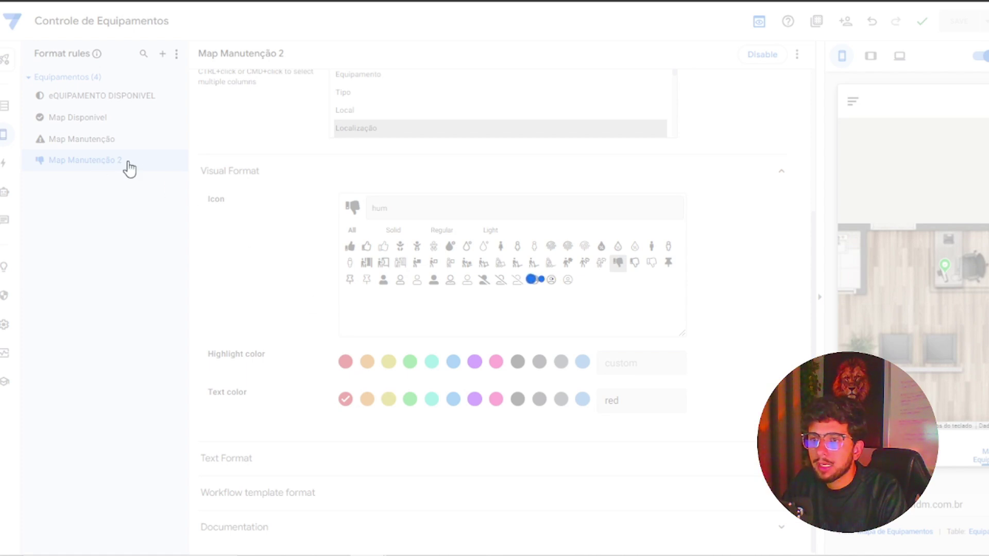
Rename the reserved-status format rule as Map Reservado and save the app.
scroll(213, 195, up, 4)
drag(358, 101, 468, 96)
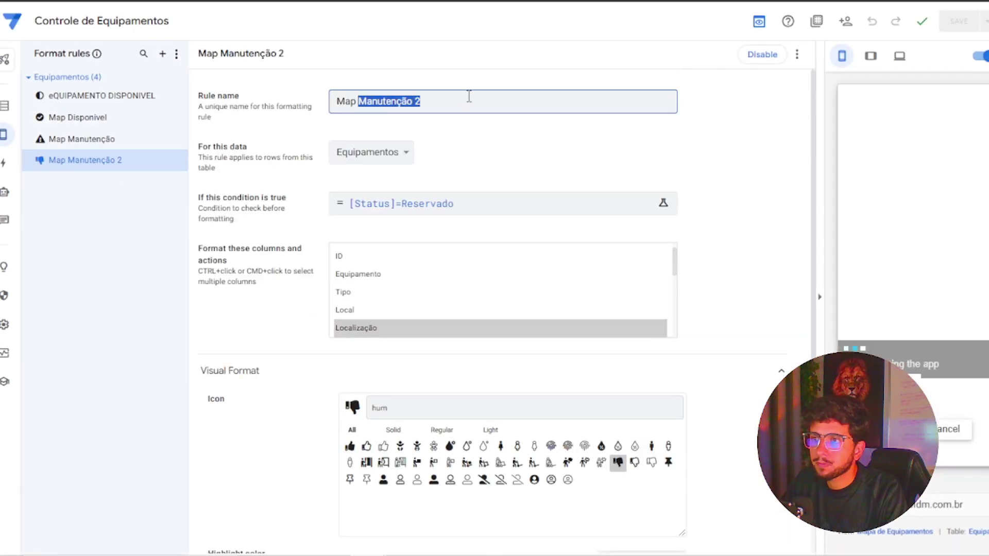
key(BackSpace)
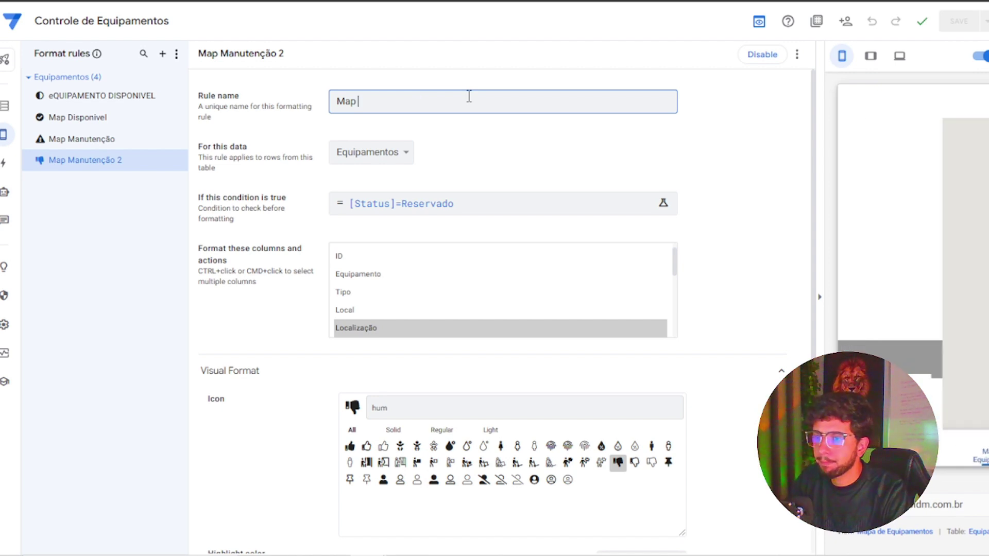
text(Rese)
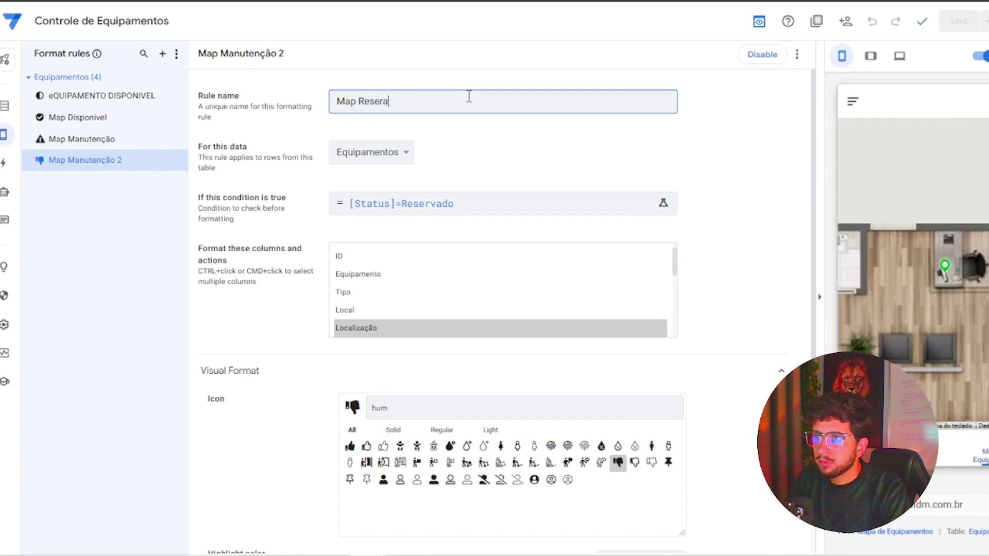
text(rvado)
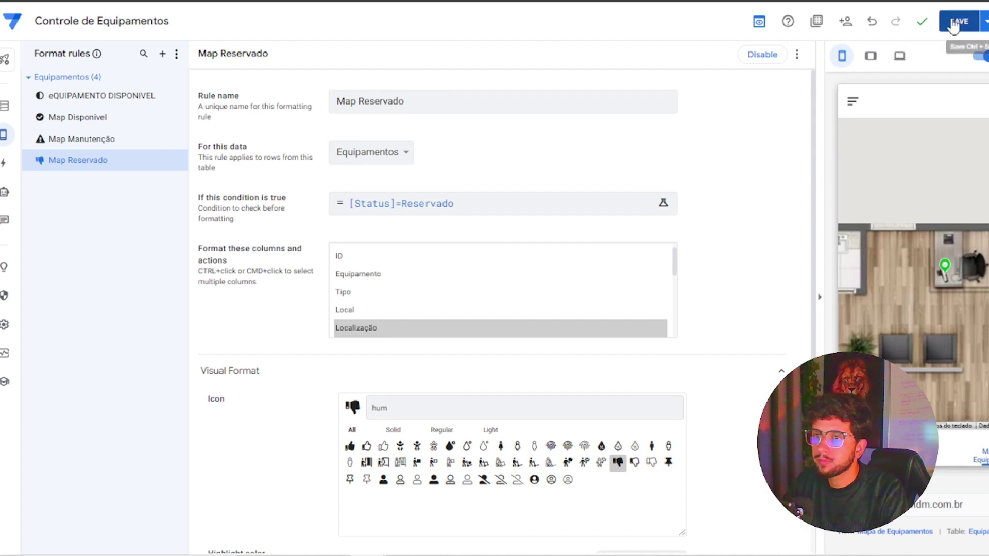
click(959, 21)
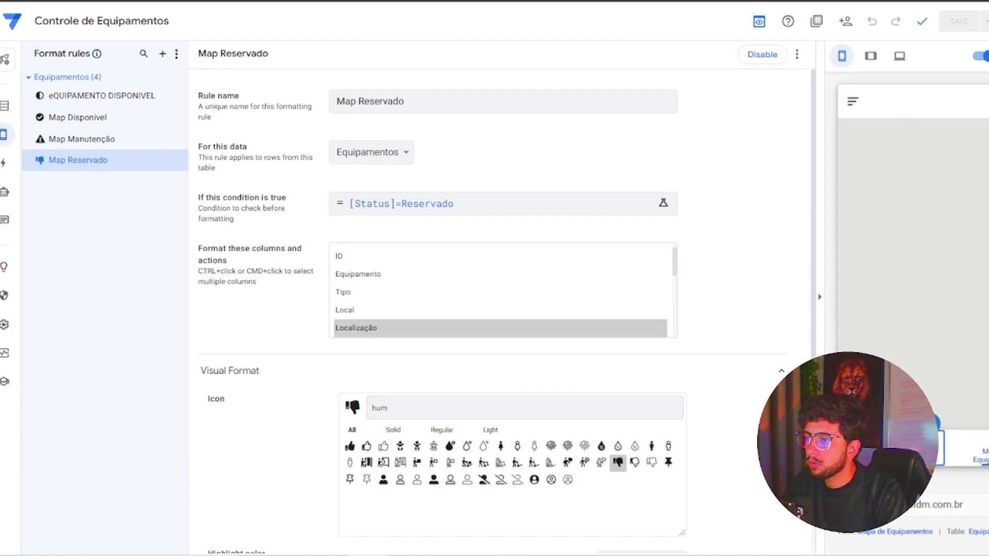
Check the reservations list in the preview, and return to the equipment map to examine the notebook's marker.
click(964, 219)
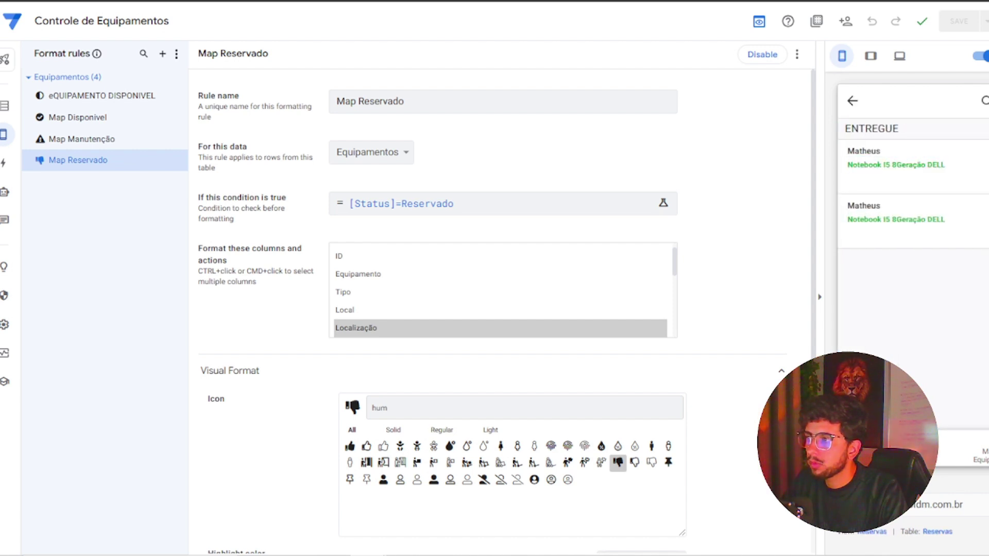
click(978, 455)
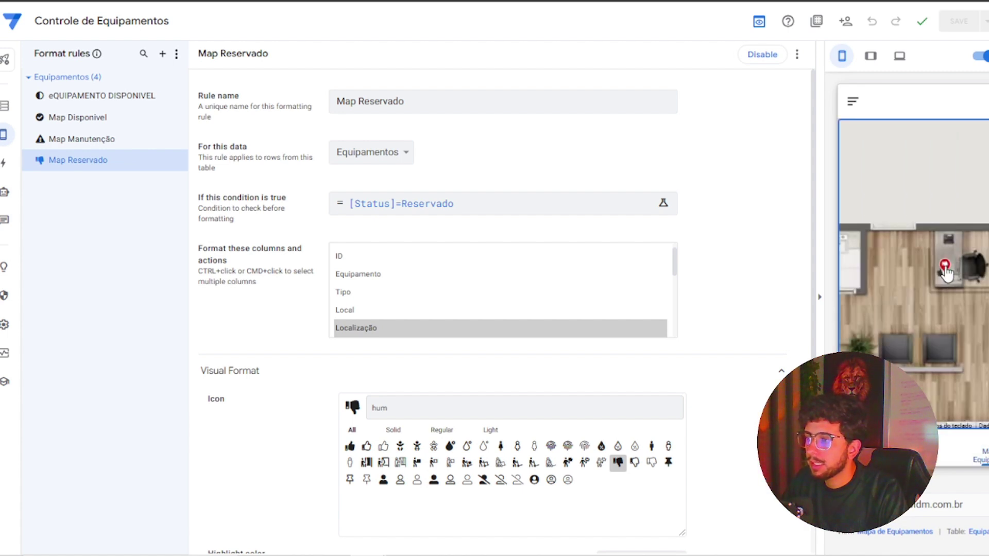
Inspect the reserved notebook's marker and location details on the equipment map in the preview.
click(945, 269)
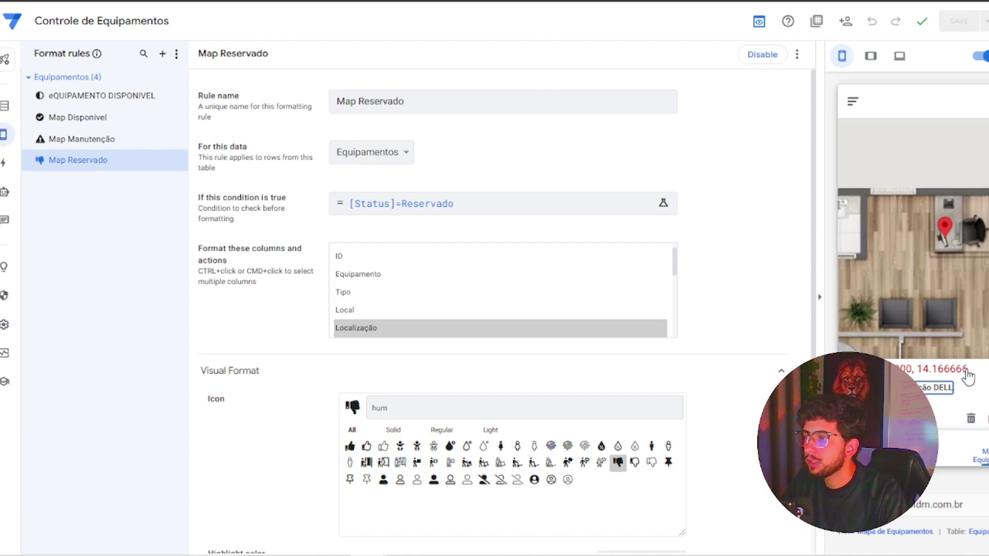
click(956, 351)
mouse_move(963, 286)
mouse_down()
mouse_move(918, 280)
mouse_move(955, 294)
mouse_up()
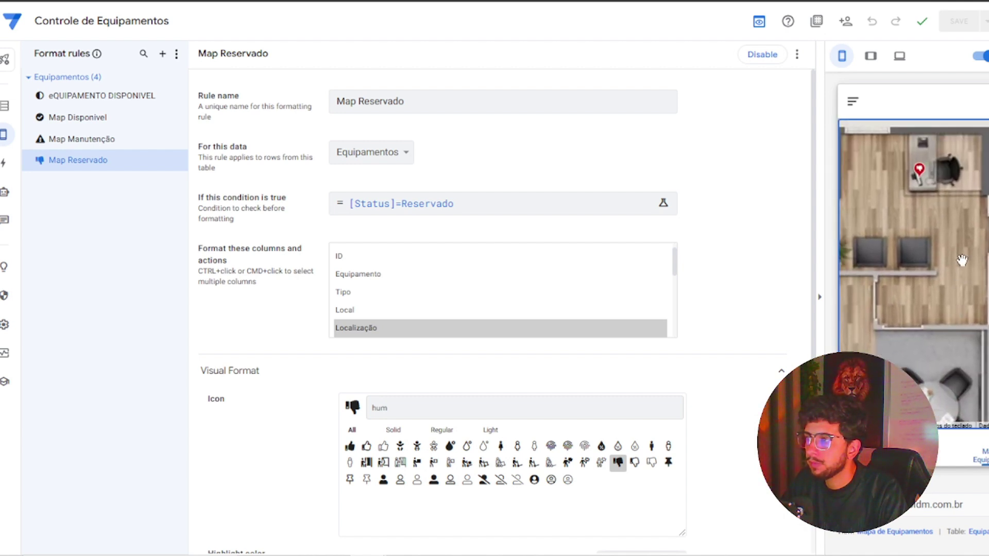
scroll(961, 260, down, 2)
drag(937, 218, 927, 211)
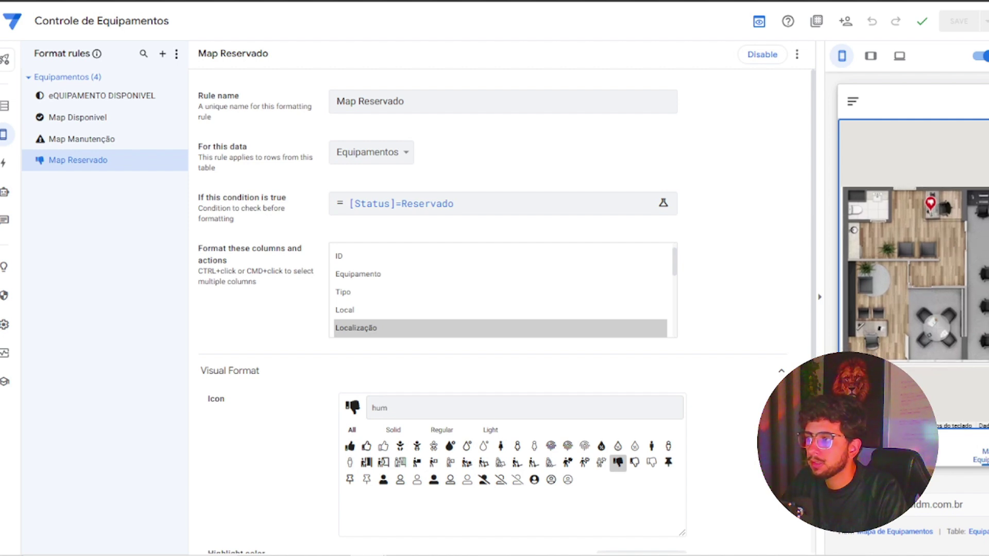
Add an equipment record named Mouse in the preview, with type Acessórios and local Escritório.
click(940, 450)
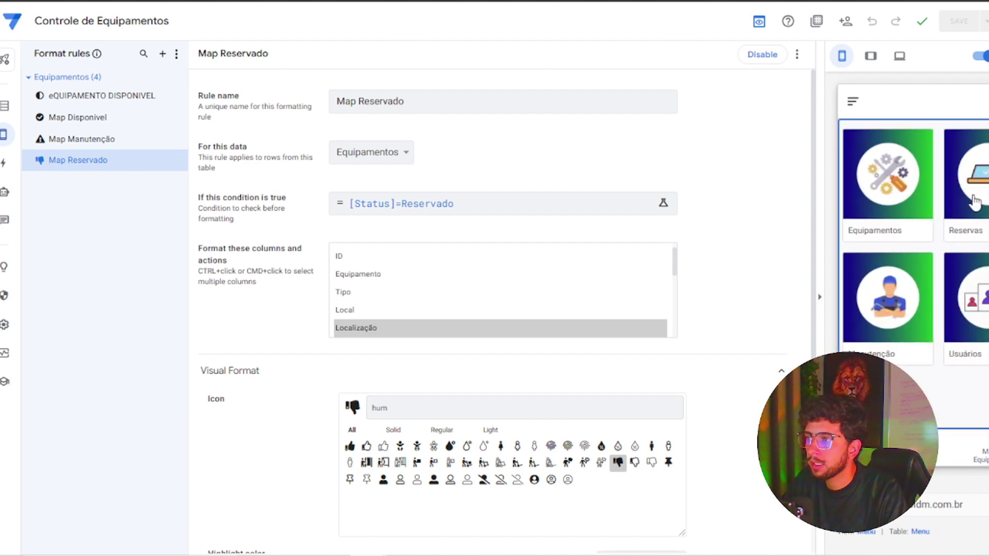
click(896, 181)
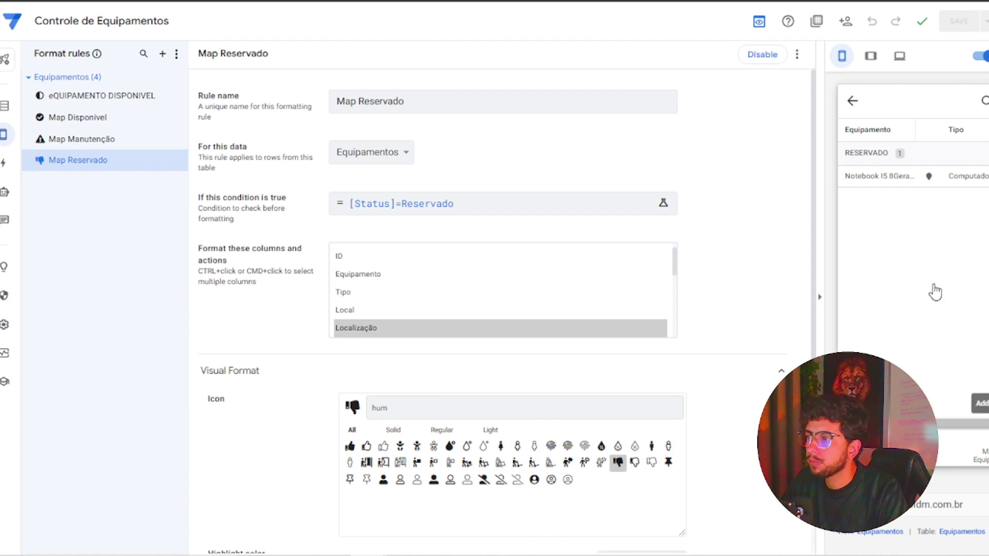
click(978, 403)
click(947, 171)
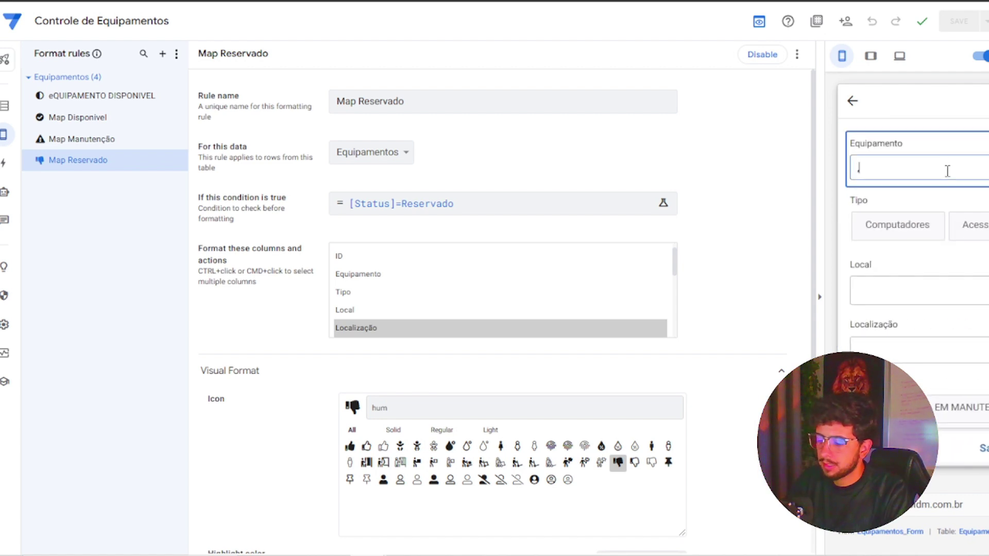
click(973, 224)
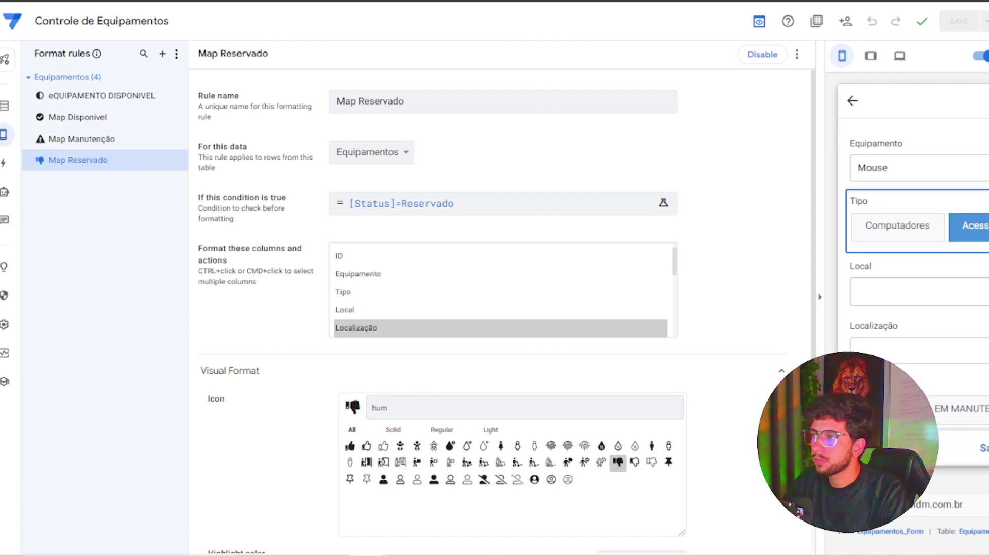
click(963, 291)
click(894, 172)
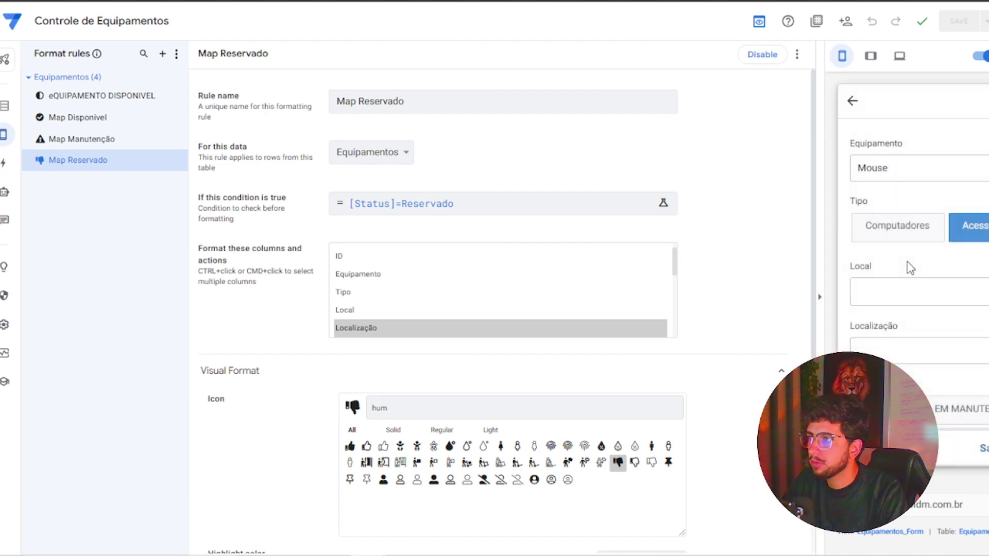
Place the mouse's location on the office desk at 53.166667, 15.333334, set its status to DISPONIVEL, and save the record.
scroll(905, 264, down, 1)
scroll(963, 299, down, 1)
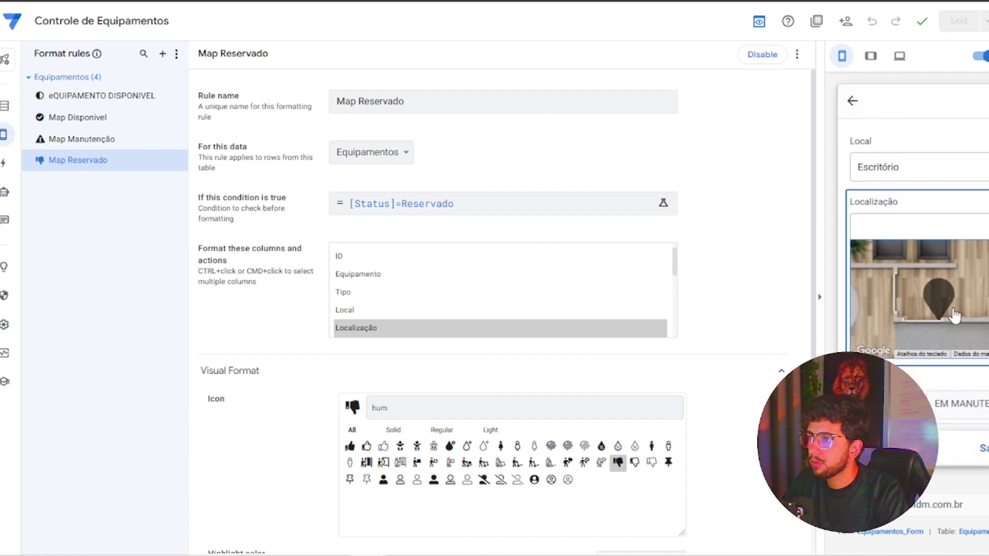
click(925, 267)
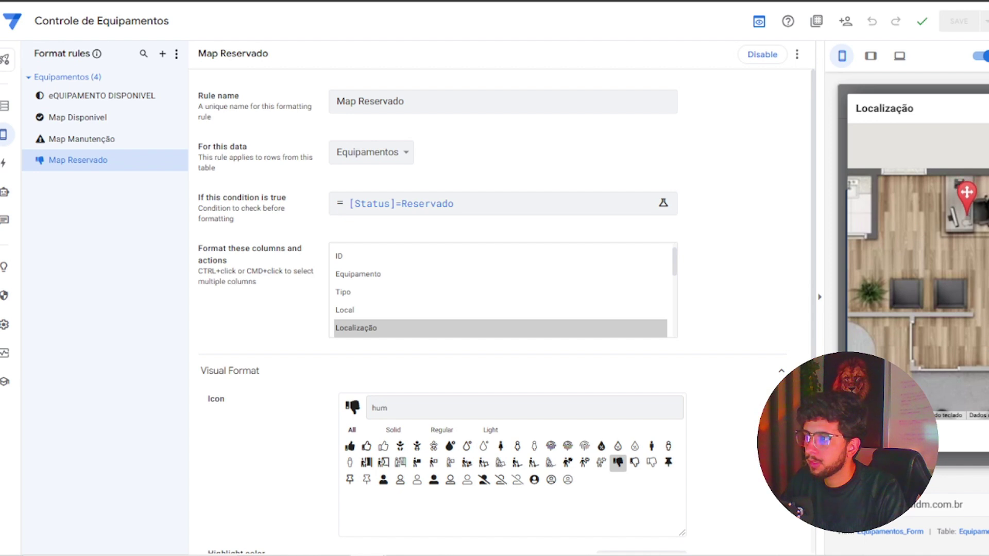
scroll(947, 329, down, 1)
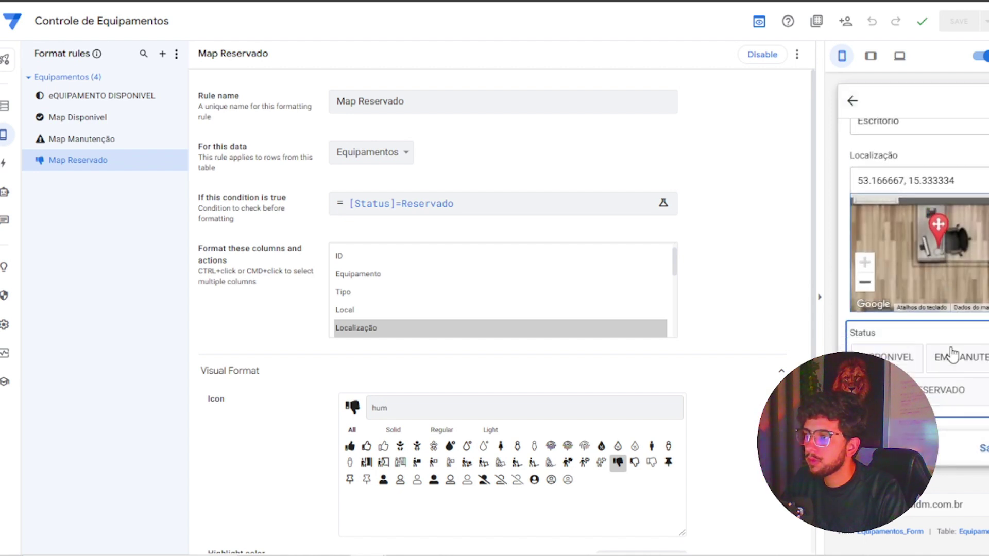
click(911, 362)
click(924, 390)
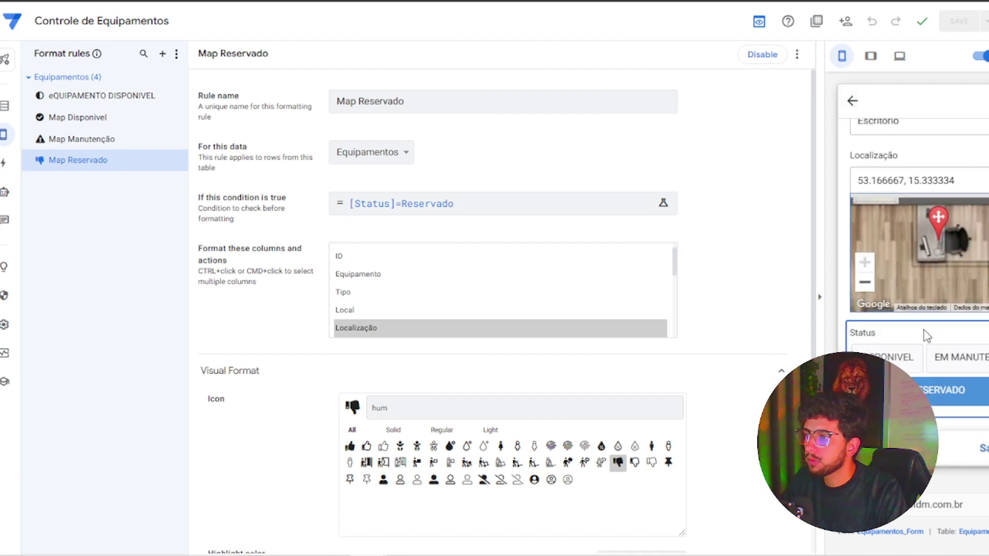
click(923, 301)
click(902, 367)
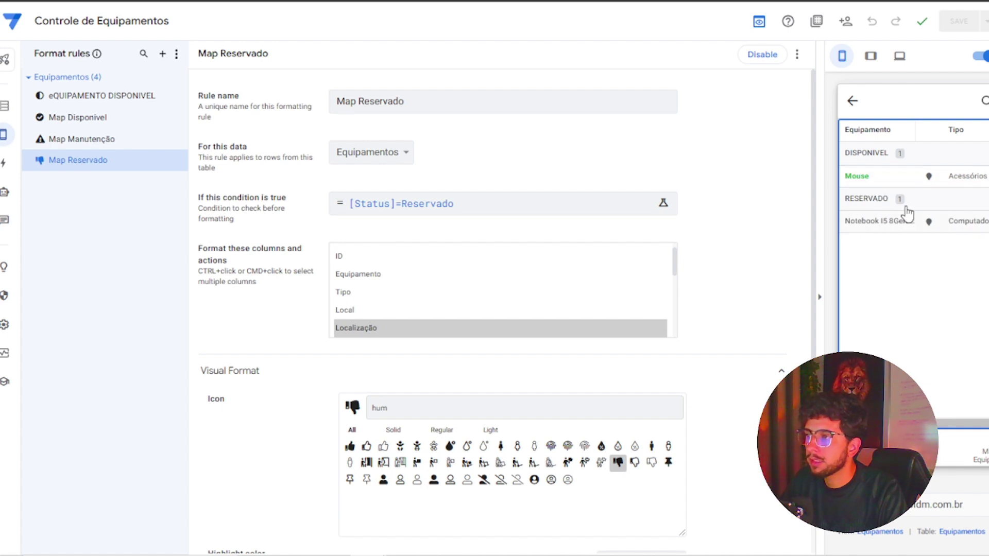
Duplicate the eQUIPAMENTO DISPONIVEL format rule and set the copy's condition to [Status]=Reservado.
click(179, 95)
click(207, 135)
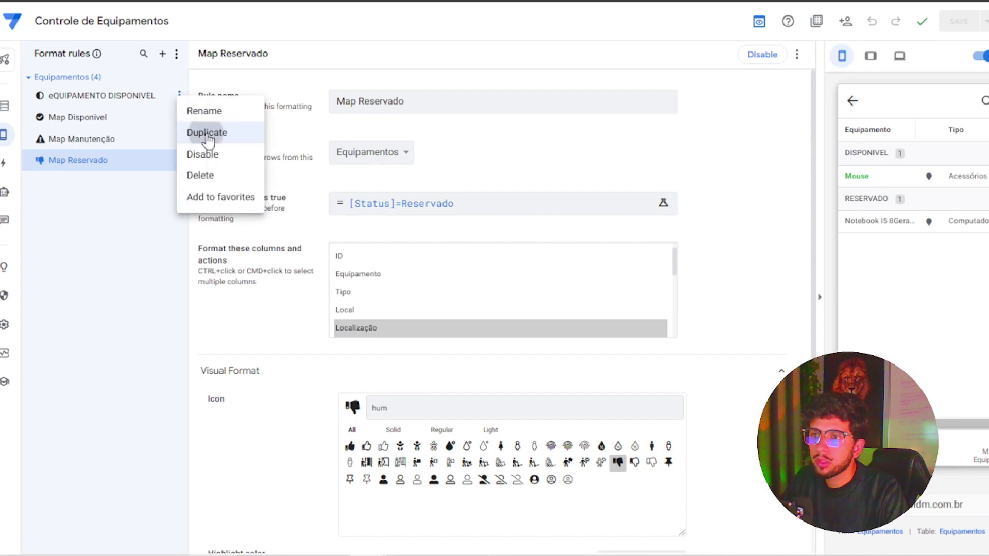
click(427, 203)
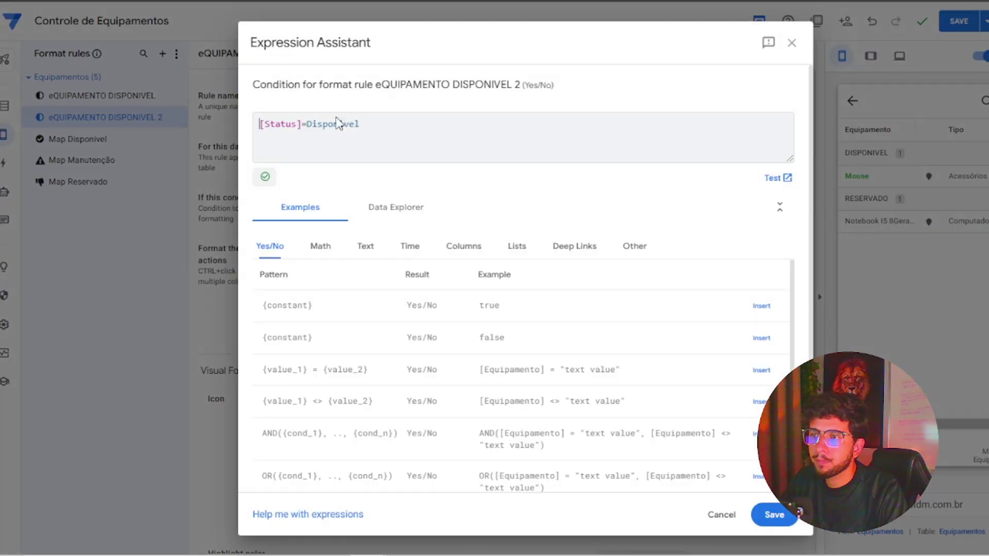
double_click(338, 123)
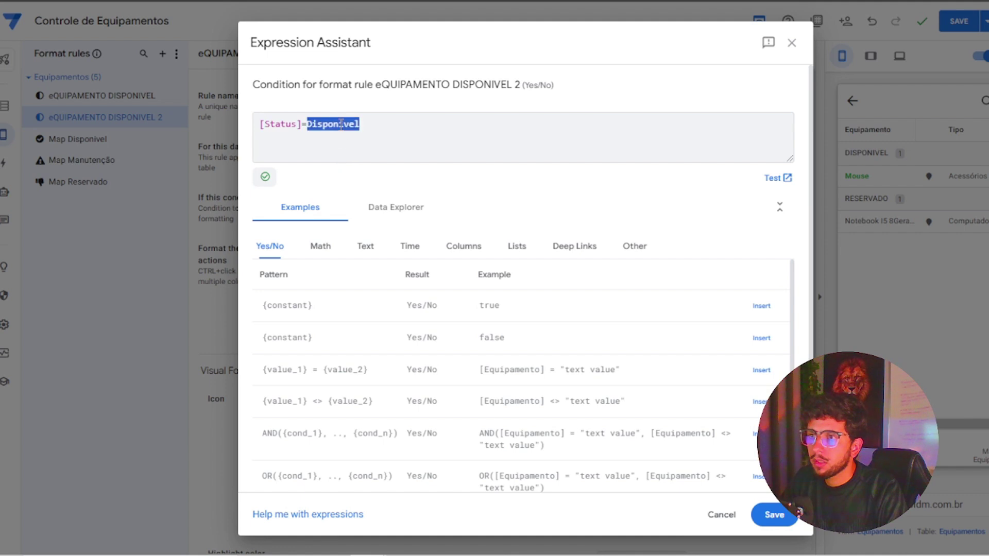
text(Reservad)
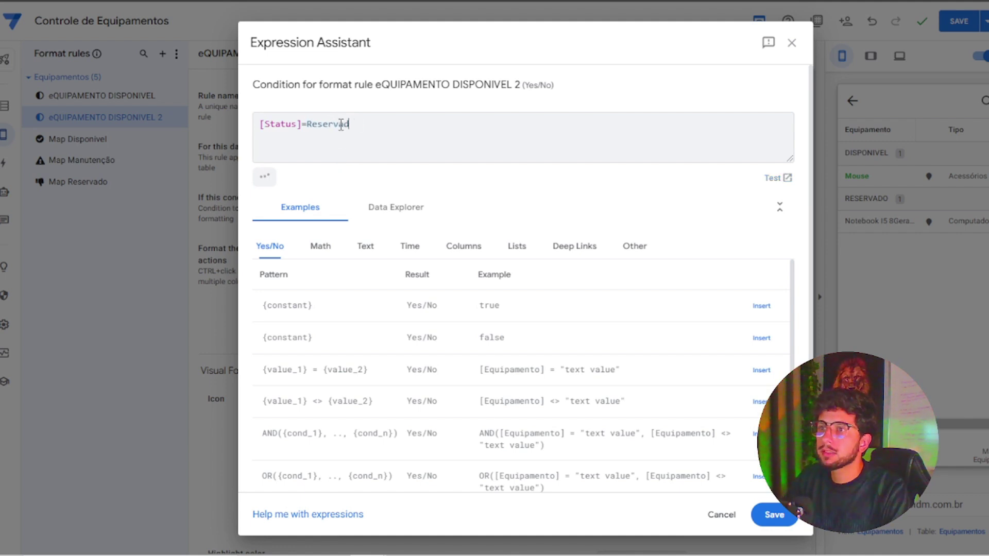
text(o)
click(768, 515)
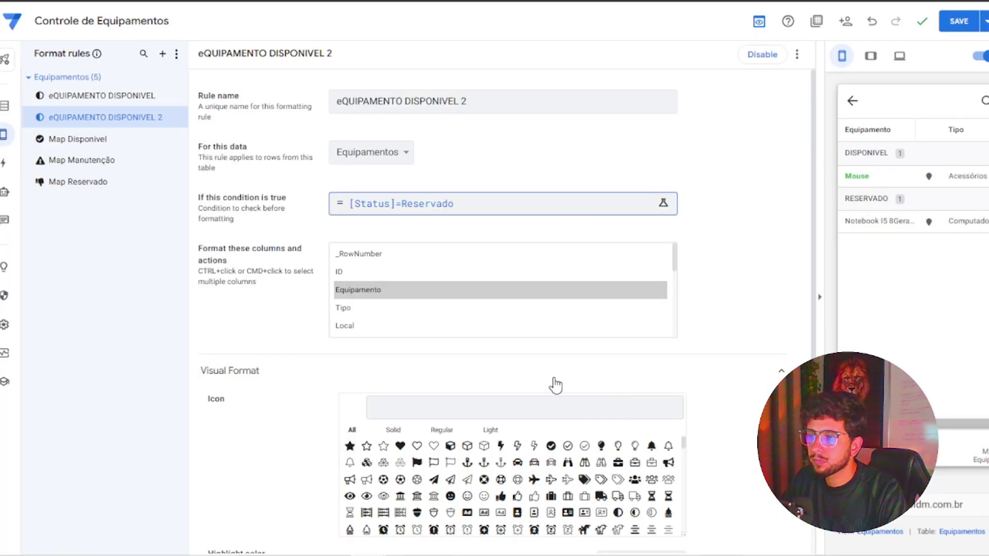
Set the duplicated rule's text color to red and save the app.
scroll(424, 347, down, 3)
click(345, 449)
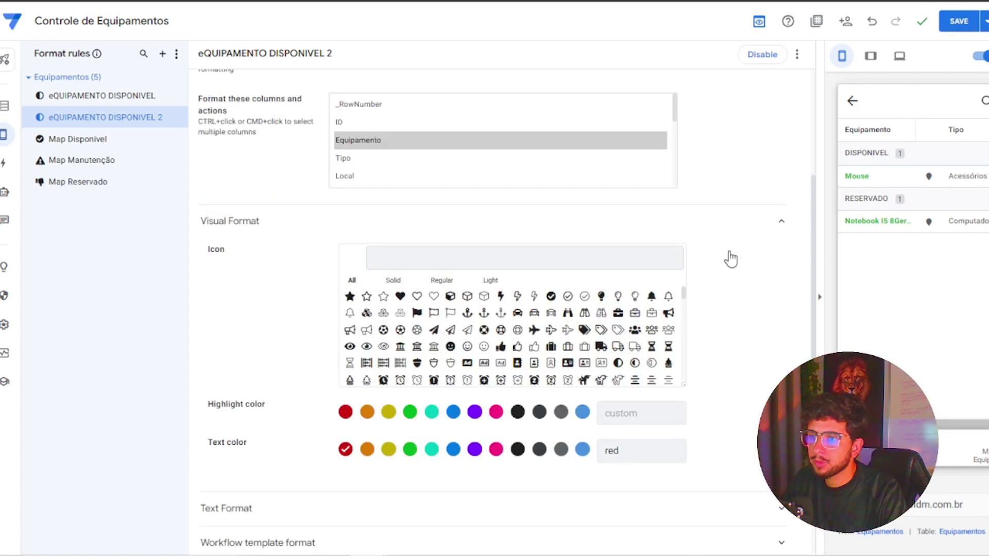
click(958, 20)
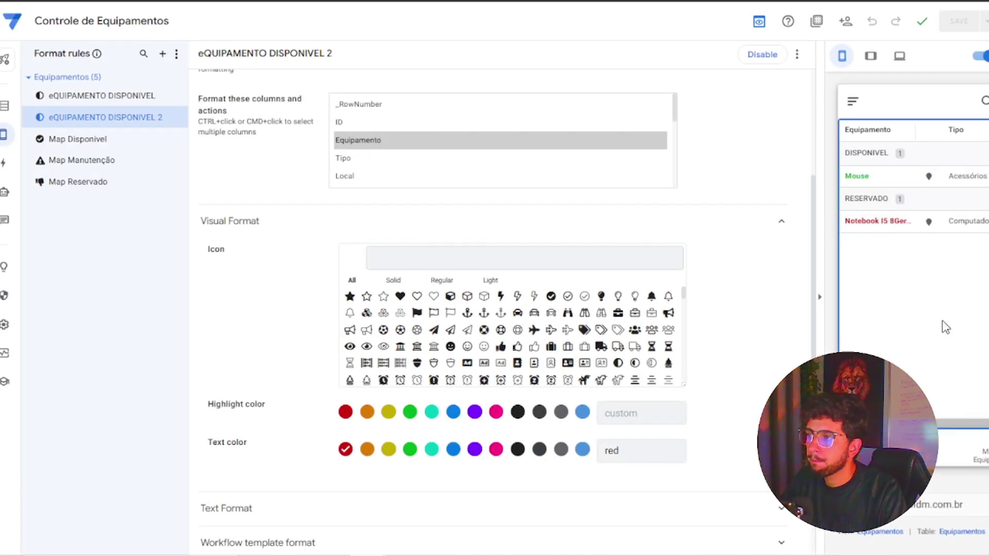
Check the status colors in the preview's equipment list, the notebook's details and related records, and the reservations list.
scroll(921, 216, right, 2)
scroll(921, 216, left, 2)
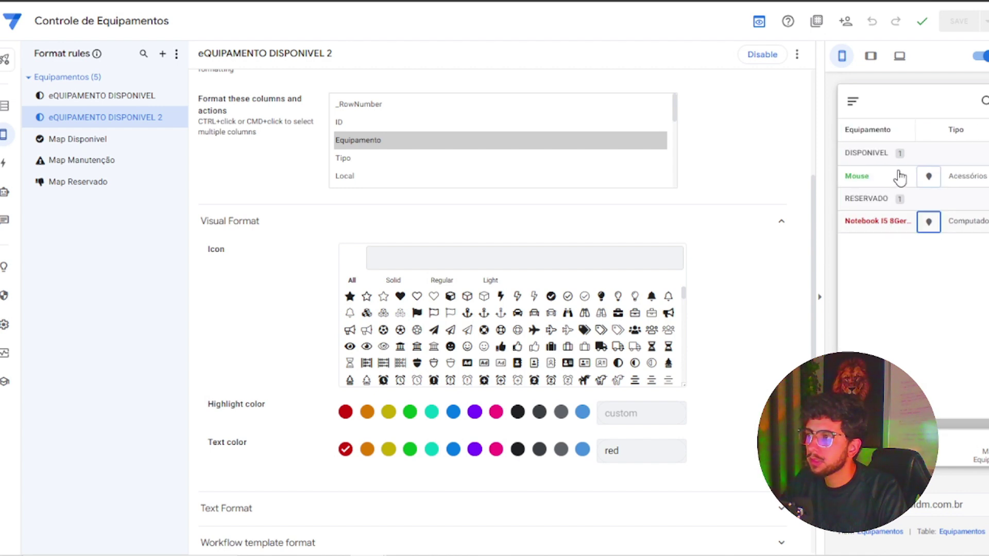
click(898, 177)
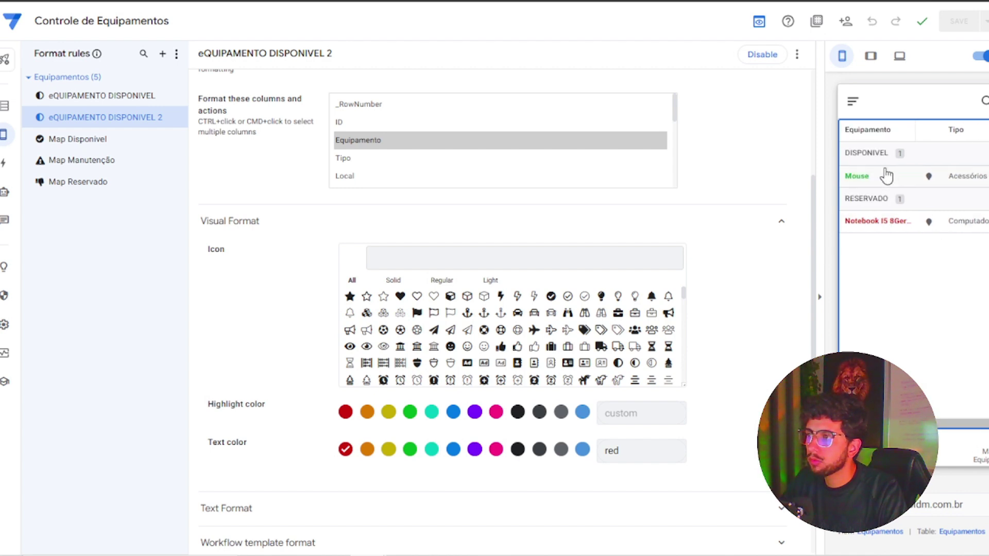
click(871, 222)
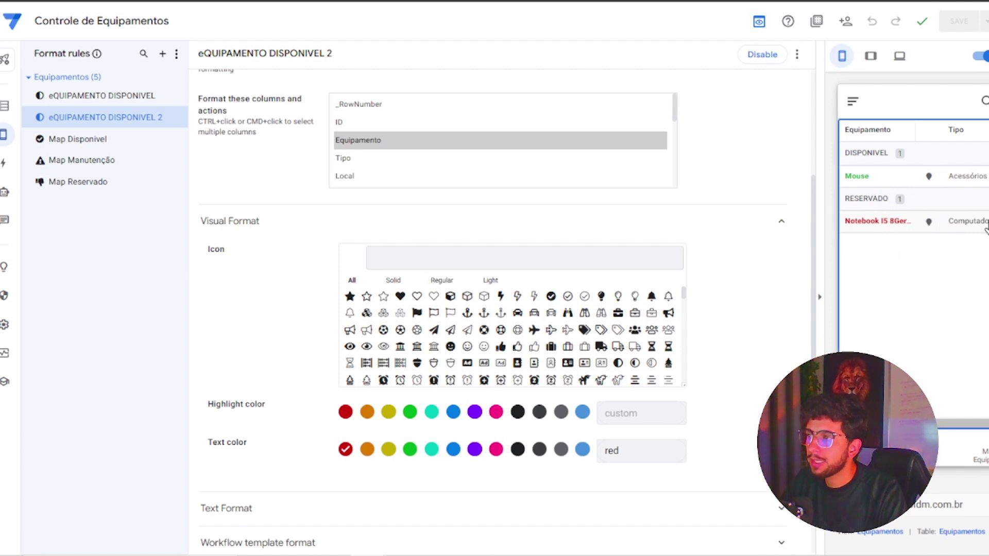
scroll(973, 278, down, 5)
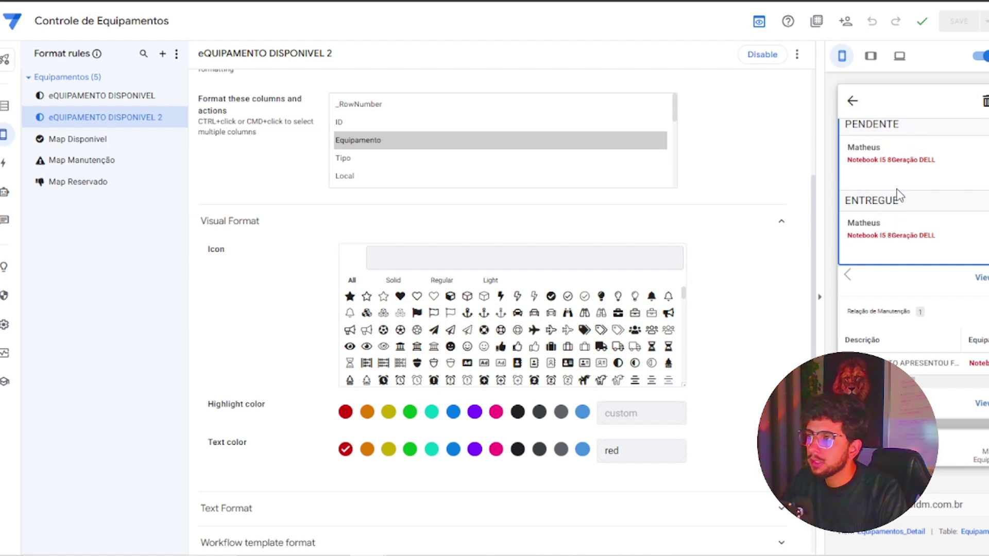
scroll(898, 201, up, 2)
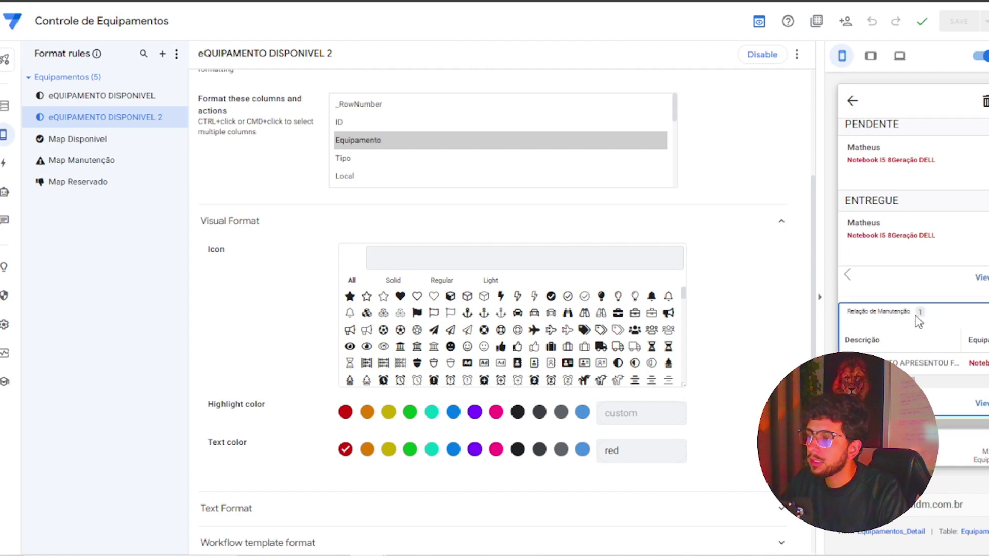
scroll(951, 347, up, 3)
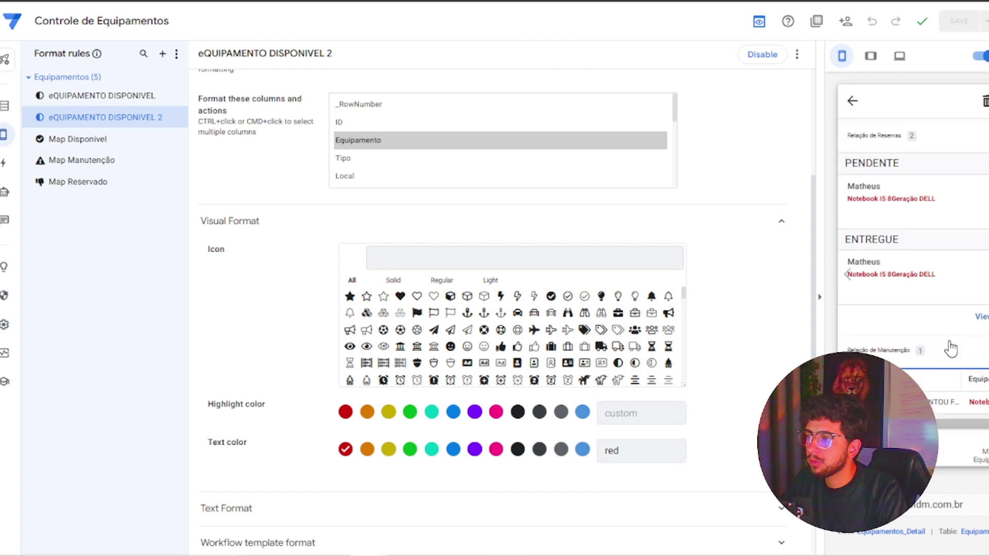
scroll(951, 347, up, 2)
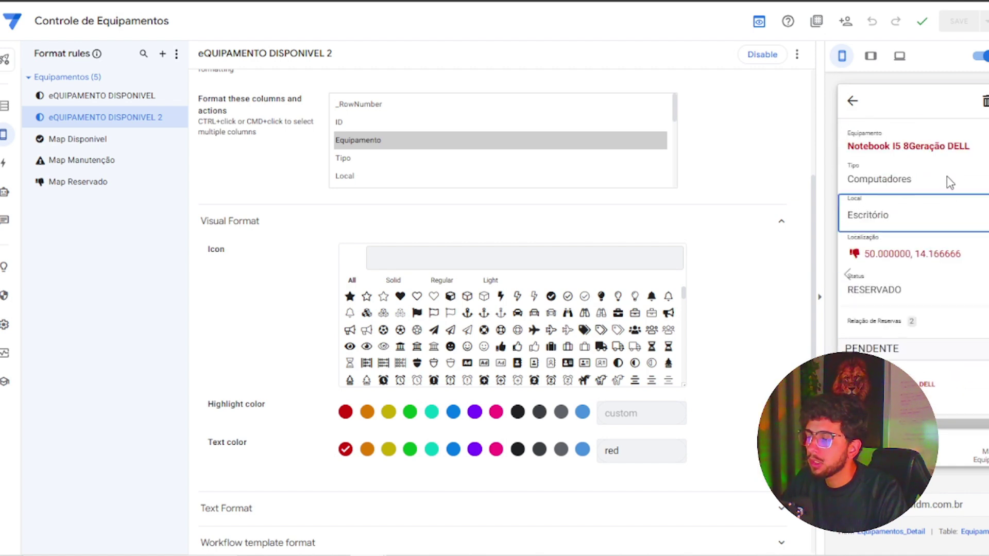
click(892, 449)
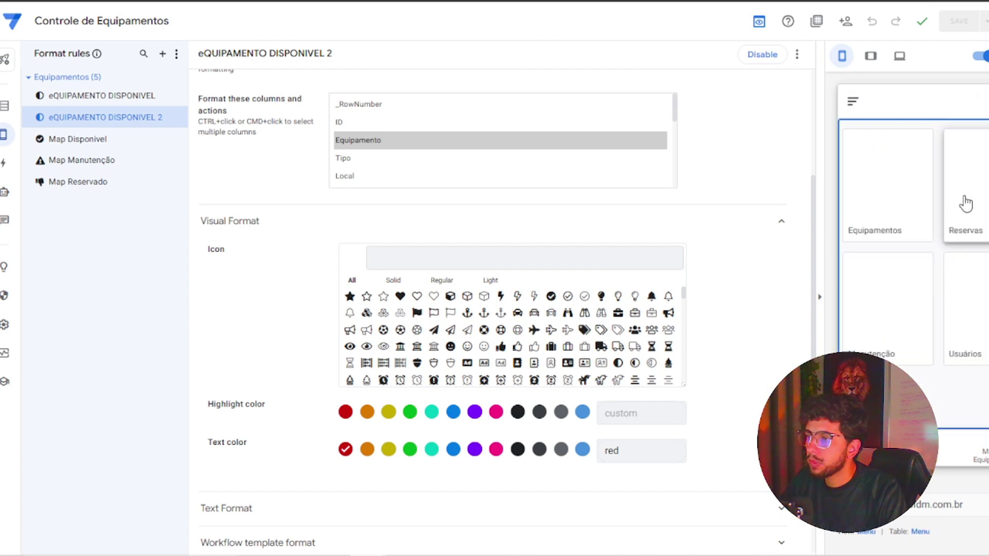
click(961, 224)
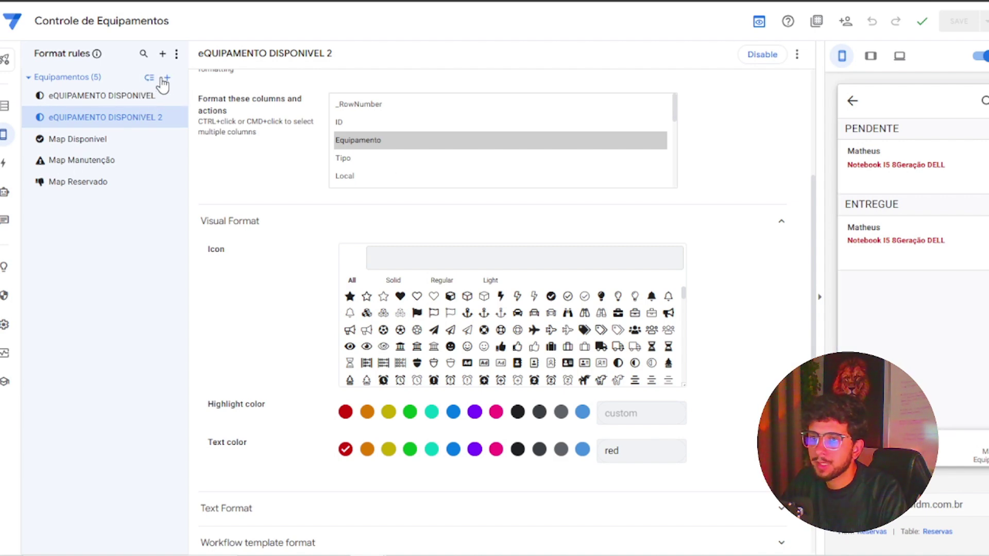
Create a new format rule from the Equipamentos table and switch its data to Reservas.
click(165, 77)
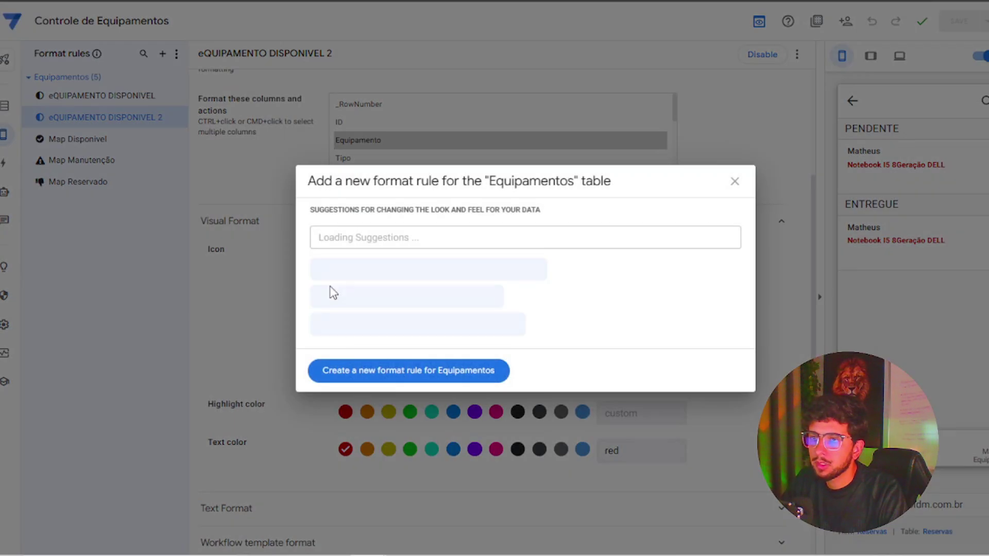
click(412, 379)
scroll(412, 238, up, 3)
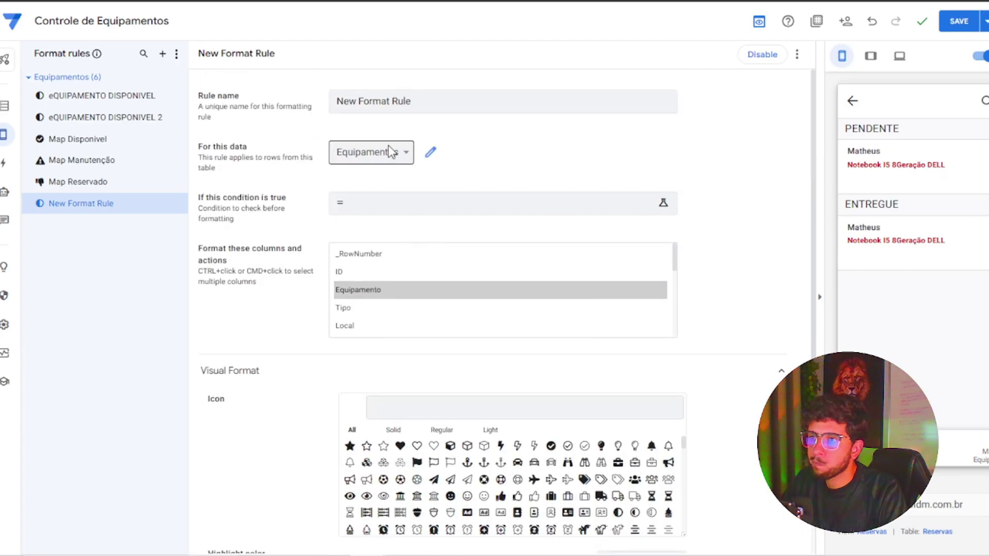
click(384, 152)
click(375, 246)
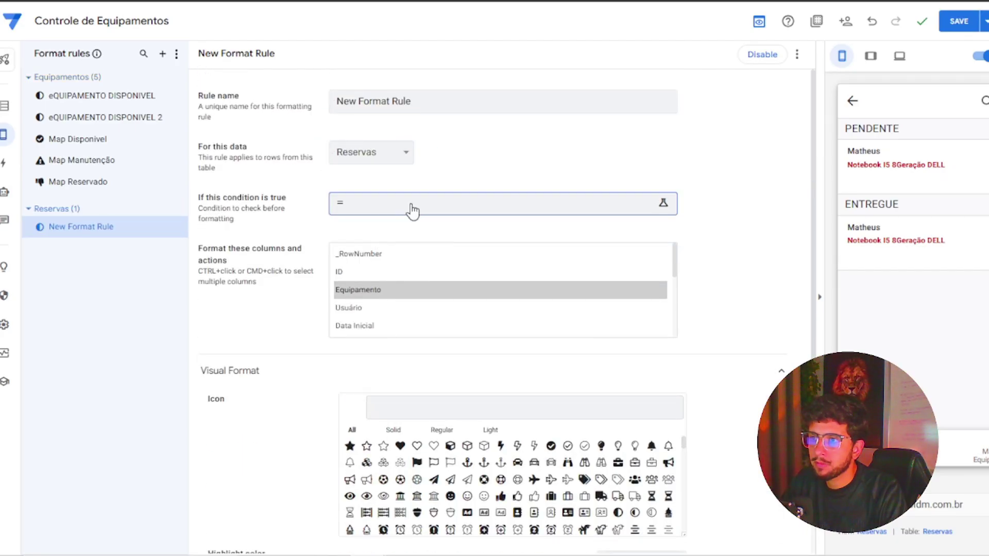
click(422, 208)
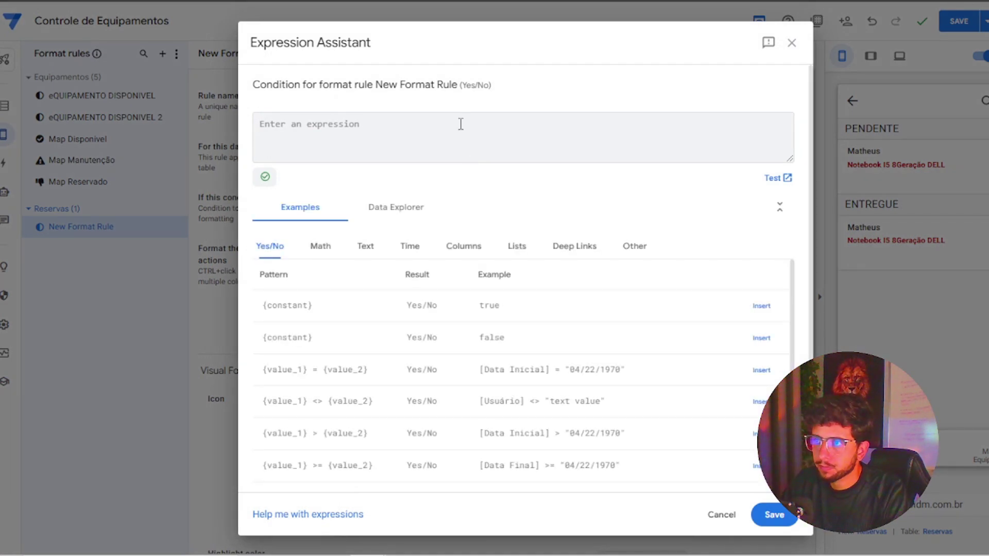
text([S)
key(Return)
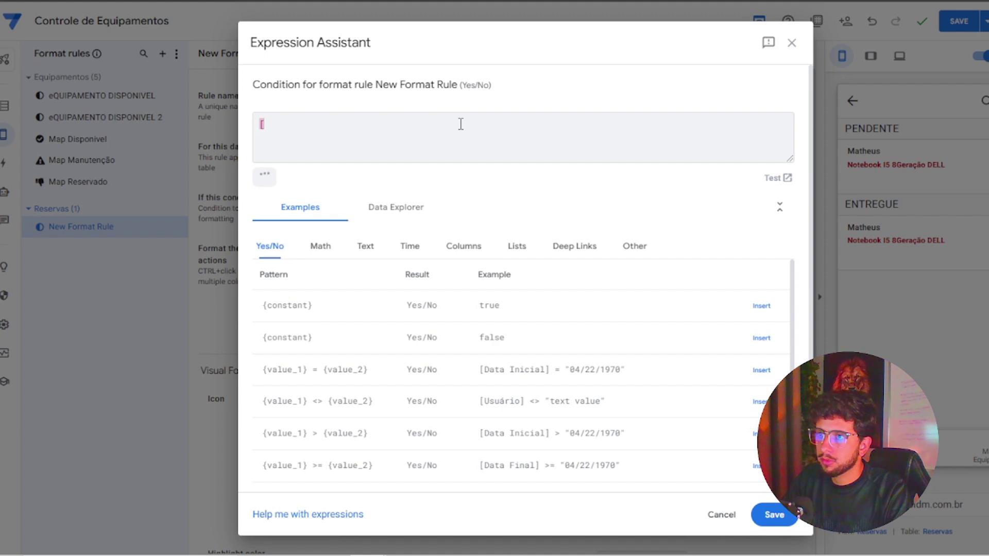
key(BackSpace)
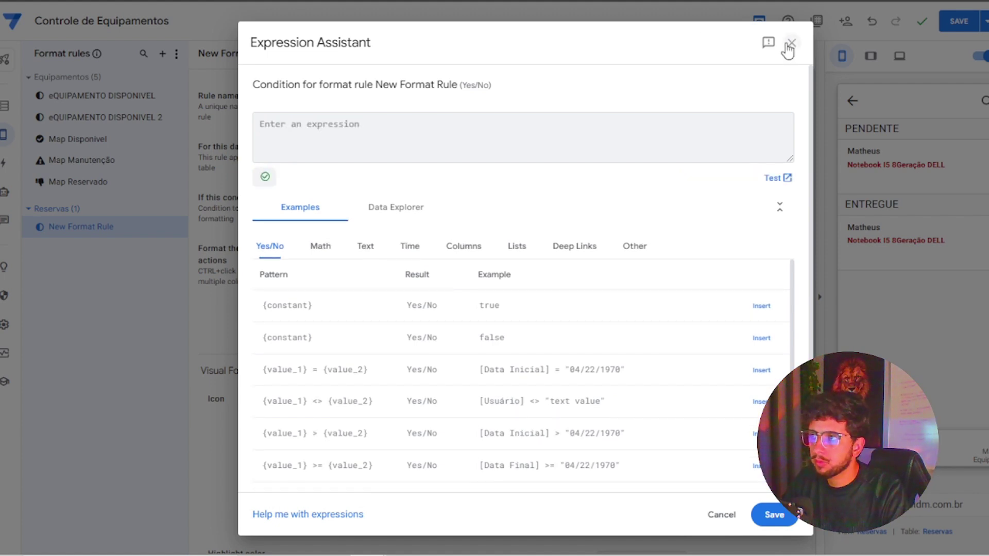
click(791, 43)
Apply the new Reservas format rule to the Entregue action with green text.
scroll(376, 275, down, 8)
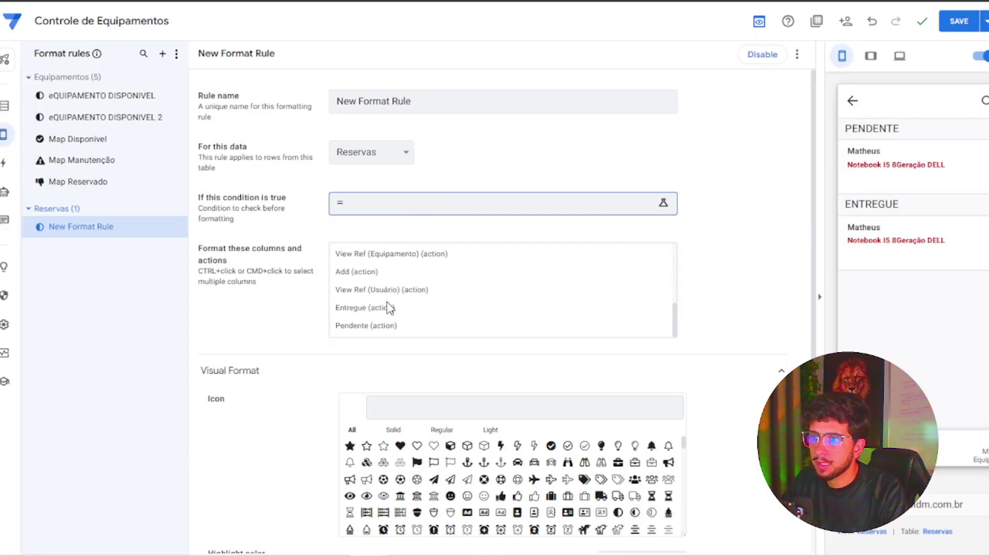
click(373, 234)
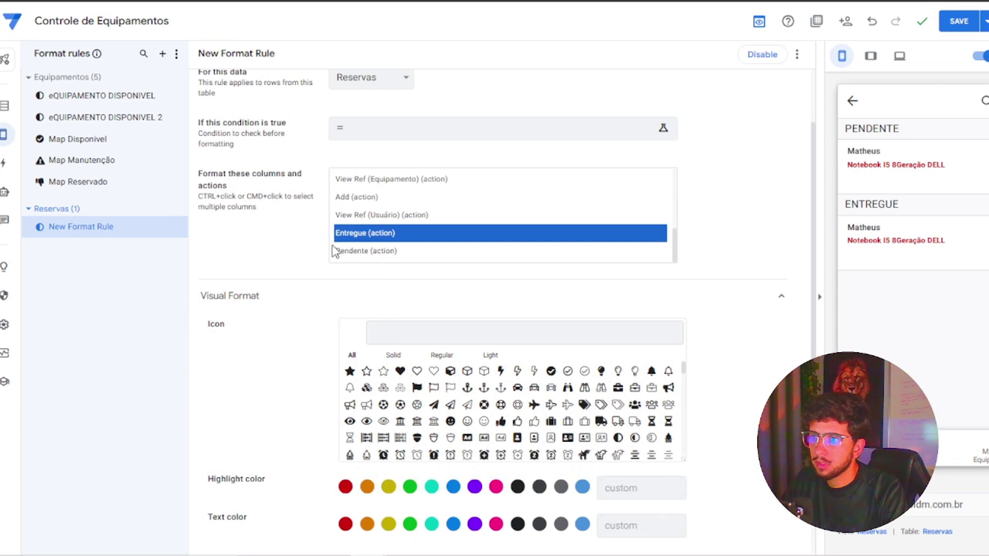
click(410, 524)
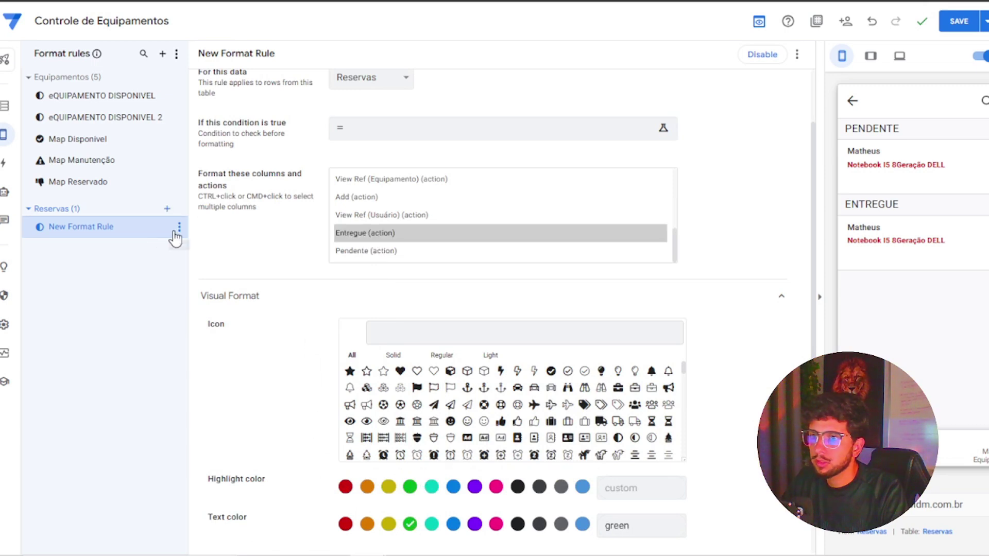
Duplicate the Reservas format rule, apply the copy to the Pendente action with yellow text, and save the app.
click(178, 229)
click(173, 265)
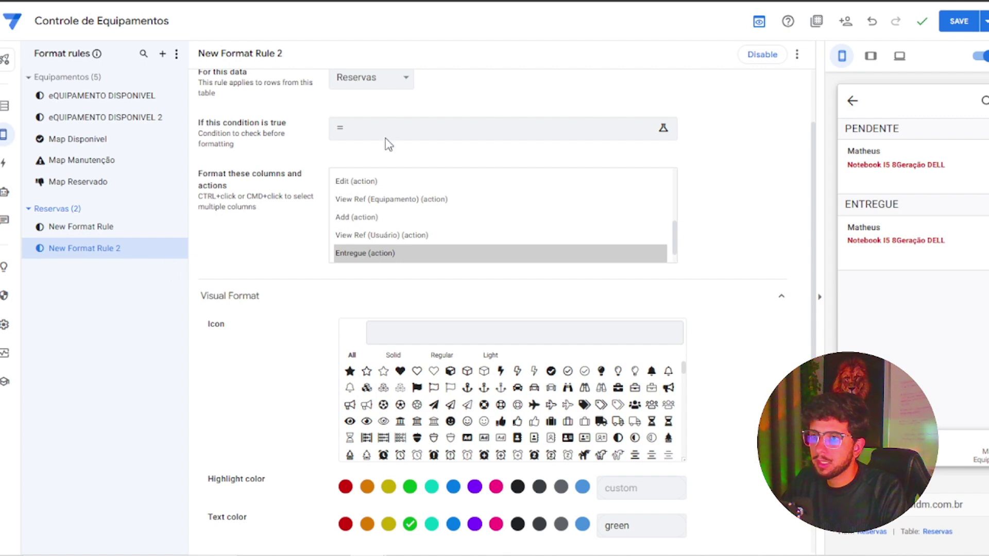
scroll(397, 247, down, 1)
click(389, 234)
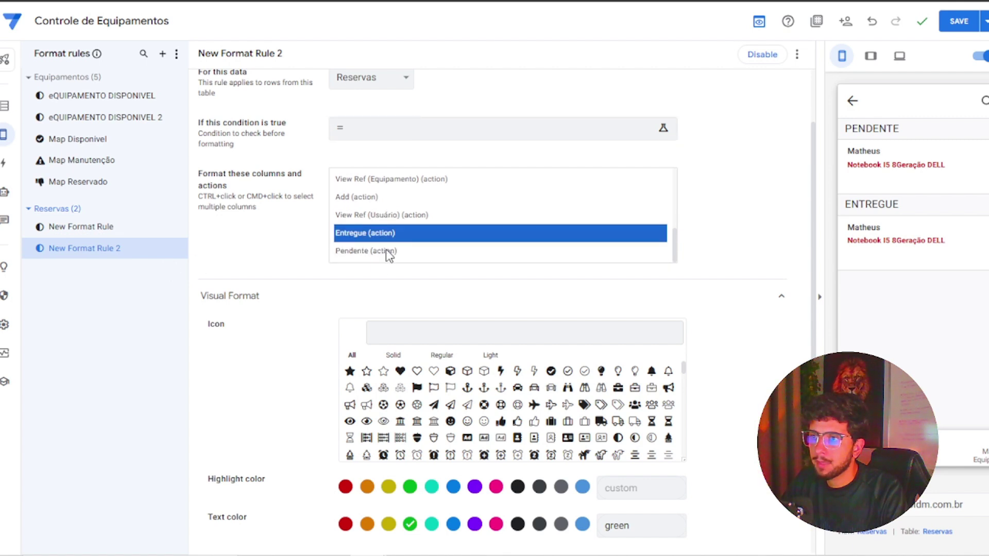
click(334, 256)
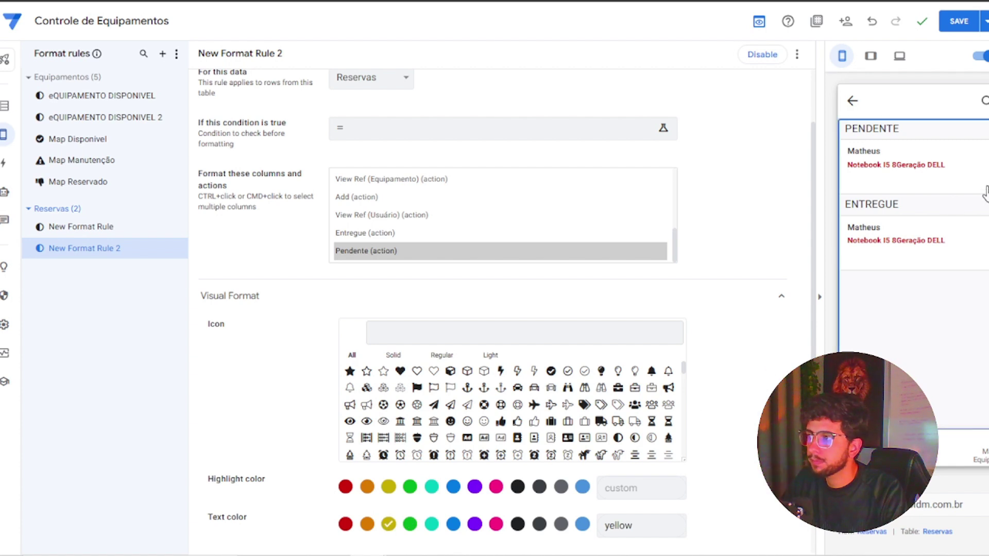
click(959, 21)
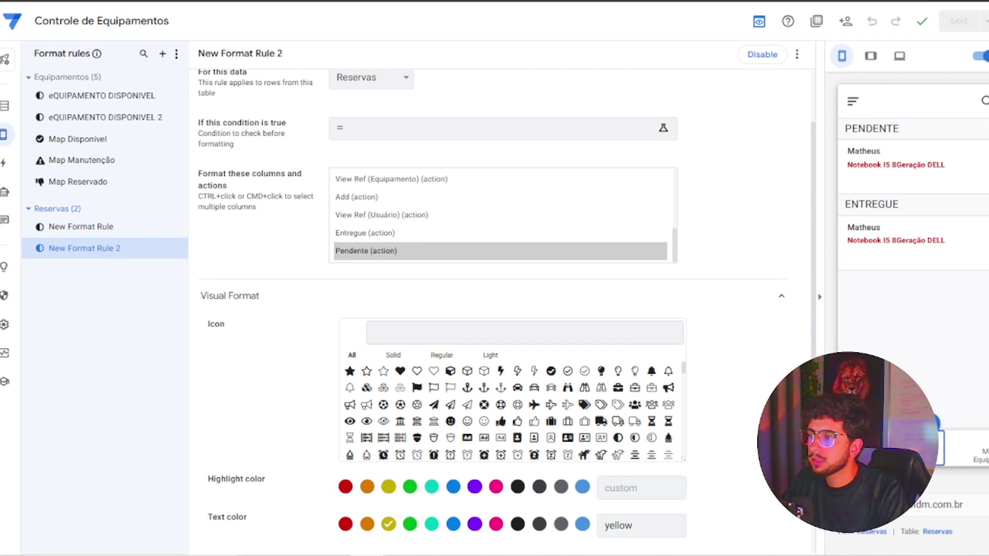
Check the columns of the Manutenção table in the preview.
click(913, 169)
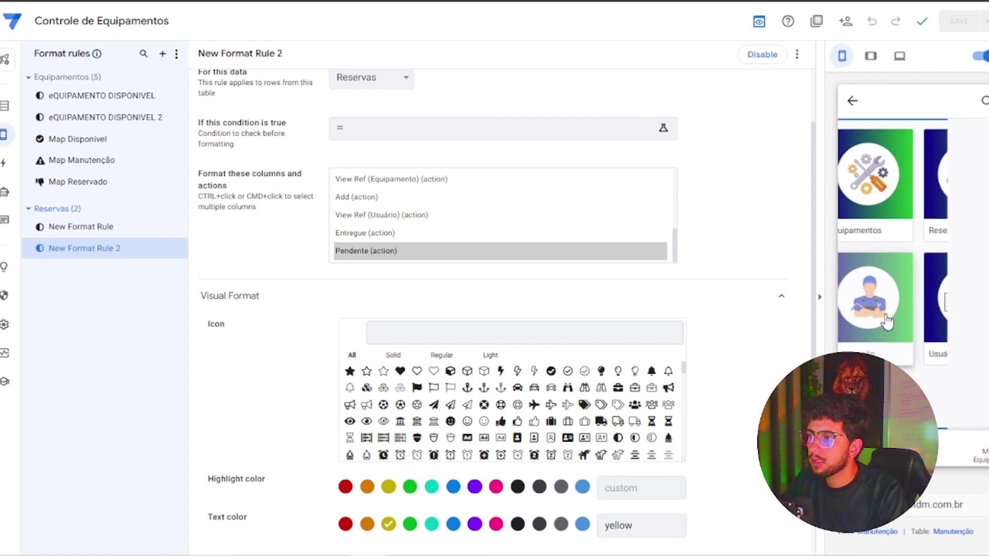
scroll(980, 422, right, 2)
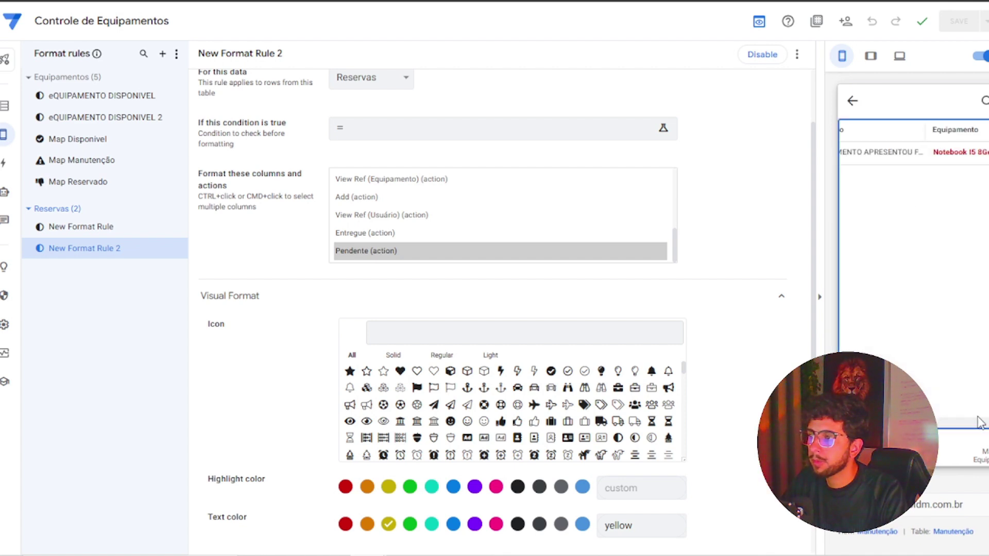
scroll(914, 149, right, 2)
scroll(914, 150, left, 4)
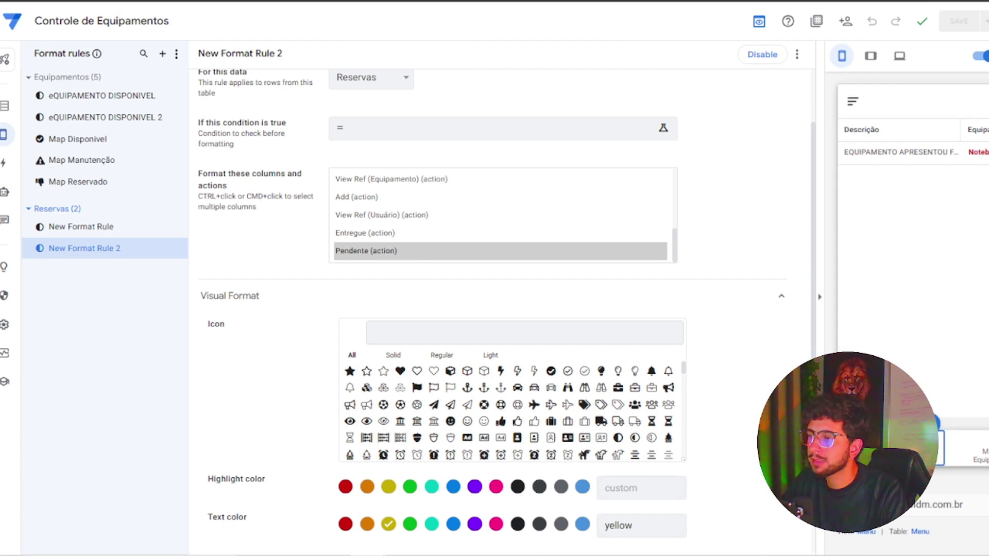
Open the Usuários view for editing from the preview and set its view type to table.
click(981, 309)
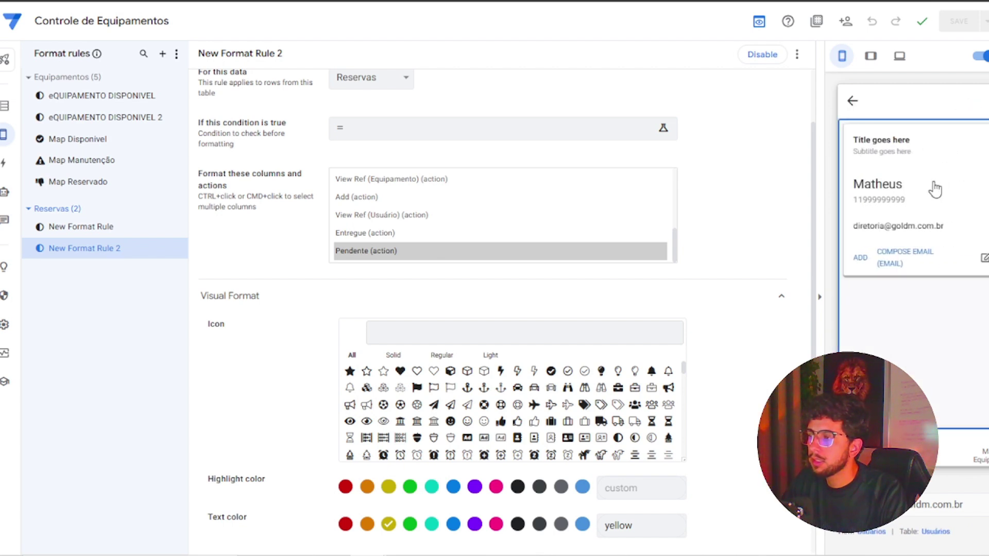
click(981, 126)
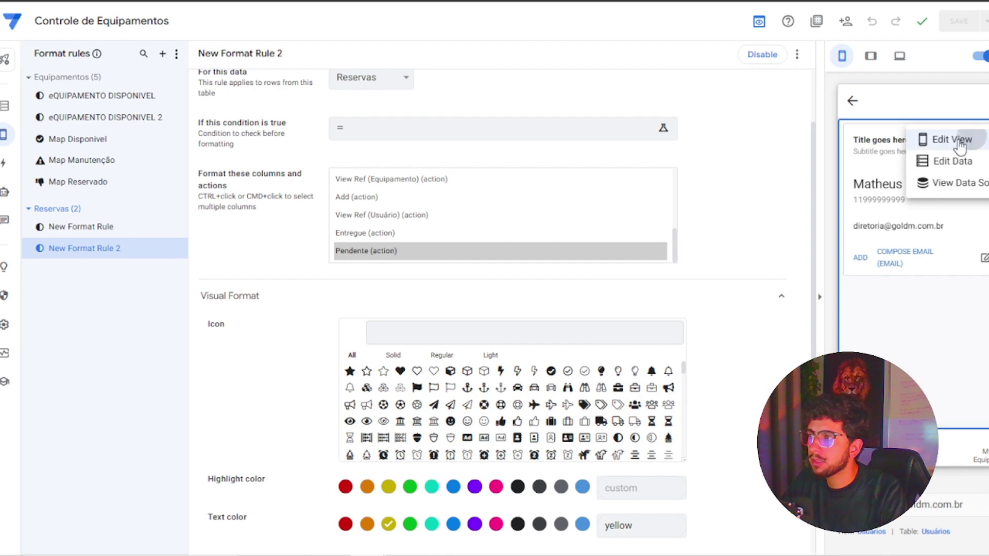
click(449, 205)
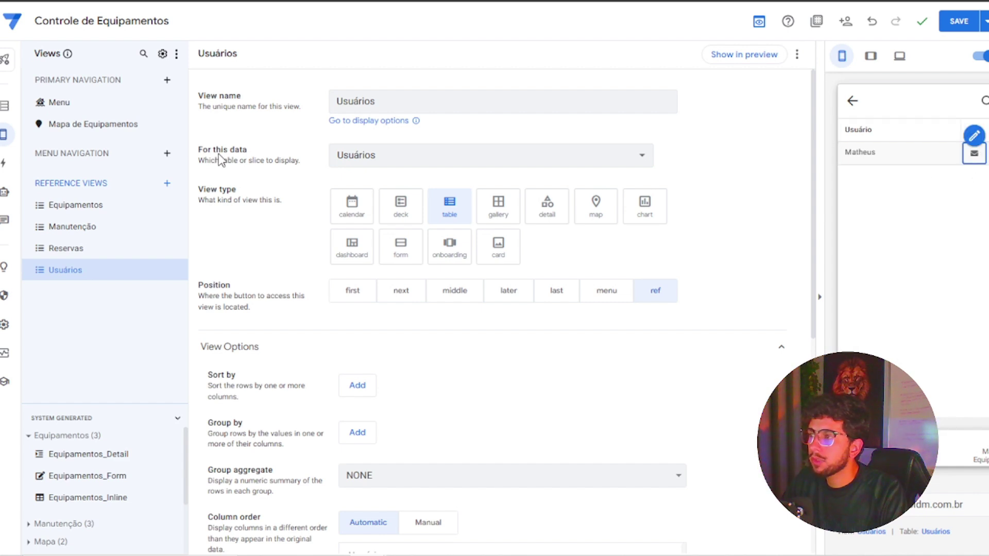
Create a new action for records of the Usuários table.
click(4, 163)
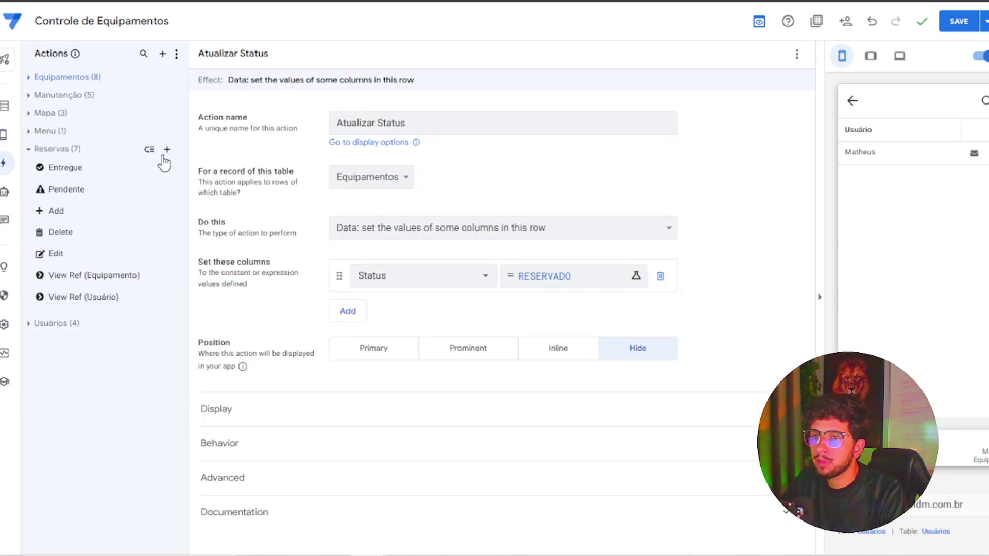
mouse_move(958, 159)
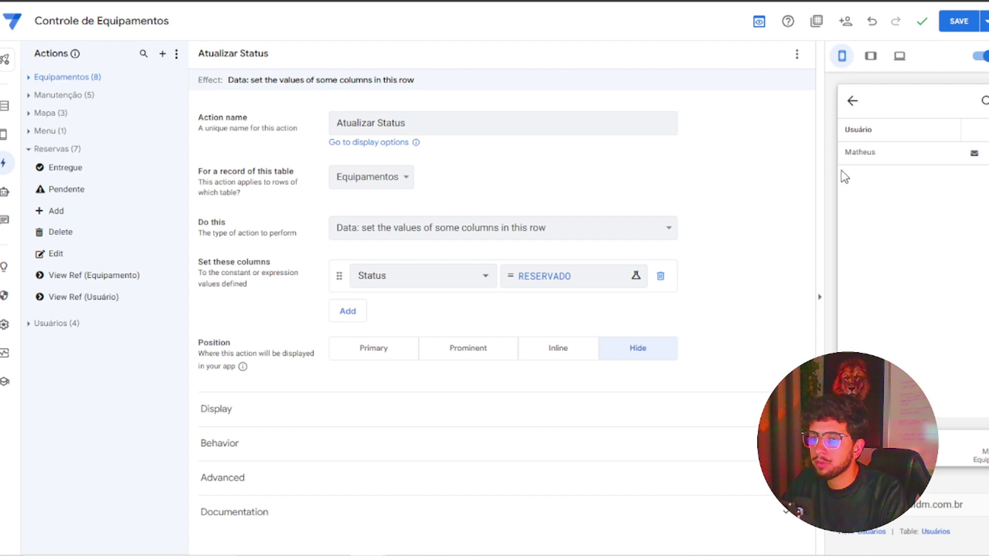
click(162, 54)
click(362, 371)
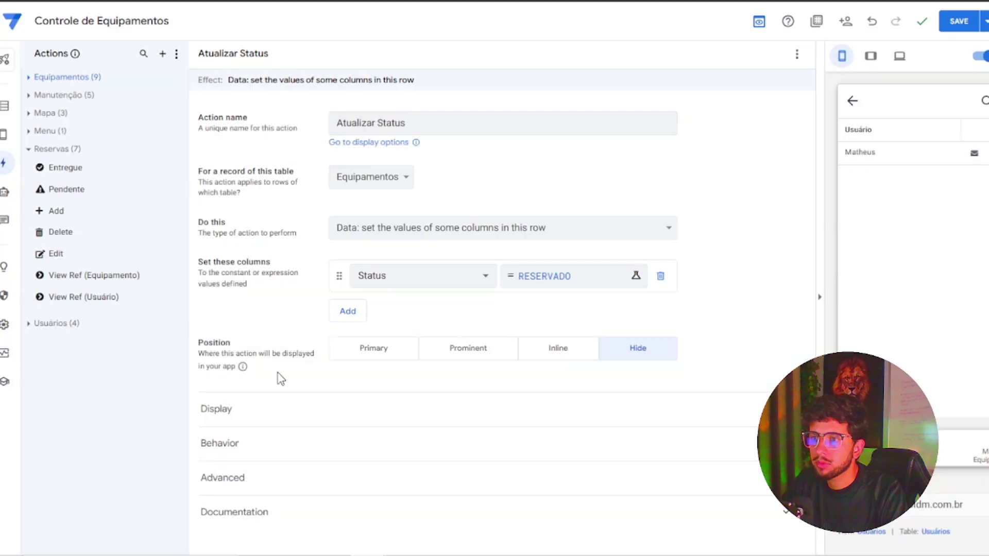
click(350, 177)
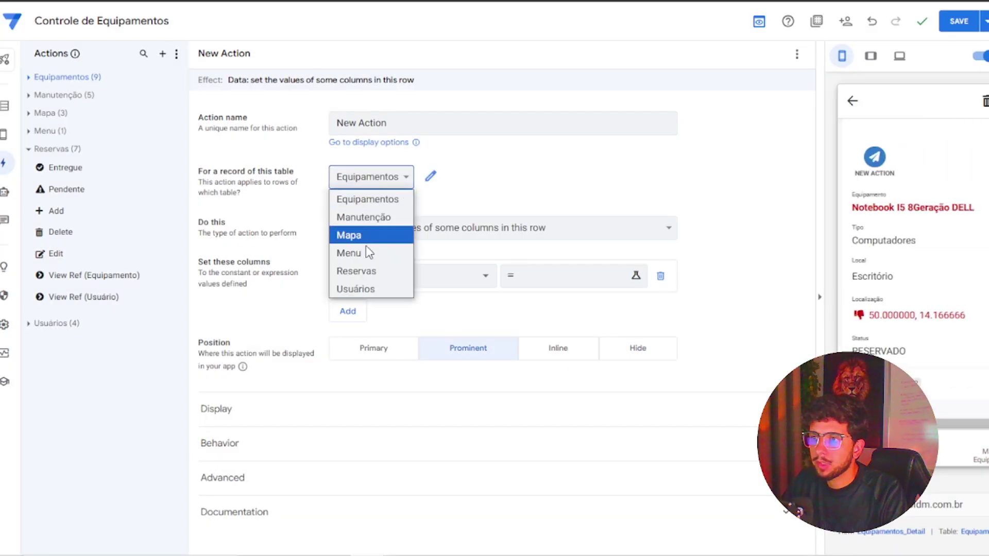
click(366, 288)
Name the new action Whatsapp and set its type to External: go to a website.
double_click(403, 123)
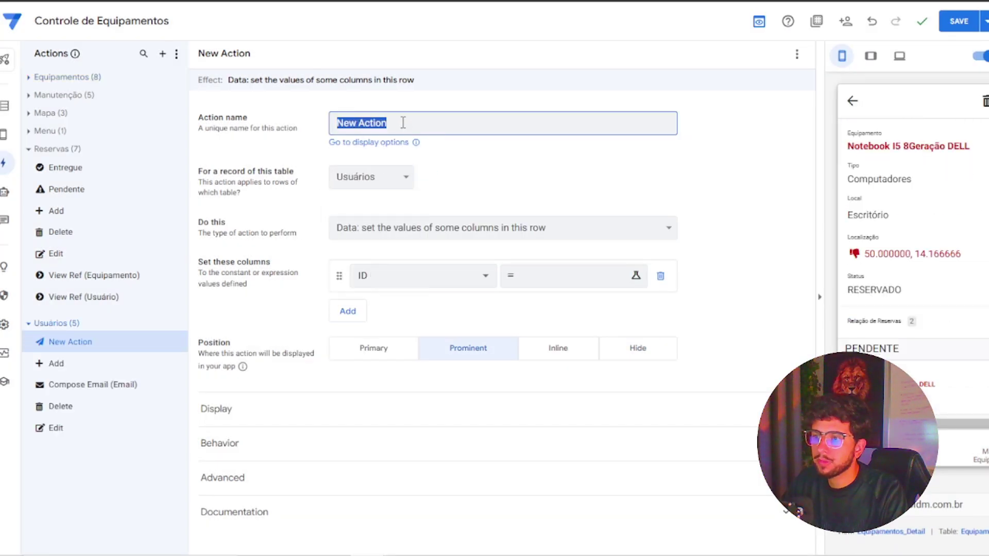
text(Whatsap)
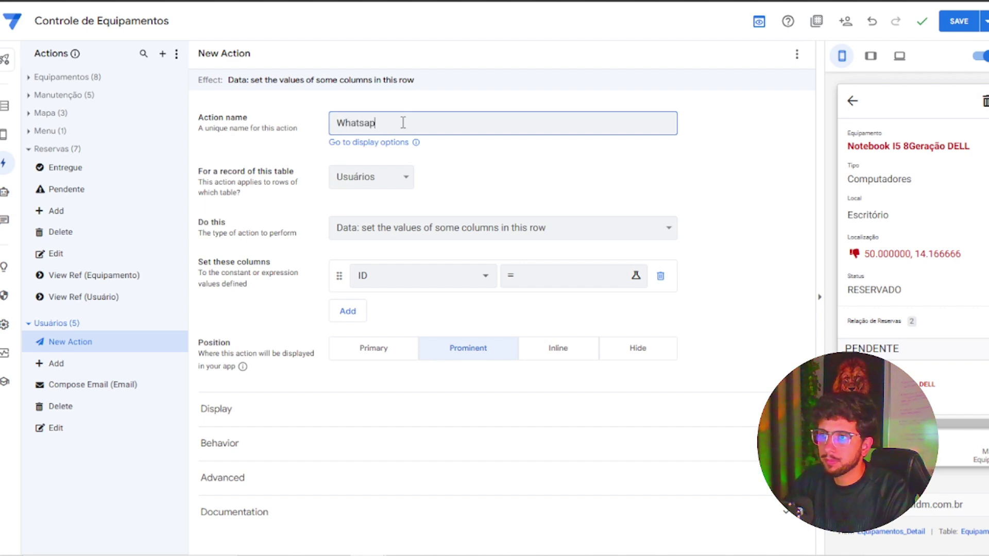
text(p)
key(Return)
click(442, 220)
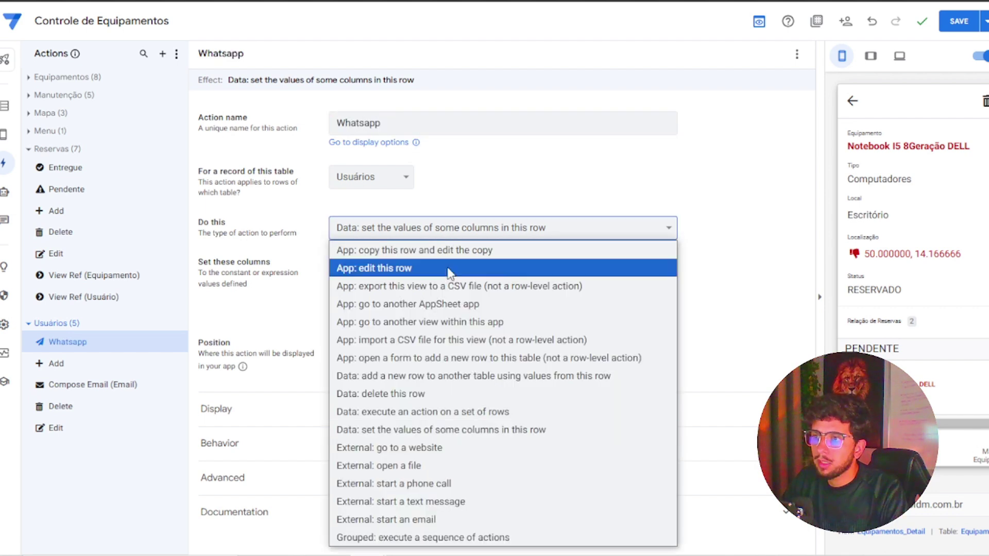
click(423, 449)
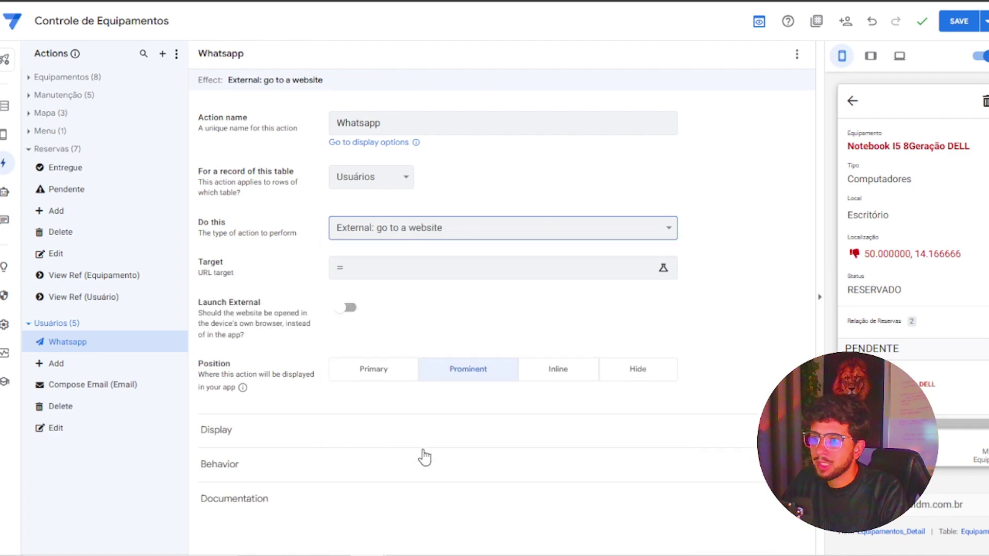
click(382, 281)
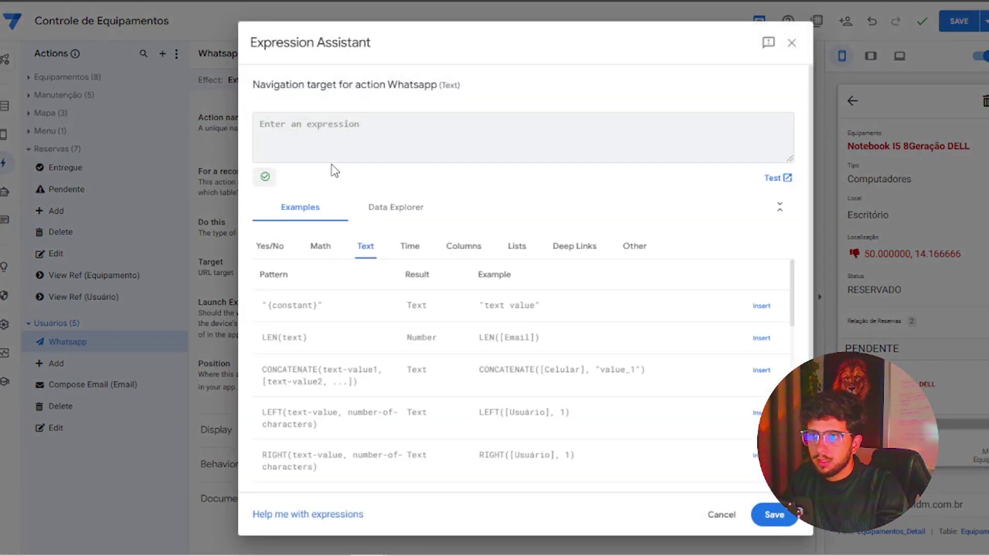
text('https://api.whatsapp.com/send?phone=55'&)
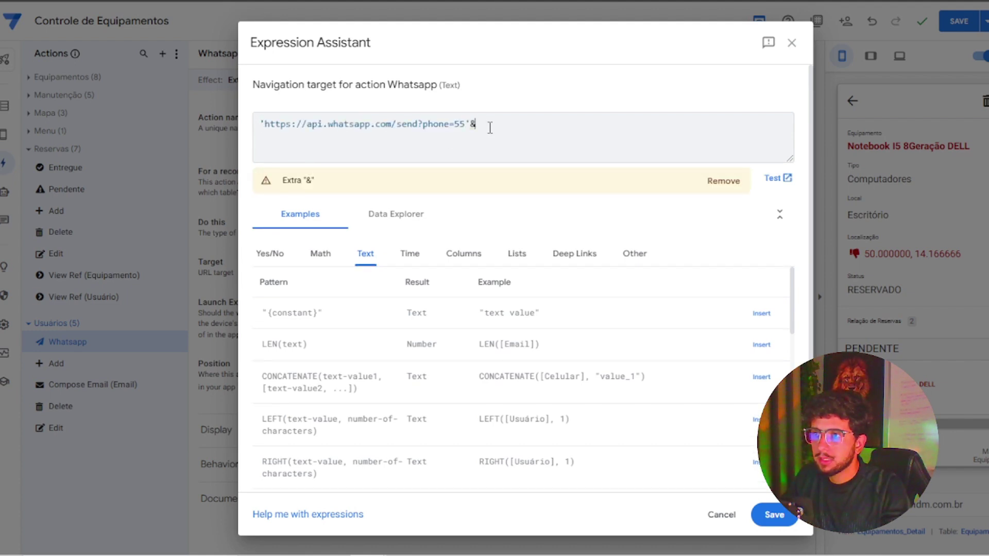
text([c)
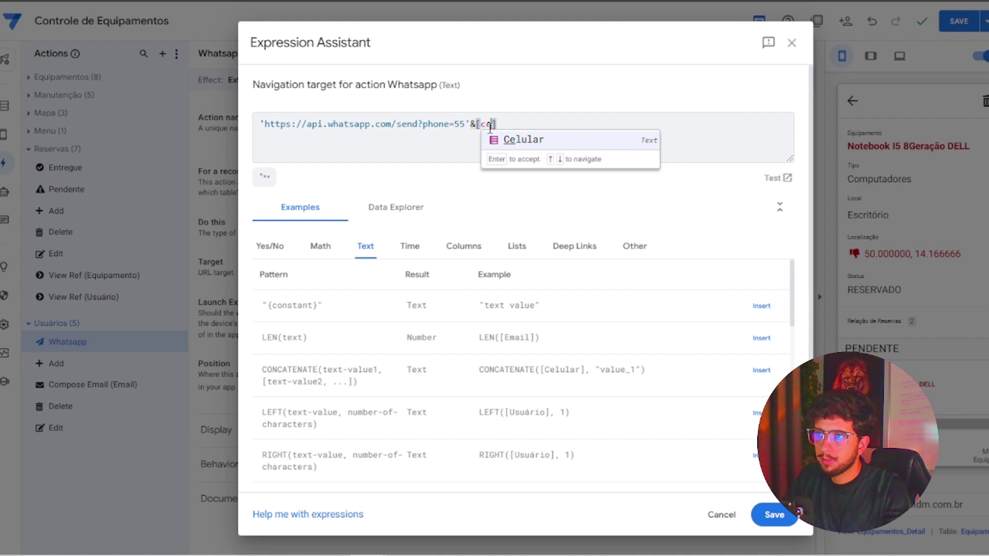
text(e)
key(Return)
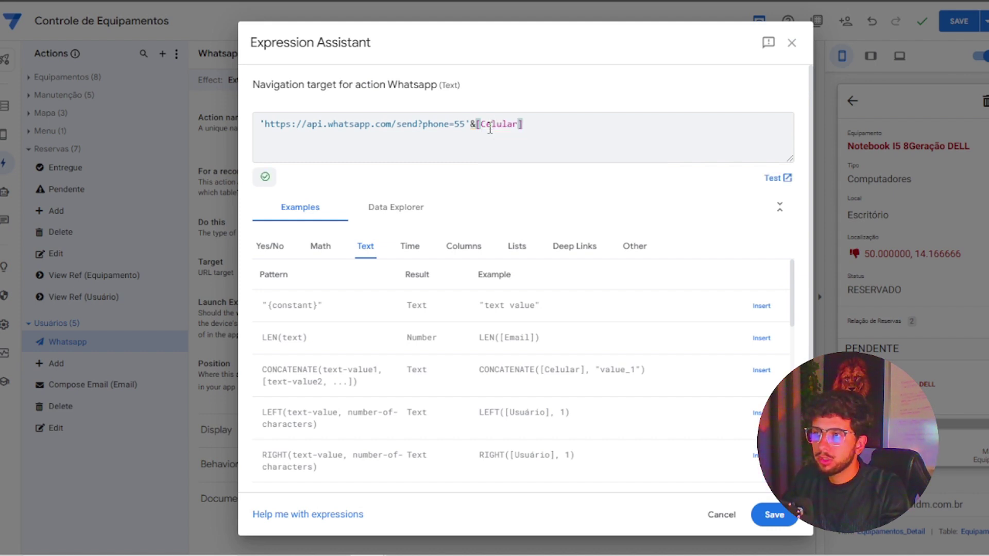
click(772, 515)
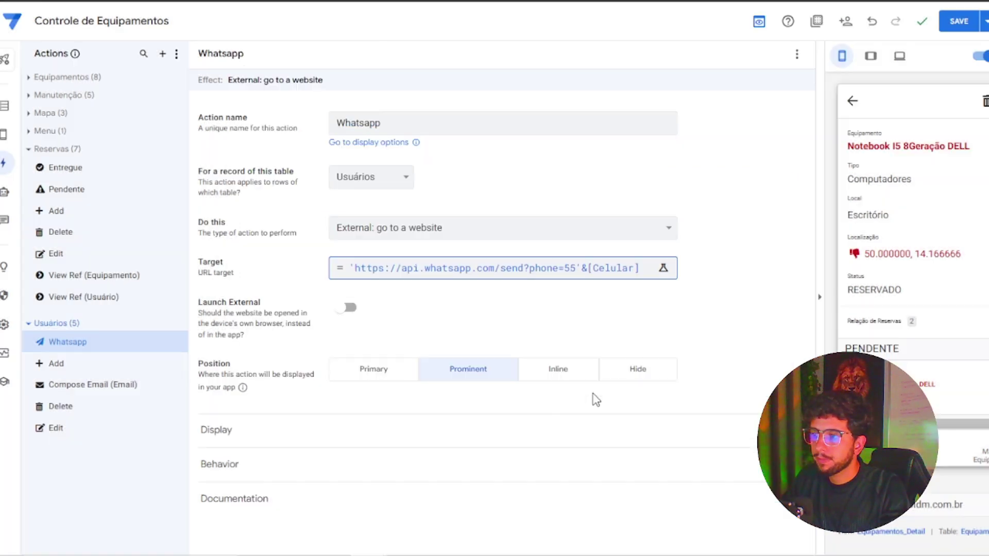
Display the Whatsapp action inline attached to the Celular column and check it in the preview's Usuários list.
click(556, 380)
click(520, 419)
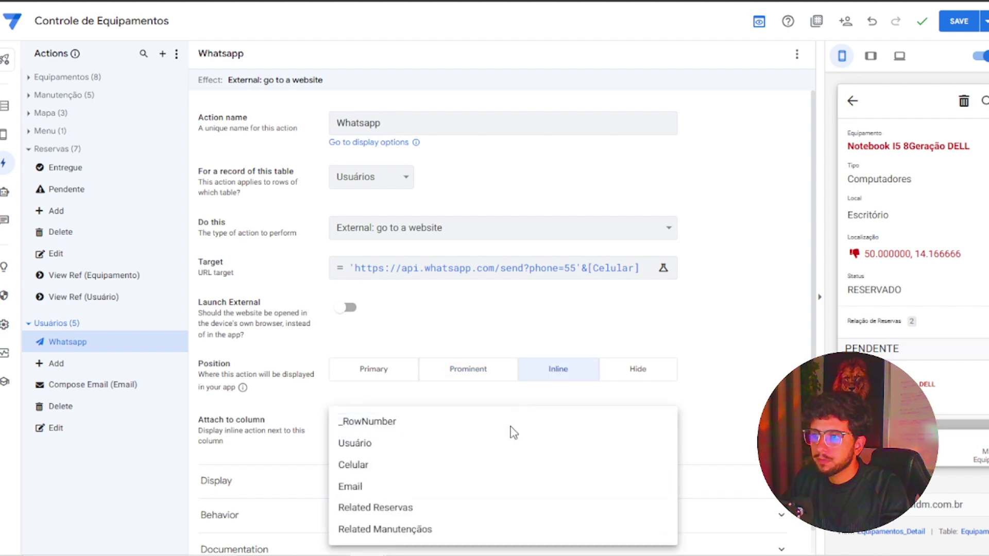
click(409, 471)
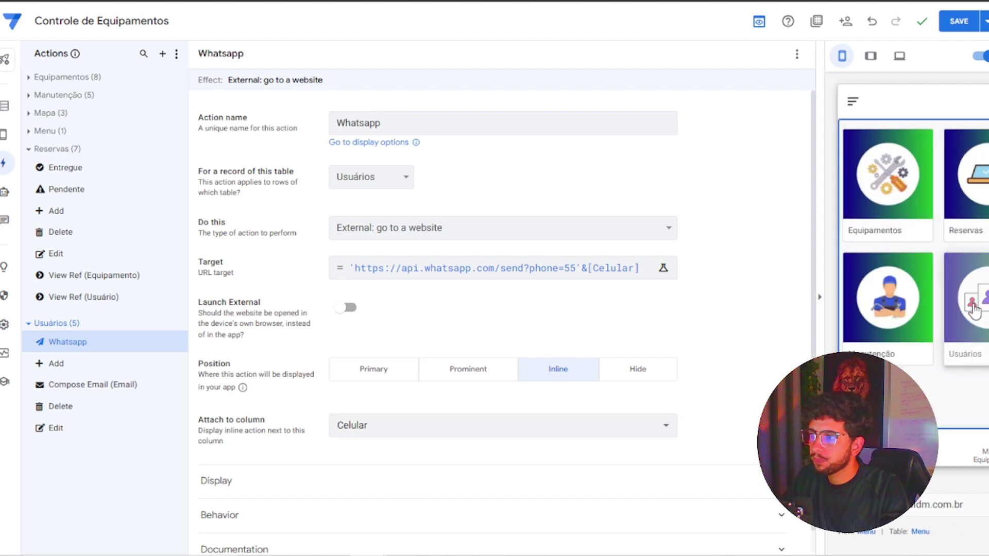
click(966, 303)
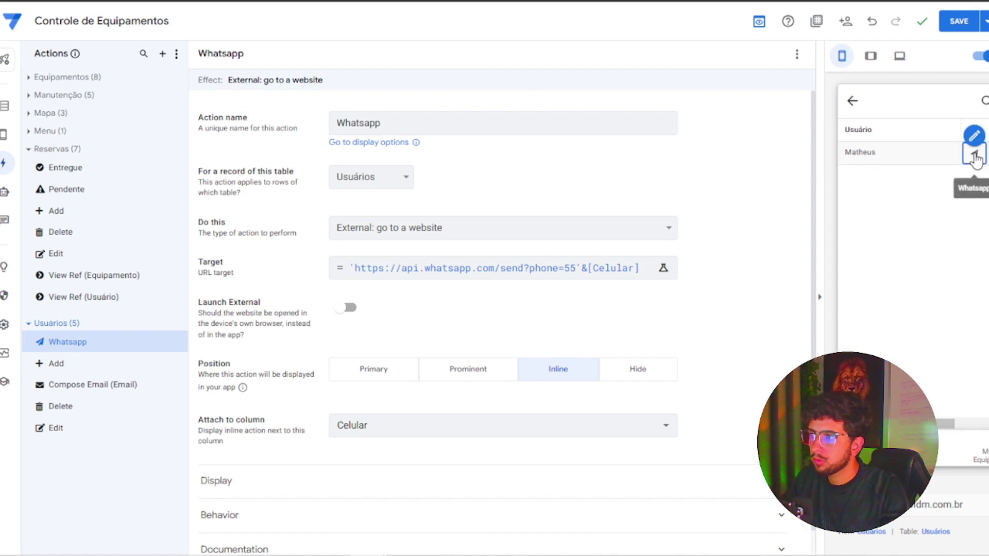
Change the Whatsapp action's icon to the solid double speech bubble by searching for "tex", and save the app.
scroll(402, 434, down, 1)
click(349, 494)
click(349, 465)
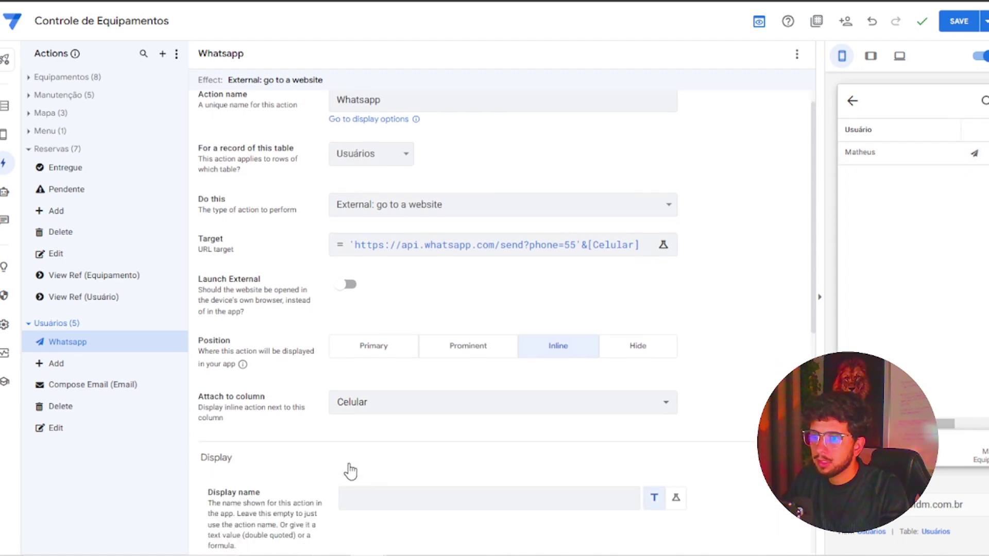
scroll(351, 472, down, 4)
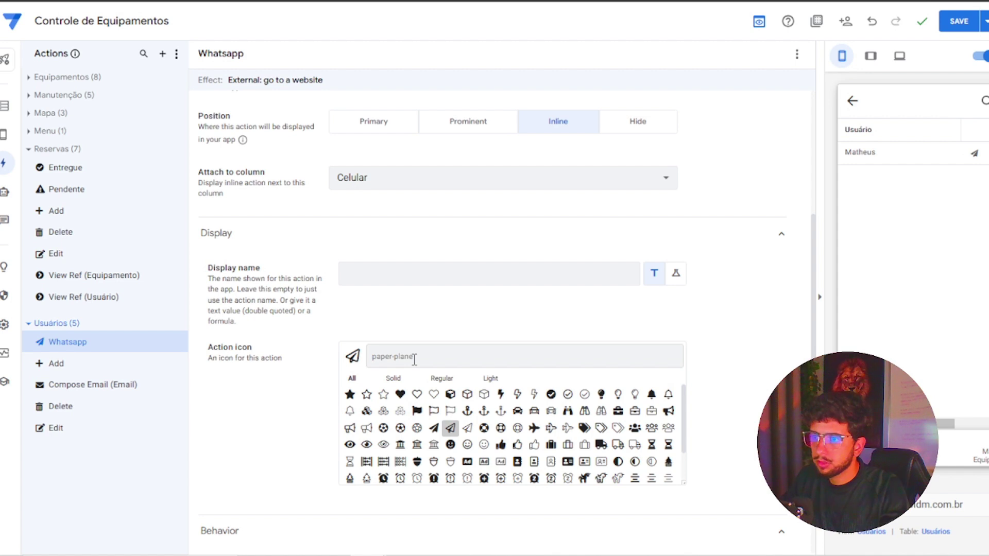
text(ex)
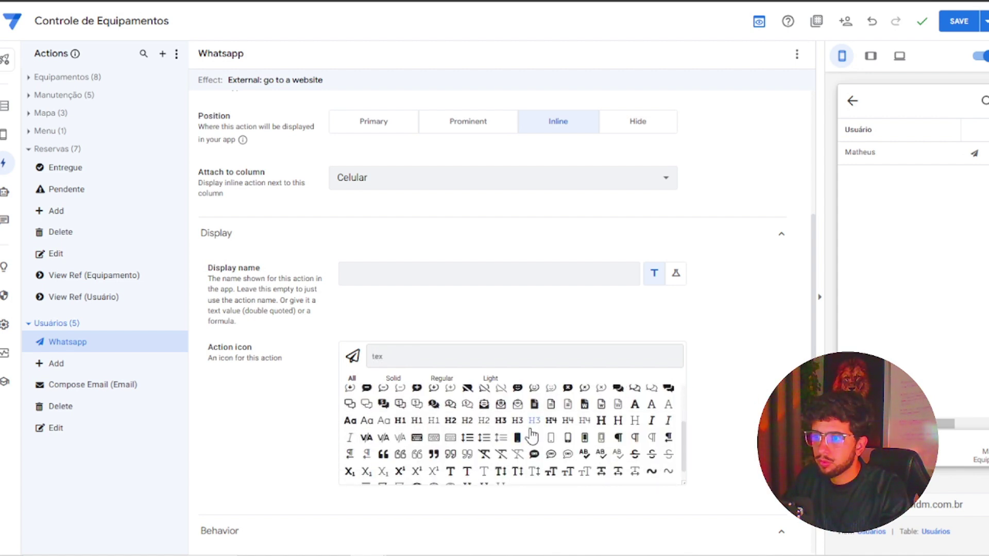
click(620, 462)
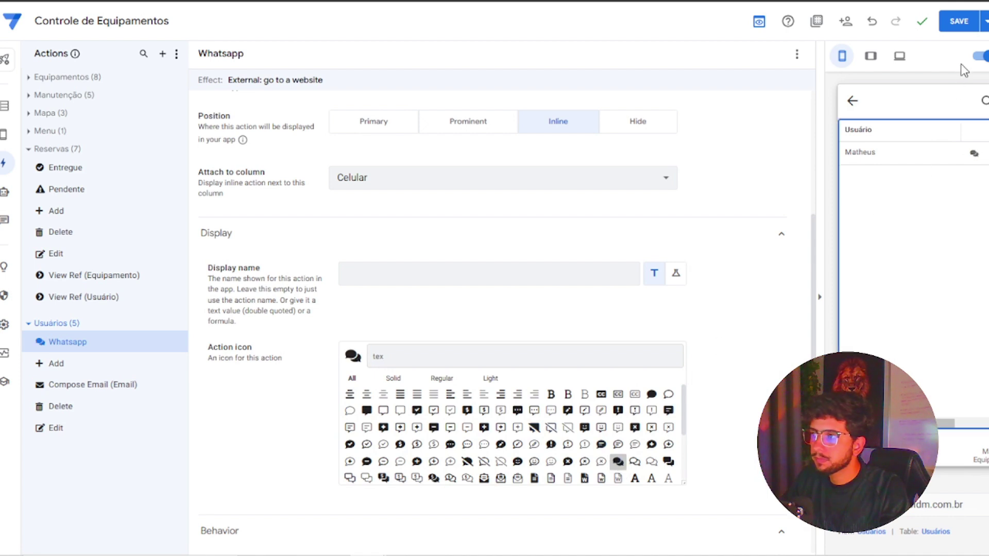
click(959, 22)
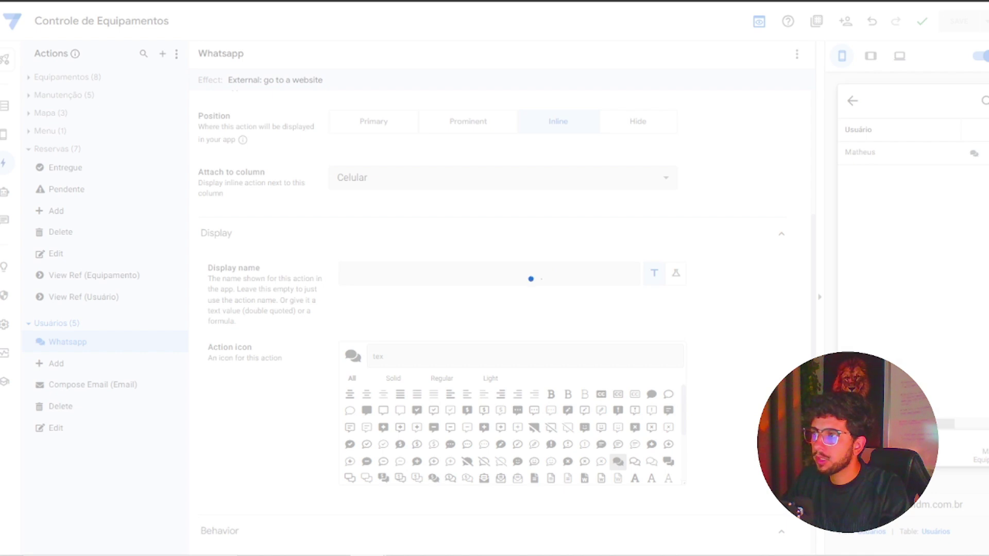
scroll(778, 221, up, 3)
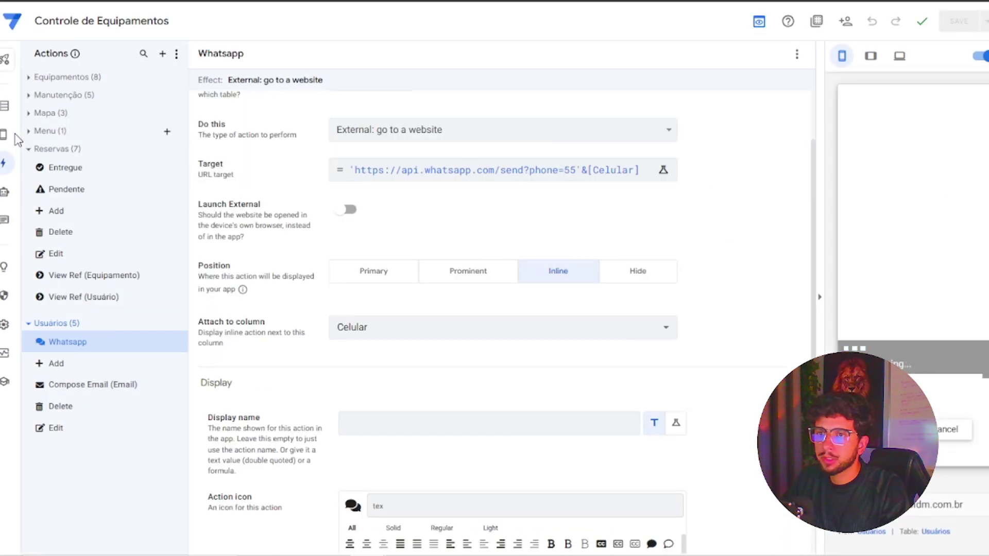
Open the Mouse record from Equipamentos in the preview and examine its details and related Reservas and Manutenção lists.
mouse_move(4, 134)
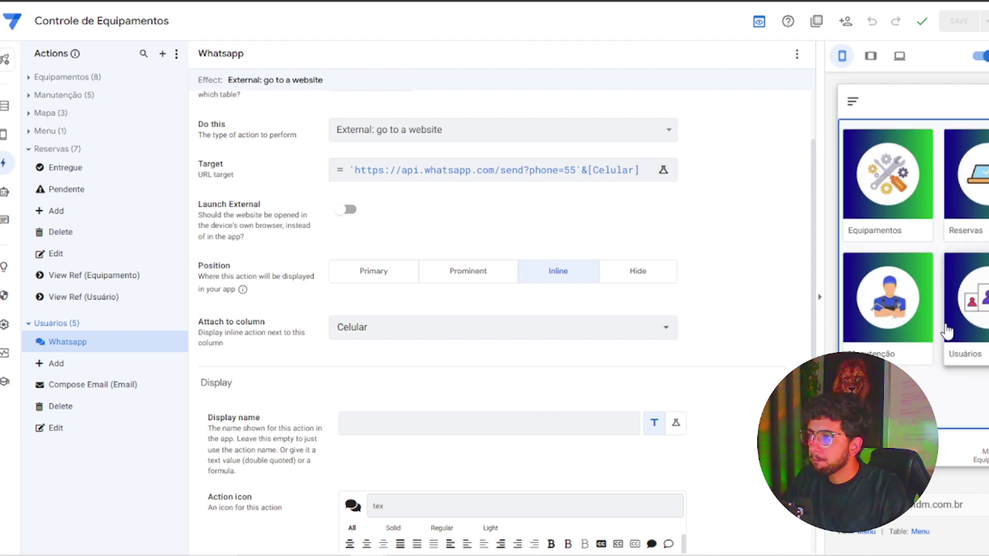
click(906, 226)
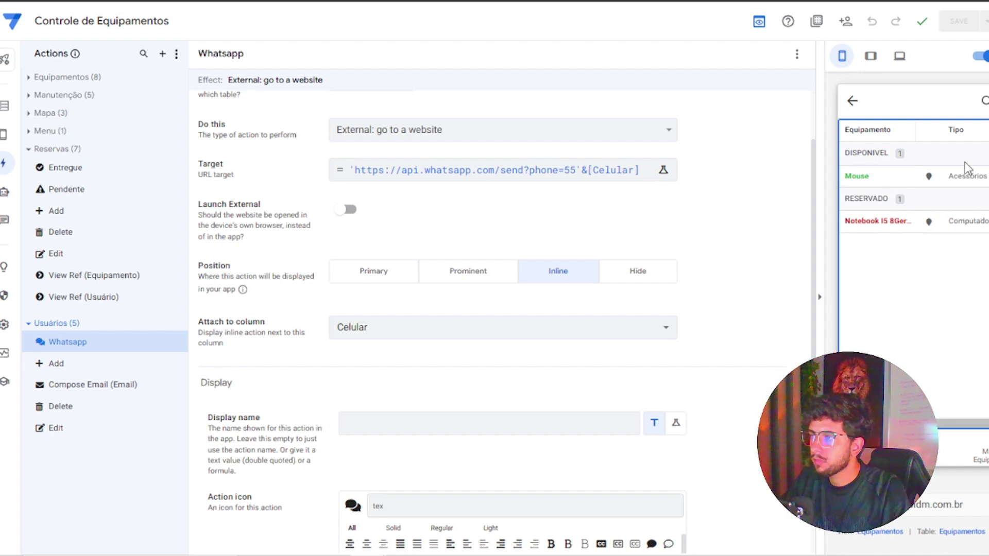
click(952, 182)
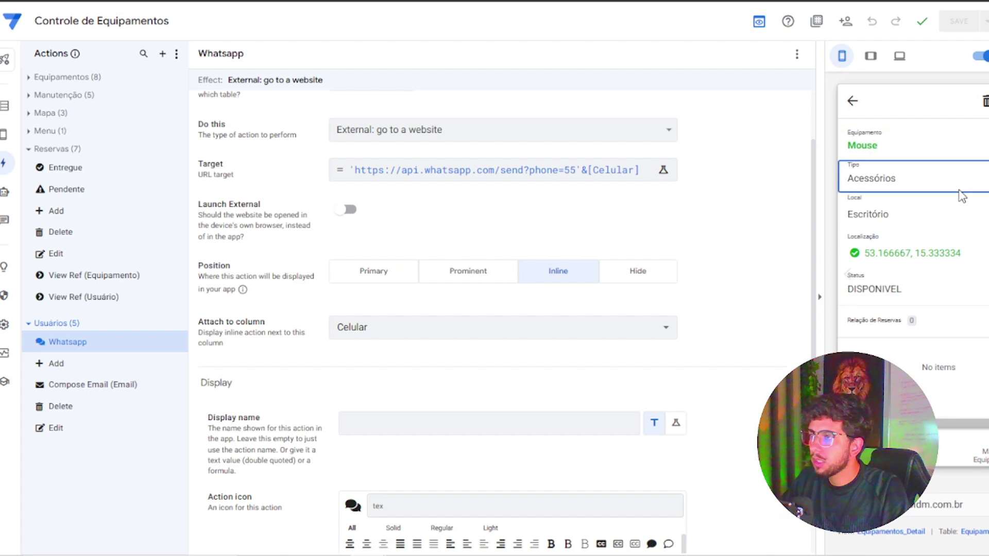
scroll(959, 232, down, 3)
scroll(958, 294, down, 1)
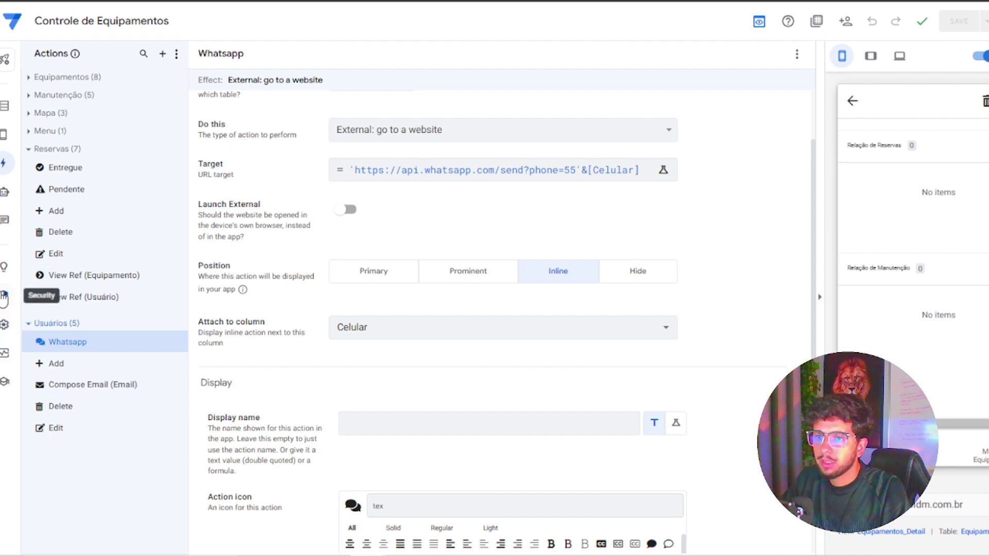
In the Theme & Brand settings, compare the dark and light themes, keep light, and set the primary color to amber.
click(6, 327)
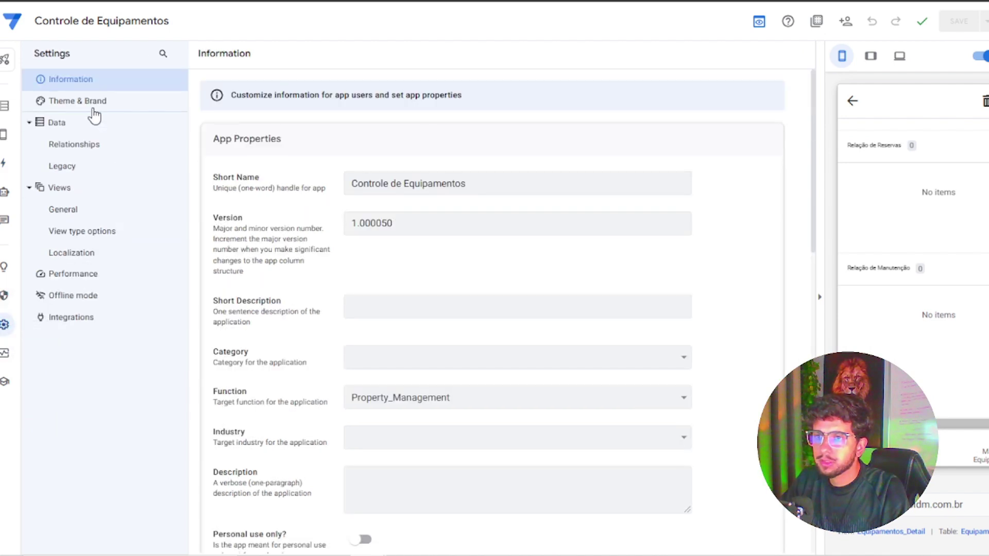
click(112, 107)
click(400, 172)
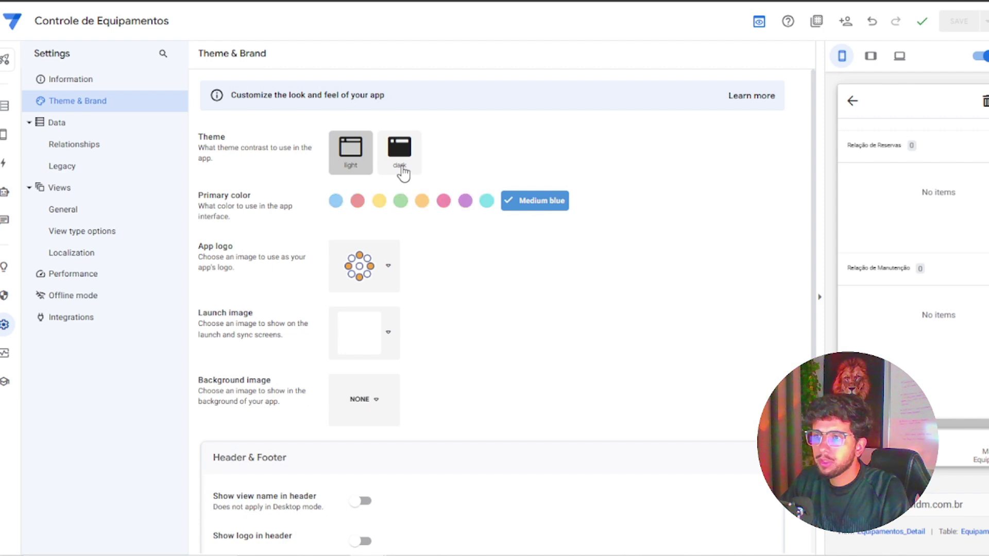
click(366, 172)
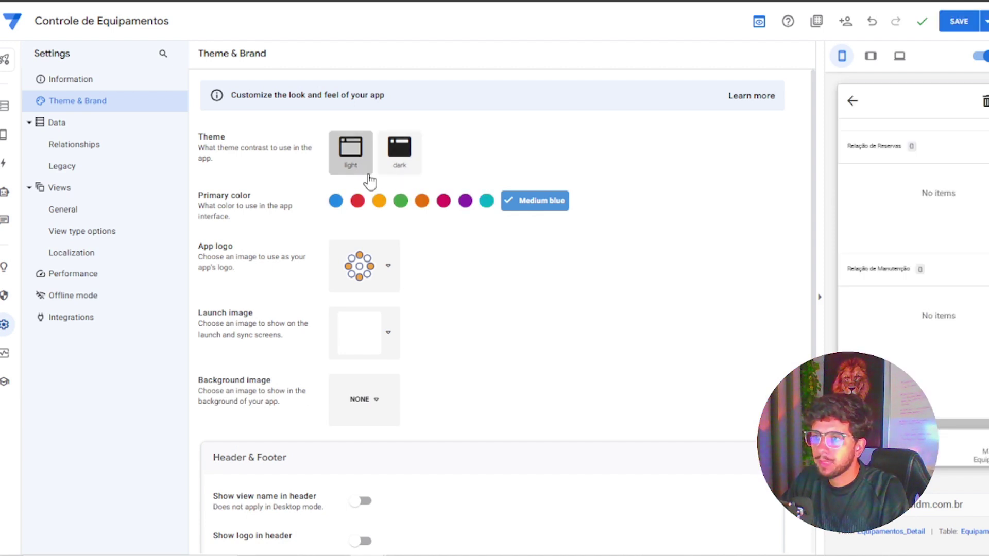
click(402, 202)
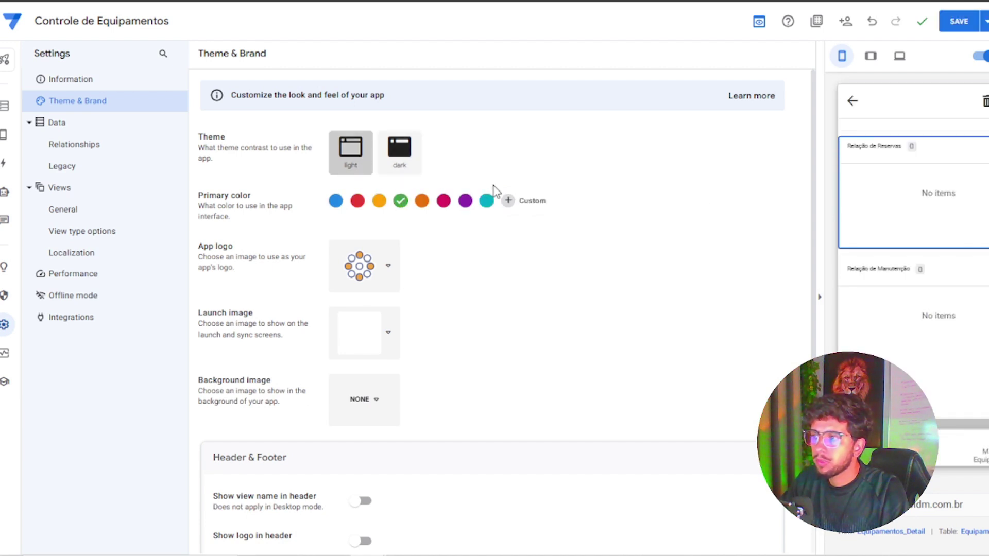
click(379, 202)
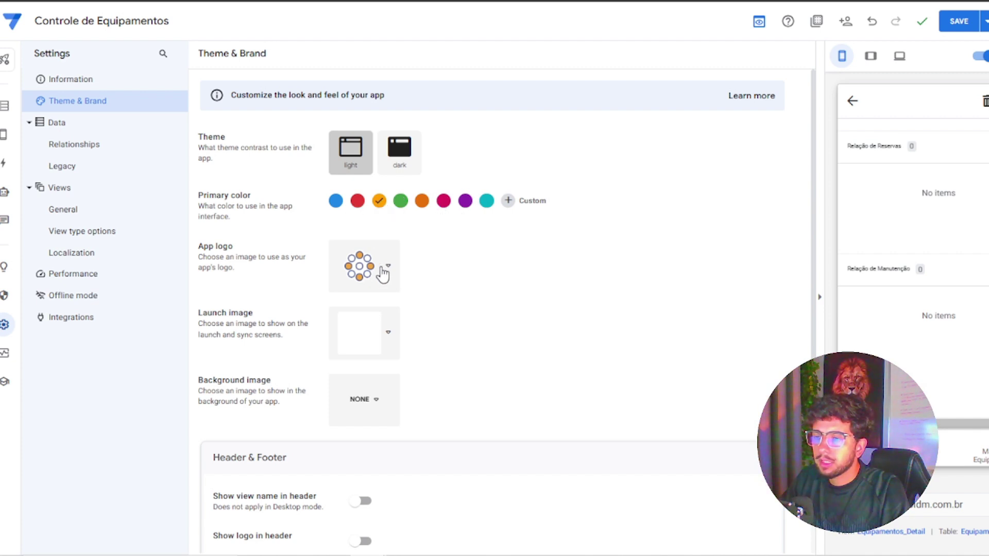
Set the app logo to the globe with circling arrows and show the custom image address for it.
click(382, 273)
click(436, 371)
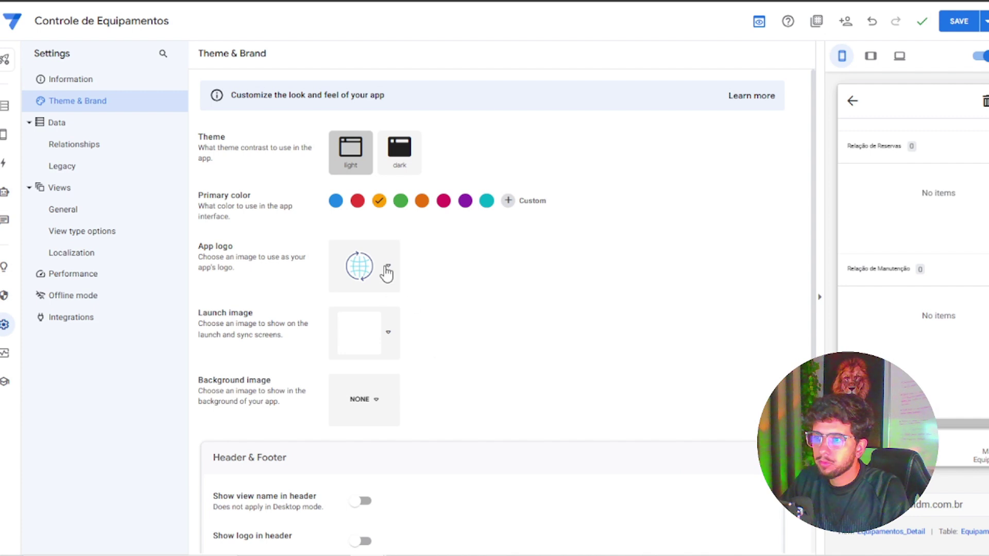
click(386, 273)
click(364, 534)
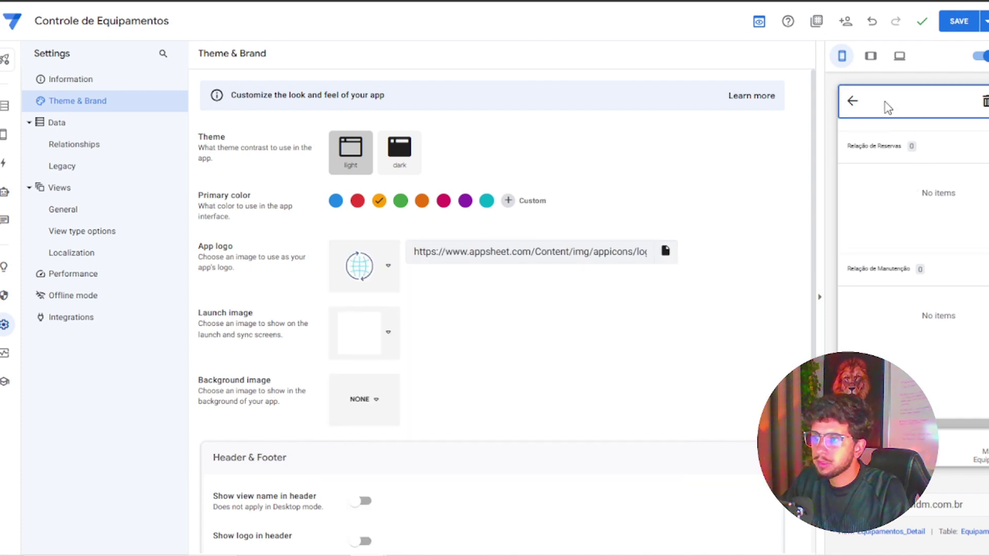
Set the launch image to the plain dark gray gradient and the background image to the black patterned one.
click(384, 350)
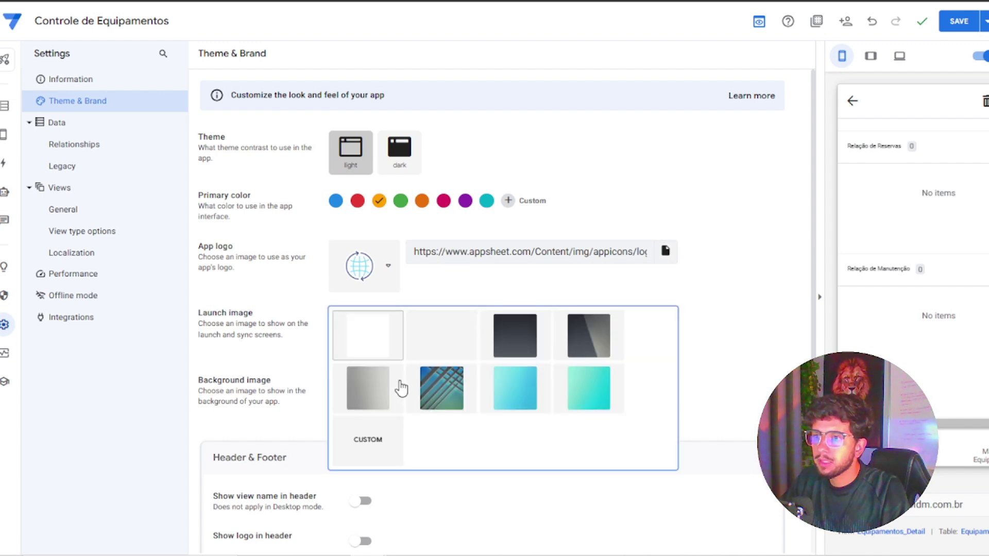
click(515, 337)
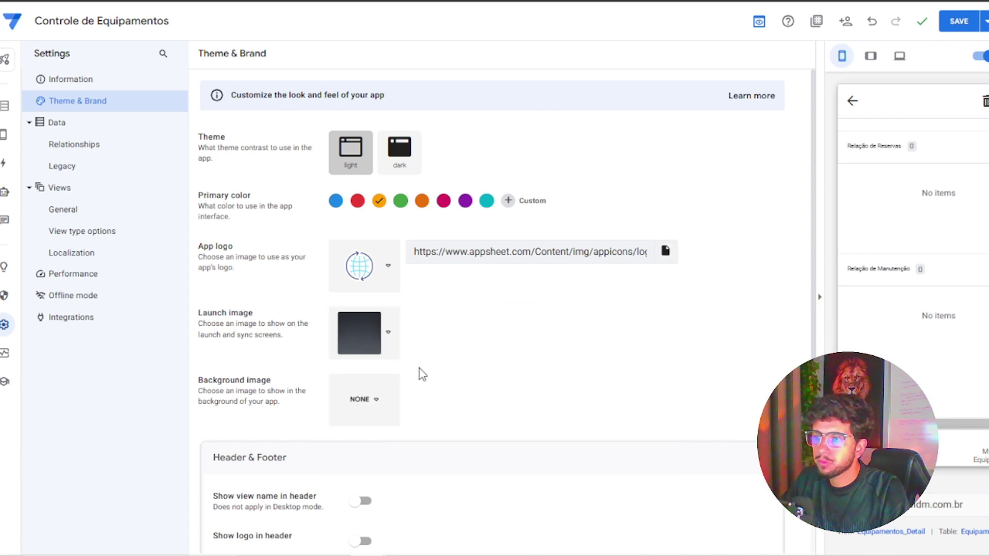
click(383, 409)
click(601, 409)
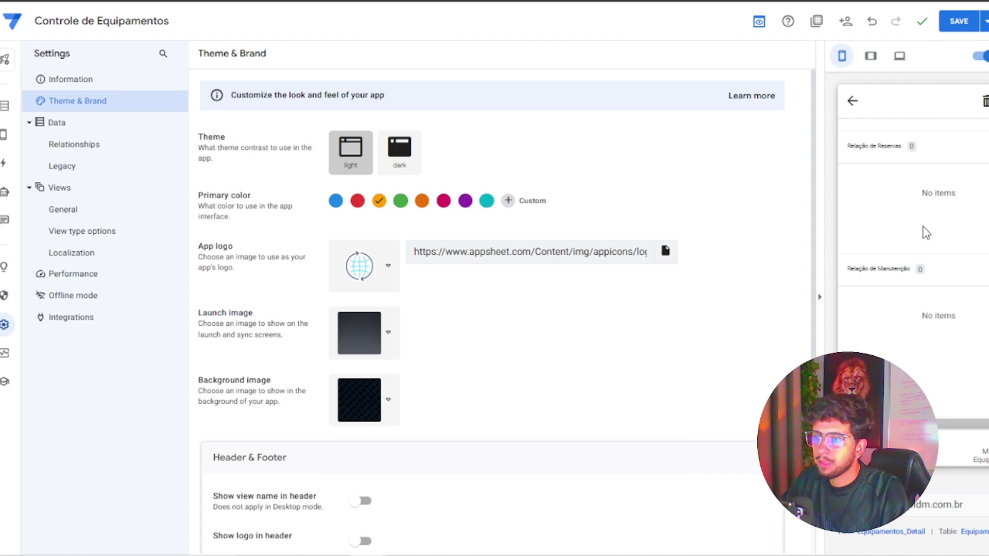
Enable showing the view name and the logo in the header, and hide the menu and search buttons.
scroll(593, 306, down, 2)
scroll(532, 311, down, 2)
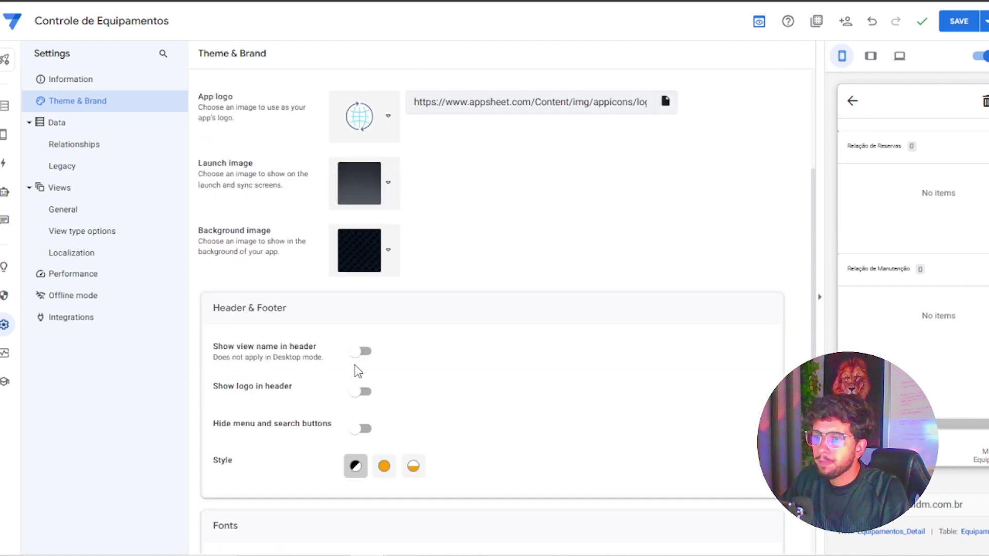
click(367, 357)
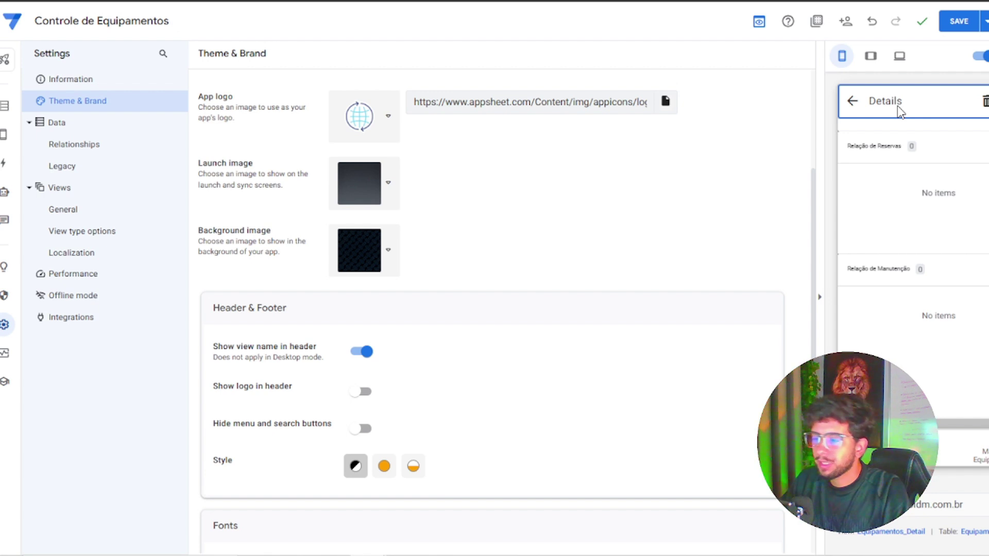
click(359, 393)
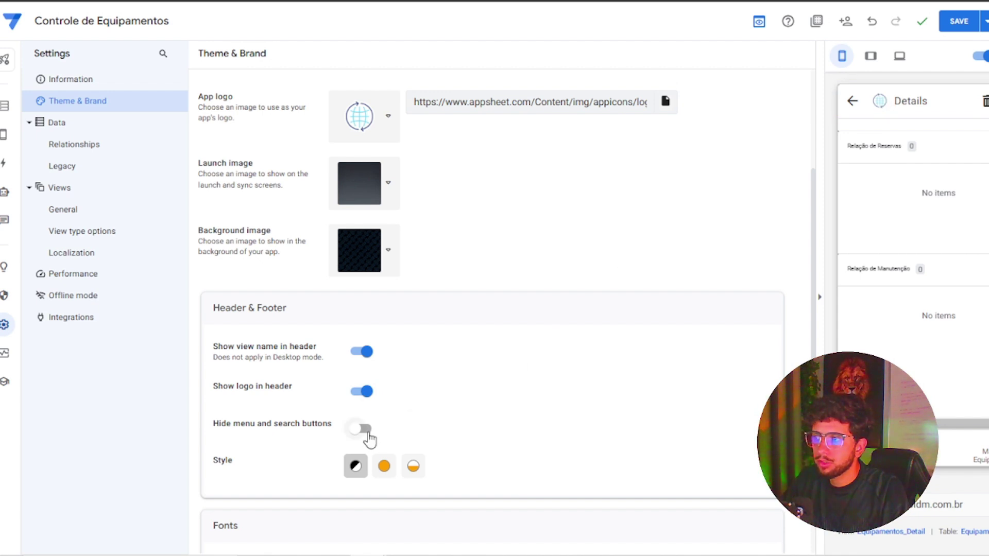
click(361, 434)
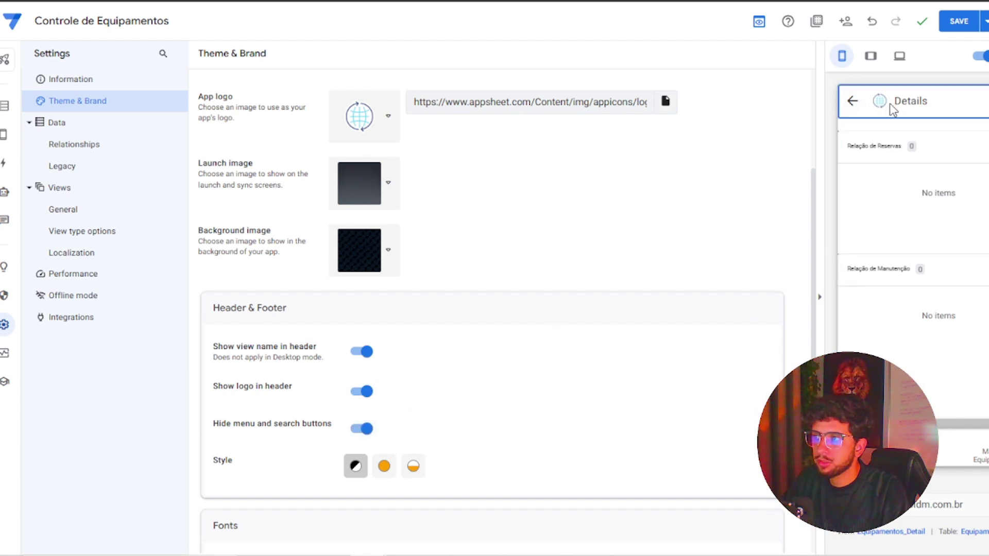
Compare the preview with the menu and search buttons shown and hidden, including the side menu, leaving them hidden.
click(852, 100)
click(852, 100)
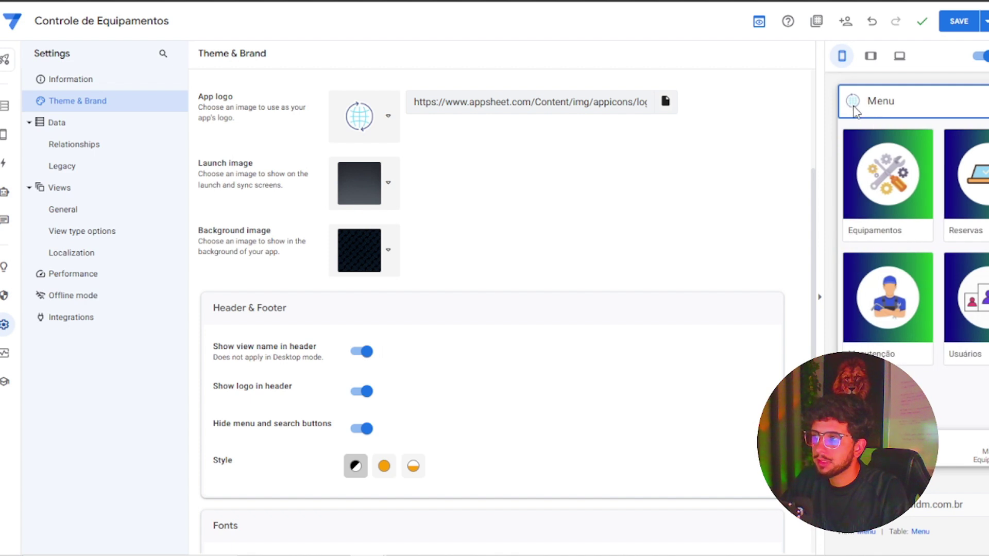
click(362, 432)
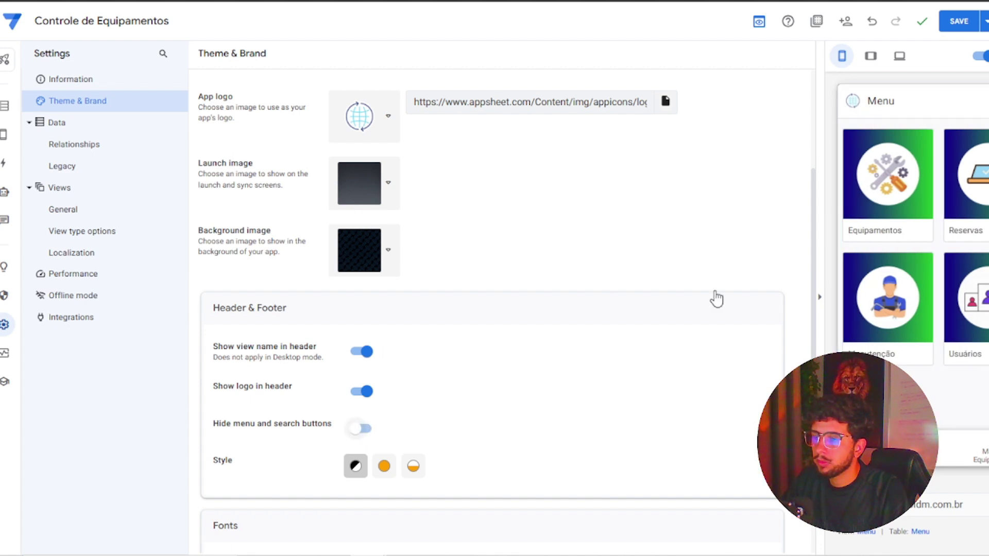
click(850, 106)
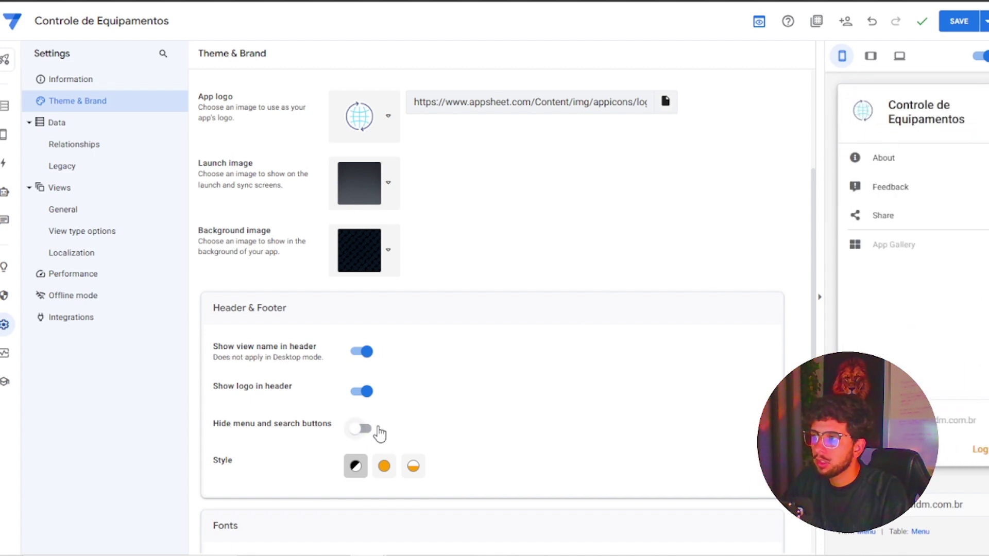
click(367, 435)
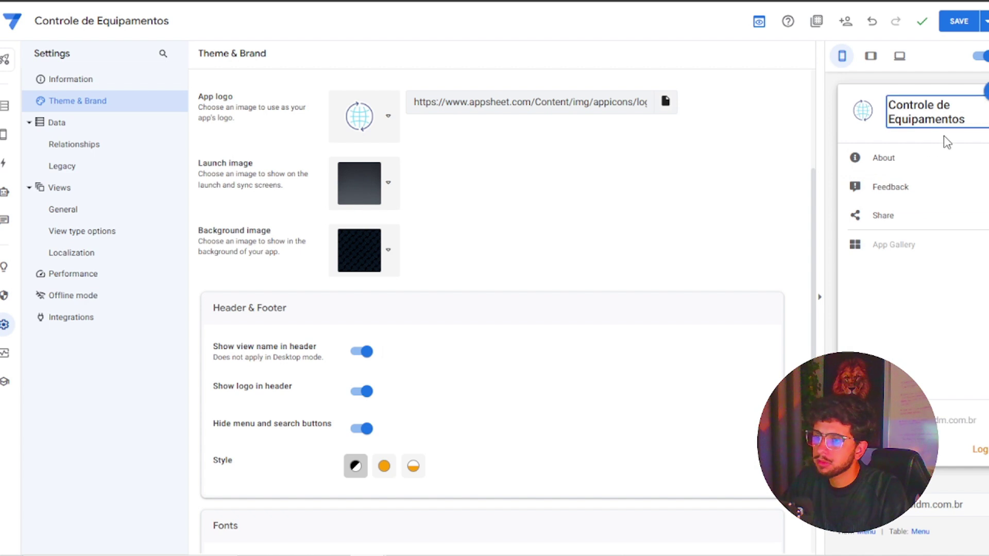
click(984, 175)
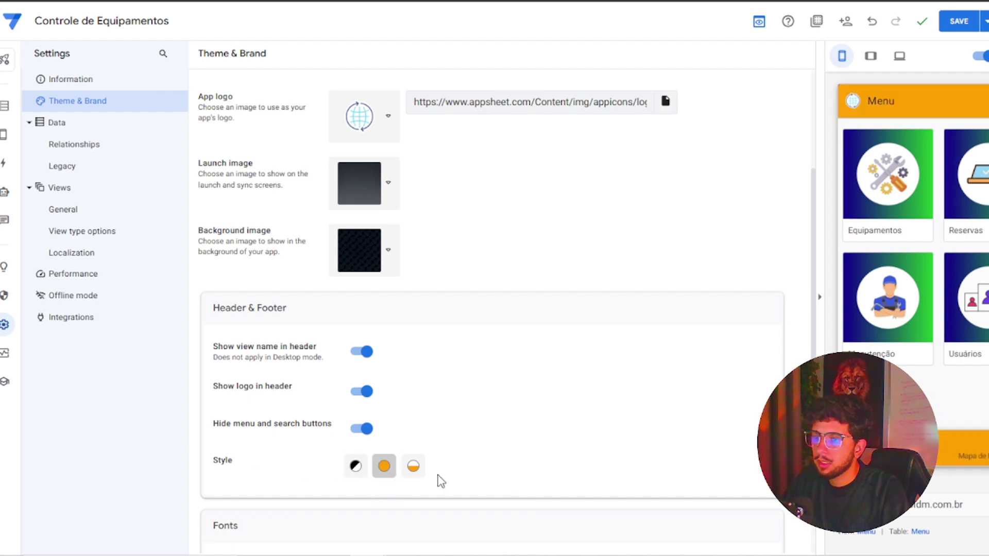
Set the header and footer style to a white header with a primary-color footer and check Mapa de Equipamentos in the preview.
click(413, 466)
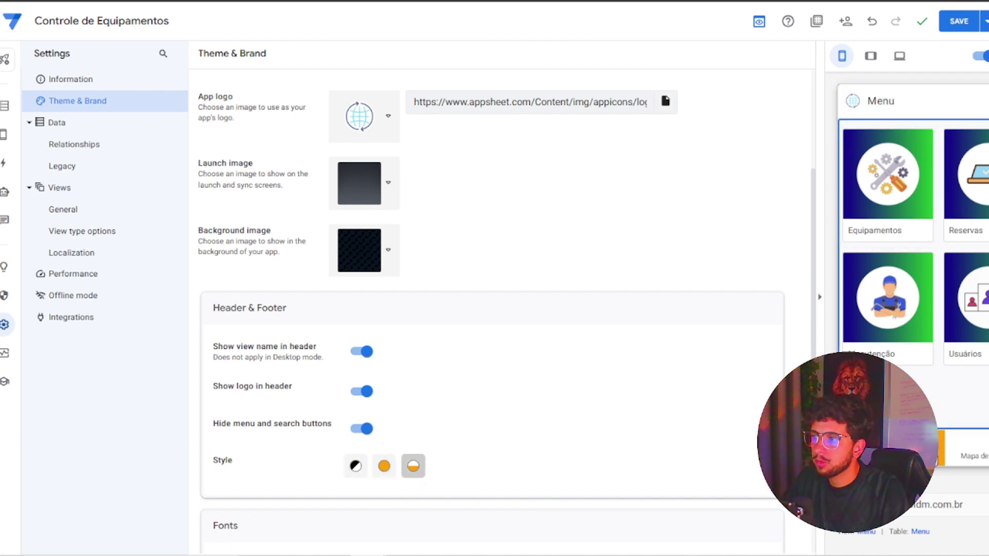
click(967, 448)
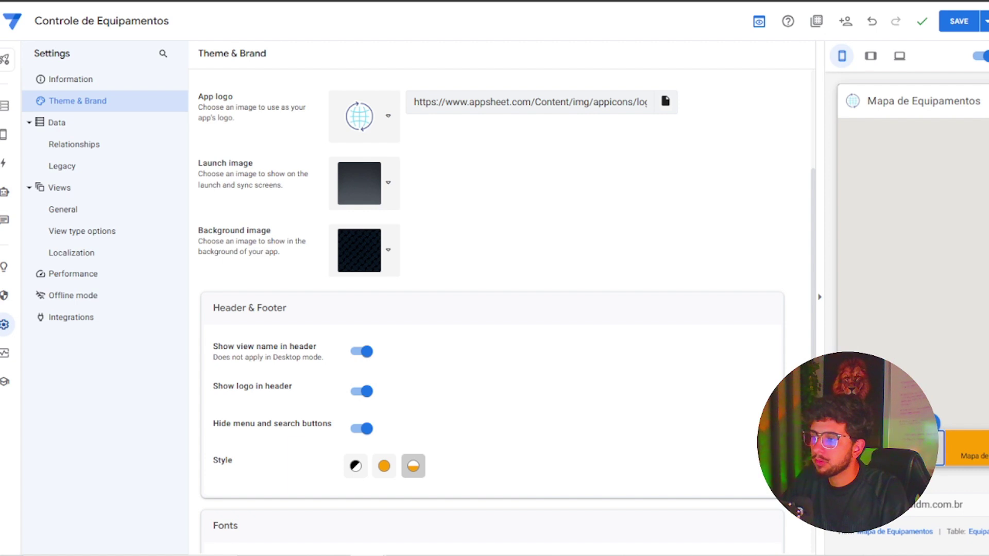
click(927, 447)
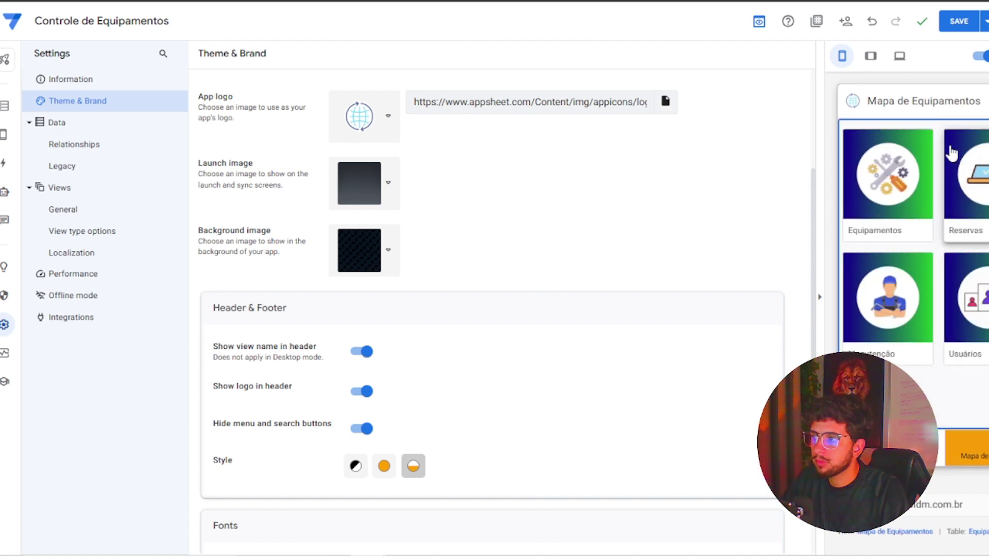
Open the views' localization settings and set the system text for View to "Visualizar".
scroll(441, 349, down, 2)
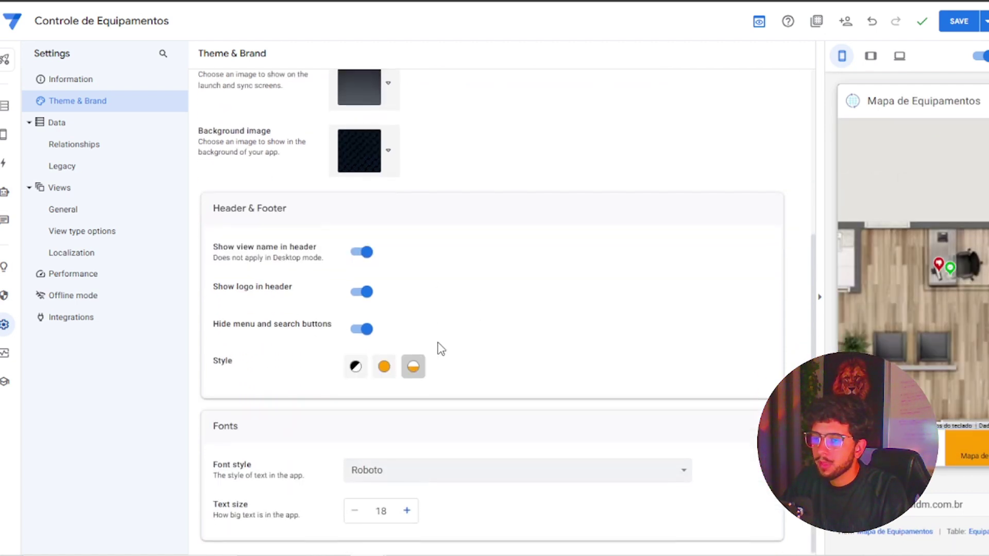
scroll(431, 390, up, 2)
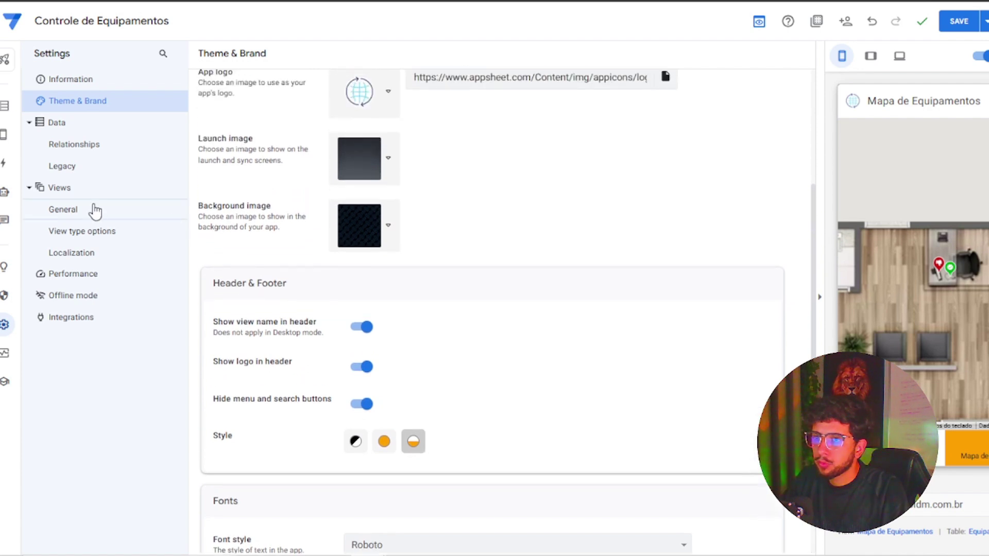
click(83, 254)
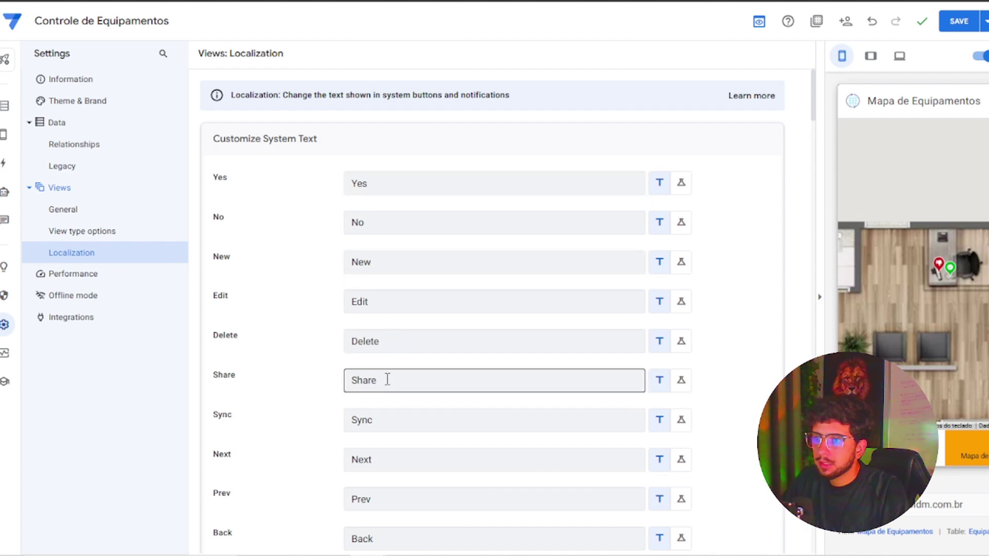
scroll(322, 446, down, 3)
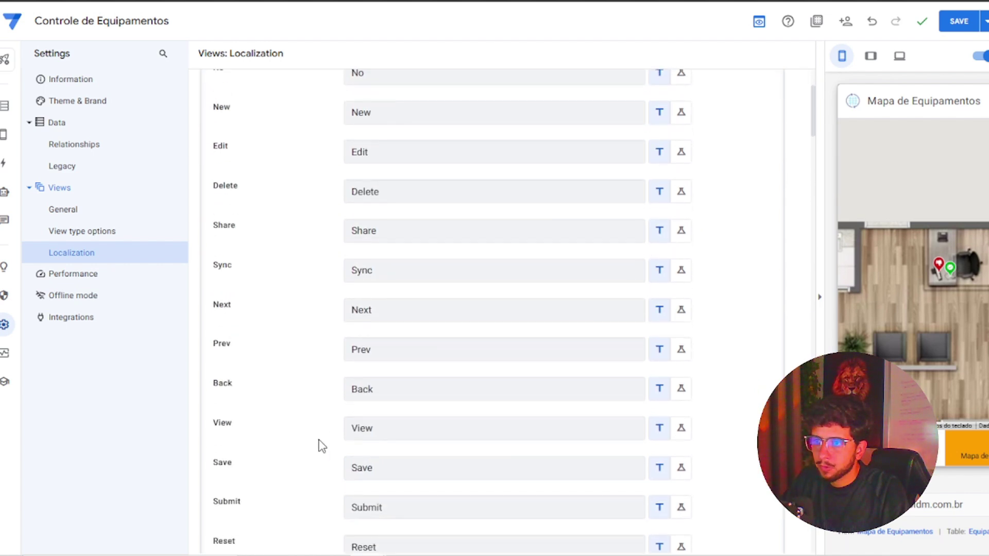
double_click(415, 428)
text(Vi)
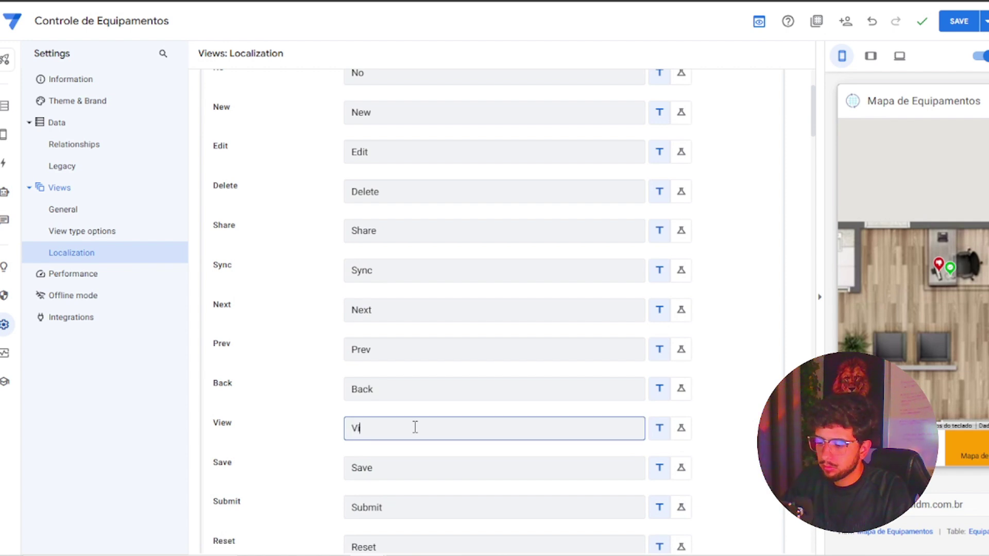
click(312, 429)
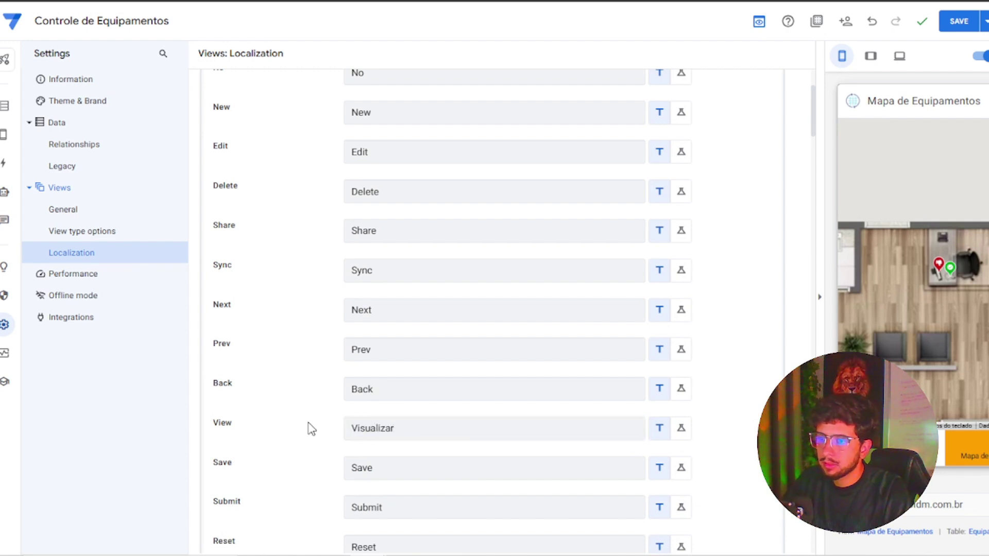
Set the system text for Add to "Adicionar" and return the app preview to the Menu view.
scroll(312, 429, down, 5)
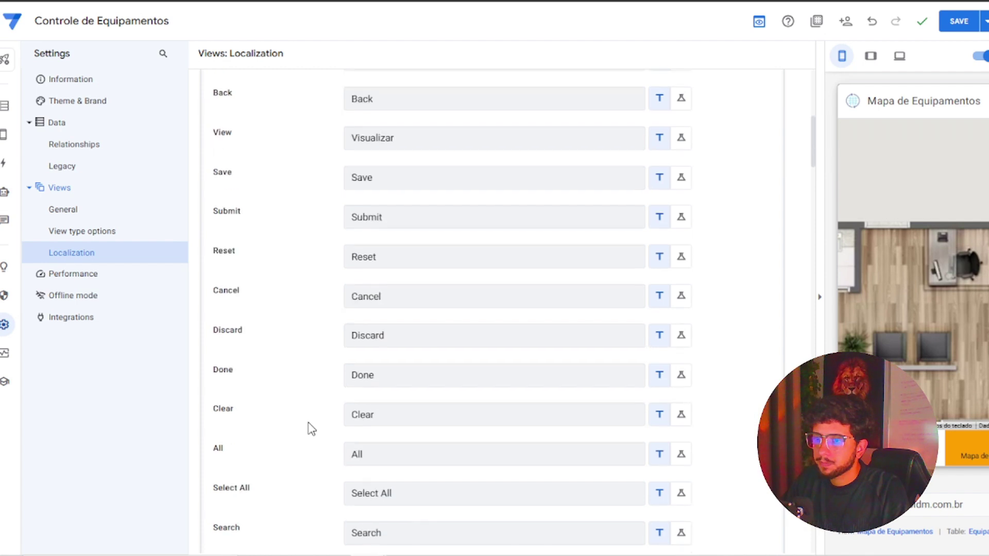
scroll(312, 429, down, 2)
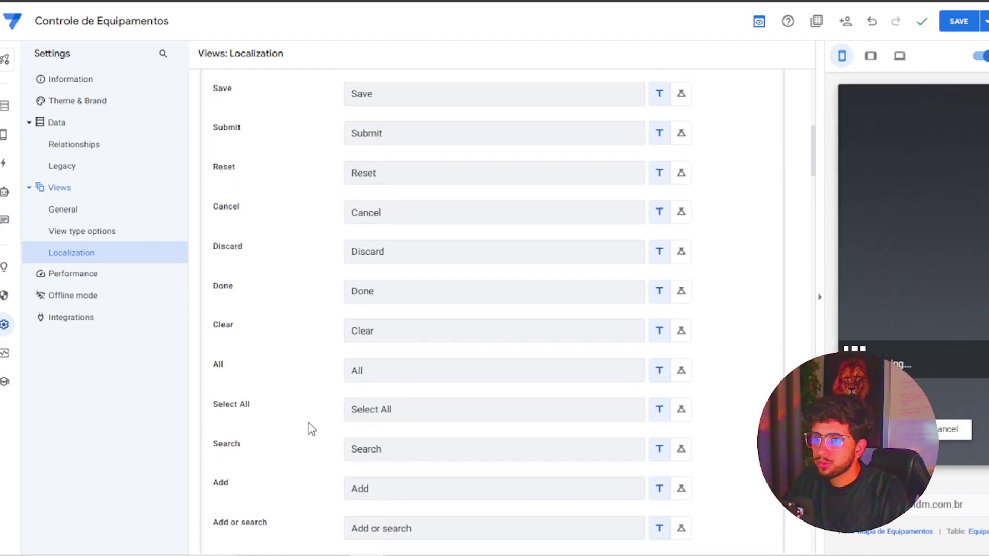
click(393, 488)
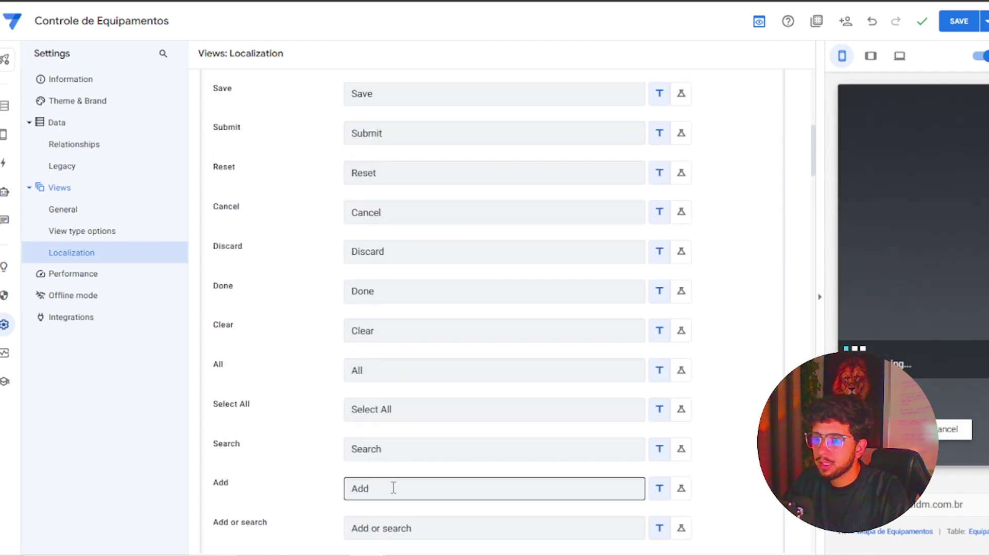
scroll(393, 488, down, 3)
double_click(394, 487)
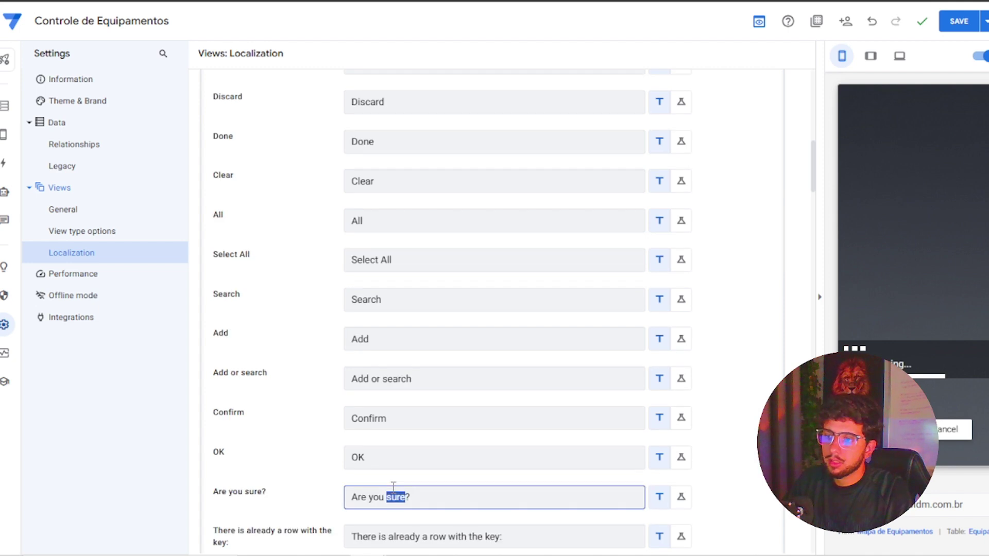
double_click(408, 343)
text(Ad)
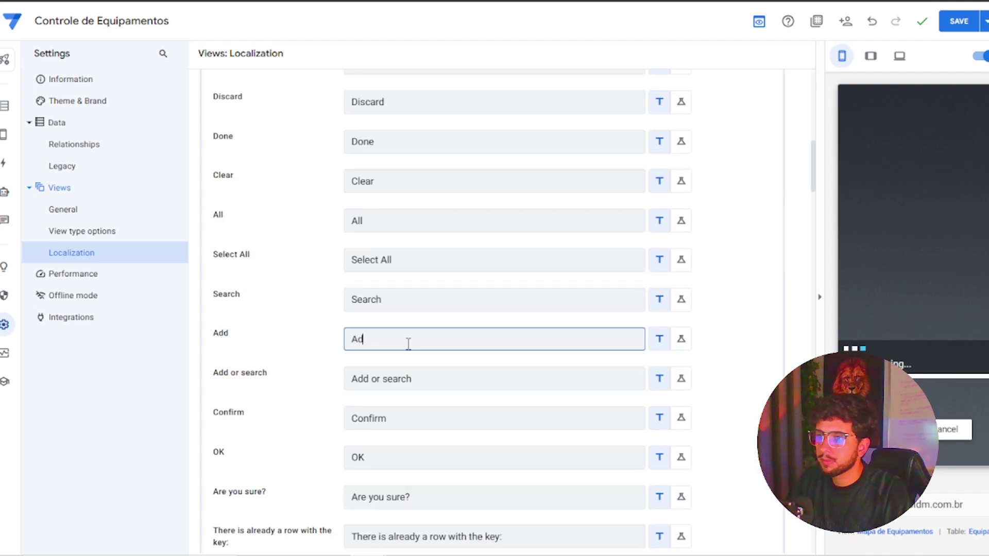
text(icon)
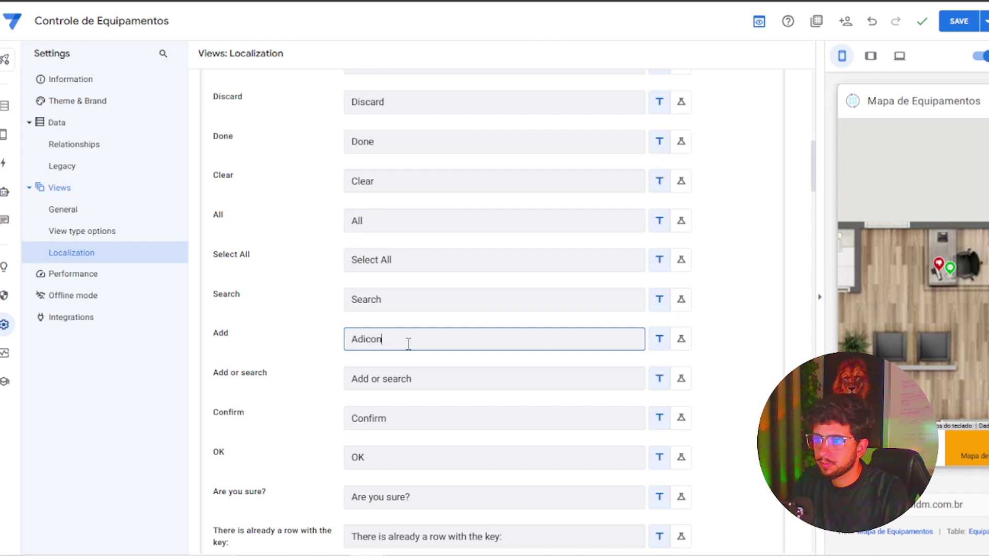
key(BackSpace)
key(BackSpace)
text(i)
key(Tab)
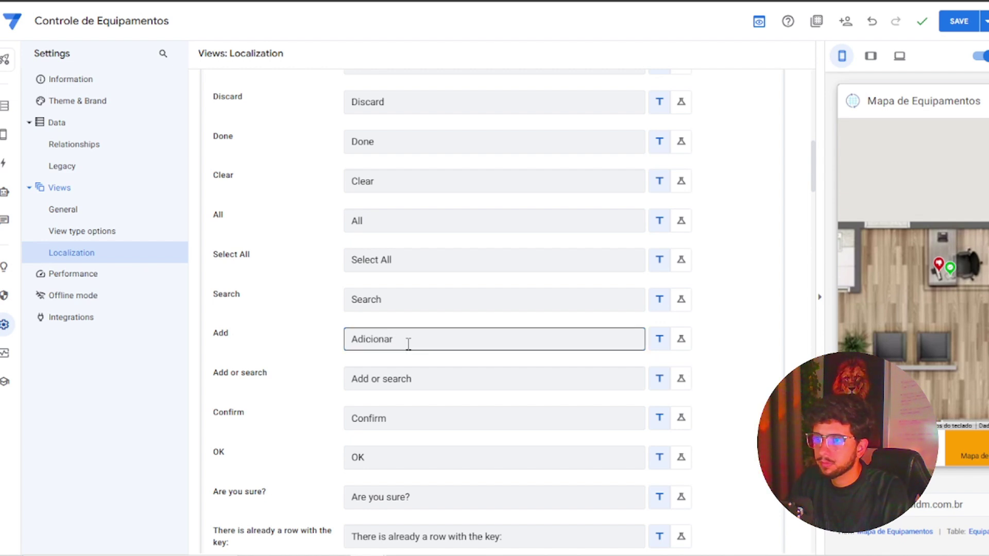
click(870, 326)
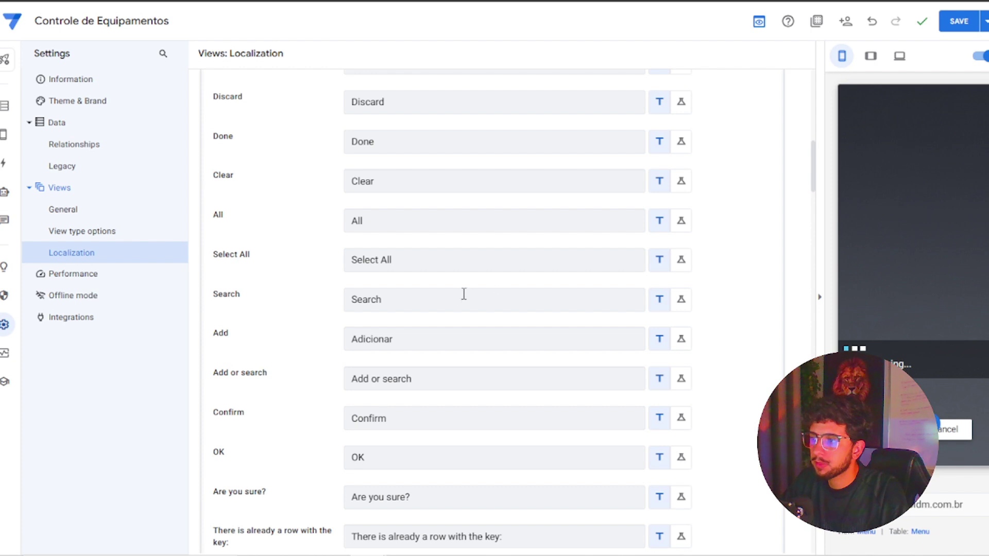
Set the Syncing... system text to "Sincronizando MEU APP" and save the app.
scroll(453, 309, down, 4)
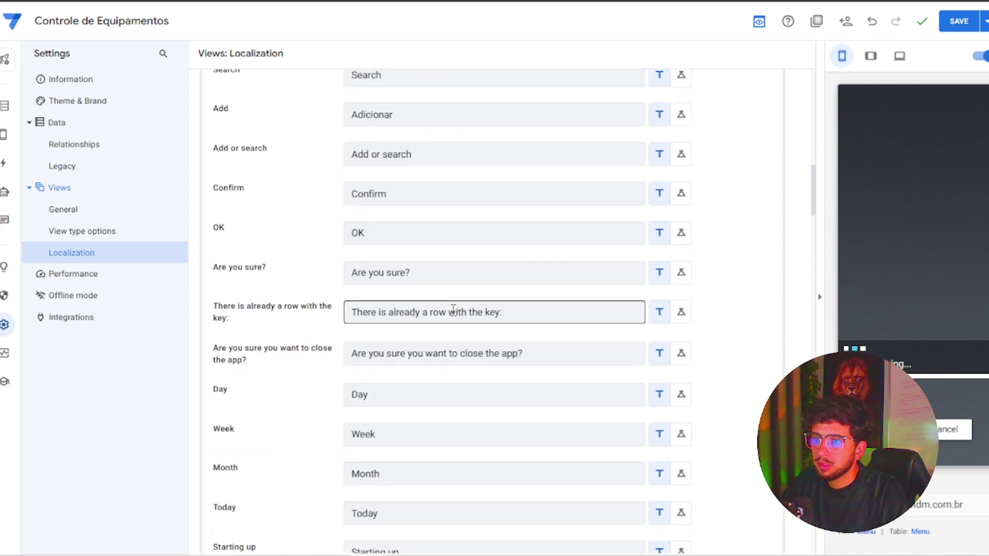
scroll(454, 309, down, 4)
click(391, 368)
key(ctrl+a)
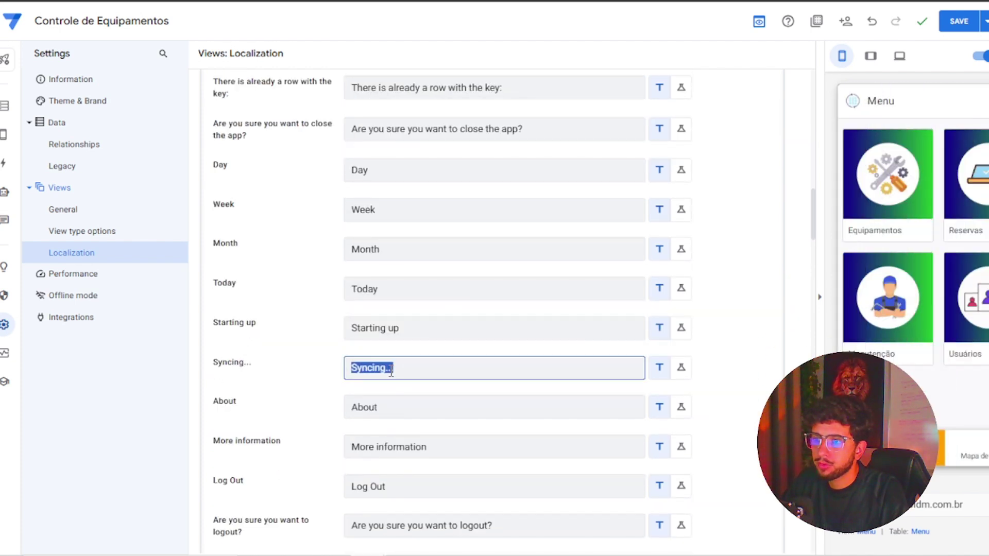
text(Sincro)
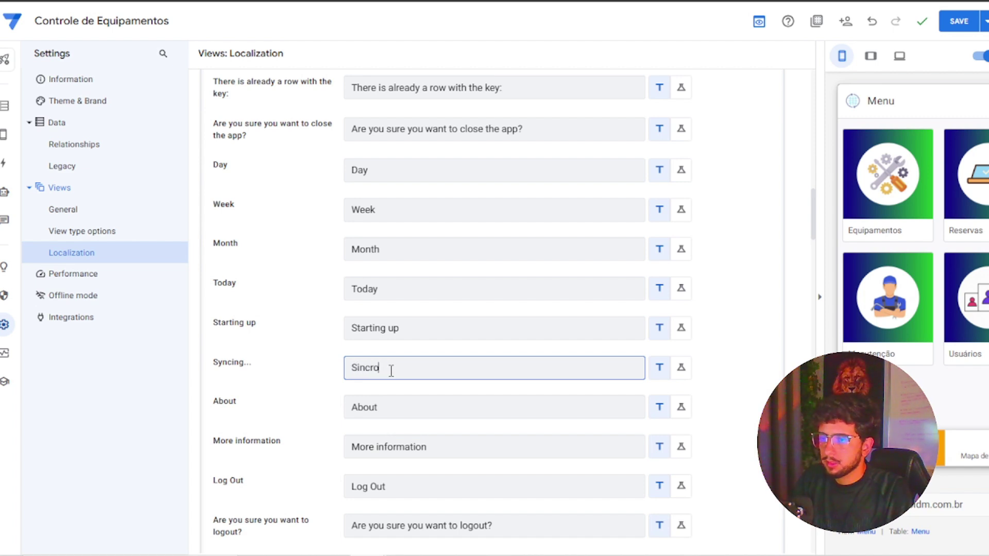
text(nizando ME)
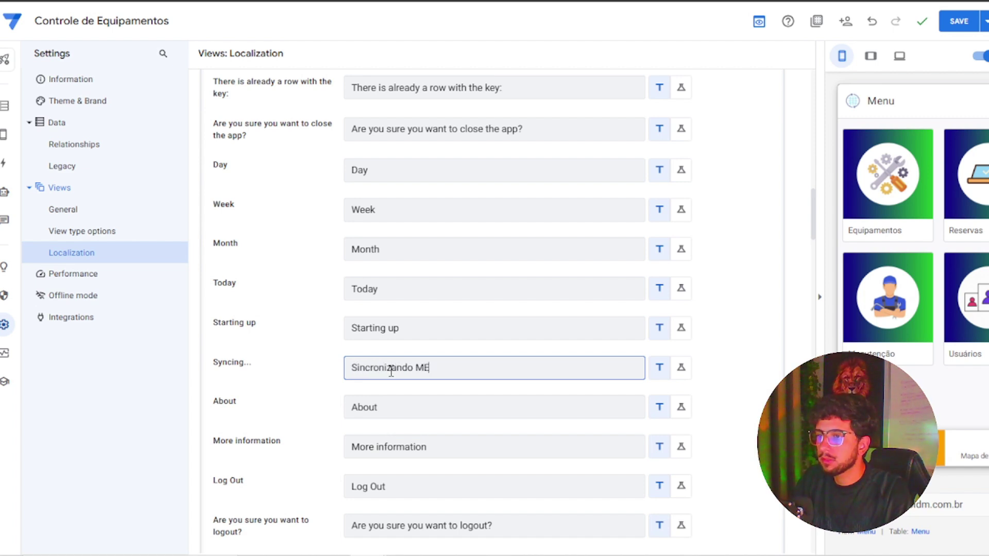
text(U APP)
click(787, 230)
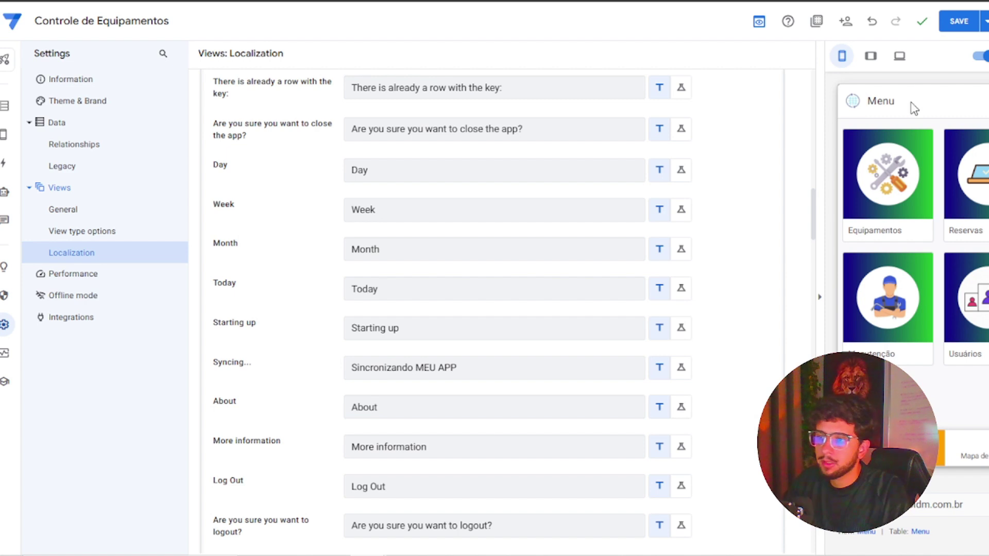
click(958, 21)
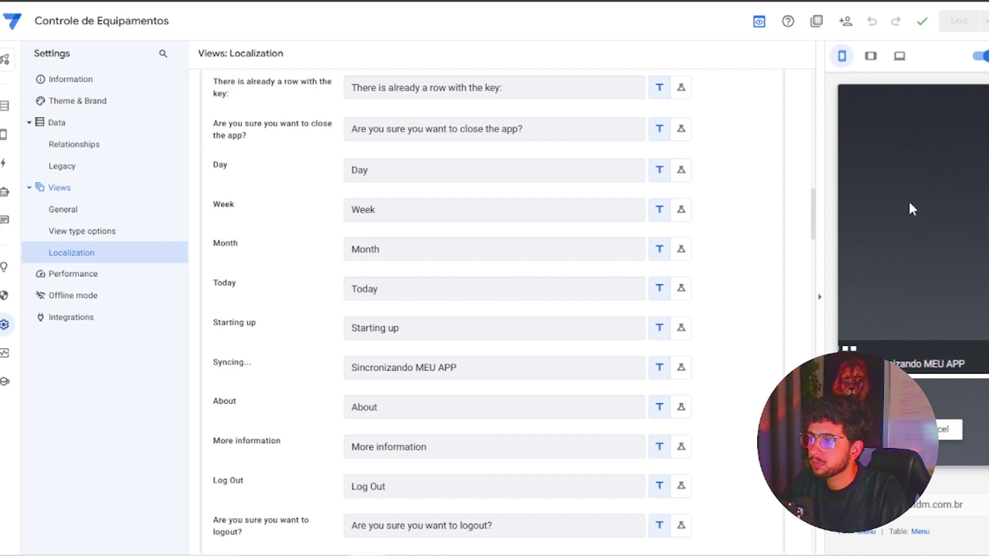
In the preview, open Equipamentos and check the translated view links in the reserved notebook's details.
click(890, 193)
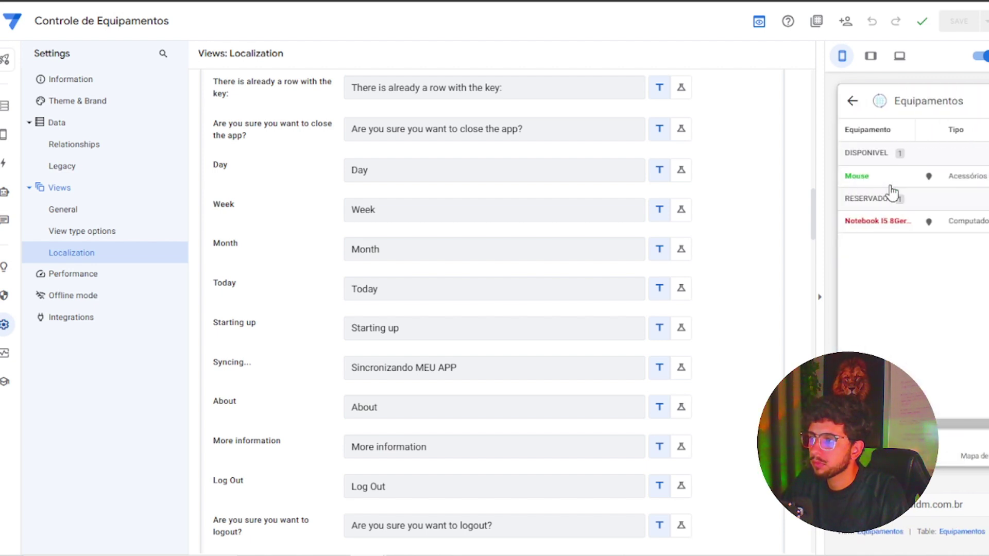
click(958, 221)
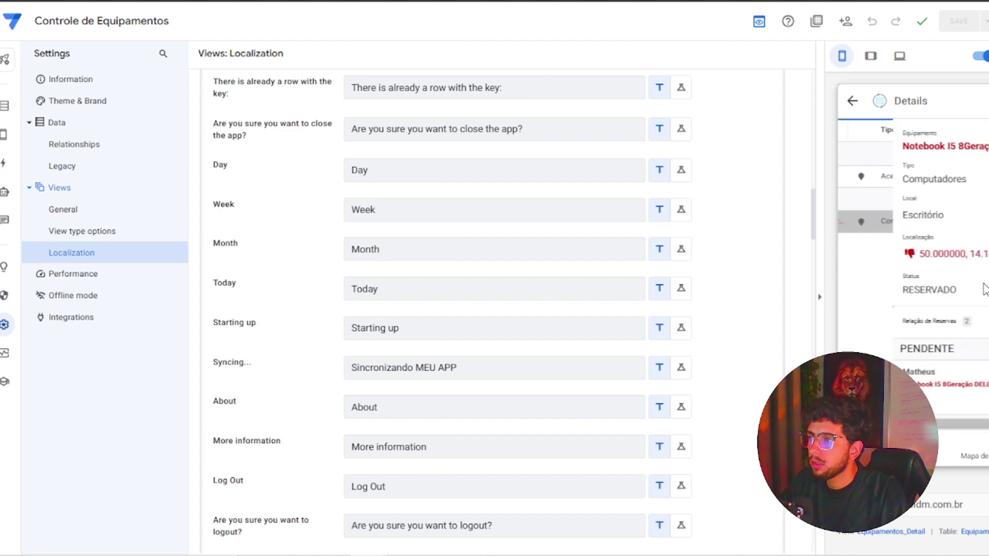
scroll(978, 285, down, 3)
scroll(978, 285, down, 2)
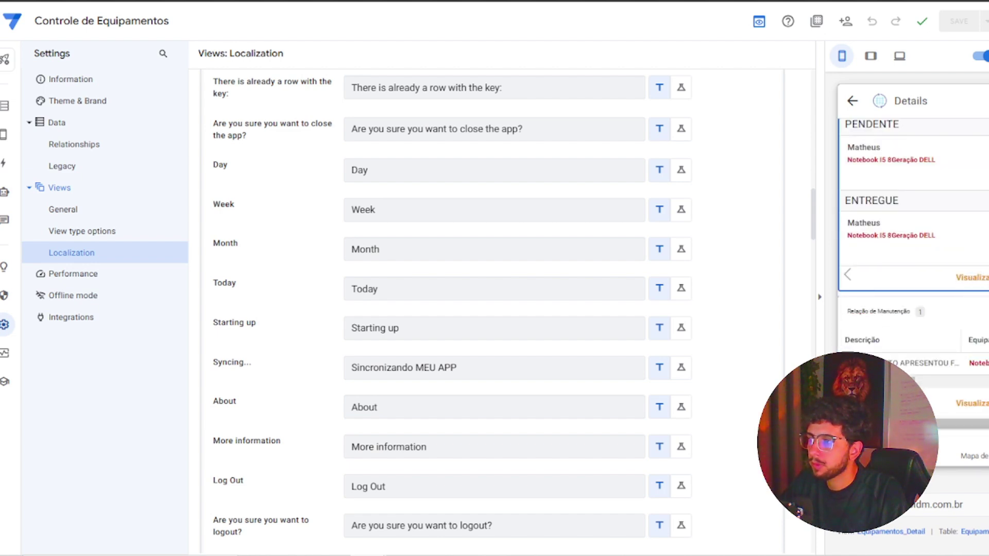
scroll(967, 320, down, 1)
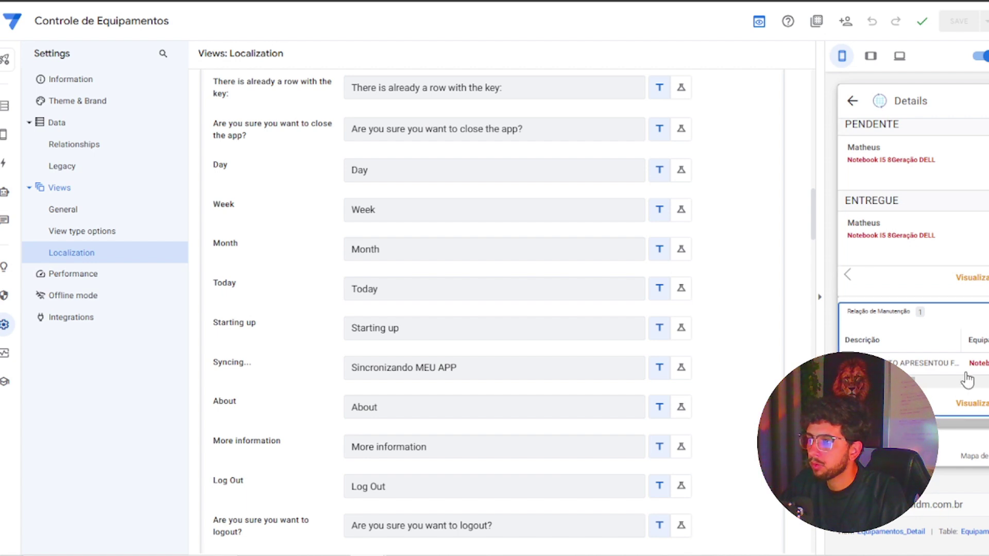
Look through the other customizable system texts, then return the preview to the Menu view.
scroll(422, 315, down, 12)
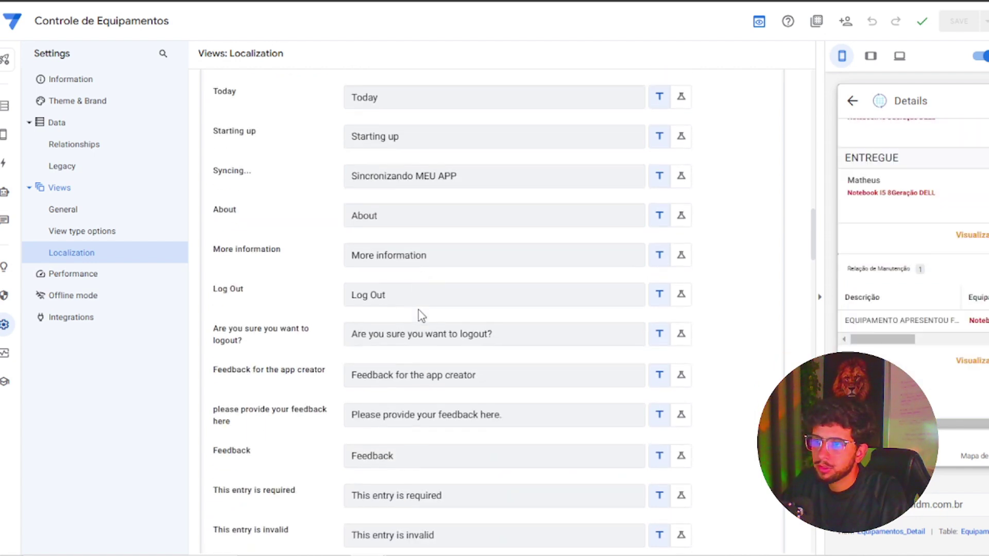
scroll(421, 315, up, 20)
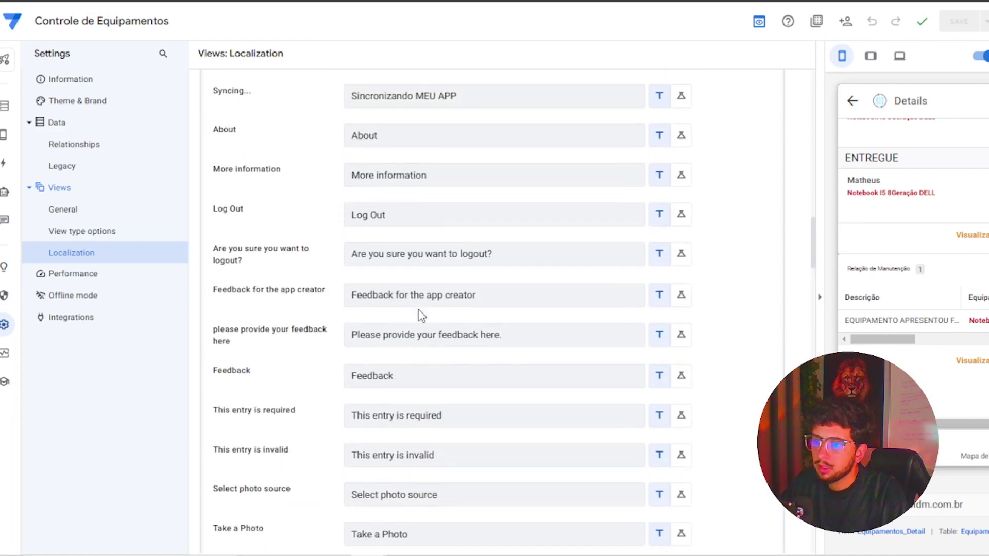
scroll(421, 315, up, 9)
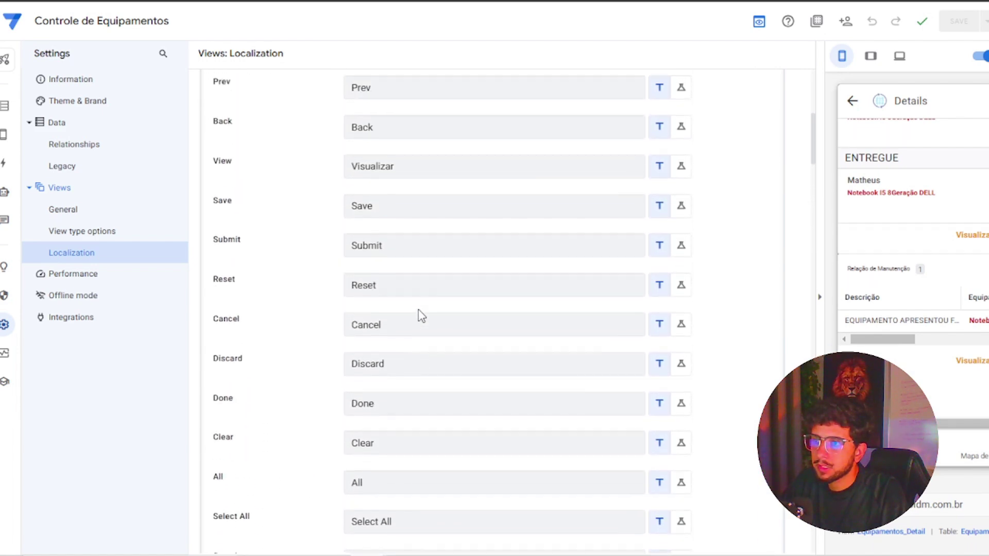
scroll(418, 276, up, 3)
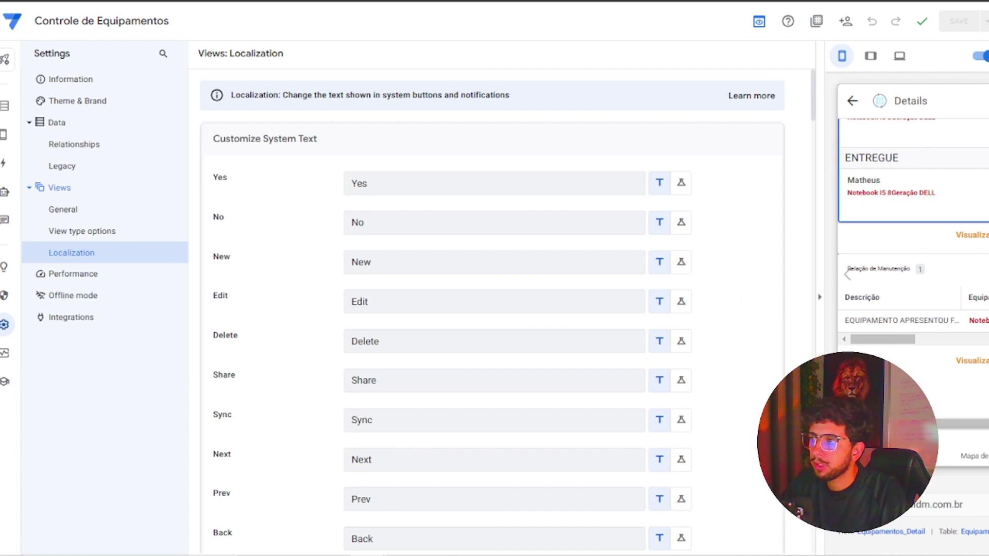
click(976, 449)
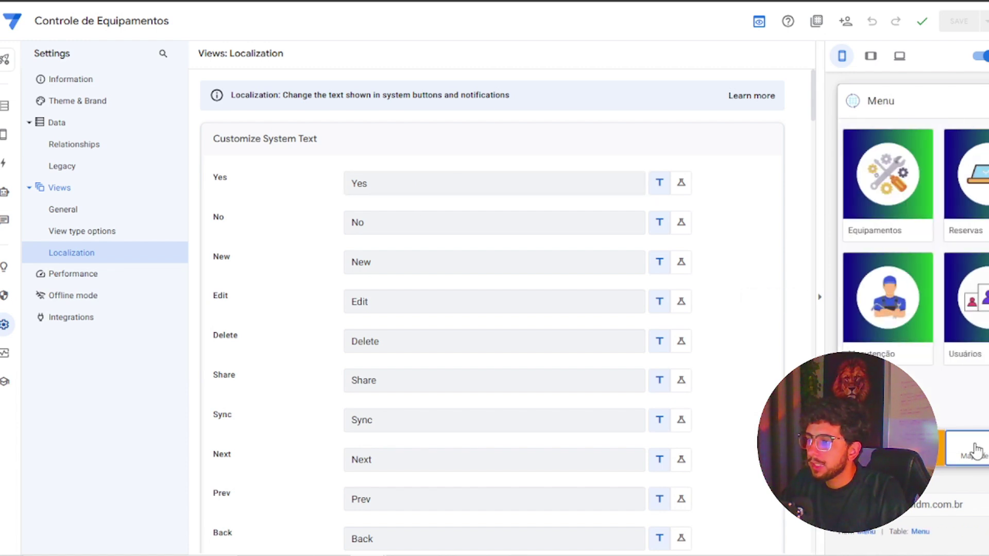